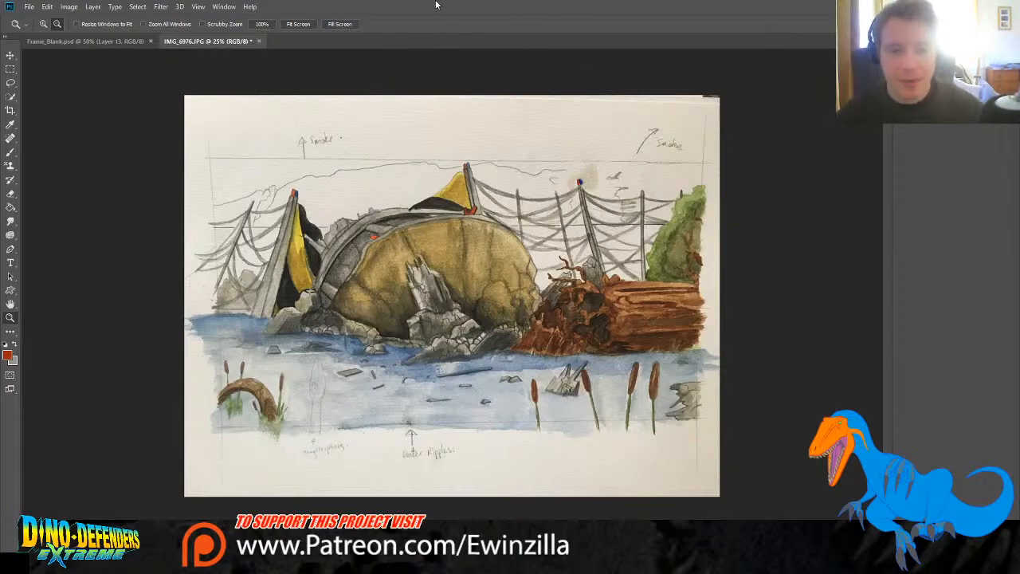
Step: Copy the entire painting from IMG_6976.JPG and paste it into Frame_Blank.psd
click(9, 70)
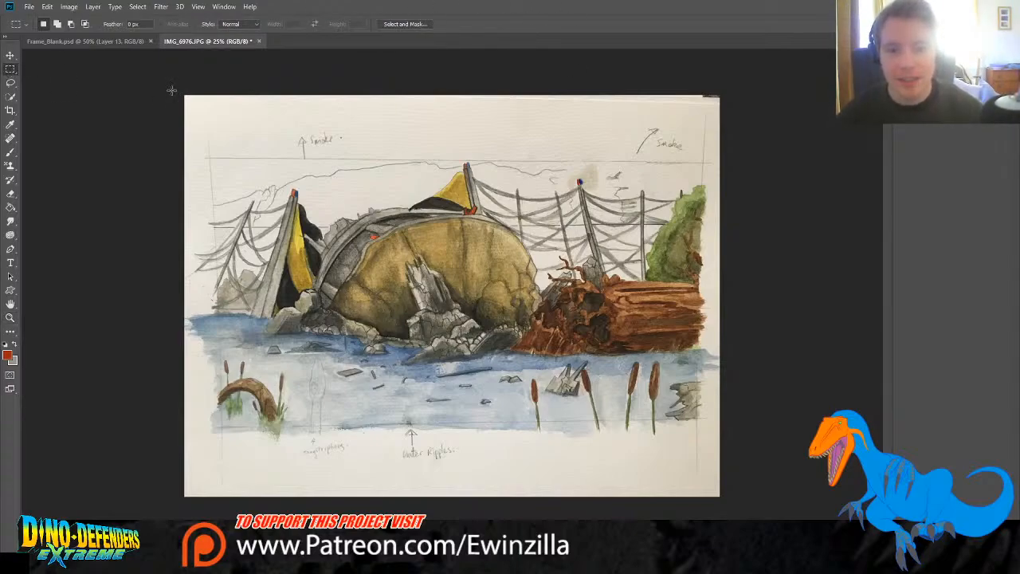
drag(171, 86, 720, 496)
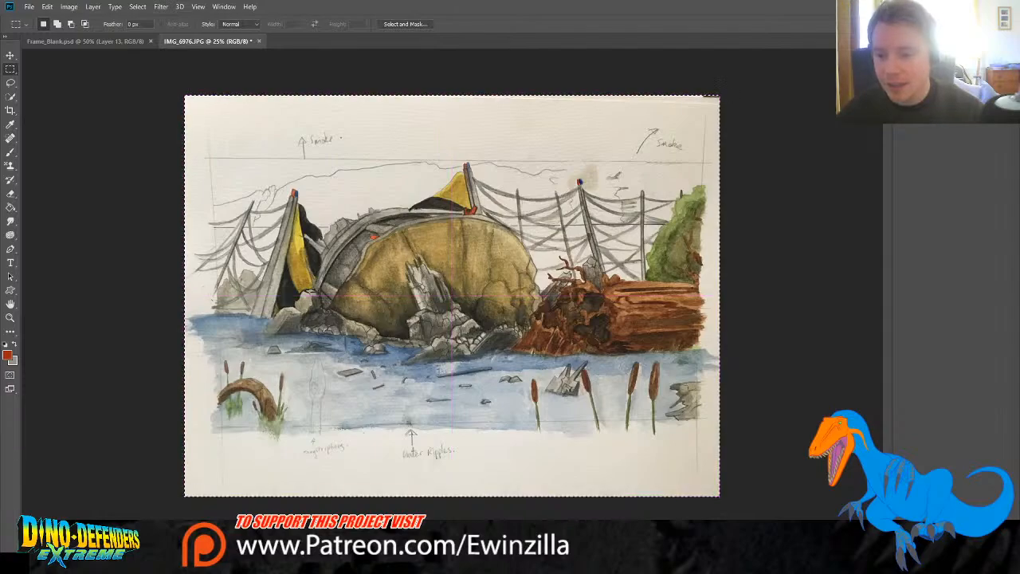
key(ctrl+c)
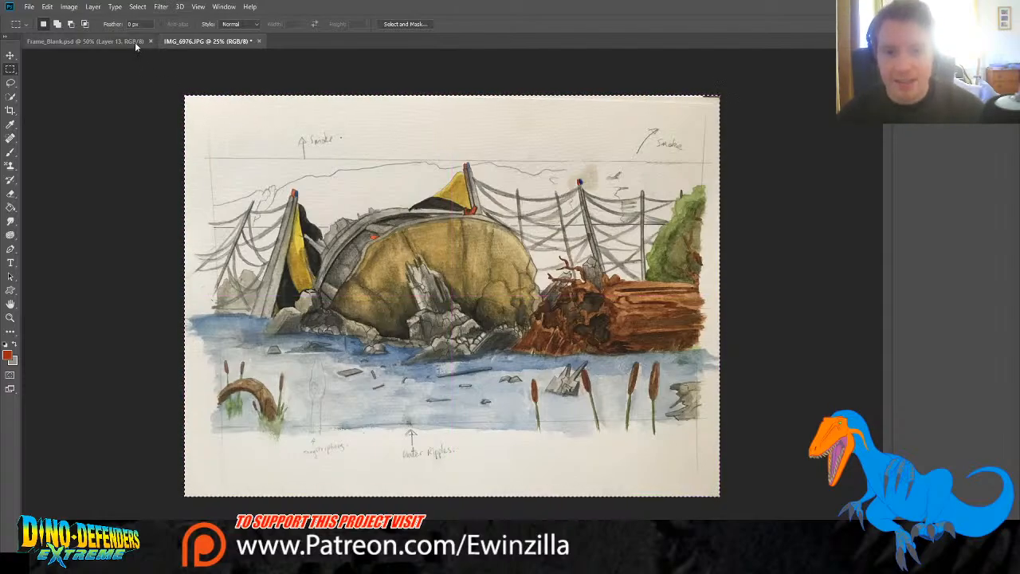
click(134, 39)
key(ctrl+v)
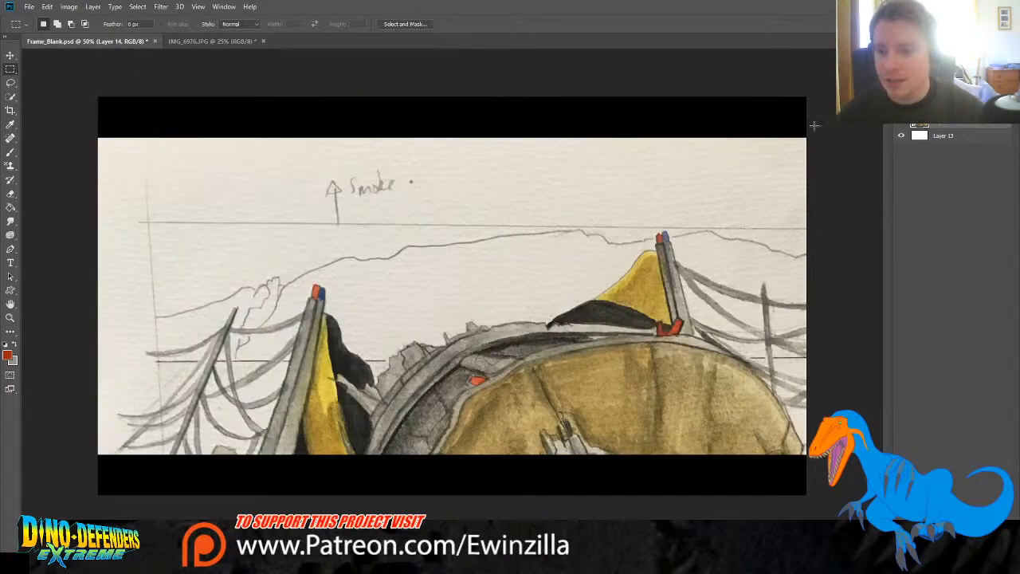
Step: Scale the pasted painting to about 74.83% and position it to fill the frame, with the foreground reeds inside the canvas
click(11, 55)
drag(98, 95, 191, 123)
drag(337, 209, 239, 121)
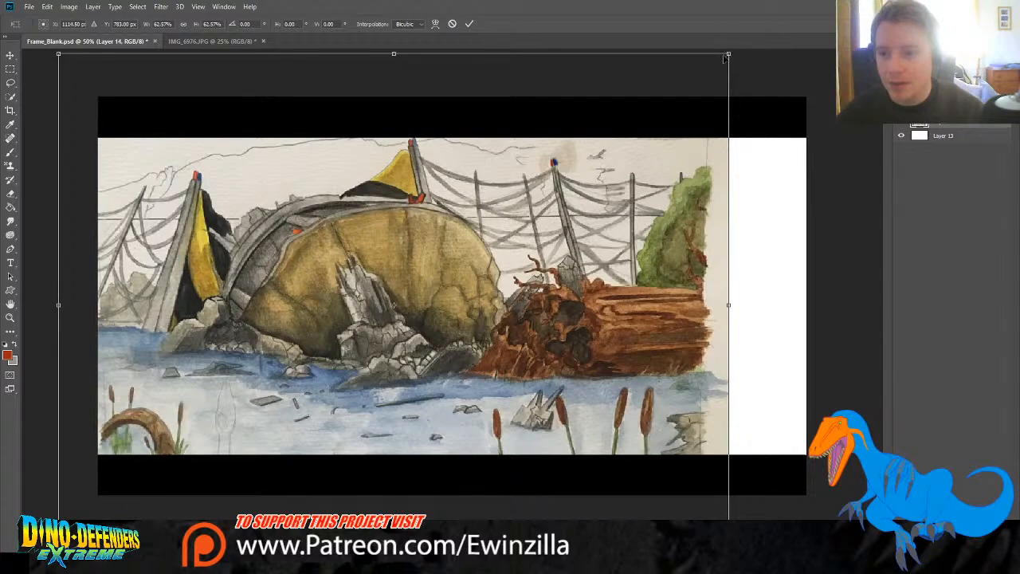
drag(724, 60, 689, 133)
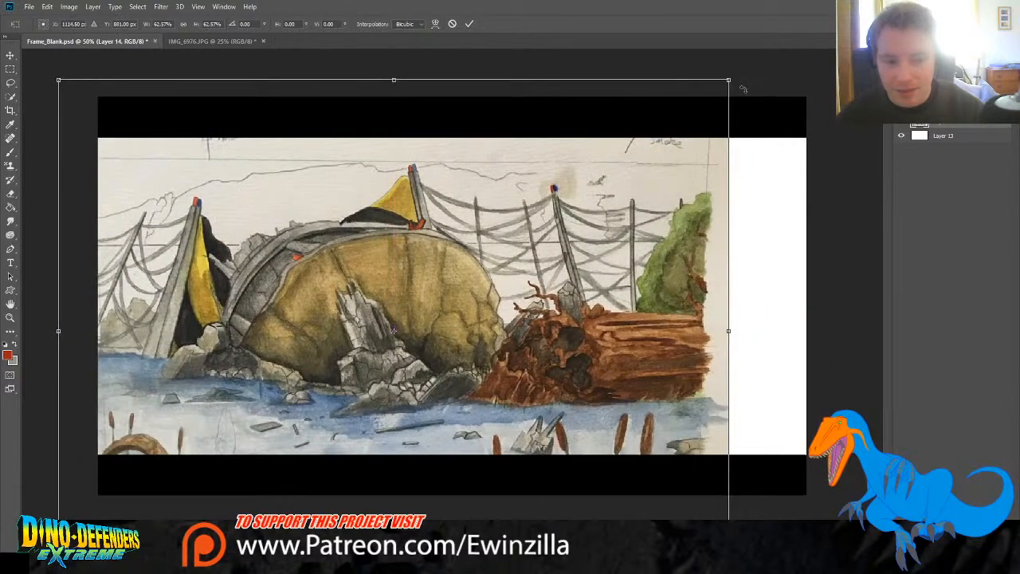
drag(728, 80, 842, 1)
drag(799, 85, 839, 72)
drag(777, 176, 783, 138)
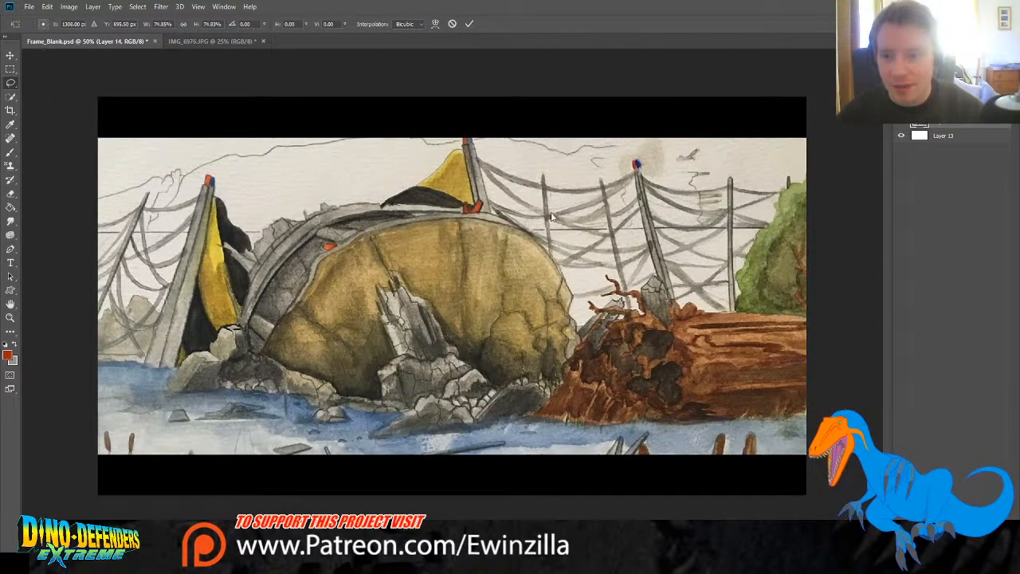
key(Return)
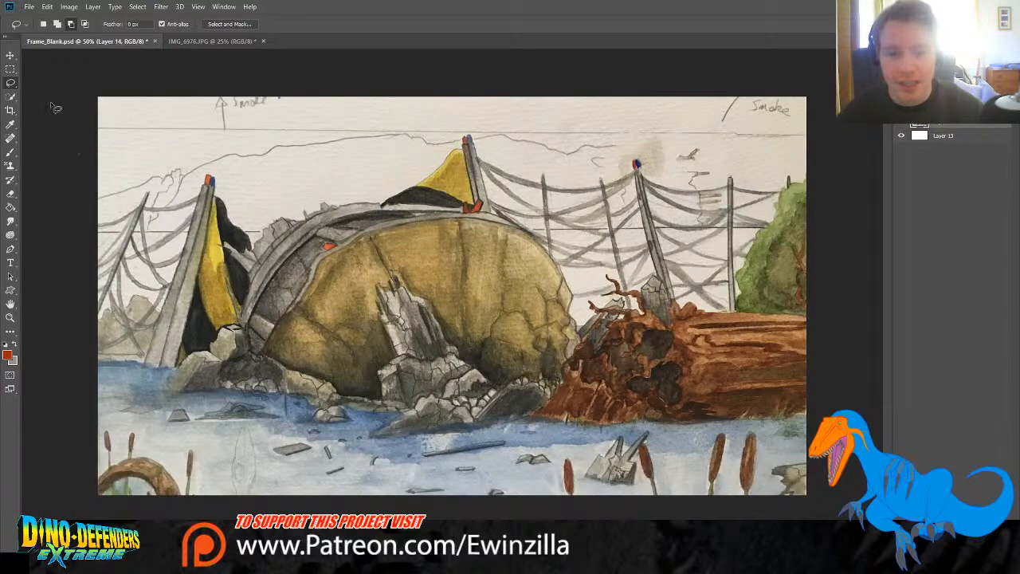
click(10, 55)
mouse_move(233, 206)
mouse_down()
mouse_move(240, 167)
mouse_move(239, 176)
mouse_up()
click(8, 69)
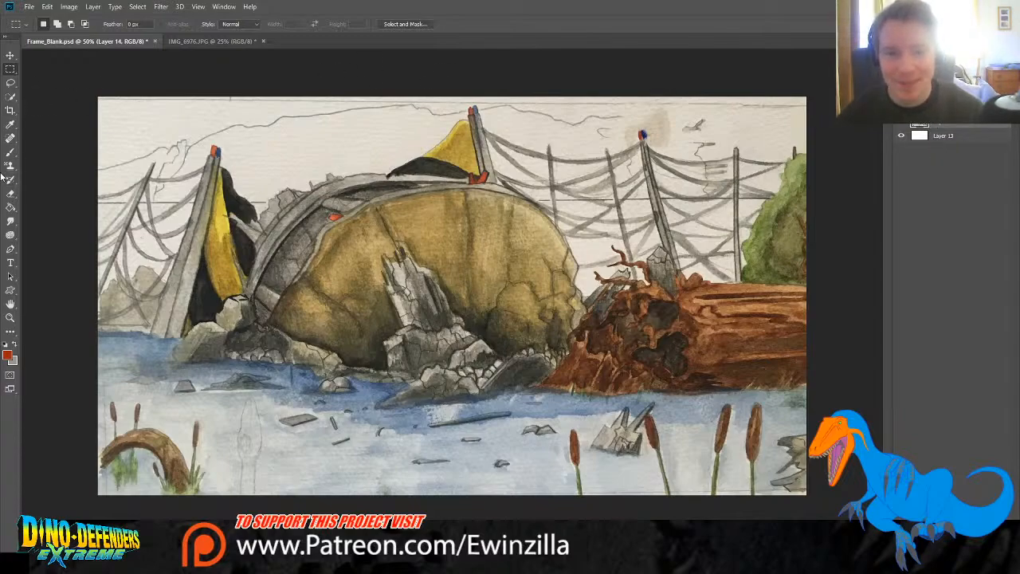
click(11, 223)
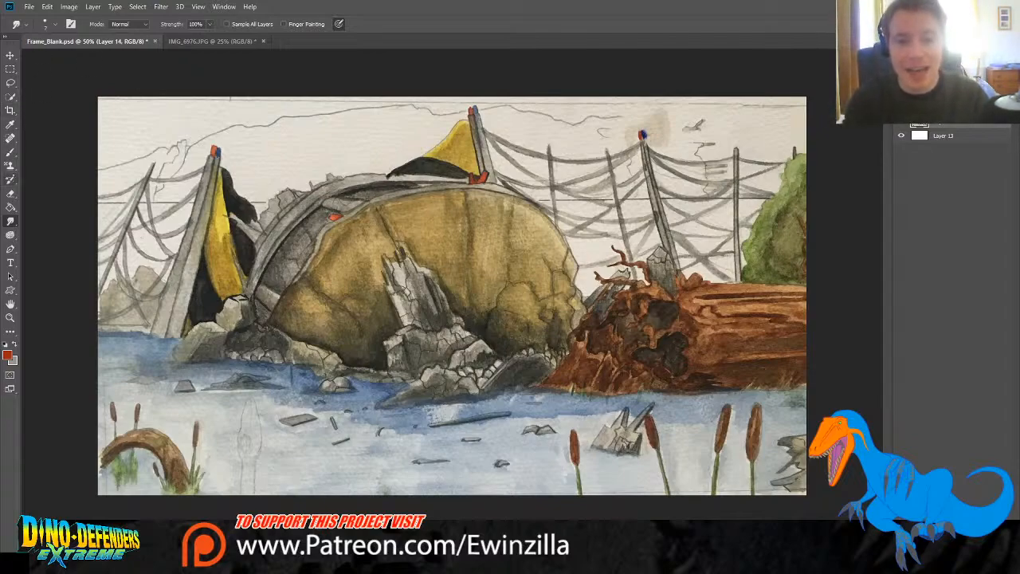
key(e)
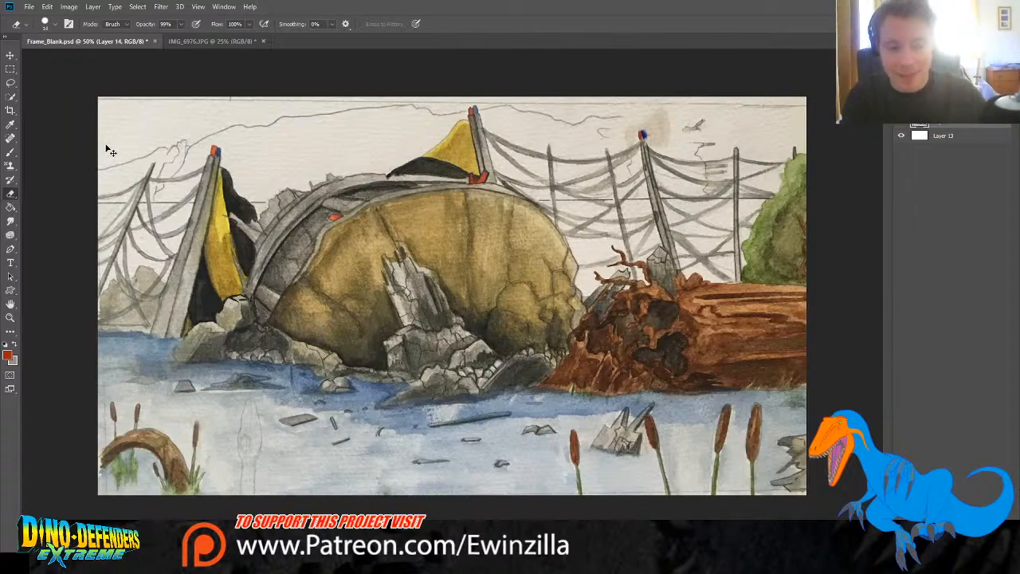
drag(91, 167, 142, 154)
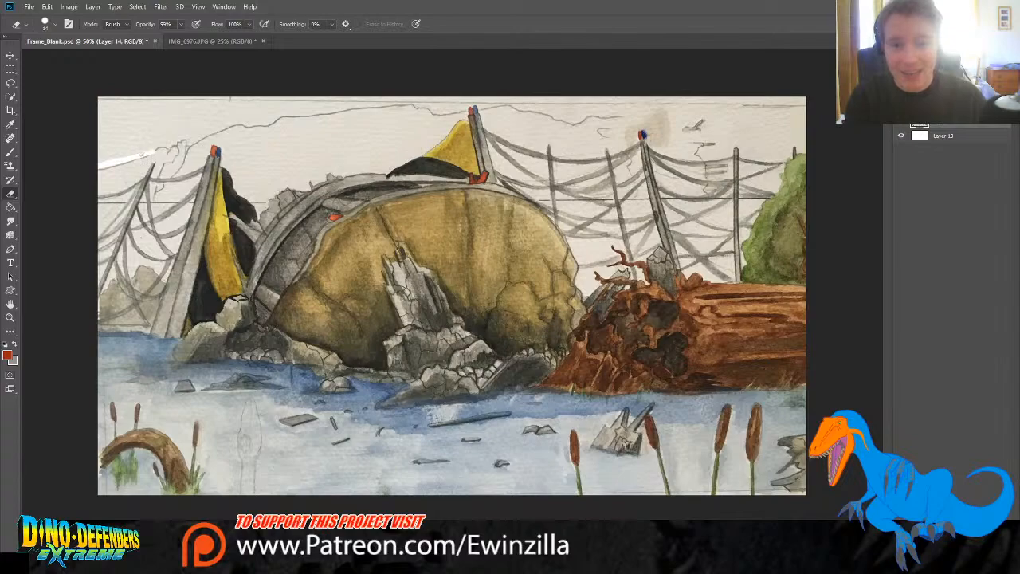
key(ctrl+z)
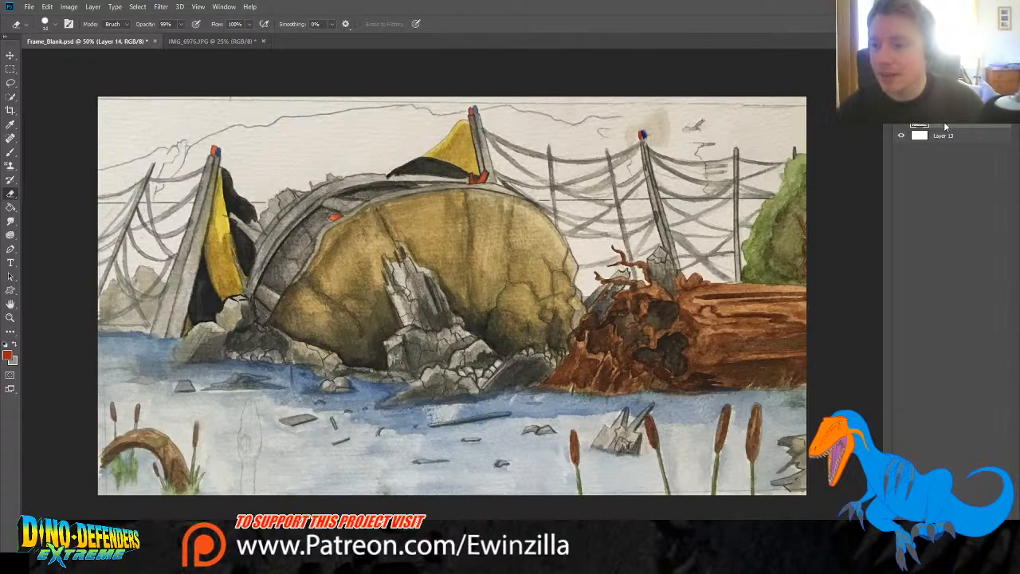
Step: Duplicate the painting layer and hide the original beneath it
key(ctrl+j)
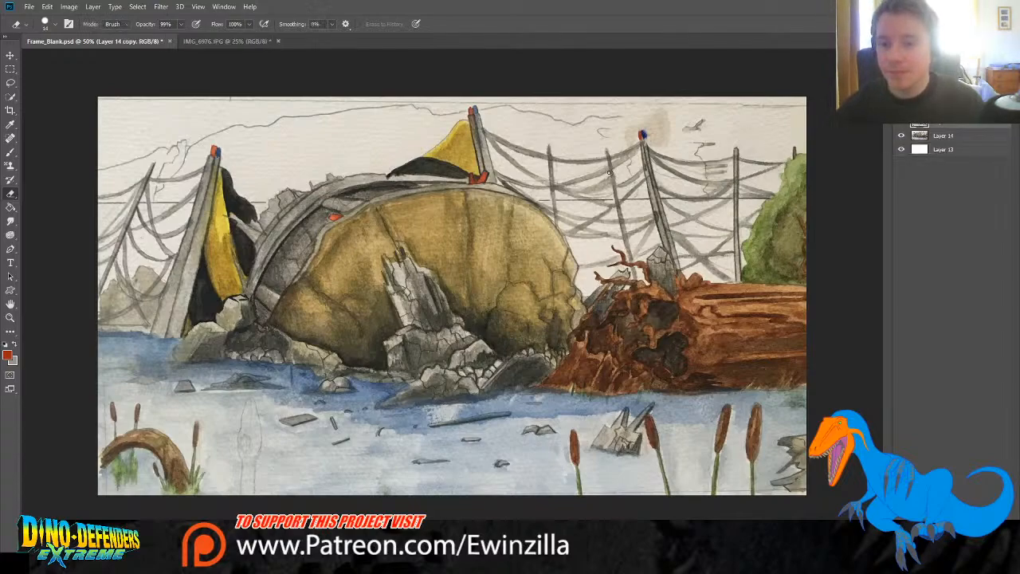
click(900, 137)
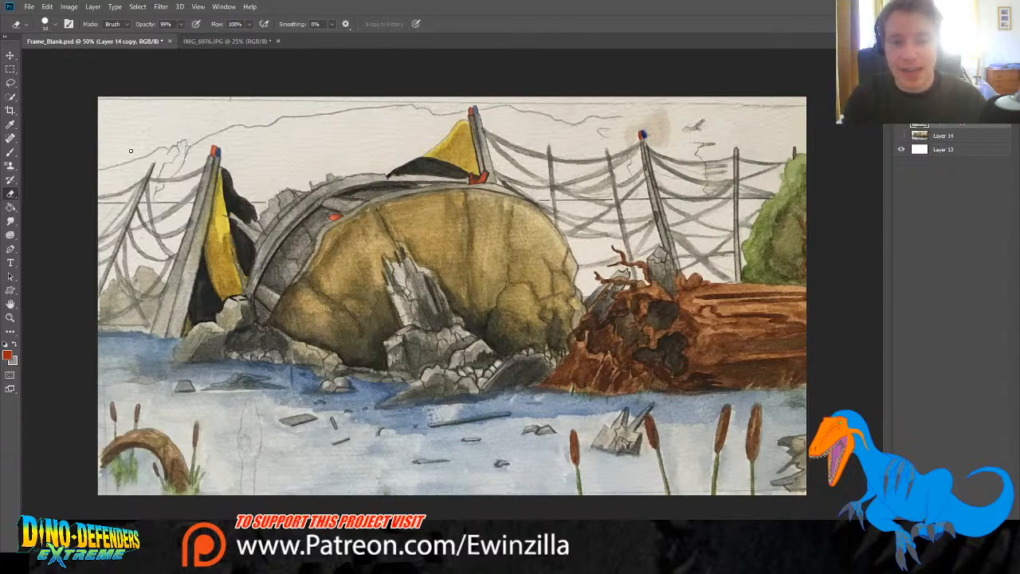
Step: Erase the sky above the pencilled mountain ridge at the far left of the painting on the duplicate layer
key(z)
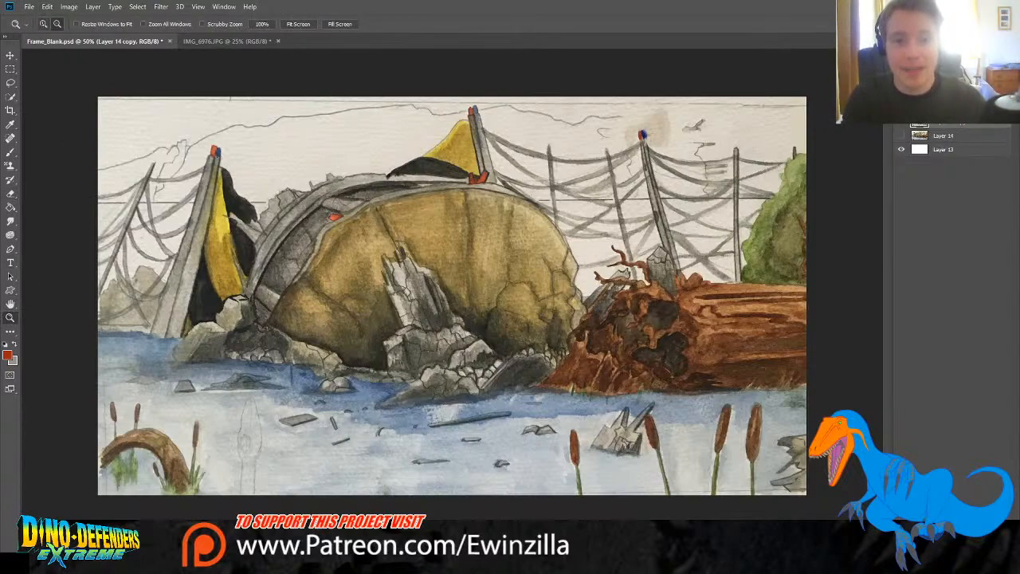
click(56, 147)
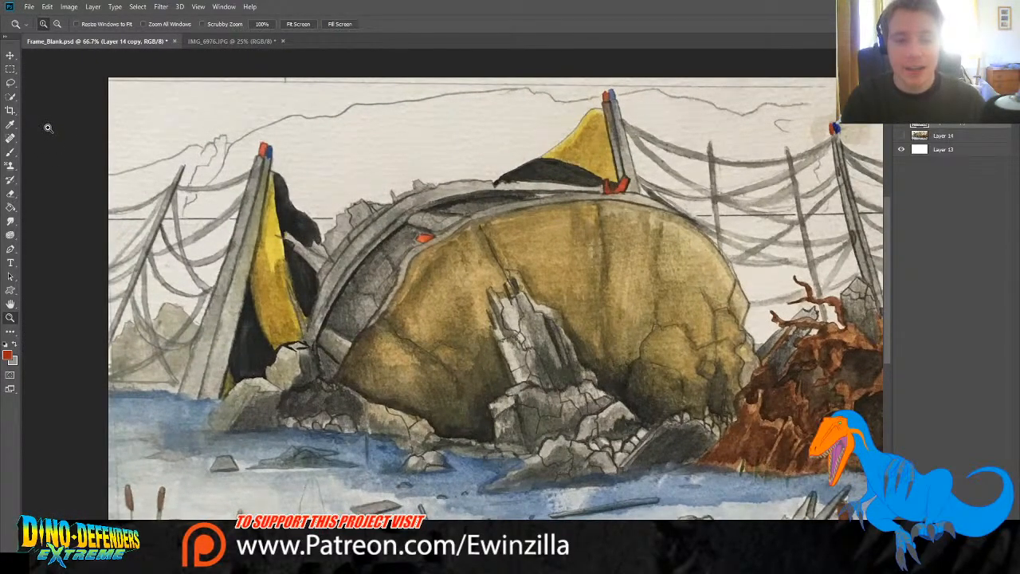
click(11, 194)
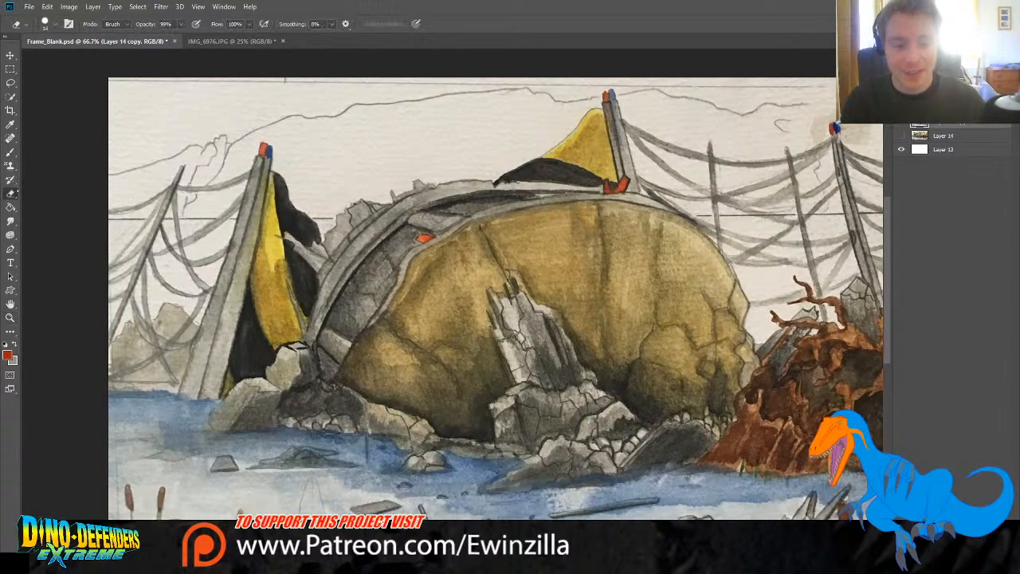
mouse_move(132, 151)
mouse_down()
mouse_move(115, 164)
mouse_move(128, 168)
mouse_move(108, 171)
mouse_move(142, 163)
mouse_up()
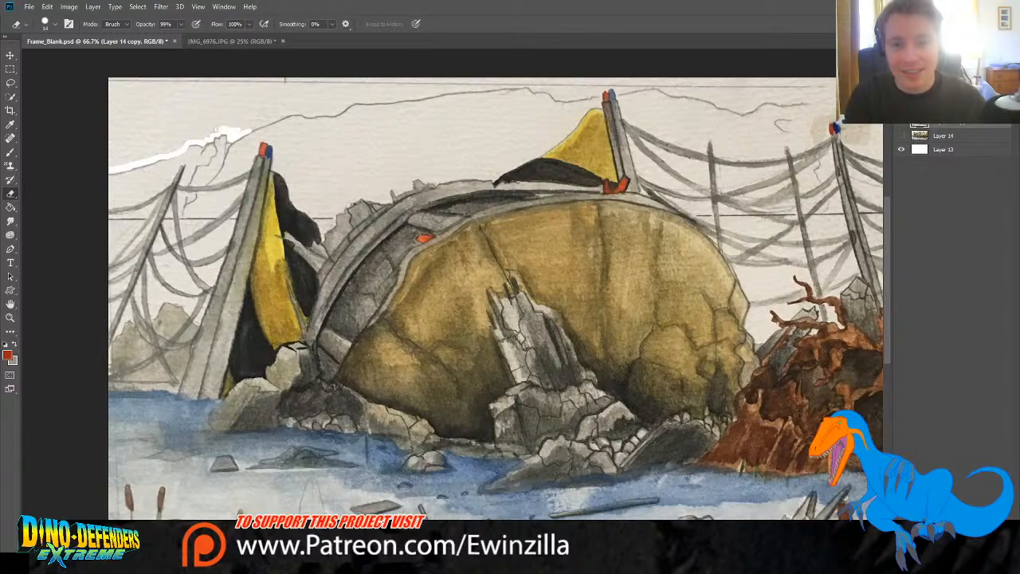
mouse_move(219, 130)
mouse_down()
mouse_move(103, 161)
mouse_move(184, 143)
mouse_up()
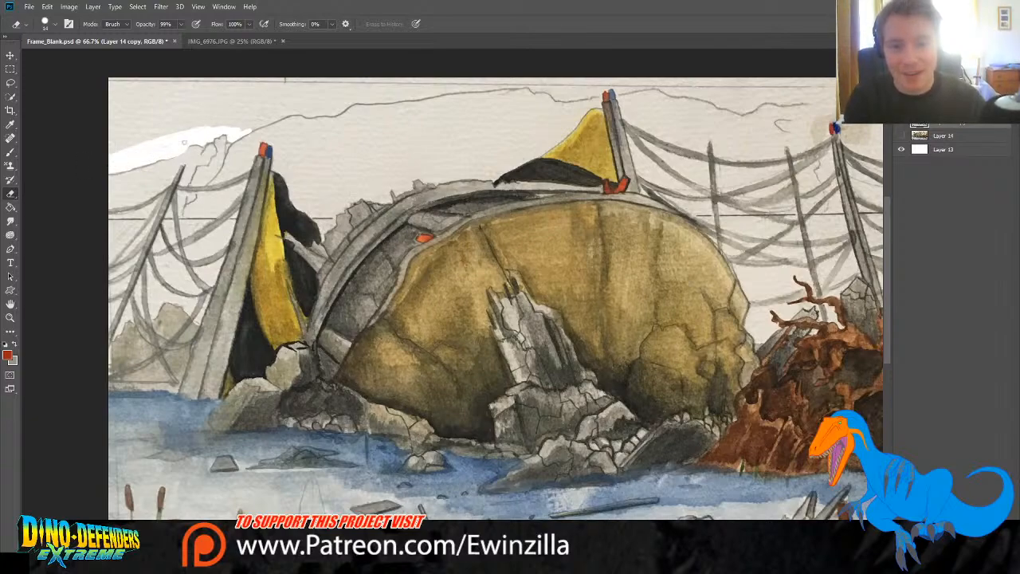
mouse_move(107, 158)
mouse_down()
mouse_move(145, 143)
mouse_move(172, 107)
mouse_up()
mouse_move(127, 155)
mouse_down()
mouse_move(160, 131)
mouse_move(148, 111)
mouse_move(192, 96)
mouse_move(159, 88)
mouse_move(120, 112)
mouse_move(127, 119)
mouse_move(182, 93)
mouse_move(116, 92)
mouse_move(120, 79)
mouse_up()
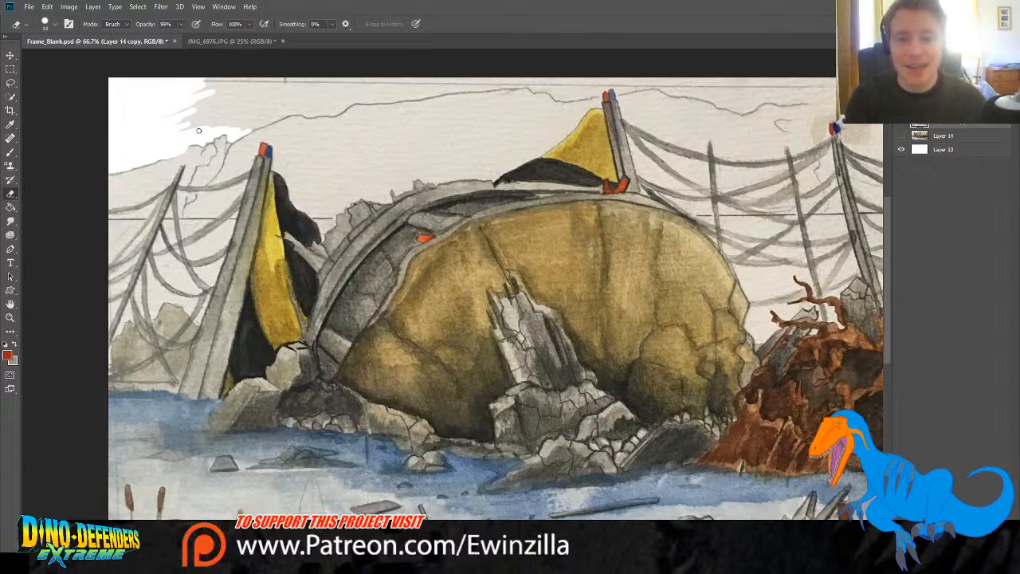
Step: Erase the sky along the mountain outline from the left tower past the central tower
mouse_move(160, 128)
mouse_down()
mouse_move(203, 119)
mouse_move(187, 126)
mouse_move(192, 108)
mouse_move(231, 89)
mouse_move(210, 80)
mouse_move(257, 80)
mouse_move(210, 127)
mouse_move(253, 121)
mouse_move(239, 131)
mouse_move(289, 113)
mouse_up()
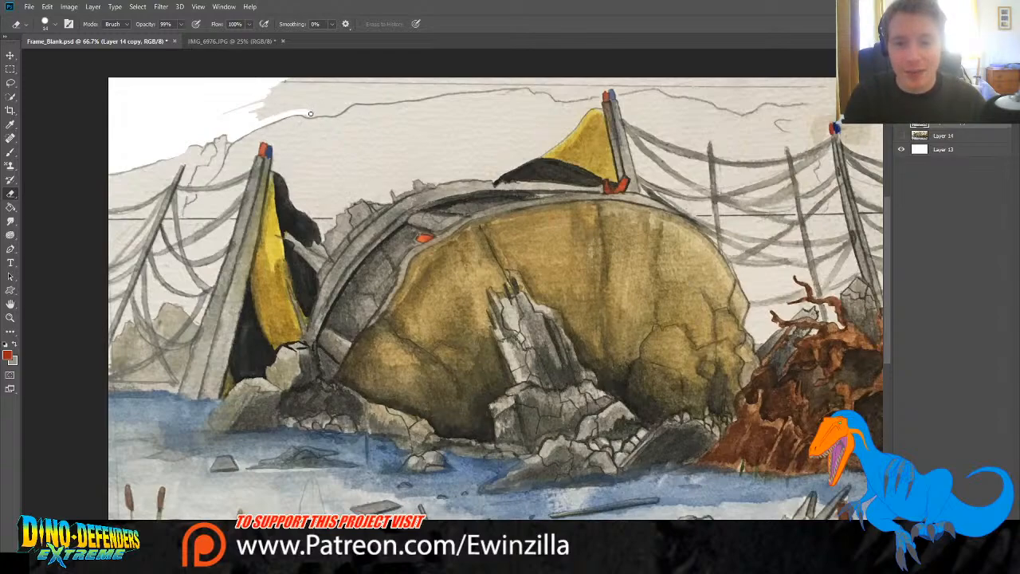
mouse_move(330, 113)
mouse_down()
mouse_move(385, 100)
mouse_move(226, 111)
mouse_move(309, 74)
mouse_move(290, 77)
mouse_move(250, 122)
mouse_move(273, 115)
mouse_move(355, 71)
mouse_move(385, 77)
mouse_move(341, 94)
mouse_move(414, 82)
mouse_move(368, 95)
mouse_move(397, 72)
mouse_move(412, 98)
mouse_move(361, 95)
mouse_move(420, 93)
mouse_move(366, 100)
mouse_move(527, 85)
mouse_move(597, 95)
mouse_up()
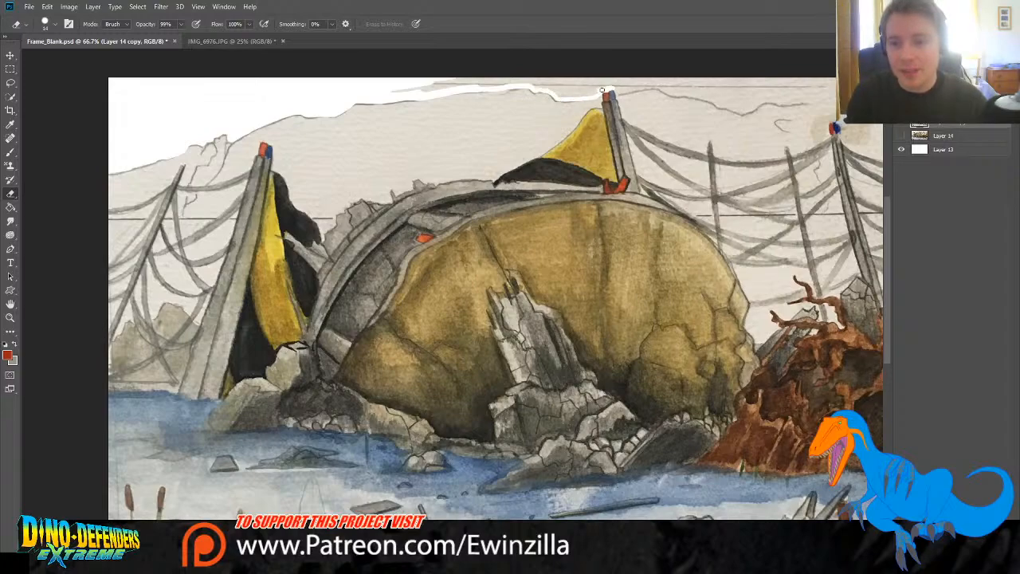
mouse_move(638, 80)
mouse_down()
mouse_move(585, 95)
mouse_move(597, 94)
mouse_move(532, 77)
mouse_move(387, 94)
mouse_up()
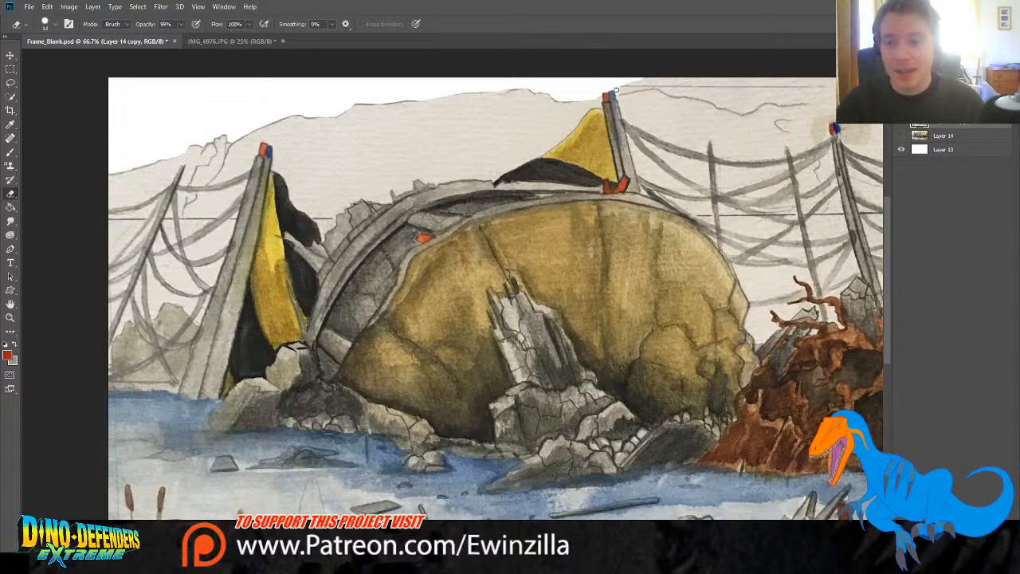
mouse_move(617, 86)
mouse_down()
mouse_move(672, 82)
mouse_move(639, 78)
mouse_move(631, 87)
mouse_move(735, 94)
mouse_move(694, 97)
mouse_move(659, 80)
mouse_move(706, 87)
mouse_move(680, 93)
mouse_move(740, 111)
mouse_move(778, 99)
mouse_up()
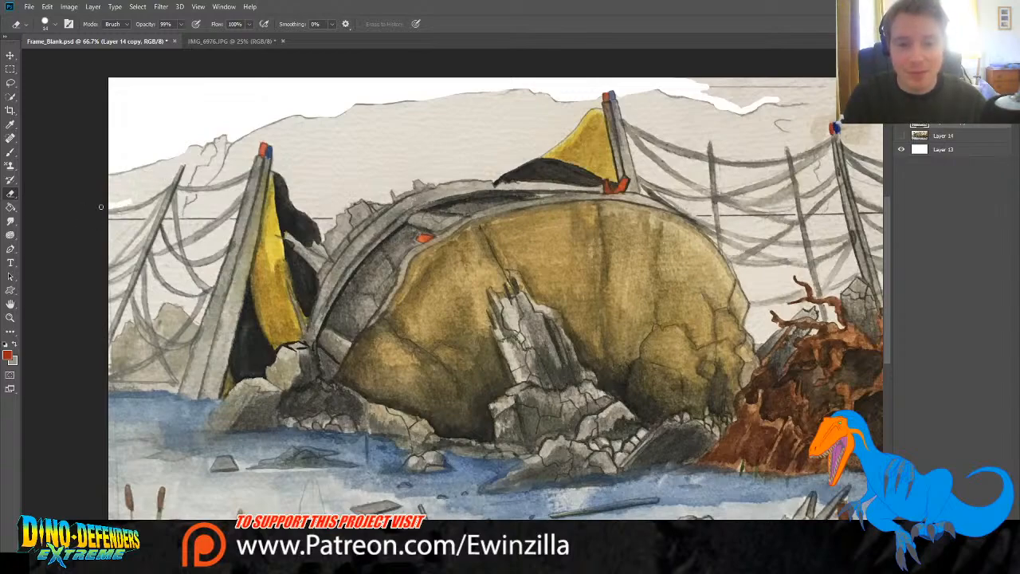
drag(134, 200, 167, 185)
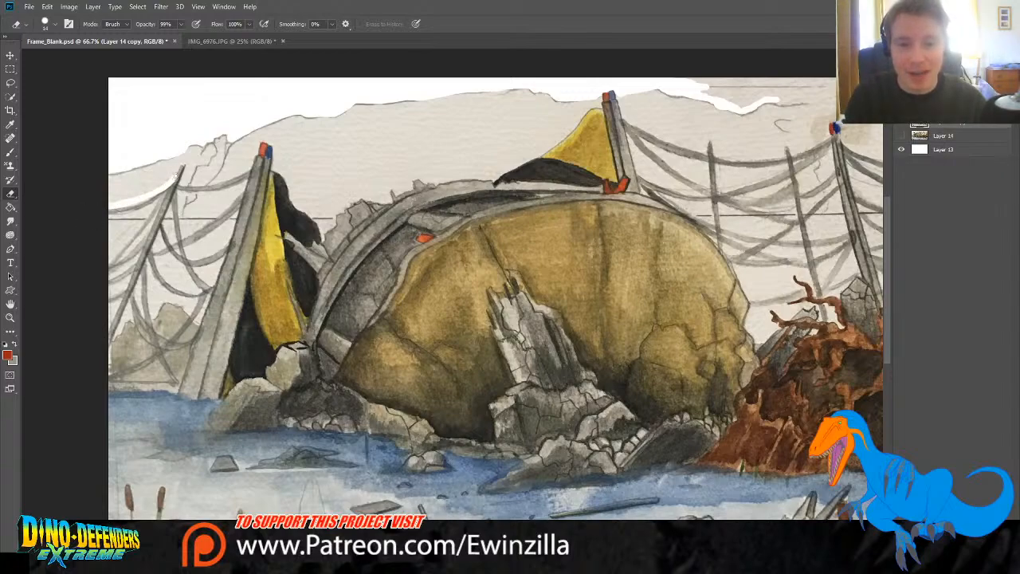
key(ctrl+z)
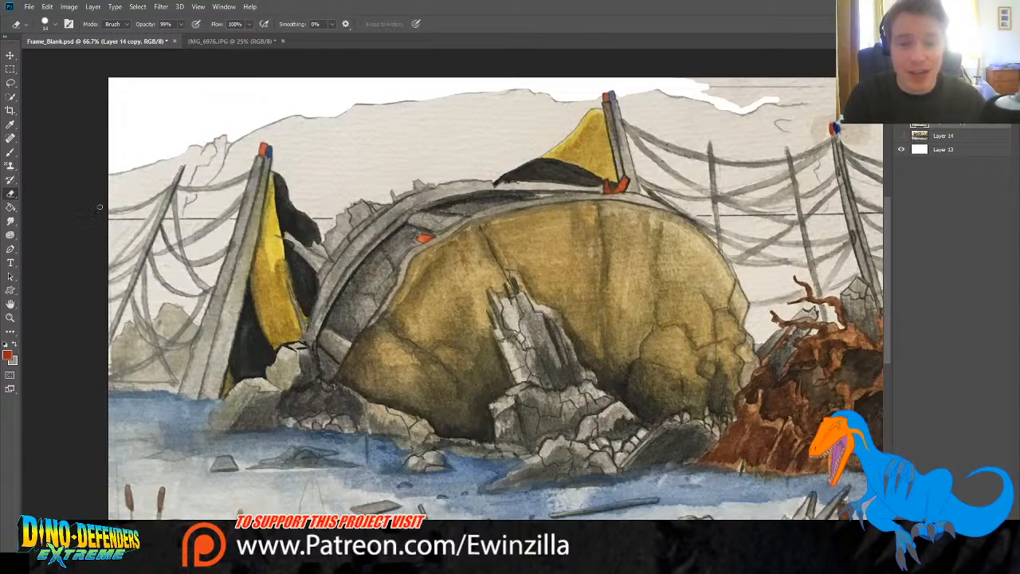
drag(99, 207, 174, 177)
key(ctrl+z)
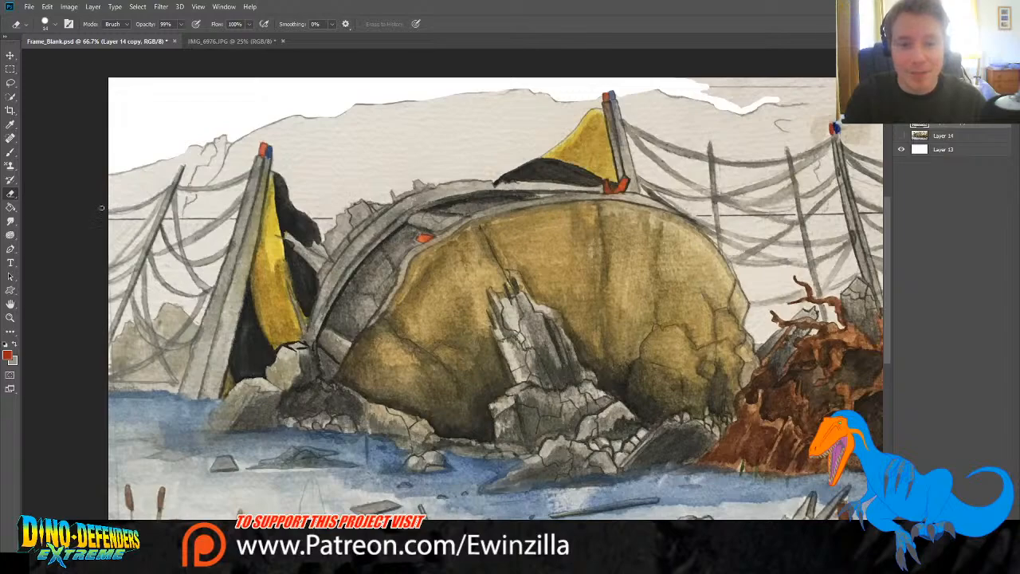
Step: Erase the mountain sketch and paper above the fence's top wire, from the canvas edge to the left tower
drag(101, 208, 152, 195)
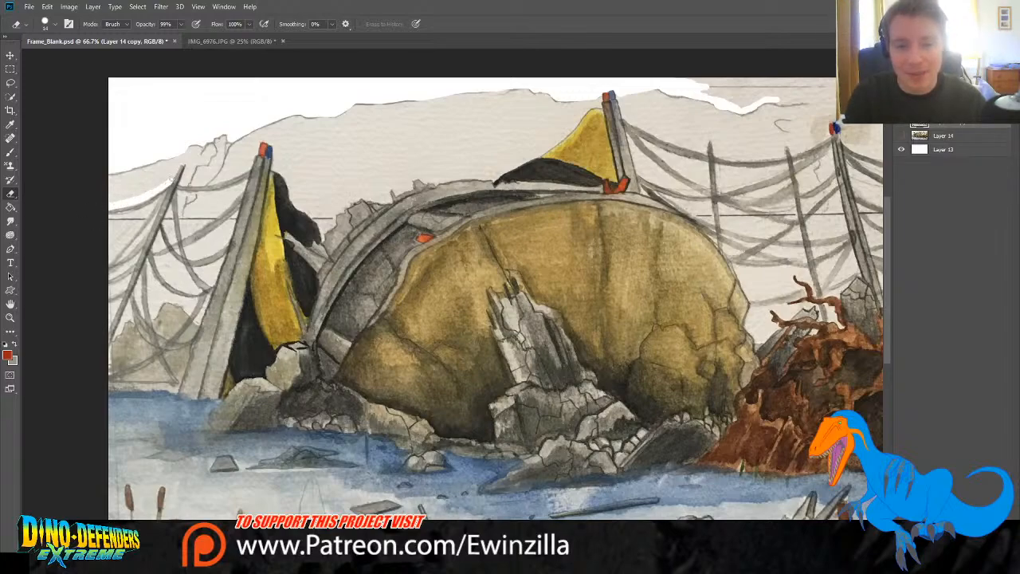
mouse_move(180, 161)
mouse_down()
mouse_move(169, 170)
mouse_move(175, 153)
mouse_move(159, 174)
mouse_move(166, 154)
mouse_move(120, 191)
mouse_move(149, 158)
mouse_move(131, 166)
mouse_up()
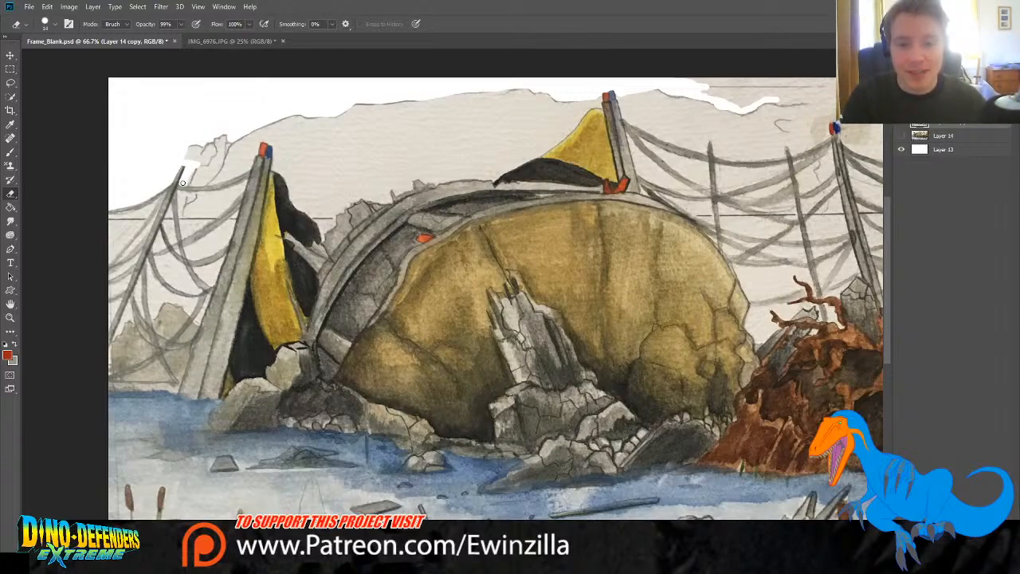
mouse_move(183, 182)
mouse_down()
mouse_move(248, 167)
mouse_move(236, 173)
mouse_move(260, 141)
mouse_move(275, 142)
mouse_move(274, 166)
mouse_move(276, 145)
mouse_move(257, 141)
mouse_move(269, 140)
mouse_move(235, 169)
mouse_move(196, 172)
mouse_move(208, 151)
mouse_move(187, 157)
mouse_move(234, 127)
mouse_move(202, 161)
mouse_move(252, 146)
mouse_move(225, 170)
mouse_move(340, 109)
mouse_move(253, 133)
mouse_move(302, 115)
mouse_move(281, 149)
mouse_up()
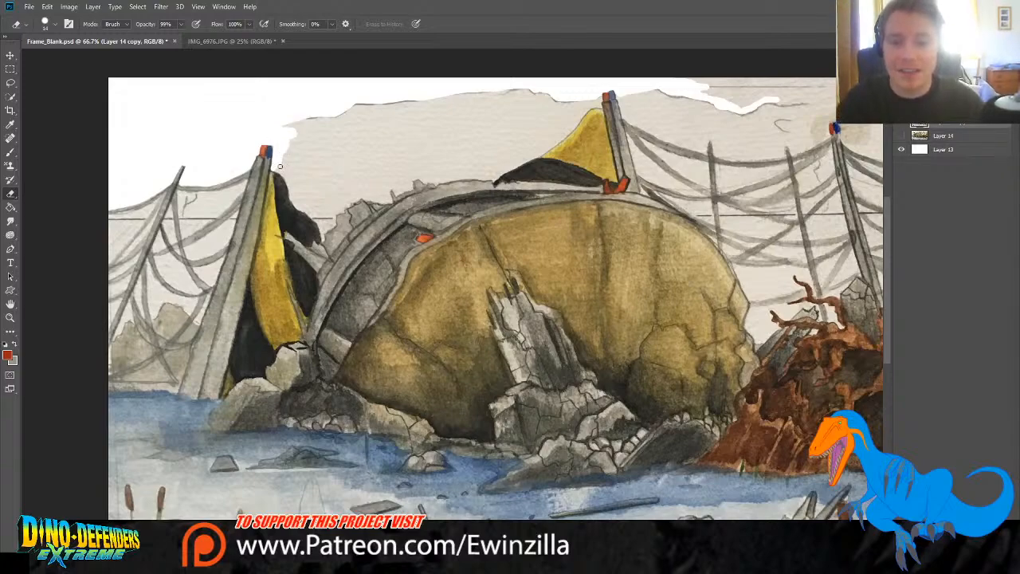
Step: Erase the paper along the outline from the left tower's black drape, over the rubble and arch, up to the central tower's top
drag(273, 169, 300, 210)
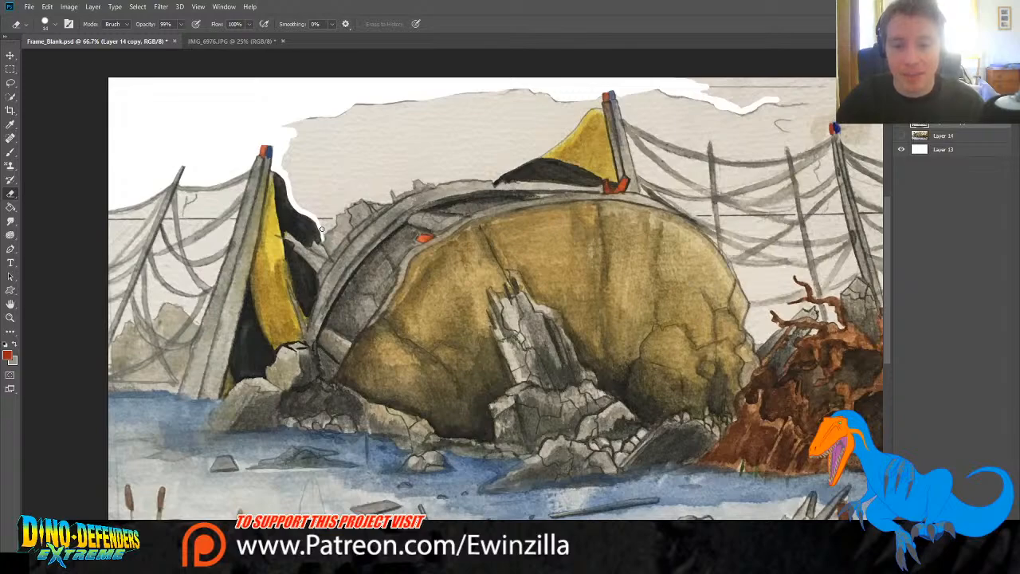
mouse_move(323, 231)
mouse_down()
mouse_move(334, 223)
mouse_move(318, 212)
mouse_move(319, 194)
mouse_move(295, 194)
mouse_move(329, 201)
mouse_up()
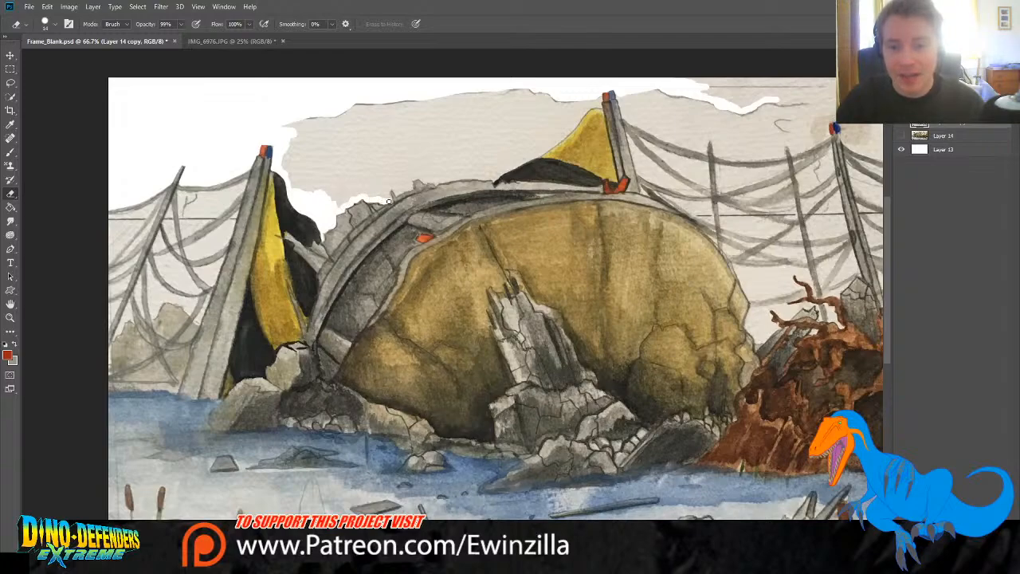
mouse_move(389, 202)
mouse_down()
mouse_move(330, 205)
mouse_move(389, 181)
mouse_move(397, 164)
mouse_move(321, 196)
mouse_move(401, 179)
mouse_move(382, 190)
mouse_move(401, 192)
mouse_move(413, 184)
mouse_move(400, 186)
mouse_move(400, 177)
mouse_move(424, 172)
mouse_up()
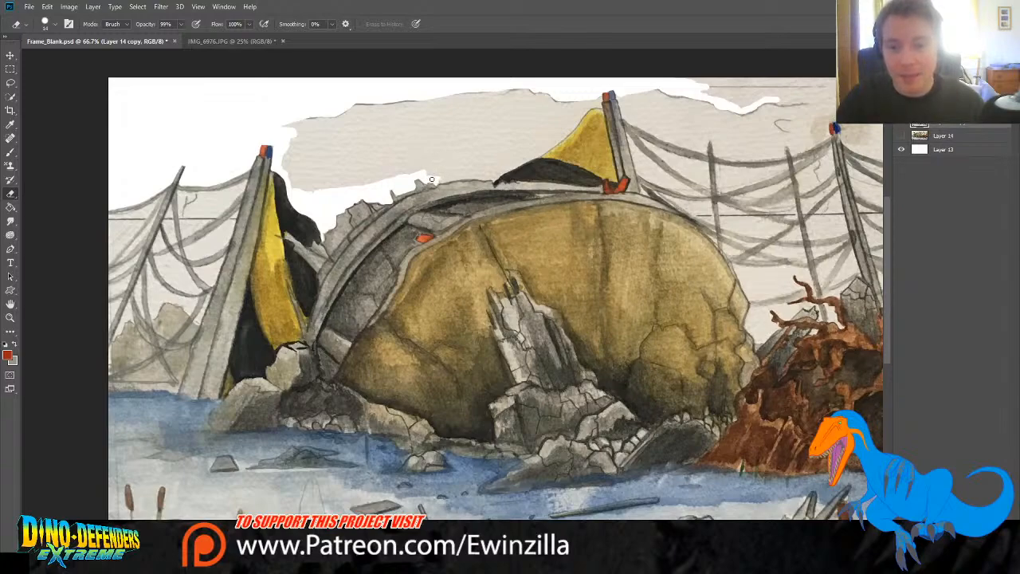
drag(436, 181, 468, 177)
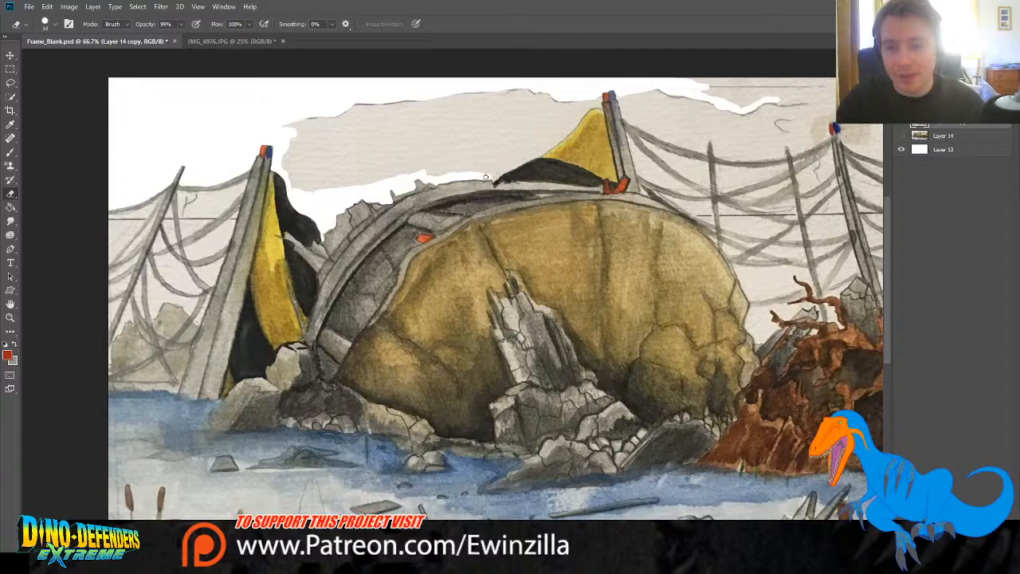
mouse_move(507, 168)
mouse_down()
mouse_move(496, 174)
mouse_move(527, 157)
mouse_up()
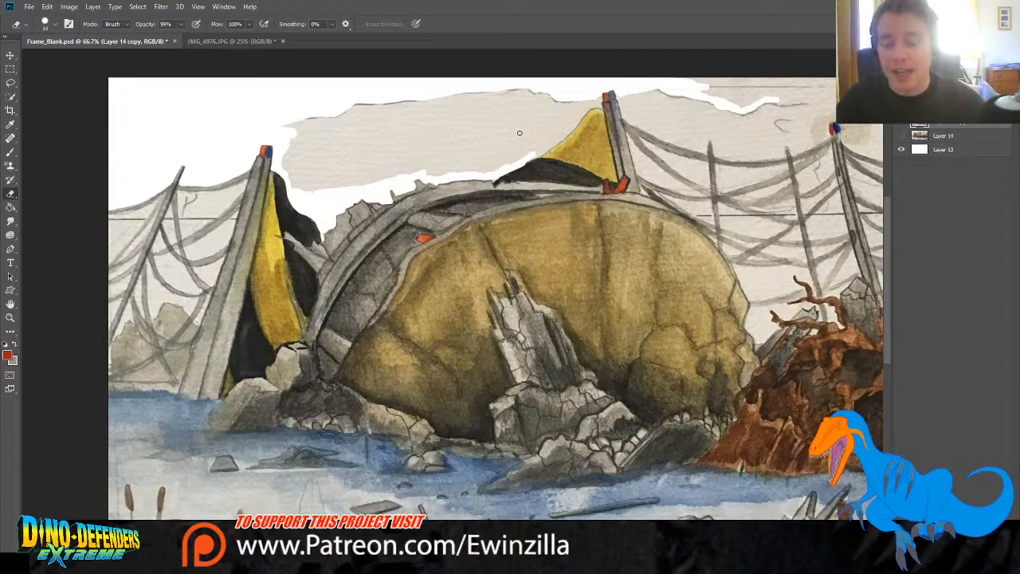
key(ctrl+z)
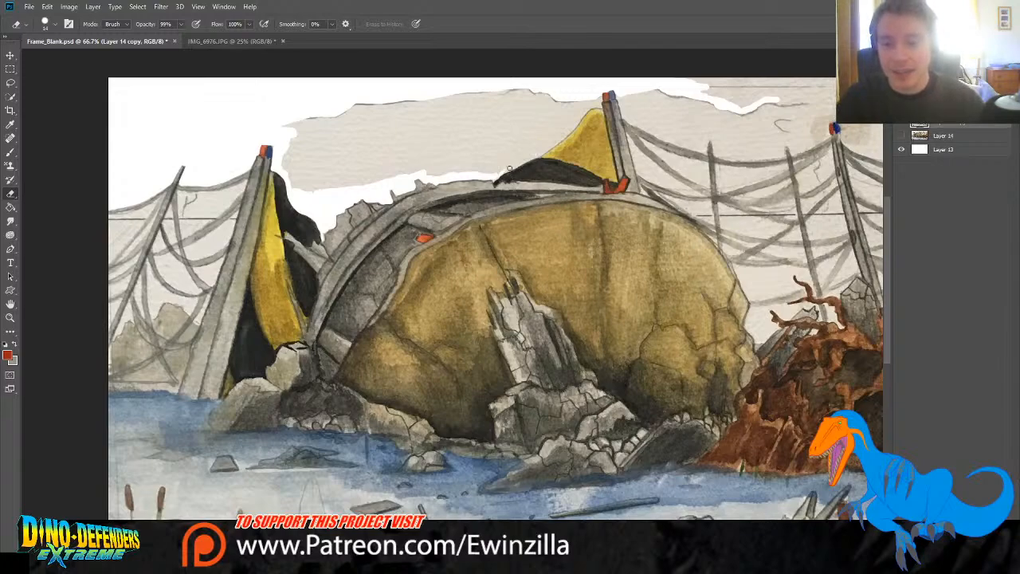
mouse_move(519, 163)
mouse_down()
mouse_move(492, 173)
mouse_move(556, 144)
mouse_move(533, 156)
mouse_move(601, 96)
mouse_up()
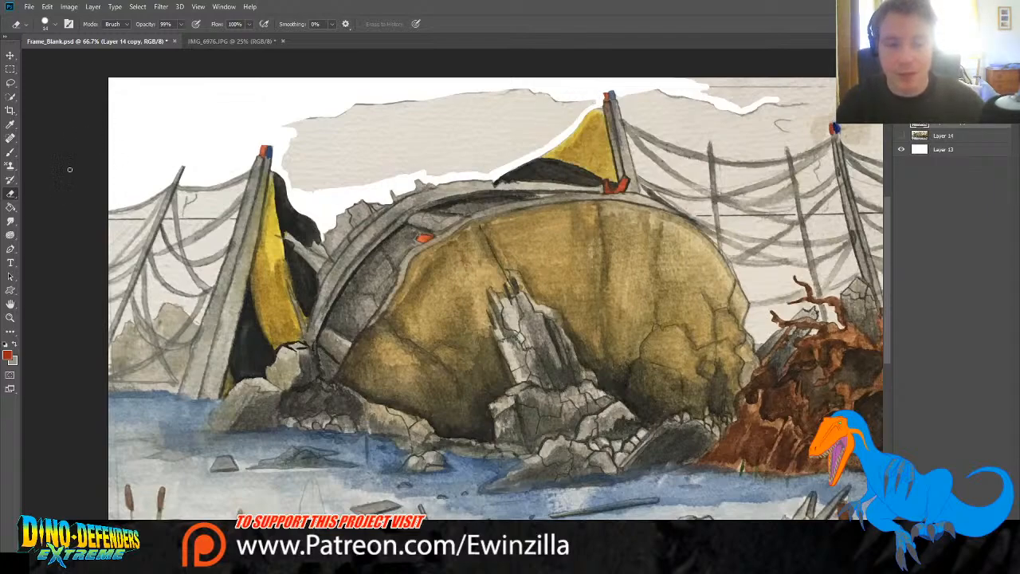
click(10, 221)
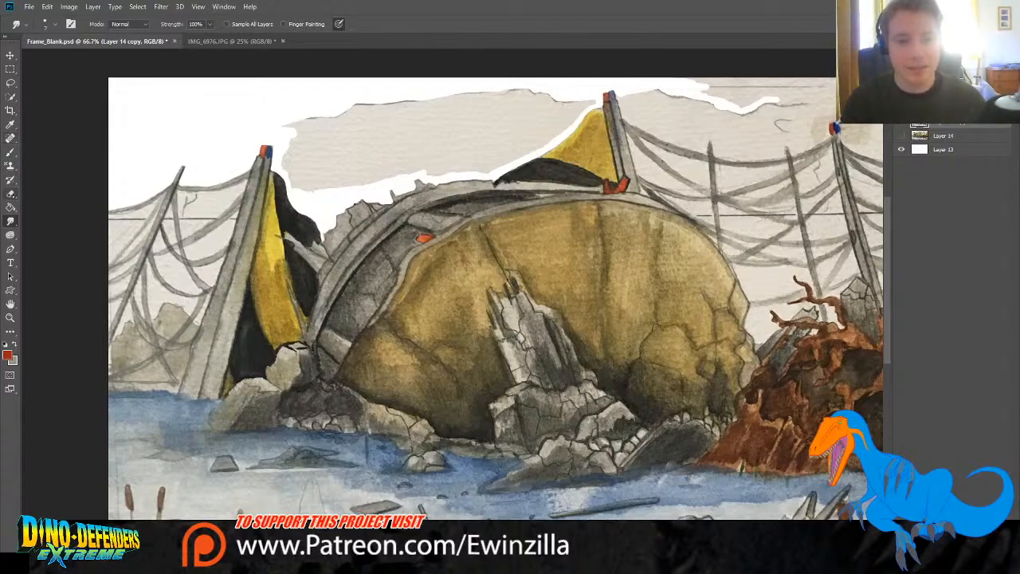
click(11, 152)
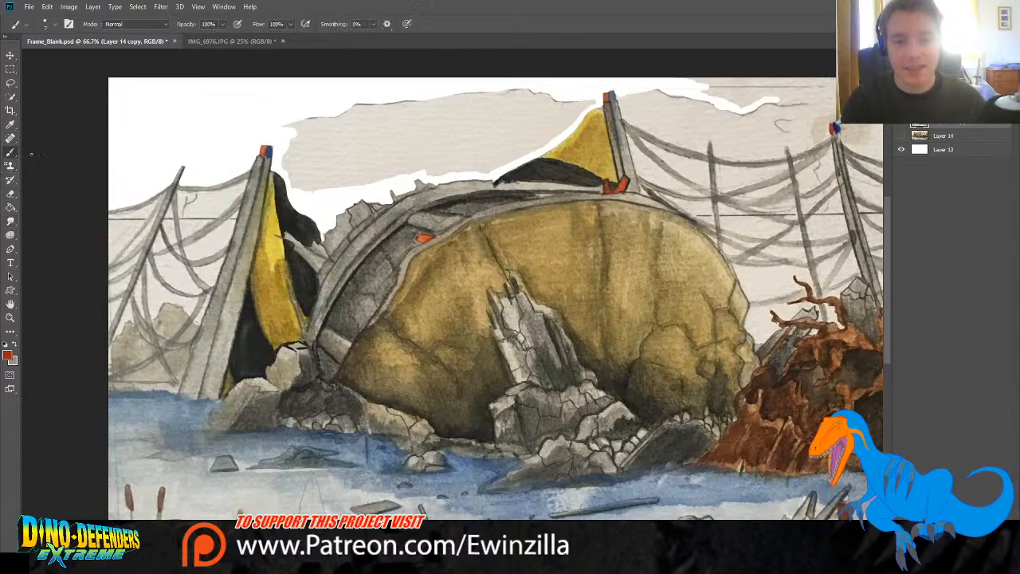
click(10, 194)
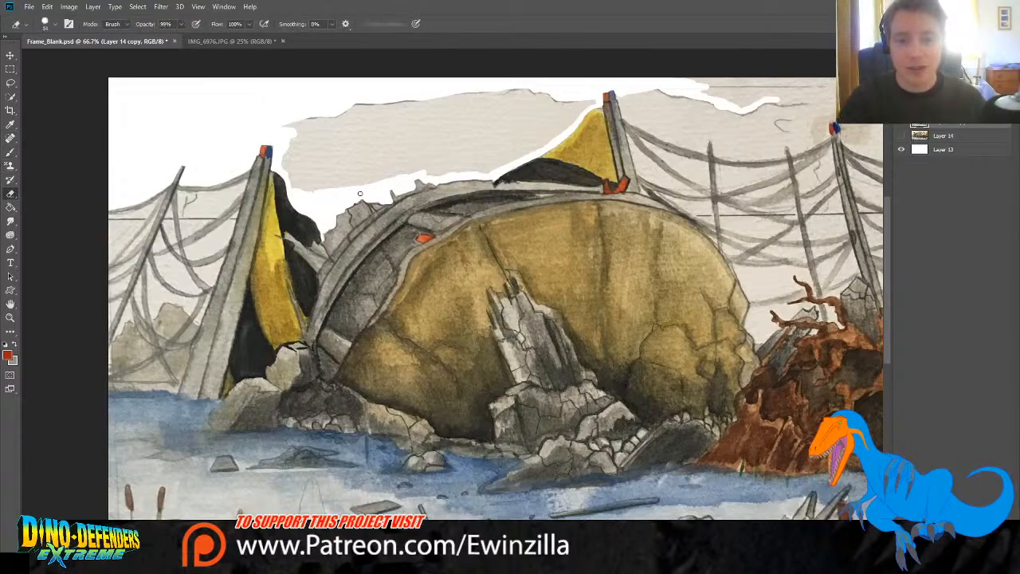
drag(301, 112, 290, 171)
key(ctrl+z)
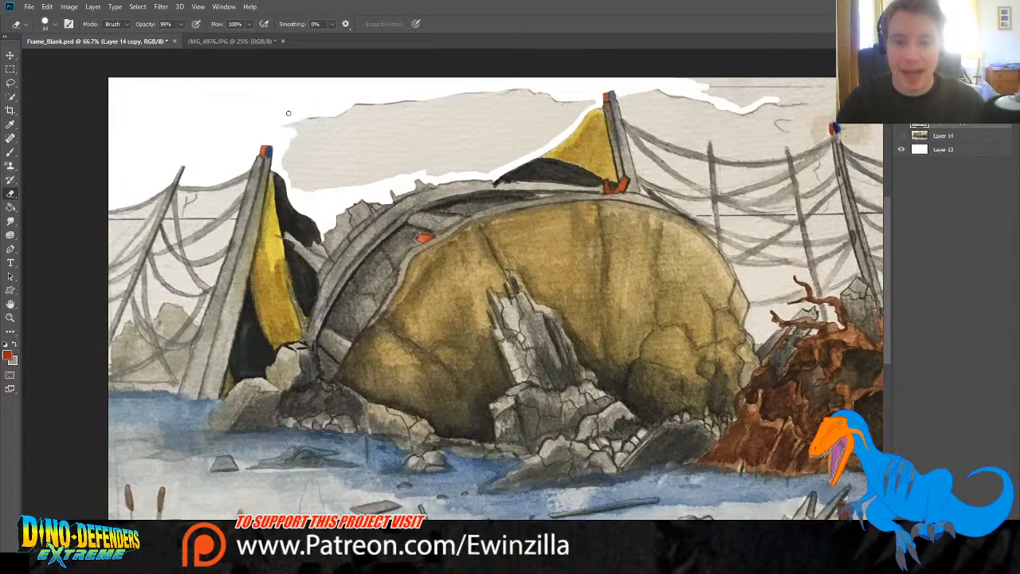
Step: Erase the remaining patch of paper sky between the left tower and the central tower
mouse_move(295, 115)
mouse_down()
mouse_move(287, 182)
mouse_move(280, 161)
mouse_move(296, 188)
mouse_move(304, 132)
mouse_move(309, 186)
mouse_up()
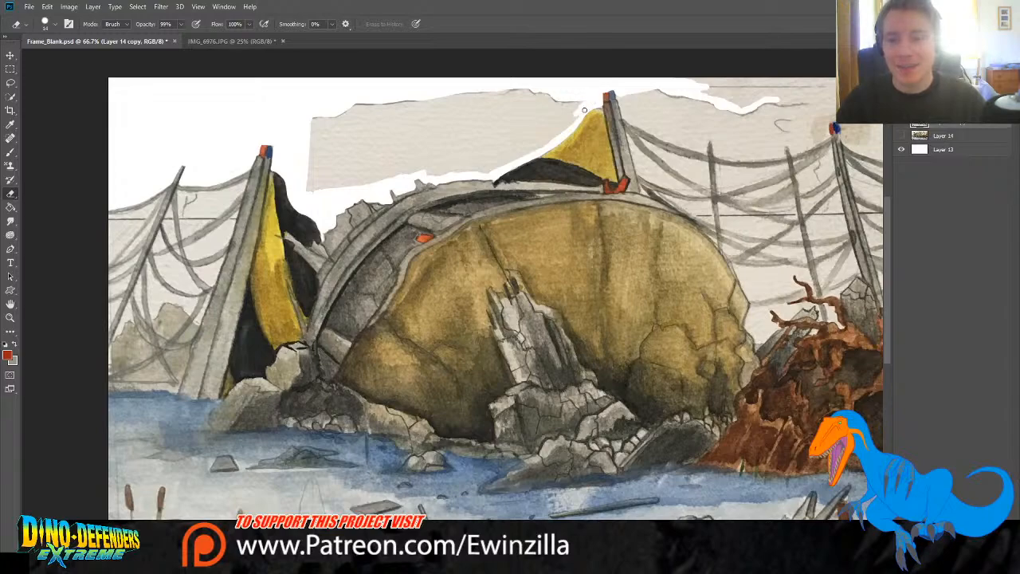
mouse_move(578, 114)
mouse_down()
mouse_move(512, 161)
mouse_move(433, 173)
mouse_up()
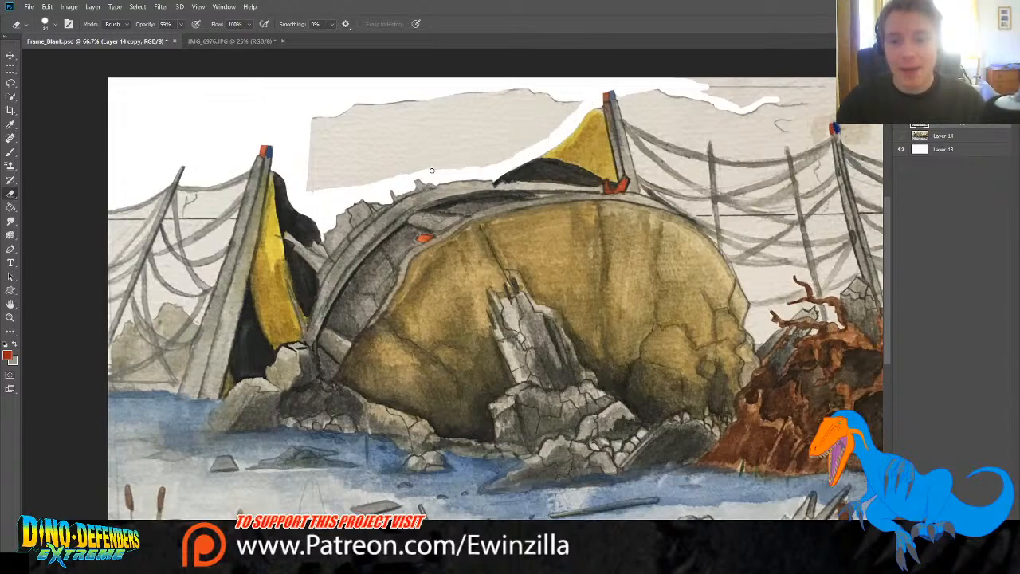
mouse_move(317, 120)
mouse_down()
mouse_move(367, 114)
mouse_move(323, 129)
mouse_move(301, 151)
mouse_move(352, 134)
mouse_move(312, 181)
mouse_move(350, 159)
mouse_up()
mouse_move(307, 195)
mouse_down()
mouse_move(412, 155)
mouse_move(429, 153)
mouse_move(402, 177)
mouse_move(514, 154)
mouse_move(576, 106)
mouse_move(550, 116)
mouse_move(527, 135)
mouse_move(583, 107)
mouse_move(535, 114)
mouse_move(433, 161)
mouse_move(578, 93)
mouse_move(407, 159)
mouse_move(484, 119)
mouse_move(586, 90)
mouse_move(489, 114)
mouse_move(364, 166)
mouse_move(552, 90)
mouse_move(375, 154)
mouse_move(530, 90)
mouse_move(370, 150)
mouse_move(501, 89)
mouse_move(435, 100)
mouse_move(363, 139)
mouse_move(415, 99)
mouse_up()
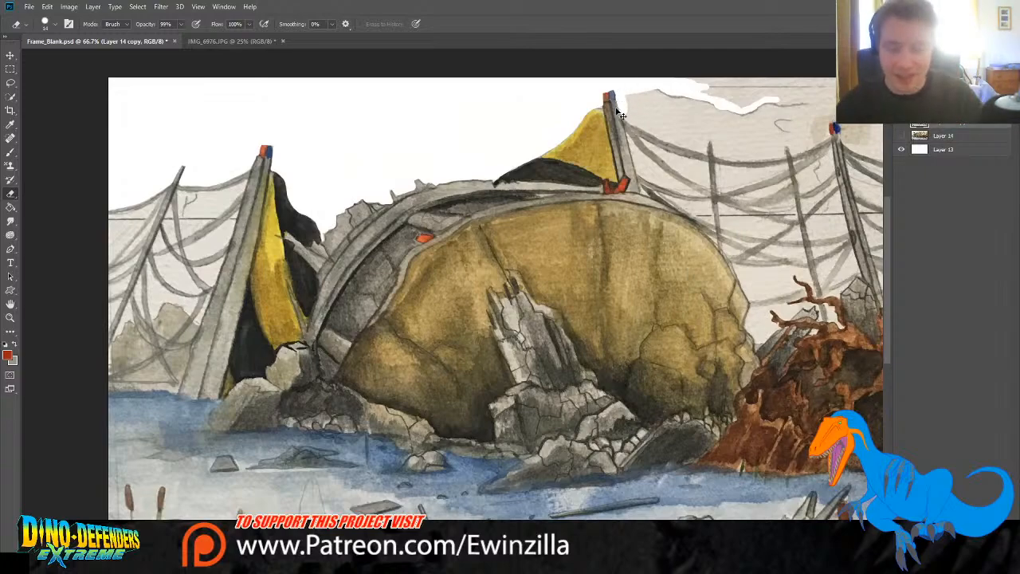
Step: Erase a strip of paper above the fence's top wire, from the central tower to the first fence post
mouse_move(625, 115)
mouse_down()
mouse_move(657, 139)
mouse_move(704, 150)
mouse_up()
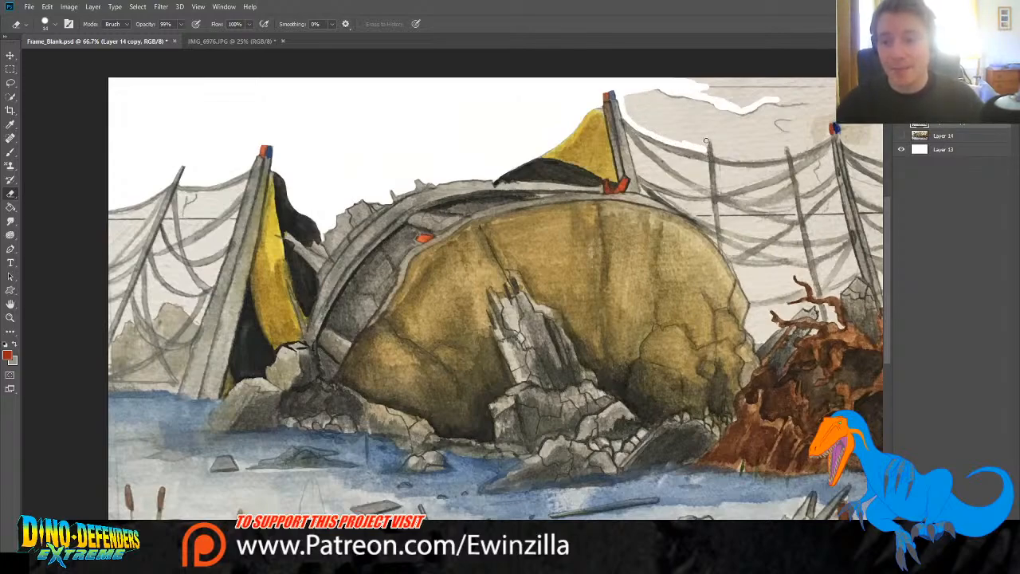
drag(706, 141, 717, 154)
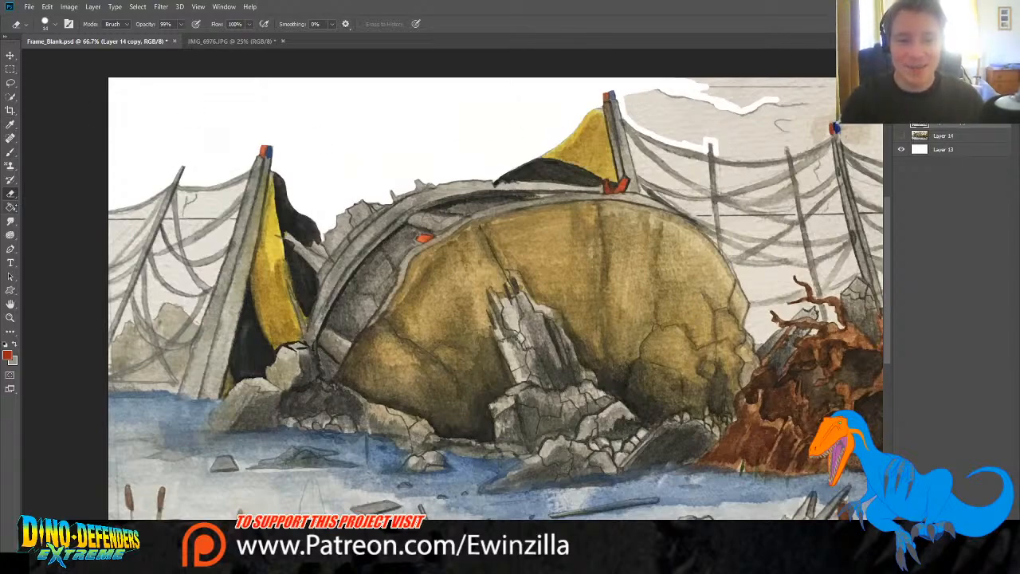
click(11, 221)
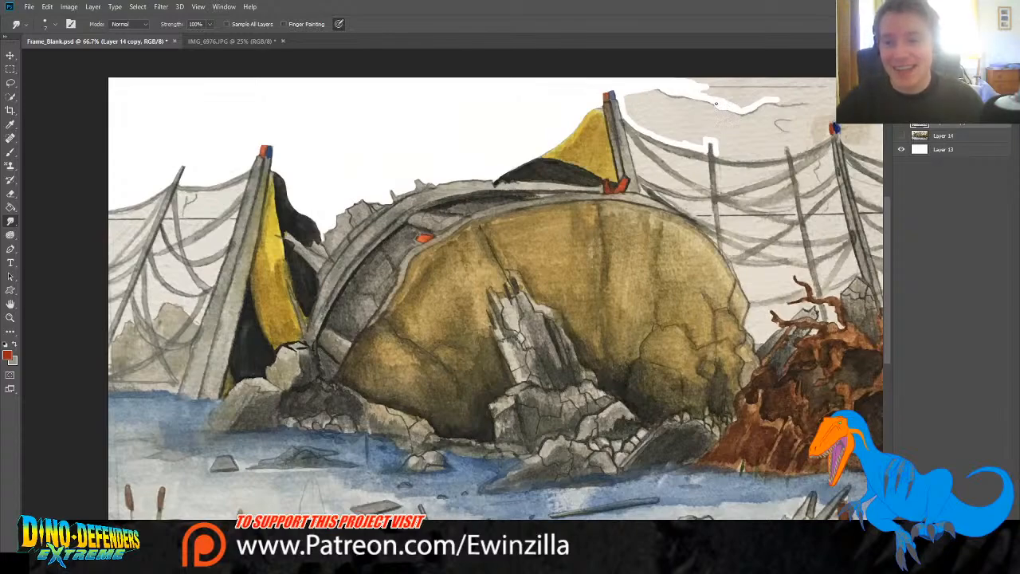
click(10, 152)
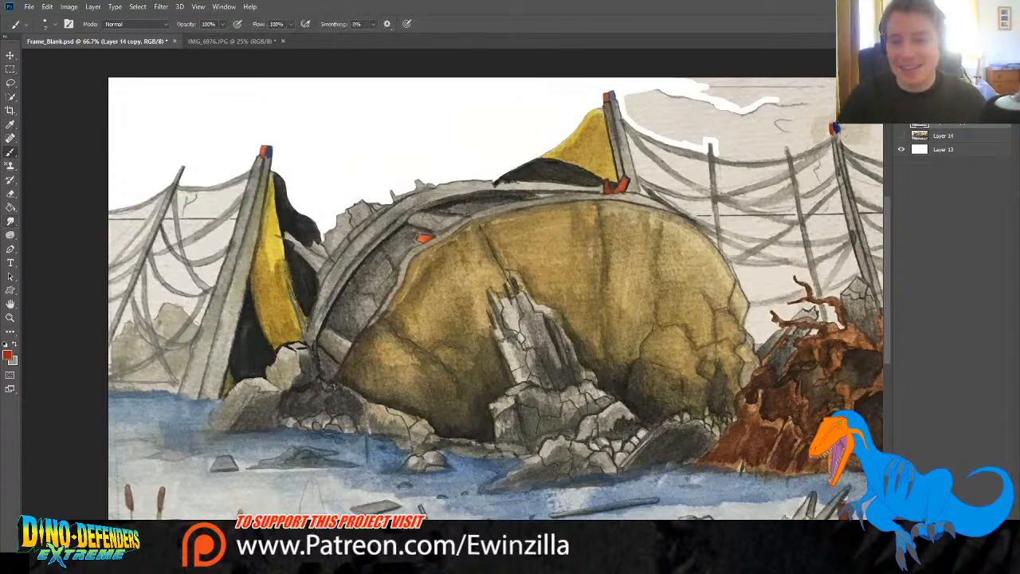
drag(717, 152, 742, 160)
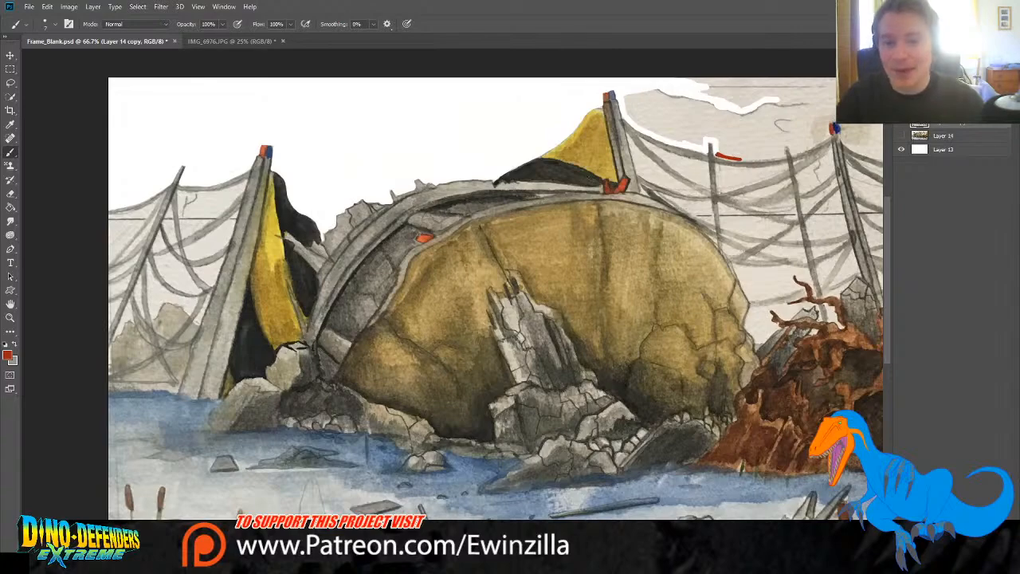
key(ctrl+z)
key(e)
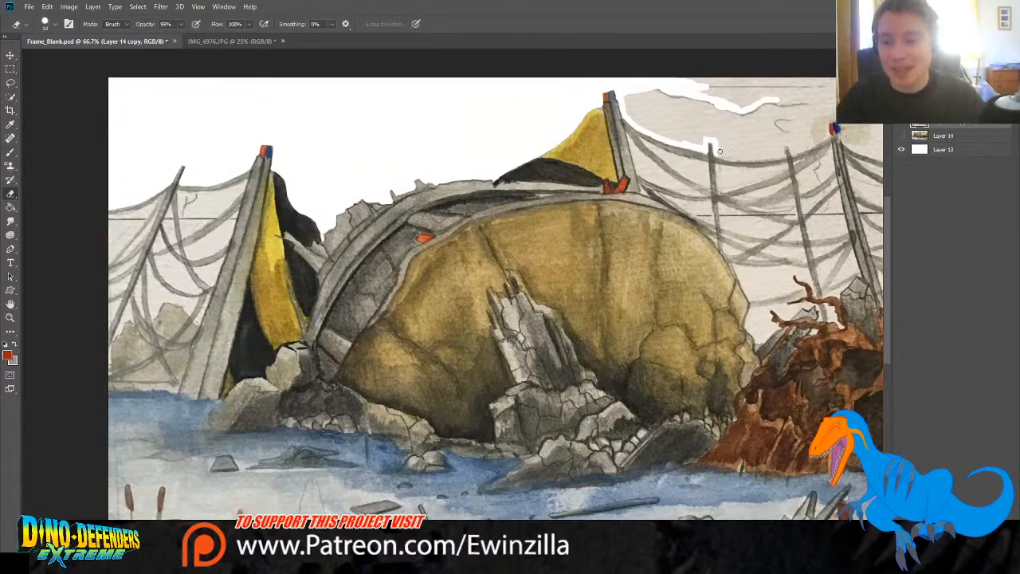
Step: Erase the rest of the paper above the top wire to the right tower and clear the sky between the central and right towers
mouse_move(735, 158)
mouse_down()
mouse_move(719, 156)
mouse_move(767, 159)
mouse_move(825, 140)
mouse_up()
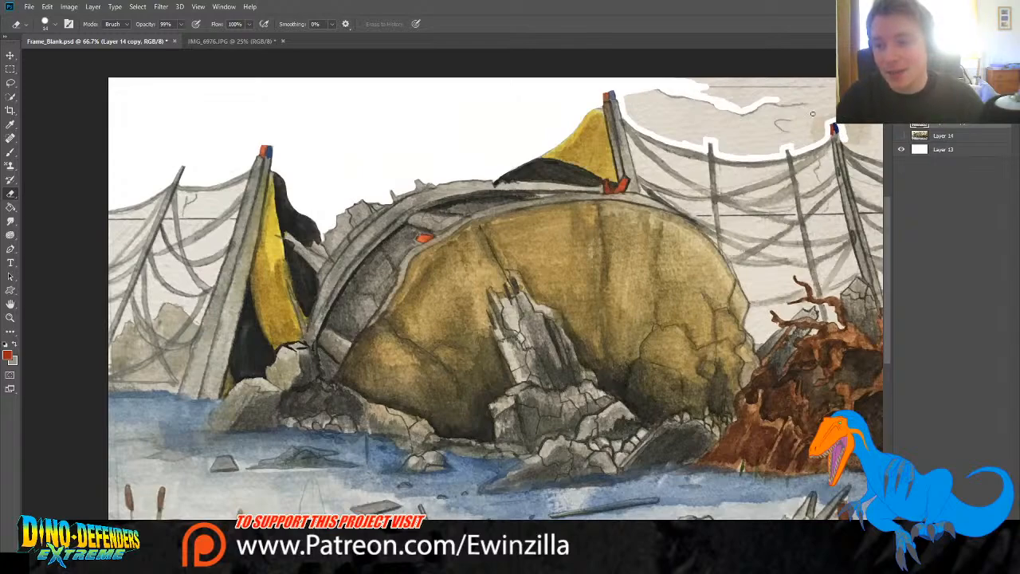
mouse_move(633, 91)
mouse_down()
mouse_move(637, 122)
mouse_move(677, 138)
mouse_up()
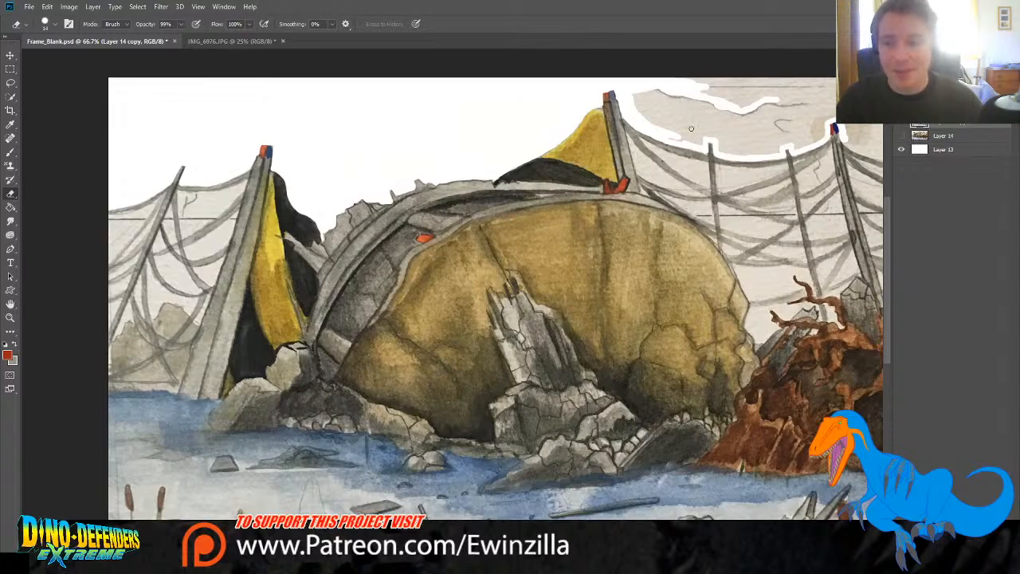
mouse_move(726, 107)
mouse_down()
mouse_move(688, 141)
mouse_move(700, 145)
mouse_move(672, 137)
mouse_move(718, 115)
mouse_move(651, 121)
mouse_move(700, 94)
mouse_move(634, 101)
mouse_move(654, 86)
mouse_up()
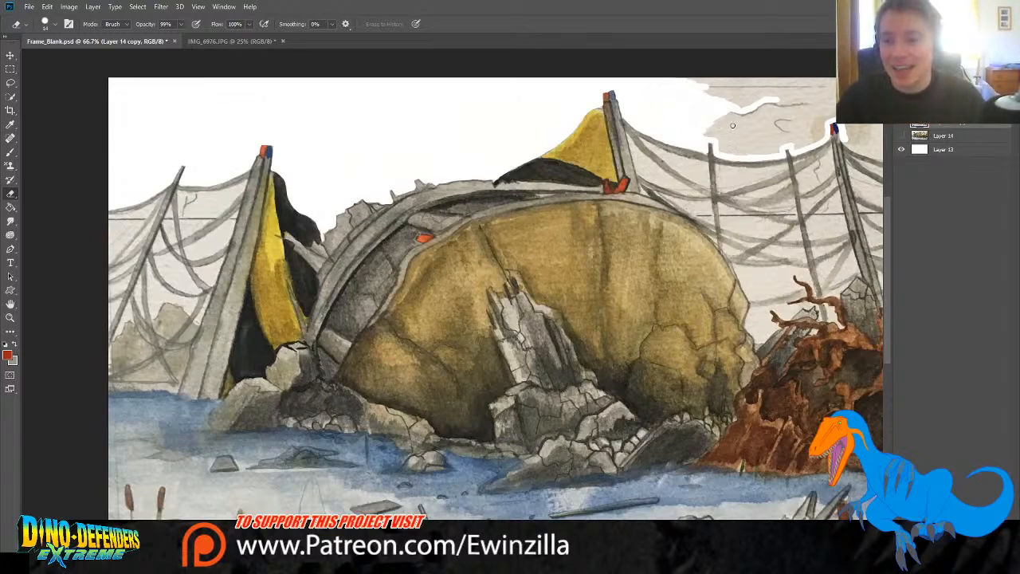
mouse_move(733, 125)
mouse_down()
mouse_move(723, 149)
mouse_move(797, 145)
mouse_move(746, 132)
mouse_move(797, 120)
mouse_move(765, 99)
mouse_move(801, 91)
mouse_move(714, 86)
mouse_up()
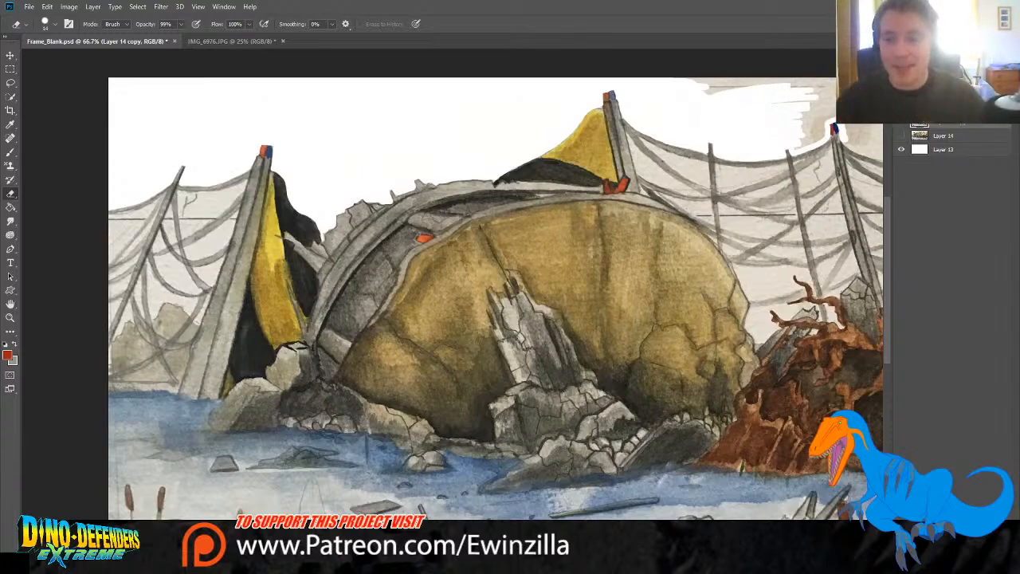
drag(407, 546, 505, 546)
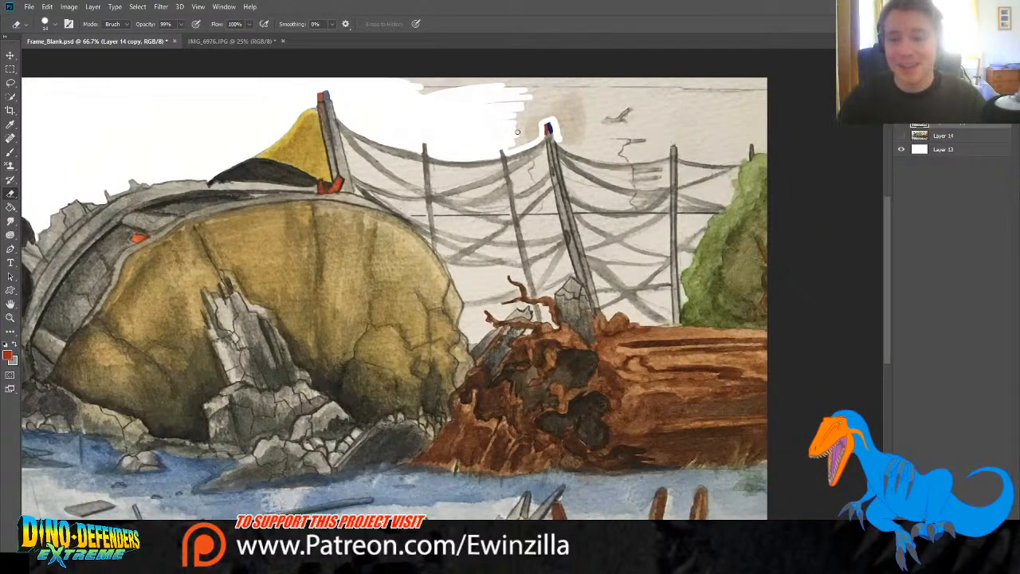
mouse_move(517, 137)
mouse_down()
mouse_move(552, 115)
mouse_move(528, 119)
mouse_move(527, 111)
mouse_move(562, 99)
mouse_move(550, 83)
mouse_move(532, 94)
mouse_move(486, 94)
mouse_move(510, 82)
mouse_move(419, 90)
mouse_move(434, 86)
mouse_move(427, 71)
mouse_up()
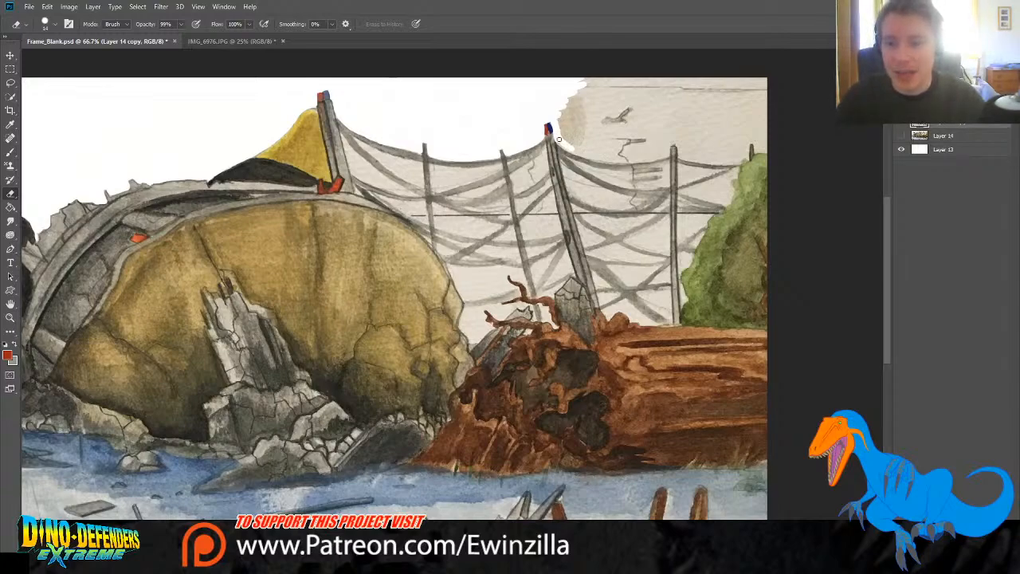
Step: Erase the paper sky and bird sketch above the fence from the right tower to the painting's right edge
mouse_move(574, 152)
mouse_down()
mouse_move(637, 161)
mouse_move(672, 143)
mouse_move(704, 161)
mouse_move(746, 156)
mouse_move(750, 143)
mouse_move(761, 146)
mouse_move(743, 136)
mouse_move(747, 147)
mouse_move(731, 156)
mouse_move(703, 157)
mouse_move(744, 155)
mouse_move(747, 132)
mouse_move(772, 114)
mouse_move(712, 80)
mouse_up()
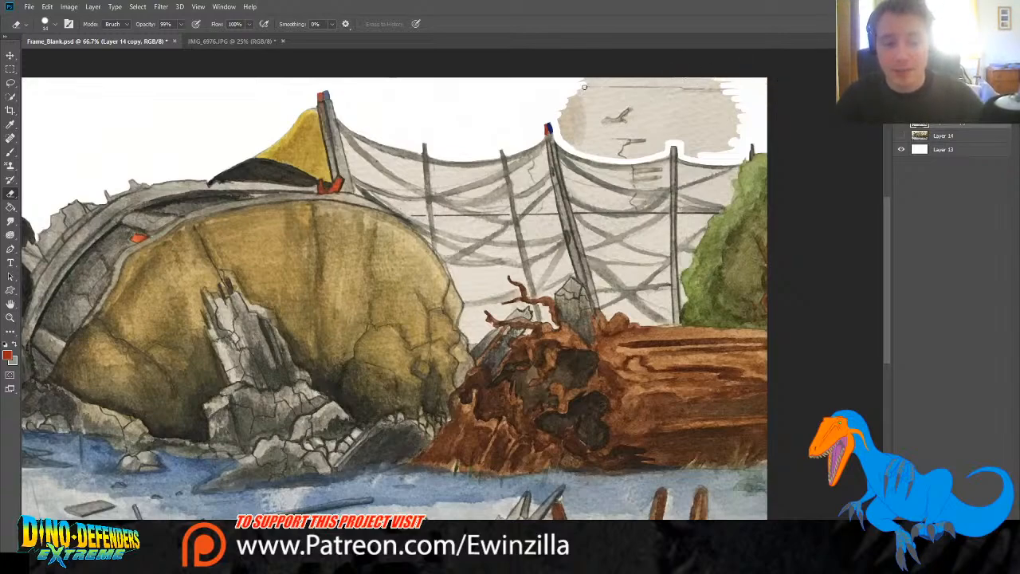
drag(606, 80, 708, 86)
mouse_move(716, 83)
mouse_down()
mouse_move(754, 102)
mouse_move(706, 135)
mouse_move(744, 138)
mouse_move(695, 155)
mouse_move(719, 144)
mouse_move(671, 141)
mouse_move(688, 144)
mouse_move(681, 149)
mouse_move(660, 134)
mouse_move(646, 142)
mouse_move(664, 152)
mouse_move(584, 150)
mouse_move(558, 115)
mouse_move(586, 146)
mouse_move(648, 150)
mouse_move(656, 144)
mouse_move(572, 136)
mouse_move(688, 128)
mouse_move(577, 131)
mouse_move(711, 118)
mouse_move(575, 127)
mouse_move(715, 109)
mouse_move(574, 117)
mouse_move(699, 102)
mouse_move(560, 109)
mouse_move(570, 90)
mouse_move(658, 91)
mouse_move(569, 89)
mouse_up()
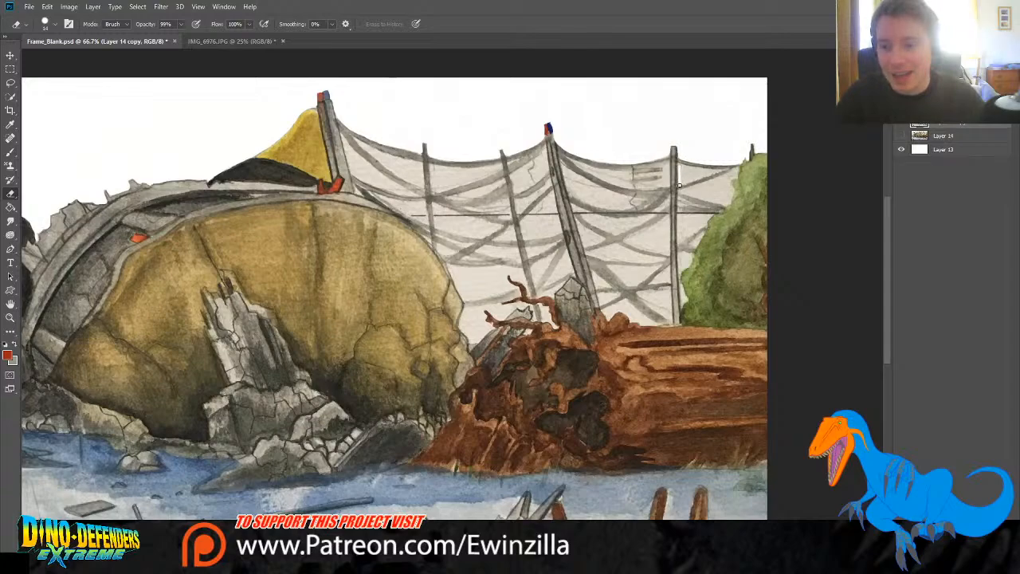
Step: Erase the paper in the wire gaps between the last fence post and the green tree
mouse_move(680, 185)
mouse_down()
mouse_move(725, 170)
mouse_move(680, 165)
mouse_move(723, 170)
mouse_move(682, 169)
mouse_move(684, 177)
mouse_move(738, 169)
mouse_move(680, 190)
mouse_move(727, 203)
mouse_move(737, 172)
mouse_move(687, 191)
mouse_move(727, 193)
mouse_up()
key(ctrl+z)
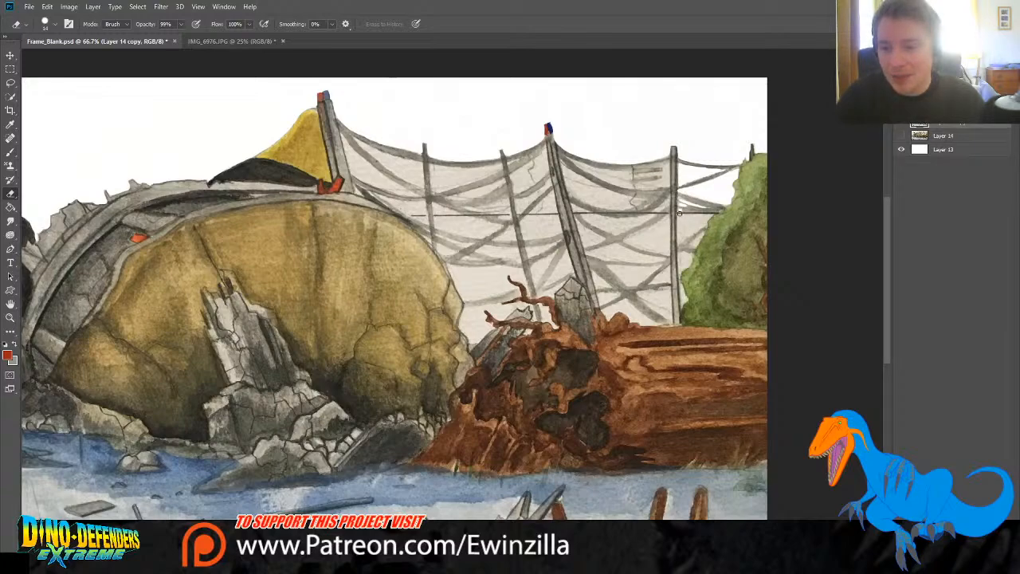
mouse_move(680, 213)
mouse_down()
mouse_move(710, 214)
mouse_move(695, 231)
mouse_move(708, 218)
mouse_move(687, 217)
mouse_move(682, 234)
mouse_move(703, 224)
mouse_up()
key(ctrl+z)
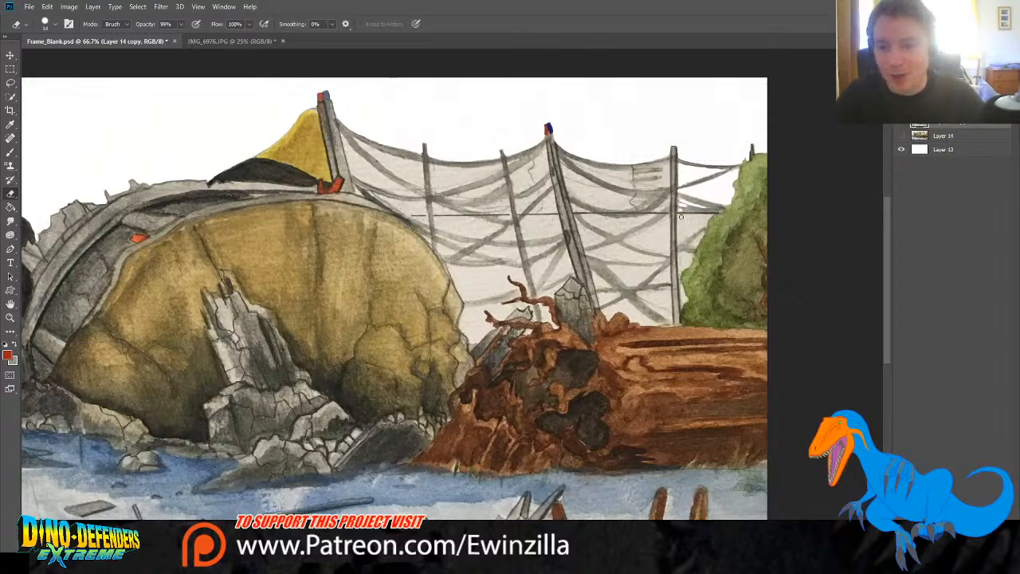
mouse_move(680, 244)
mouse_down()
mouse_move(711, 216)
mouse_move(680, 218)
mouse_move(699, 237)
mouse_up()
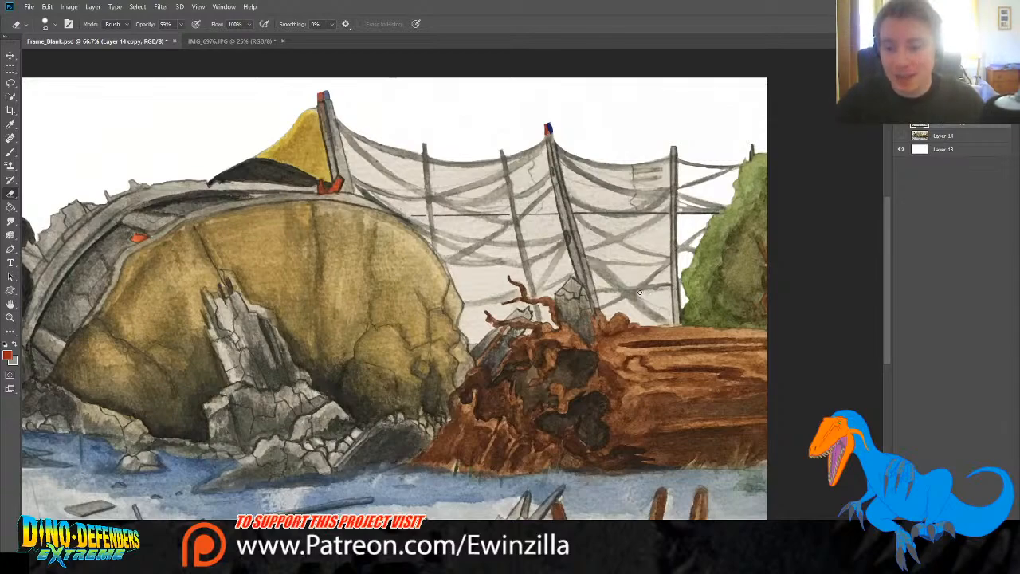
Step: Erase the paper in the lower netting gaps above the log, between the right tower and the last fence post
mouse_move(659, 291)
mouse_down()
mouse_move(671, 288)
mouse_move(668, 316)
mouse_move(638, 294)
mouse_move(665, 297)
mouse_move(671, 319)
mouse_up()
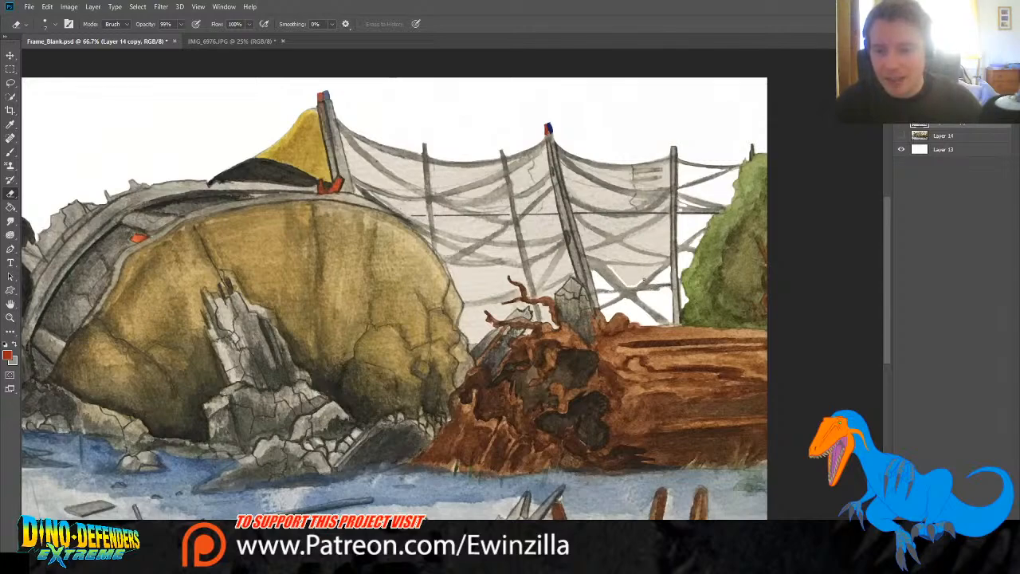
mouse_move(644, 279)
mouse_down()
mouse_move(659, 266)
mouse_move(614, 266)
mouse_move(637, 281)
mouse_move(646, 272)
mouse_move(587, 253)
mouse_move(664, 260)
mouse_move(616, 244)
mouse_move(593, 253)
mouse_move(635, 260)
mouse_up()
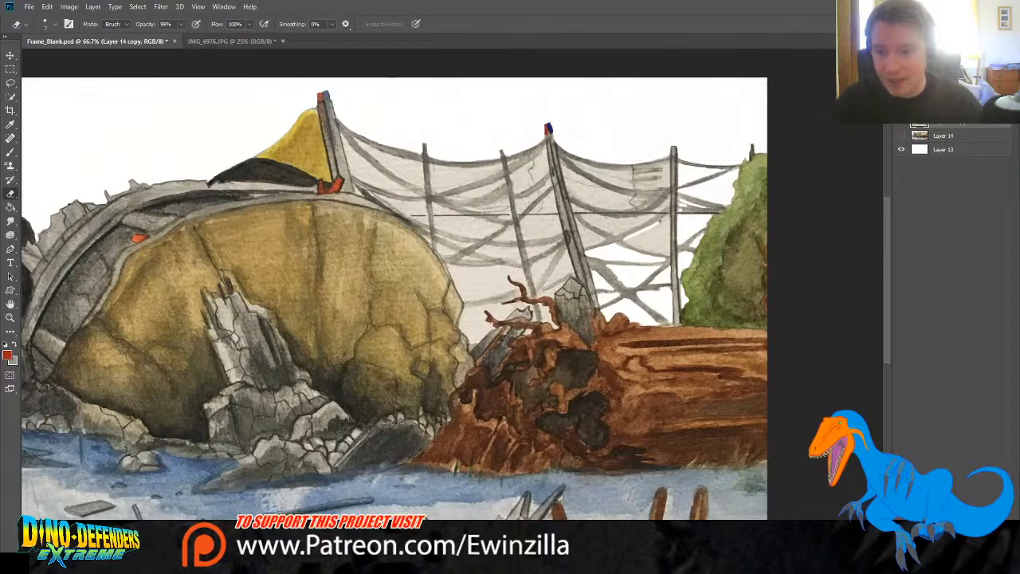
mouse_move(668, 215)
mouse_down()
mouse_move(666, 255)
mouse_move(624, 240)
mouse_move(654, 239)
mouse_move(648, 247)
mouse_move(662, 253)
mouse_move(656, 229)
mouse_up()
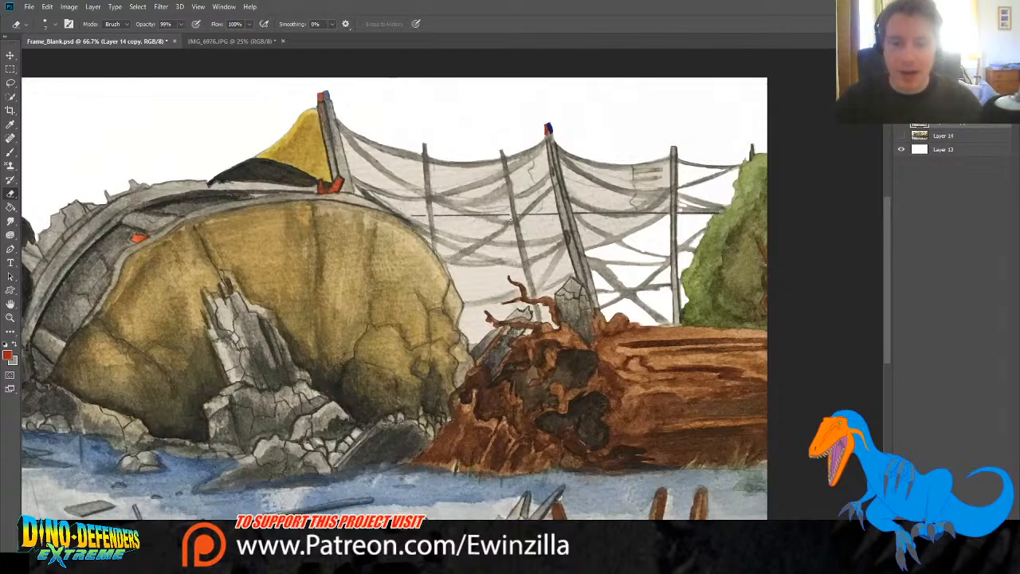
key(r)
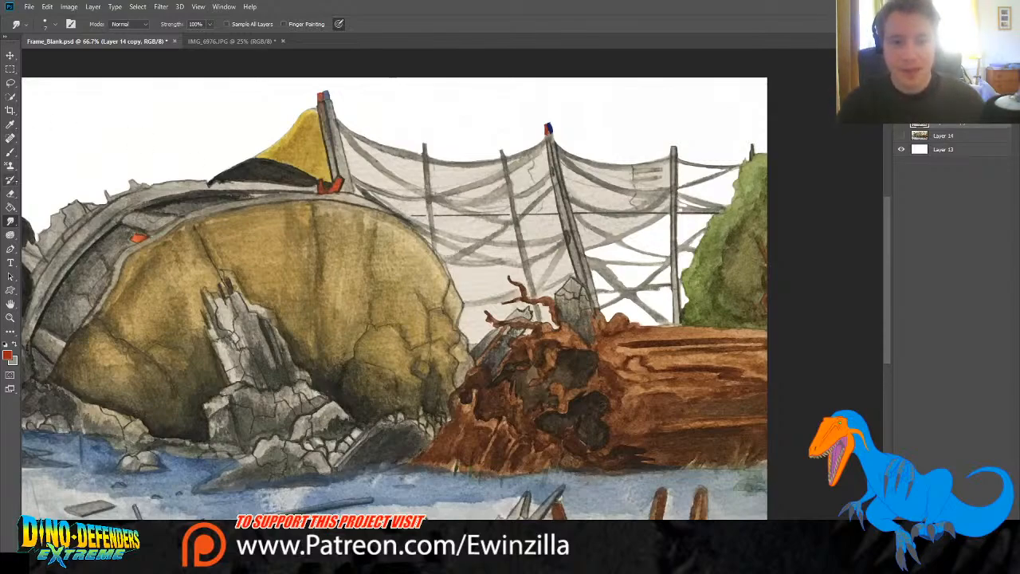
Step: Erase the paper in the middle netting gaps between the right tower and the last fence post
click(10, 152)
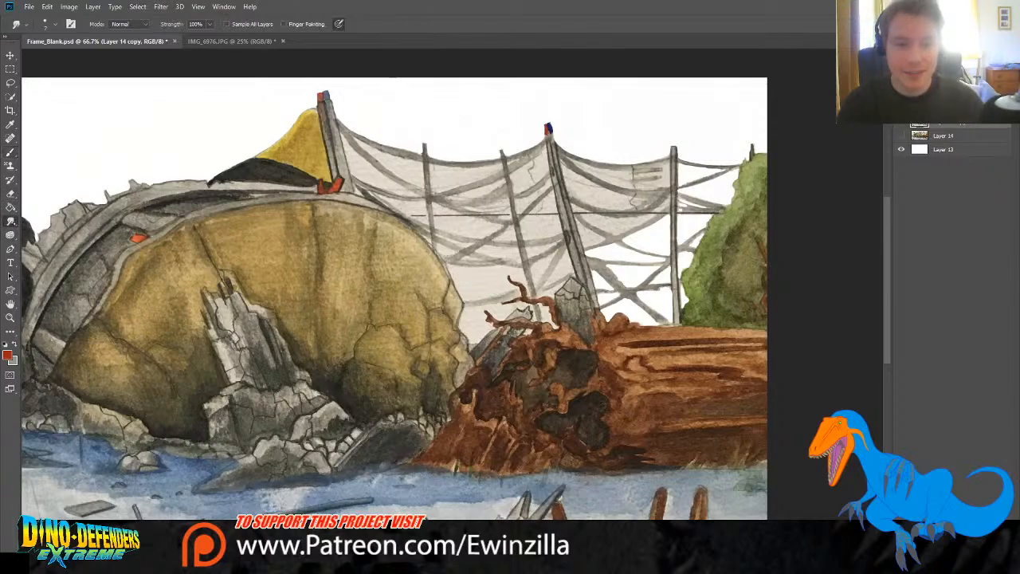
click(10, 194)
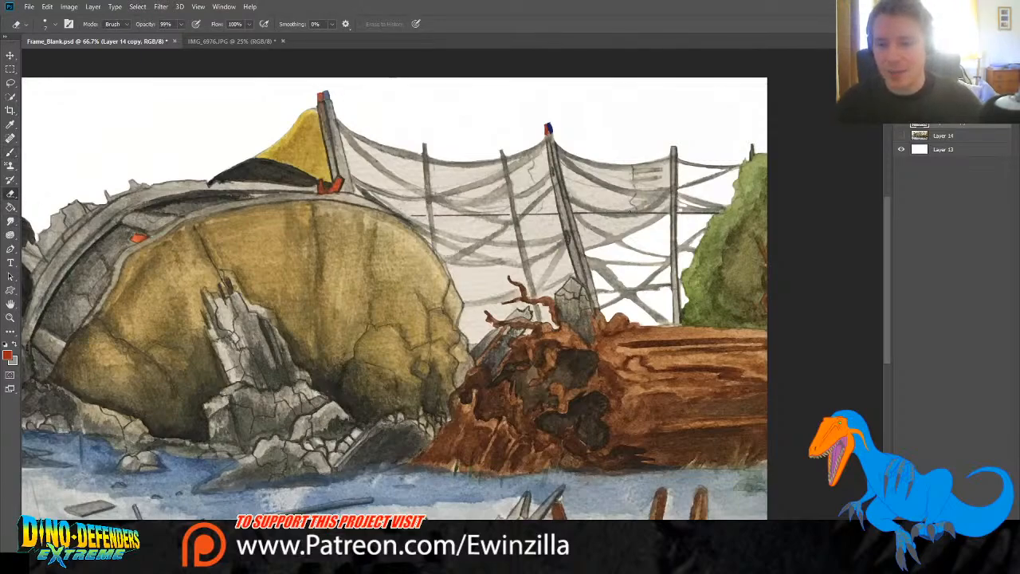
mouse_move(577, 217)
mouse_down()
mouse_move(586, 246)
mouse_move(576, 220)
mouse_move(602, 243)
mouse_move(584, 242)
mouse_move(616, 220)
mouse_move(648, 219)
mouse_up()
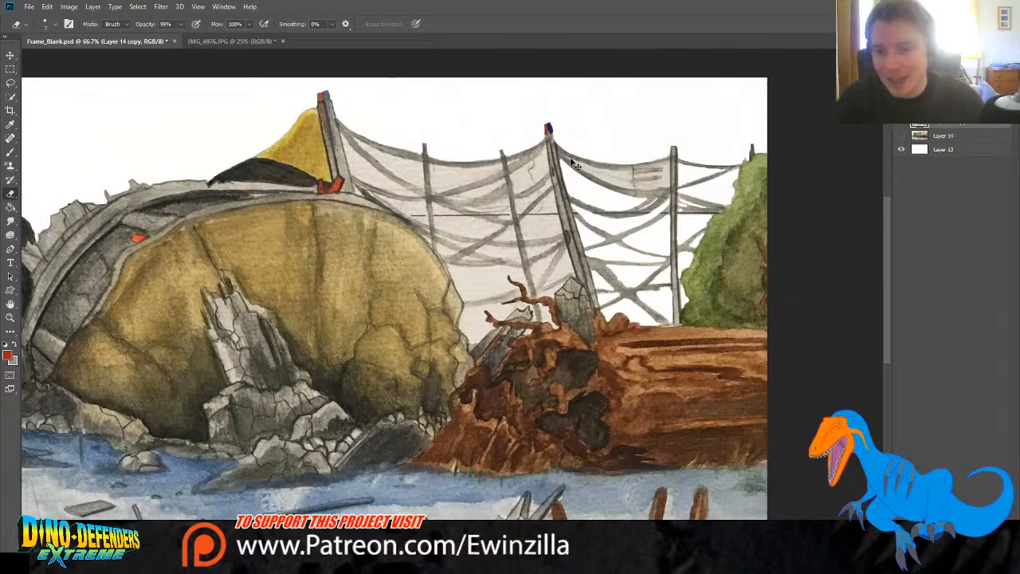
mouse_move(612, 170)
mouse_down()
mouse_move(666, 167)
mouse_move(633, 169)
mouse_move(668, 163)
mouse_up()
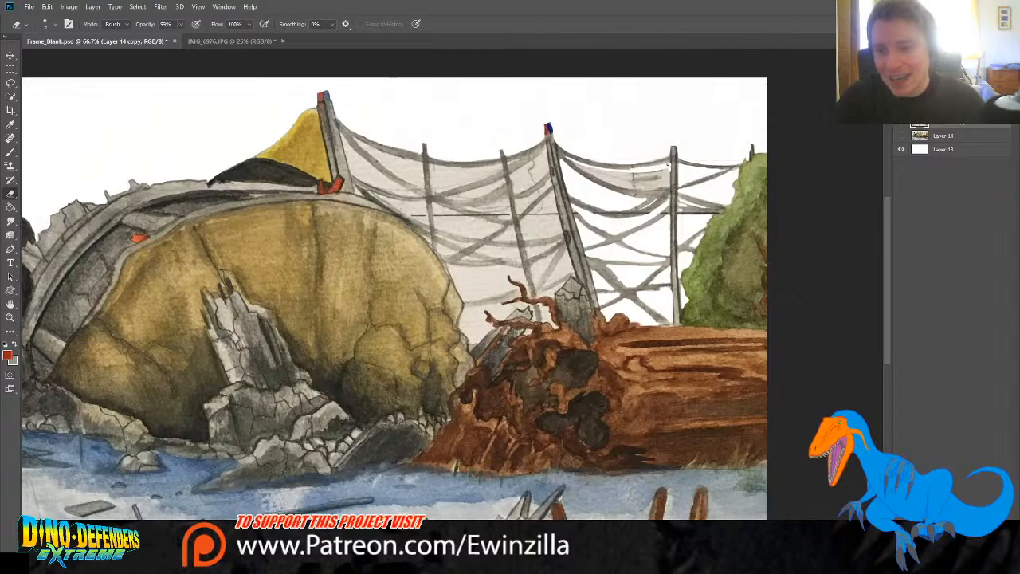
key(ctrl+z)
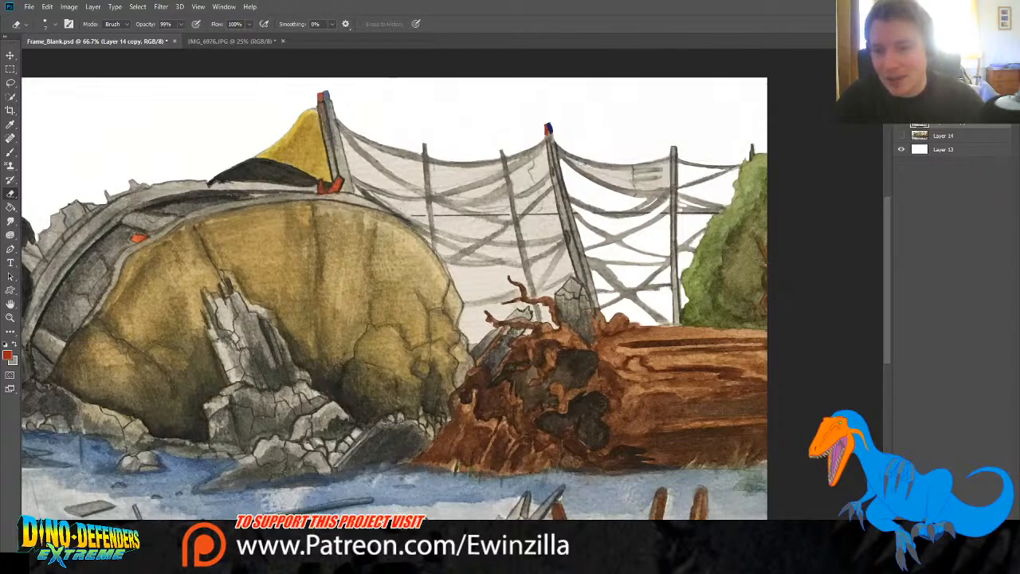
drag(566, 163, 661, 167)
key(ctrl+z)
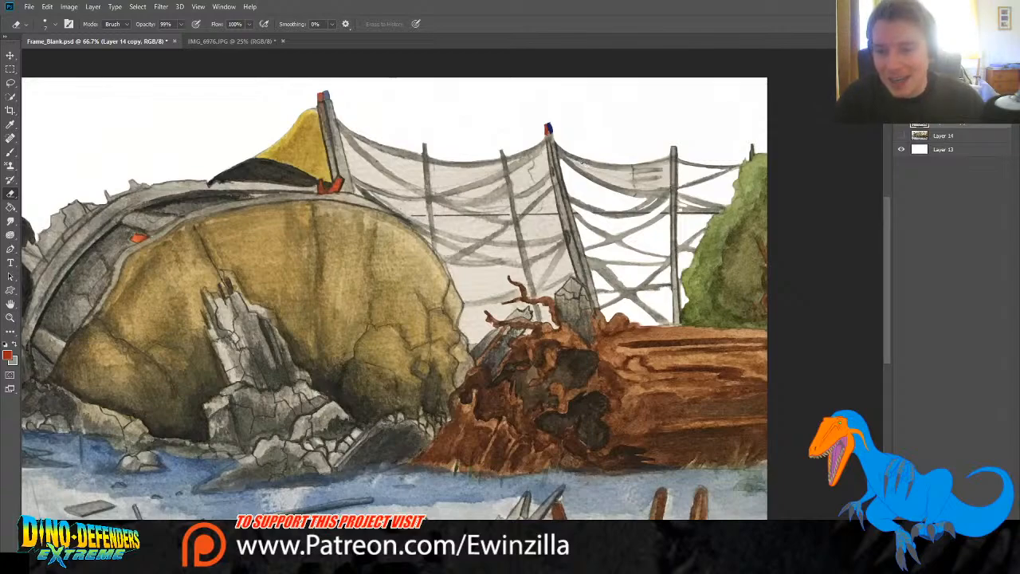
mouse_move(566, 162)
mouse_down()
mouse_move(669, 163)
mouse_move(670, 182)
mouse_up()
key(ctrl+z)
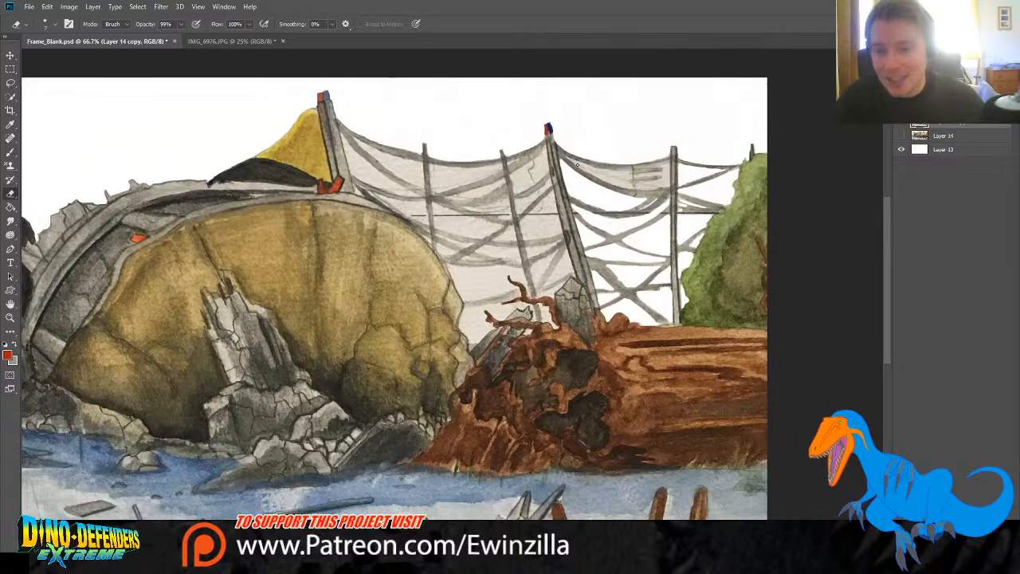
mouse_move(566, 162)
mouse_down()
mouse_move(620, 170)
mouse_move(669, 163)
mouse_move(668, 187)
mouse_up()
key(ctrl+z)
key(ctrl+z)
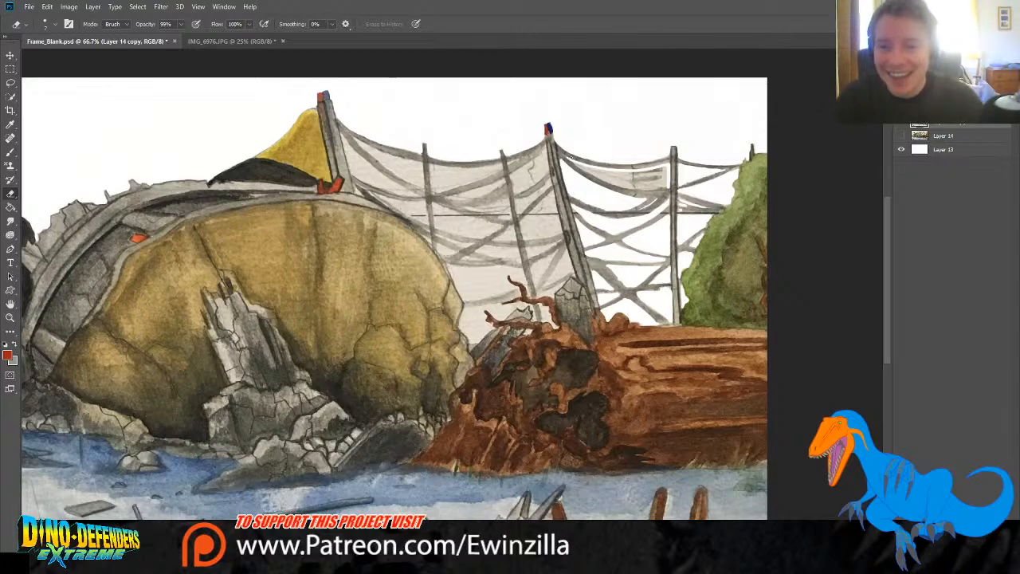
Step: Erase the paper and pencil marks in the top netting gaps on both sides of the right tower
mouse_move(567, 159)
mouse_down()
mouse_move(643, 188)
mouse_move(624, 187)
mouse_move(667, 189)
mouse_move(582, 166)
mouse_move(635, 175)
mouse_move(605, 177)
mouse_move(619, 181)
mouse_move(661, 186)
mouse_move(644, 176)
mouse_up()
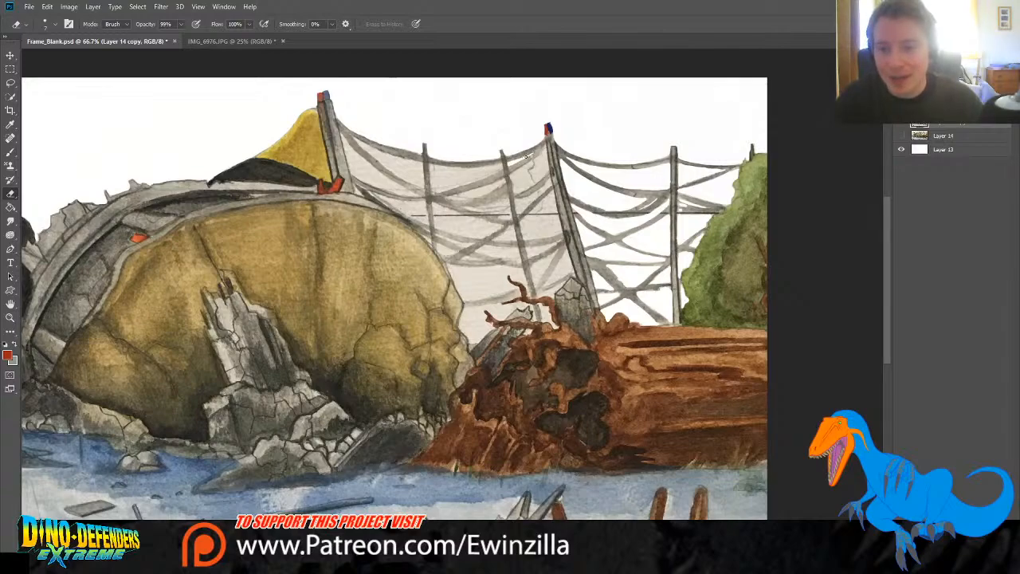
drag(546, 145, 510, 174)
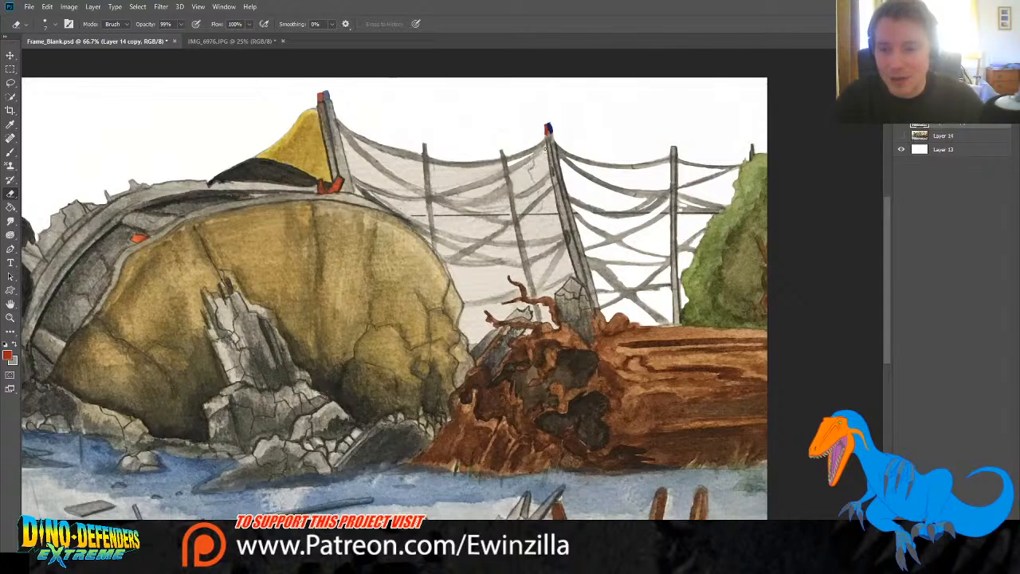
drag(546, 143, 519, 169)
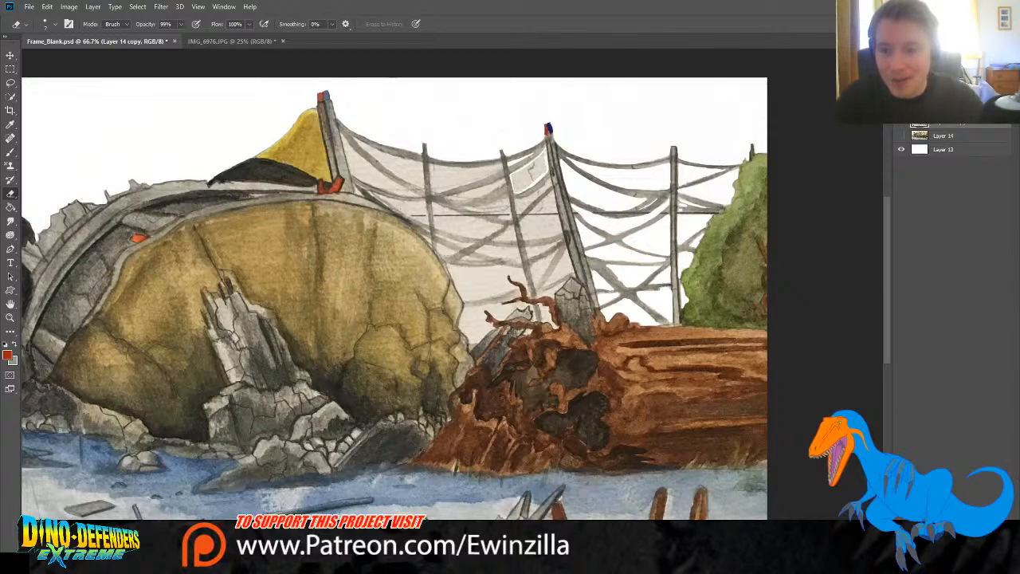
drag(545, 156, 530, 184)
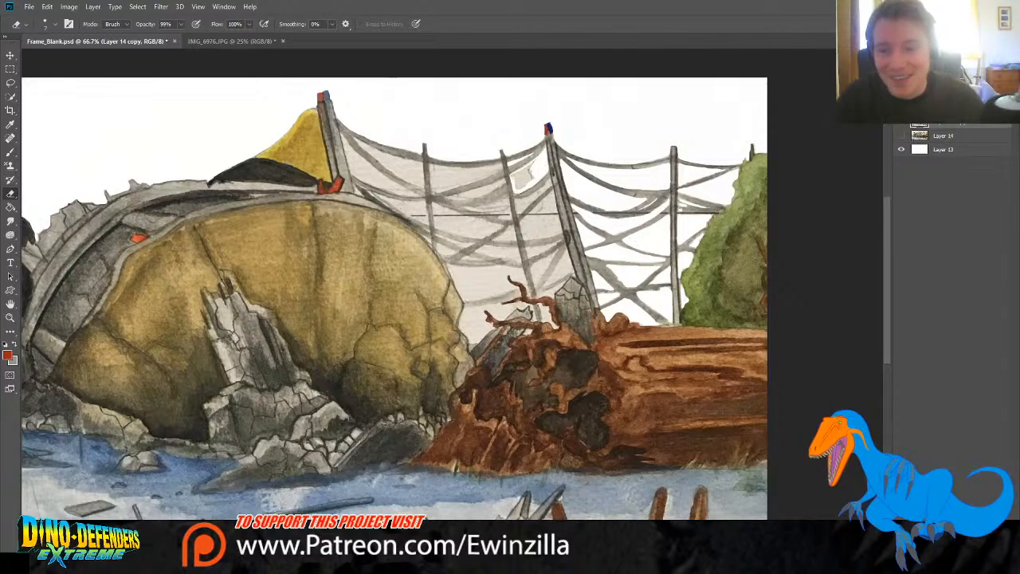
drag(529, 165, 526, 183)
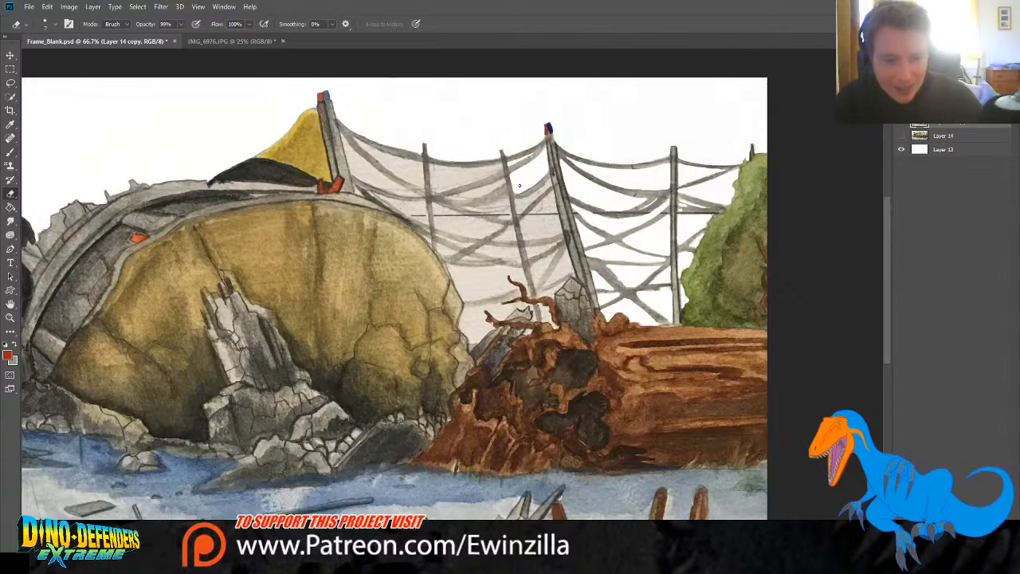
Step: Erase the paper at the right tower's foot, around the roots and broken rock, and down to the boulder's edge
key(z)
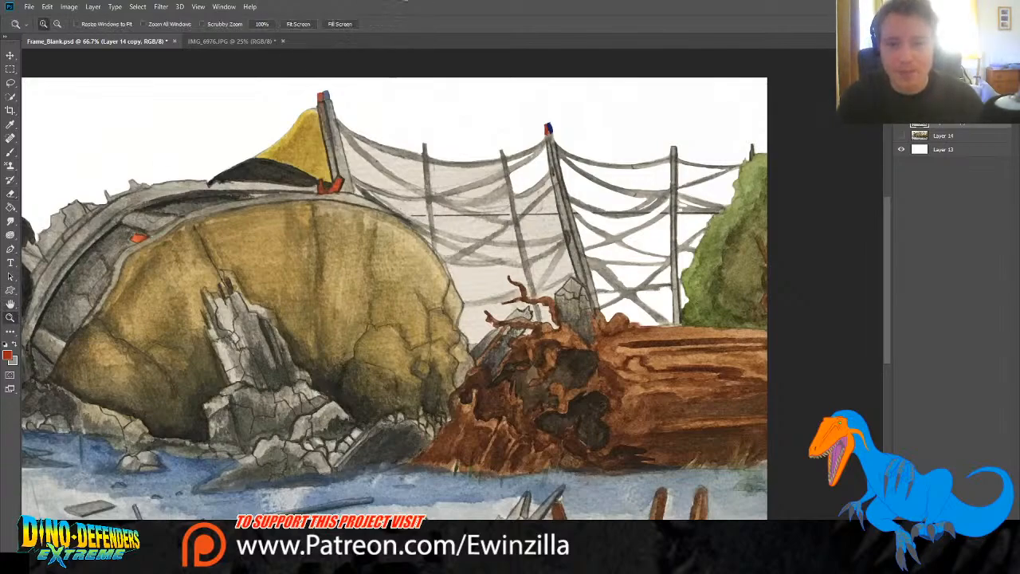
click(302, 24)
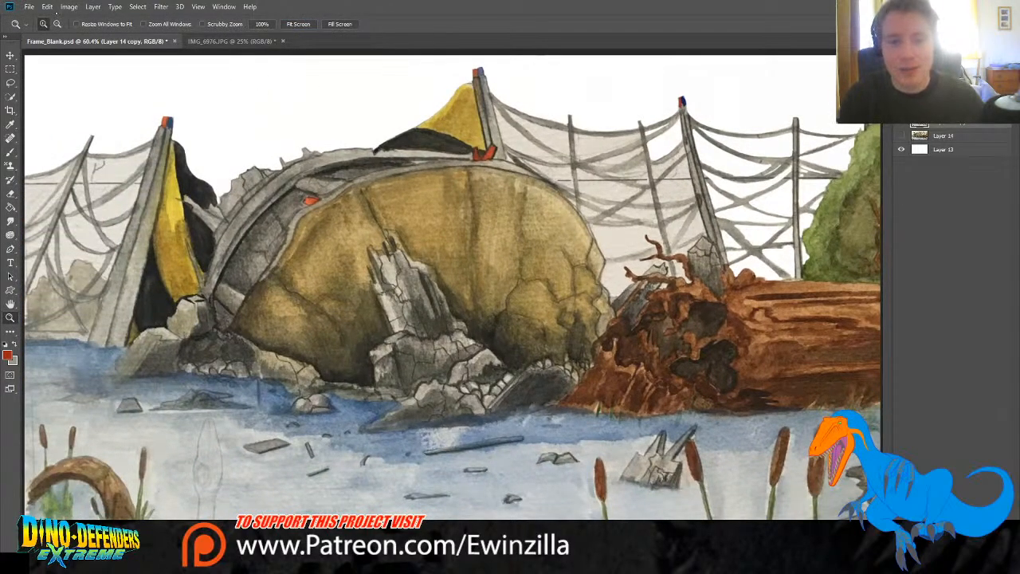
click(58, 24)
click(295, 327)
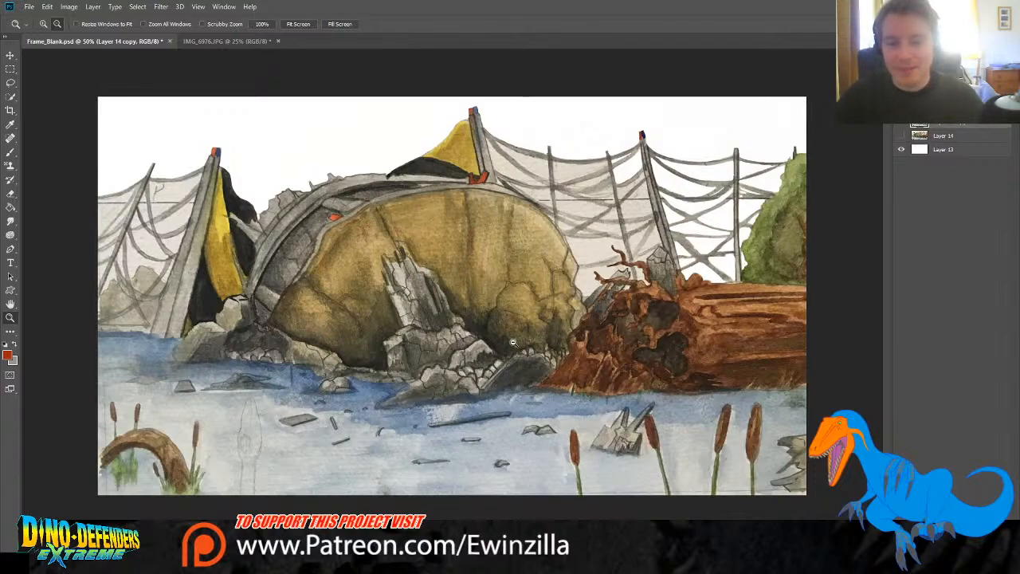
click(681, 231)
click(682, 217)
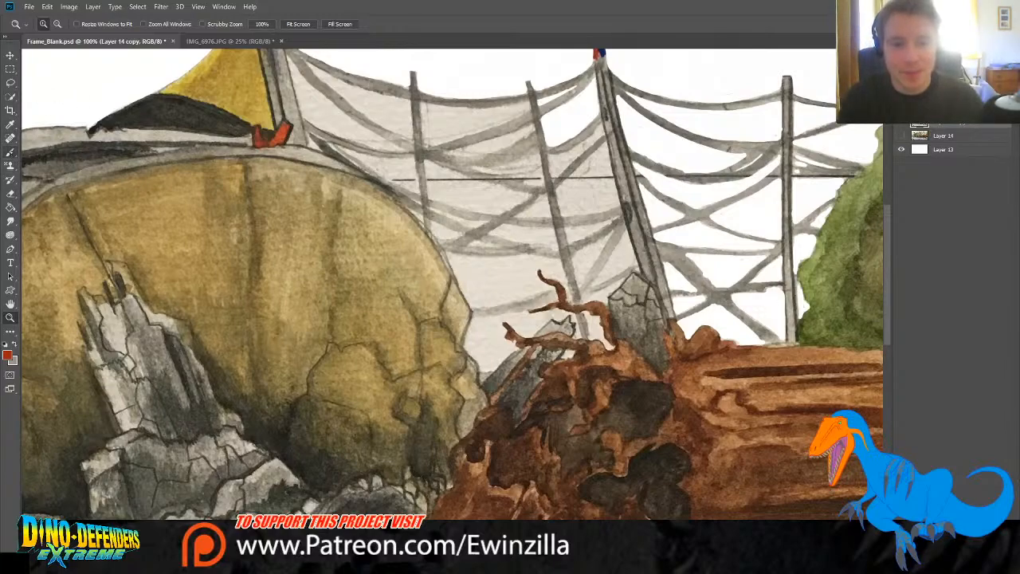
key(e)
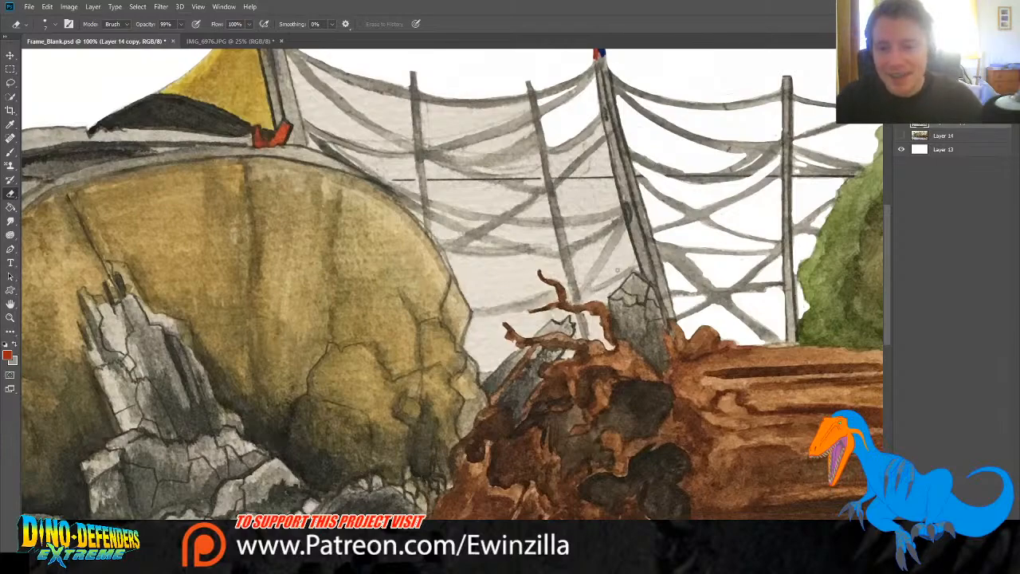
mouse_move(627, 231)
mouse_down()
mouse_move(592, 286)
mouse_move(634, 263)
mouse_move(626, 236)
mouse_move(631, 254)
mouse_move(625, 238)
mouse_move(596, 280)
mouse_move(628, 254)
mouse_move(623, 267)
mouse_move(631, 264)
mouse_move(583, 303)
mouse_move(609, 293)
mouse_up()
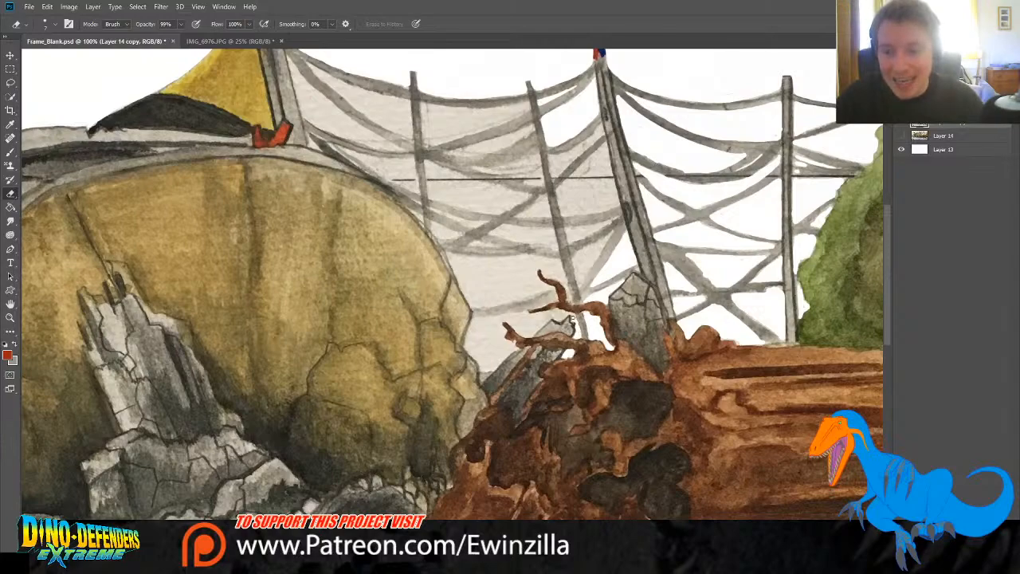
drag(571, 316, 523, 314)
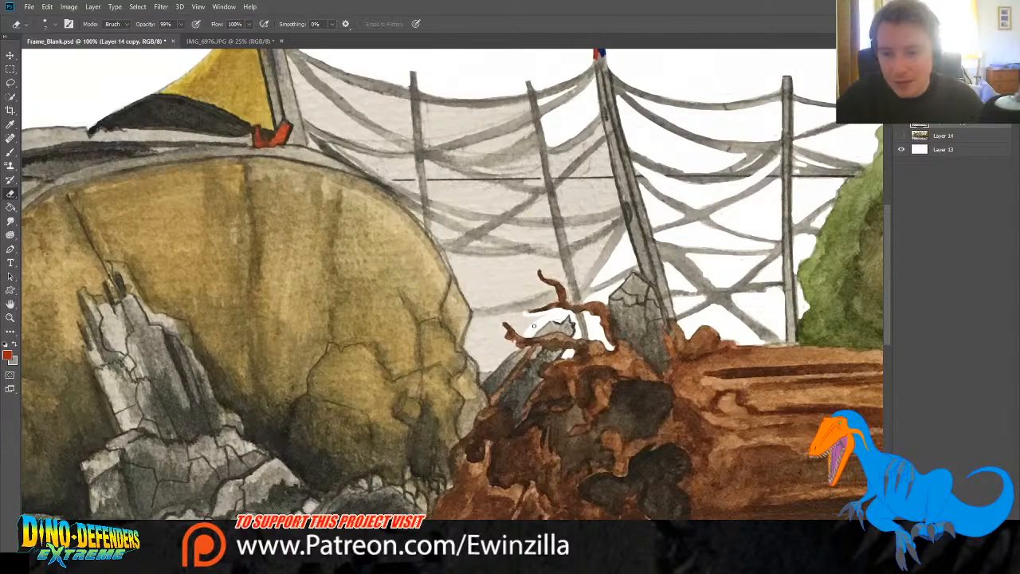
mouse_move(526, 315)
mouse_down()
mouse_move(472, 319)
mouse_move(465, 345)
mouse_move(481, 371)
mouse_move(515, 342)
mouse_up()
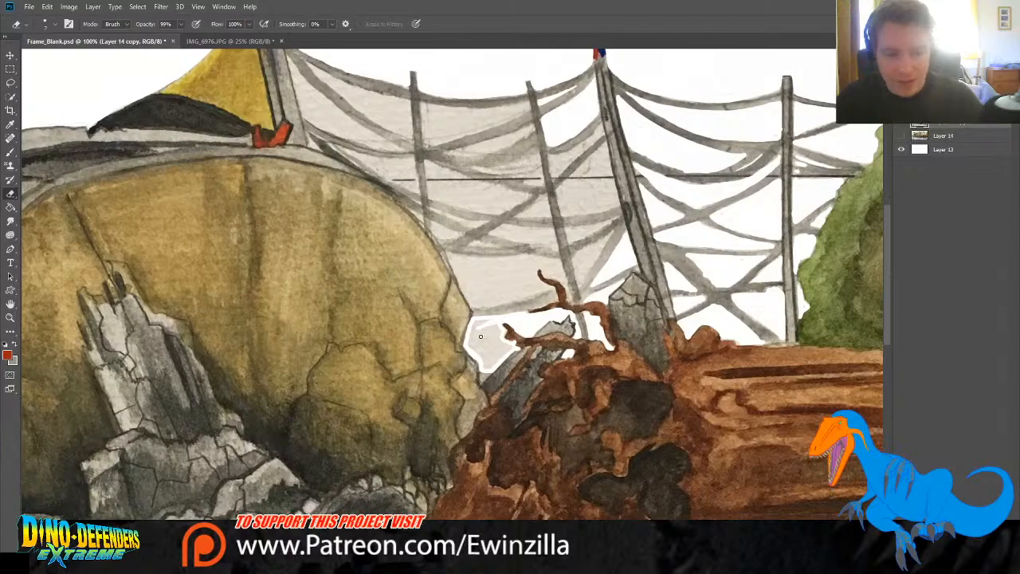
mouse_move(471, 340)
mouse_down()
mouse_move(485, 333)
mouse_move(498, 324)
mouse_move(511, 345)
mouse_move(493, 364)
mouse_move(476, 351)
mouse_up()
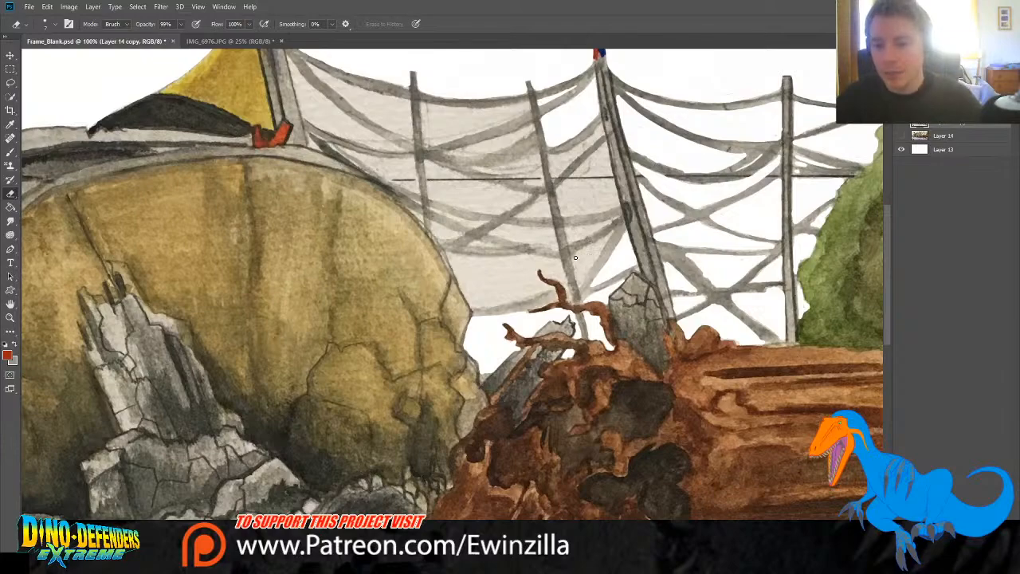
Step: Erase the paper and horizontal pencil line in the remaining netting gaps between the right tower and the nearest post on its boulder side
mouse_move(574, 257)
mouse_down()
mouse_move(579, 287)
mouse_move(602, 251)
mouse_move(574, 257)
mouse_move(612, 233)
mouse_move(578, 282)
mouse_move(579, 264)
mouse_up()
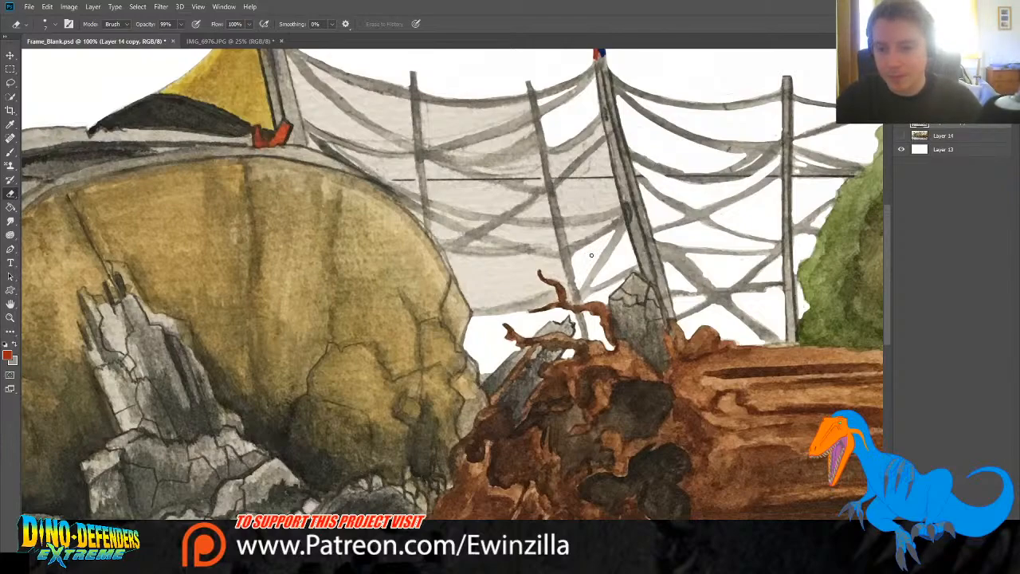
mouse_move(567, 227)
mouse_down()
mouse_move(569, 244)
mouse_move(614, 220)
mouse_move(568, 230)
mouse_move(591, 230)
mouse_up()
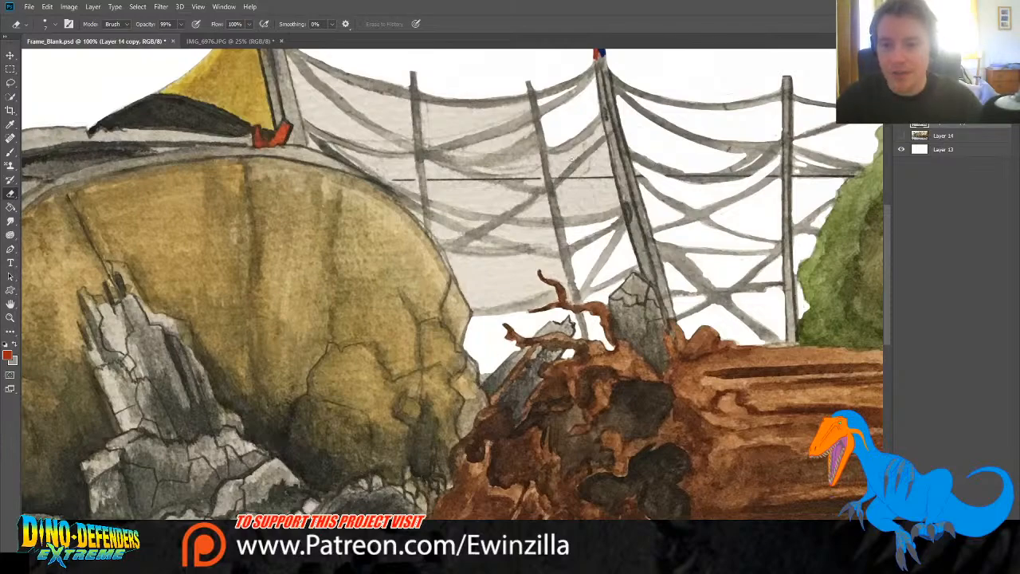
mouse_move(558, 194)
mouse_down()
mouse_move(586, 164)
mouse_move(559, 189)
mouse_move(586, 166)
mouse_move(612, 180)
mouse_move(616, 202)
mouse_move(604, 149)
mouse_move(618, 201)
mouse_up()
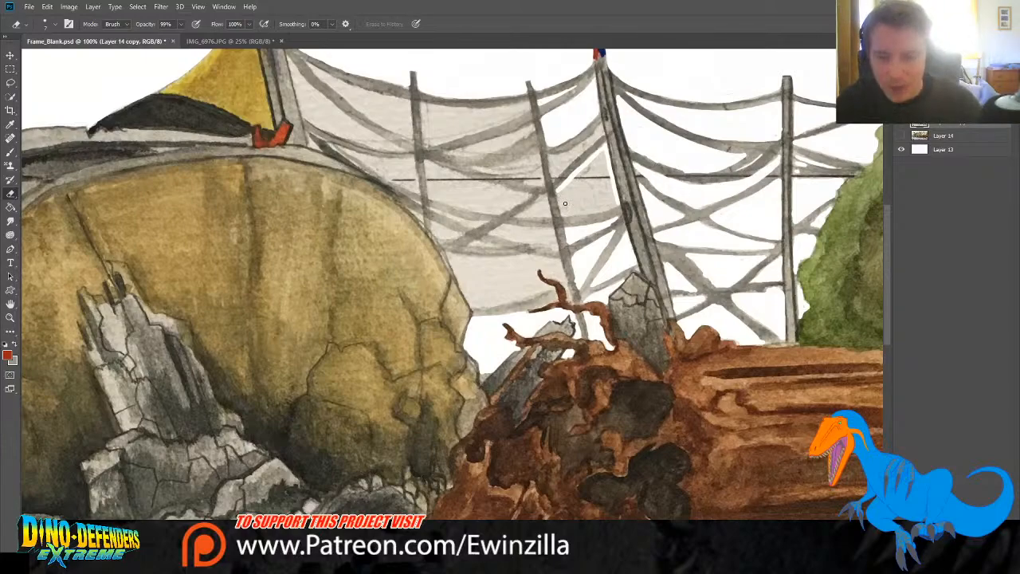
mouse_move(558, 189)
mouse_down()
mouse_move(563, 215)
mouse_move(616, 203)
mouse_move(567, 210)
mouse_move(580, 180)
mouse_move(560, 190)
mouse_move(592, 139)
mouse_move(569, 183)
mouse_move(594, 159)
mouse_move(566, 205)
mouse_move(607, 169)
mouse_move(609, 206)
mouse_up()
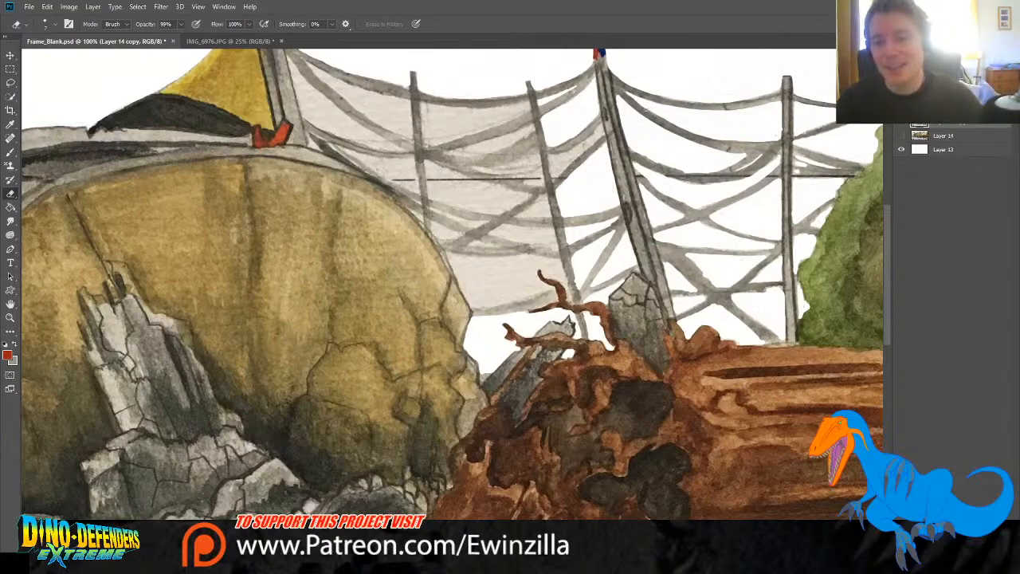
mouse_move(550, 157)
mouse_down()
mouse_move(554, 183)
mouse_move(594, 132)
mouse_move(552, 158)
mouse_move(596, 131)
mouse_move(552, 170)
mouse_up()
key(ctrl+z)
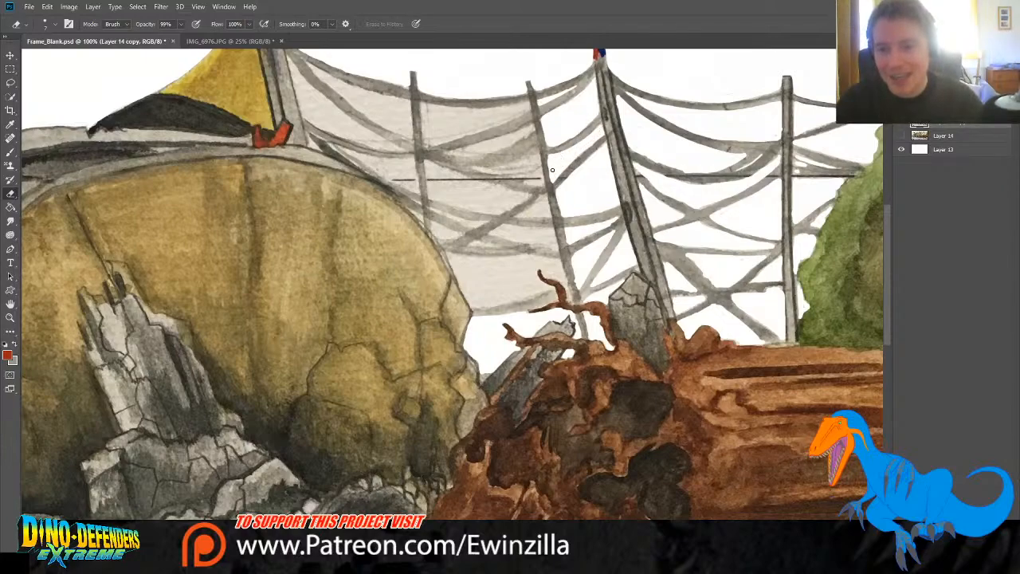
Step: Erase the paper in the narrow gap under the sagging wire between the two middle posts and smudge the pencil traces on the nearby post
mouse_move(448, 155)
mouse_down()
mouse_move(534, 130)
mouse_move(502, 149)
mouse_move(448, 156)
mouse_move(530, 130)
mouse_move(524, 114)
mouse_up()
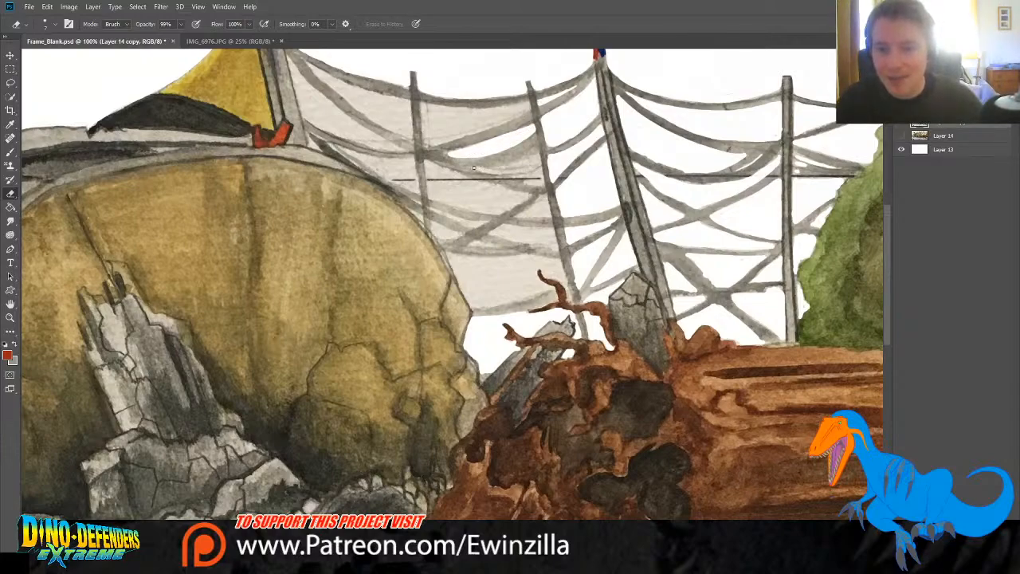
mouse_move(474, 168)
mouse_down()
mouse_move(528, 153)
mouse_move(532, 184)
mouse_move(488, 170)
mouse_move(514, 164)
mouse_move(540, 182)
mouse_move(508, 173)
mouse_move(533, 158)
mouse_move(540, 176)
mouse_up()
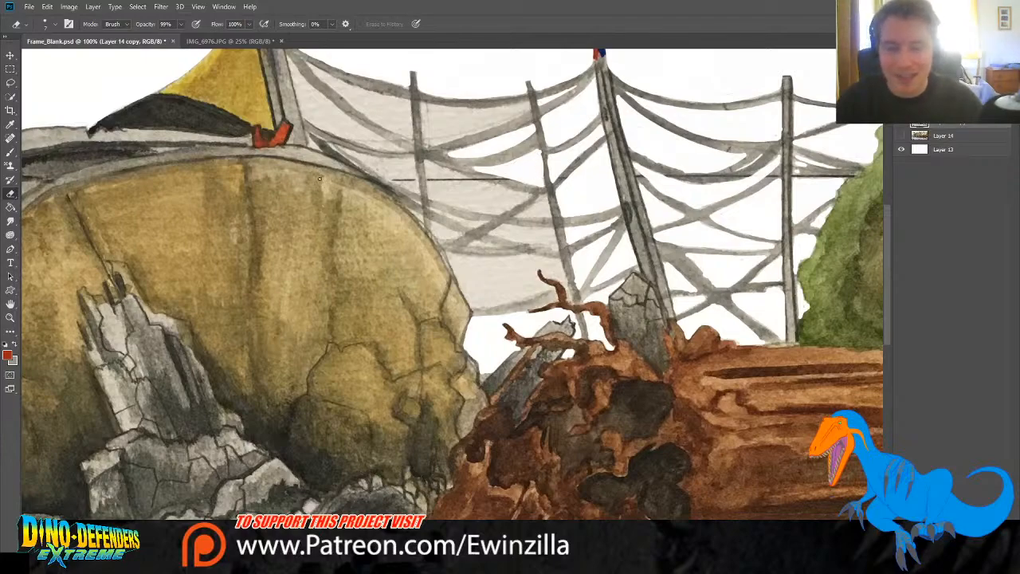
key(r)
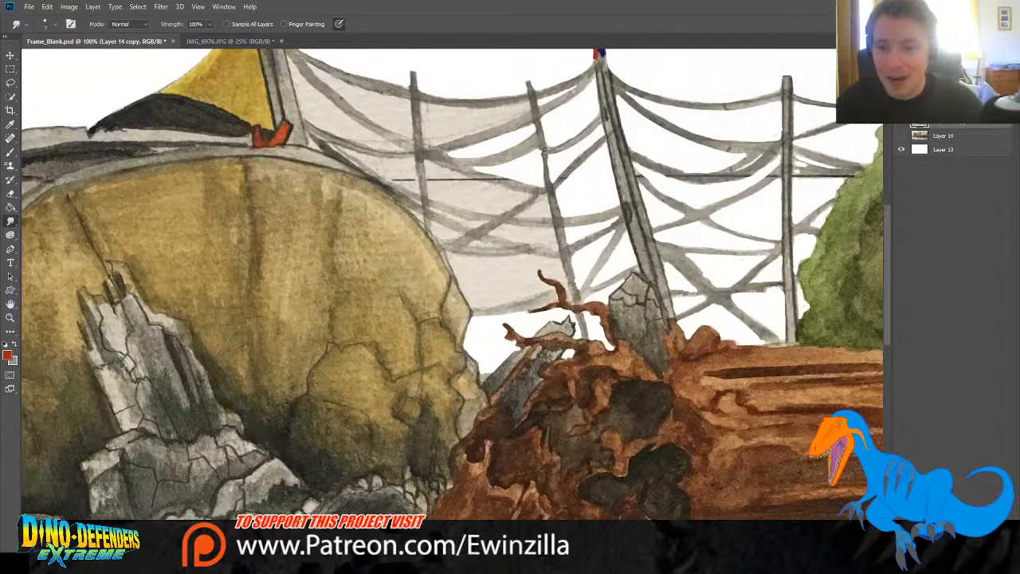
drag(545, 150, 552, 181)
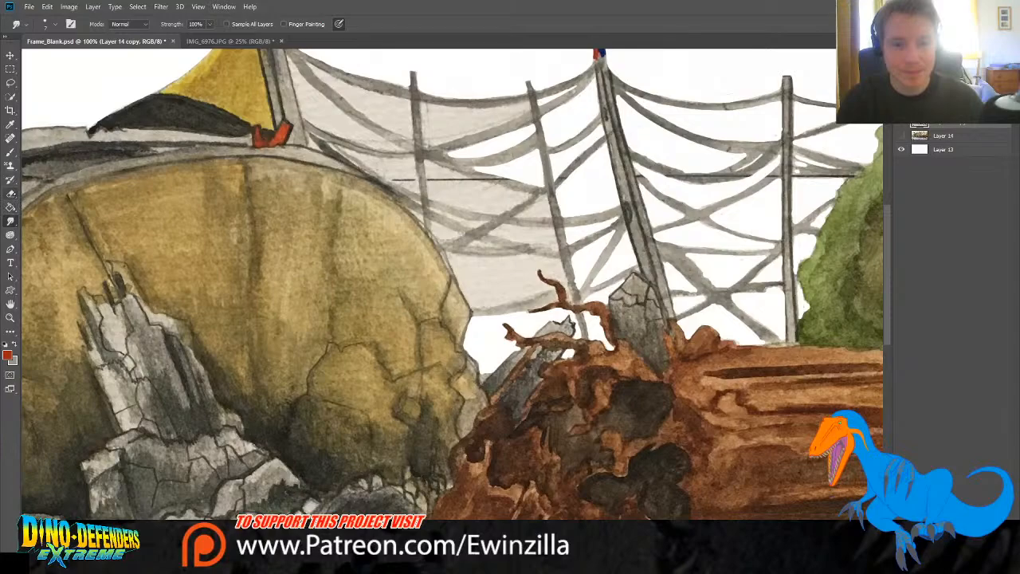
Step: Erase the paper in the netting gaps between the two middle posts, just below the wires crossing at mid-height
key(e)
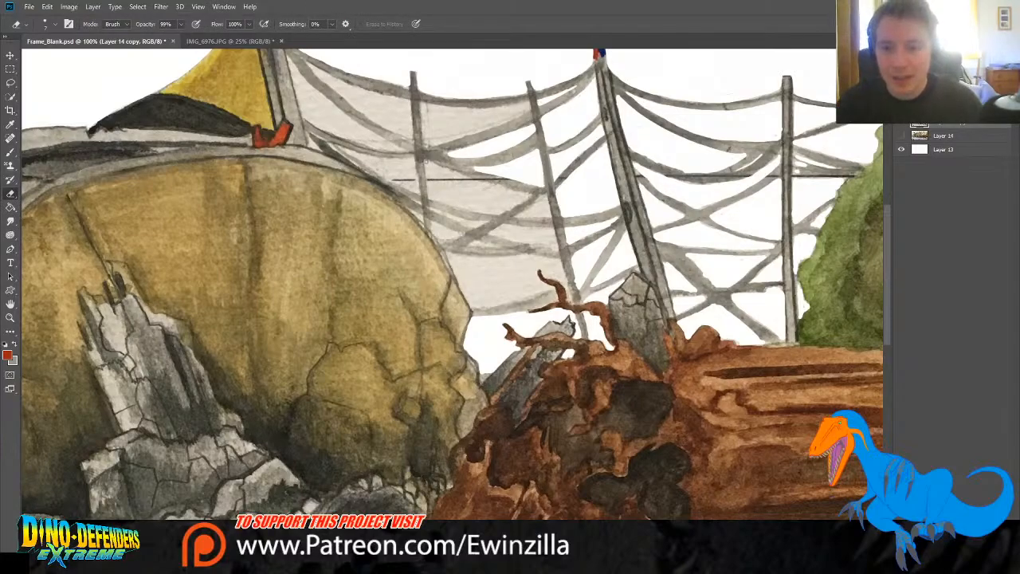
mouse_move(426, 161)
mouse_down()
mouse_move(429, 195)
mouse_move(451, 203)
mouse_move(490, 208)
mouse_move(527, 195)
mouse_move(503, 211)
mouse_move(443, 200)
mouse_move(489, 211)
mouse_up()
key(ctrl+z)
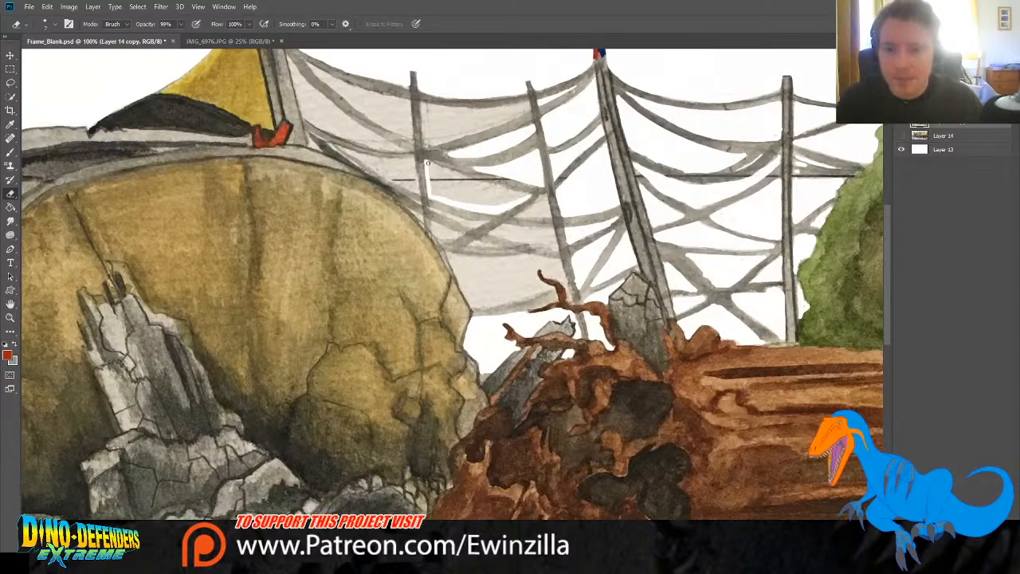
mouse_move(427, 160)
mouse_down()
mouse_move(520, 191)
mouse_move(464, 200)
mouse_move(431, 190)
mouse_move(427, 165)
mouse_move(522, 198)
mouse_move(479, 205)
mouse_move(442, 190)
mouse_move(451, 184)
mouse_move(436, 170)
mouse_up()
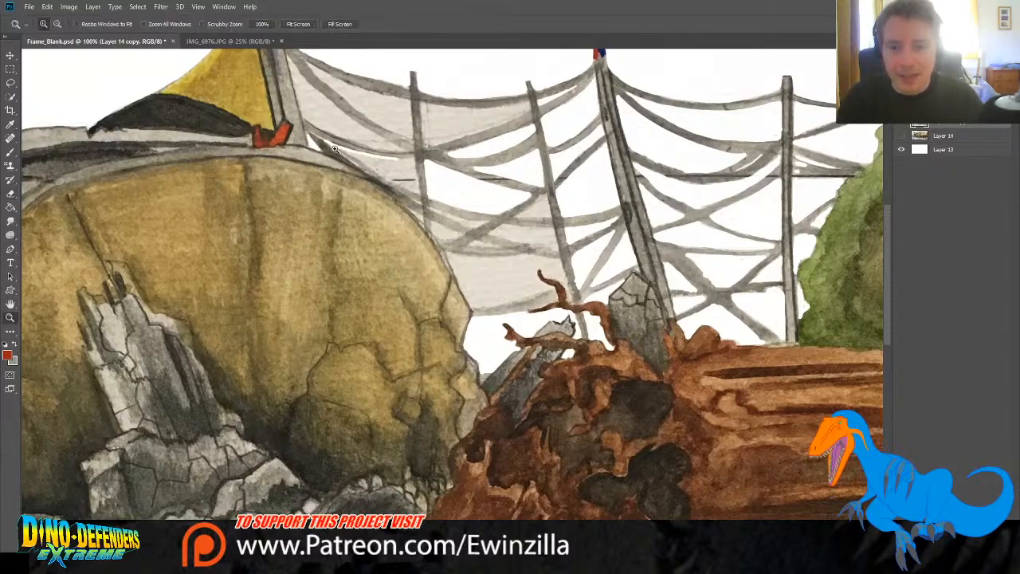
Step: Erase the paper and horizontal pencil line in the narrow gaps between the boulder's upper edge, the central tower's foot and the first post
key(z)
click(10, 194)
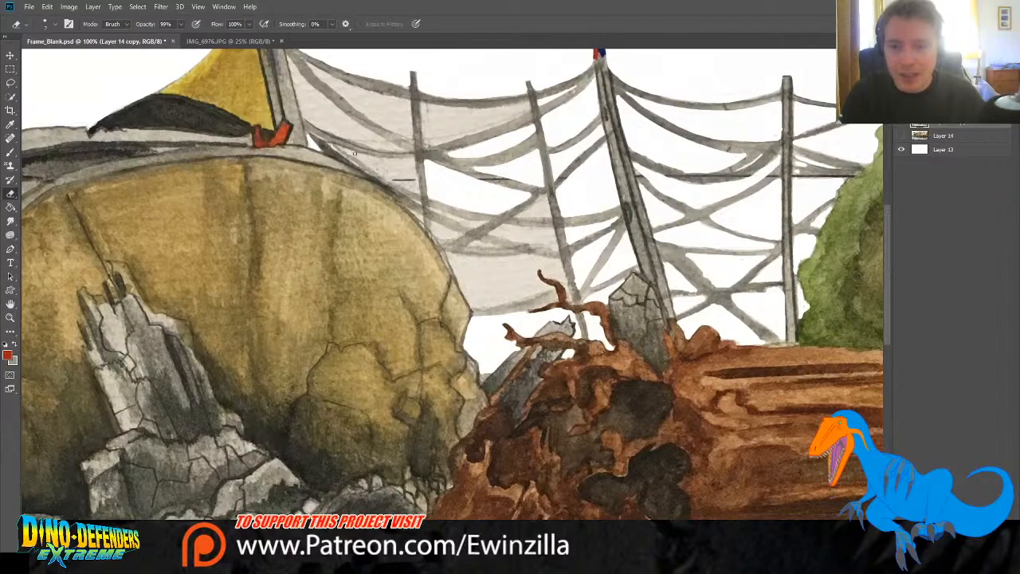
drag(326, 145, 408, 160)
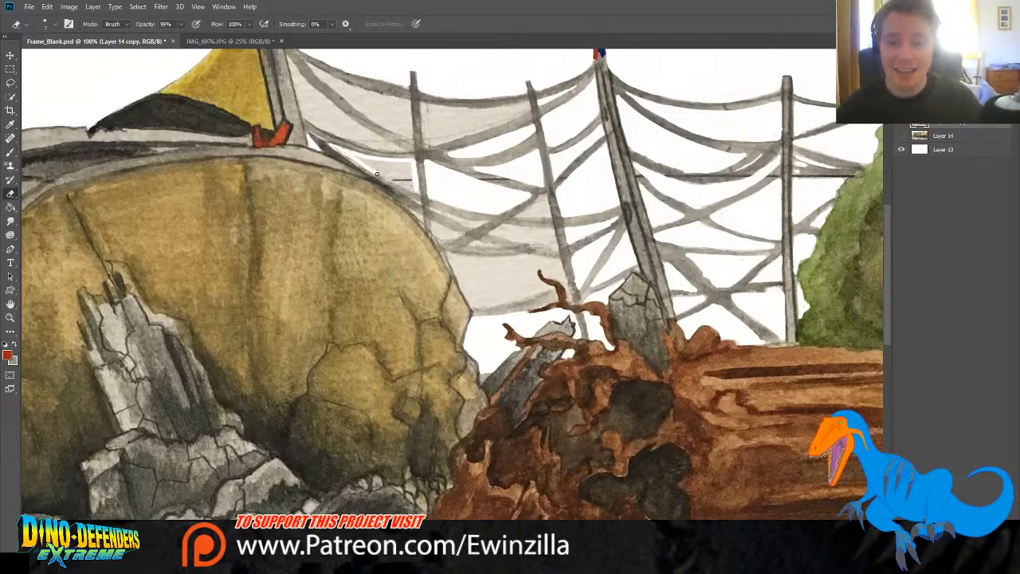
mouse_move(374, 171)
mouse_down()
mouse_move(408, 190)
mouse_move(355, 157)
mouse_up()
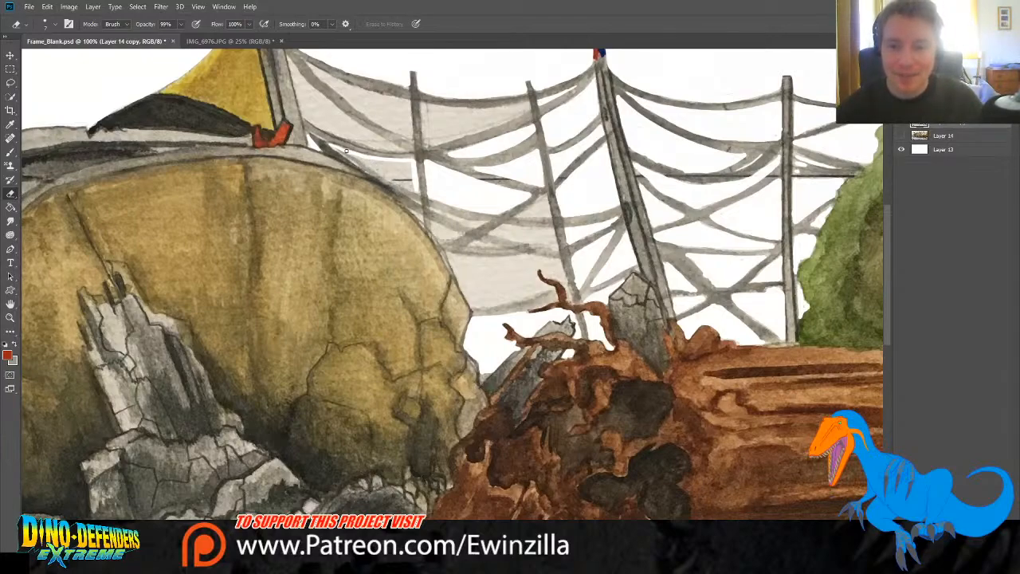
mouse_move(346, 150)
mouse_down()
mouse_move(413, 191)
mouse_move(392, 179)
mouse_move(414, 181)
mouse_move(392, 164)
mouse_move(369, 164)
mouse_move(382, 174)
mouse_up()
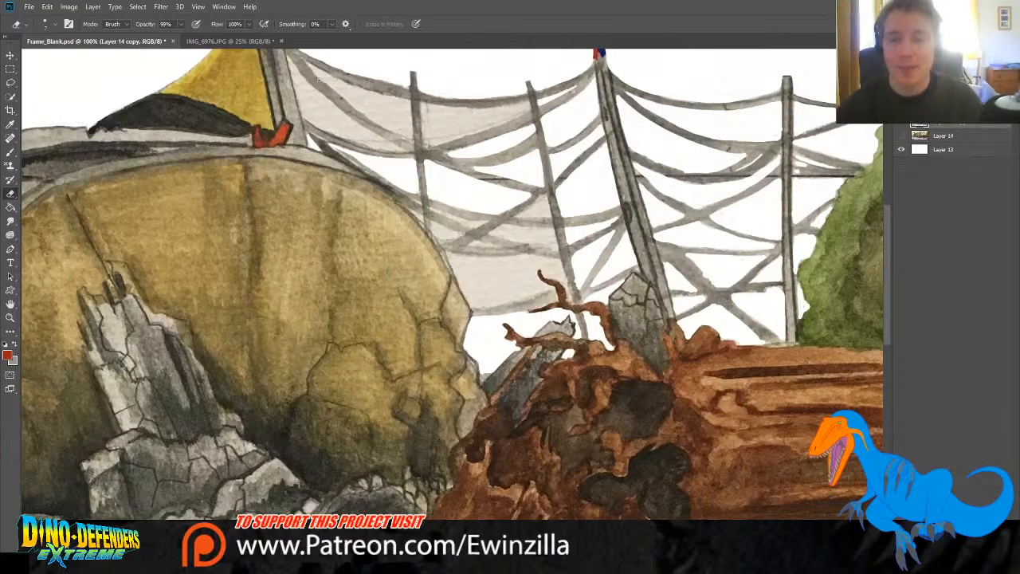
Step: Erase the paper in the netting gap beside the central tower, between its second and third sagging wires
mouse_move(287, 56)
mouse_down()
mouse_move(298, 92)
mouse_move(290, 60)
mouse_move(306, 119)
mouse_move(303, 110)
mouse_move(365, 146)
mouse_up()
key(ctrl+z)
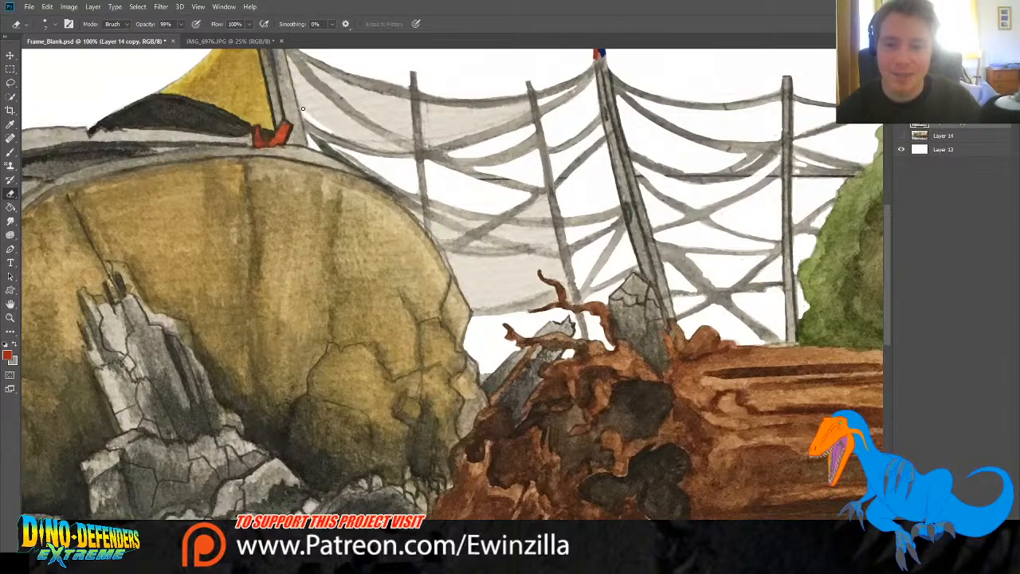
mouse_move(303, 108)
mouse_down()
mouse_move(295, 83)
mouse_move(400, 149)
mouse_move(341, 135)
mouse_move(397, 150)
mouse_move(343, 127)
mouse_move(391, 146)
mouse_up()
mouse_move(335, 116)
mouse_down()
mouse_move(314, 97)
mouse_move(337, 128)
mouse_move(321, 110)
mouse_move(310, 114)
mouse_up()
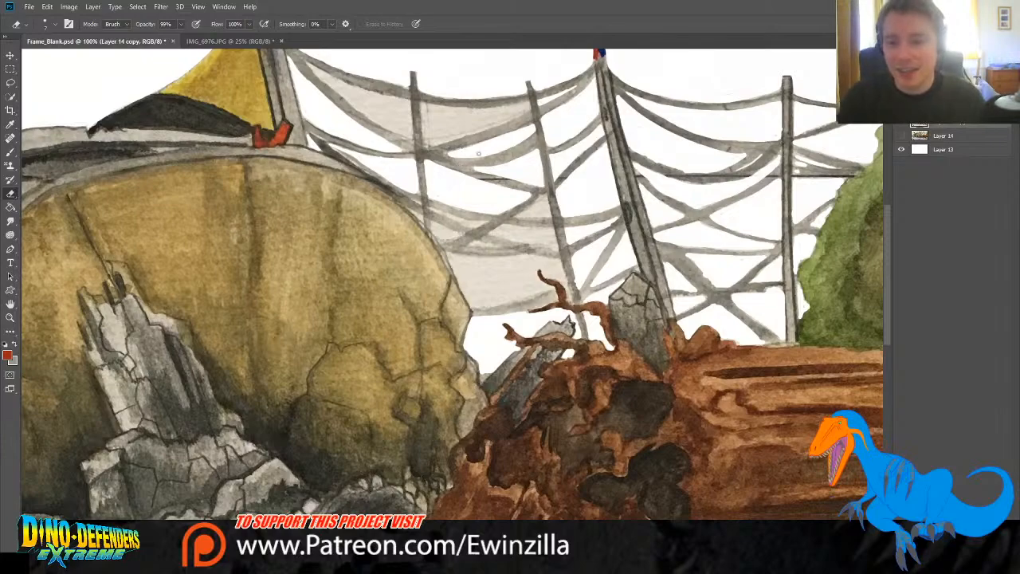
Step: Erase the paper around the crossed lower wires by the boulder's edge and in the top gap between the two middle posts
mouse_move(546, 194)
mouse_down()
mouse_move(519, 214)
mouse_move(549, 217)
mouse_move(544, 199)
mouse_move(531, 213)
mouse_up()
key(ctrl+z)
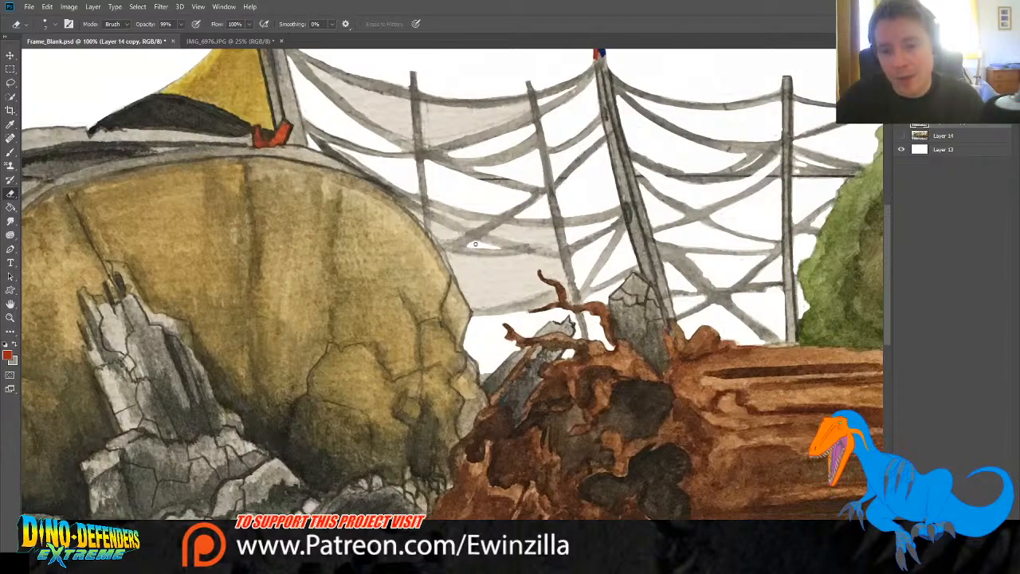
mouse_move(491, 233)
mouse_down()
mouse_move(543, 230)
mouse_move(555, 249)
mouse_move(491, 235)
mouse_move(534, 233)
mouse_move(555, 248)
mouse_up()
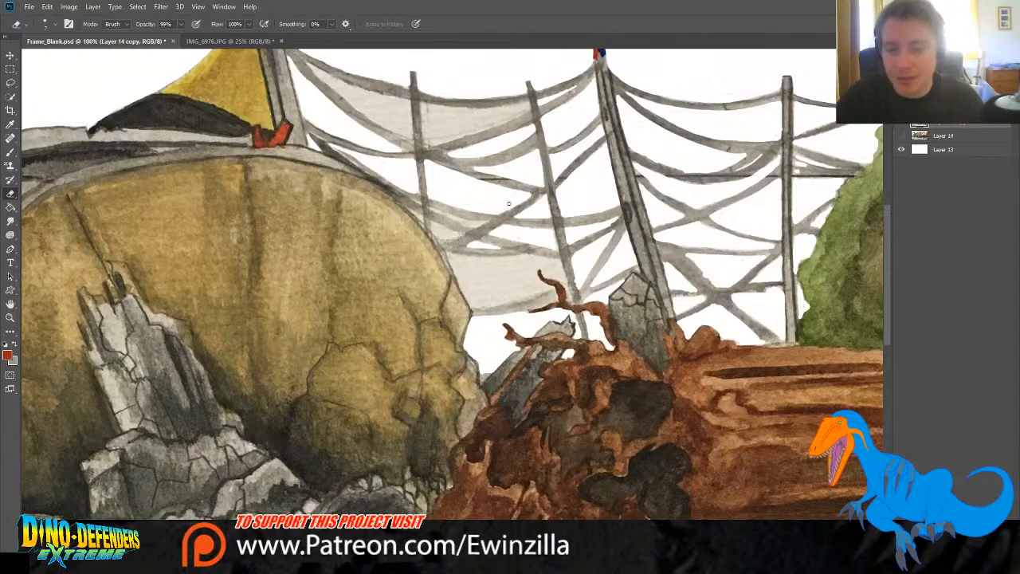
mouse_move(407, 208)
mouse_down()
mouse_move(424, 221)
mouse_move(406, 207)
mouse_move(422, 205)
mouse_up()
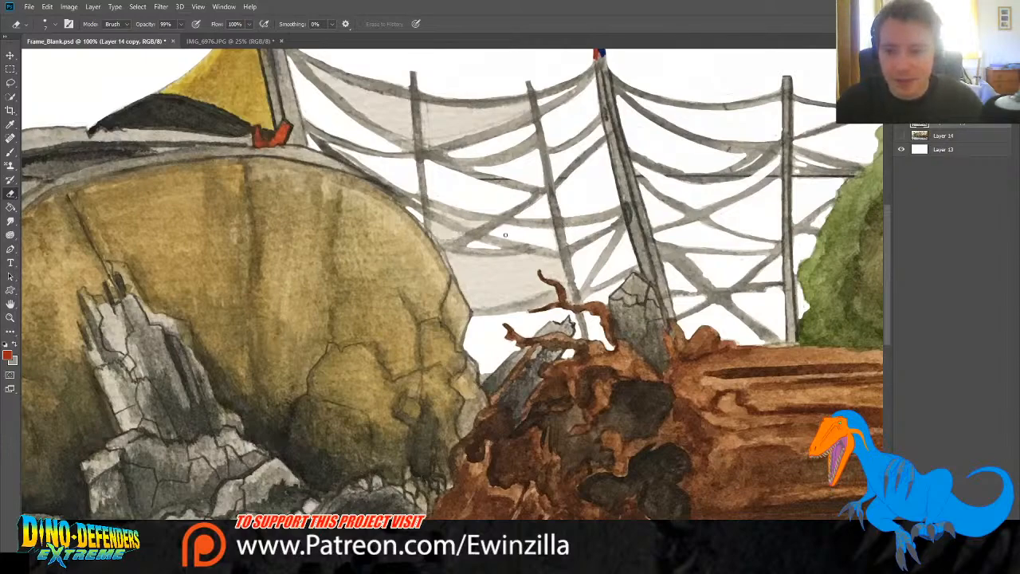
mouse_move(432, 223)
mouse_down()
mouse_move(438, 238)
mouse_move(472, 225)
mouse_move(435, 212)
mouse_move(472, 224)
mouse_up()
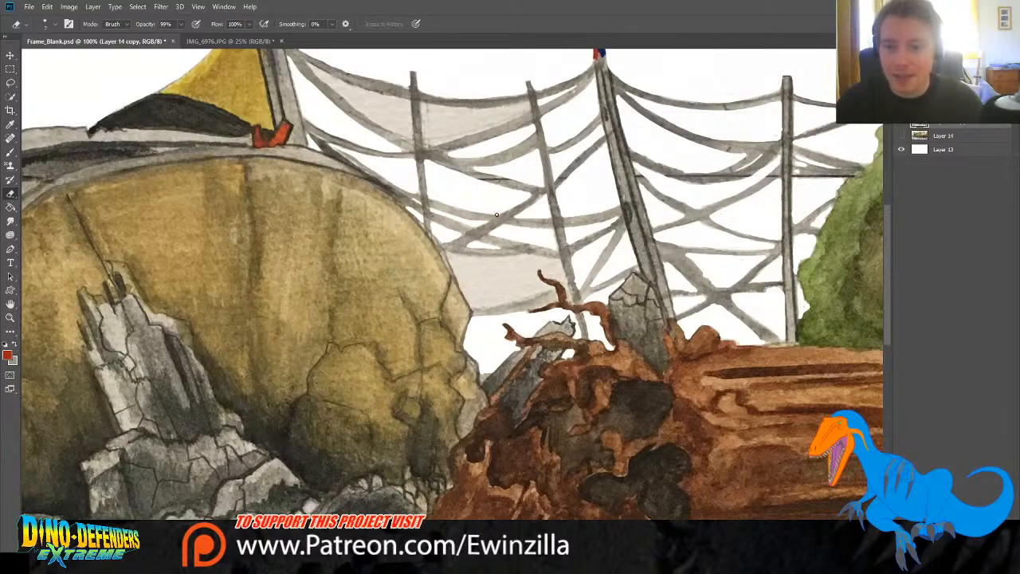
mouse_move(421, 106)
mouse_down()
mouse_move(426, 145)
mouse_move(423, 104)
mouse_move(525, 102)
mouse_move(492, 130)
mouse_move(428, 146)
mouse_up()
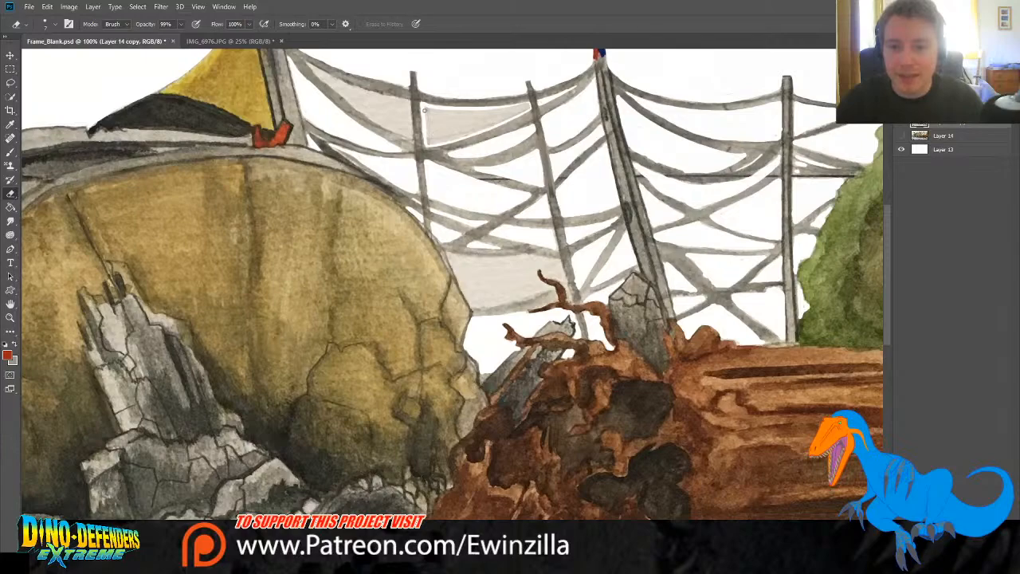
mouse_move(425, 111)
mouse_down()
mouse_move(439, 142)
mouse_move(528, 105)
mouse_move(436, 112)
mouse_move(469, 124)
mouse_move(499, 111)
mouse_move(478, 123)
mouse_up()
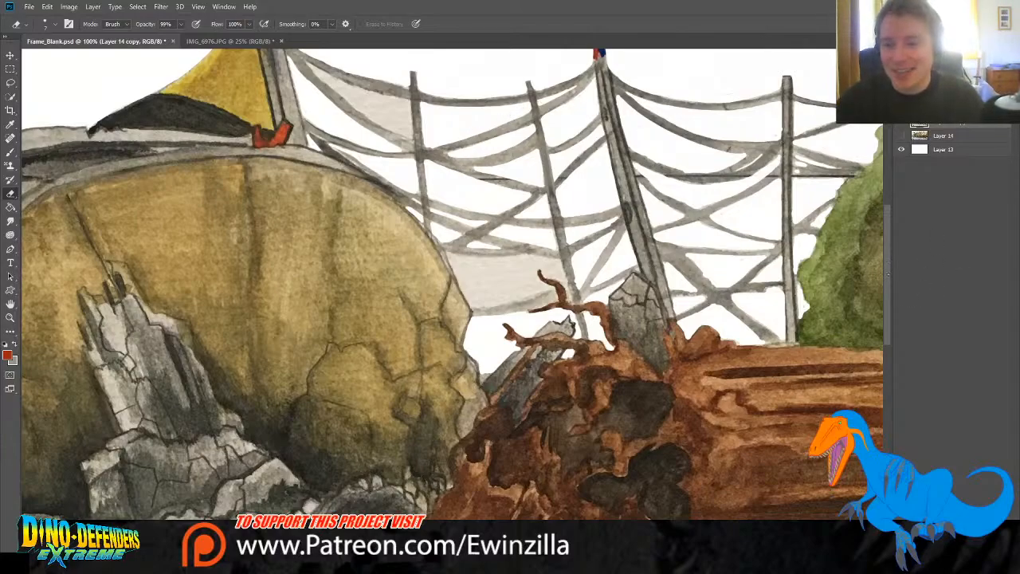
Step: Erase the paper in the large bottom netting gap between the boulder's edge, the roots and the lowest wire
scroll(465, 314, up, 2)
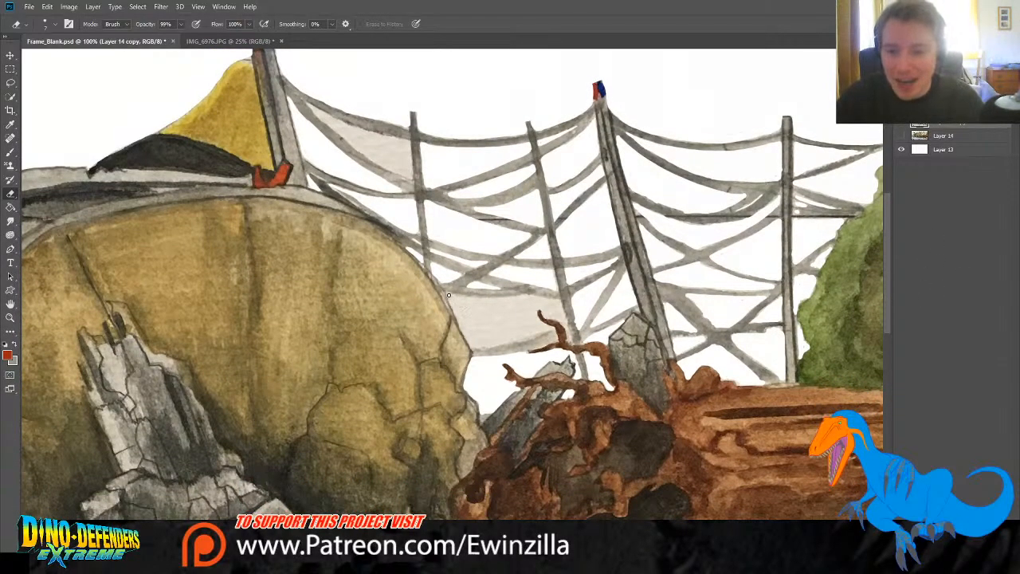
drag(448, 294, 556, 301)
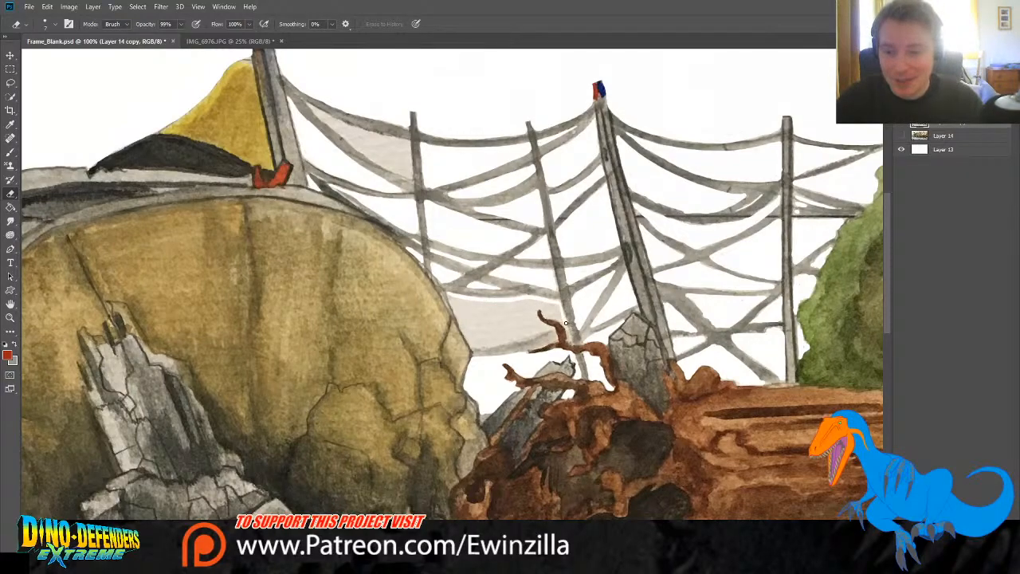
mouse_move(548, 317)
mouse_down()
mouse_move(550, 305)
mouse_move(564, 313)
mouse_move(529, 302)
mouse_move(539, 307)
mouse_up()
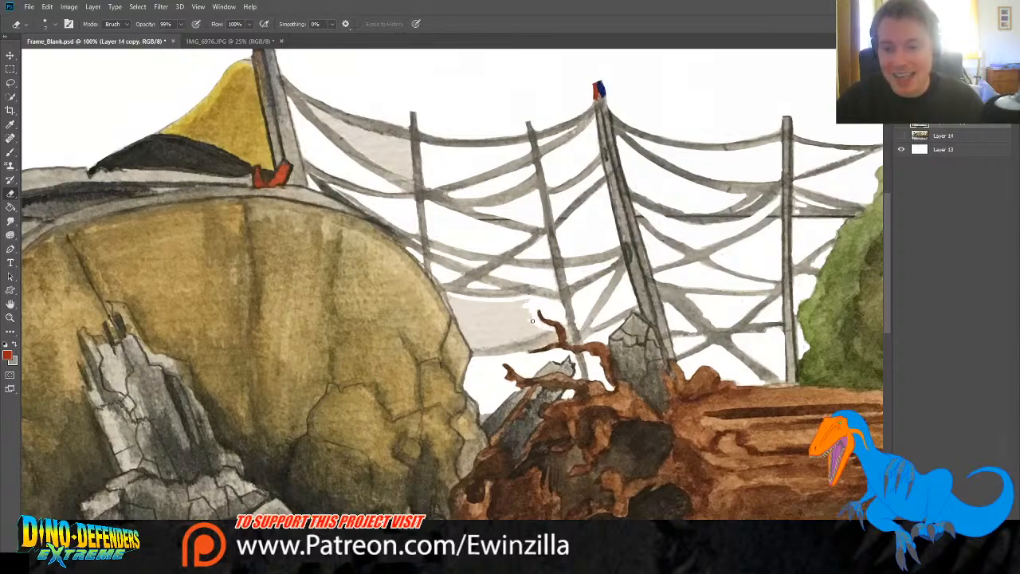
drag(548, 329, 479, 345)
mouse_move(448, 297)
mouse_down()
mouse_move(468, 338)
mouse_move(467, 321)
mouse_move(476, 333)
mouse_move(453, 296)
mouse_up()
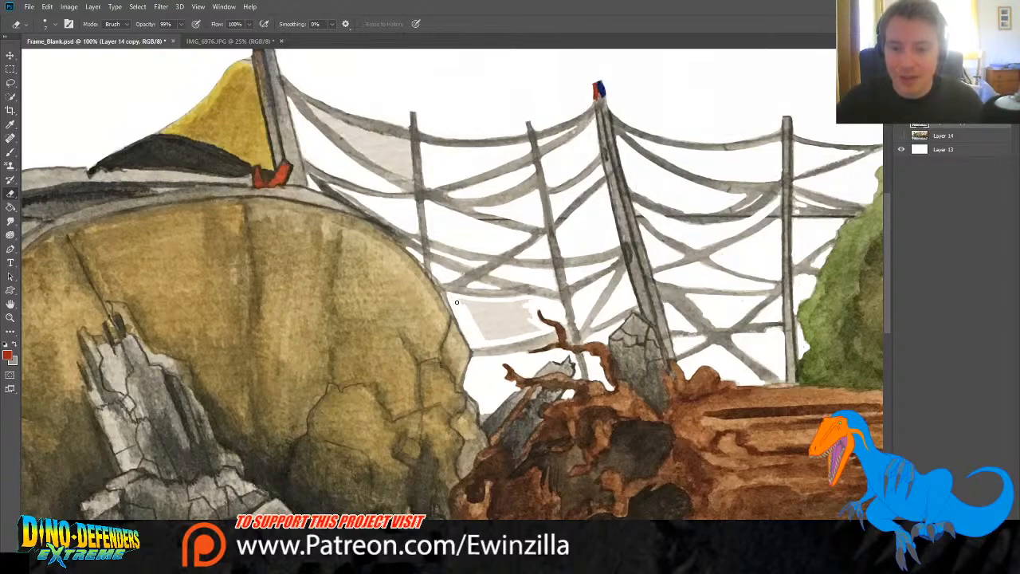
mouse_move(499, 319)
mouse_down()
mouse_move(463, 312)
mouse_move(524, 300)
mouse_move(481, 306)
mouse_move(499, 305)
mouse_move(476, 327)
mouse_move(529, 314)
mouse_move(490, 340)
mouse_move(539, 328)
mouse_up()
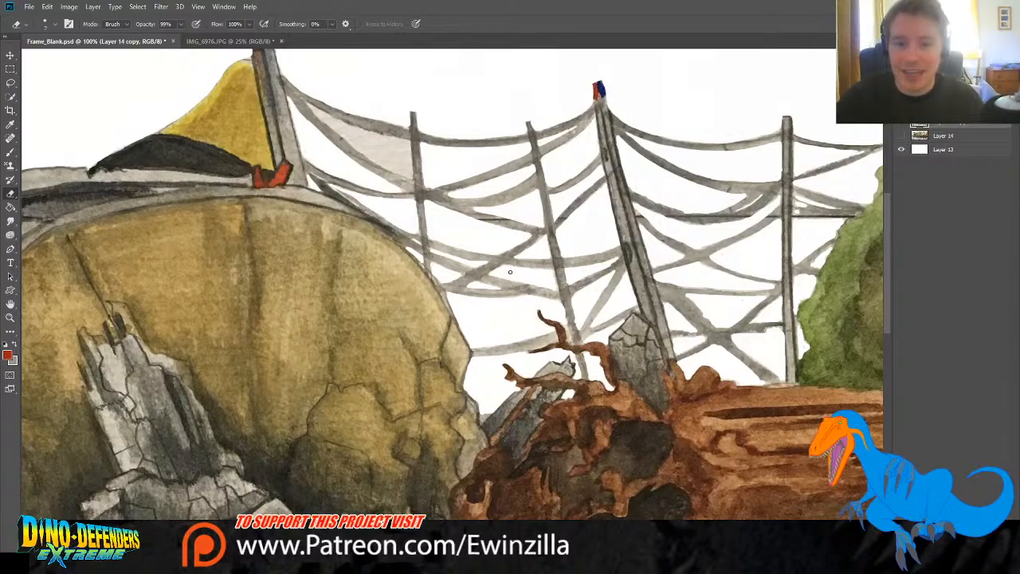
Step: Erase the paper in the topmost netting gap between the central tower and the first post, undoing misplaced strokes
mouse_move(309, 106)
mouse_down()
mouse_move(344, 135)
mouse_move(313, 109)
mouse_move(412, 182)
mouse_up()
drag(311, 105, 372, 136)
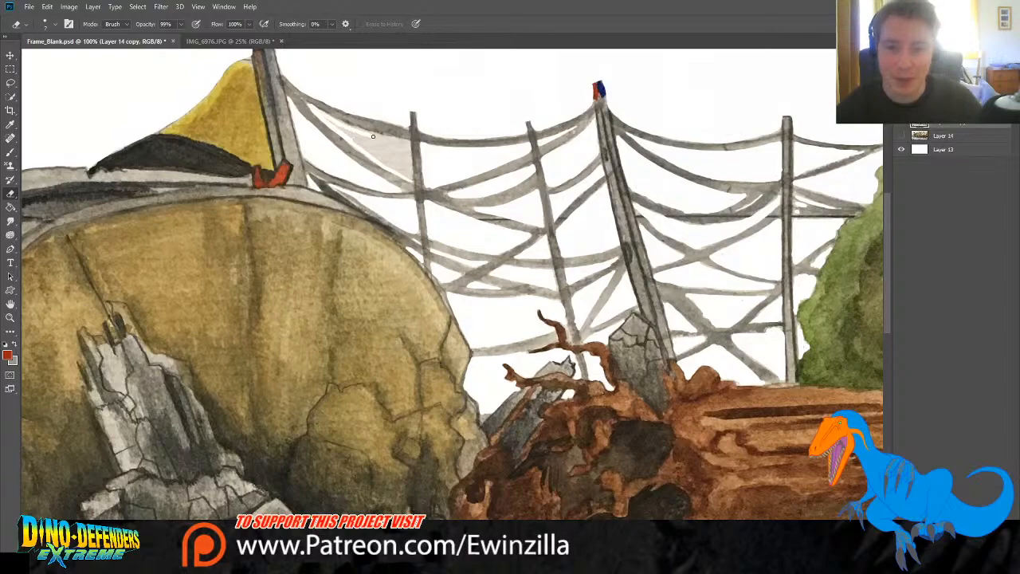
mouse_move(315, 109)
mouse_down()
mouse_move(373, 137)
mouse_move(363, 135)
mouse_move(330, 116)
mouse_move(409, 142)
mouse_move(392, 169)
mouse_move(408, 142)
mouse_move(411, 177)
mouse_move(408, 147)
mouse_move(349, 112)
mouse_move(410, 171)
mouse_move(408, 143)
mouse_move(409, 167)
mouse_up()
key(ctrl+alt+z)
key(ctrl+alt+z)
key(ctrl+z)
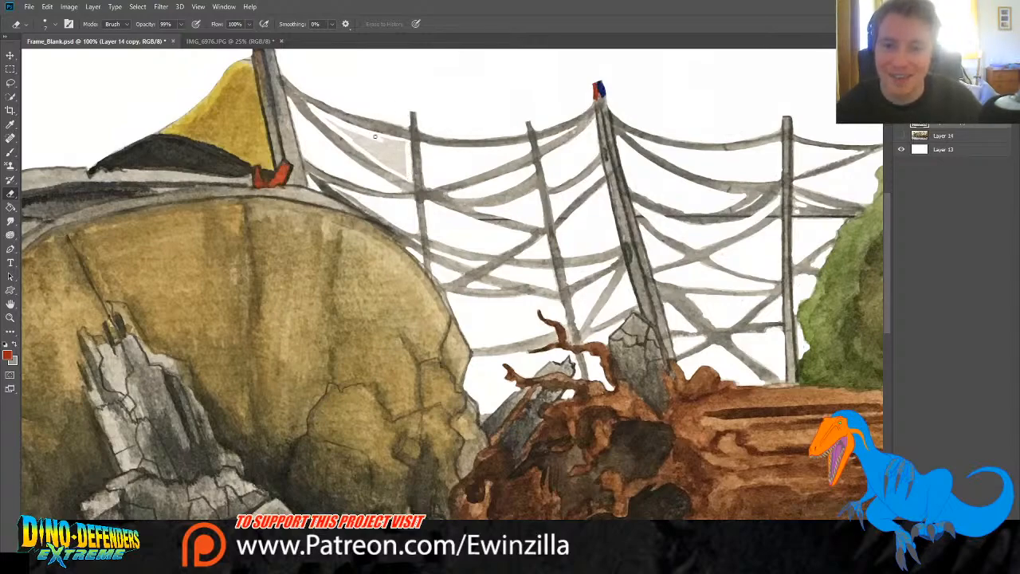
mouse_move(381, 139)
mouse_down()
mouse_move(403, 143)
mouse_move(401, 171)
mouse_move(338, 125)
mouse_move(386, 147)
mouse_up()
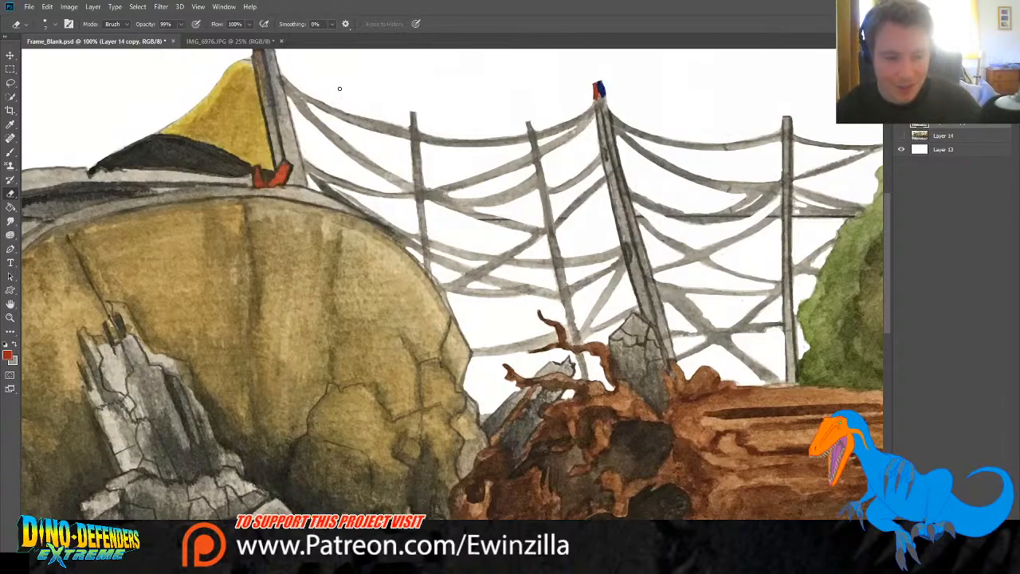
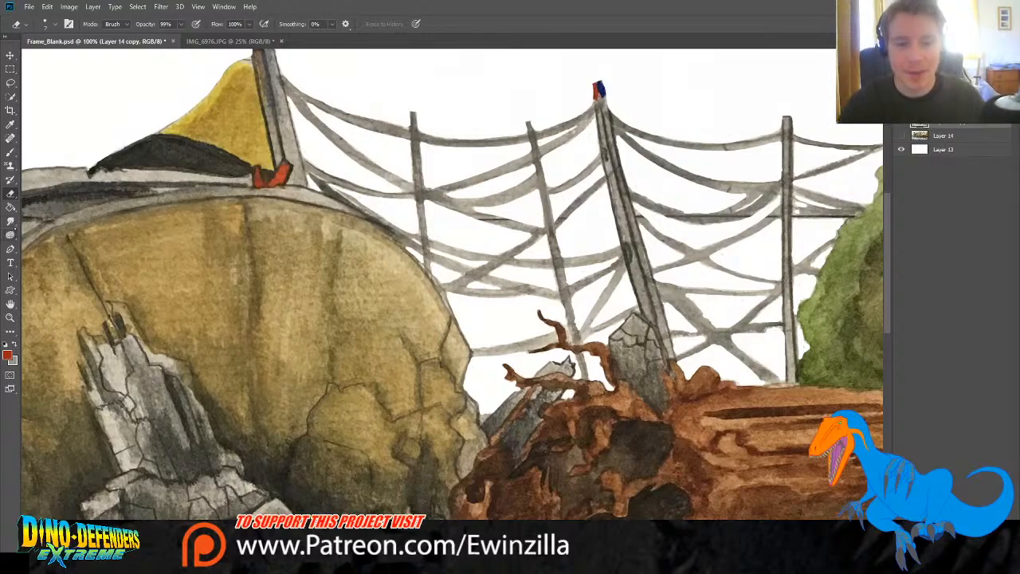
Step: Sample the dark grey of the wire between the two middle posts and touch up the top wire beside the right tower with the Brush
click(10, 124)
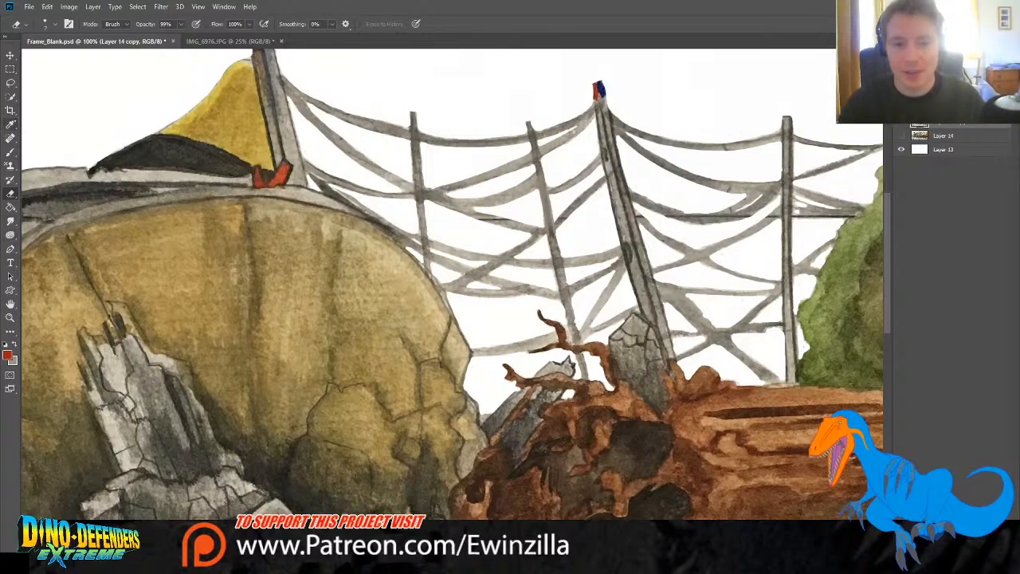
click(502, 215)
click(499, 219)
click(499, 218)
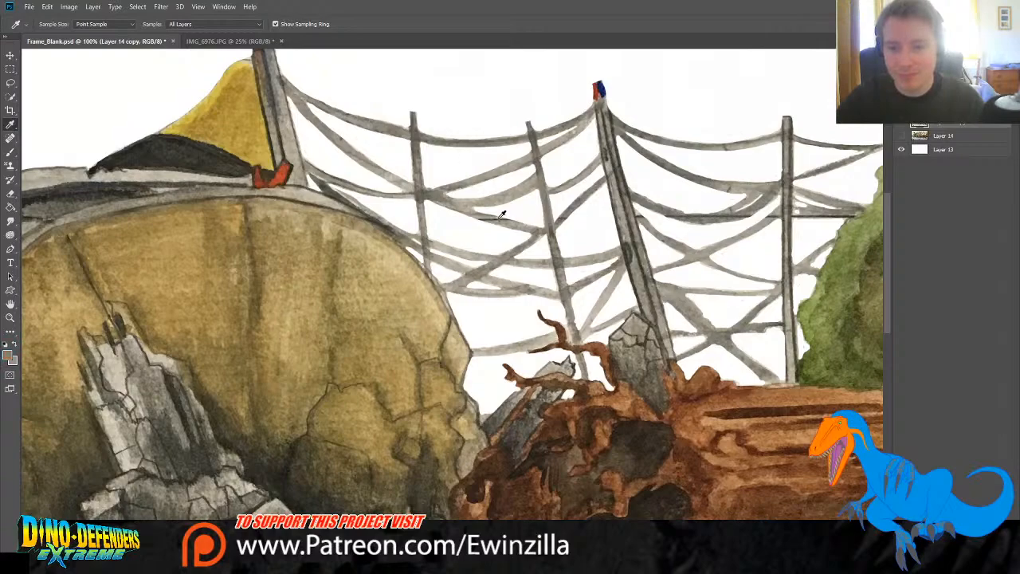
click(498, 219)
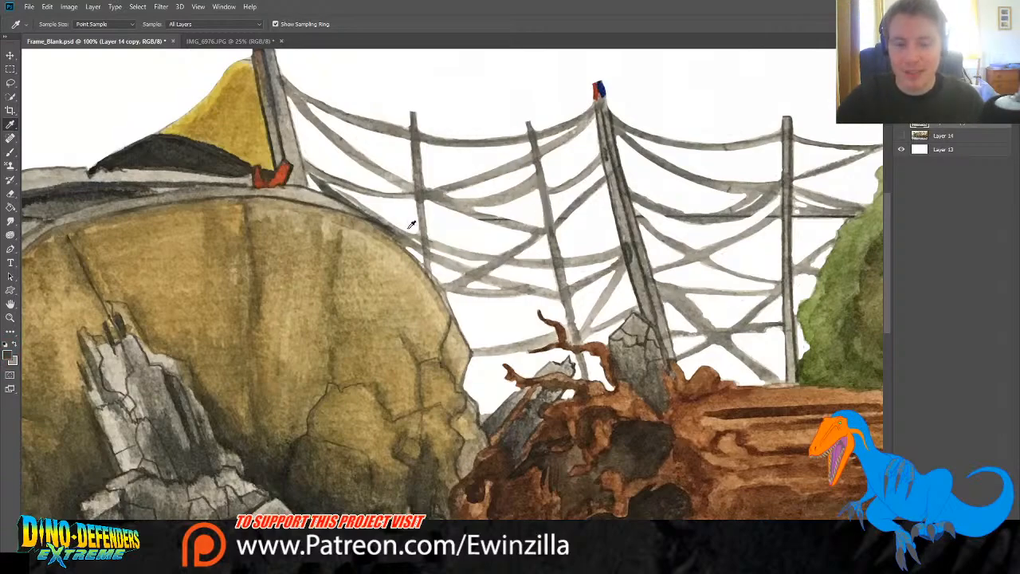
click(10, 152)
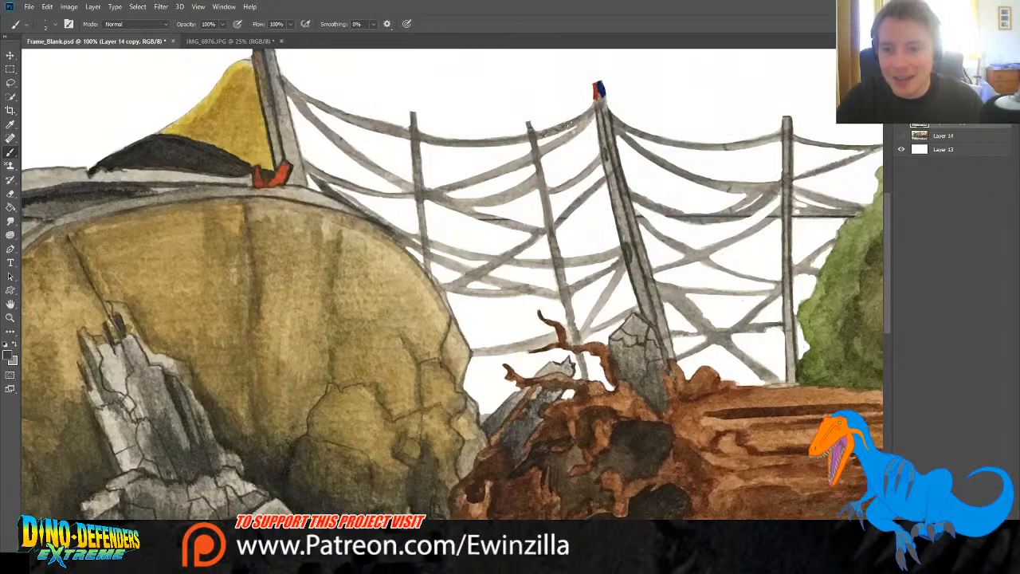
drag(569, 123, 591, 118)
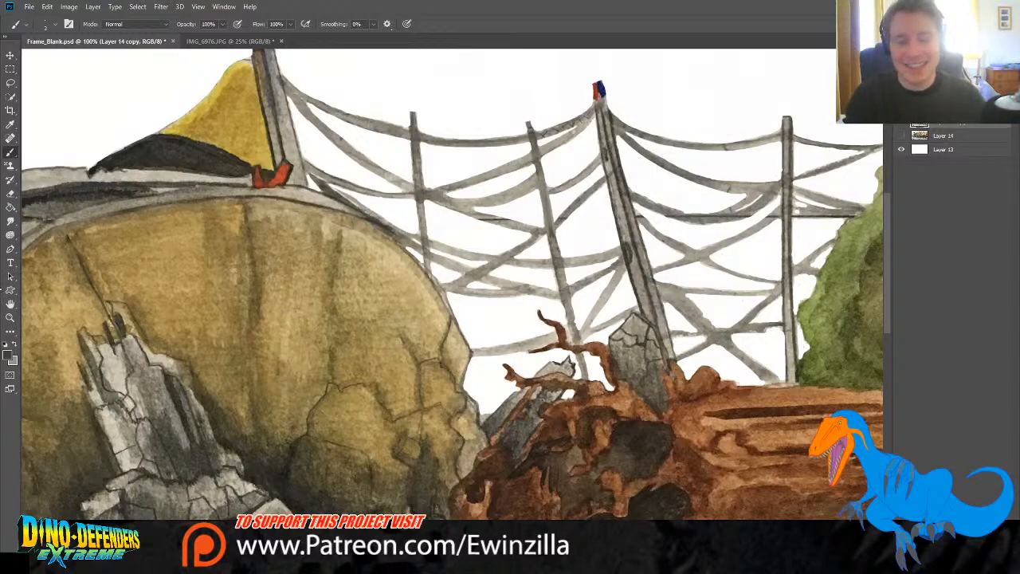
Step: Smooth the grey faces of the central tower beside the yellow cloth with the Smudge tool, from its upper part to its base
click(10, 318)
click(298, 23)
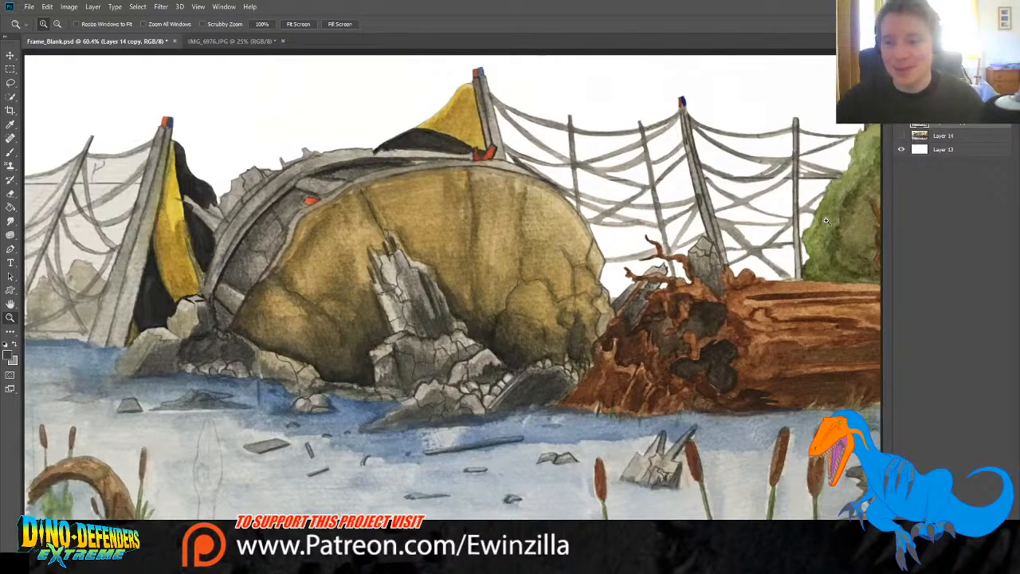
click(862, 171)
click(863, 172)
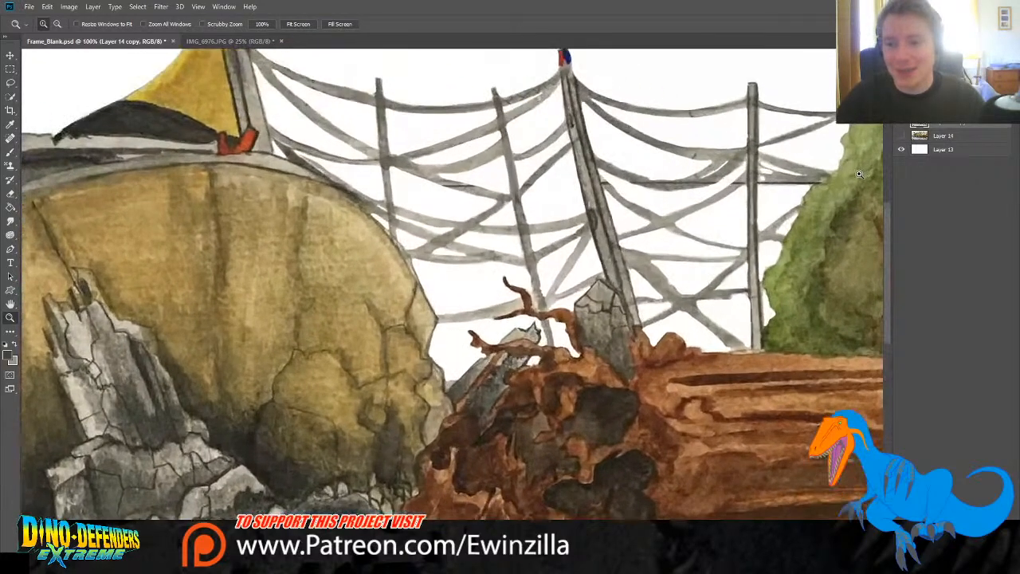
drag(888, 211, 886, 191)
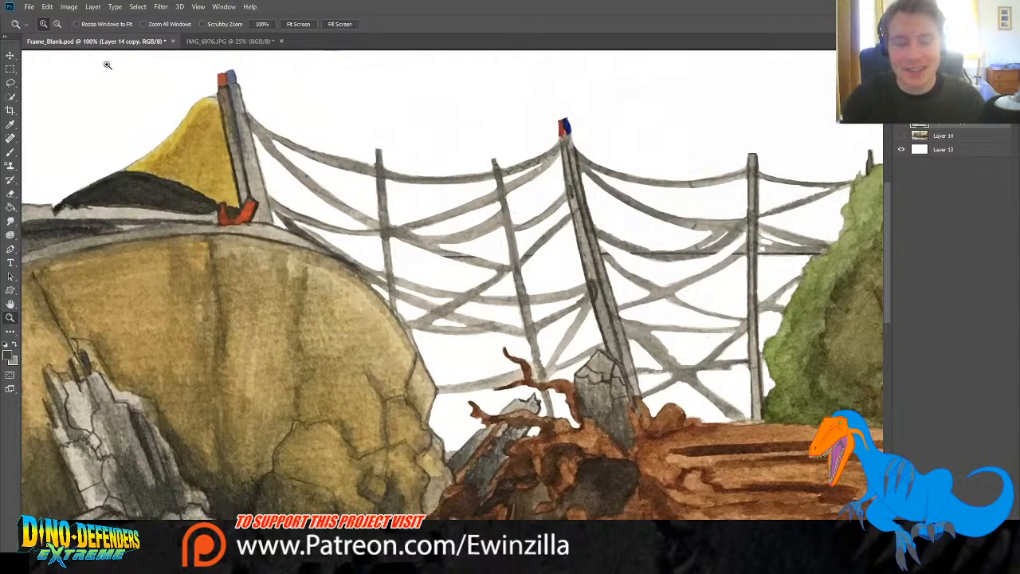
click(10, 151)
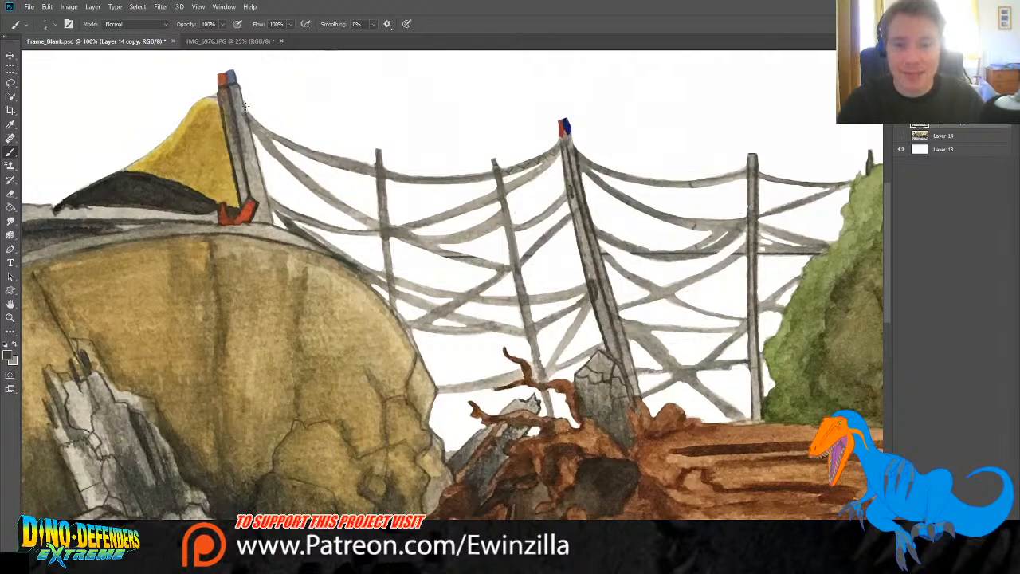
click(11, 221)
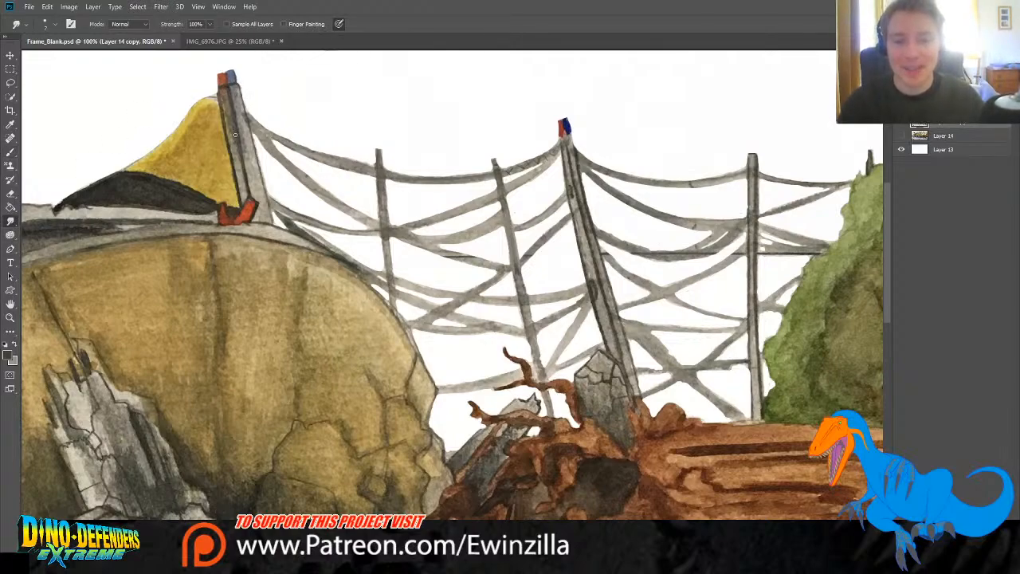
drag(232, 114, 232, 143)
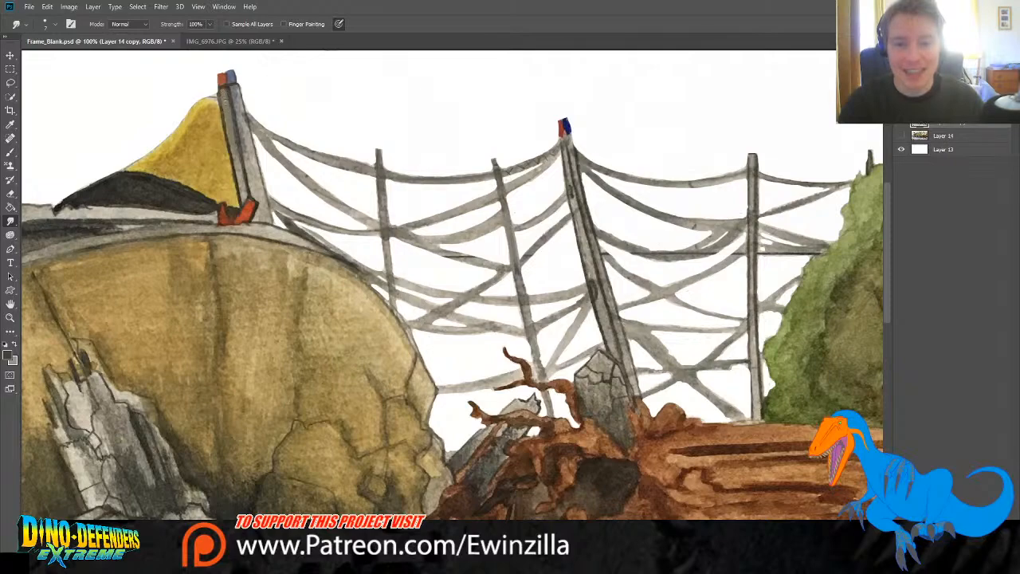
mouse_move(235, 149)
mouse_down()
mouse_move(242, 172)
mouse_move(244, 149)
mouse_move(256, 200)
mouse_up()
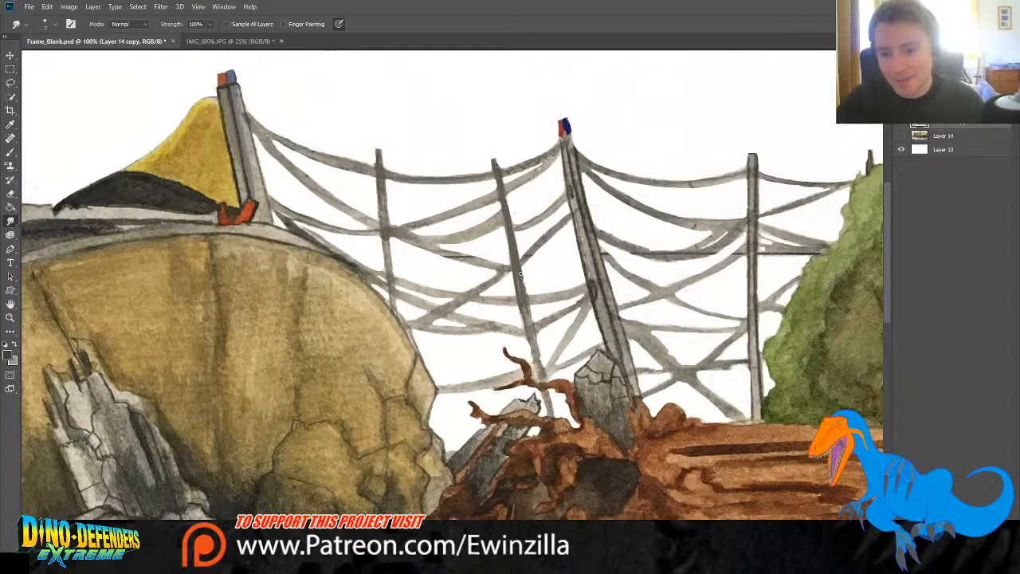
Step: Smudge the lower half of the second middle post into an even dark grey, including its short base below the root
drag(520, 274, 541, 383)
drag(532, 343, 541, 384)
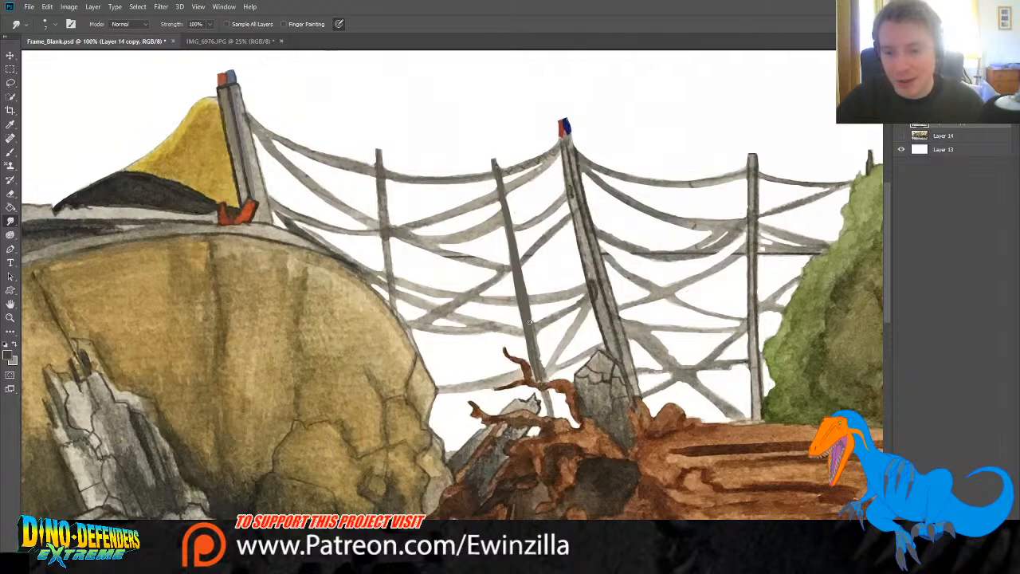
drag(529, 322, 543, 377)
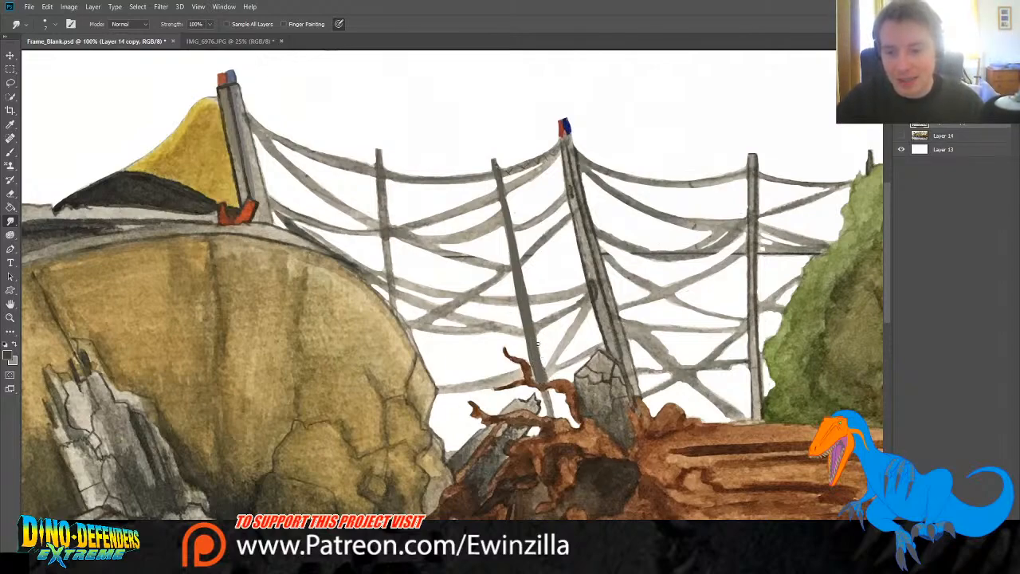
mouse_move(538, 344)
mouse_down()
mouse_move(544, 367)
mouse_move(538, 346)
mouse_up()
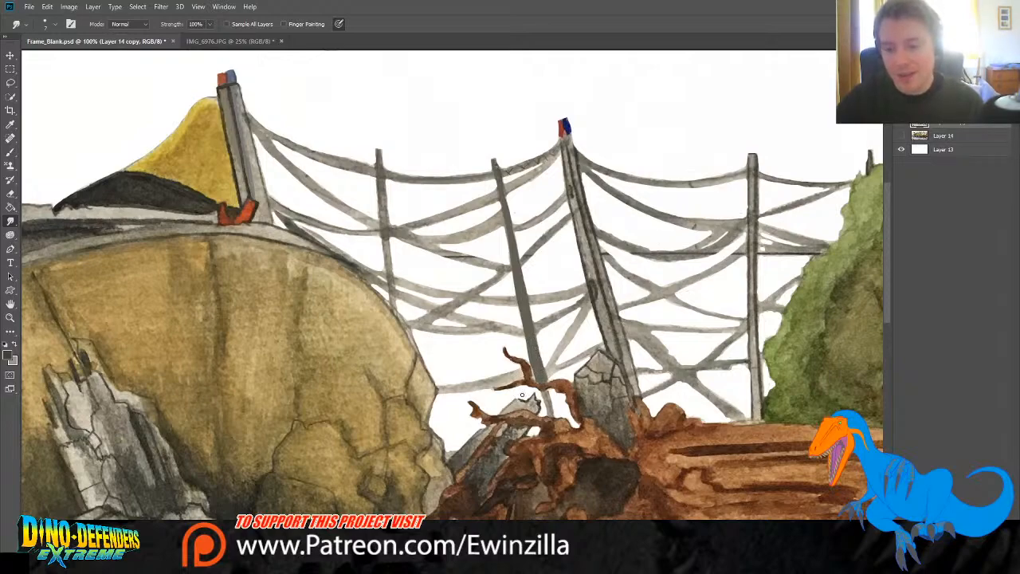
mouse_move(539, 403)
mouse_down()
mouse_move(539, 377)
mouse_move(554, 413)
mouse_up()
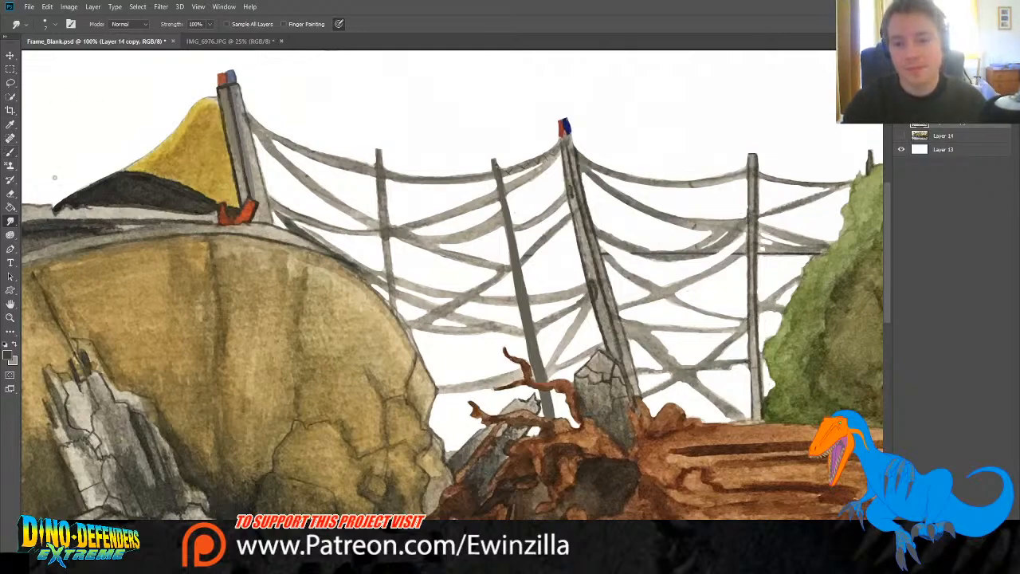
Step: Smudge the first middle post into an even dark grey from its tip to the boulder's edge
drag(381, 172, 389, 248)
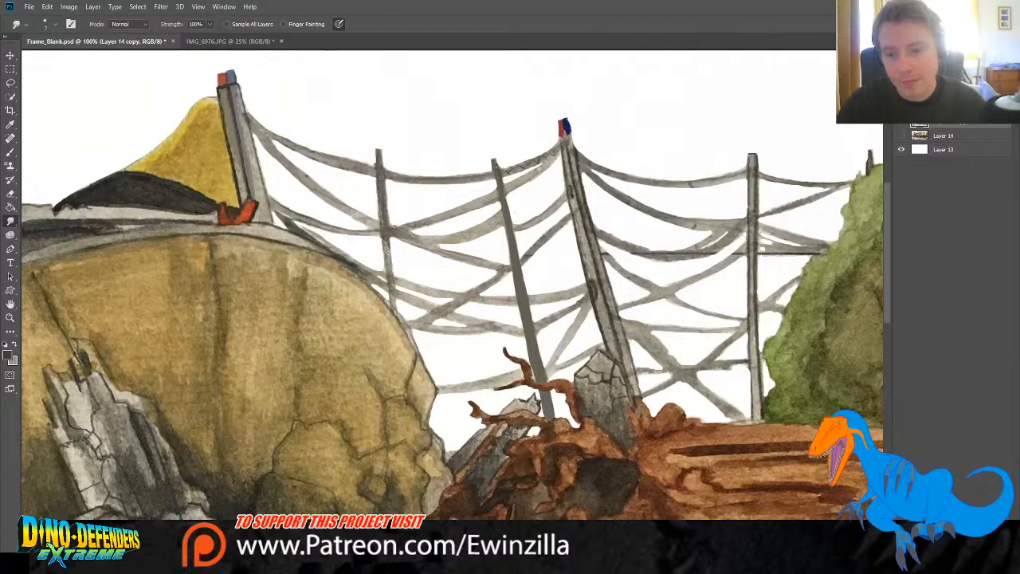
drag(382, 210, 390, 295)
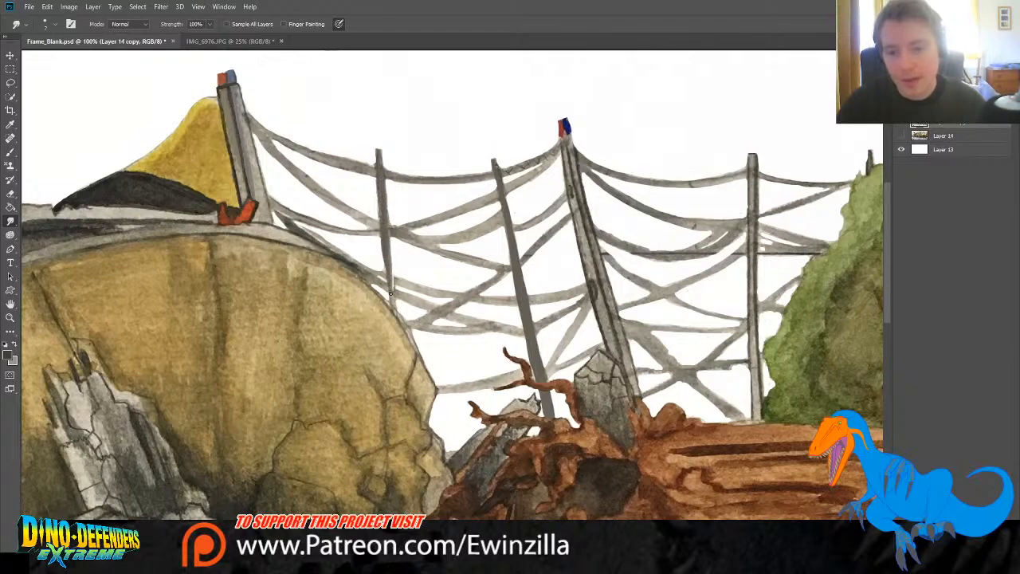
drag(389, 240, 393, 308)
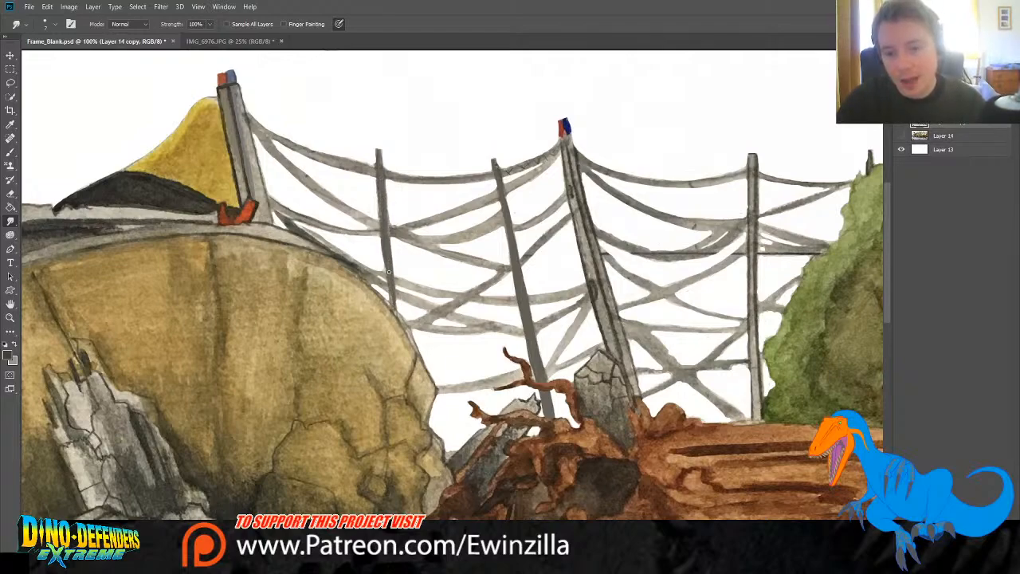
drag(387, 268, 390, 301)
drag(385, 263, 392, 292)
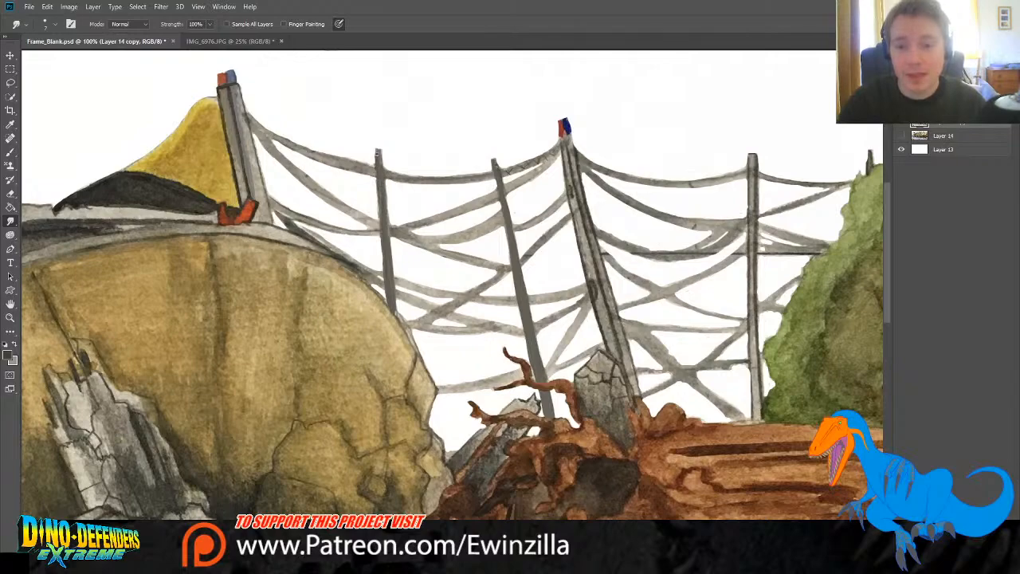
drag(379, 150, 384, 202)
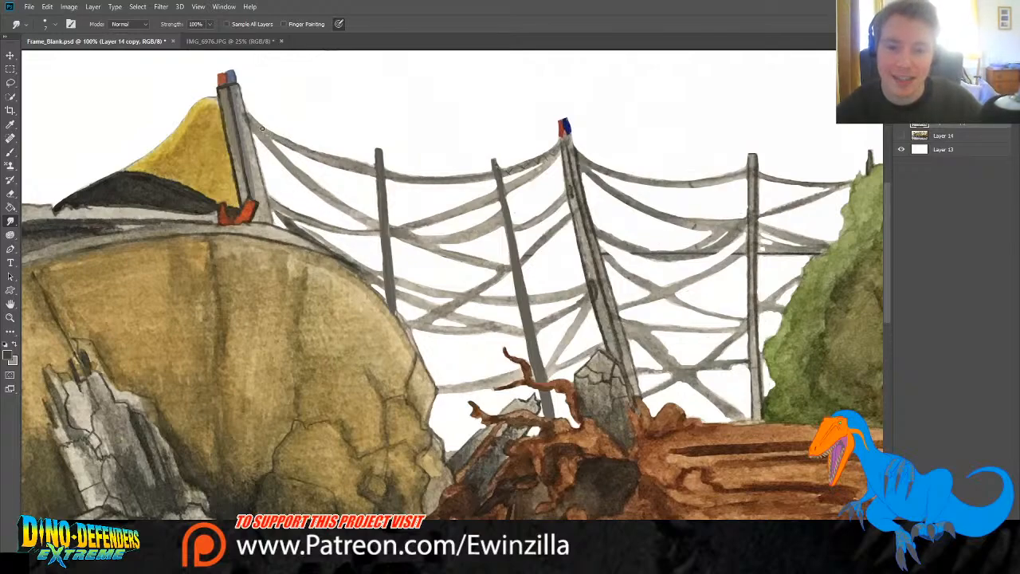
Step: Smudge the top wire between the central tower and the first post smooth, and tidy the red edge of the right tower's cap
drag(277, 137, 289, 145)
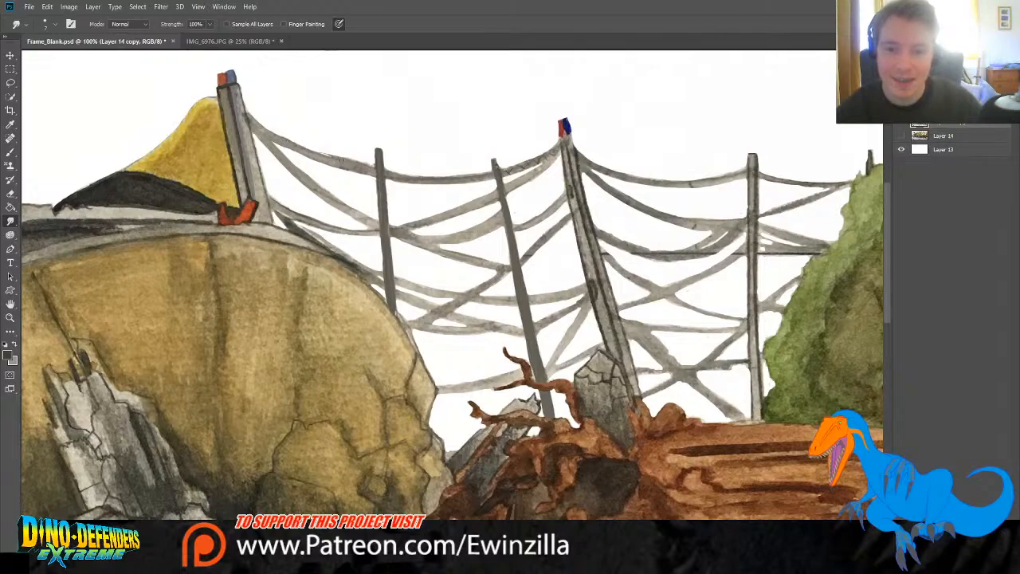
mouse_move(289, 141)
mouse_down()
mouse_move(347, 161)
mouse_move(270, 127)
mouse_move(322, 149)
mouse_up()
drag(269, 128, 369, 166)
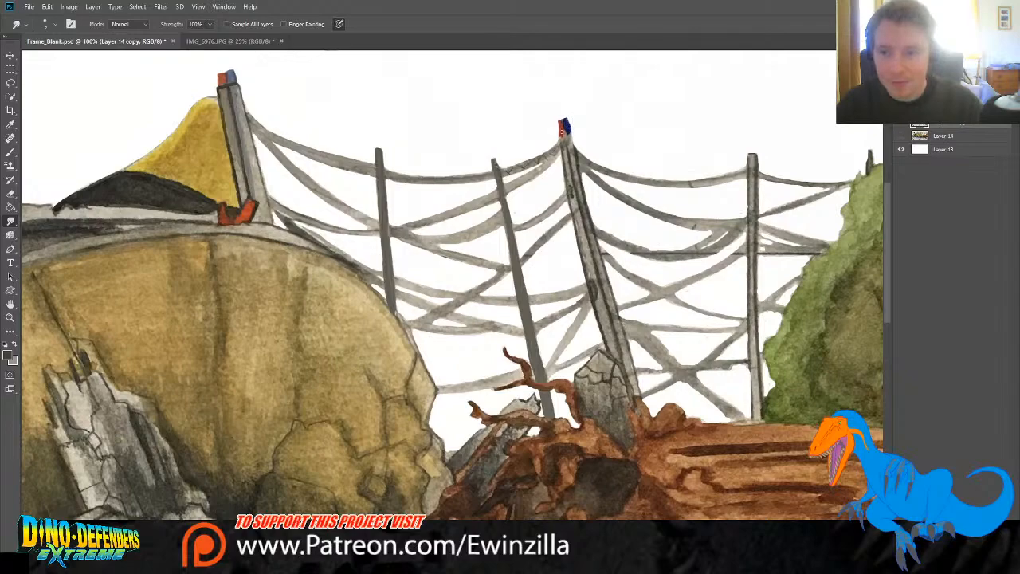
drag(563, 132, 559, 128)
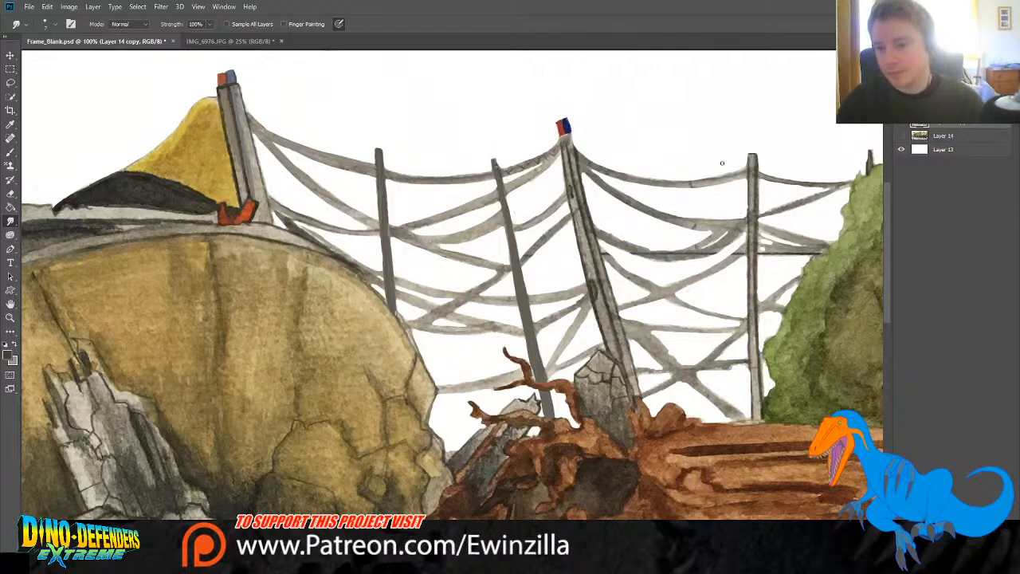
Step: Brush the first dark crossing marks onto the top wire beside the central tower
key(b)
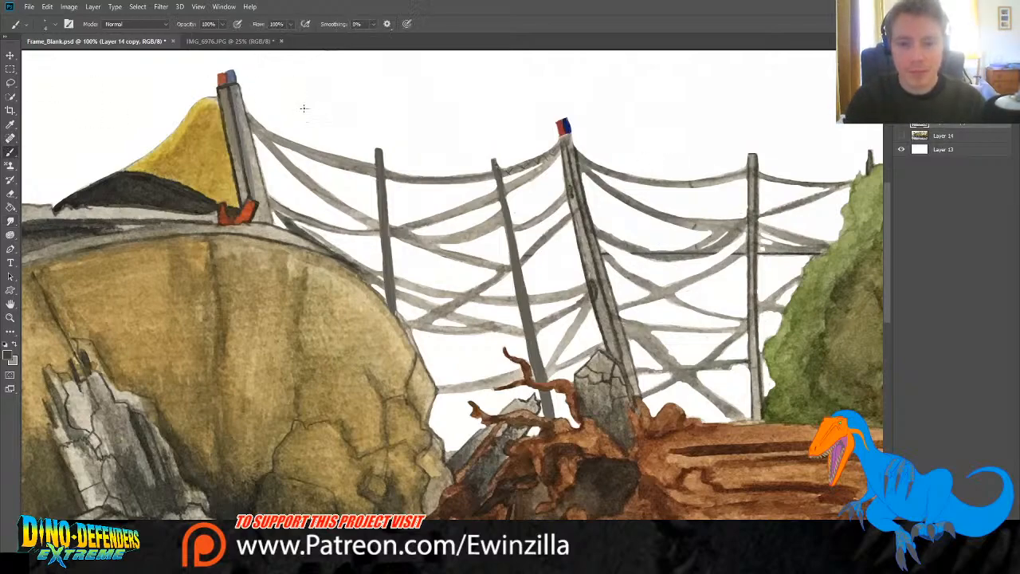
drag(250, 120, 302, 149)
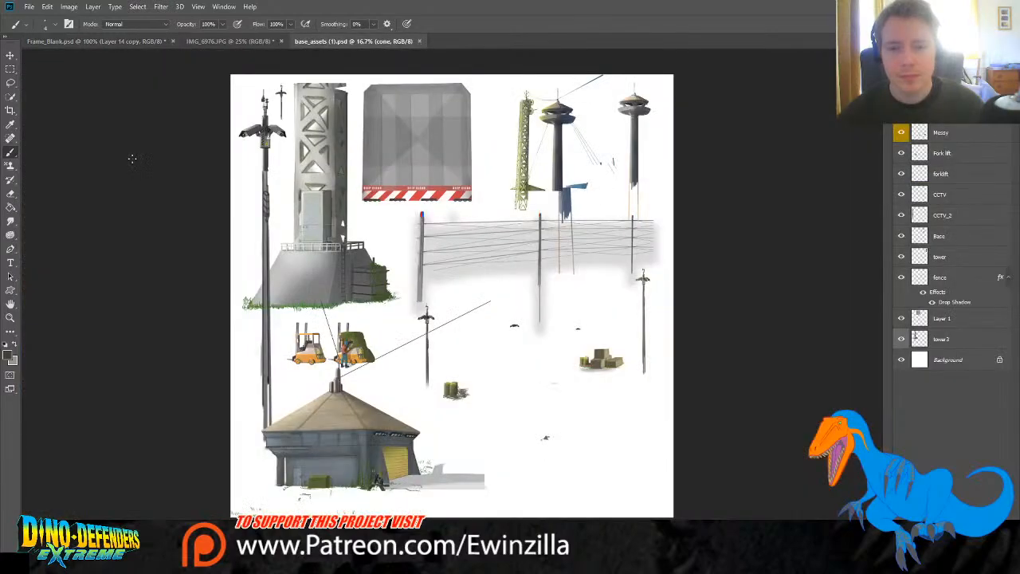
Step: Examine the fence's wire pattern up close in base_assets (1).psd, then close that reference file
click(10, 318)
click(460, 243)
click(503, 203)
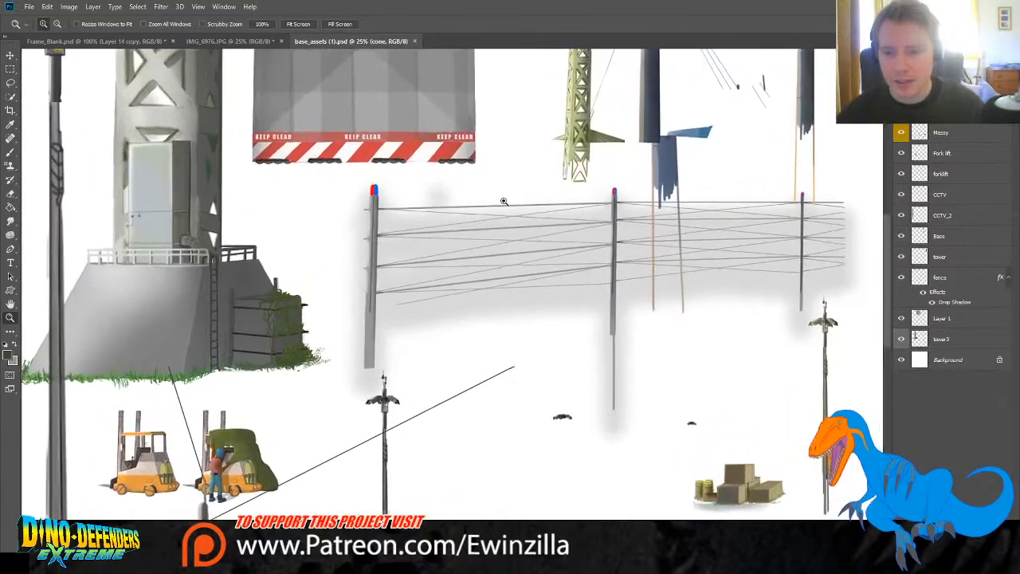
alt+click(504, 202)
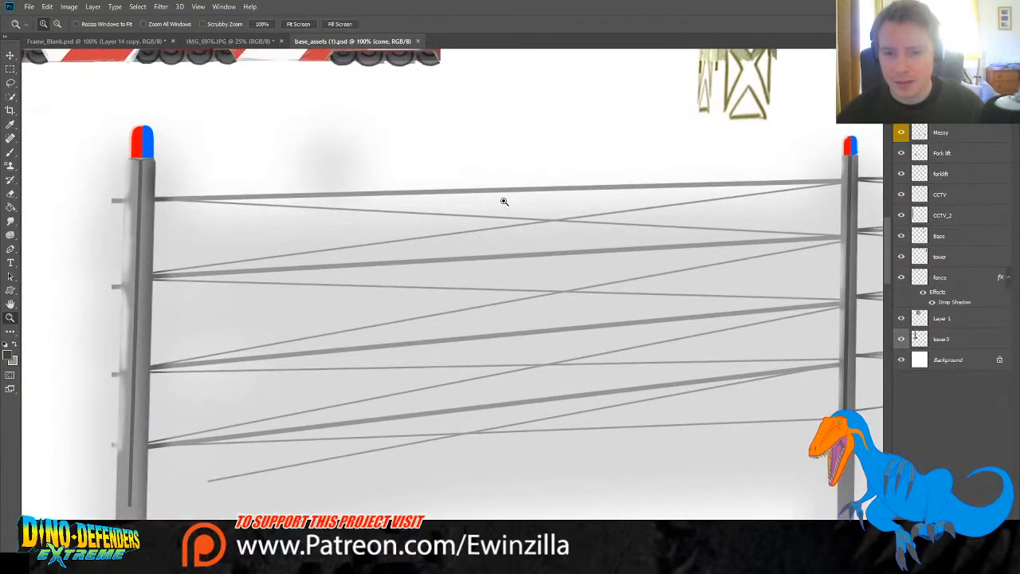
click(297, 23)
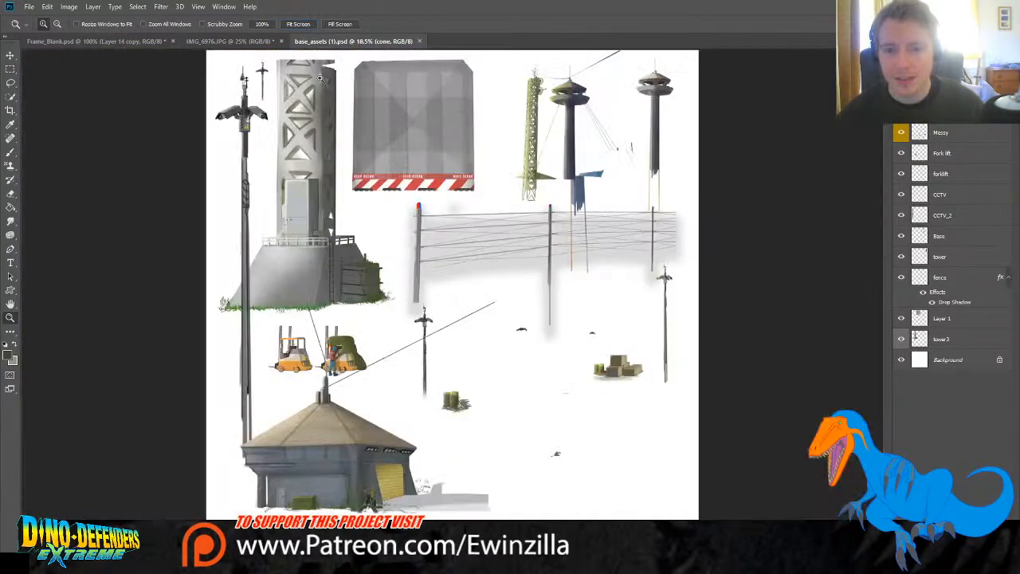
click(420, 42)
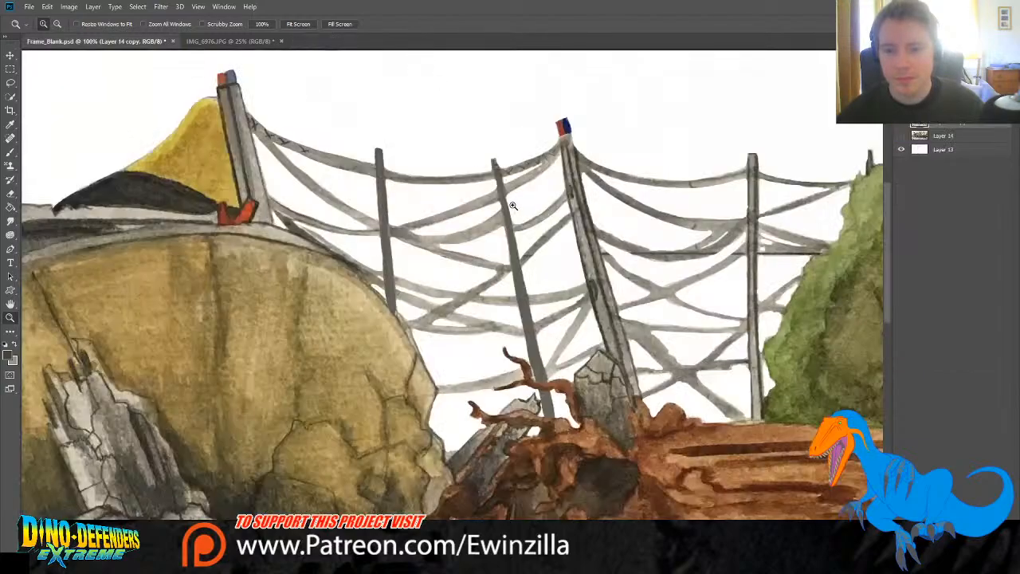
Step: Brush dark cross marks along the three wires between the central tower and the first post, and smudge the marks on the lowest one
click(10, 153)
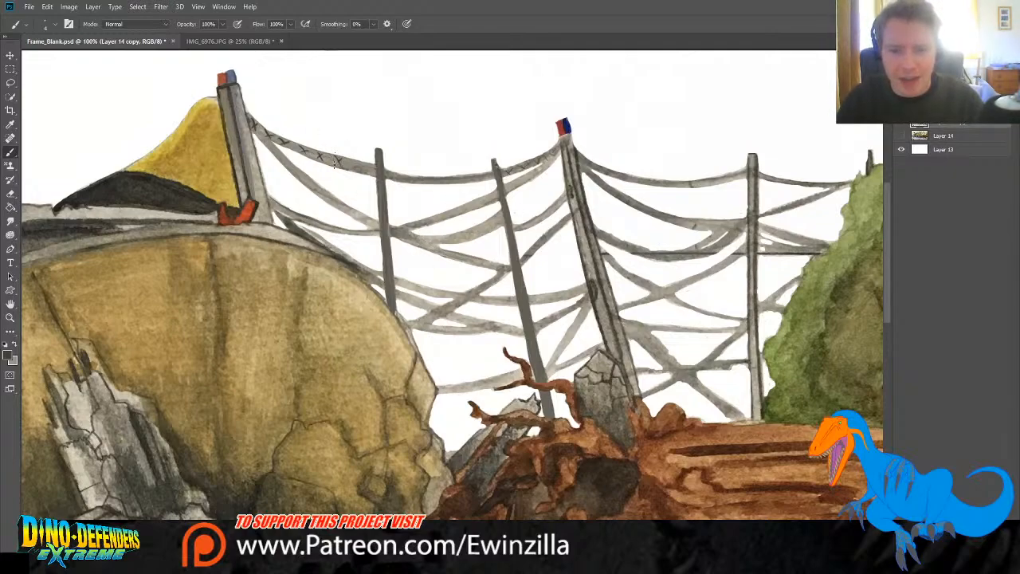
drag(354, 165, 372, 171)
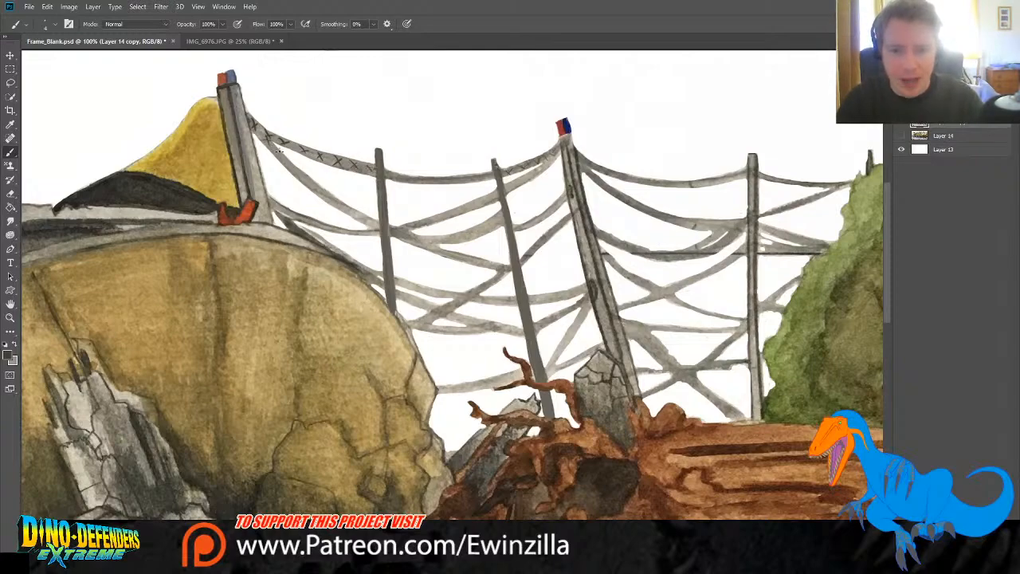
mouse_move(295, 168)
mouse_down()
mouse_move(310, 185)
mouse_move(343, 206)
mouse_move(323, 202)
mouse_move(323, 188)
mouse_move(321, 197)
mouse_move(377, 228)
mouse_up()
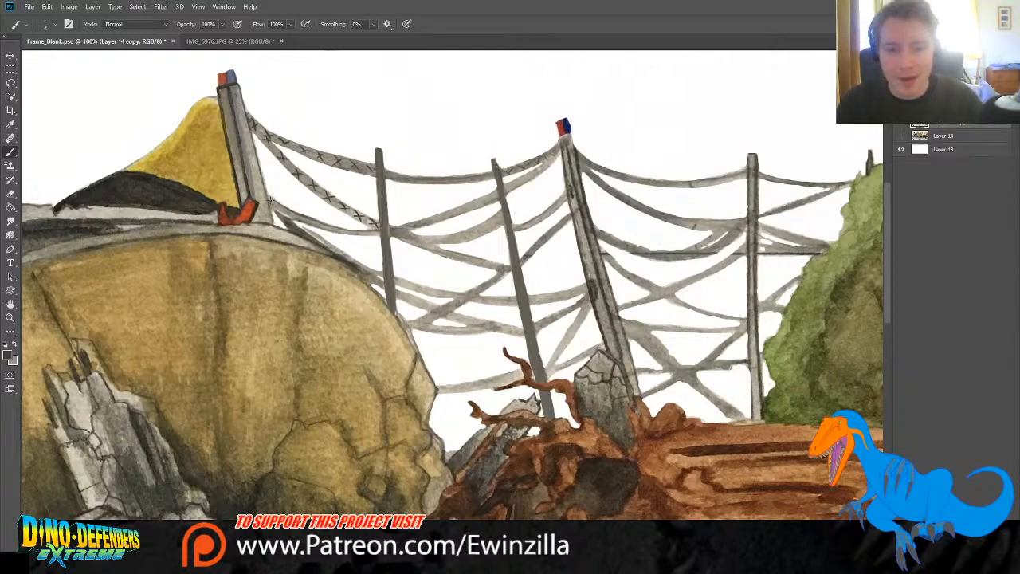
mouse_move(283, 207)
mouse_down()
mouse_move(320, 228)
mouse_move(362, 232)
mouse_up()
drag(367, 231, 376, 234)
drag(376, 230, 372, 236)
click(11, 221)
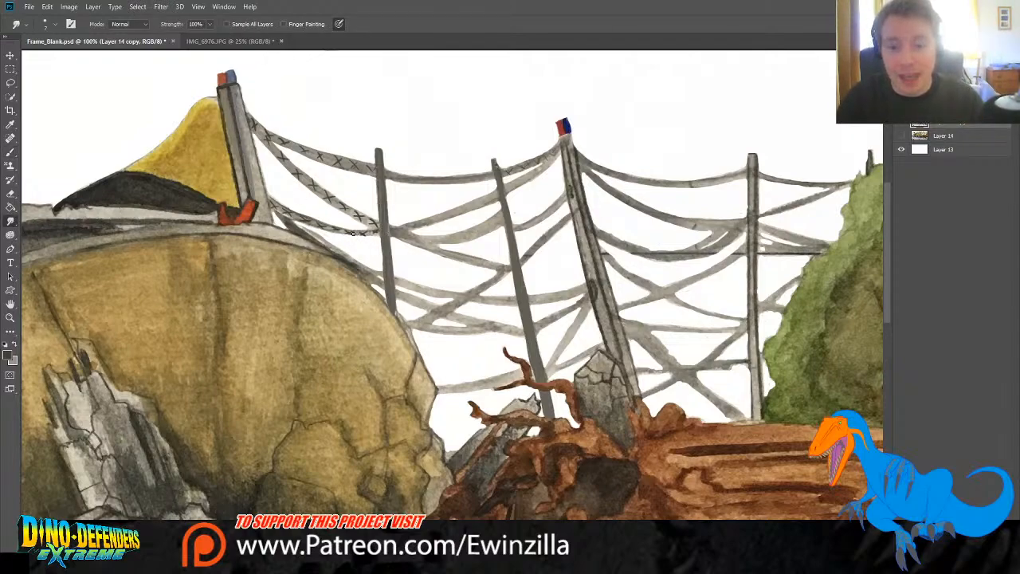
mouse_move(338, 228)
mouse_down()
mouse_move(367, 230)
mouse_move(348, 231)
mouse_up()
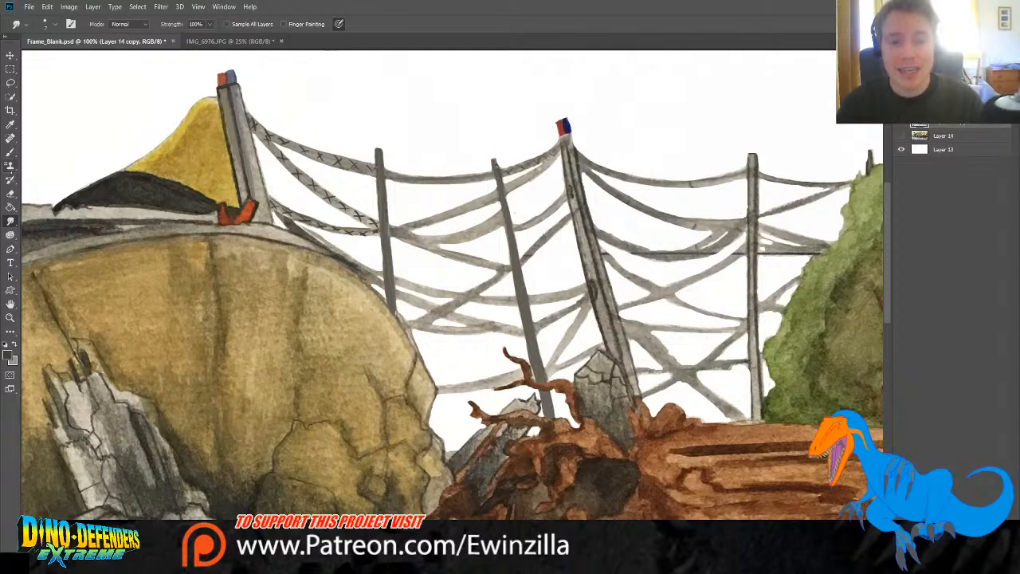
Step: Brush dark cross marks along the top wire and the rising wire below it between the two middle posts
key(b)
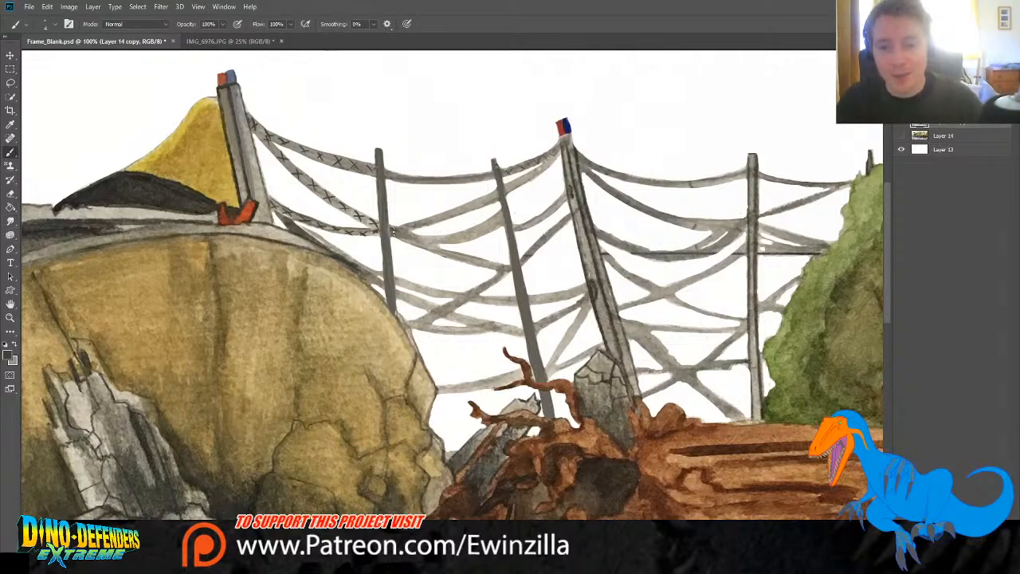
mouse_move(414, 227)
mouse_down()
mouse_move(496, 198)
mouse_move(544, 163)
mouse_up()
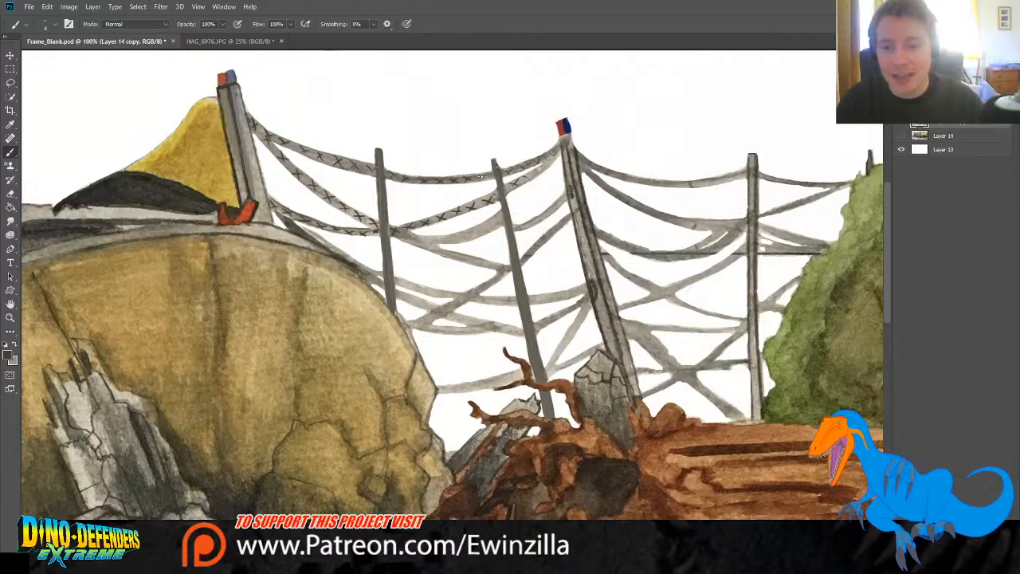
drag(481, 175, 486, 179)
Step: Brush dark cross marks along the two sagging wires below the rising wire between the two middle posts
drag(410, 234, 430, 244)
mouse_move(430, 238)
mouse_down()
mouse_move(422, 244)
mouse_move(488, 225)
mouse_up()
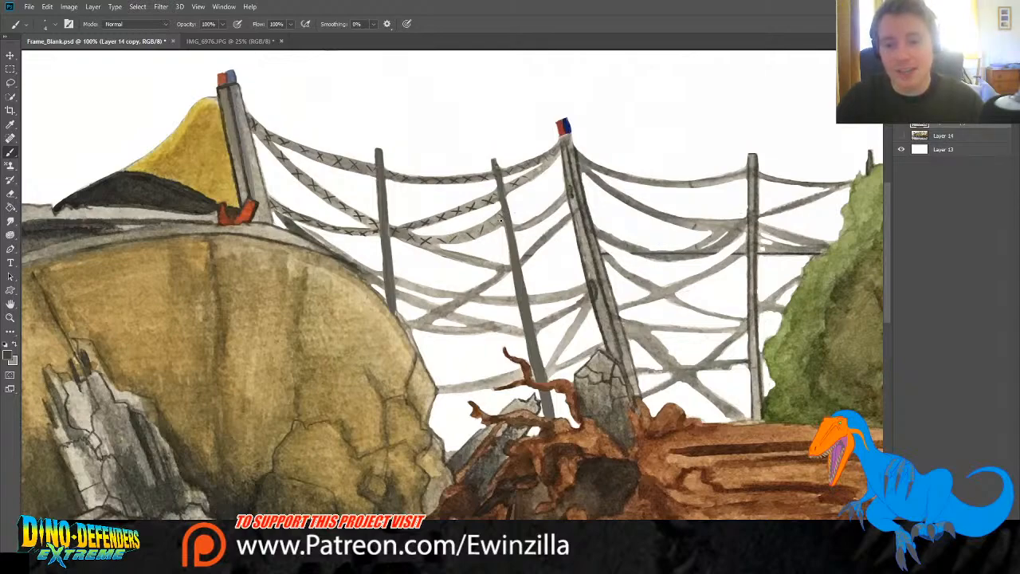
drag(429, 243, 457, 261)
drag(471, 256, 491, 266)
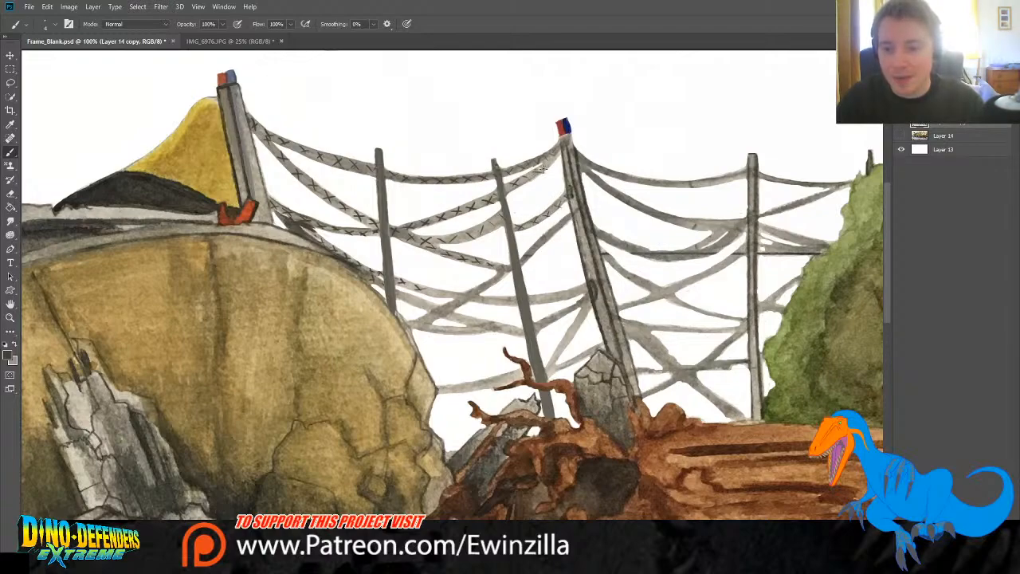
Step: Smudge the paint where the upper wires meet the leaning tower's top and along the tower's upper edge
key(r)
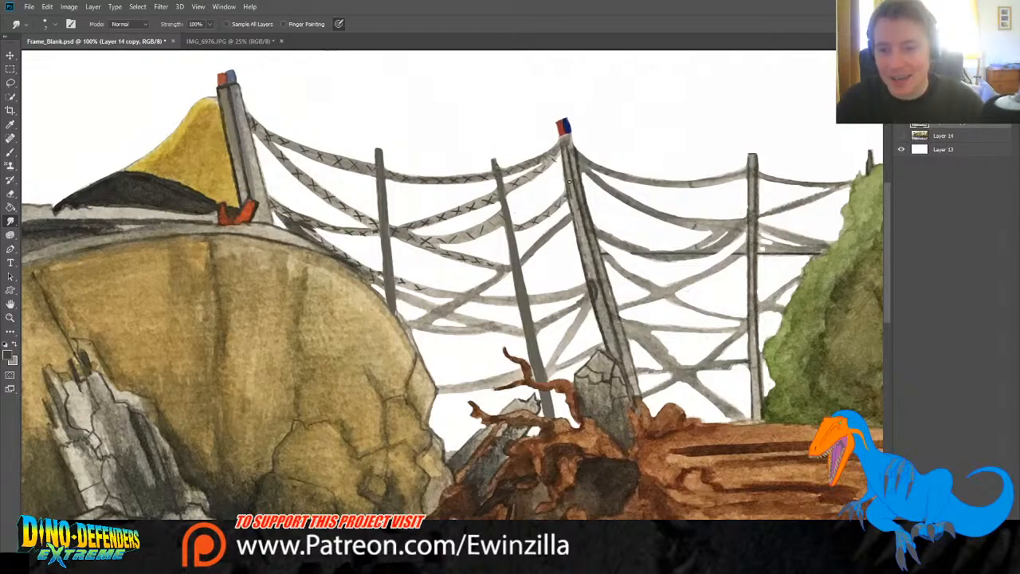
drag(560, 156, 563, 142)
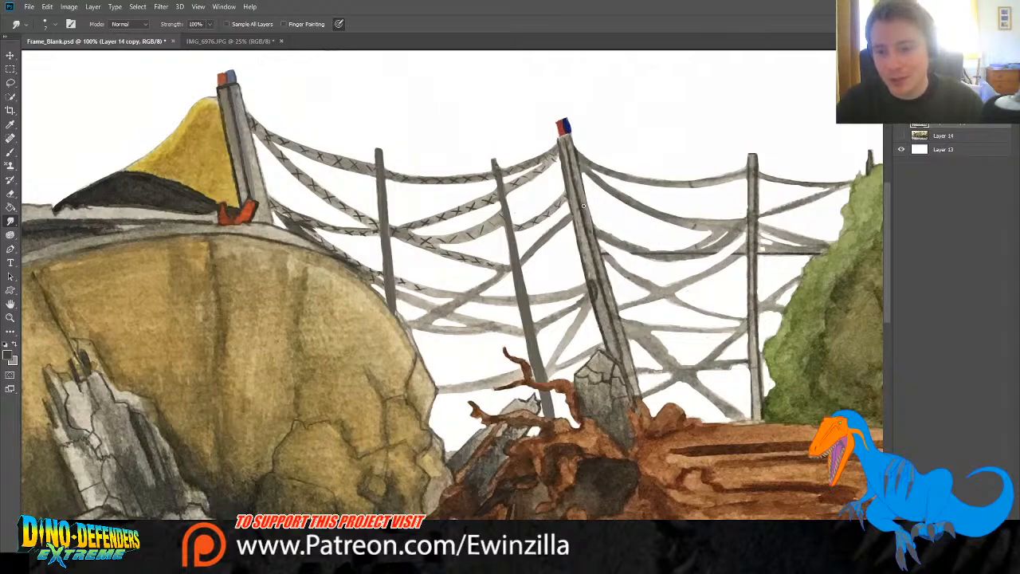
drag(578, 169, 592, 220)
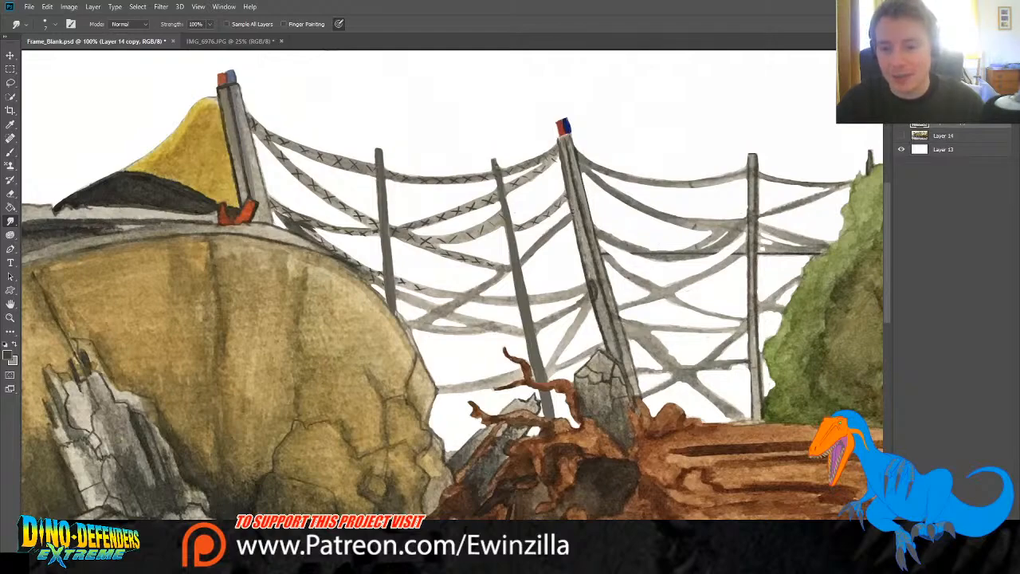
Step: Brush dark cross marks along the lower wires from the yellow rock to the leaning tower, including the lowest wire above the roots
key(b)
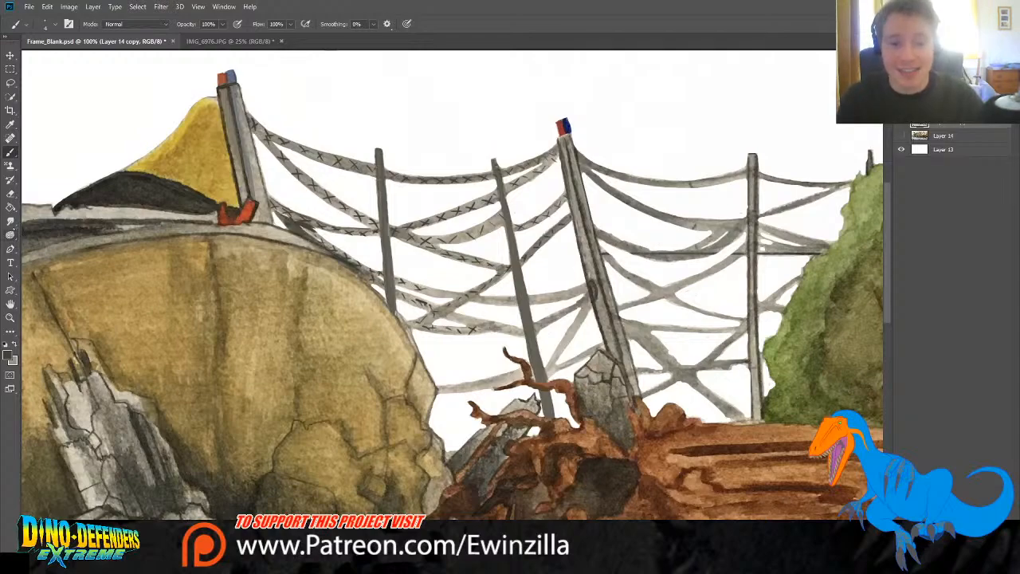
click(10, 221)
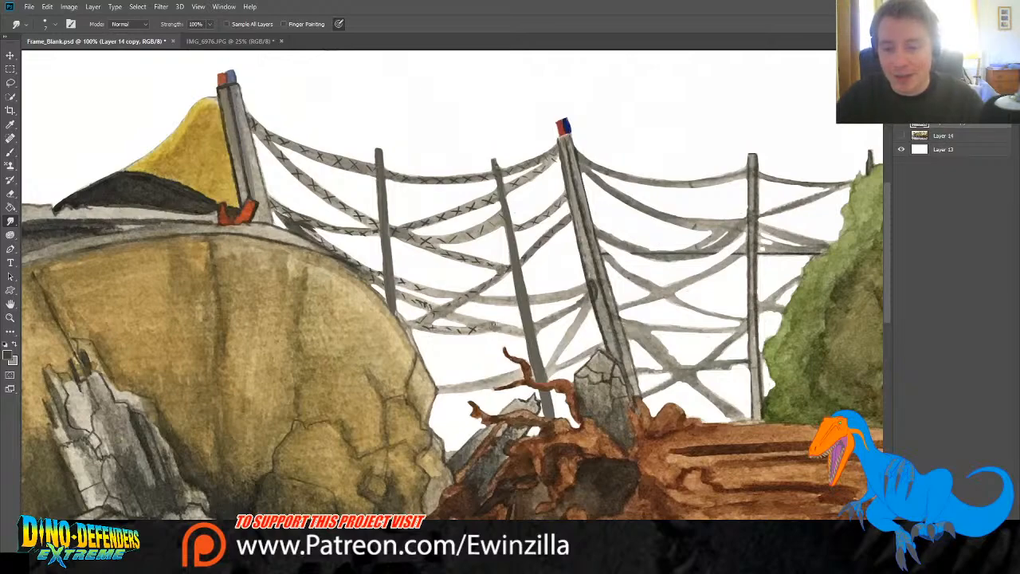
key(b)
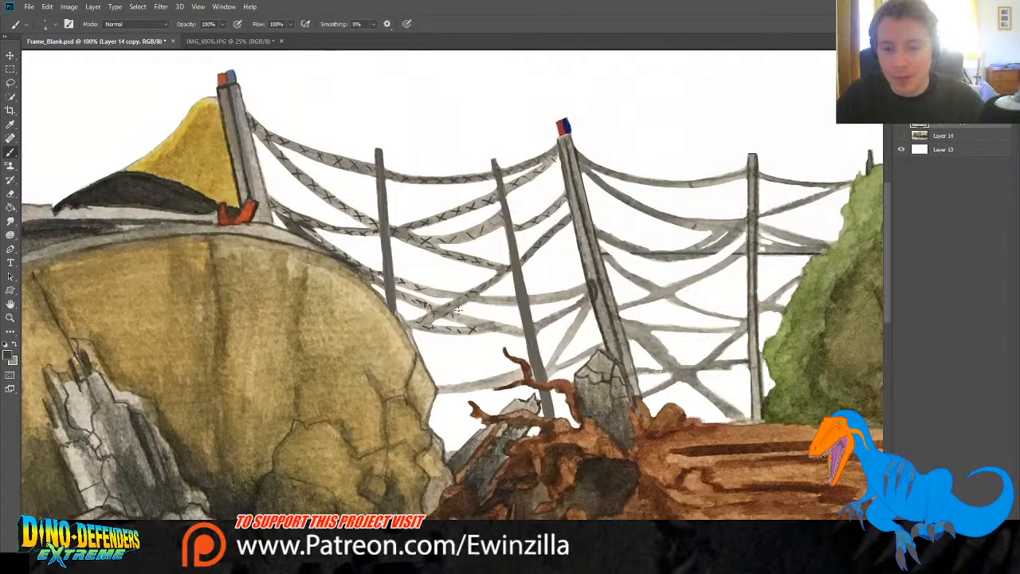
drag(490, 327, 526, 335)
mouse_move(452, 392)
mouse_down()
mouse_move(594, 352)
mouse_move(554, 359)
mouse_move(585, 295)
mouse_move(554, 321)
mouse_up()
mouse_move(546, 320)
mouse_down()
mouse_move(537, 329)
mouse_move(534, 301)
mouse_up()
drag(537, 296, 586, 290)
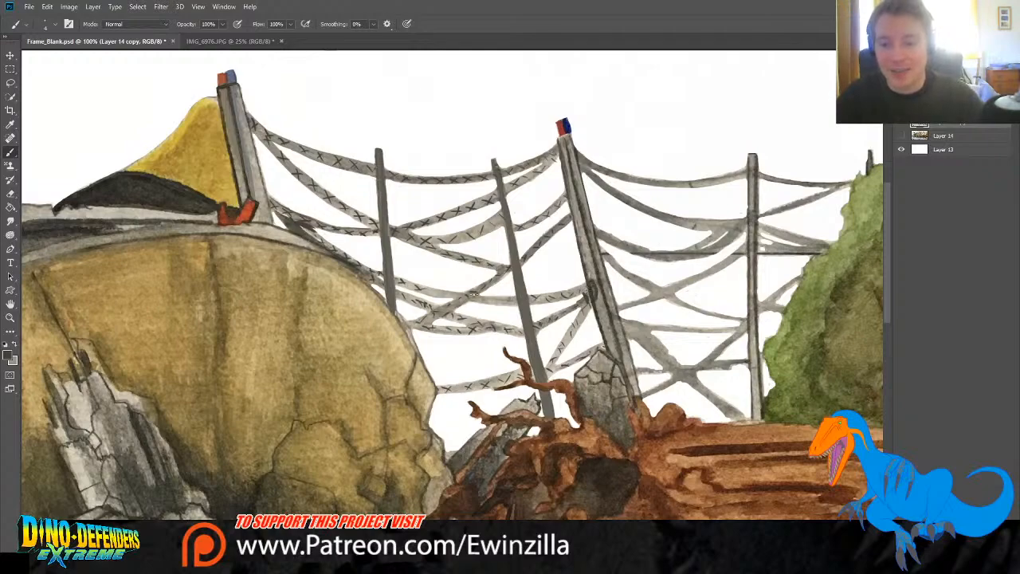
drag(472, 293, 505, 304)
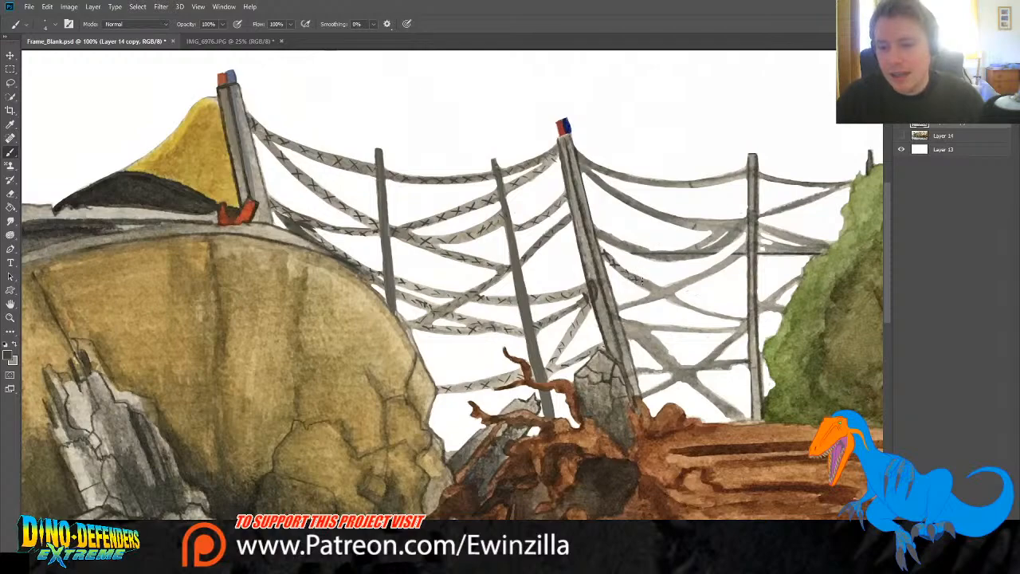
Step: Brush dark cross marks along the middle sagging wires between the leaning tower and the post near the green bush
drag(642, 283, 643, 291)
mouse_move(653, 286)
mouse_down()
mouse_move(673, 302)
mouse_move(622, 309)
mouse_up()
drag(633, 302, 638, 306)
drag(642, 301, 695, 287)
drag(677, 287, 730, 260)
mouse_move(732, 260)
mouse_down()
mouse_move(740, 252)
mouse_move(697, 250)
mouse_move(738, 231)
mouse_move(723, 247)
mouse_move(712, 237)
mouse_move(695, 247)
mouse_move(731, 242)
mouse_up()
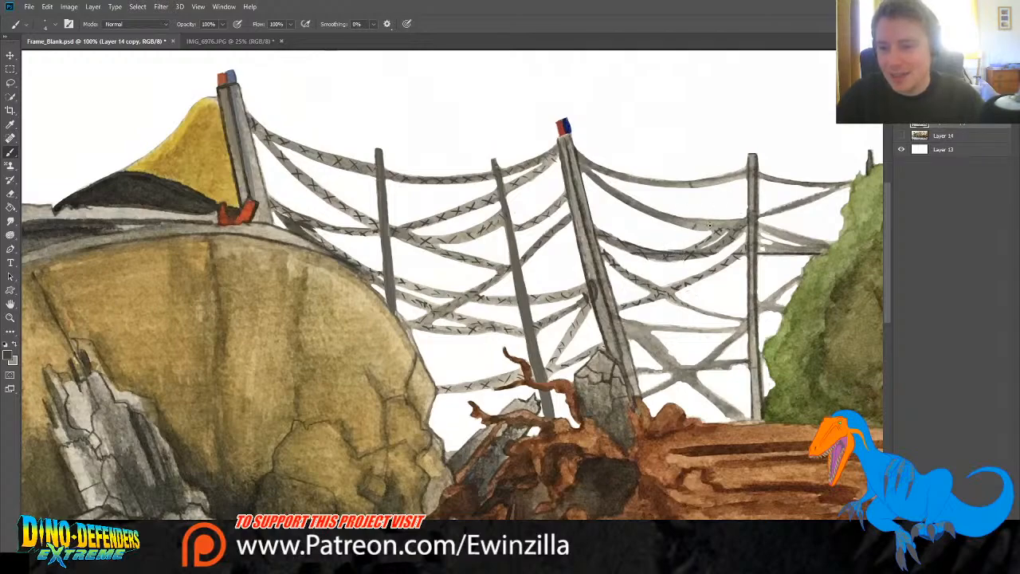
Step: Brush dark cross marks along the two uppermost wires between the leaning tower and the post near the green bush
drag(694, 222, 703, 222)
mouse_move(714, 223)
mouse_down()
mouse_move(743, 224)
mouse_move(687, 226)
mouse_up()
drag(688, 219, 679, 225)
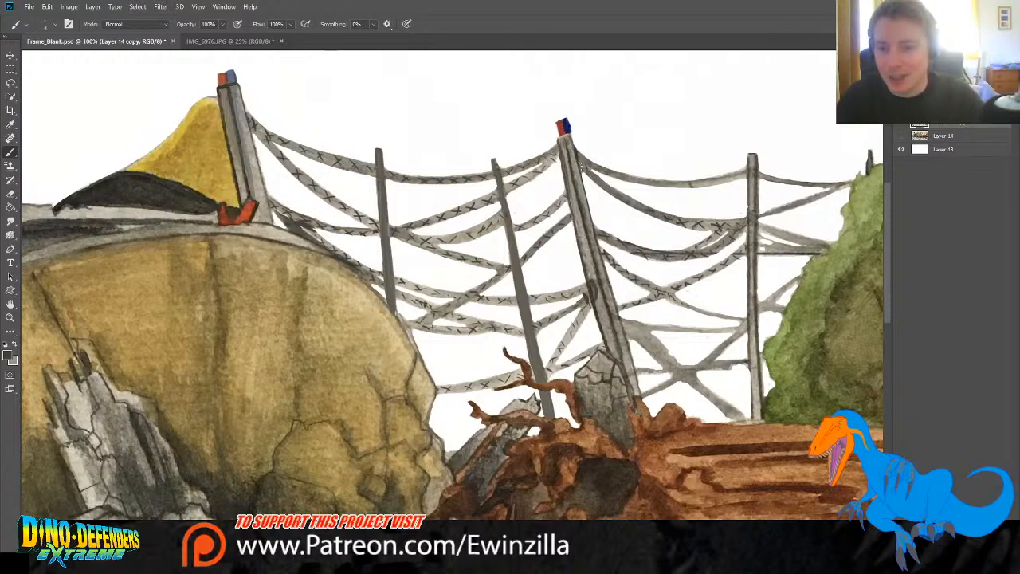
drag(613, 188, 647, 212)
drag(580, 155, 587, 163)
mouse_move(593, 163)
mouse_down()
mouse_move(652, 185)
mouse_move(722, 183)
mouse_move(749, 168)
mouse_move(777, 183)
mouse_up()
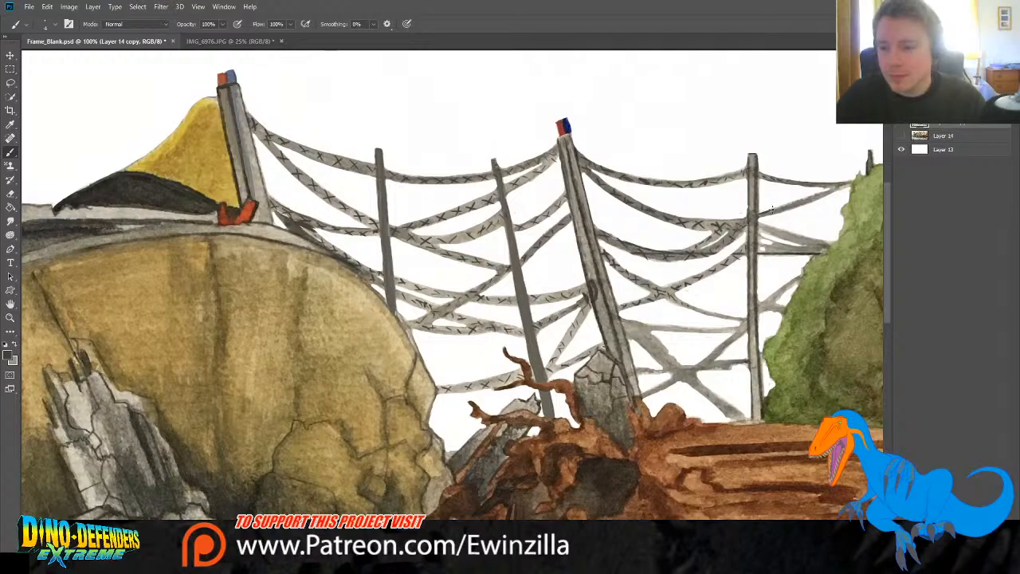
Step: Brush cross marks on the wires running from the last post into the bush and on the lower wires between that post and the leaning tower
drag(772, 209, 822, 191)
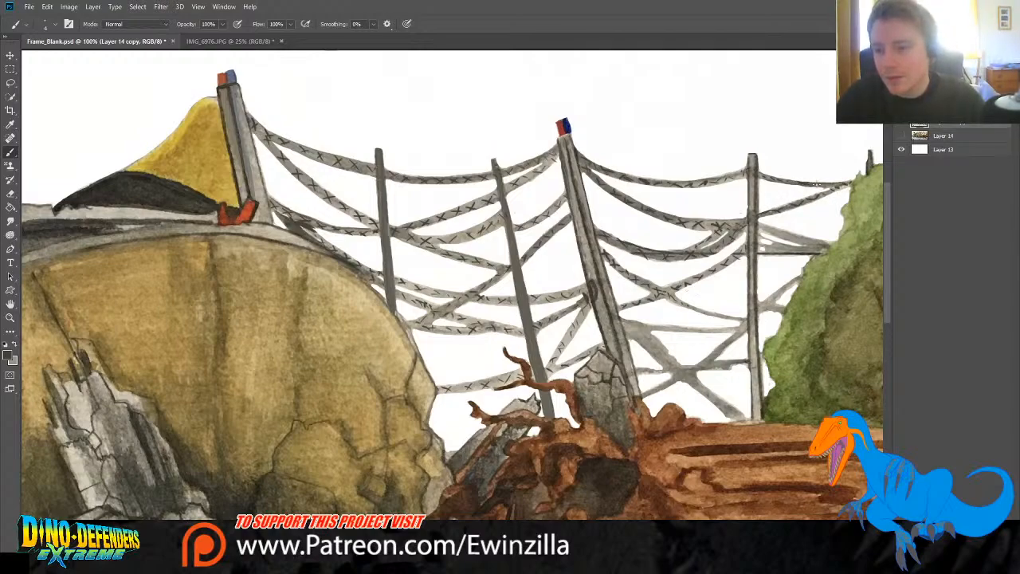
drag(760, 177, 832, 186)
drag(759, 226, 822, 240)
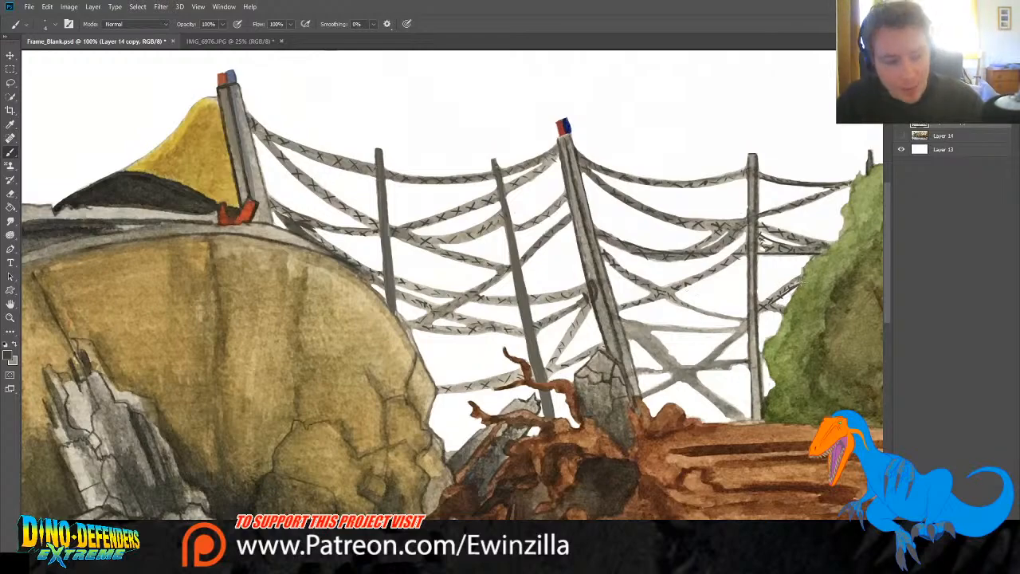
mouse_move(742, 323)
mouse_down()
mouse_move(743, 339)
mouse_move(706, 365)
mouse_up()
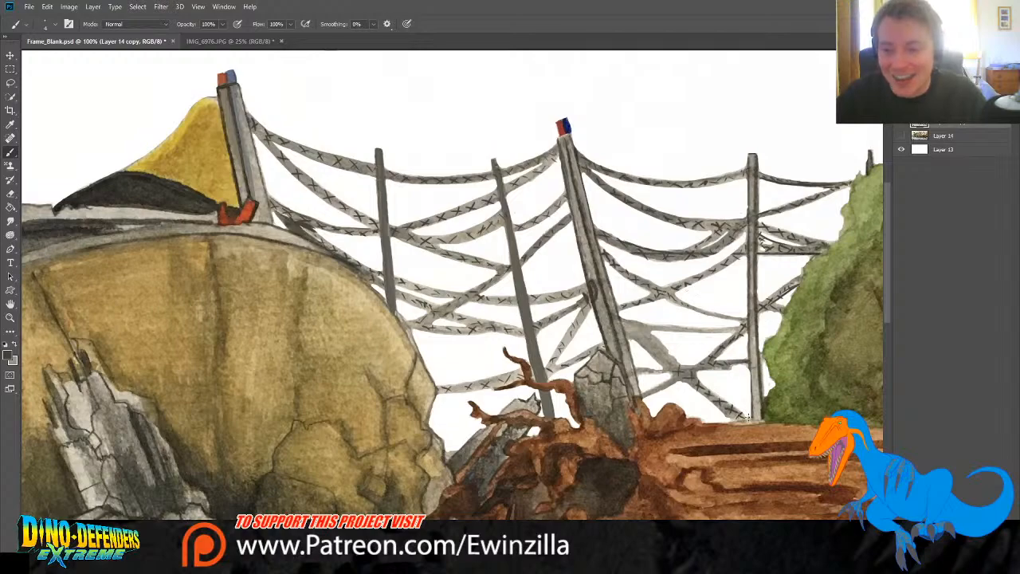
drag(628, 330, 660, 362)
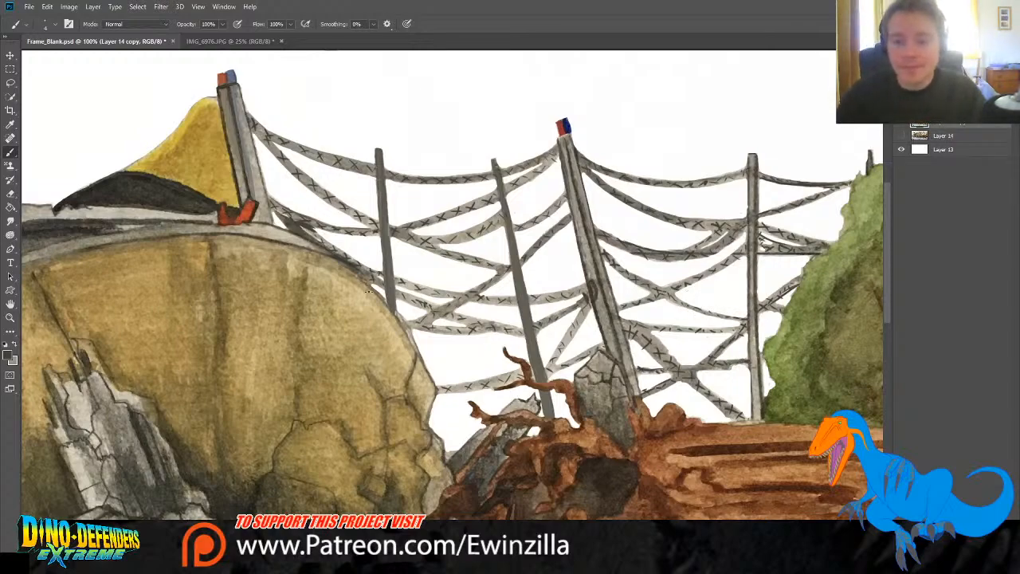
Step: Erase the paper sky between the netting strands on the outer side of the slanted post at the scene's far left edge
click(11, 318)
click(328, 25)
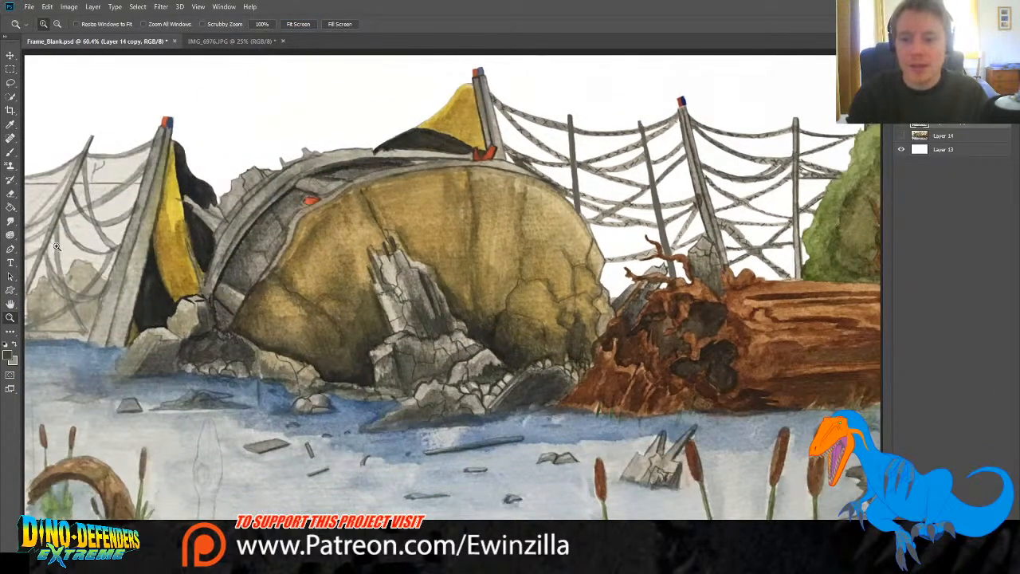
click(54, 217)
click(54, 216)
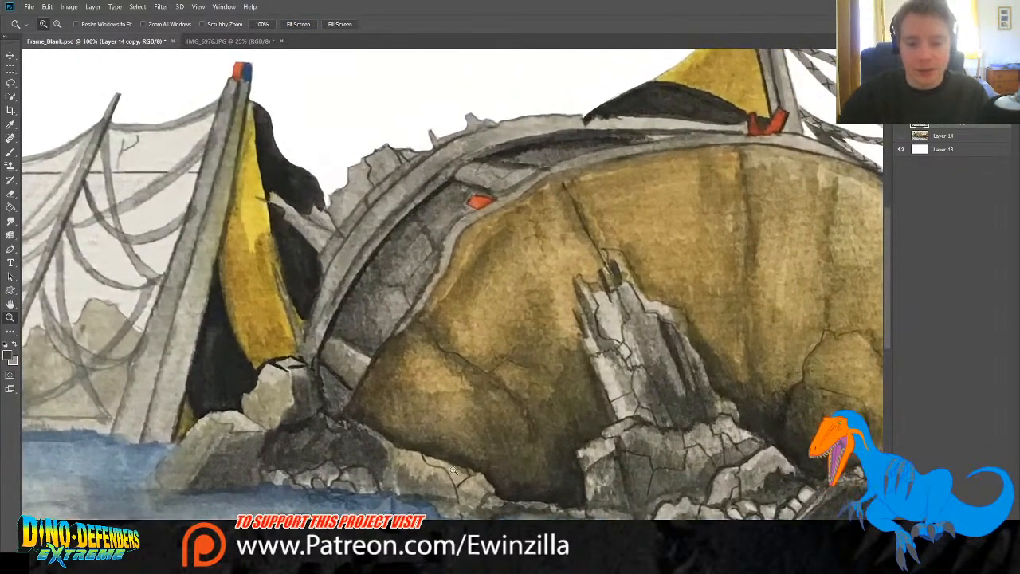
drag(470, 548, 386, 547)
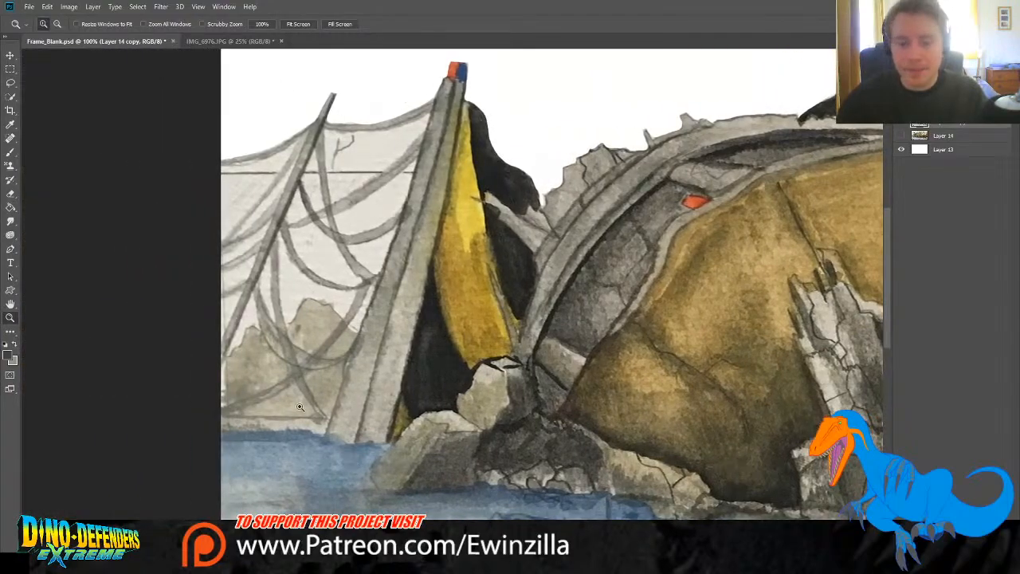
click(11, 194)
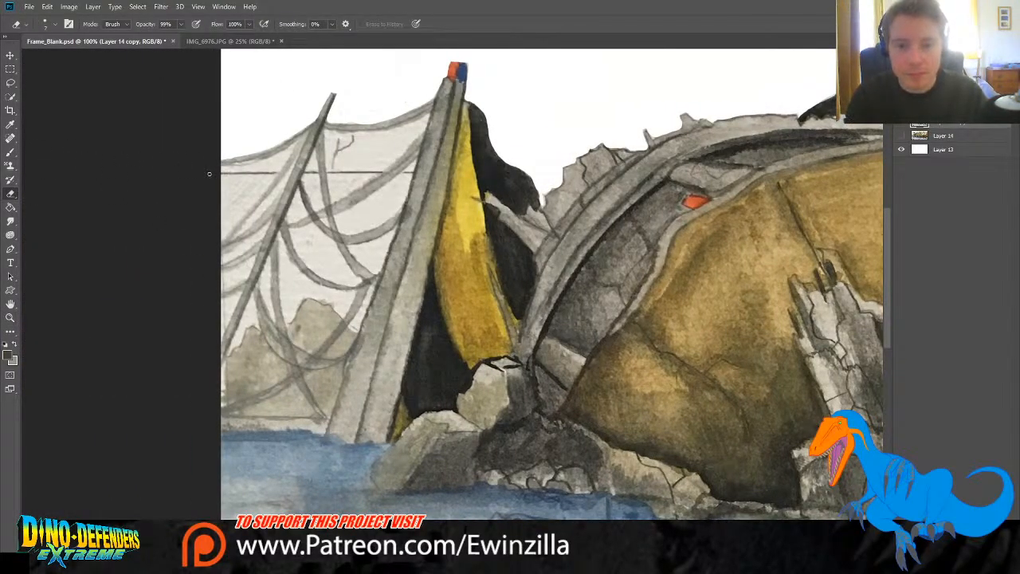
drag(209, 173, 306, 142)
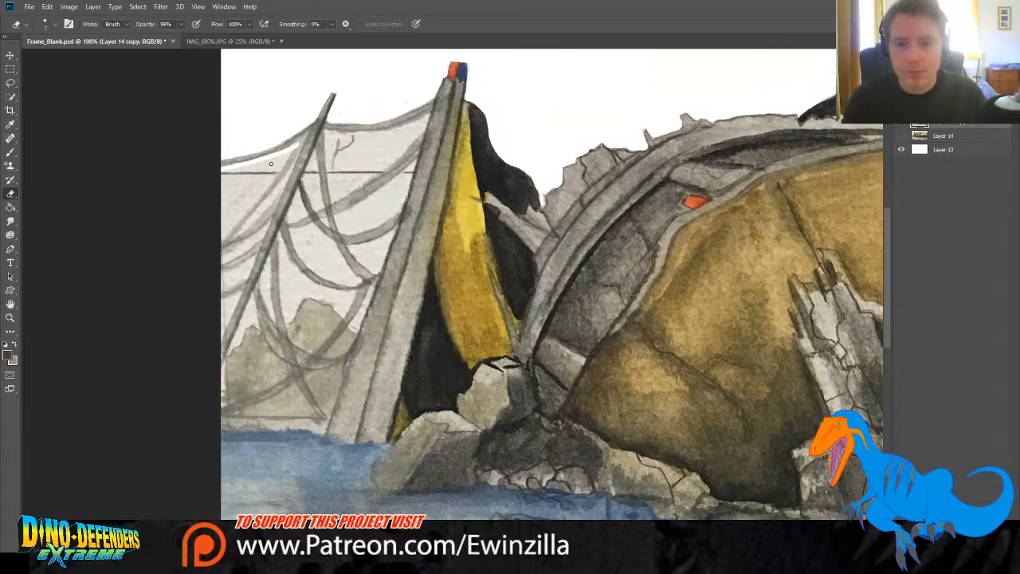
mouse_move(295, 145)
mouse_down()
mouse_move(220, 243)
mouse_move(229, 229)
mouse_move(213, 235)
mouse_move(267, 175)
mouse_move(214, 216)
mouse_move(253, 165)
mouse_move(216, 185)
mouse_move(213, 176)
mouse_move(212, 195)
mouse_move(241, 211)
mouse_up()
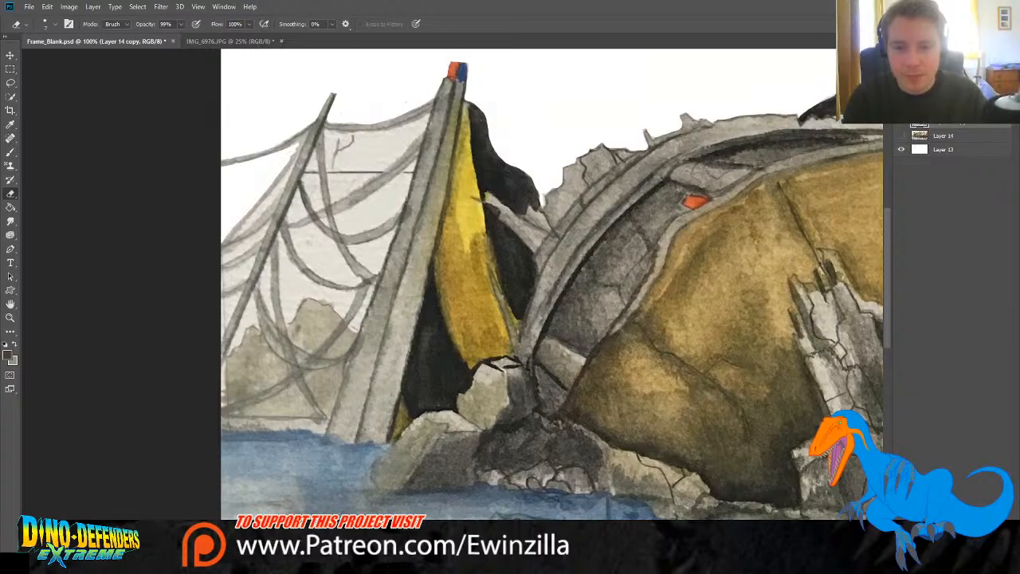
mouse_move(295, 162)
mouse_down()
mouse_move(232, 241)
mouse_move(284, 180)
mouse_up()
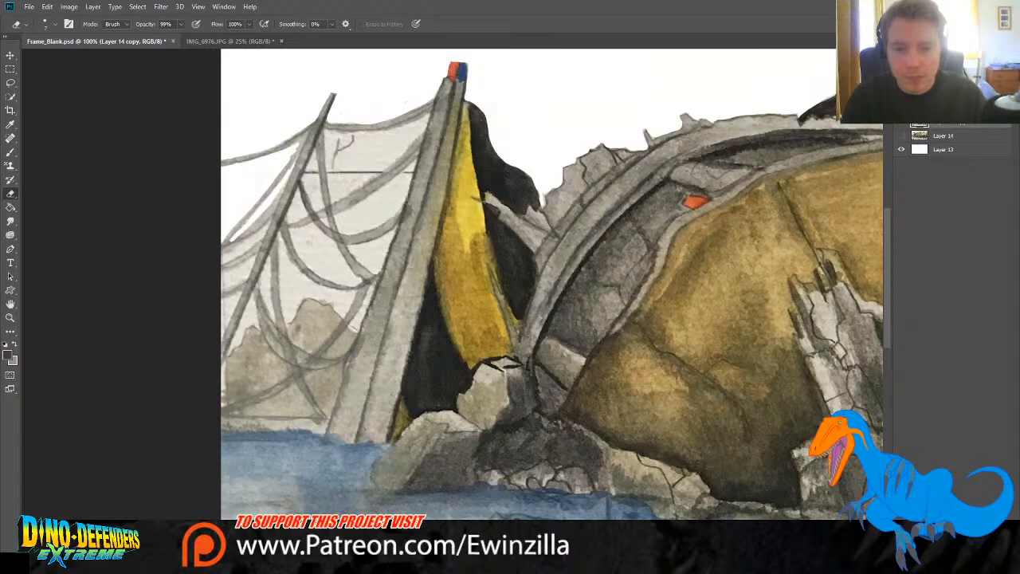
mouse_move(223, 256)
mouse_down()
mouse_move(266, 223)
mouse_move(261, 239)
mouse_move(225, 262)
mouse_move(248, 244)
mouse_up()
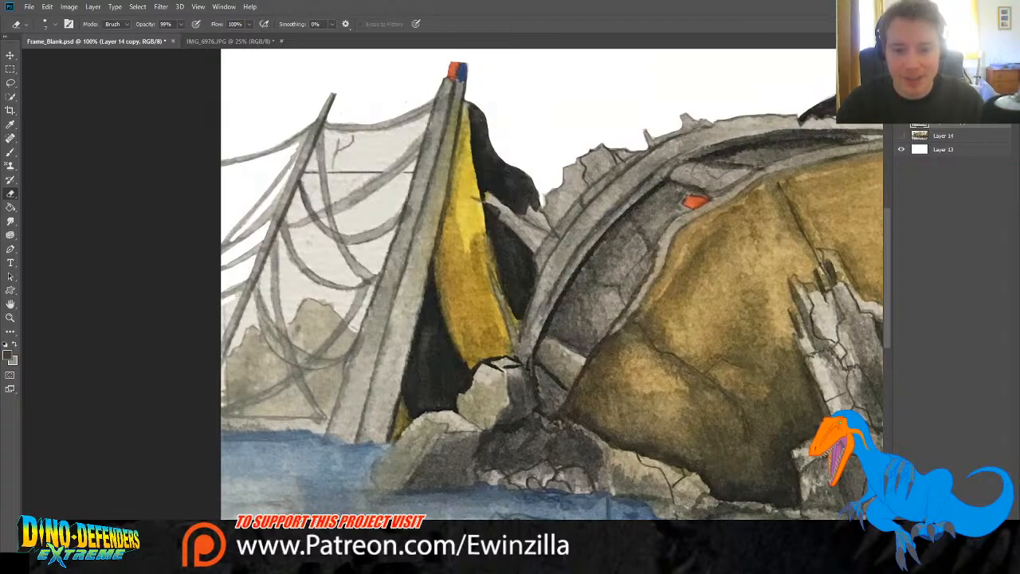
mouse_move(237, 295)
mouse_down()
mouse_move(223, 338)
mouse_move(227, 306)
mouse_up()
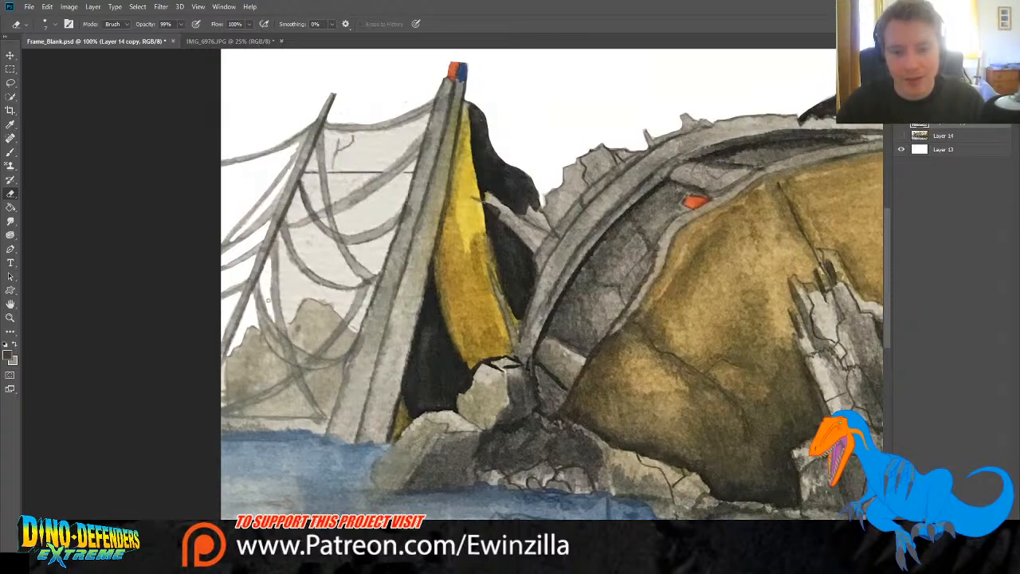
Step: Erase the paper sky between the slanted post, the curved netting strands and the pale background rocks, undoing the first stray stroke
drag(279, 236, 286, 316)
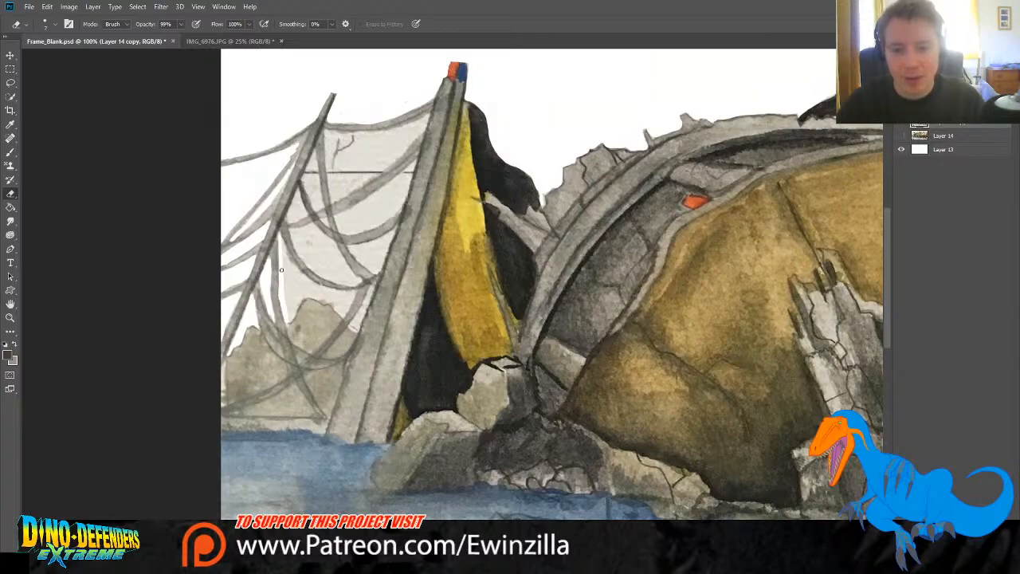
key(ctrl+z)
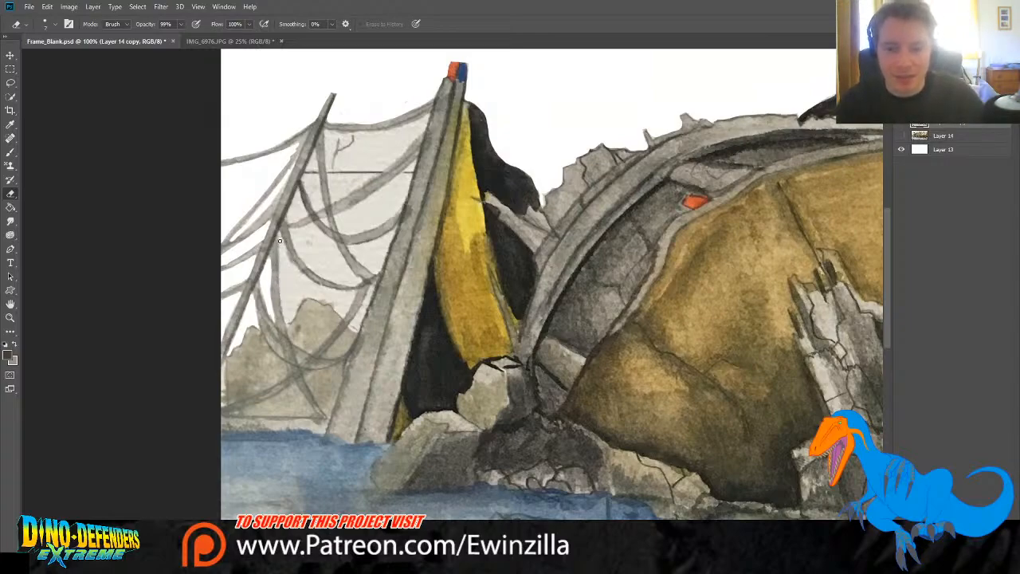
mouse_move(279, 233)
mouse_down()
mouse_move(292, 323)
mouse_move(298, 297)
mouse_up()
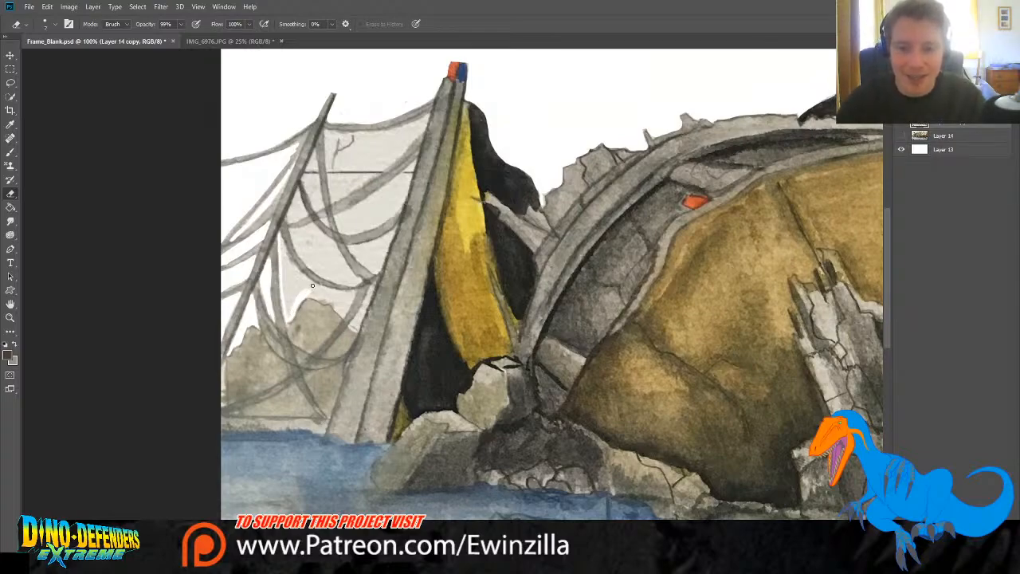
mouse_move(308, 295)
mouse_down()
mouse_move(344, 315)
mouse_move(354, 292)
mouse_move(318, 293)
mouse_up()
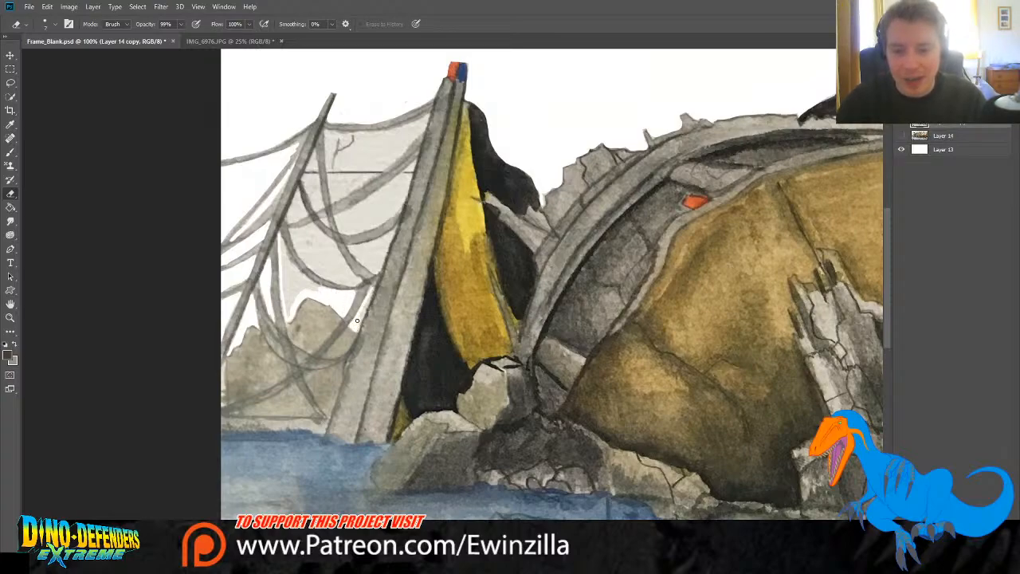
drag(357, 320, 372, 291)
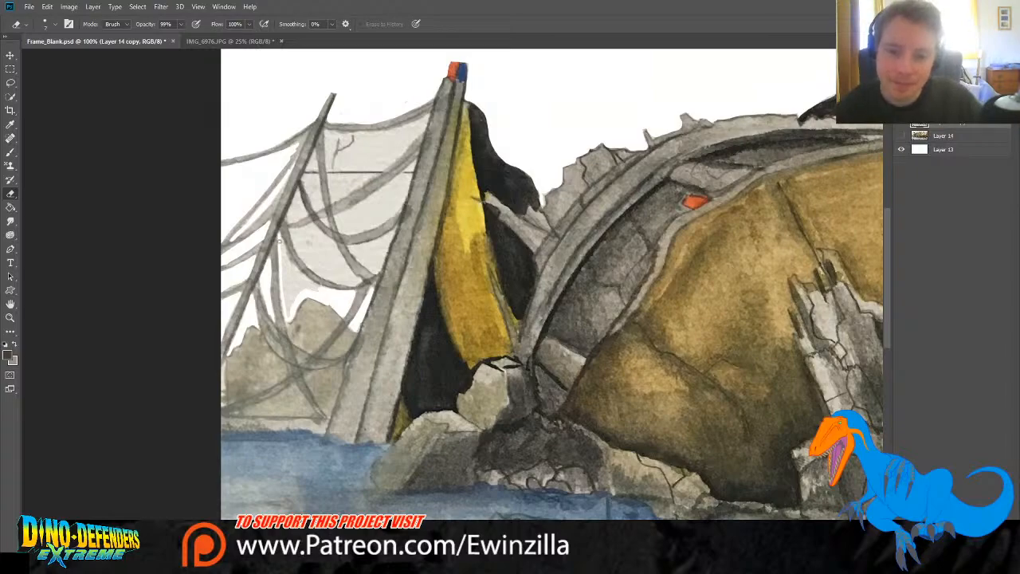
mouse_move(283, 242)
mouse_down()
mouse_move(318, 286)
mouse_move(290, 263)
mouse_move(295, 296)
mouse_move(288, 280)
mouse_up()
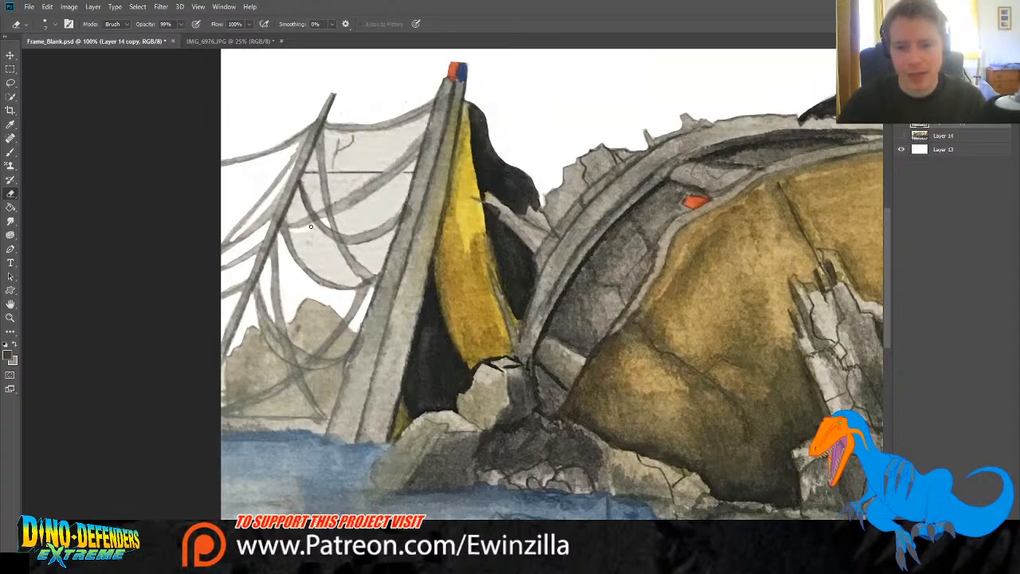
Step: Erase the paper inside the central gap between the curved netting strands and in the narrow gap beside the slanted post
mouse_move(311, 226)
mouse_down()
mouse_move(359, 281)
mouse_move(338, 249)
mouse_up()
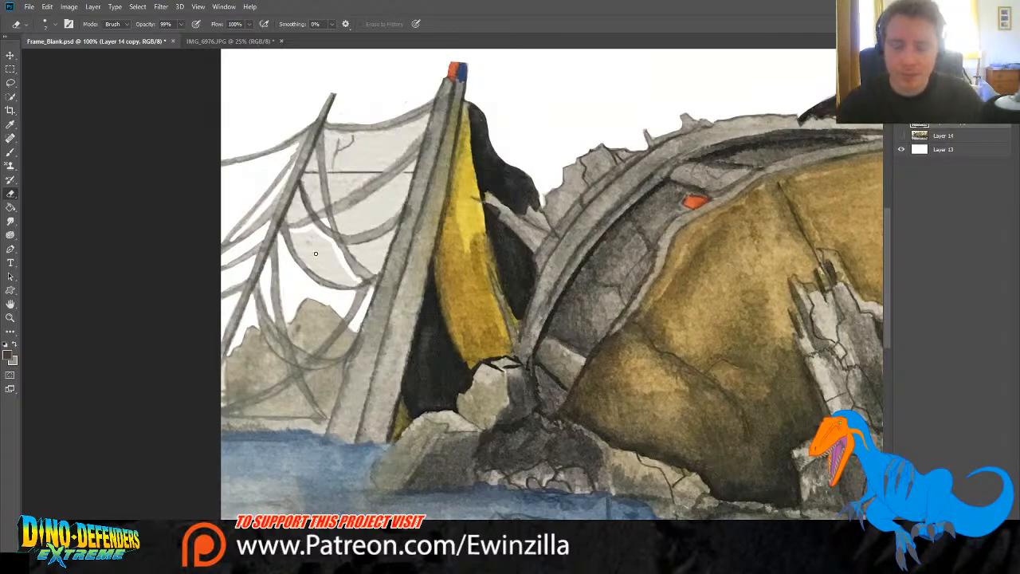
mouse_move(332, 239)
mouse_down()
mouse_move(360, 281)
mouse_move(345, 280)
mouse_move(291, 231)
mouse_move(308, 264)
mouse_move(355, 283)
mouse_move(325, 270)
mouse_move(310, 234)
mouse_move(344, 276)
mouse_move(290, 231)
mouse_move(309, 267)
mouse_move(358, 282)
mouse_move(310, 255)
mouse_move(331, 278)
mouse_move(321, 272)
mouse_move(315, 253)
mouse_move(324, 250)
mouse_move(343, 275)
mouse_move(320, 233)
mouse_move(291, 231)
mouse_move(318, 251)
mouse_up()
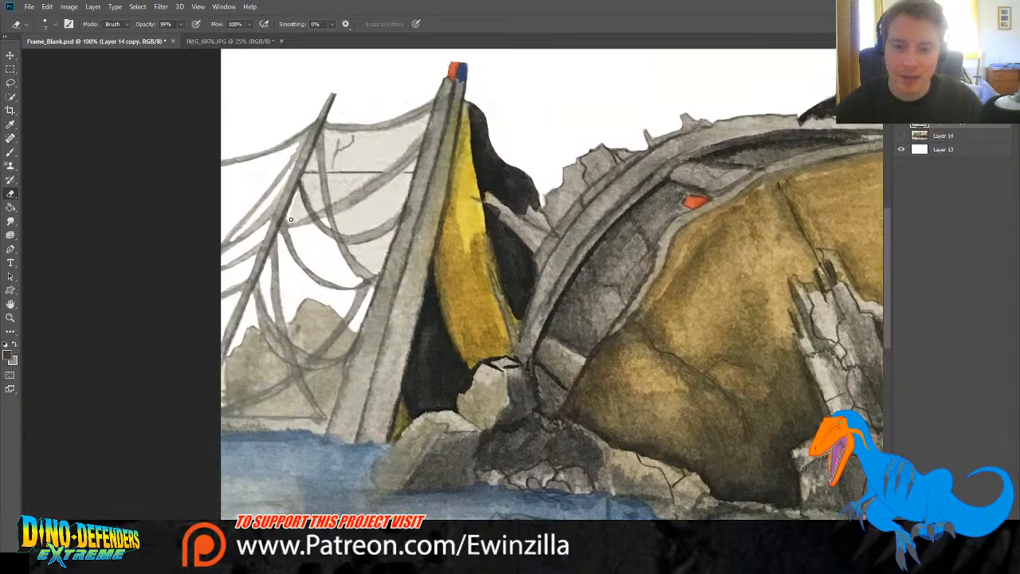
key(ctrl+z)
mouse_move(298, 191)
mouse_down()
mouse_move(289, 216)
mouse_move(301, 217)
mouse_up()
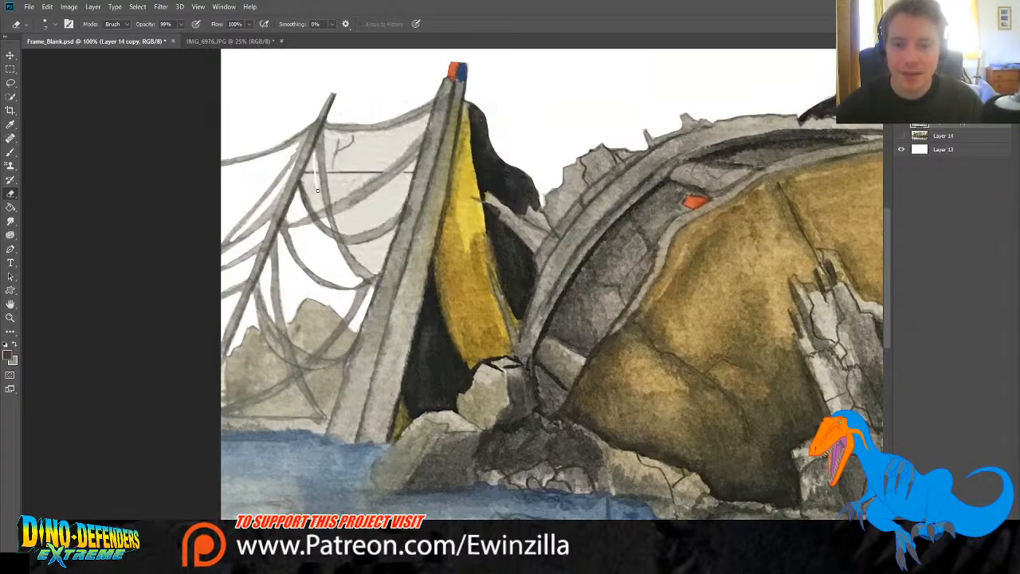
Step: Erase the paper in the narrow gap beside the slanted post and in the lower netting gap next to the leaning tower
mouse_move(314, 206)
mouse_down()
mouse_move(302, 188)
mouse_move(315, 155)
mouse_move(322, 198)
mouse_move(313, 171)
mouse_move(311, 194)
mouse_up()
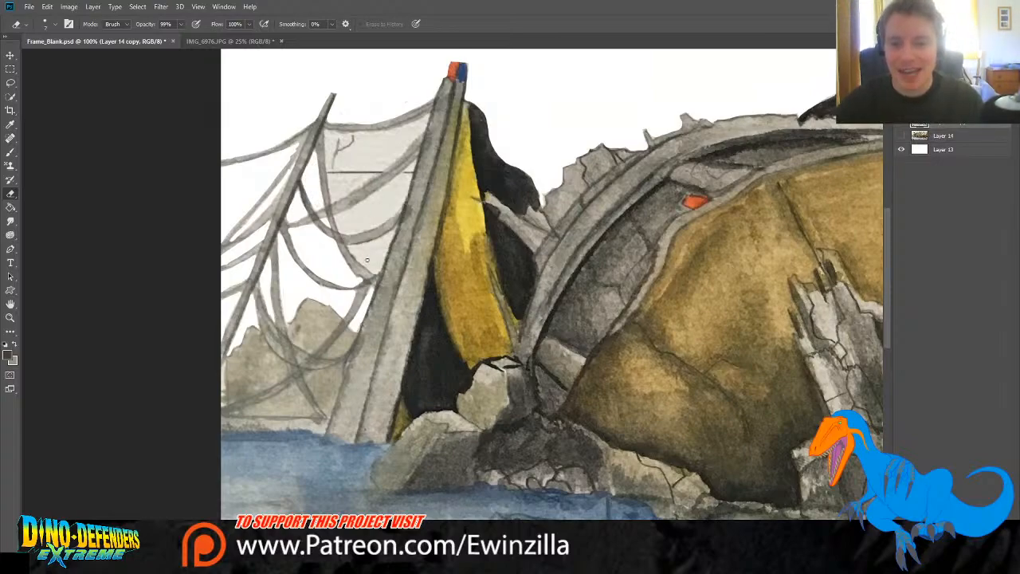
mouse_move(369, 246)
mouse_down()
mouse_move(388, 240)
mouse_move(359, 245)
mouse_move(392, 231)
mouse_up()
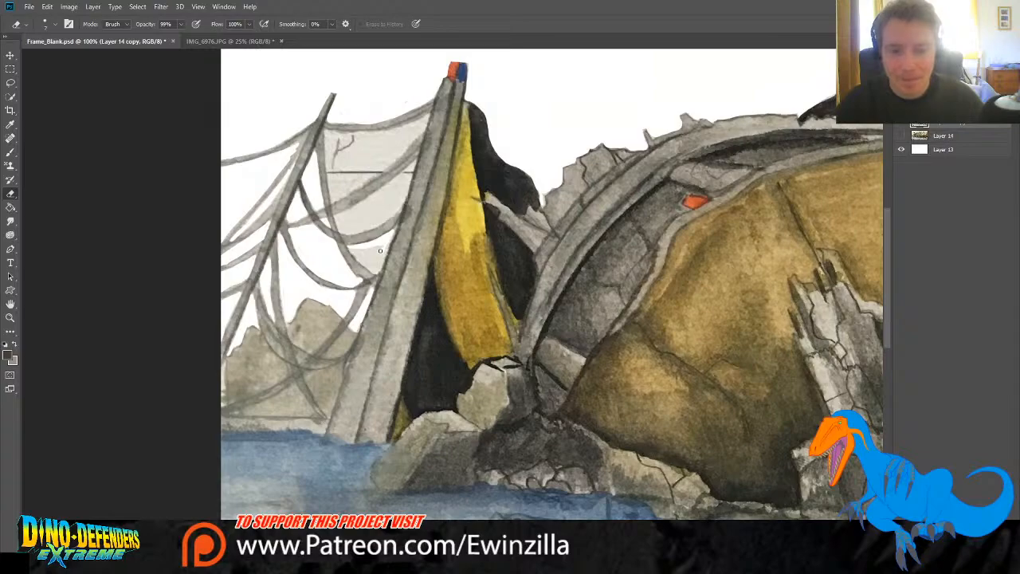
mouse_move(381, 255)
mouse_down()
mouse_move(379, 271)
mouse_move(355, 255)
mouse_up()
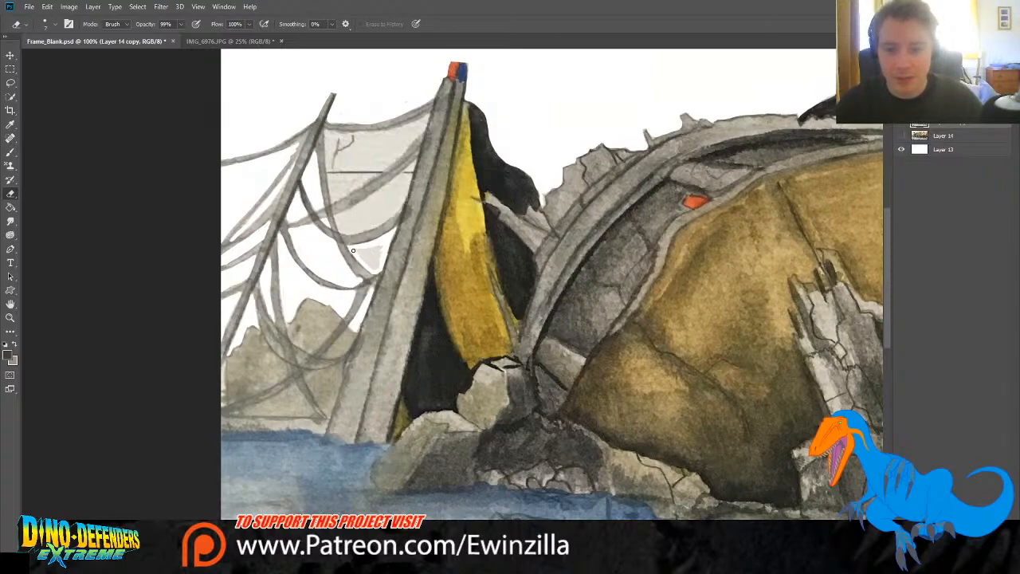
drag(353, 250, 382, 250)
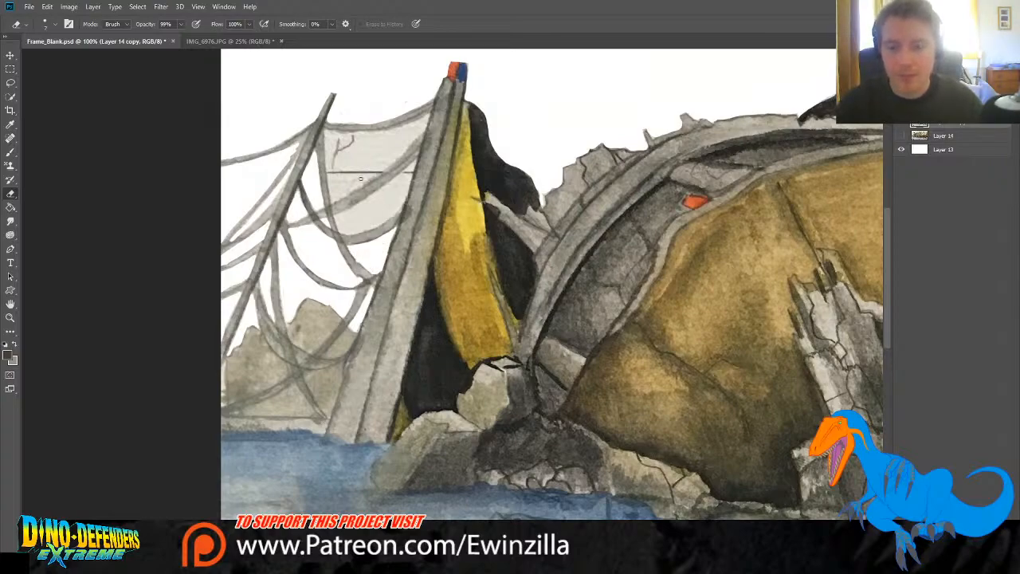
Step: Erase the paper and stray pencil lines from the two upper netting gaps between the slanted post and the leaning tower
mouse_move(336, 218)
mouse_down()
mouse_move(415, 163)
mouse_move(401, 206)
mouse_move(341, 230)
mouse_move(336, 218)
mouse_move(353, 232)
mouse_move(375, 221)
mouse_move(390, 151)
mouse_move(382, 209)
mouse_move(390, 188)
mouse_move(338, 218)
mouse_move(362, 214)
mouse_up()
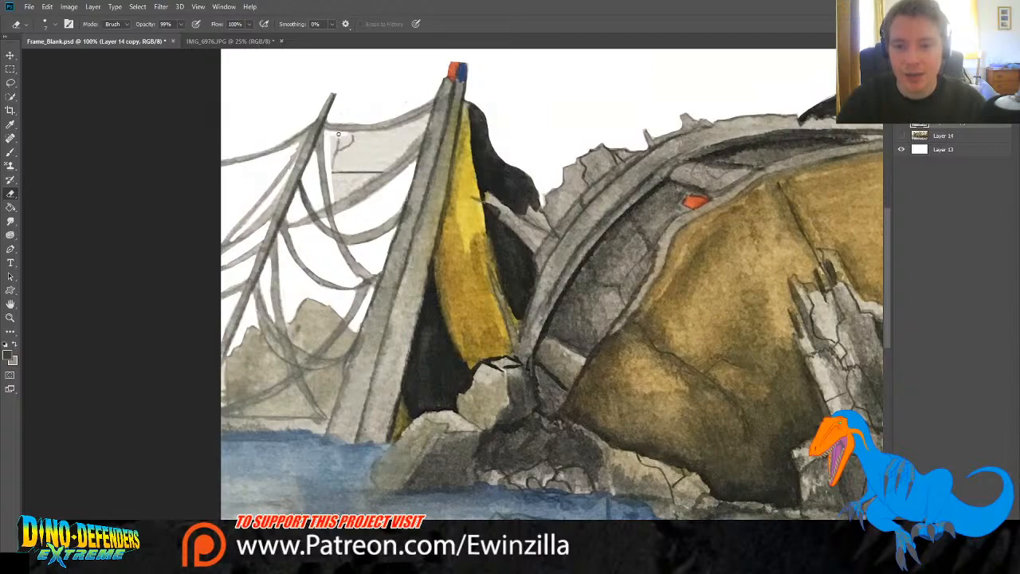
mouse_move(331, 132)
mouse_down()
mouse_move(430, 113)
mouse_move(420, 139)
mouse_move(377, 172)
mouse_move(419, 140)
mouse_up()
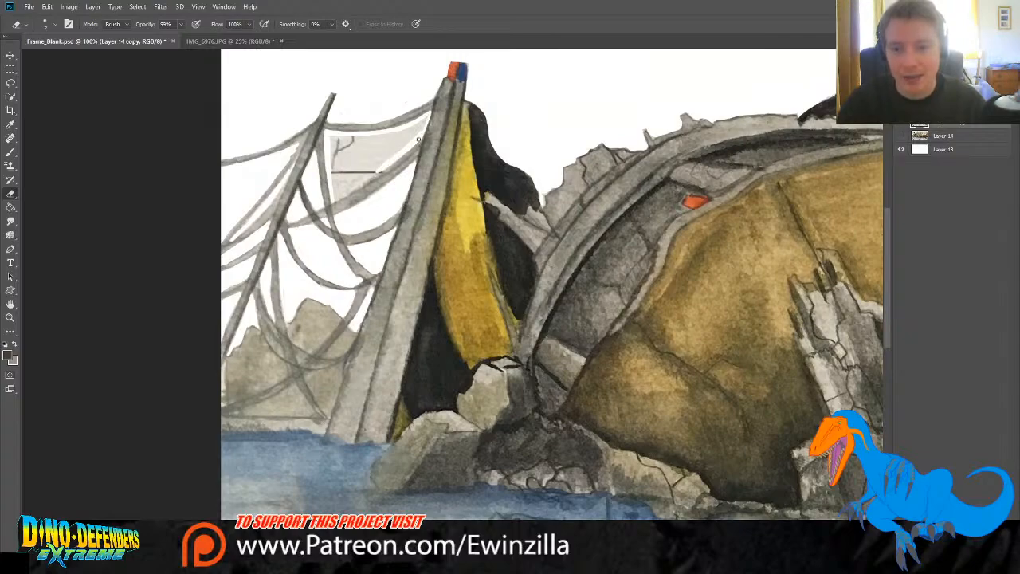
drag(380, 171, 340, 199)
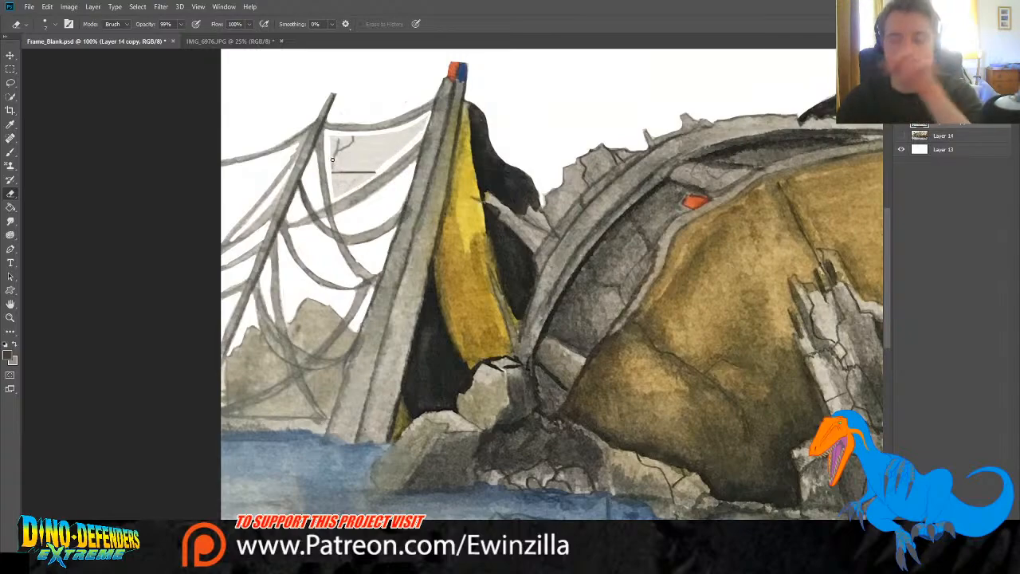
mouse_move(334, 136)
mouse_down()
mouse_move(341, 195)
mouse_move(382, 165)
mouse_move(344, 186)
mouse_move(355, 164)
mouse_move(338, 168)
mouse_move(359, 143)
mouse_move(337, 141)
mouse_move(401, 133)
mouse_move(358, 154)
mouse_move(401, 138)
mouse_move(386, 163)
mouse_move(413, 124)
mouse_up()
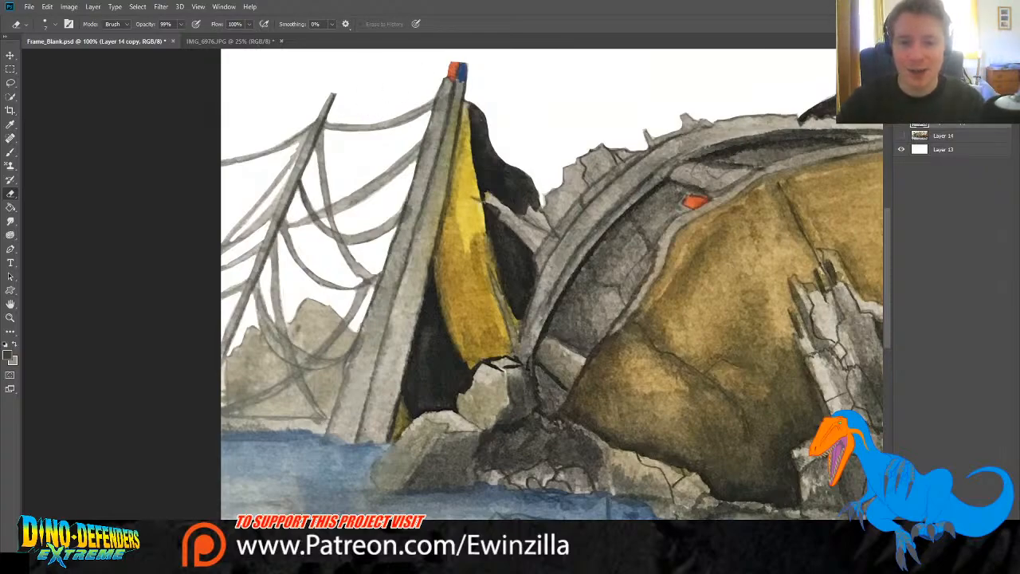
Step: Brush thin dark outlines along the upper netting strands running from the slanted post to the scene's far left edge
key(b)
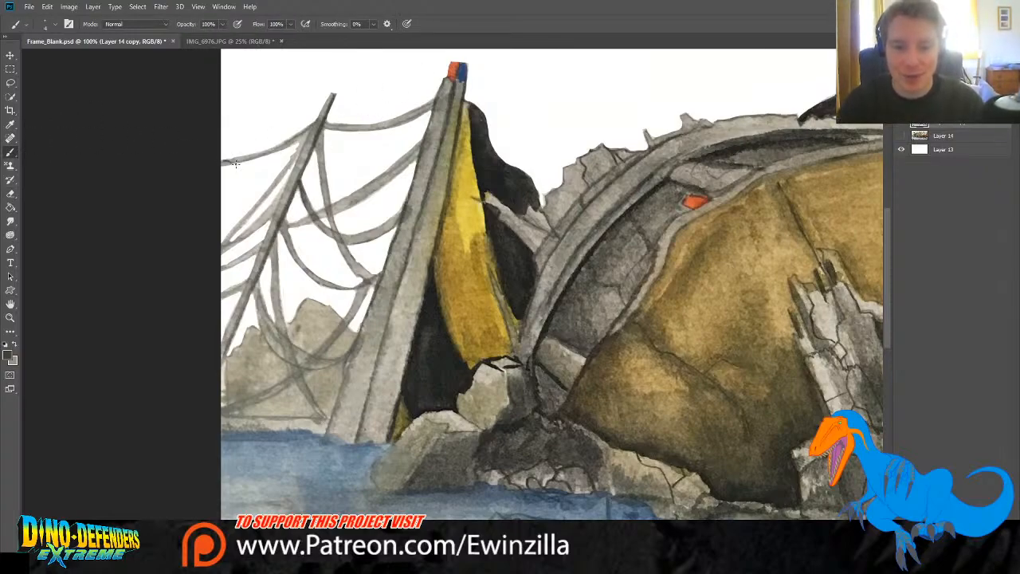
drag(241, 158, 292, 144)
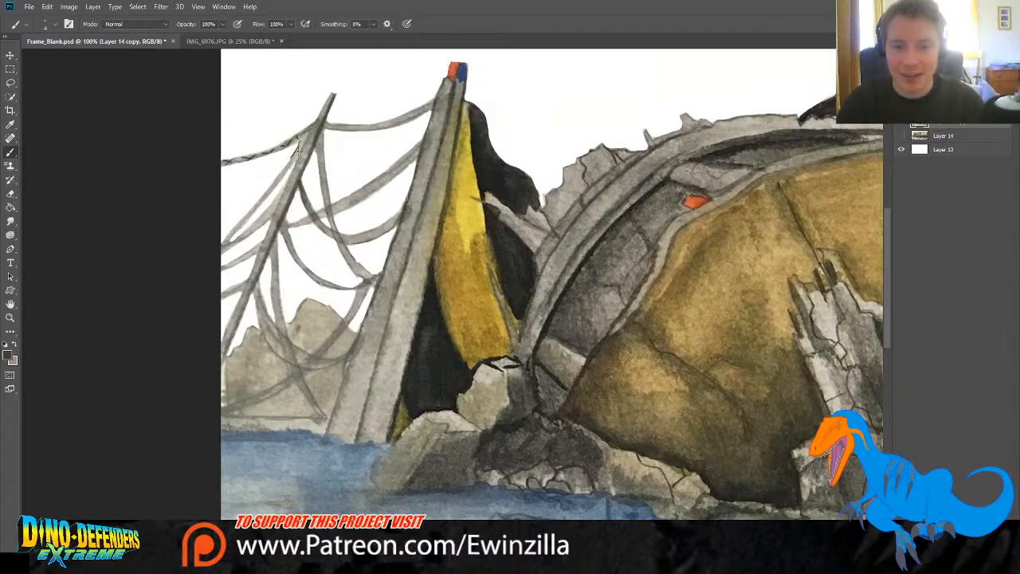
mouse_move(295, 157)
mouse_down()
mouse_move(233, 244)
mouse_move(279, 194)
mouse_move(274, 217)
mouse_move(290, 190)
mouse_up()
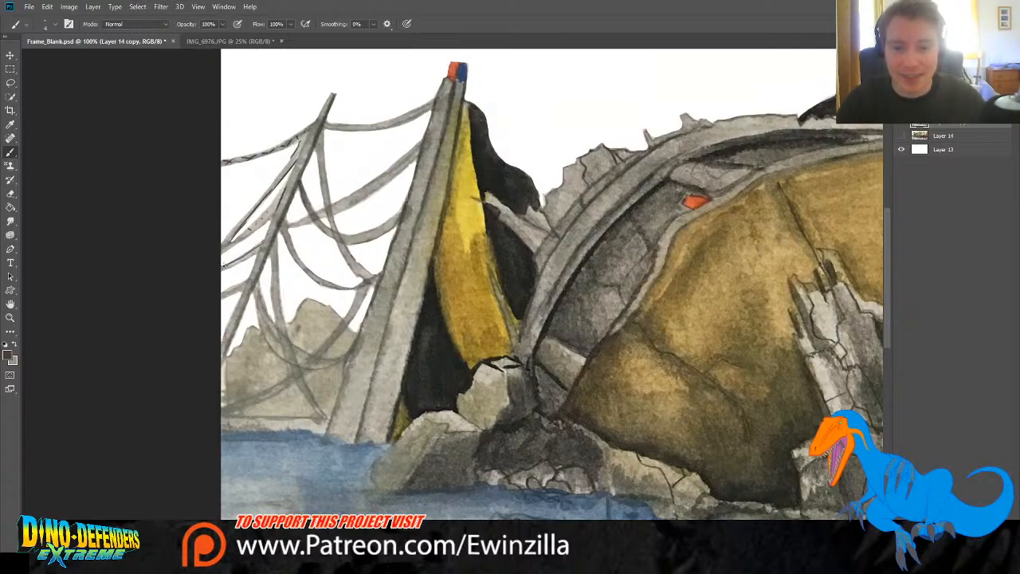
key(ctrl+z)
drag(222, 267, 263, 241)
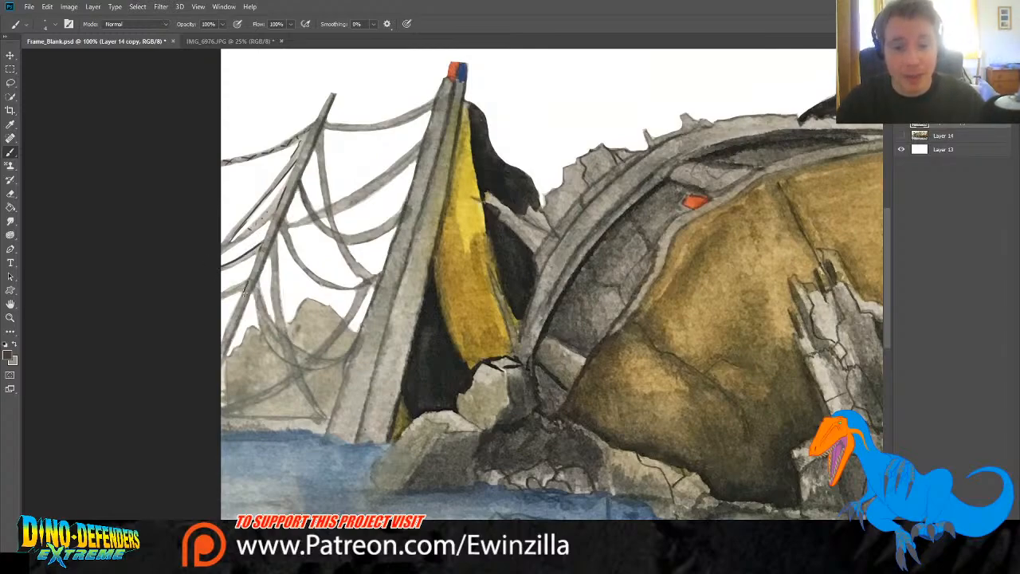
Step: Brush dark outlines along the lowest outer netting strand and the lower part of the slanted post, undoing stray strokes
alt+click(244, 294)
drag(218, 301, 245, 288)
key(ctrl+z)
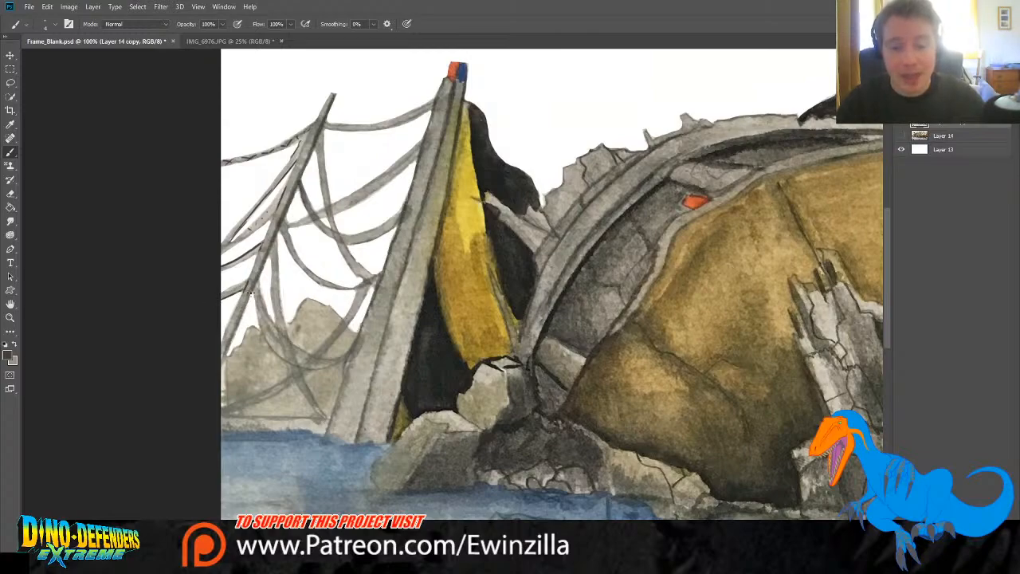
drag(252, 293, 224, 361)
key(ctrl+z)
drag(252, 294, 222, 361)
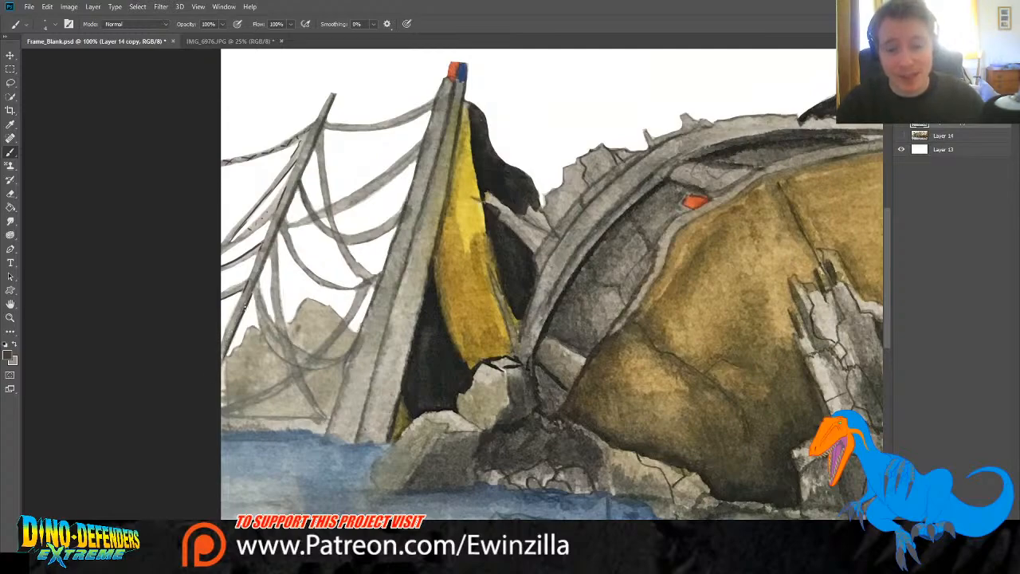
Step: Outline the curved netting strands crossing the pale background rocks with thin dark brush strokes, redoing the misplaced ones
drag(256, 297, 281, 357)
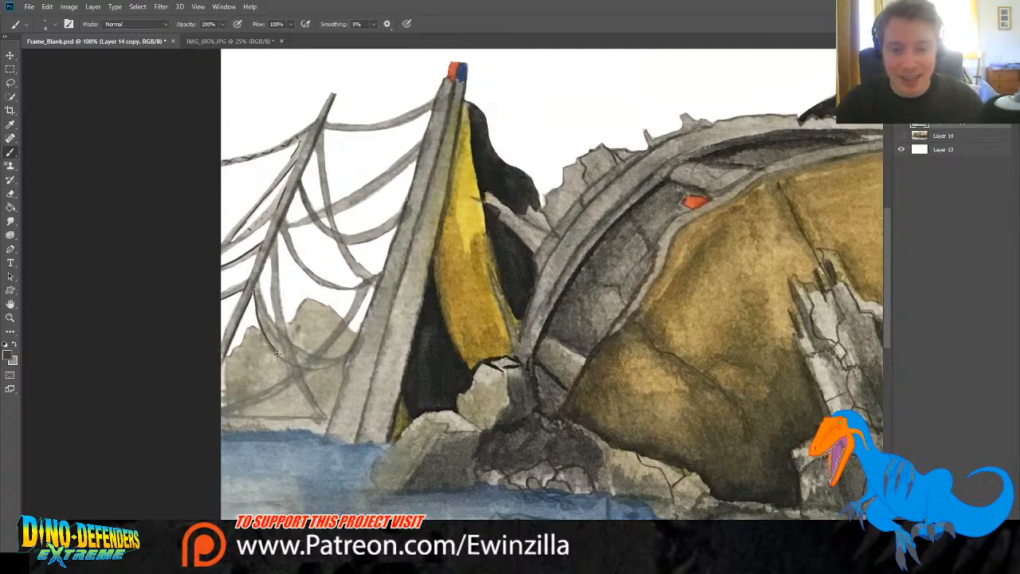
key(ctrl+z)
drag(275, 354, 297, 367)
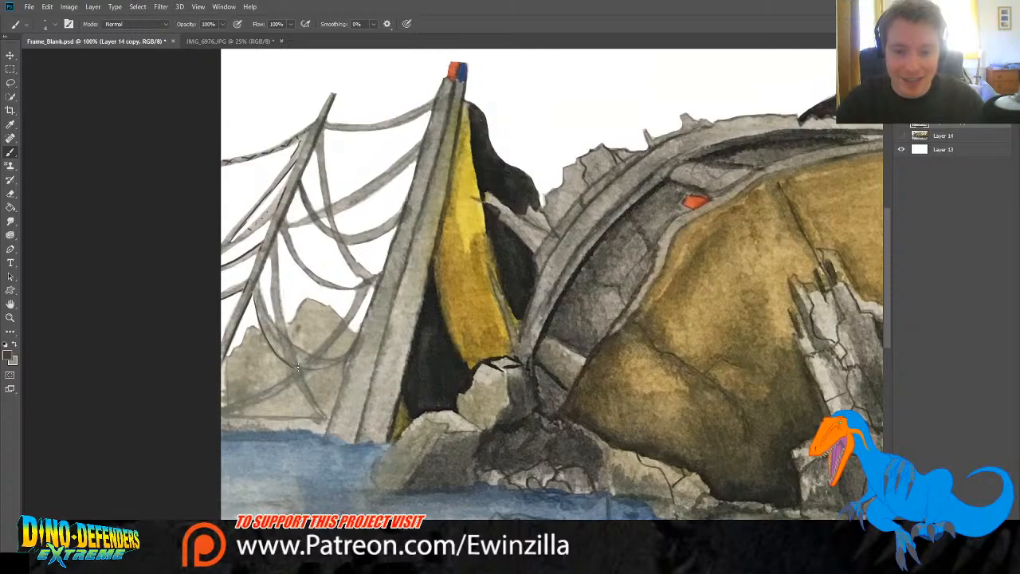
drag(252, 293, 277, 355)
key(ctrl+z)
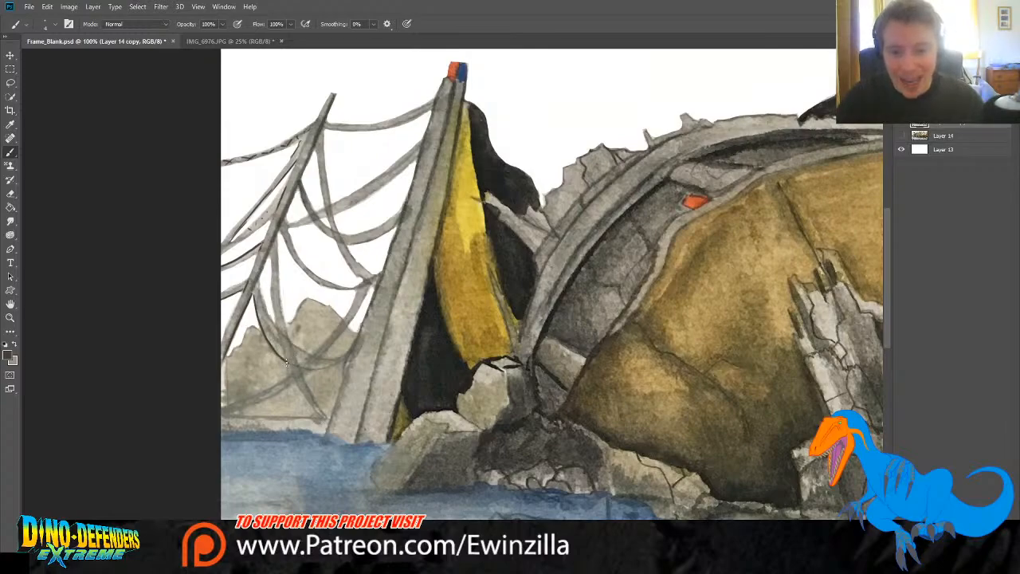
drag(287, 362, 343, 361)
key(ctrl+z)
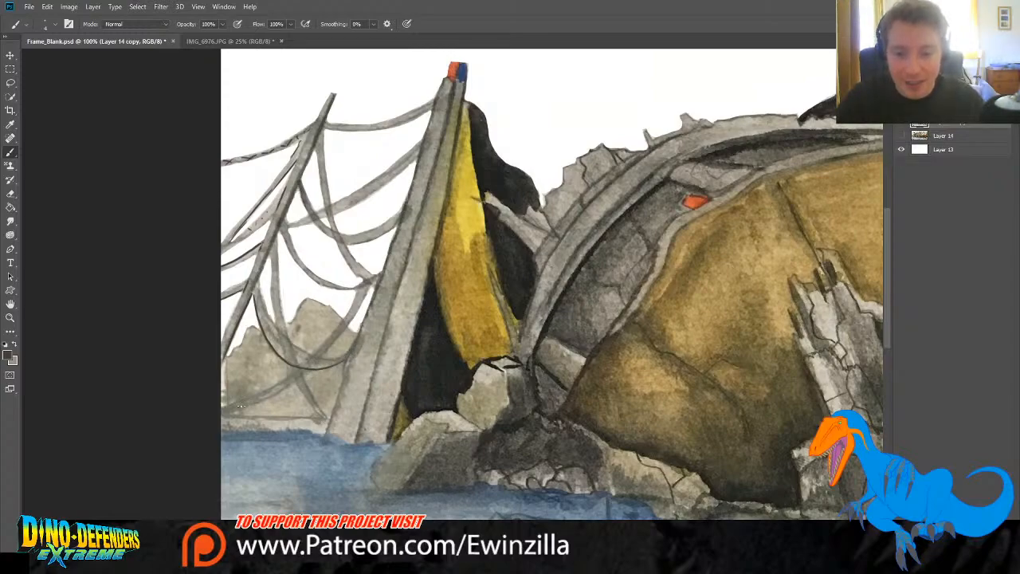
drag(225, 411, 287, 386)
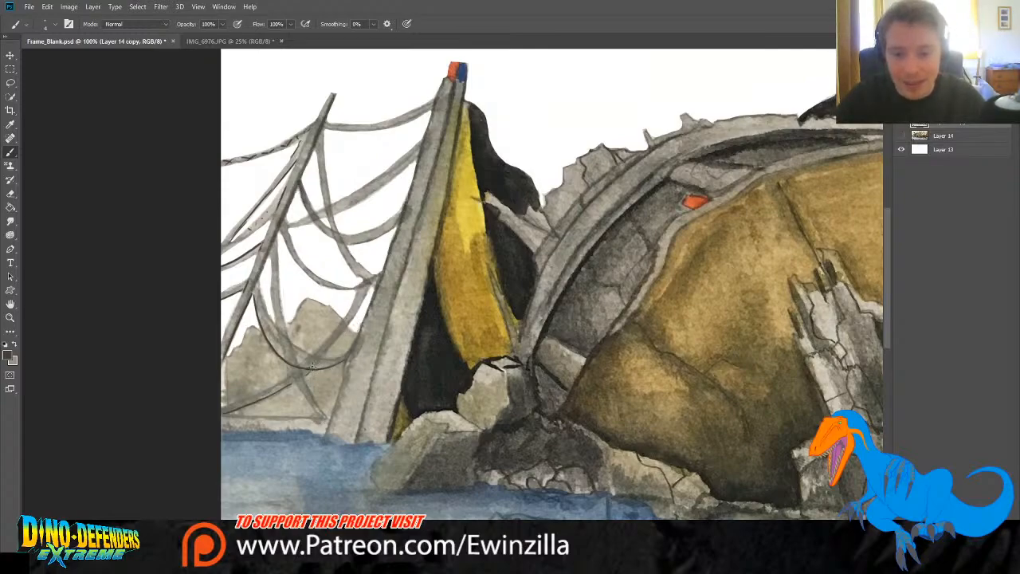
drag(312, 366, 361, 298)
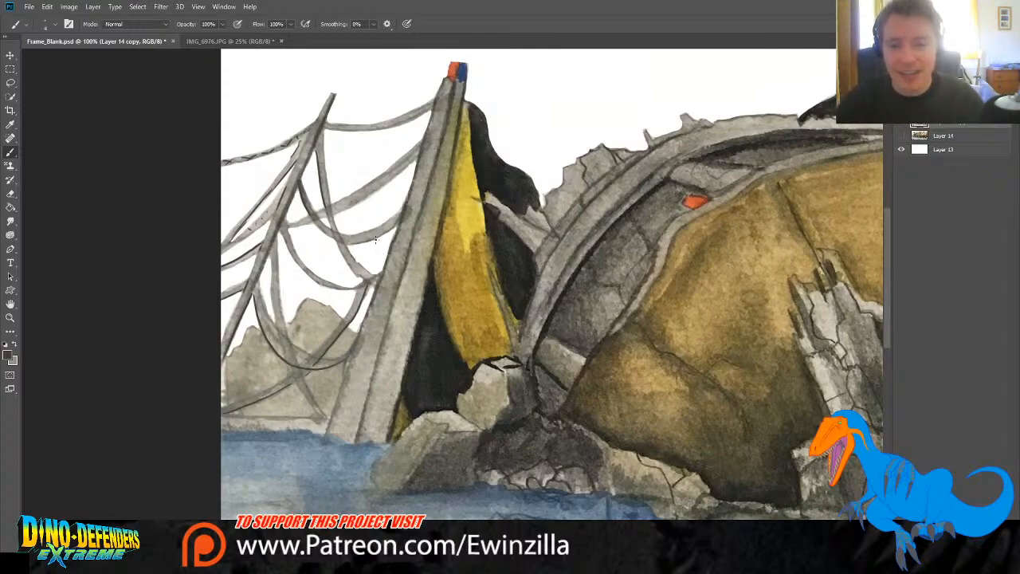
Step: Brush dark edges onto the netting strands hanging between the slanted post and the leaning tower, redoing the topmost strand
drag(322, 219, 329, 218)
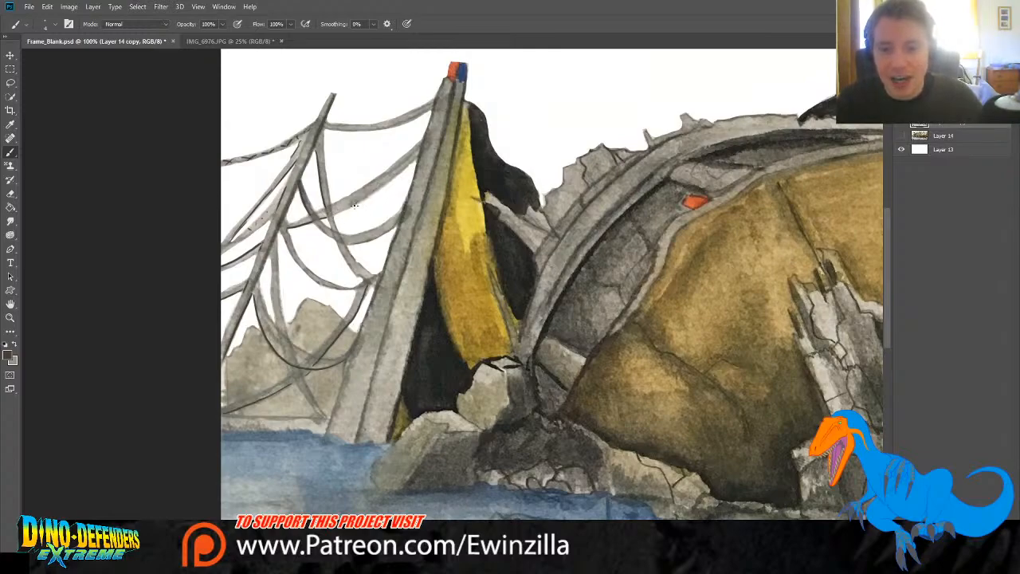
drag(354, 206, 422, 153)
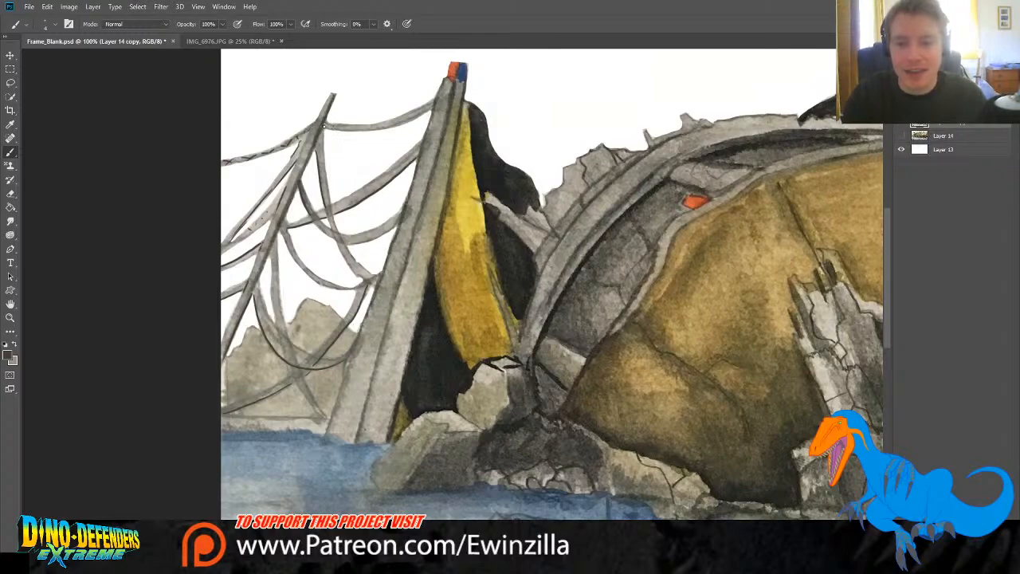
mouse_move(327, 127)
mouse_down()
mouse_move(381, 130)
mouse_move(430, 114)
mouse_up()
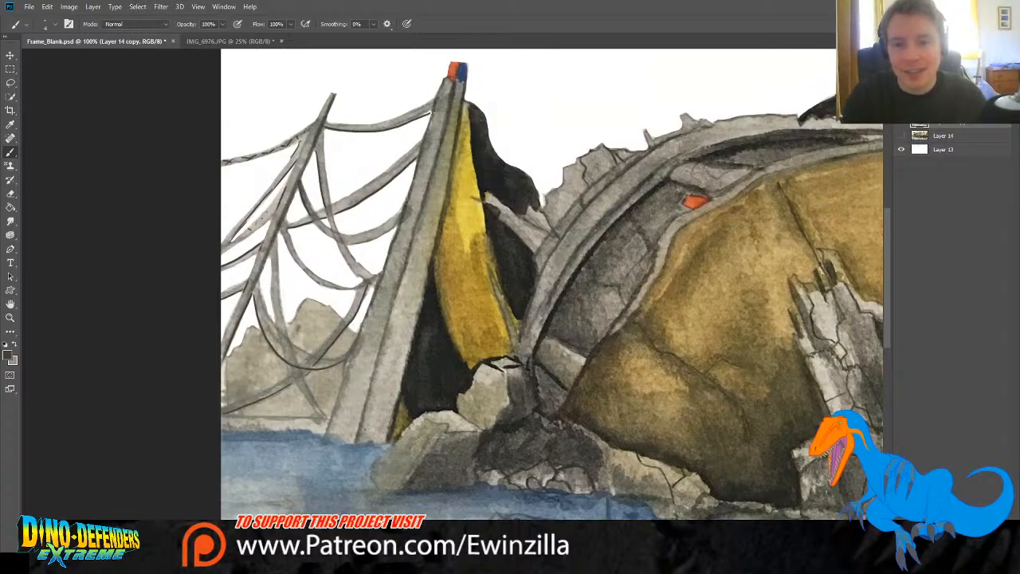
key(ctrl+z)
mouse_move(325, 125)
mouse_down()
mouse_move(378, 129)
mouse_move(434, 109)
mouse_up()
key(ctrl+z)
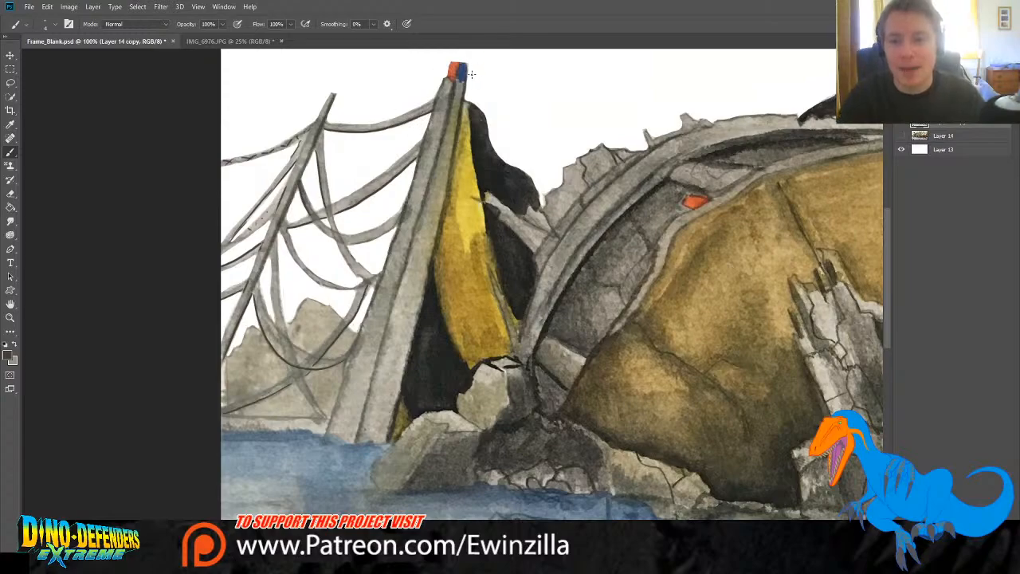
Step: Smudge the leaning tower's tip and its red and blue cap to clean up their edges
click(10, 221)
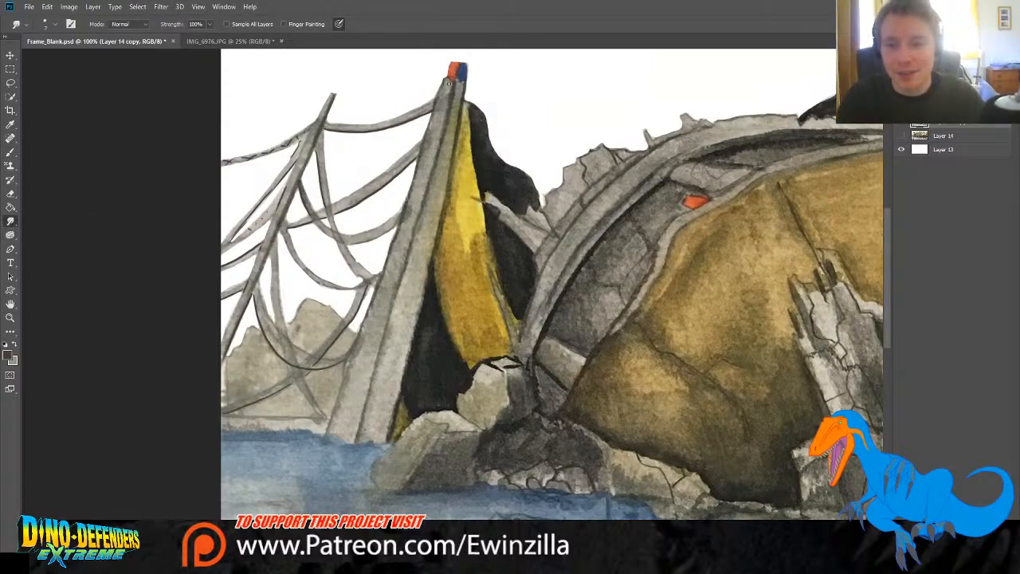
drag(451, 84, 455, 84)
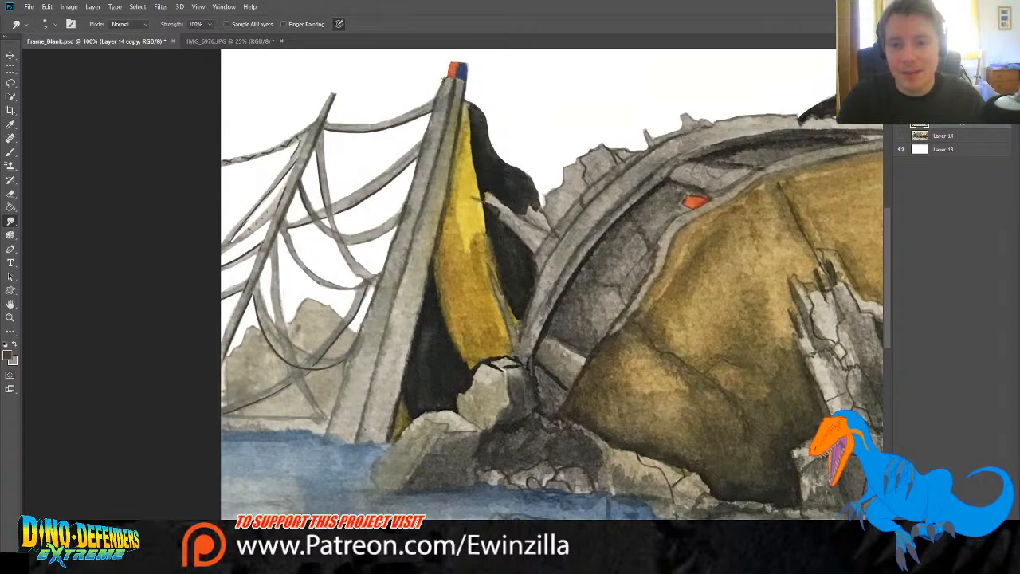
mouse_move(443, 81)
mouse_down()
mouse_move(433, 103)
mouse_move(467, 77)
mouse_up()
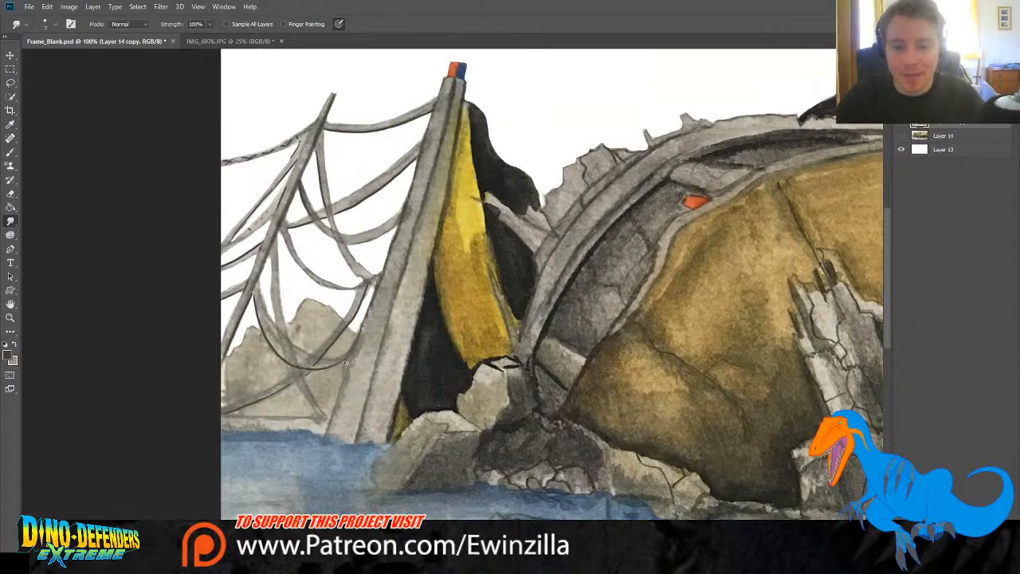
Step: Smudge the lower outer edge of the leaning tower and pull thin dark crack lines across its base
mouse_move(349, 360)
mouse_down()
mouse_move(326, 427)
mouse_move(348, 366)
mouse_move(330, 422)
mouse_up()
mouse_move(339, 383)
mouse_down()
mouse_move(325, 428)
mouse_move(330, 413)
mouse_up()
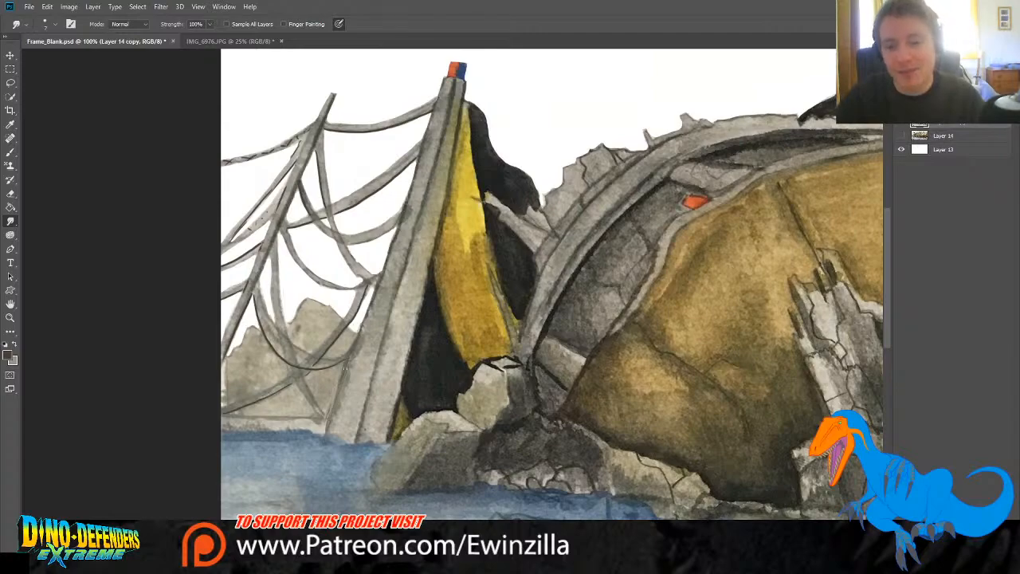
drag(355, 358, 364, 408)
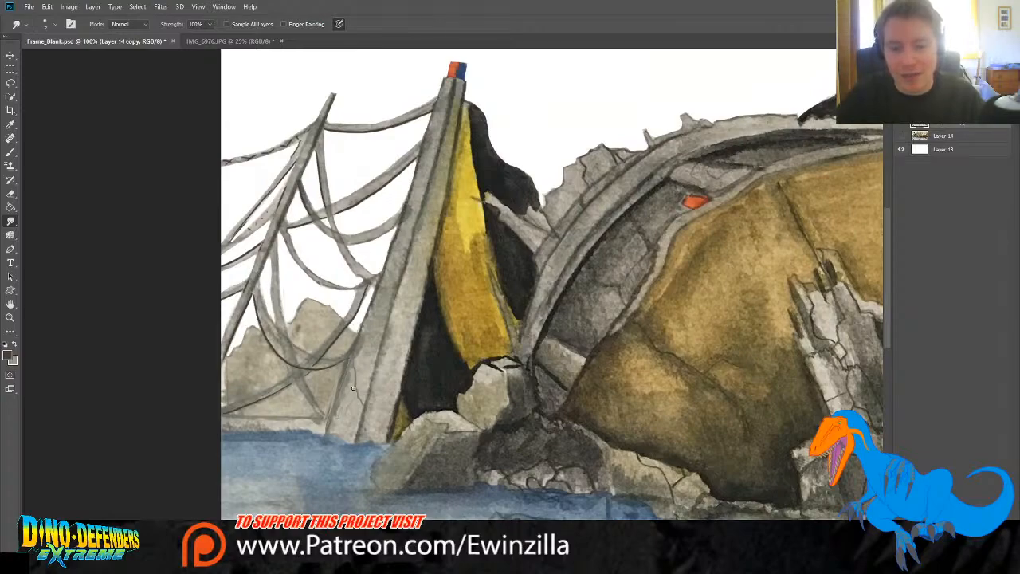
mouse_move(354, 388)
mouse_down()
mouse_move(330, 427)
mouse_move(355, 389)
mouse_move(347, 441)
mouse_up()
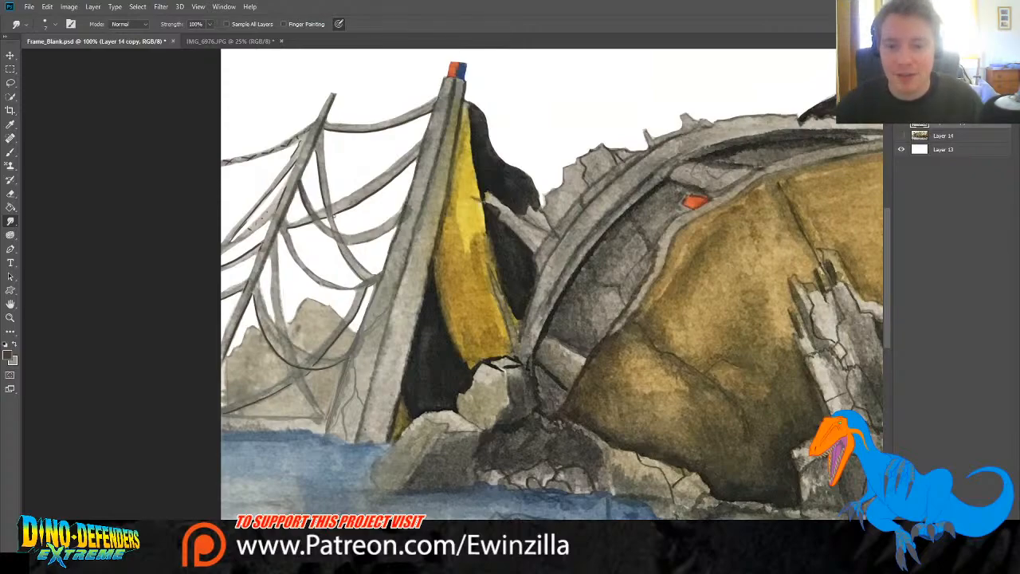
Step: Smudge along the netting strands on both sides of the slanted post to smooth their edges and shading
drag(334, 215, 341, 237)
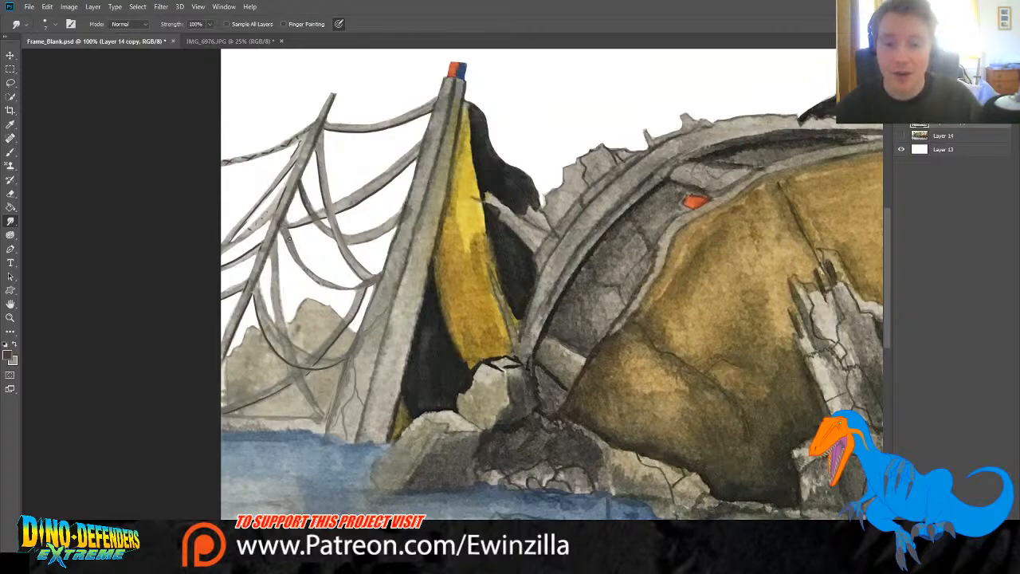
drag(289, 239, 326, 281)
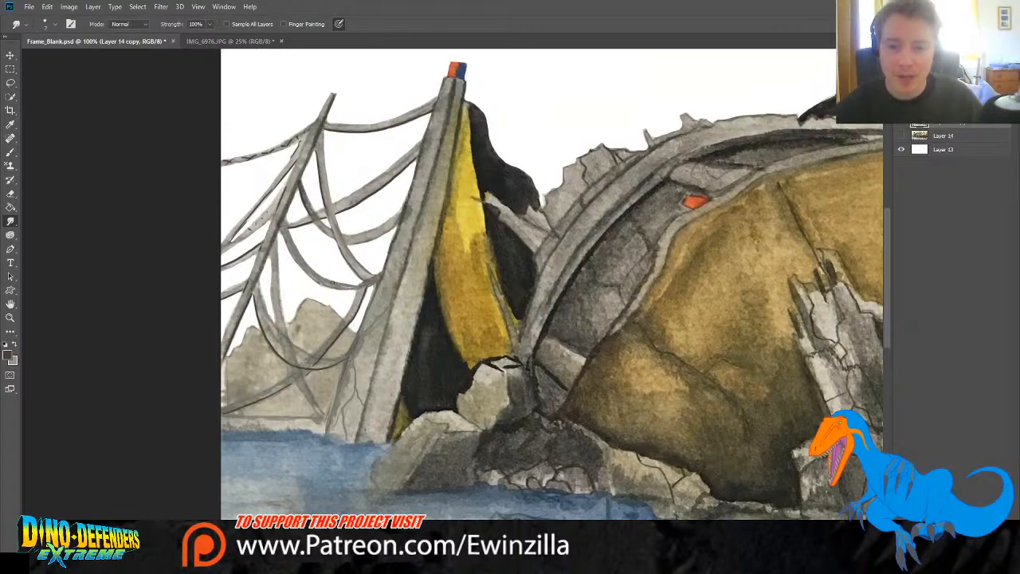
drag(348, 286, 369, 280)
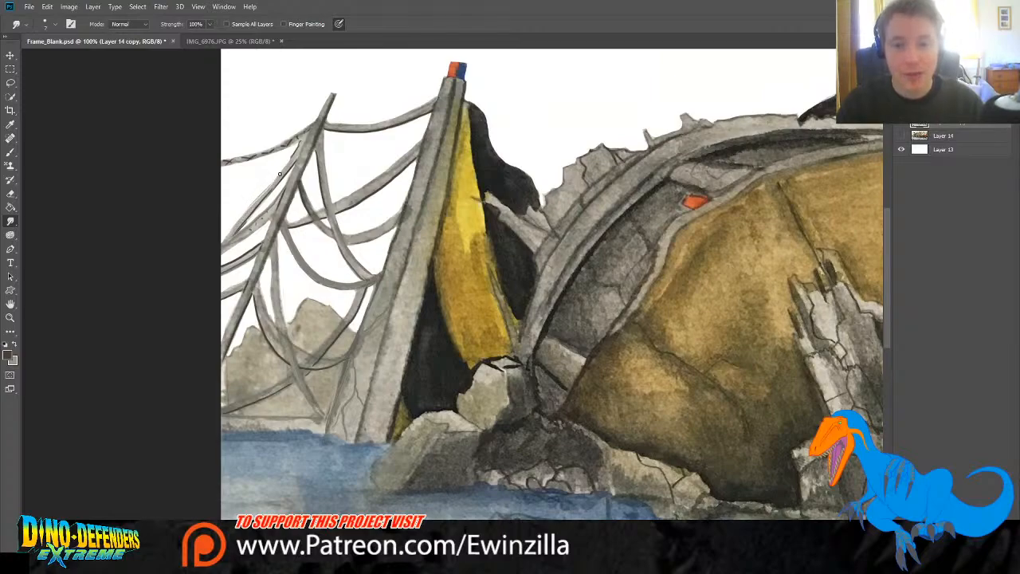
drag(280, 174, 226, 231)
drag(258, 198, 226, 234)
drag(285, 169, 212, 245)
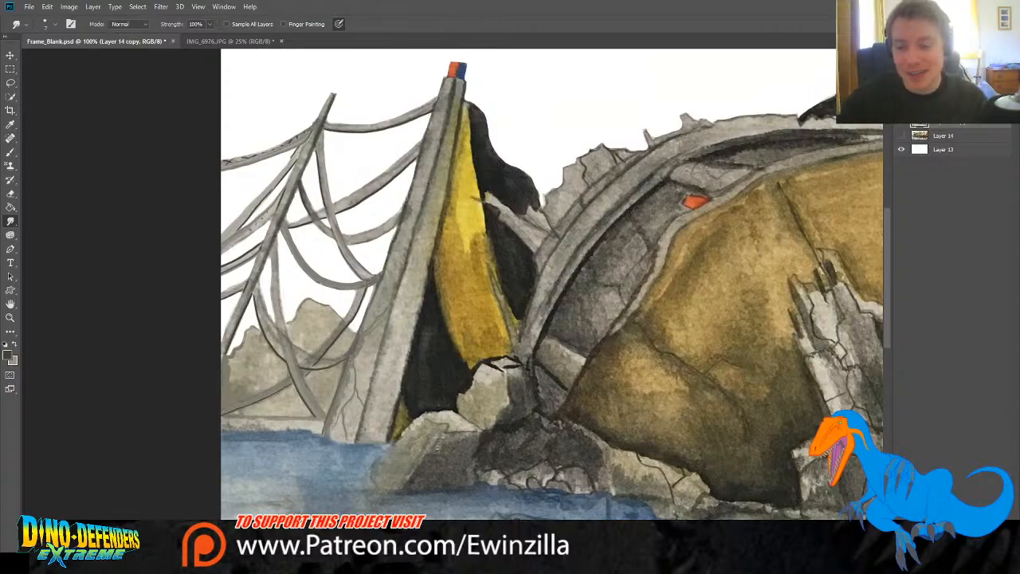
Step: Smudge the edges of the grey rock at the leaning tower's foot into cleaner, straighter facets
mouse_move(409, 478)
mouse_down()
mouse_move(445, 436)
mouse_move(456, 438)
mouse_move(438, 440)
mouse_move(479, 434)
mouse_up()
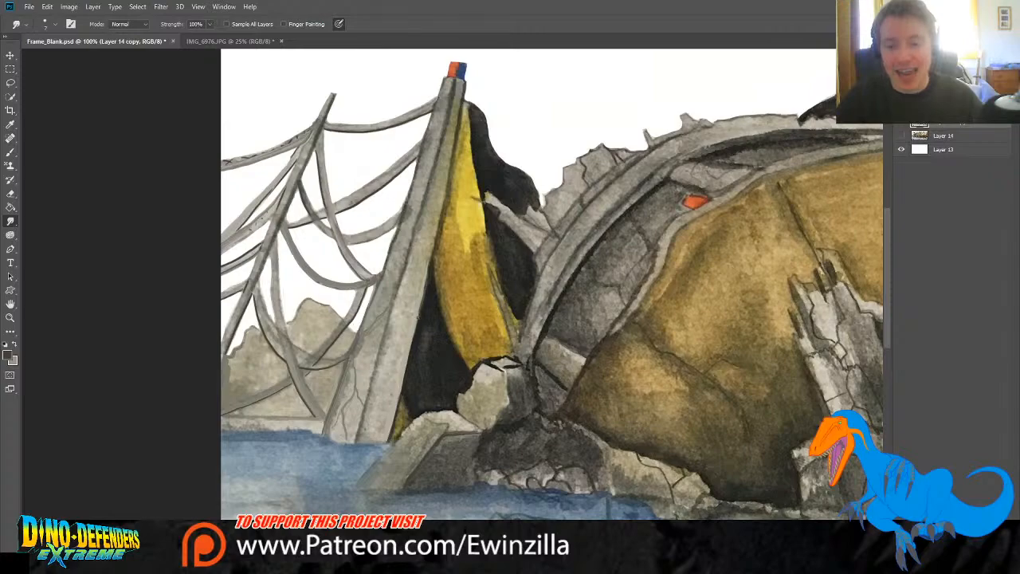
Step: Smudge along the leaning tower's netting-side edge from its lower part up to the upper netting strands to straighten it
mouse_move(416, 319)
mouse_down()
mouse_move(428, 272)
mouse_move(428, 286)
mouse_up()
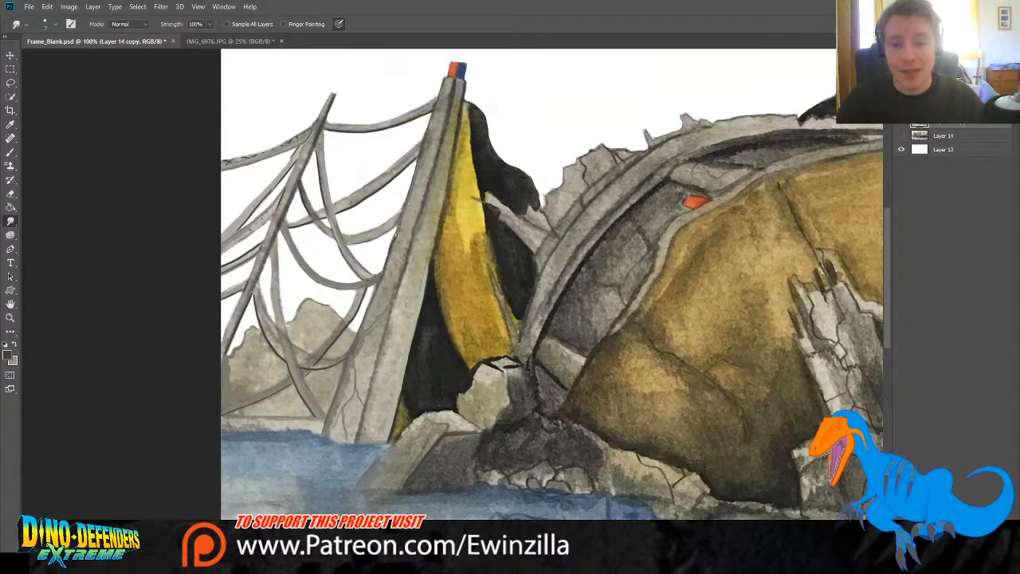
drag(394, 237, 388, 264)
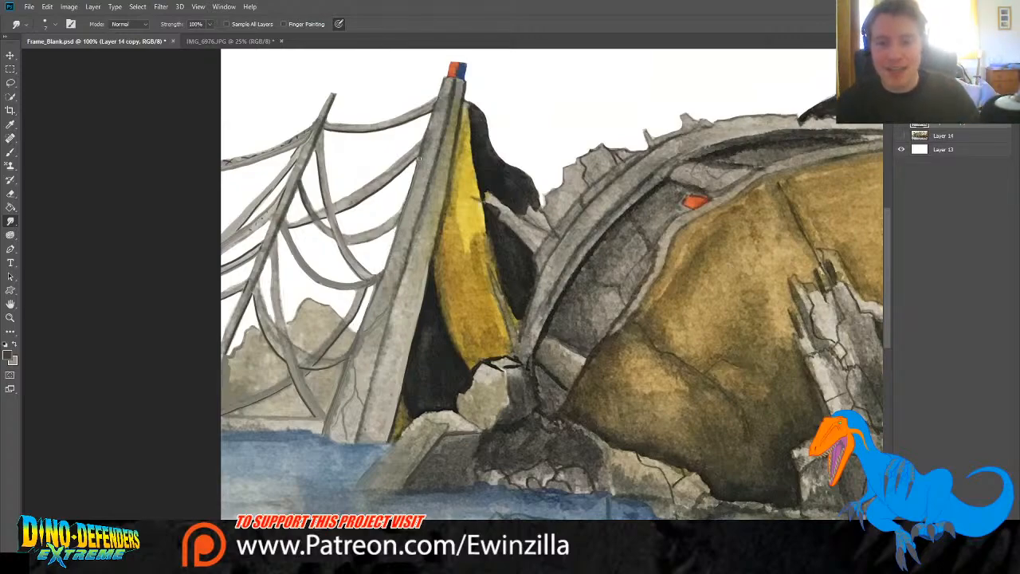
drag(419, 159, 407, 199)
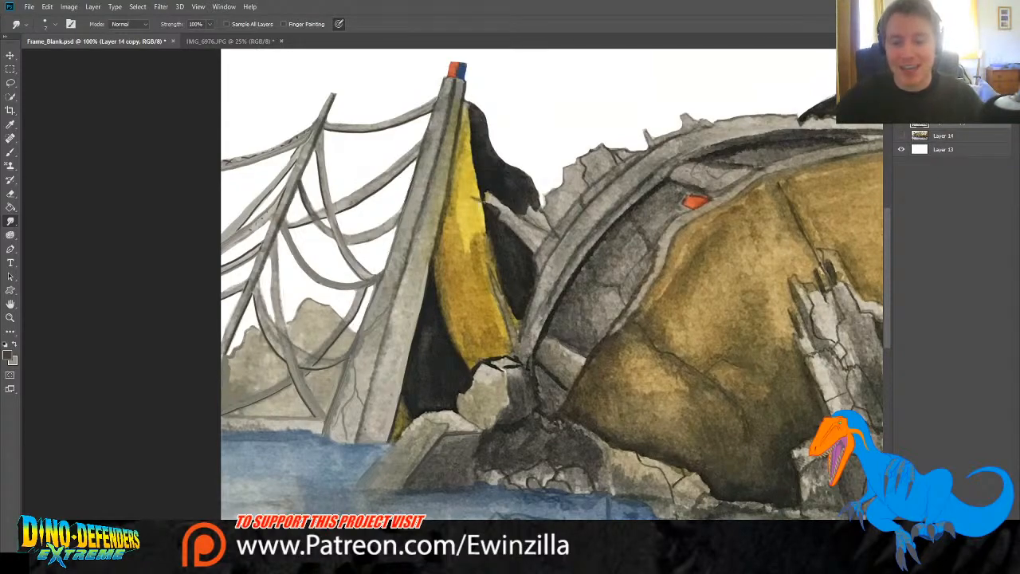
Step: Smudge the dark crevice on top of the arched structure and its curved rim's lower end down to the rocks into clean lines
scroll(452, 285, right, 10)
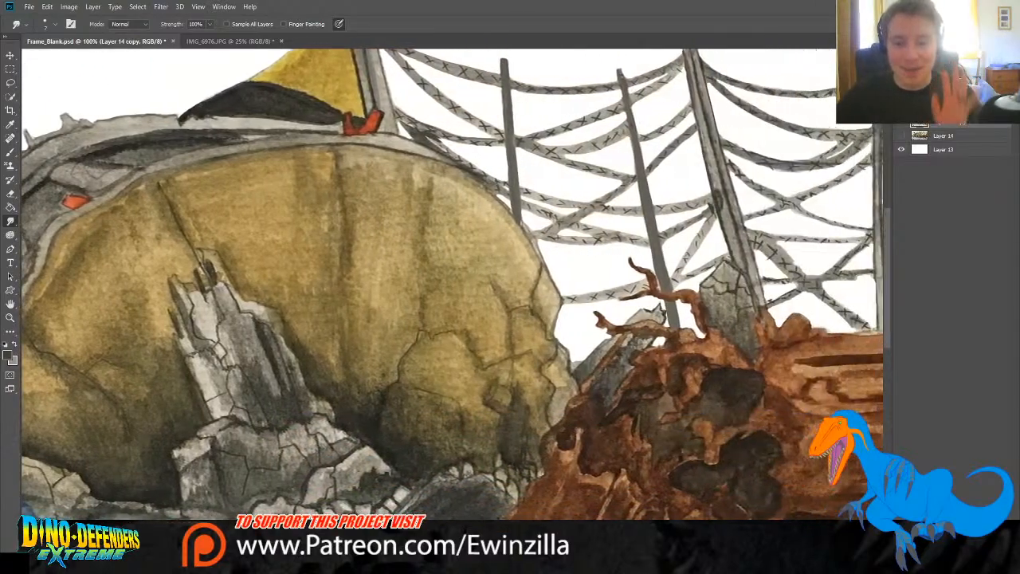
scroll(452, 284, right, 3)
scroll(451, 285, left, 2)
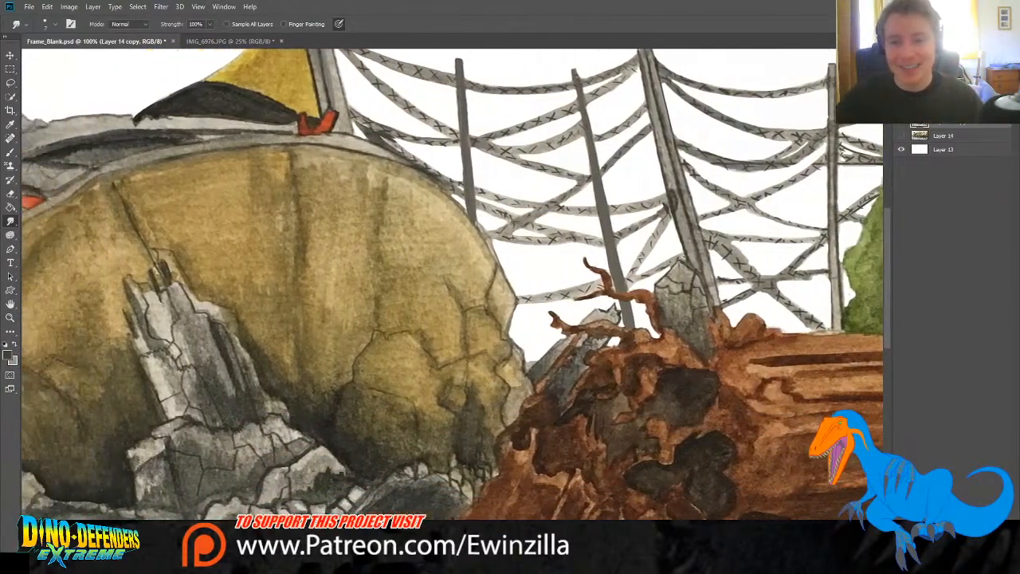
scroll(452, 285, left, 5)
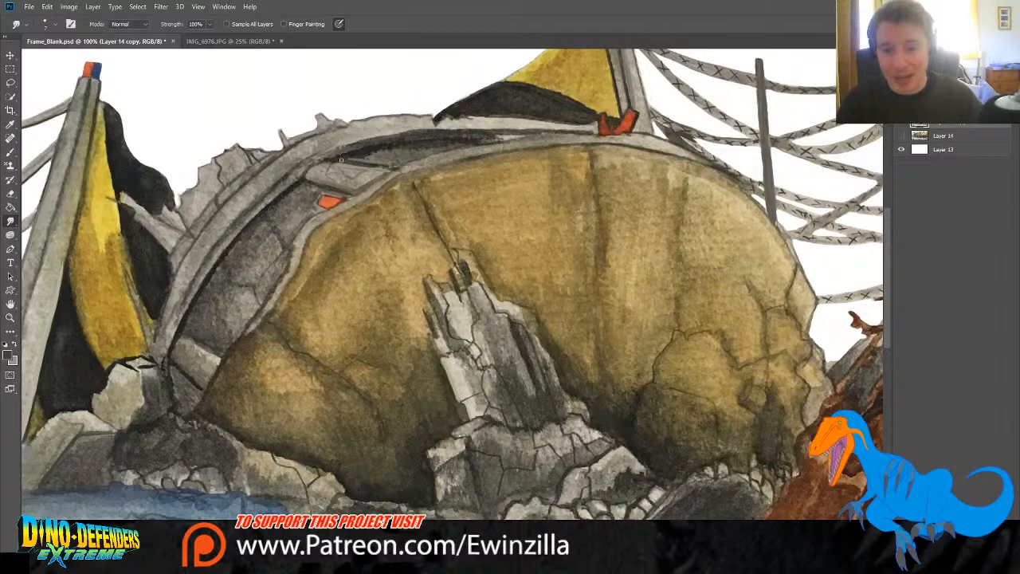
mouse_move(348, 161)
mouse_down()
mouse_move(397, 168)
mouse_move(361, 165)
mouse_move(411, 143)
mouse_move(349, 160)
mouse_move(420, 149)
mouse_up()
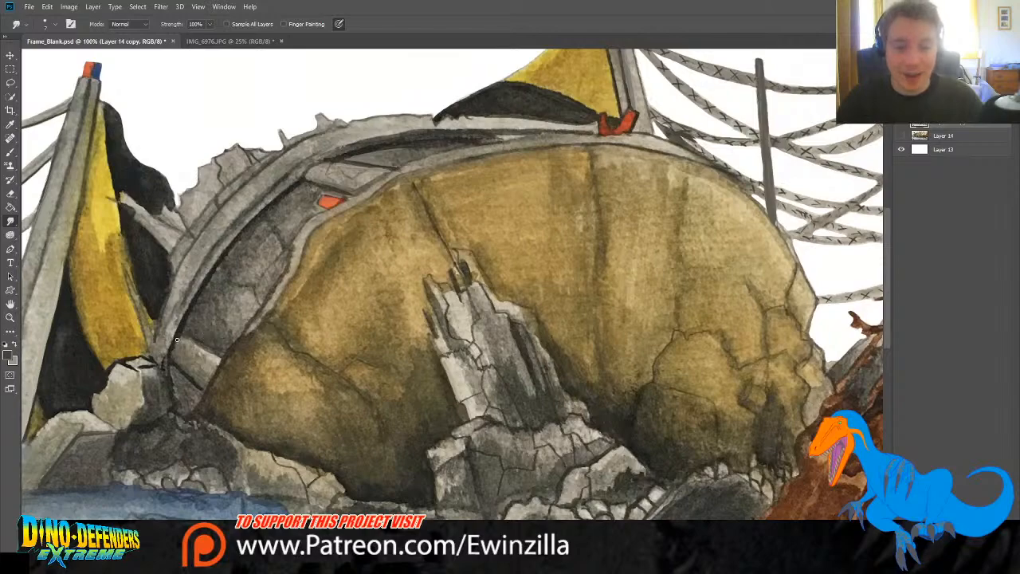
drag(176, 340, 169, 378)
drag(173, 340, 167, 382)
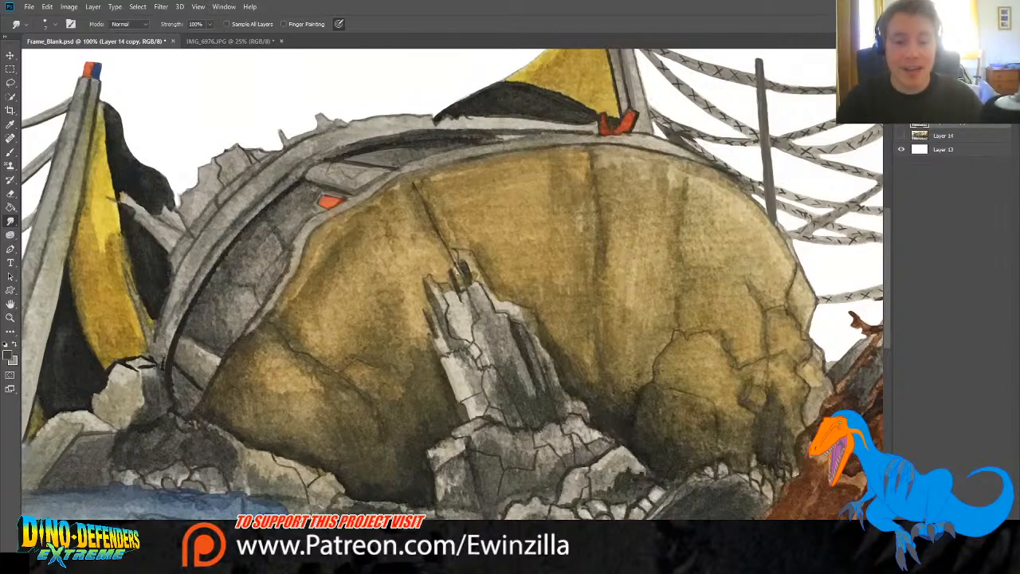
drag(180, 268, 162, 342)
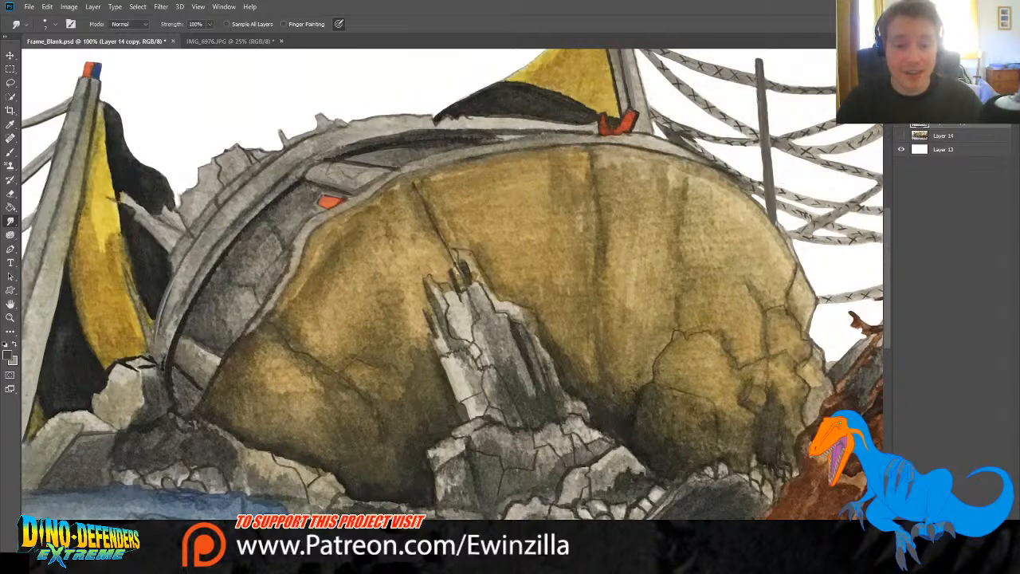
drag(173, 281, 156, 348)
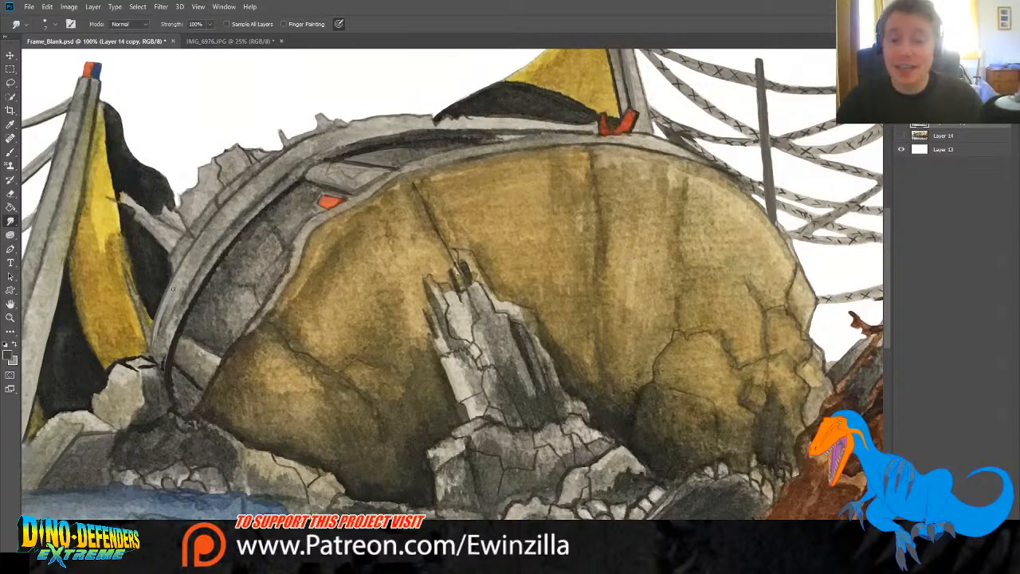
drag(166, 304, 152, 352)
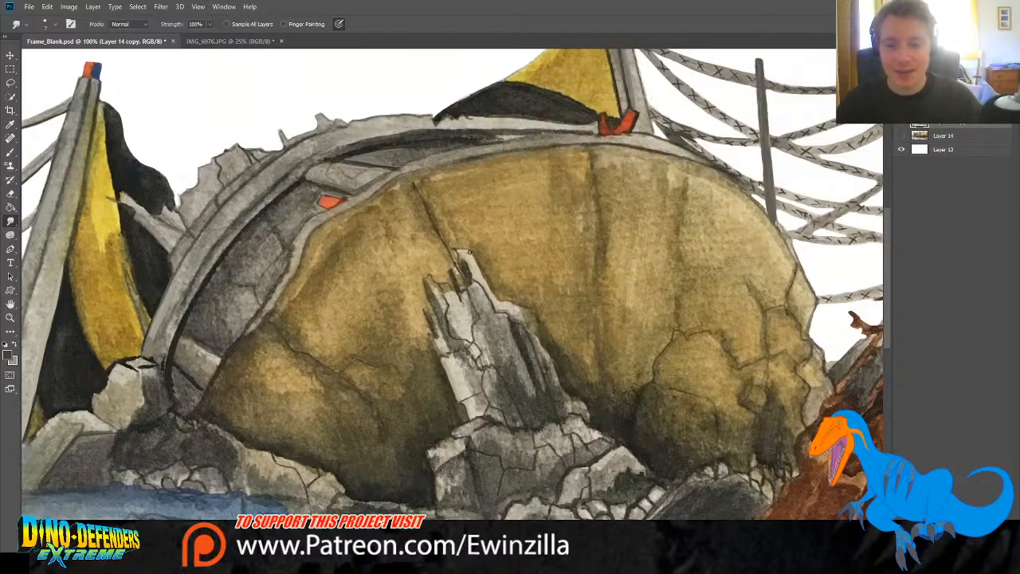
Step: Smudge the jagged grey rock spire's tip and edges, and pull thin dark cracks across the lower flank of the ochre dome
drag(463, 252, 468, 266)
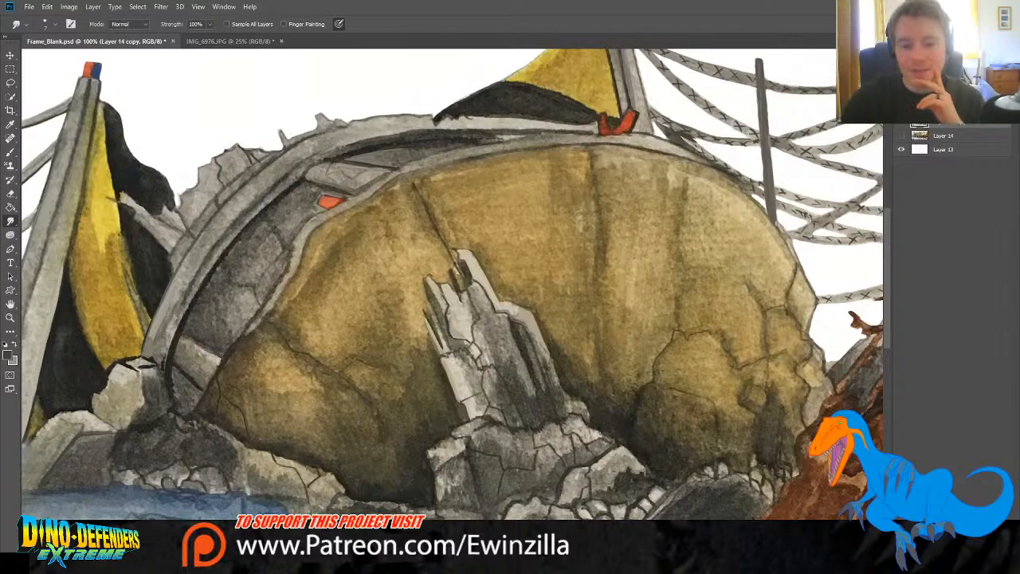
mouse_move(275, 445)
mouse_down()
mouse_move(235, 348)
mouse_move(265, 386)
mouse_move(264, 324)
mouse_up()
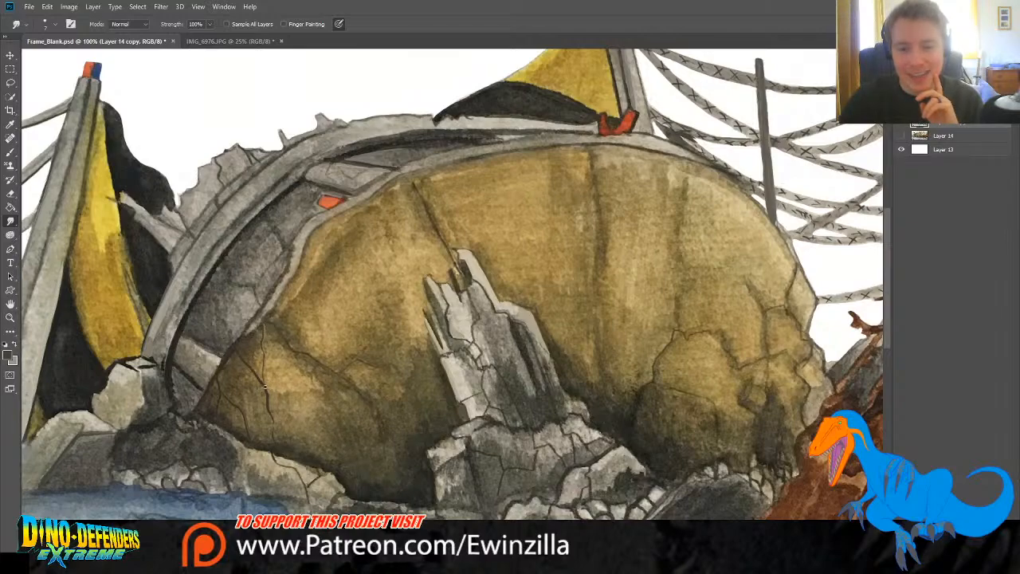
drag(265, 386, 263, 346)
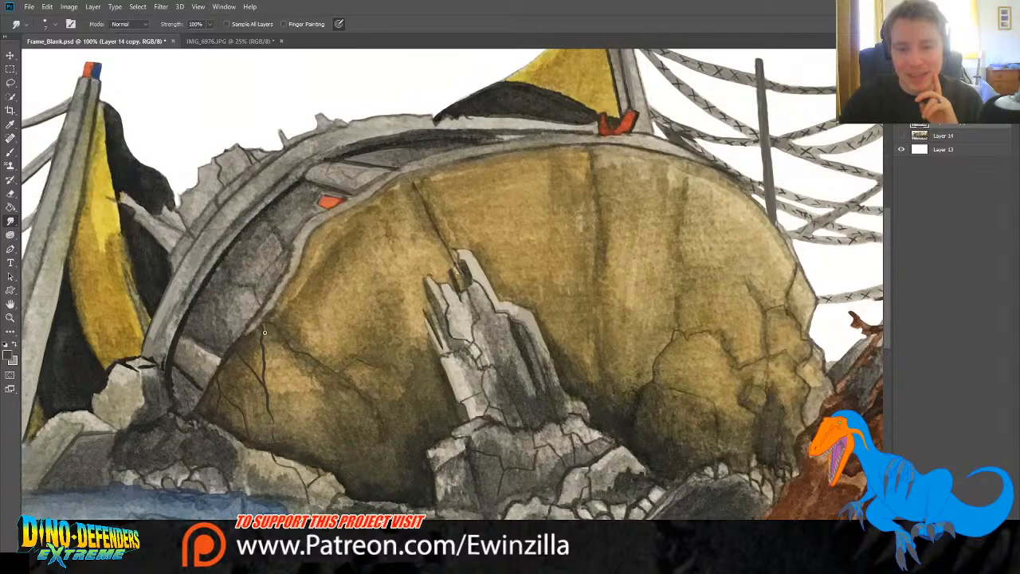
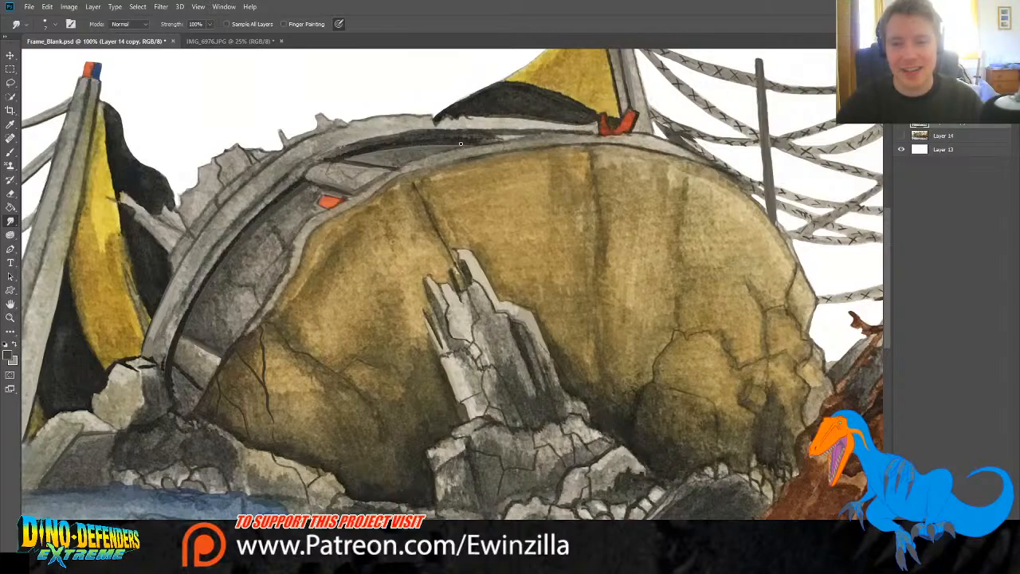
Step: Smudge the dark gap along the arch's top towards the red piece and smooth the pale rim between it and the black drape
drag(408, 149, 472, 145)
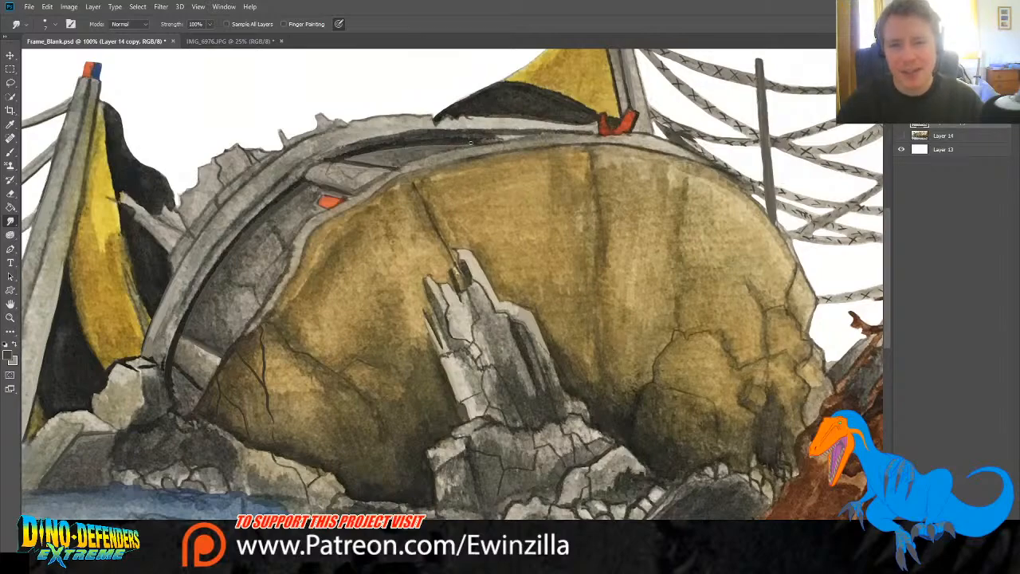
drag(495, 135, 577, 134)
drag(469, 140, 589, 133)
drag(508, 137, 532, 134)
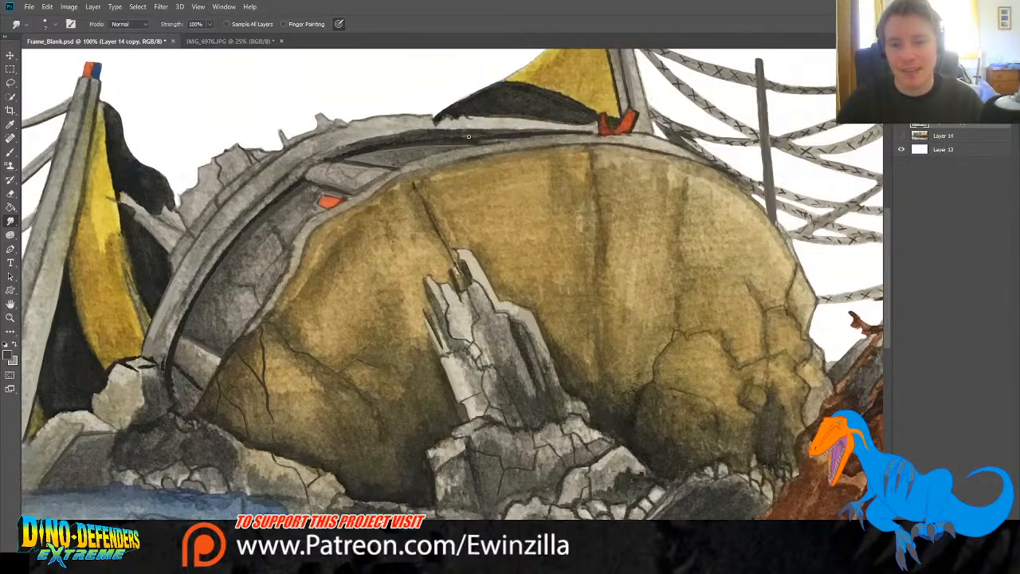
drag(469, 138, 506, 139)
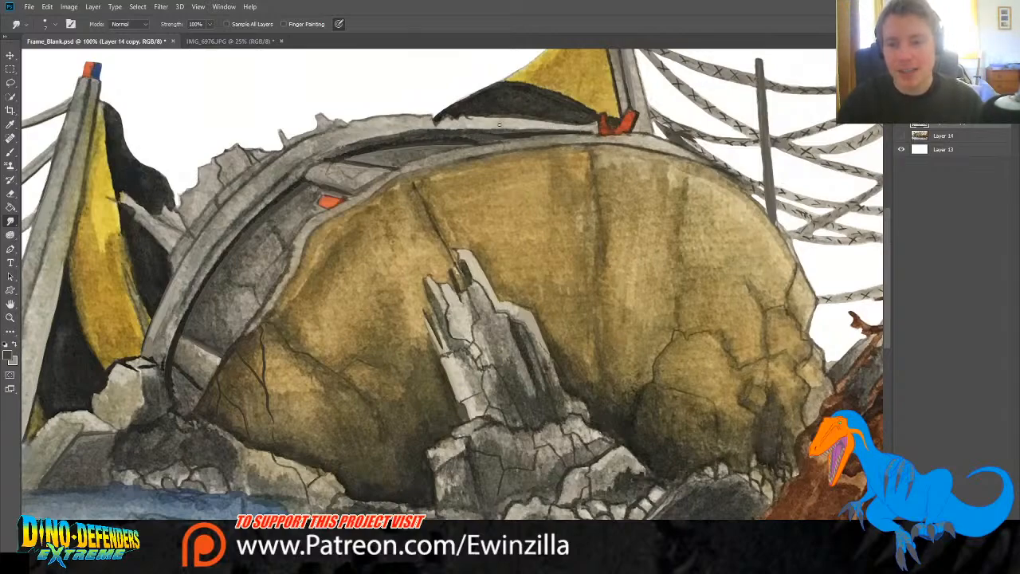
drag(480, 119, 655, 133)
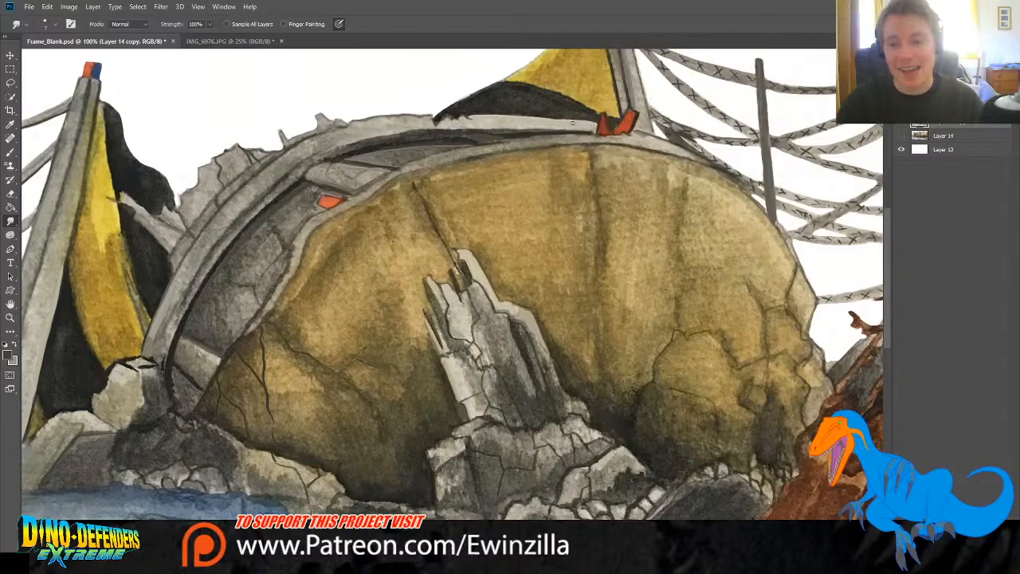
drag(553, 118, 595, 122)
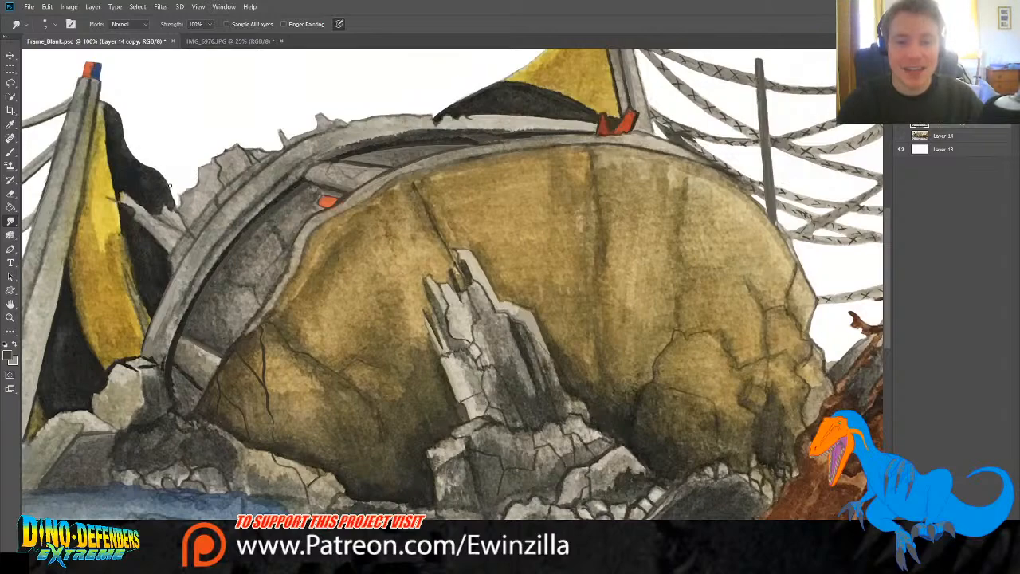
Step: Smudge the black drape's edge and the ochre dome's outer rim, and define the long vertical crack down the dome's middle
drag(169, 185, 173, 195)
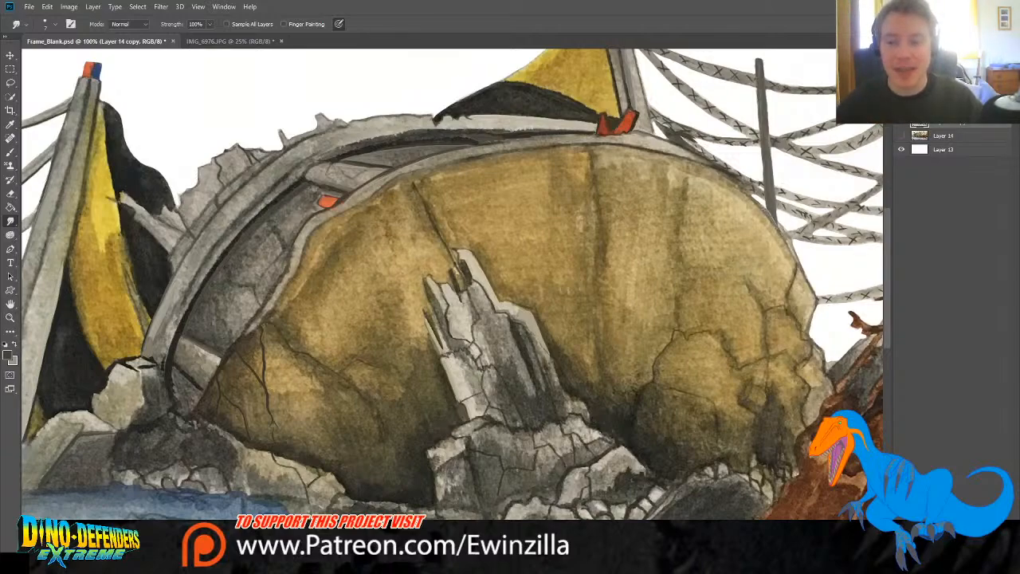
drag(767, 211, 787, 244)
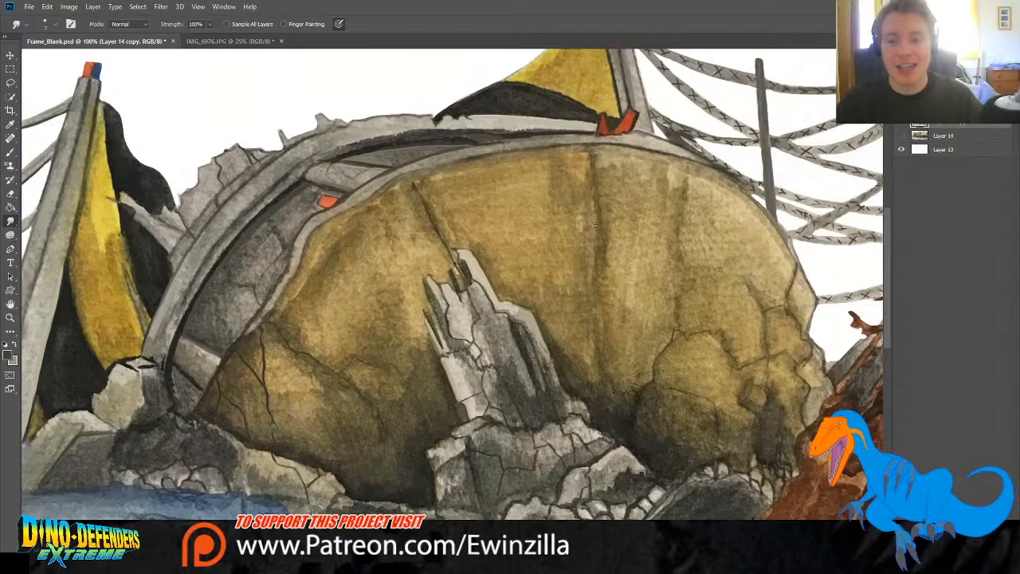
mouse_move(595, 213)
mouse_down()
mouse_move(592, 294)
mouse_move(597, 232)
mouse_move(595, 290)
mouse_move(605, 254)
mouse_move(601, 328)
mouse_up()
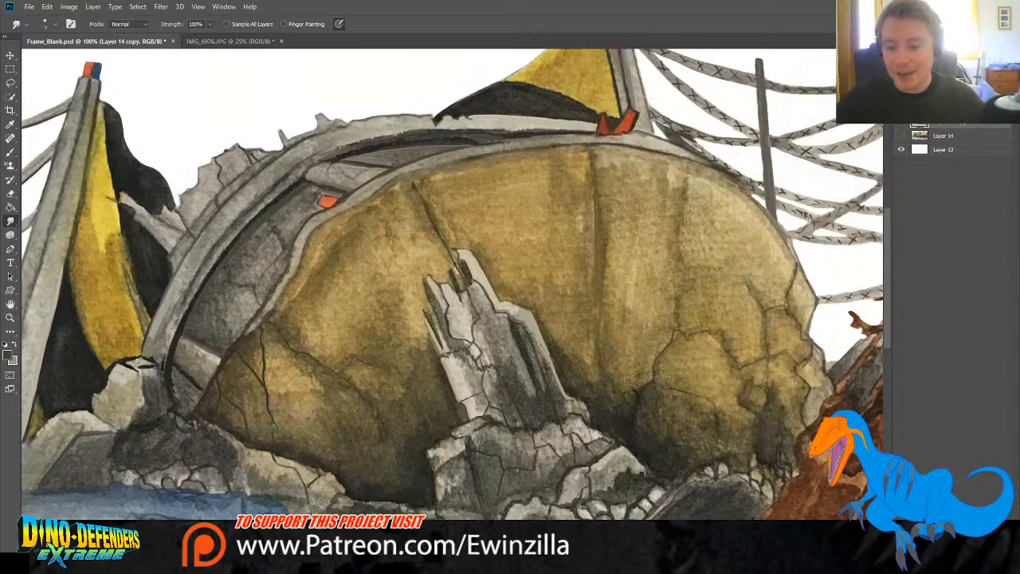
Step: Smudge the green bush's lower outline into a defined edge and clean up the netting strands beside the upright post
scroll(519, 448, right, 5)
scroll(518, 448, left, 1)
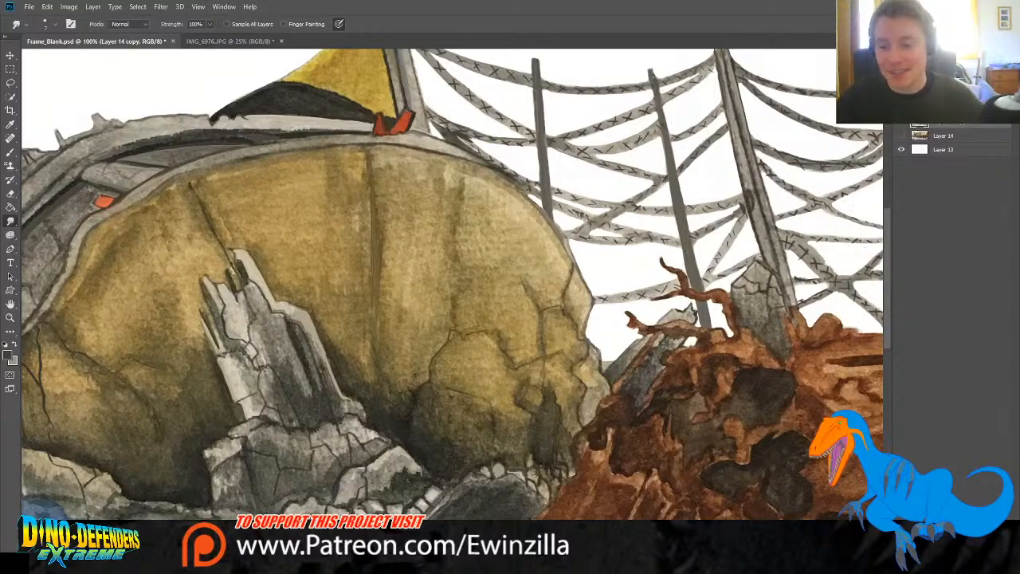
scroll(452, 284, right, 10)
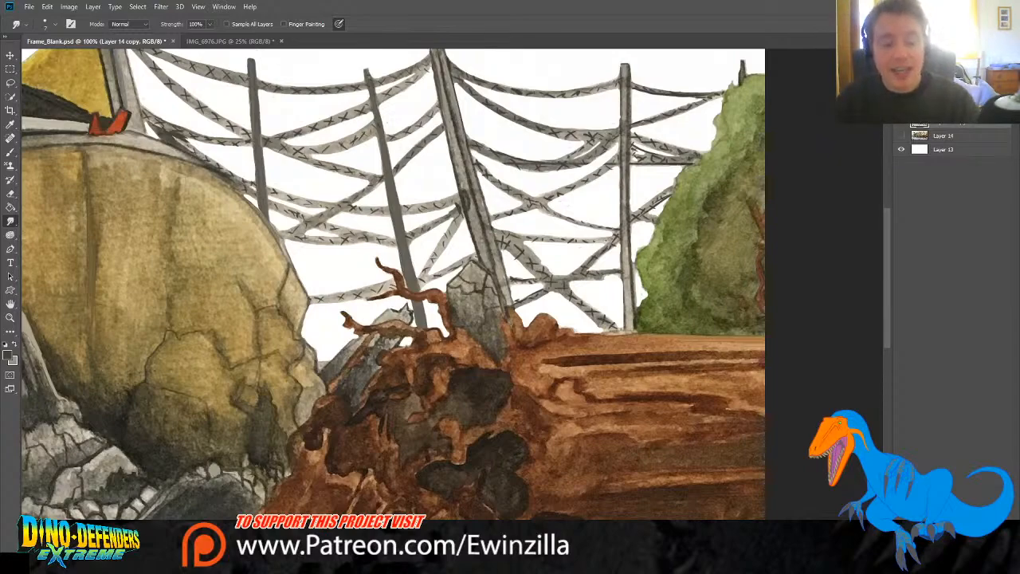
drag(640, 312, 645, 245)
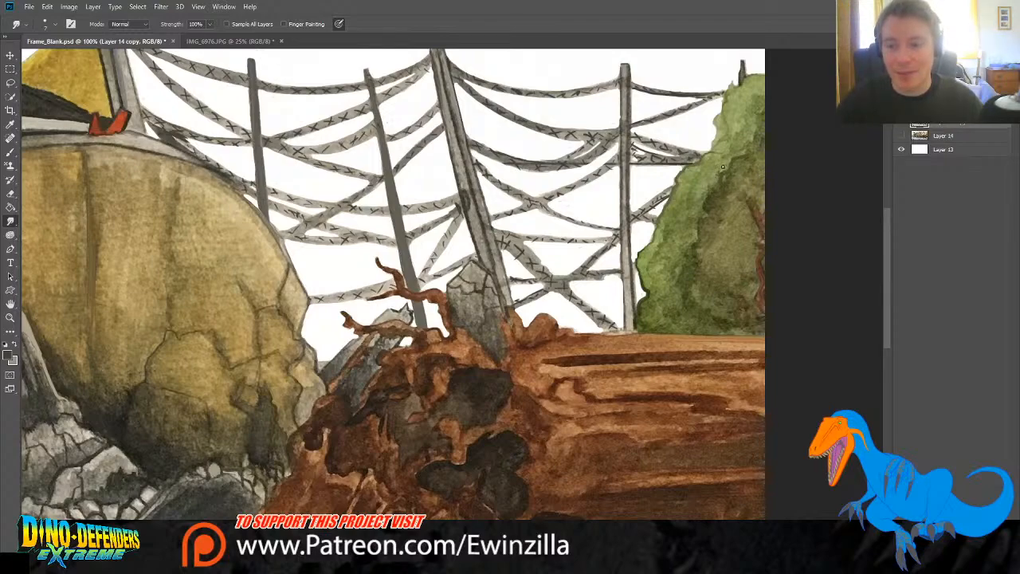
scroll(718, 180, up, 3)
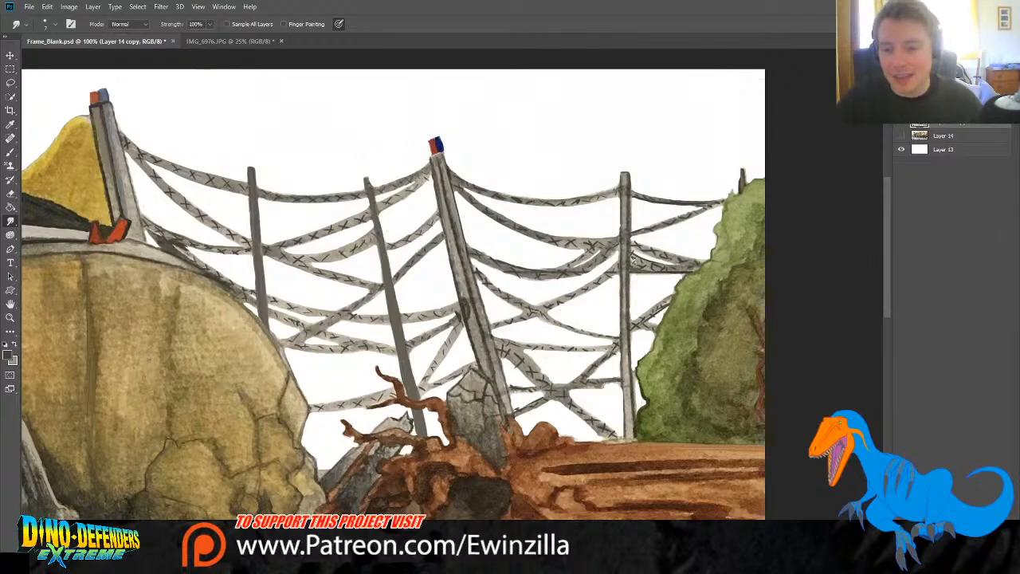
mouse_move(584, 251)
mouse_down()
mouse_move(558, 248)
mouse_move(617, 246)
mouse_move(592, 243)
mouse_up()
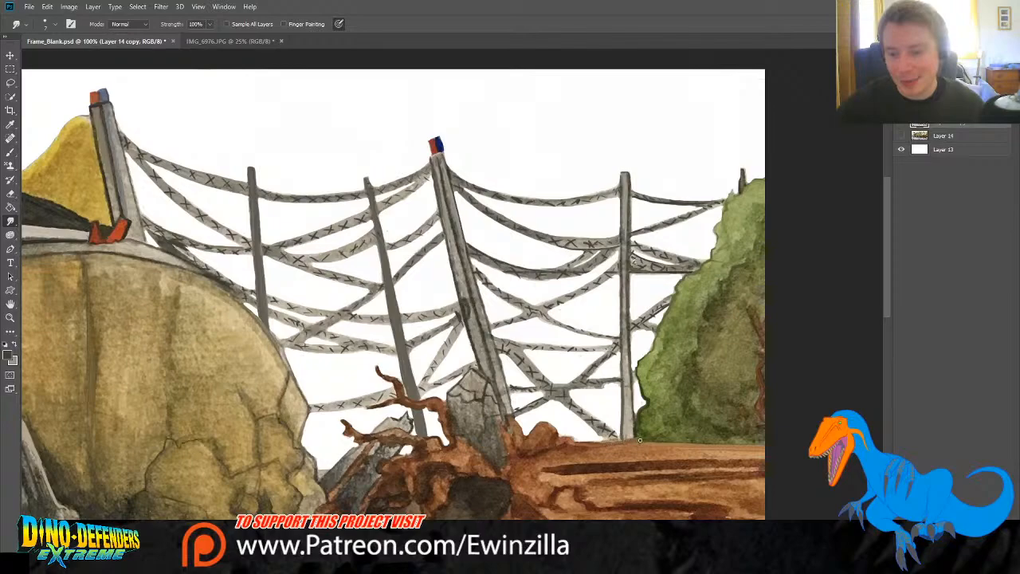
Step: Smudge a clean dark line along the fallen log's top edge, and sharpen the green bush's upper outline and reddish branches
mouse_move(562, 445)
mouse_down()
mouse_move(718, 438)
mouse_move(648, 442)
mouse_move(734, 447)
mouse_up()
drag(661, 447, 773, 444)
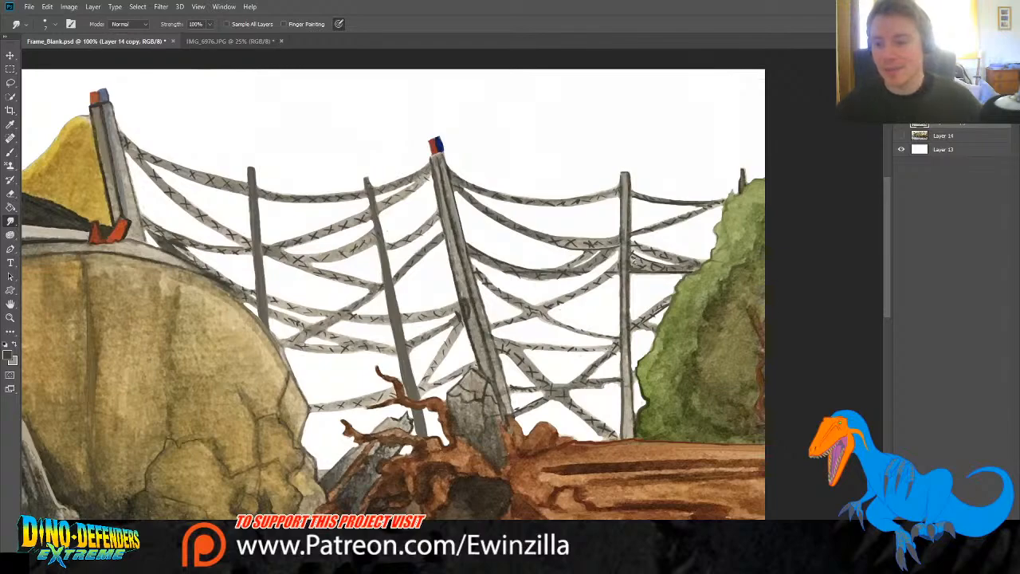
drag(712, 250, 717, 224)
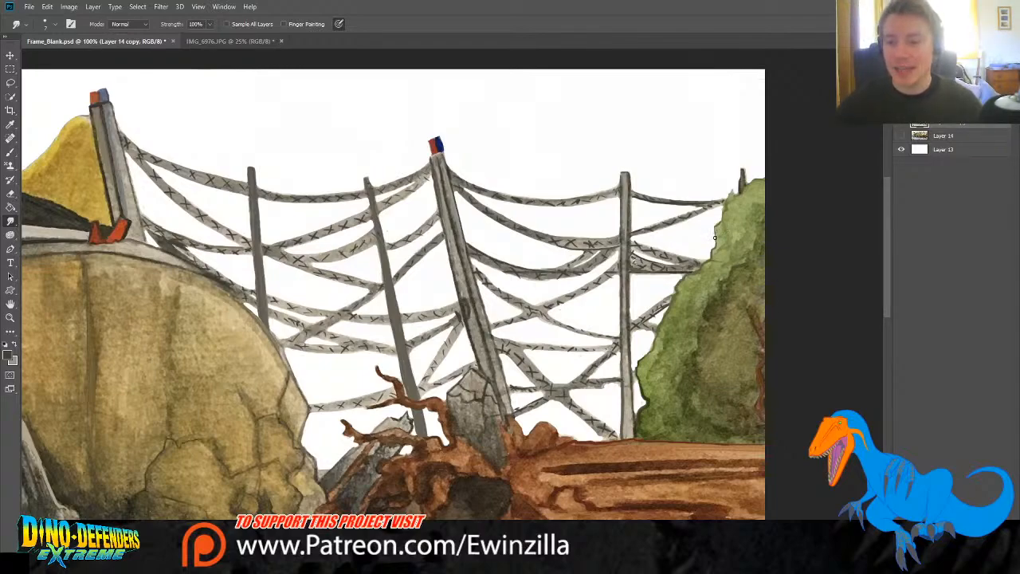
drag(716, 238, 718, 223)
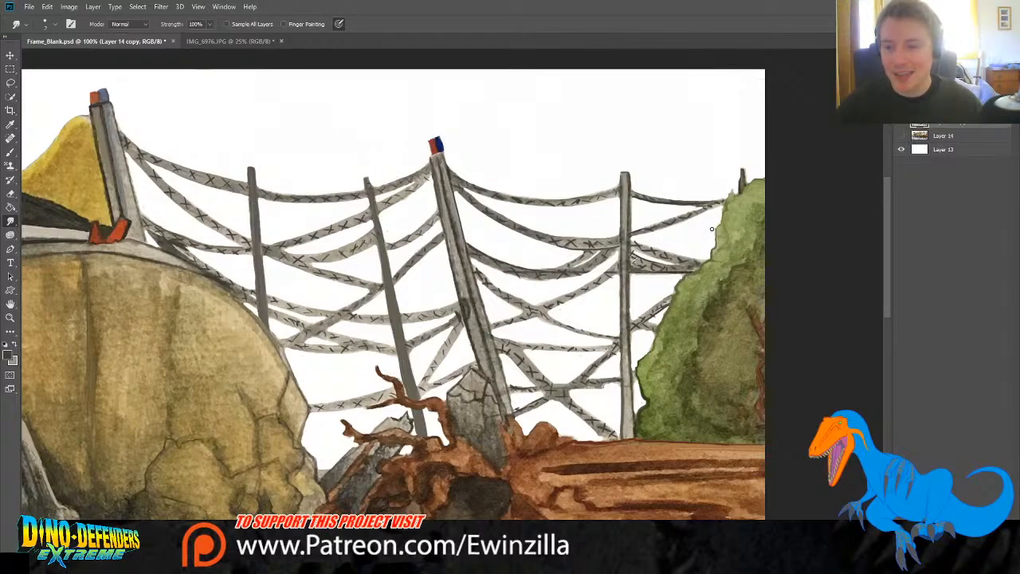
drag(757, 322, 746, 301)
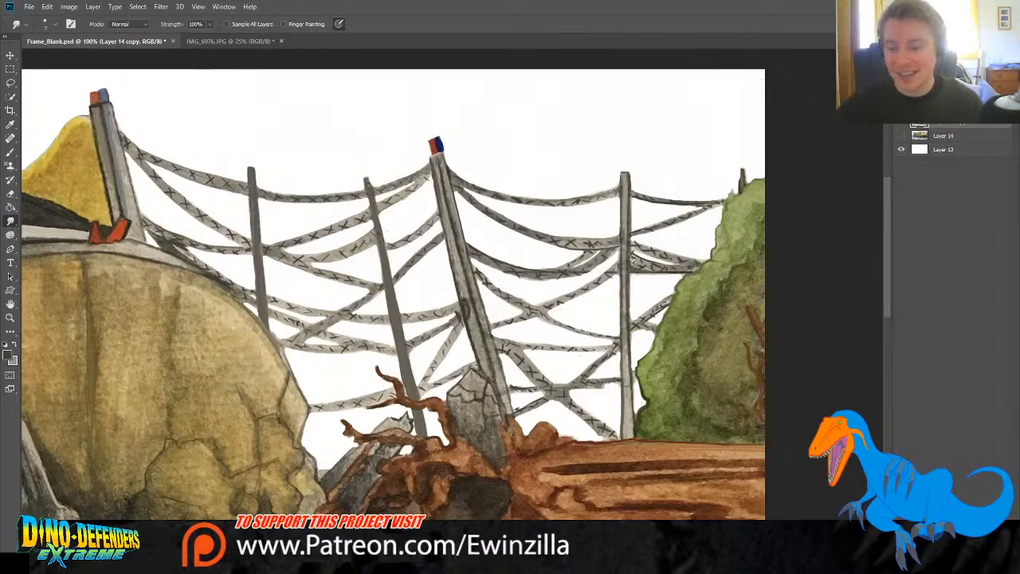
Step: Smudge along the uppermost dark groove in the fallen log's bark to sharpen its tapered end and edges
scroll(881, 305, down, 4)
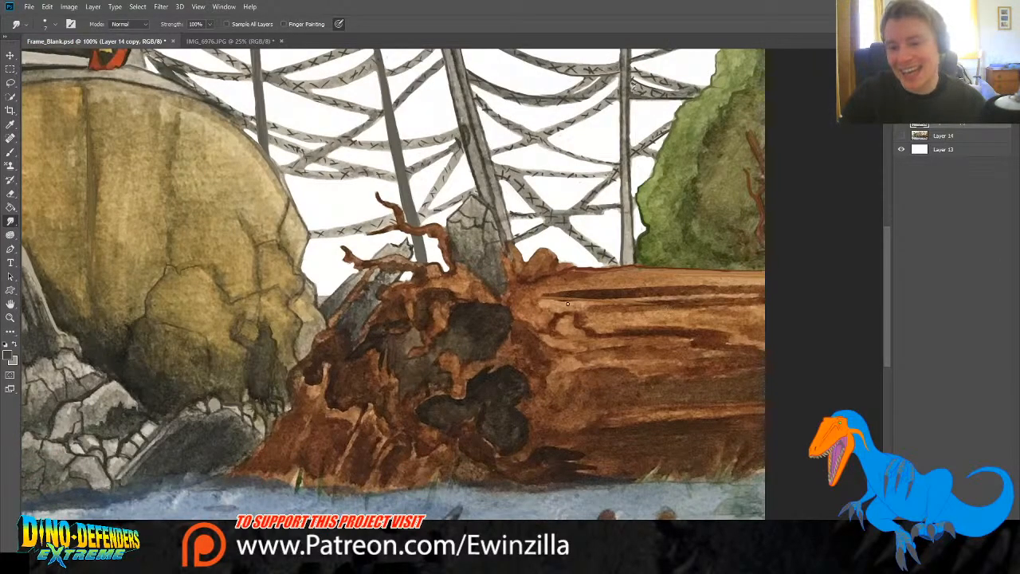
drag(539, 298, 672, 296)
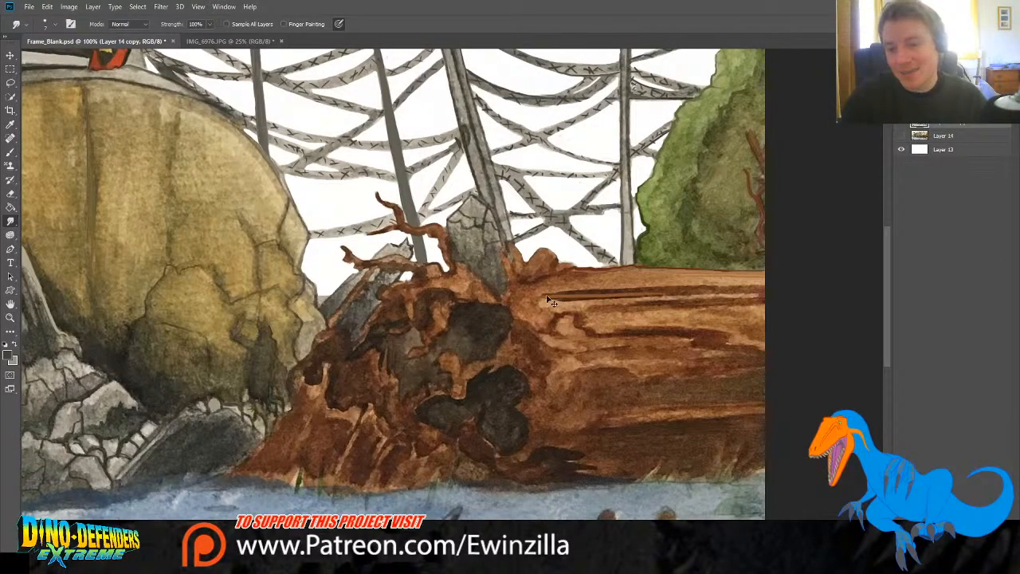
drag(550, 300, 663, 297)
drag(547, 290, 661, 295)
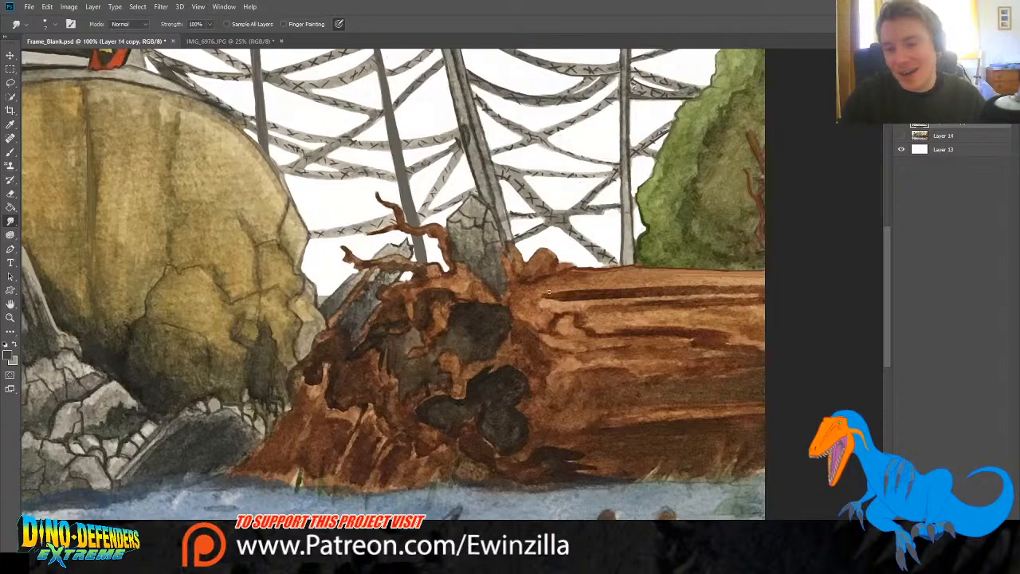
Step: Smudge thin light and dark streaks along the uppermost groove in the fallen log's bark and the line just below it
drag(545, 296, 636, 296)
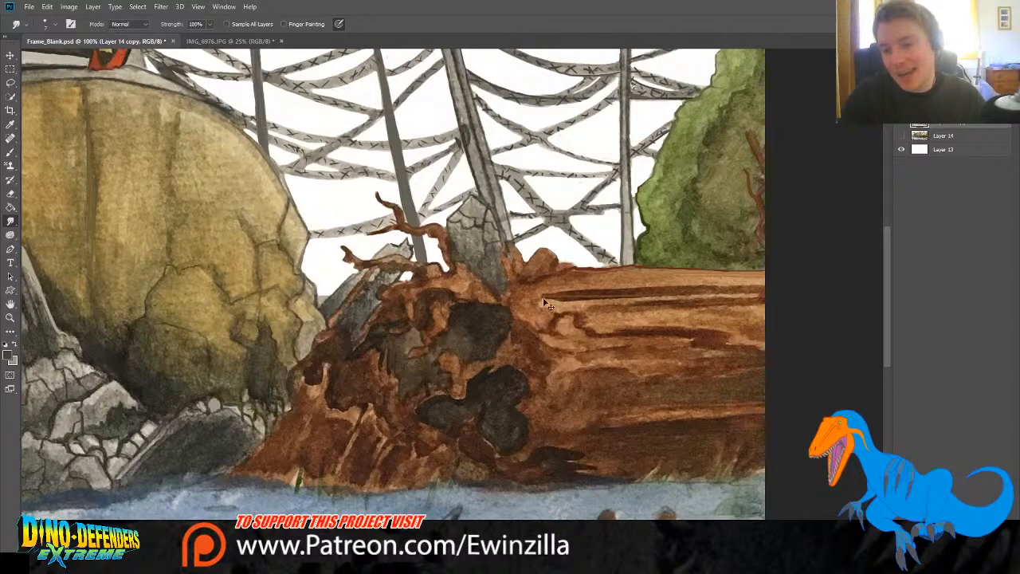
mouse_move(539, 298)
mouse_down()
mouse_move(685, 294)
mouse_move(673, 295)
mouse_up()
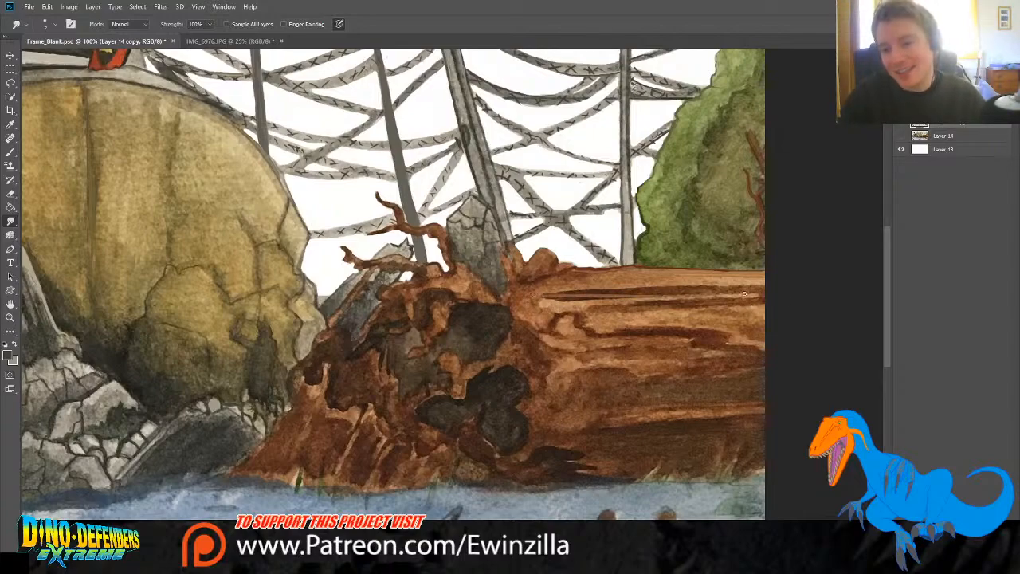
drag(541, 298, 711, 288)
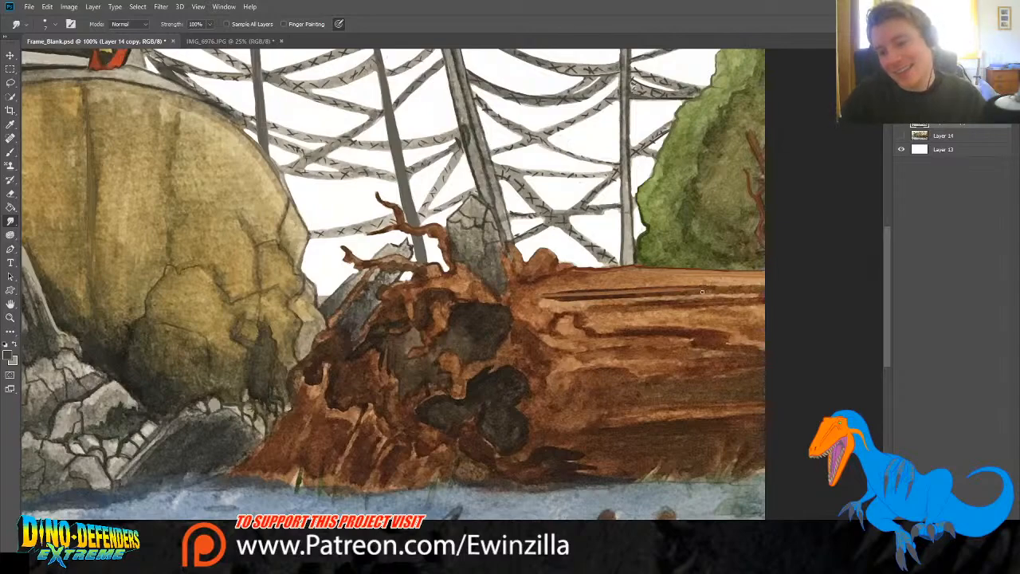
drag(581, 307, 709, 306)
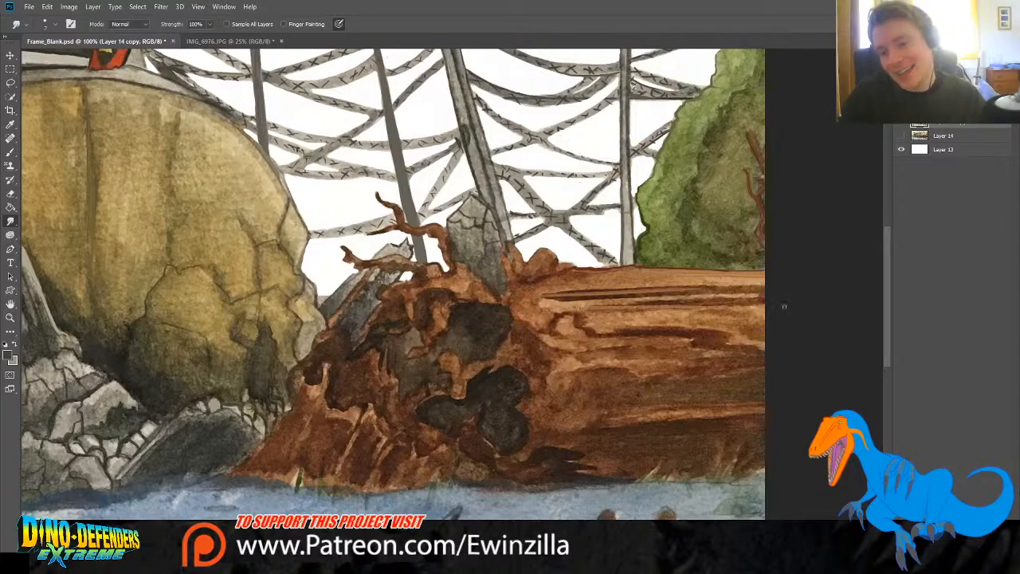
drag(577, 306, 750, 305)
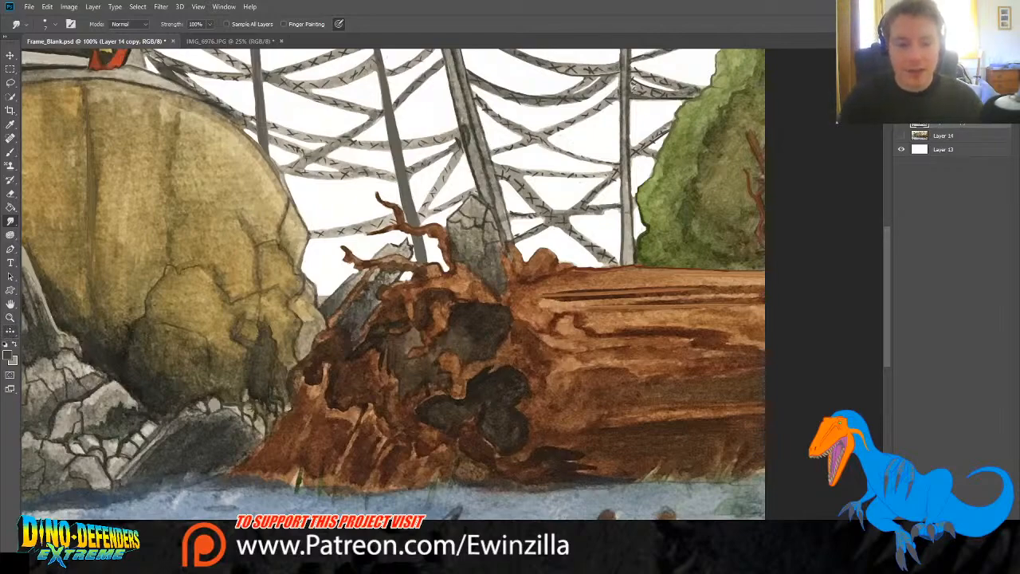
Step: Remove the pencil-sketched outline from the pale water below the left rocks with the content-aware Spot Healing Brush
click(11, 330)
key(z)
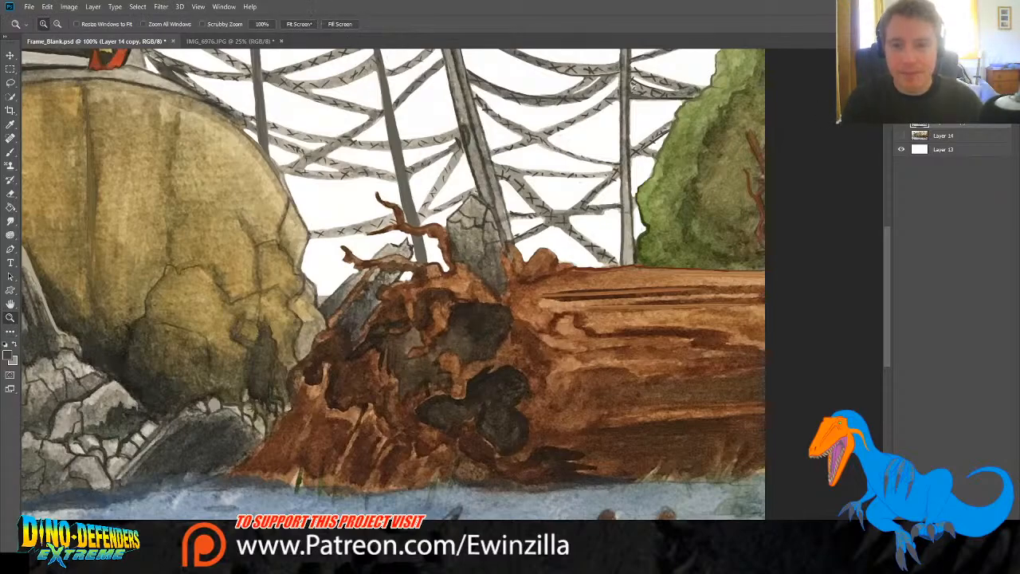
click(311, 24)
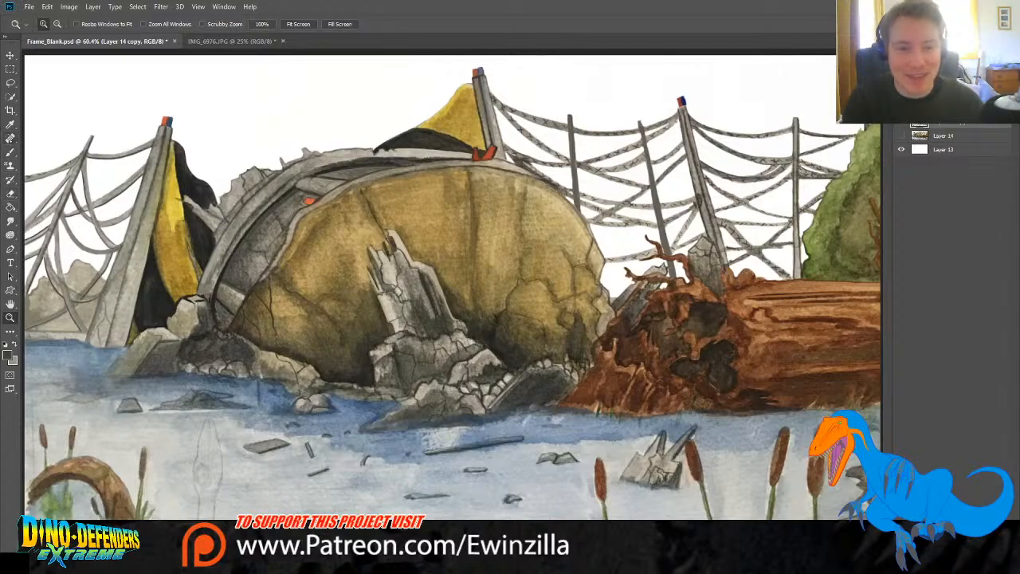
click(10, 138)
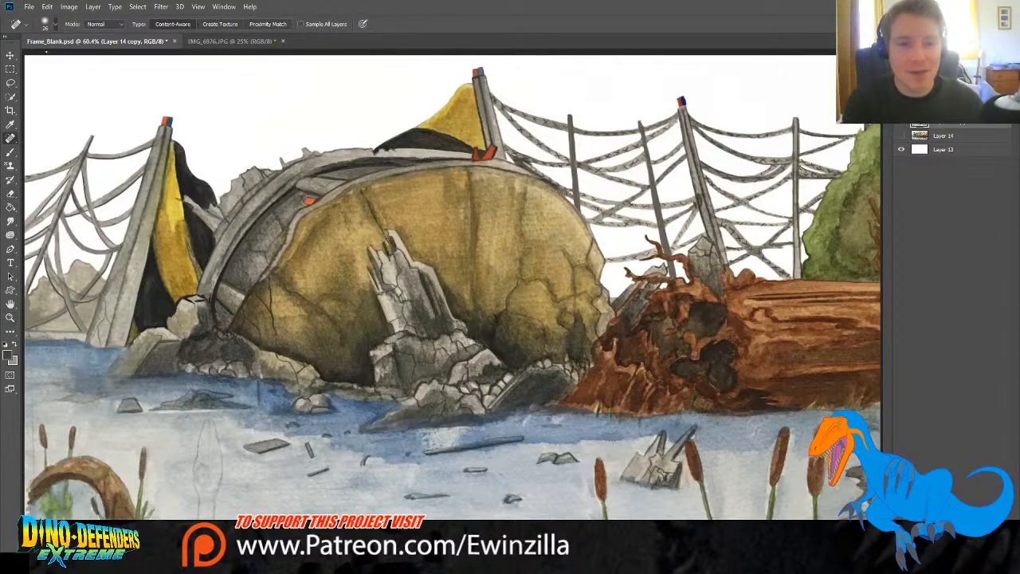
mouse_move(205, 422)
mouse_down()
mouse_move(219, 467)
mouse_move(189, 515)
mouse_up()
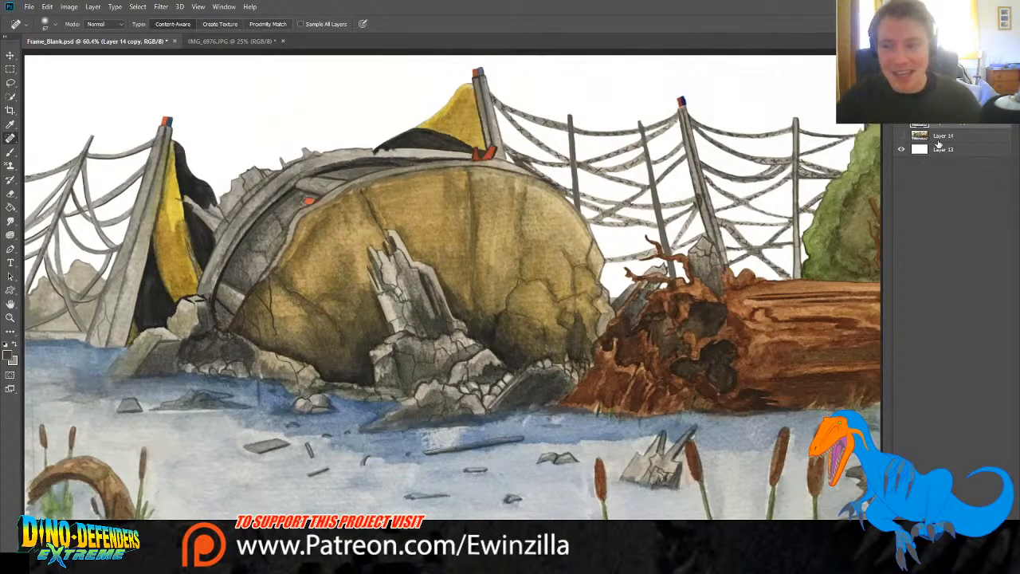
Step: Heal the pencil outline out of the water on the original Layer 14, and switch back to the visible Layer 14 copy
click(901, 136)
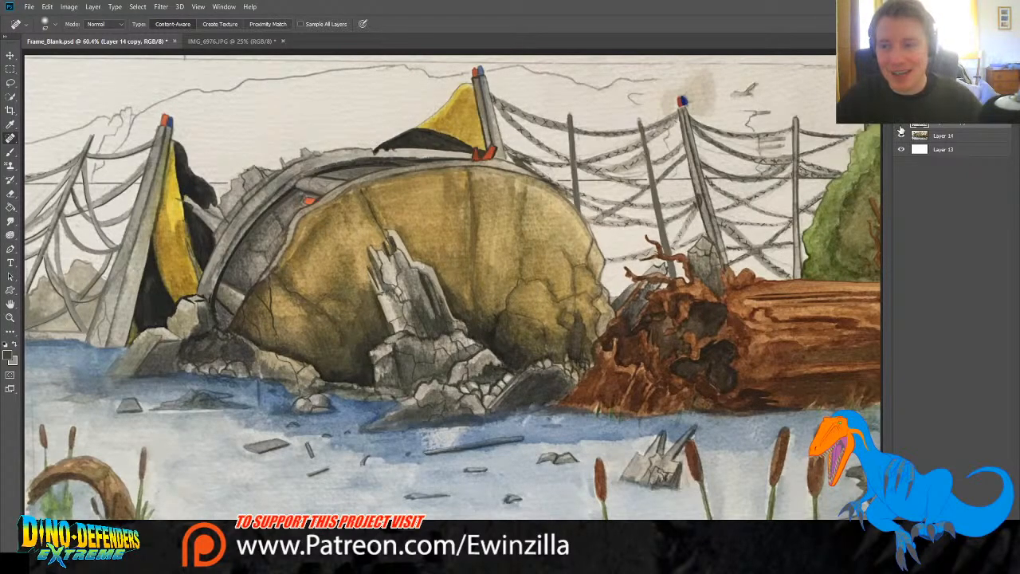
click(900, 128)
click(929, 139)
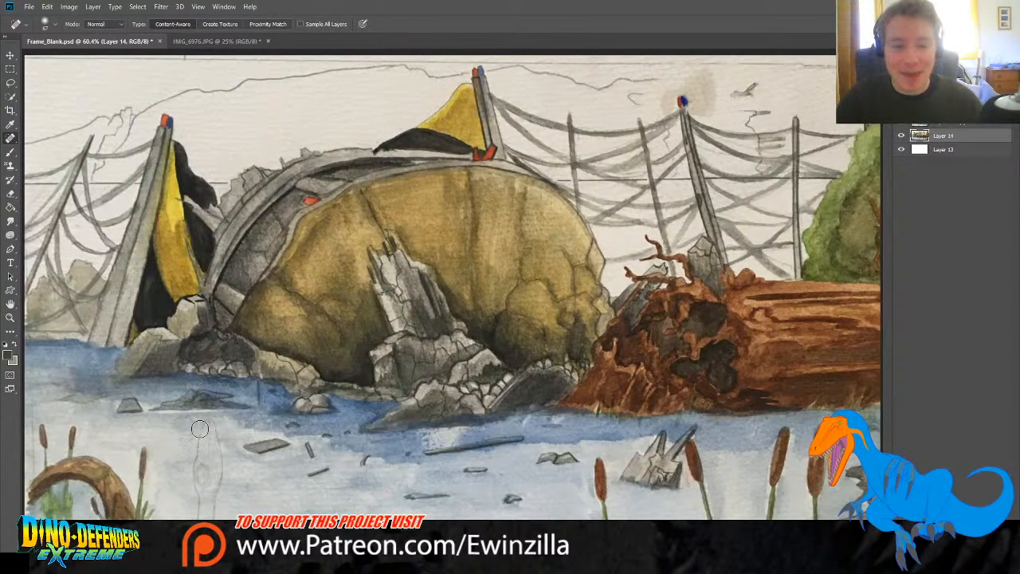
mouse_move(199, 429)
mouse_down()
mouse_move(209, 444)
mouse_move(203, 498)
mouse_move(215, 514)
mouse_move(239, 437)
mouse_up()
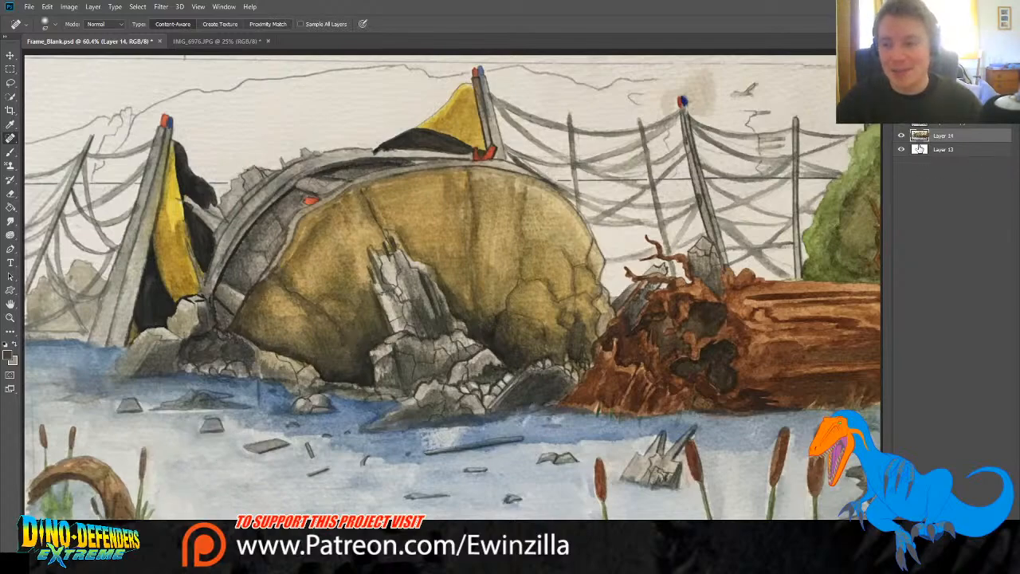
click(902, 137)
click(901, 127)
click(937, 128)
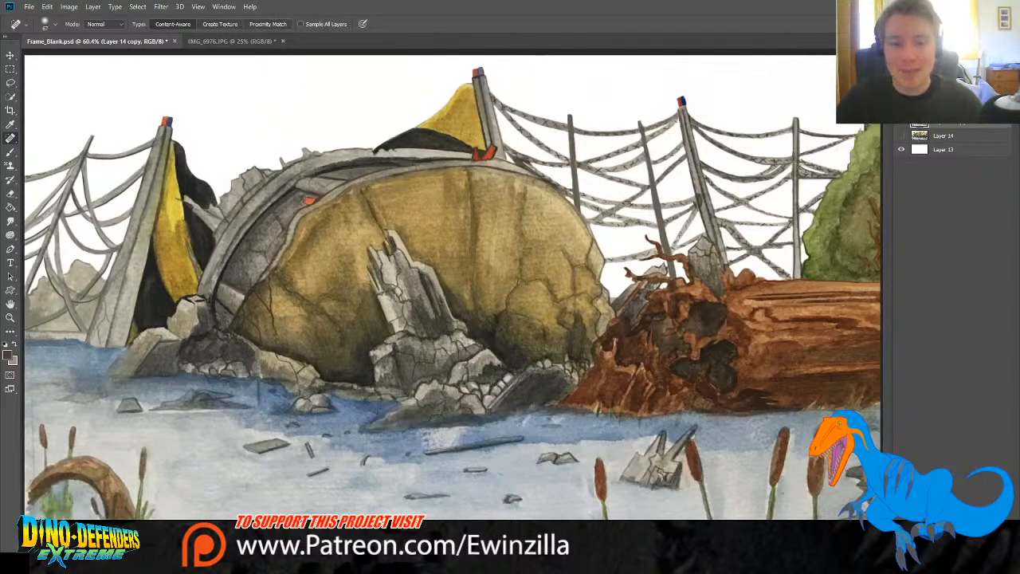
Step: Darken the drape-facing side of the left tower with the Burn tool, from its cap down to the rocks
click(10, 235)
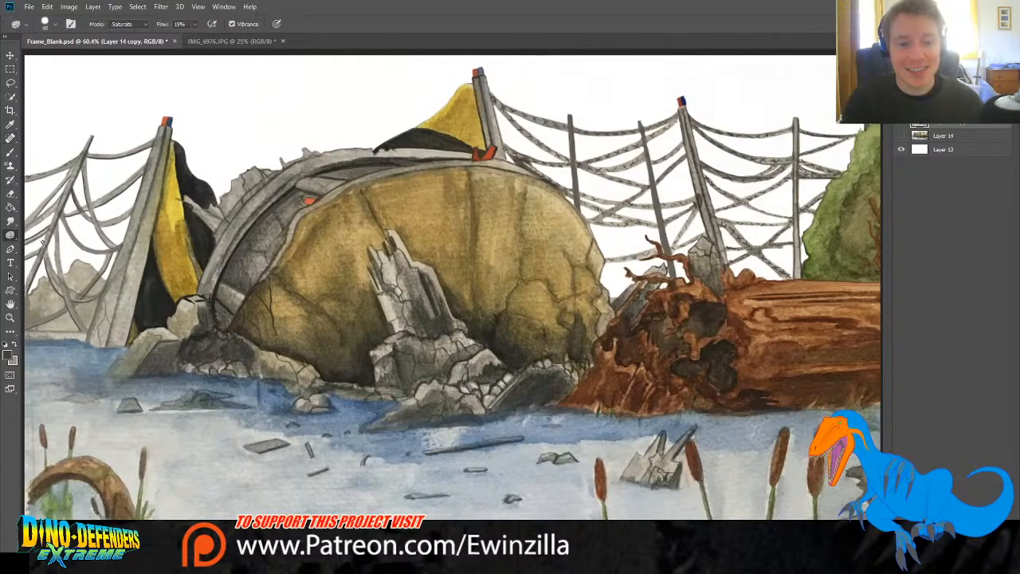
key(shift+o)
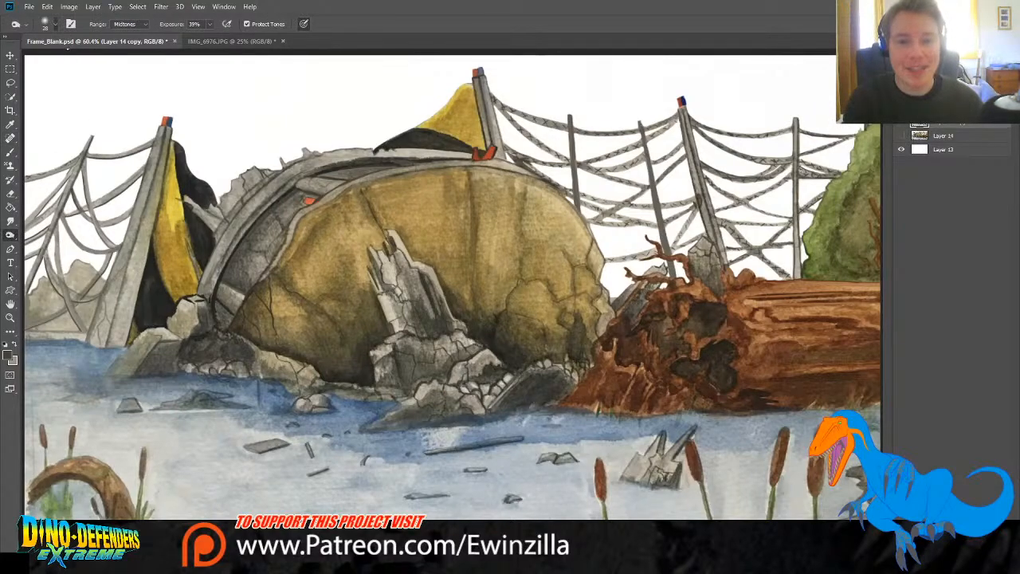
mouse_move(177, 159)
mouse_down()
mouse_move(161, 204)
mouse_move(182, 138)
mouse_move(147, 236)
mouse_up()
key(ctrl+z)
drag(171, 140, 114, 359)
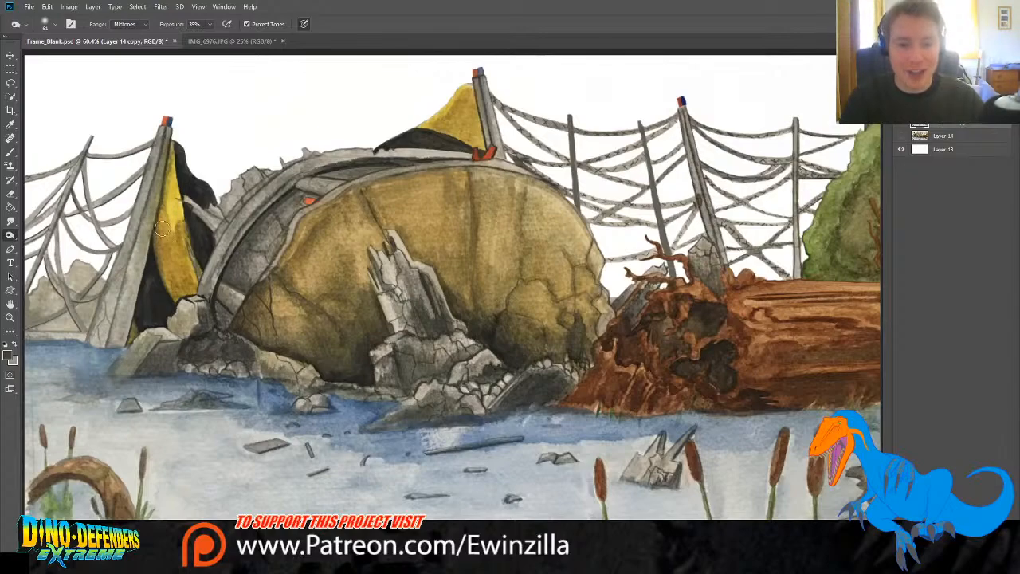
key(ctrl+z)
mouse_move(163, 171)
mouse_down()
mouse_move(118, 344)
mouse_move(159, 232)
mouse_move(171, 137)
mouse_up()
key(ctrl+z)
mouse_move(162, 209)
mouse_down()
mouse_move(121, 342)
mouse_move(125, 331)
mouse_up()
mouse_move(131, 296)
mouse_down()
mouse_move(128, 335)
mouse_move(172, 176)
mouse_move(171, 189)
mouse_move(175, 148)
mouse_up()
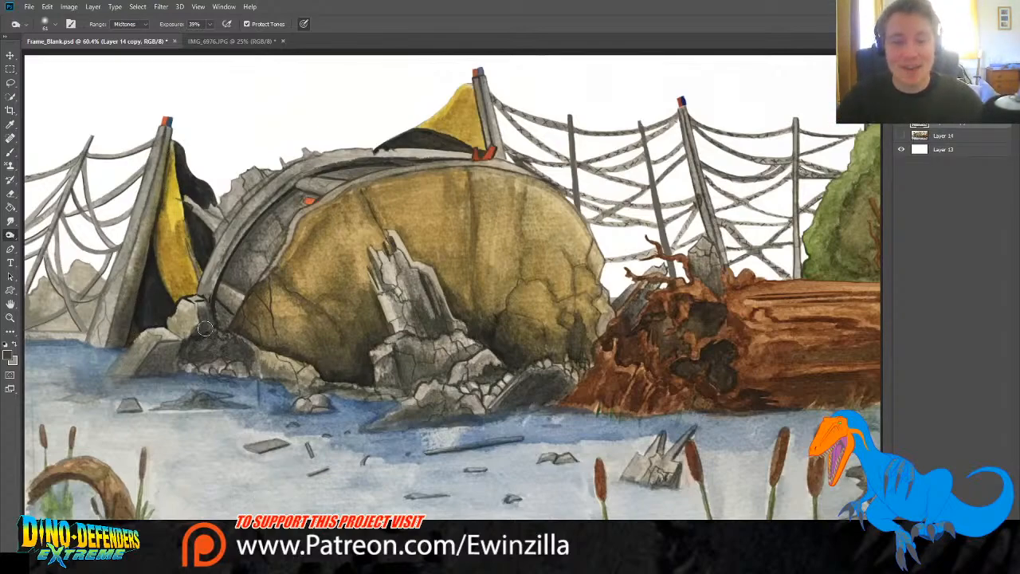
Step: Burn shadows along the base of the rocks and fallen log at the waterline, and over the shaded parts of the green bush
mouse_move(156, 361)
mouse_down()
mouse_move(120, 373)
mouse_move(190, 330)
mouse_move(197, 309)
mouse_move(173, 354)
mouse_move(187, 371)
mouse_move(273, 371)
mouse_move(307, 383)
mouse_move(301, 409)
mouse_move(332, 398)
mouse_move(331, 412)
mouse_move(331, 399)
mouse_move(407, 390)
mouse_move(409, 348)
mouse_move(442, 365)
mouse_move(468, 358)
mouse_move(487, 377)
mouse_move(417, 423)
mouse_move(506, 410)
mouse_move(498, 406)
mouse_move(510, 381)
mouse_move(495, 382)
mouse_move(503, 390)
mouse_move(504, 362)
mouse_move(592, 385)
mouse_move(562, 399)
mouse_move(566, 407)
mouse_move(549, 383)
mouse_move(586, 377)
mouse_move(567, 373)
mouse_move(565, 359)
mouse_move(576, 394)
mouse_move(603, 390)
mouse_move(626, 408)
mouse_move(597, 417)
mouse_move(871, 392)
mouse_up()
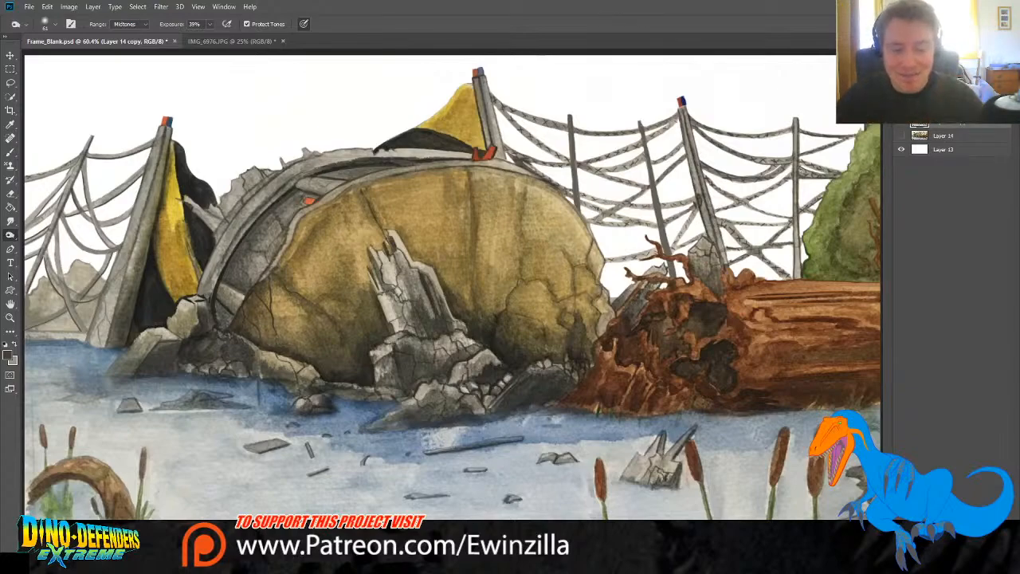
mouse_move(839, 275)
mouse_down()
mouse_move(864, 273)
mouse_move(816, 273)
mouse_move(846, 276)
mouse_move(853, 257)
mouse_move(875, 253)
mouse_move(881, 223)
mouse_move(853, 219)
mouse_move(869, 203)
mouse_move(869, 156)
mouse_move(863, 200)
mouse_move(873, 246)
mouse_move(853, 261)
mouse_move(844, 217)
mouse_move(887, 137)
mouse_up()
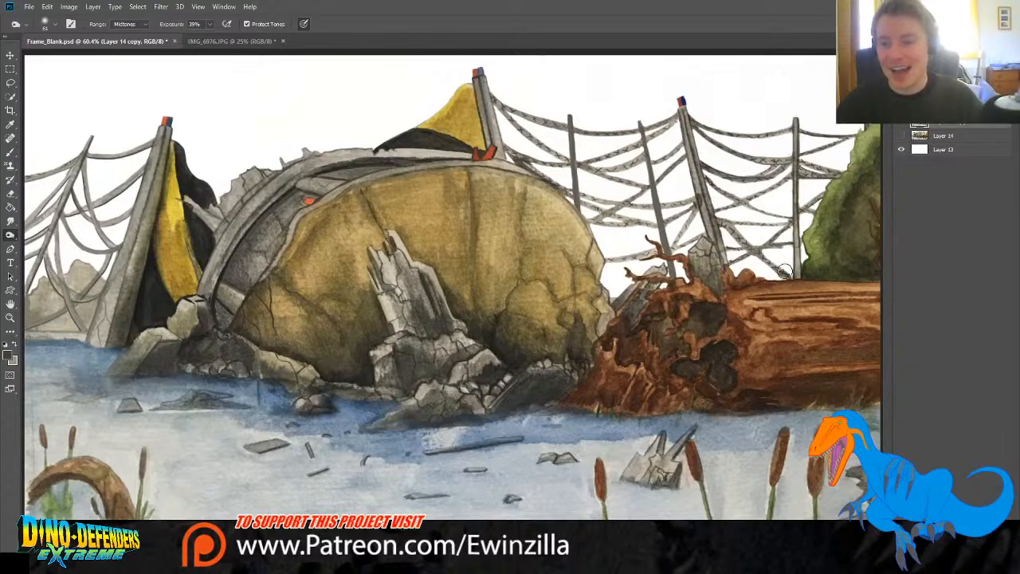
key(z)
click(505, 102)
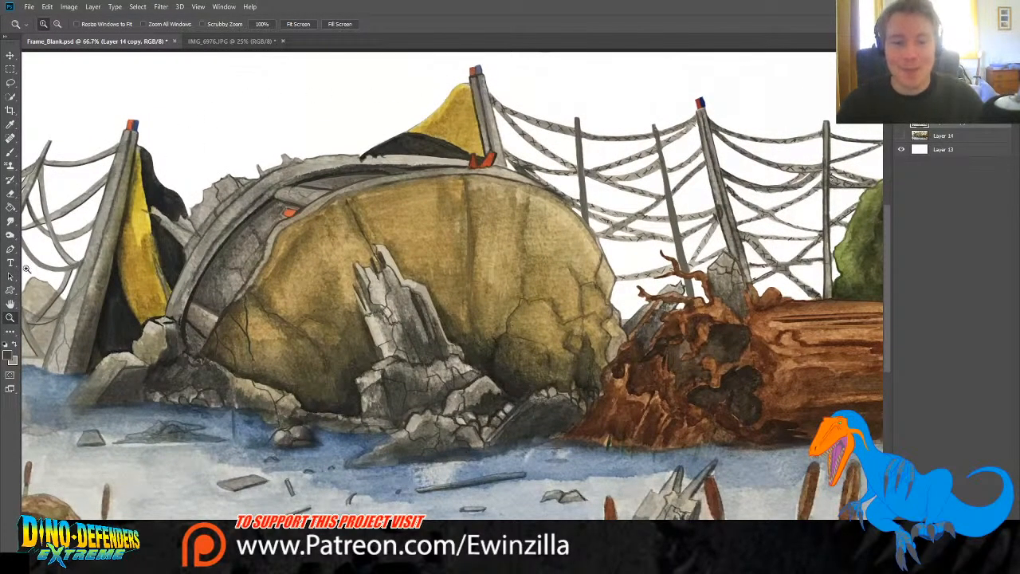
click(298, 24)
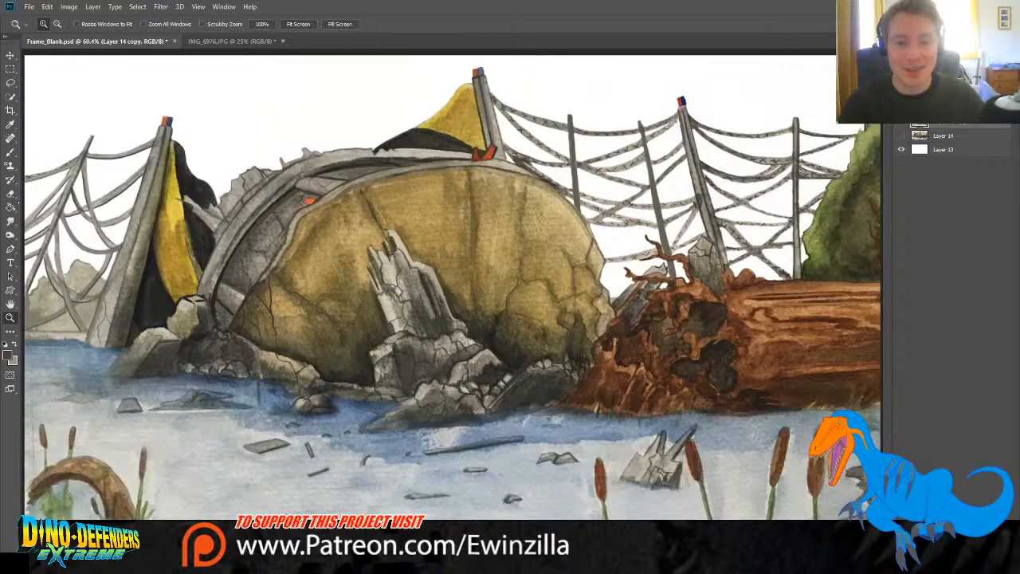
Step: Burn the netting-side edge of the central tower, and undo a further burn stroke on the left tower
click(10, 236)
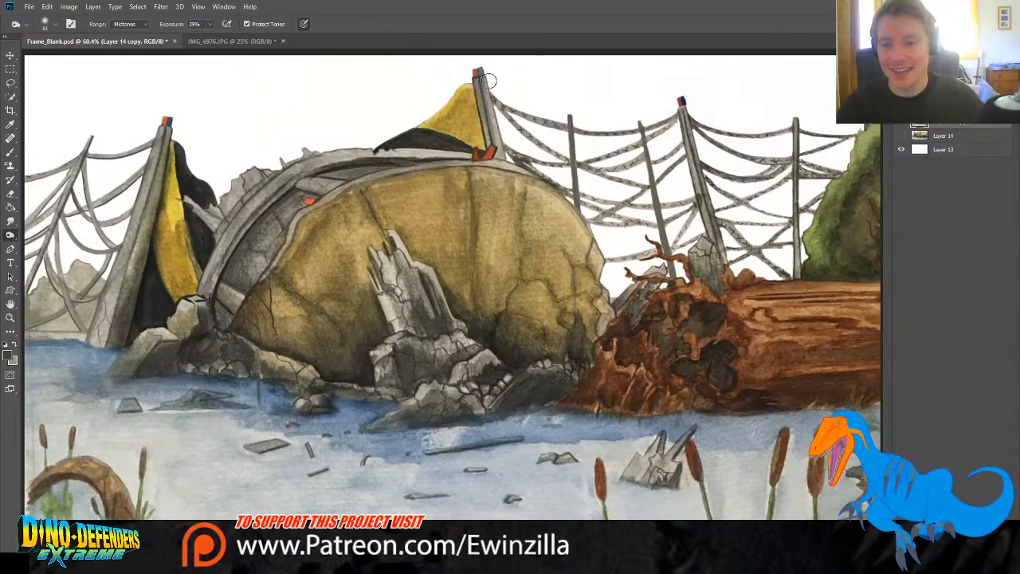
drag(488, 82, 507, 166)
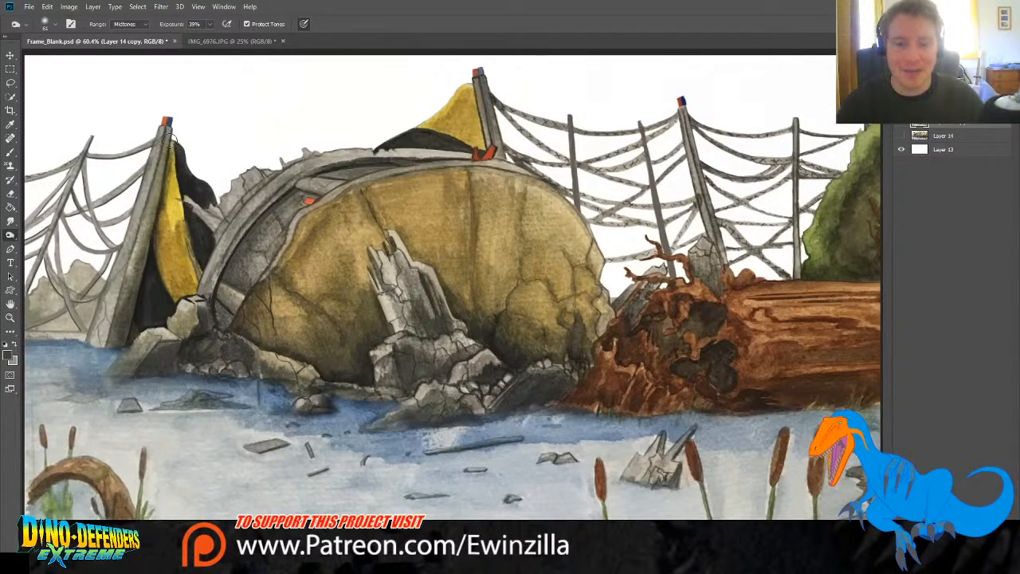
drag(167, 124, 137, 295)
key(ctrl+z)
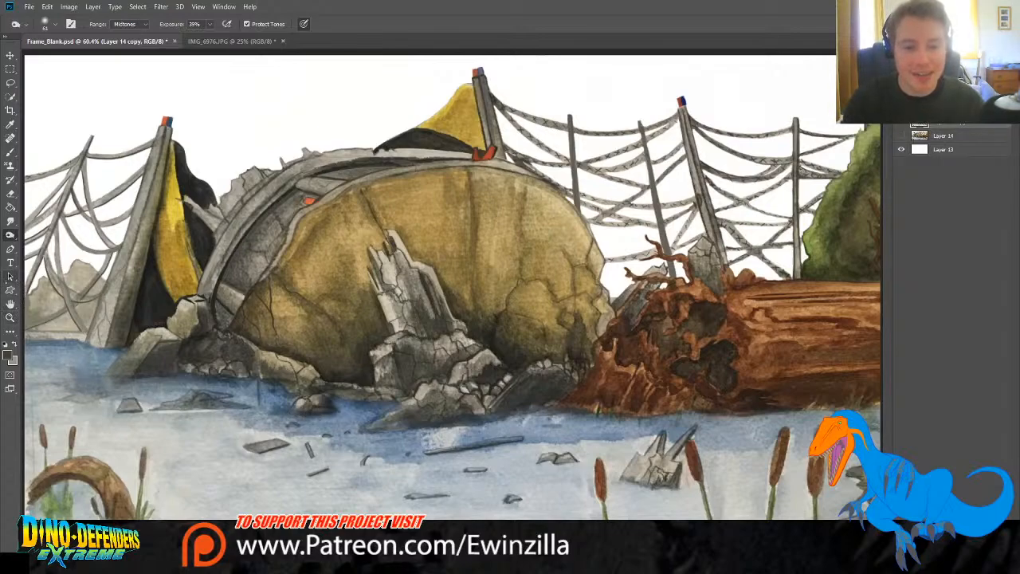
Step: Smudge a crisp waterline along the flat rock in the water, the central rubble pile and the base of the fallen log
click(11, 222)
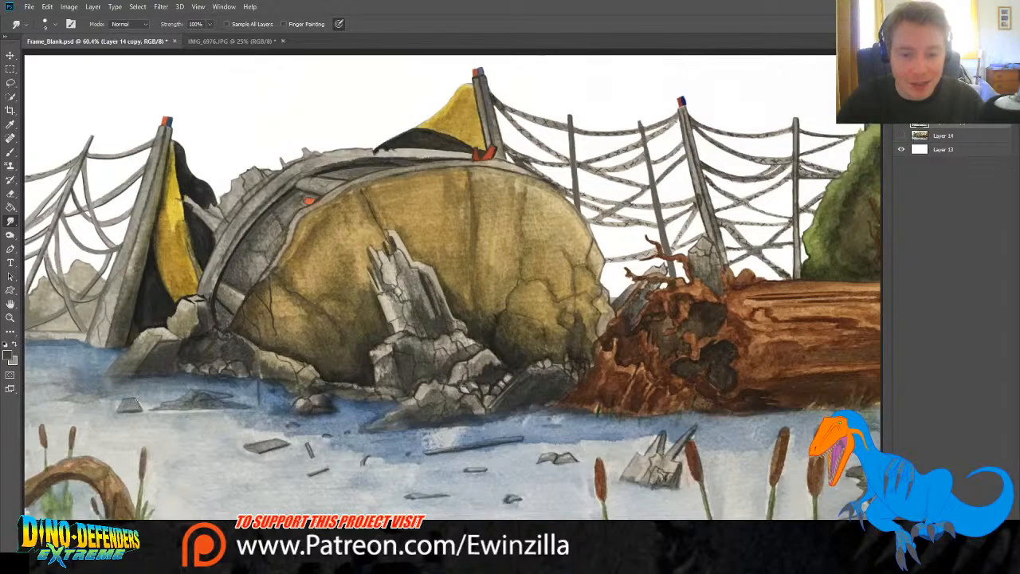
drag(148, 406, 202, 401)
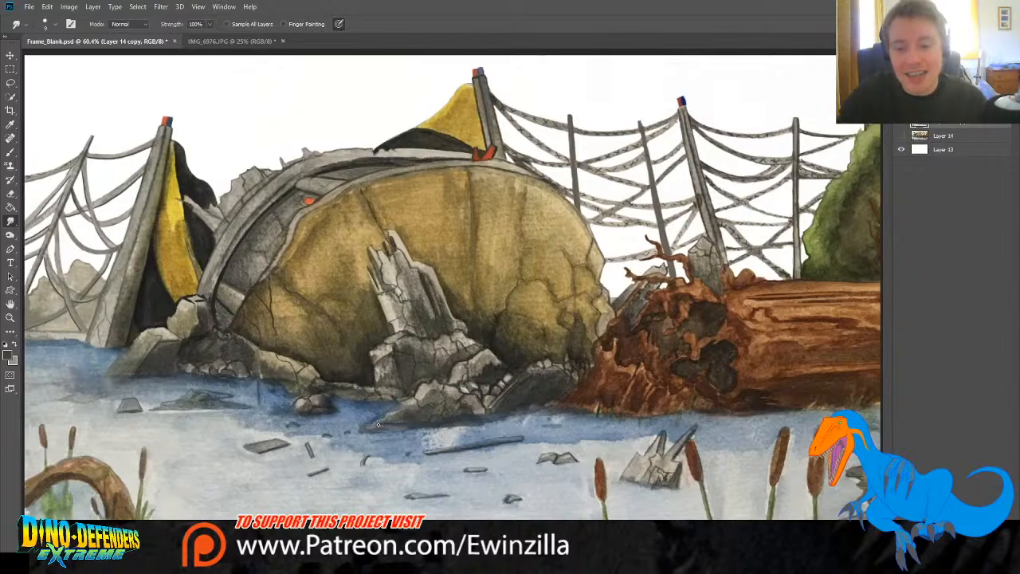
mouse_move(369, 425)
mouse_down()
mouse_move(417, 430)
mouse_move(348, 431)
mouse_move(418, 429)
mouse_move(345, 425)
mouse_move(431, 431)
mouse_up()
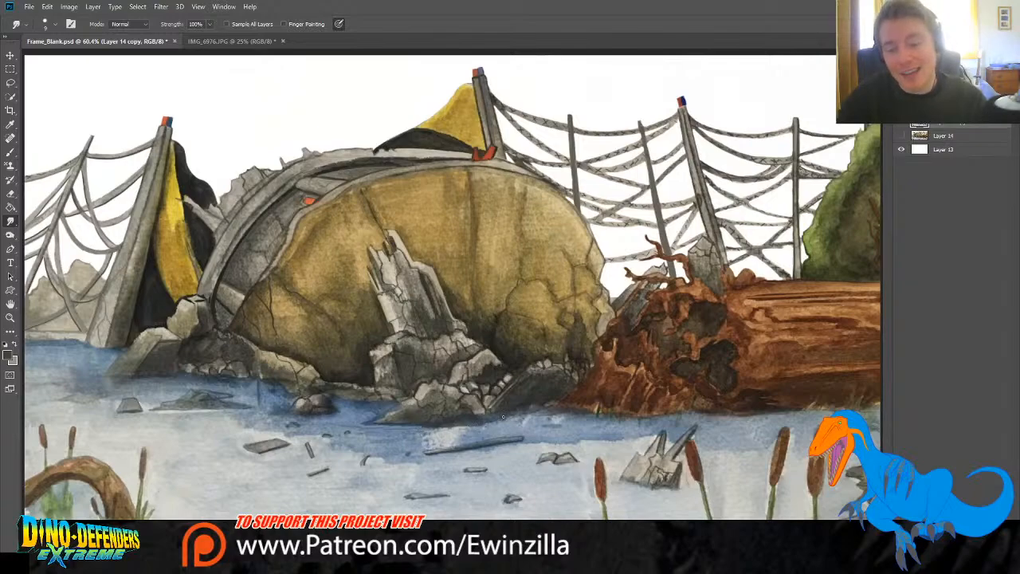
mouse_move(492, 426)
mouse_down()
mouse_move(415, 427)
mouse_move(498, 422)
mouse_move(554, 359)
mouse_move(536, 425)
mouse_move(513, 416)
mouse_move(495, 425)
mouse_move(543, 411)
mouse_up()
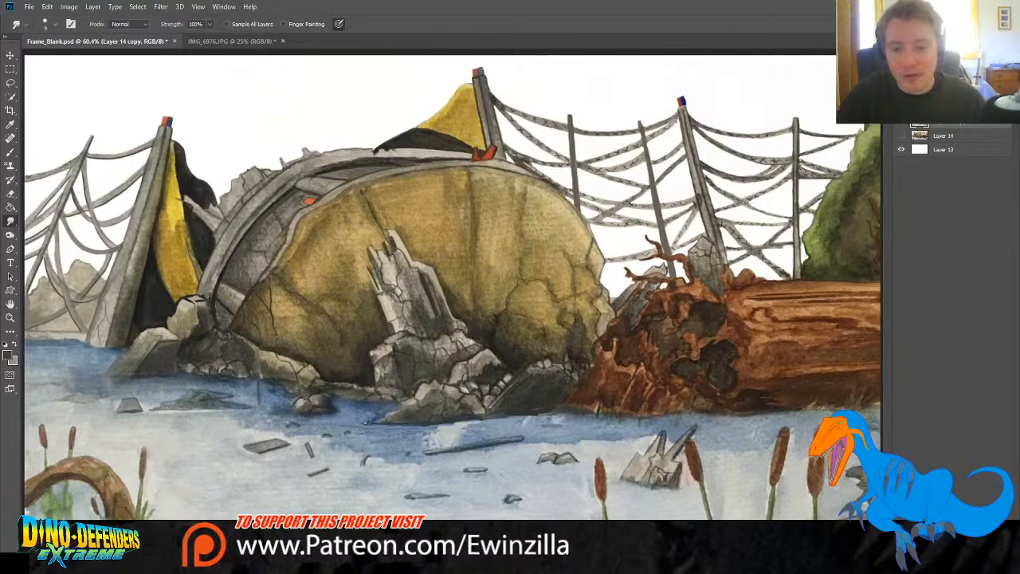
drag(366, 423, 586, 413)
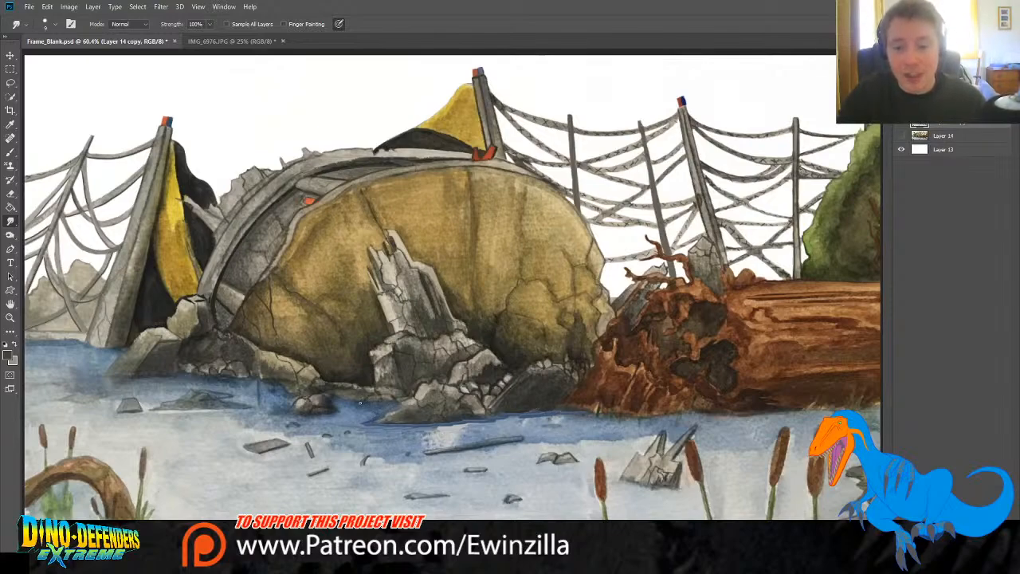
drag(394, 405, 338, 399)
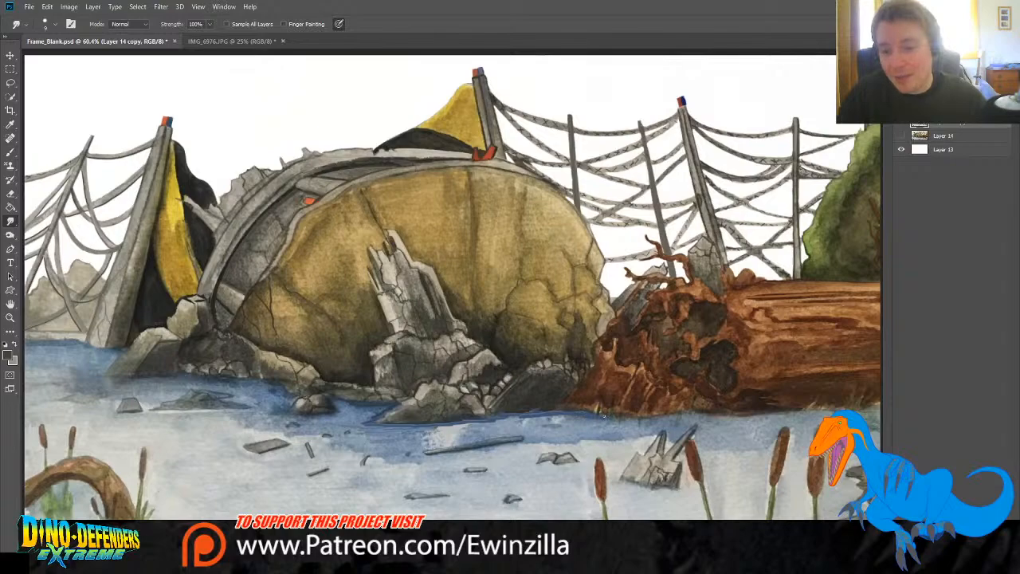
drag(661, 418, 821, 414)
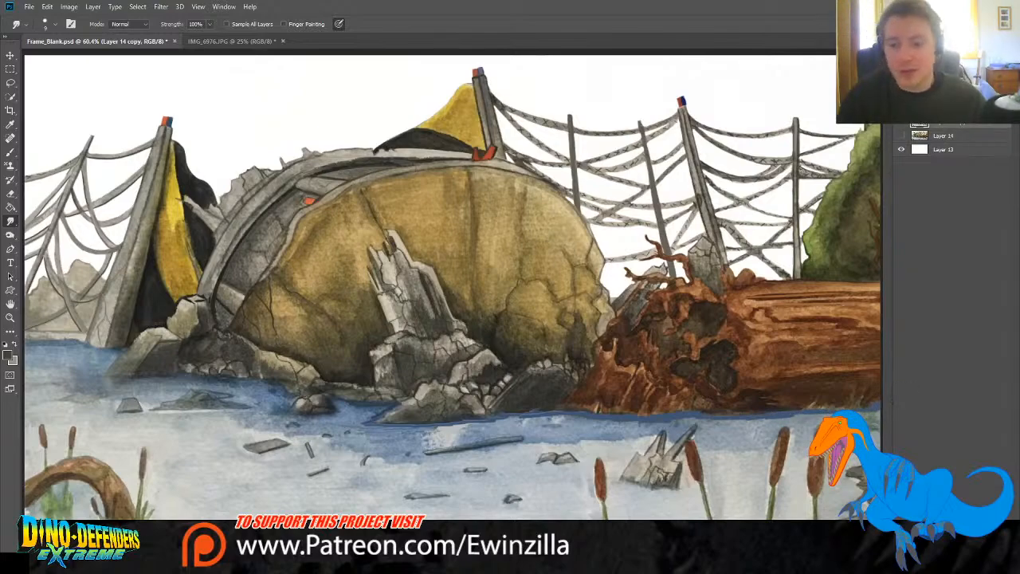
drag(787, 418, 819, 416)
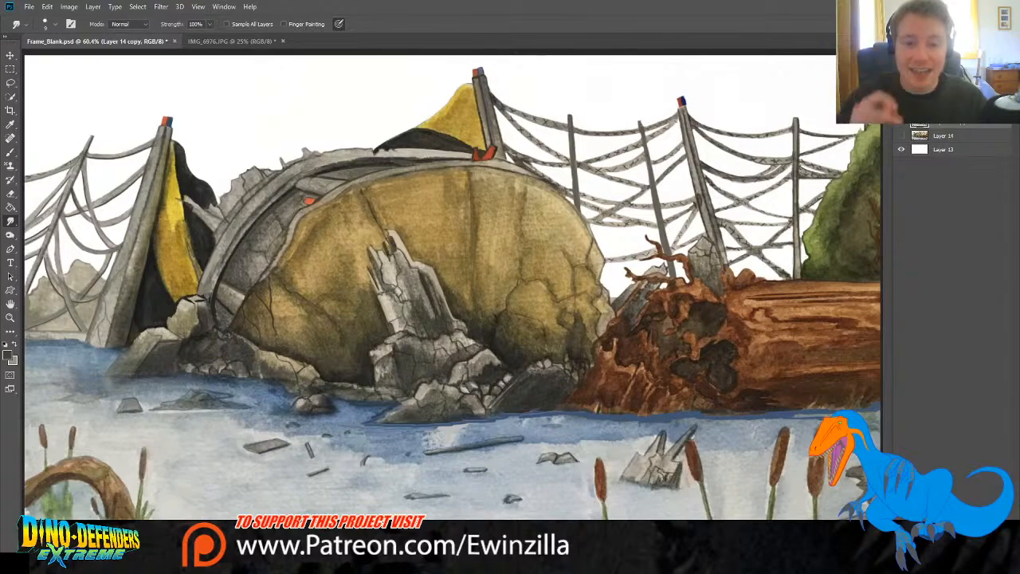
Step: Smudge the far-left shoreline clean, and define the water's edge beneath the flat rock and the small triangular rock
drag(83, 338, 26, 344)
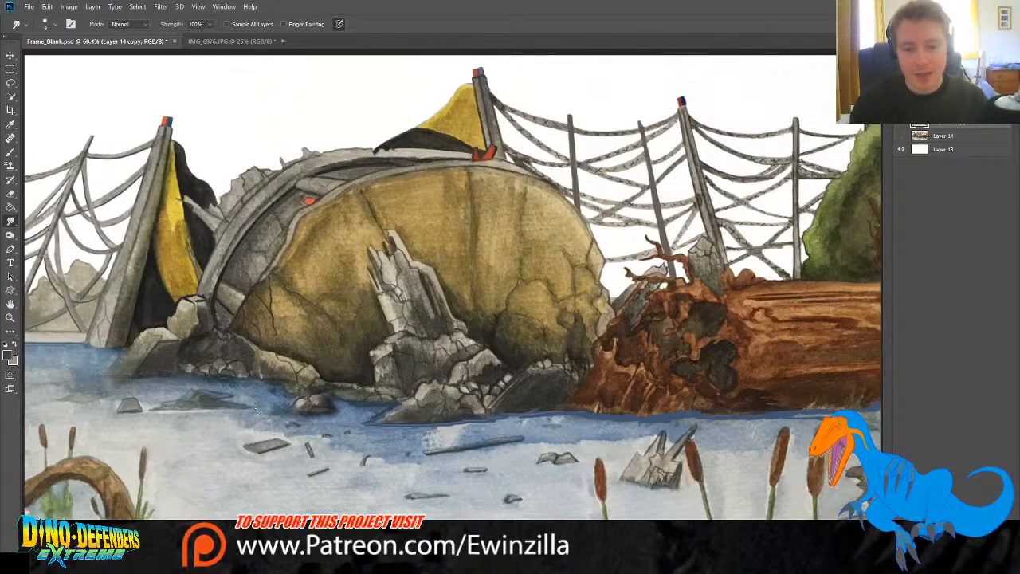
mouse_move(255, 408)
mouse_down()
mouse_move(148, 412)
mouse_move(217, 415)
mouse_up()
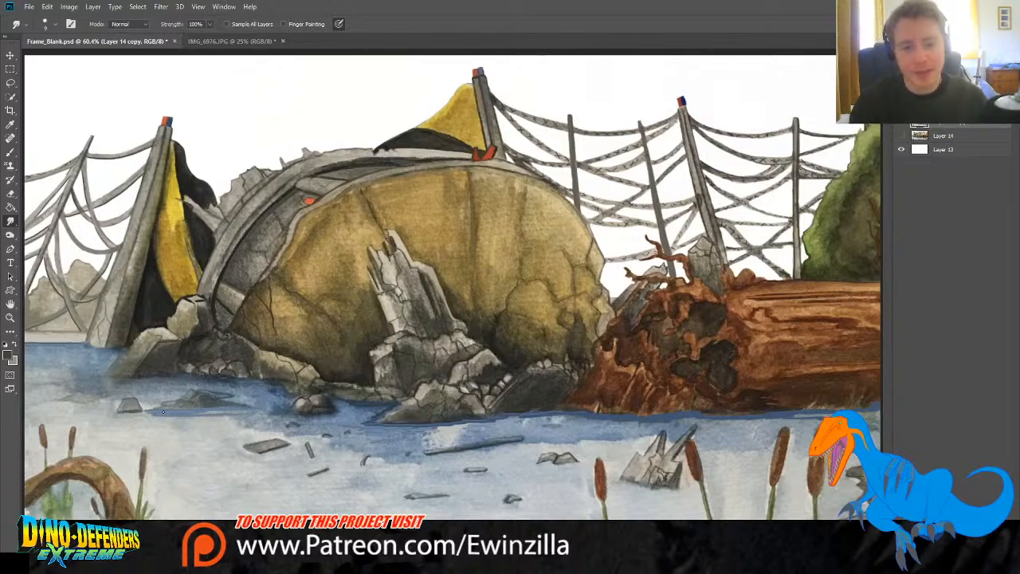
drag(135, 411, 114, 413)
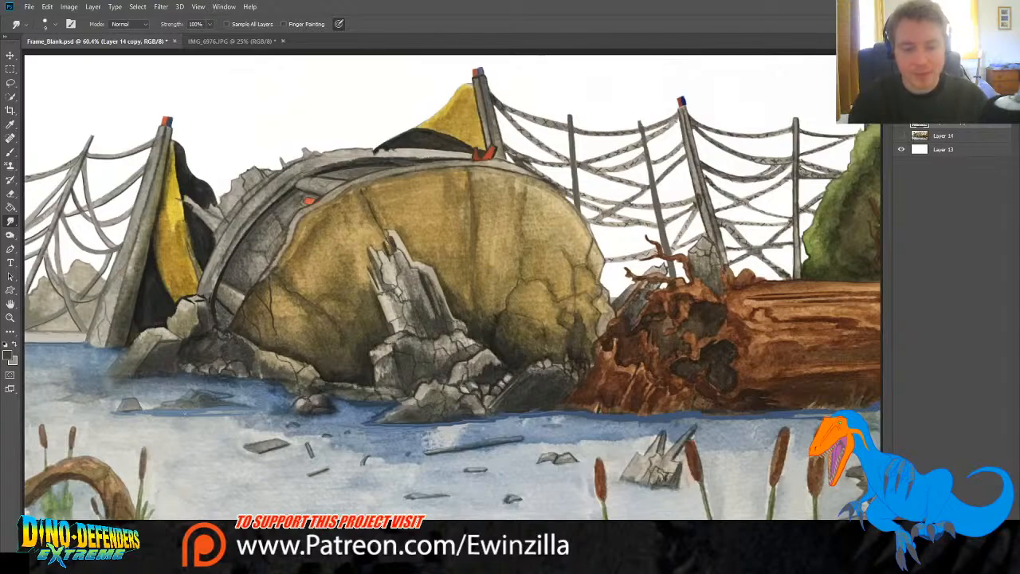
Step: Undo the last smudge, redo the water's edge beneath the small triangular rock, and smudge the upper edge of the arched branch
key(ctrl+z)
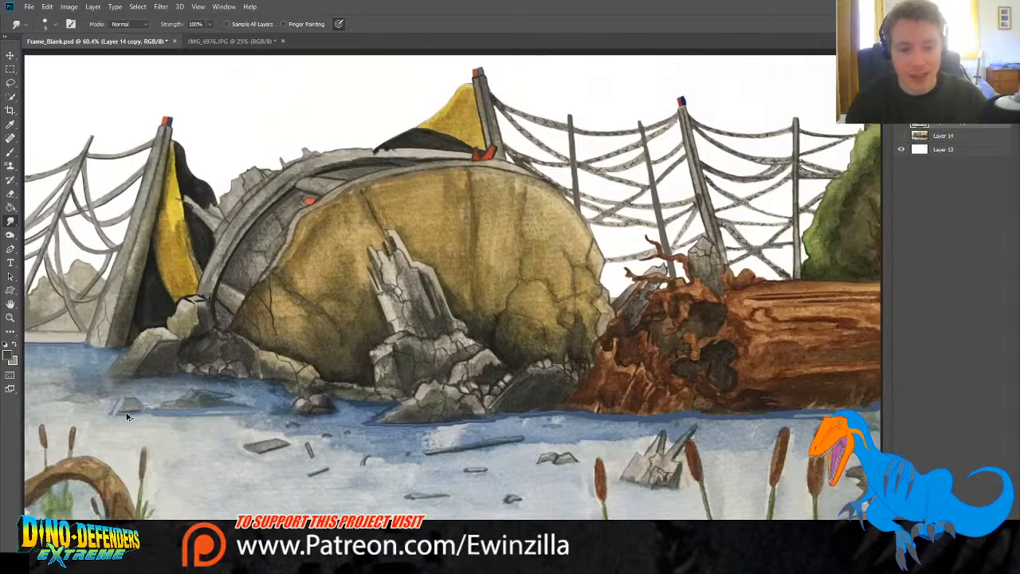
drag(115, 412, 141, 411)
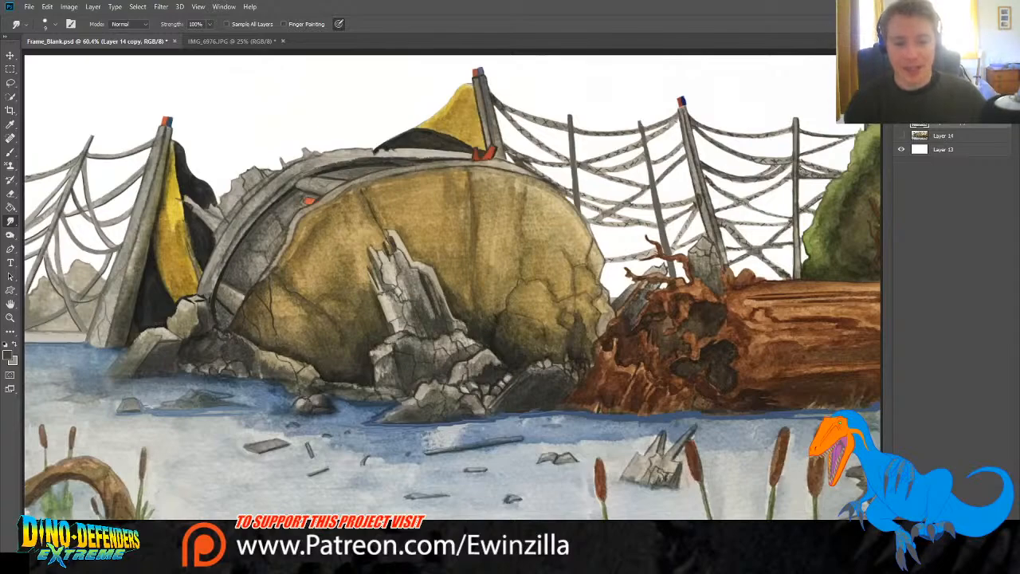
mouse_move(43, 474)
mouse_down()
mouse_move(28, 479)
mouse_move(64, 460)
mouse_up()
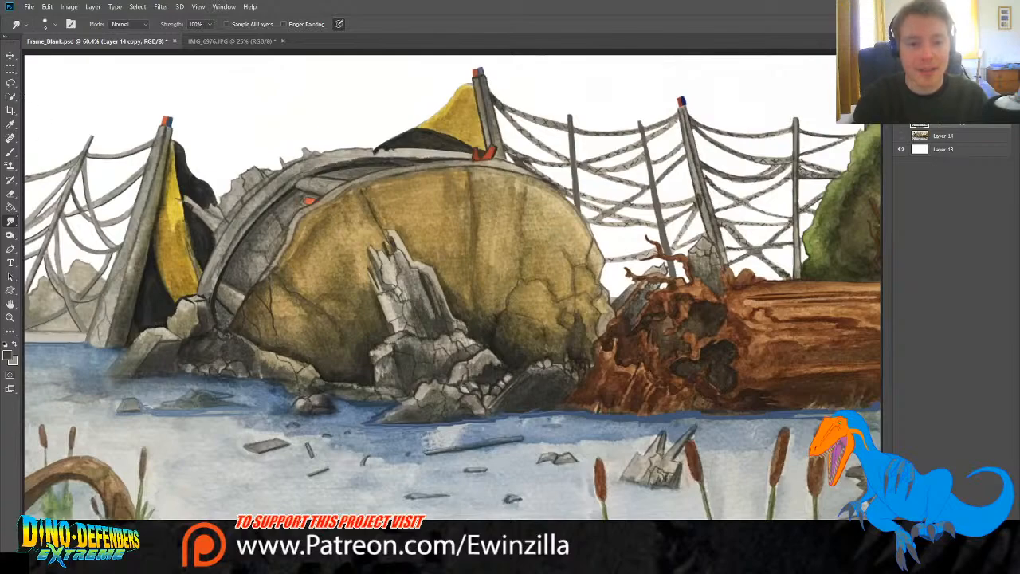
Step: Dodge the Highlights at 100% exposure along the yellow cloth, the dome's upper rim and background rubble, and the far-left netting
key(o)
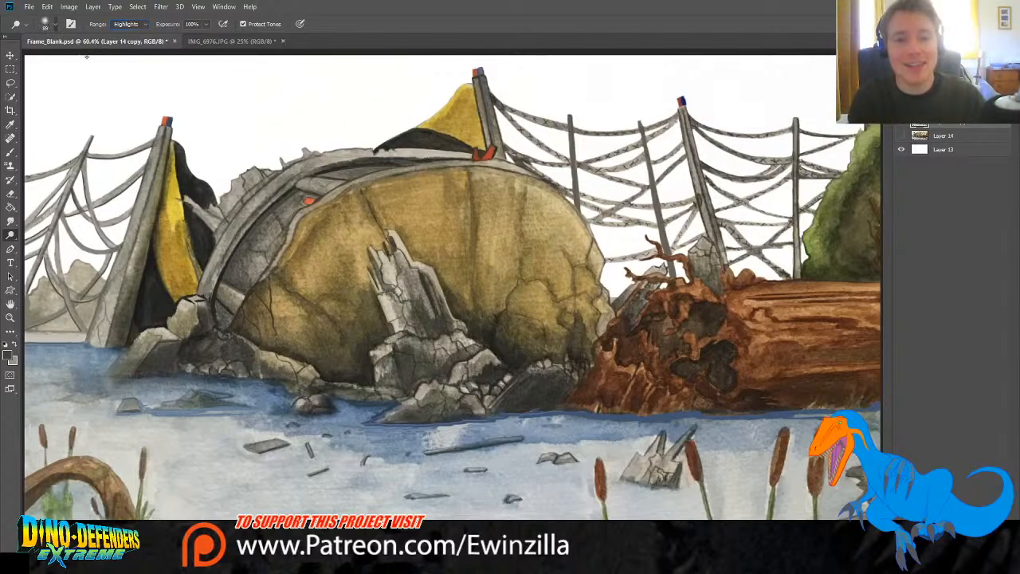
mouse_move(266, 152)
mouse_down()
mouse_move(231, 192)
mouse_move(389, 126)
mouse_move(323, 142)
mouse_move(456, 79)
mouse_move(393, 124)
mouse_move(481, 68)
mouse_up()
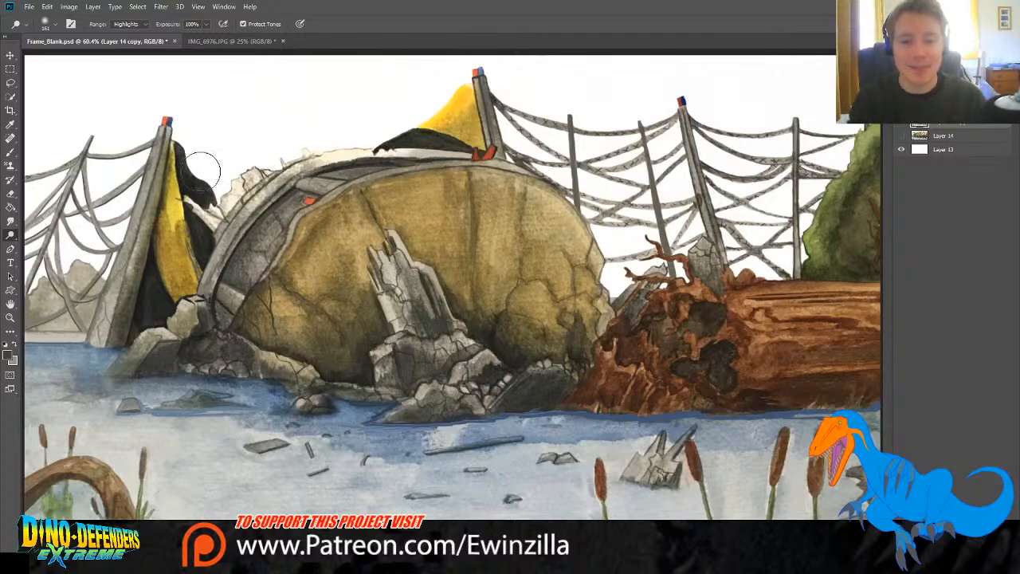
mouse_move(171, 112)
mouse_down()
mouse_move(228, 189)
mouse_move(190, 130)
mouse_move(233, 184)
mouse_move(201, 149)
mouse_move(213, 195)
mouse_move(180, 148)
mouse_move(124, 127)
mouse_move(19, 169)
mouse_up()
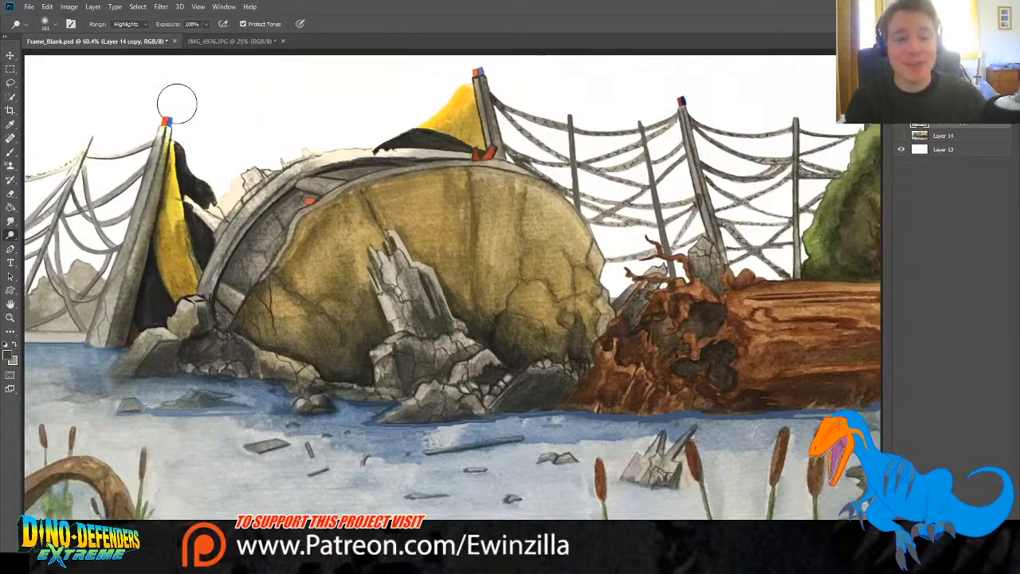
key(ctrl+z)
drag(135, 118, 9, 152)
Step: Dodge highlights onto the netting posts beside the central tower, the bush's outer edge and the upper side of the fallen log
mouse_move(511, 87)
mouse_down()
mouse_move(573, 108)
mouse_move(549, 87)
mouse_move(560, 99)
mouse_move(643, 102)
mouse_move(682, 88)
mouse_move(842, 117)
mouse_move(842, 105)
mouse_move(720, 107)
mouse_move(693, 88)
mouse_up()
key(ctrl+z)
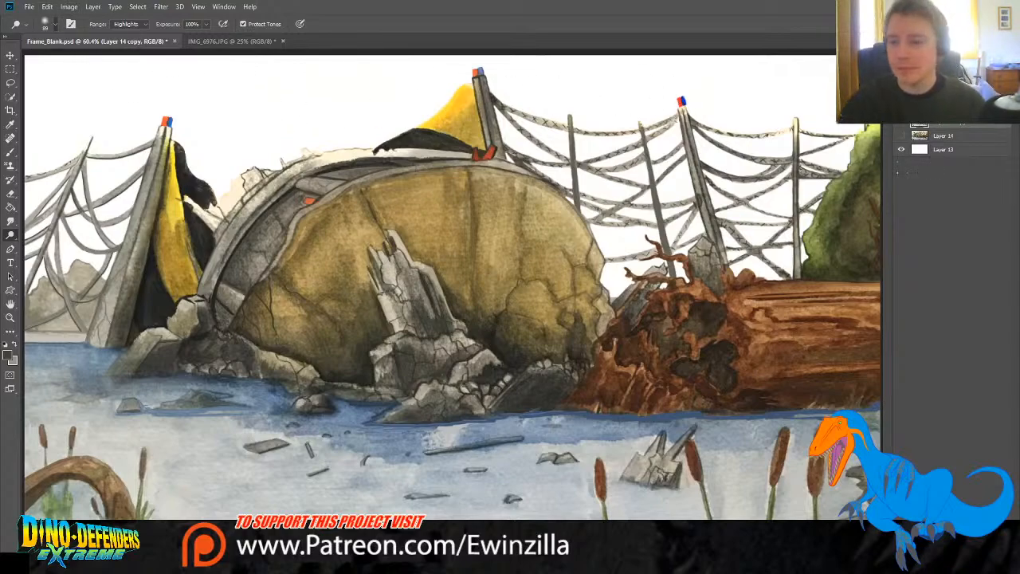
mouse_move(875, 138)
mouse_down()
mouse_move(822, 196)
mouse_move(805, 273)
mouse_move(825, 211)
mouse_move(873, 137)
mouse_up()
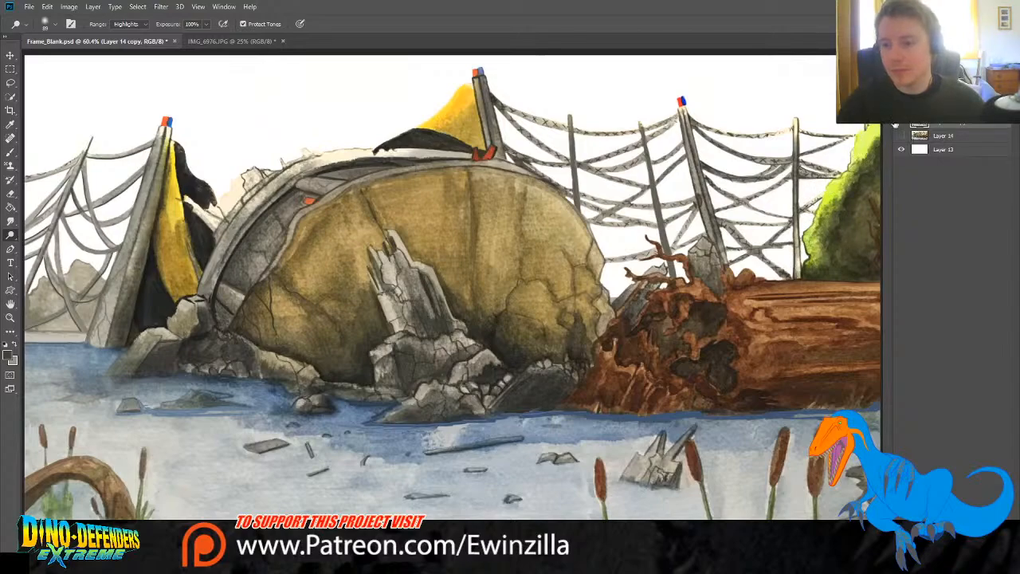
drag(757, 289, 974, 289)
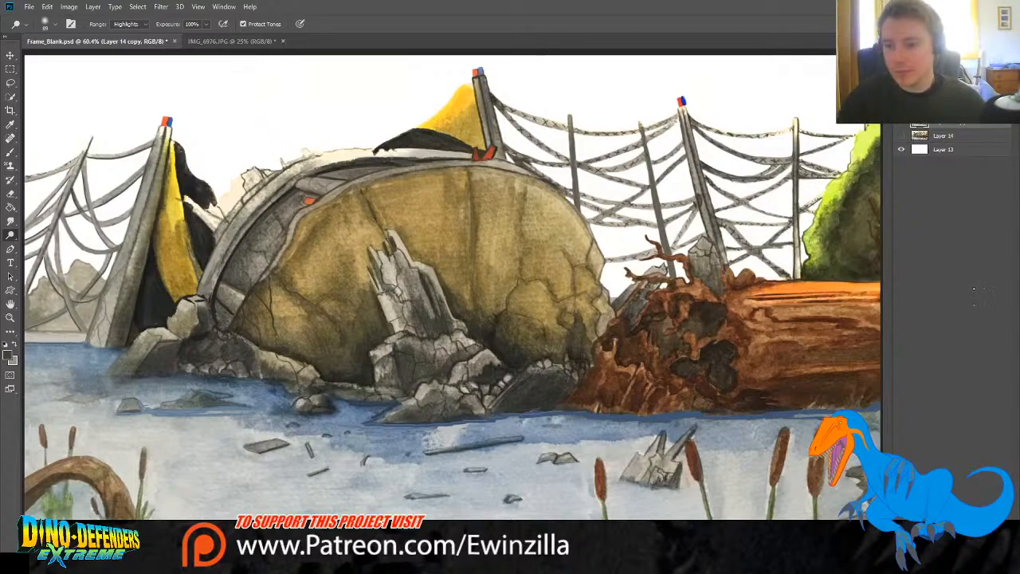
key(ctrl+z)
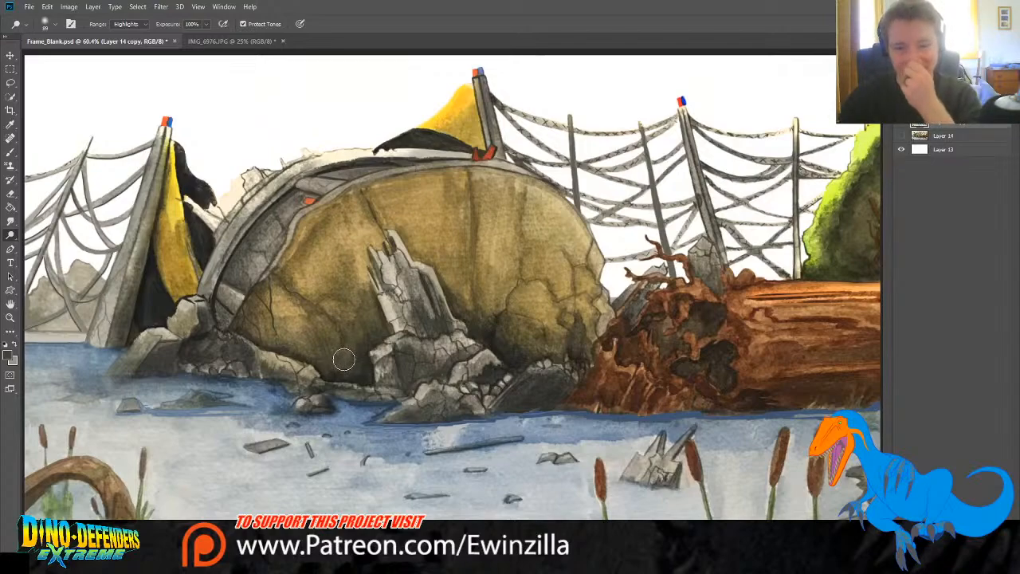
Step: Try to lasso the water below the shoreline and separate it onto its own layer
click(11, 83)
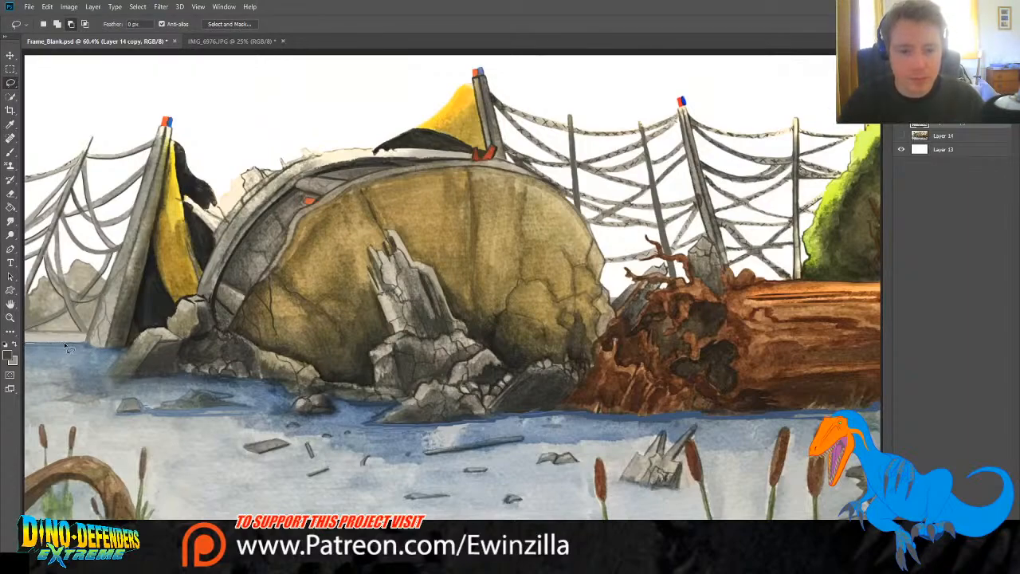
mouse_move(86, 345)
mouse_down()
mouse_move(125, 351)
mouse_move(117, 344)
mouse_up()
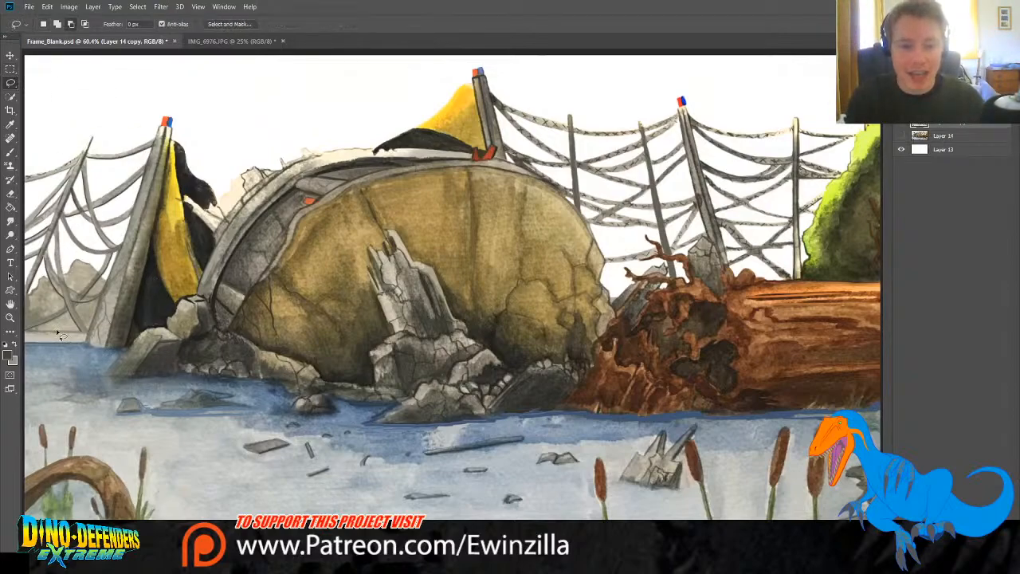
mouse_move(25, 344)
mouse_down()
mouse_move(132, 353)
mouse_move(120, 353)
mouse_move(110, 383)
mouse_move(190, 377)
mouse_move(257, 383)
mouse_move(299, 403)
mouse_move(340, 405)
mouse_up()
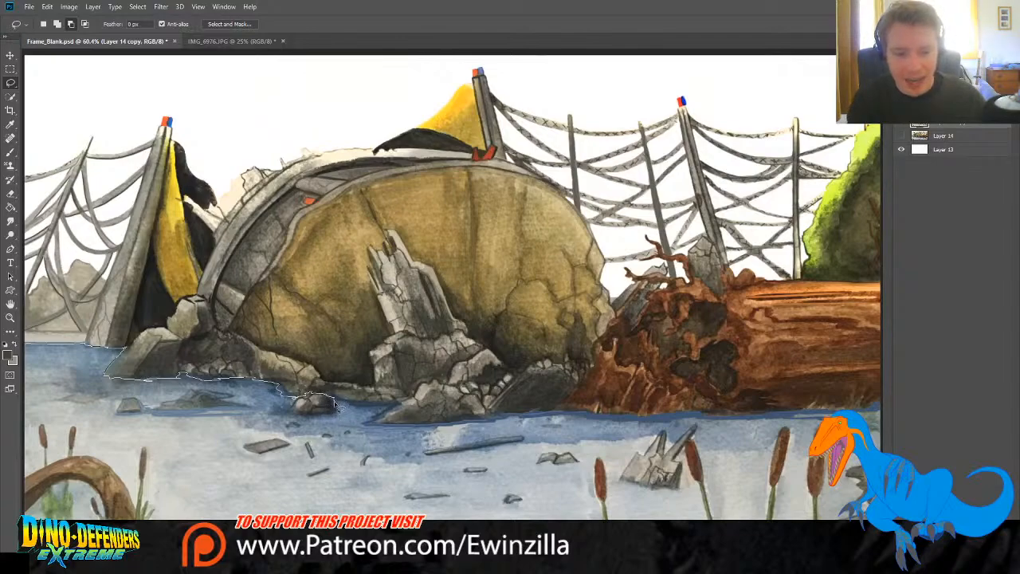
mouse_move(341, 406)
mouse_down()
mouse_move(396, 408)
mouse_move(372, 422)
mouse_move(436, 428)
mouse_move(549, 414)
mouse_move(653, 424)
mouse_move(891, 414)
mouse_move(906, 448)
mouse_up()
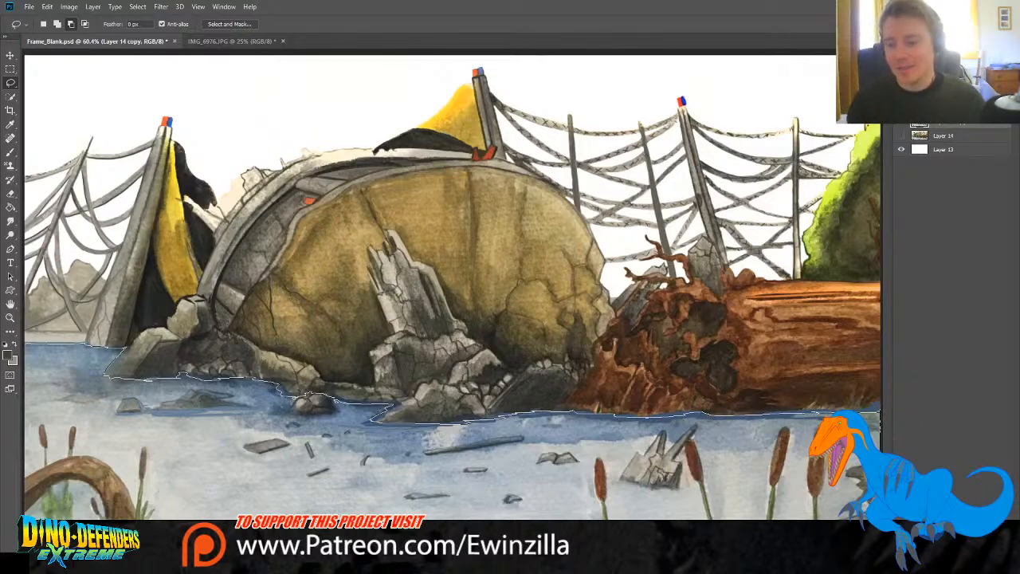
drag(9, 548, 4, 460)
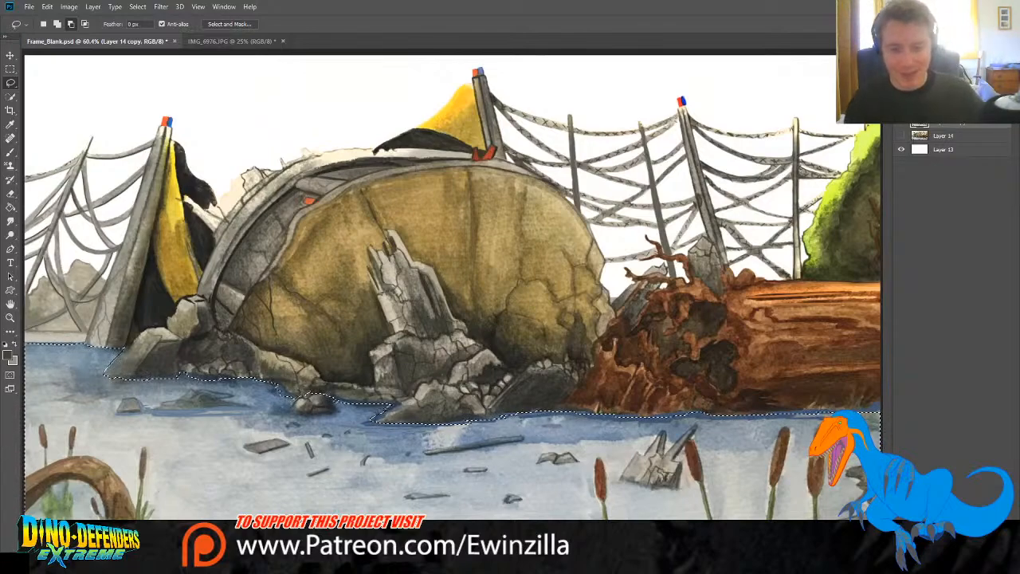
key(ctrl+j)
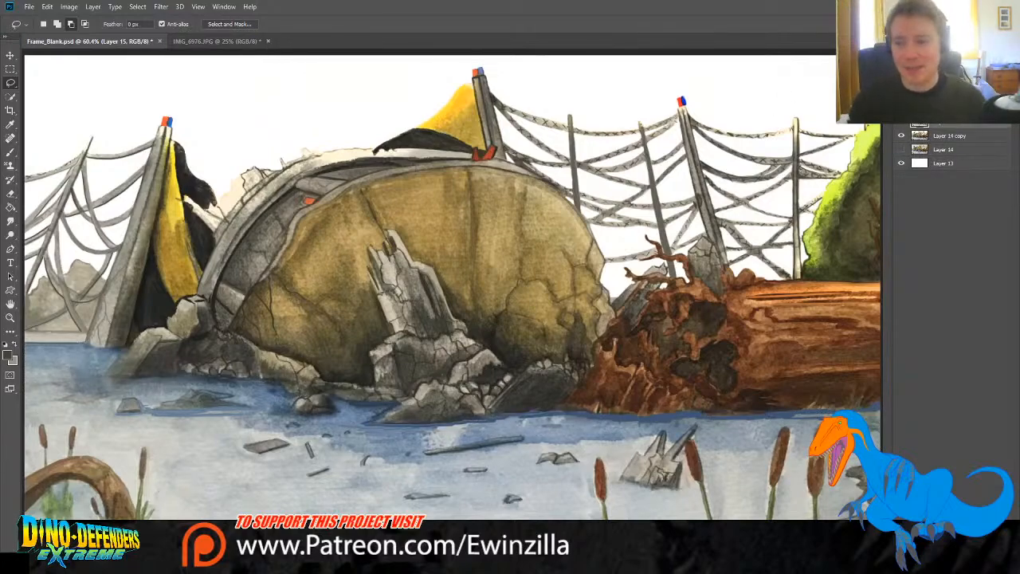
click(901, 149)
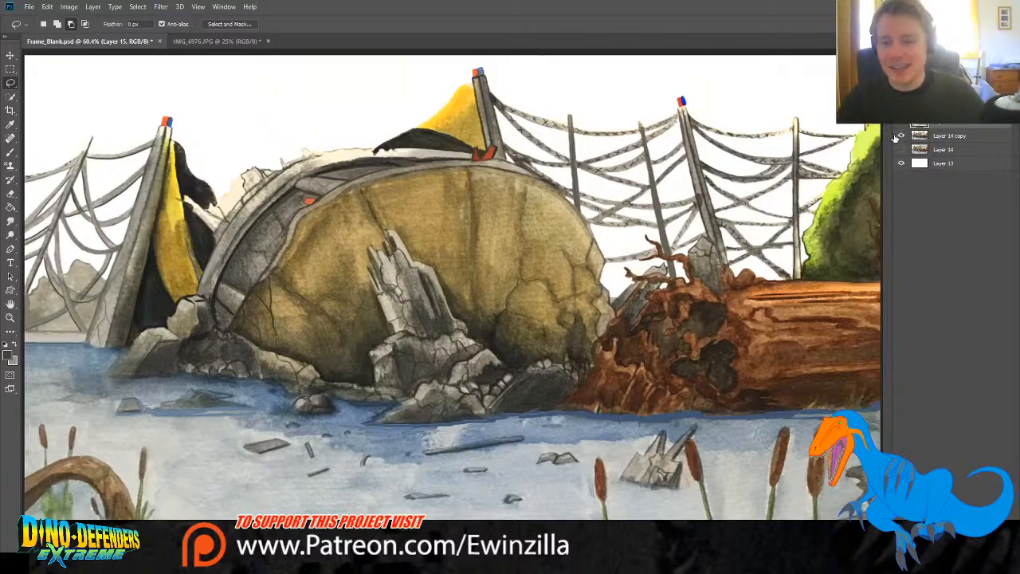
key(ctrl+z)
key(ctrl+shift+j)
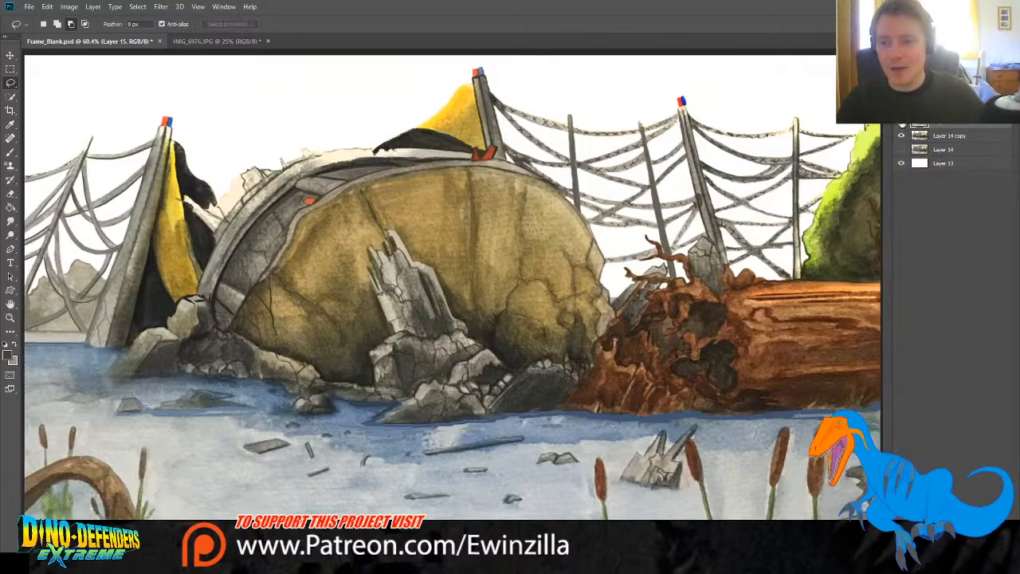
key(ctrl+z)
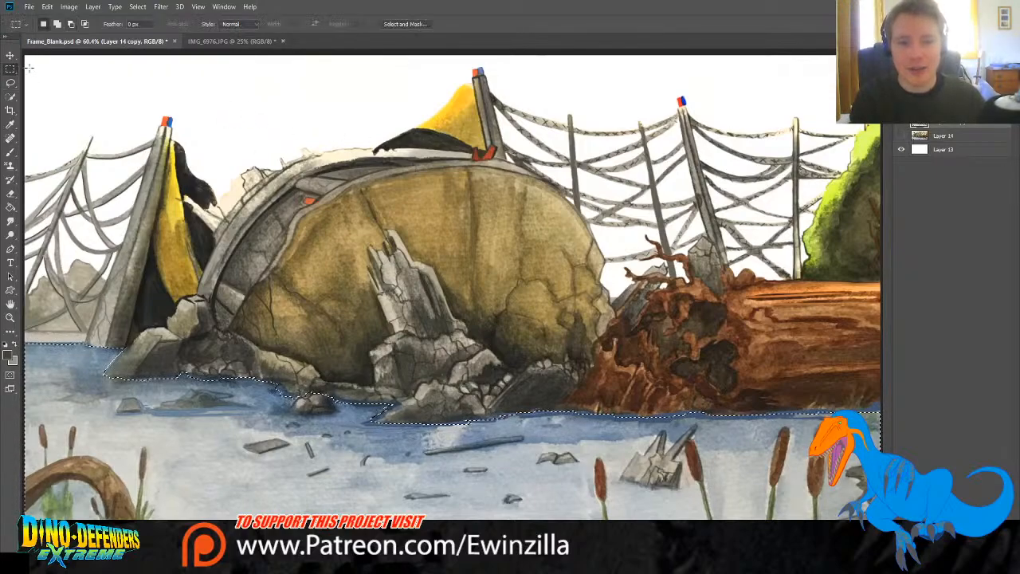
key(ctrl+d)
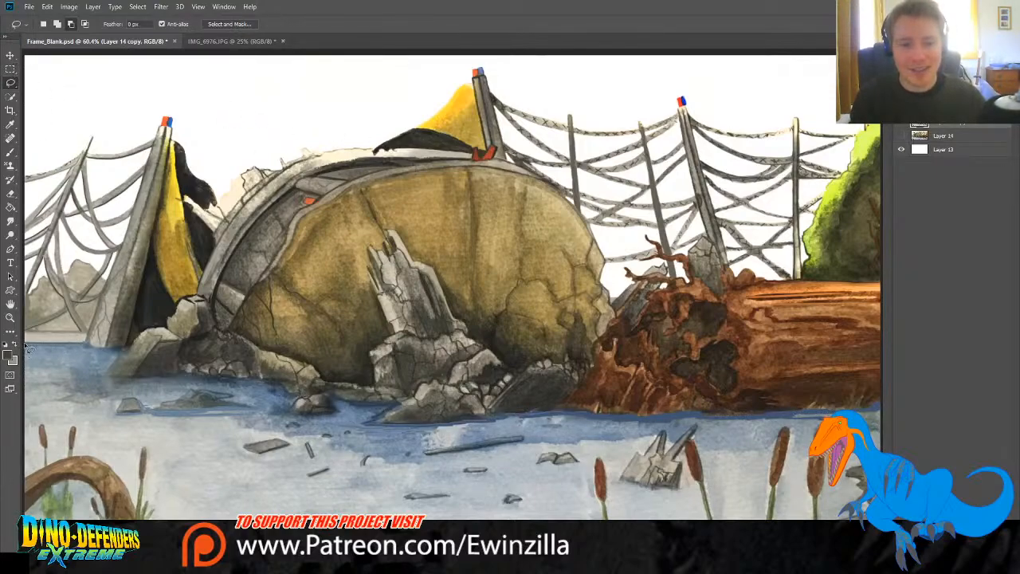
drag(26, 343, 54, 347)
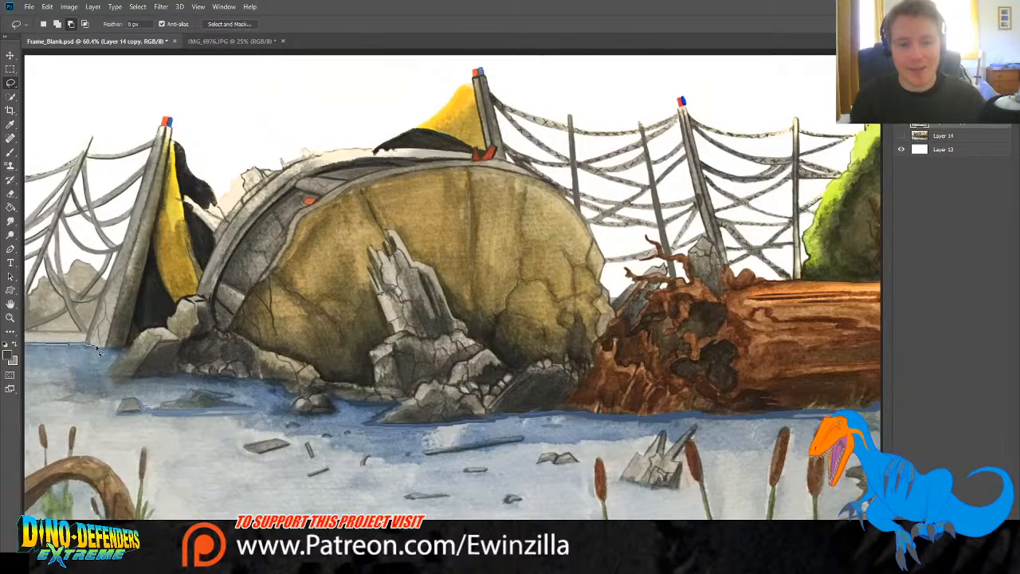
click(10, 70)
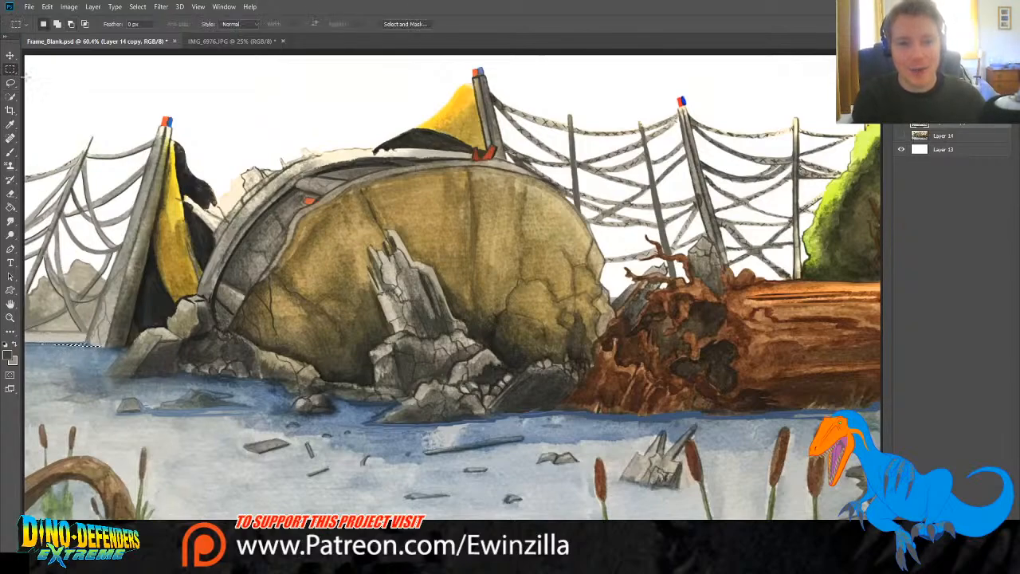
click(11, 83)
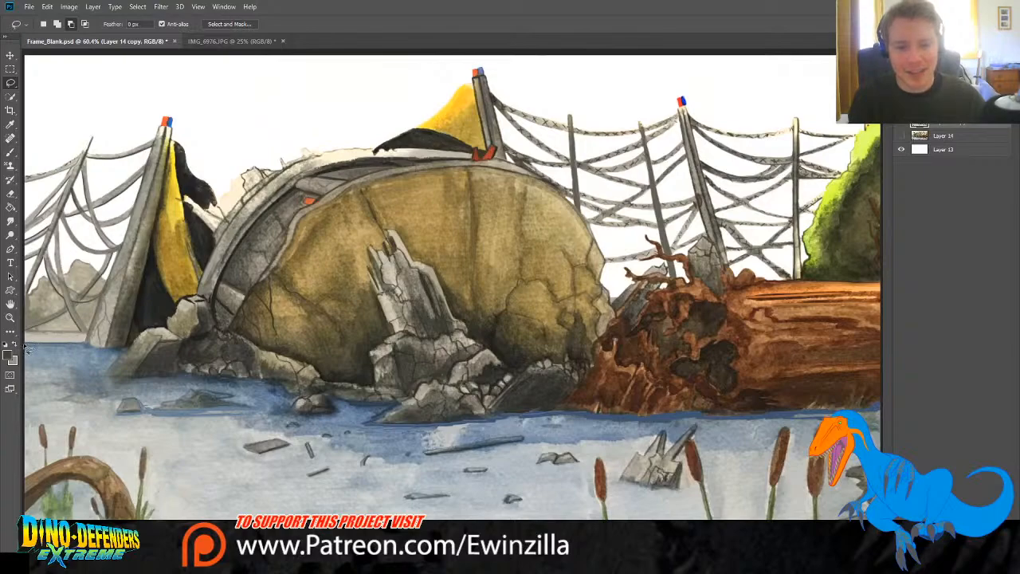
Step: Lasso the water along the shoreline around the rocks and log, put it on its own layer, check it alone, and reactivate Layer 14 copy
mouse_move(23, 344)
mouse_down()
mouse_move(127, 351)
mouse_move(106, 383)
mouse_move(262, 383)
mouse_move(295, 397)
mouse_move(288, 418)
mouse_move(299, 424)
mouse_move(339, 423)
mouse_move(338, 403)
mouse_move(400, 408)
mouse_move(371, 428)
mouse_move(907, 413)
mouse_move(905, 440)
mouse_up()
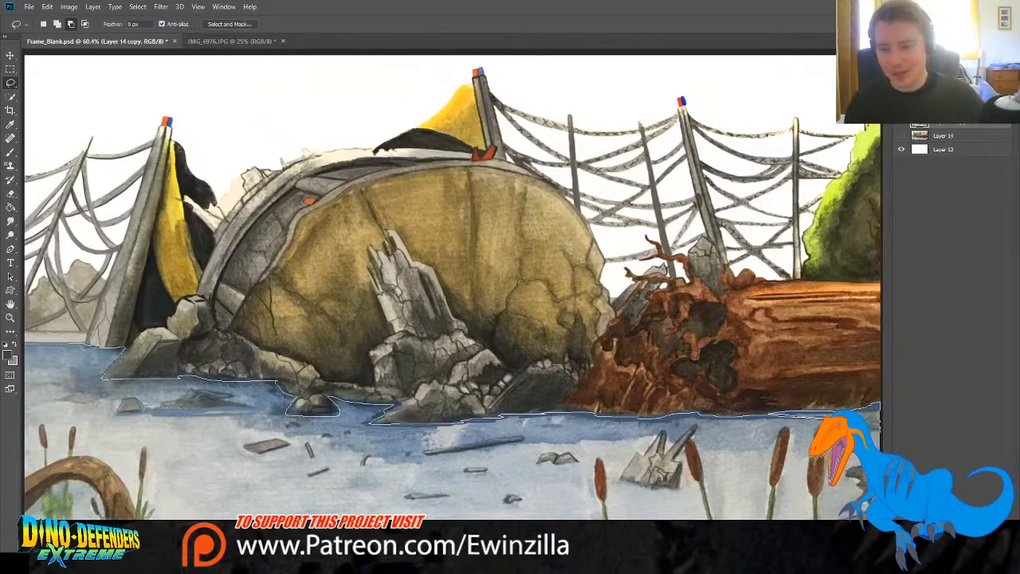
drag(18, 446, 17, 347)
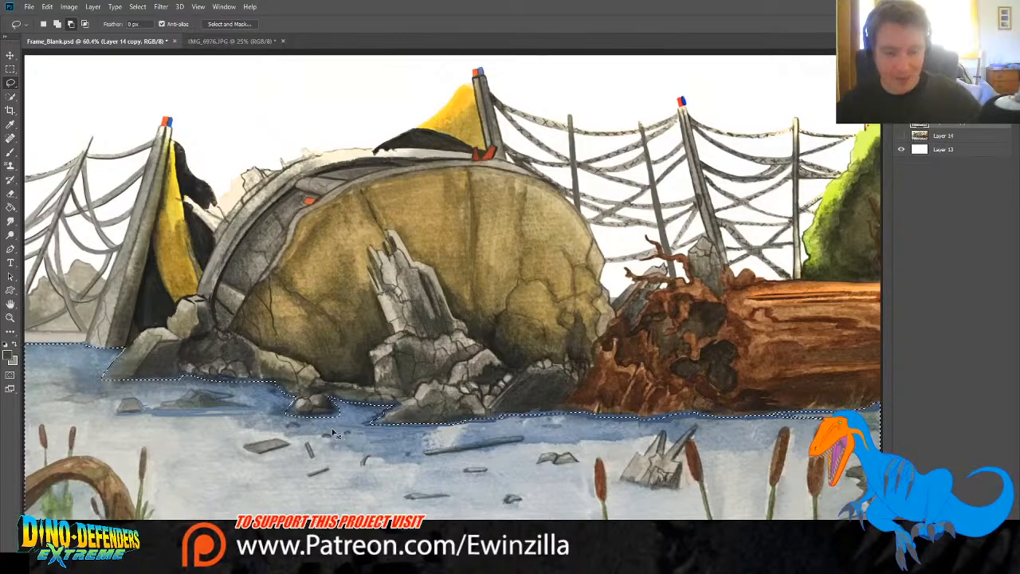
key(ctrl+j)
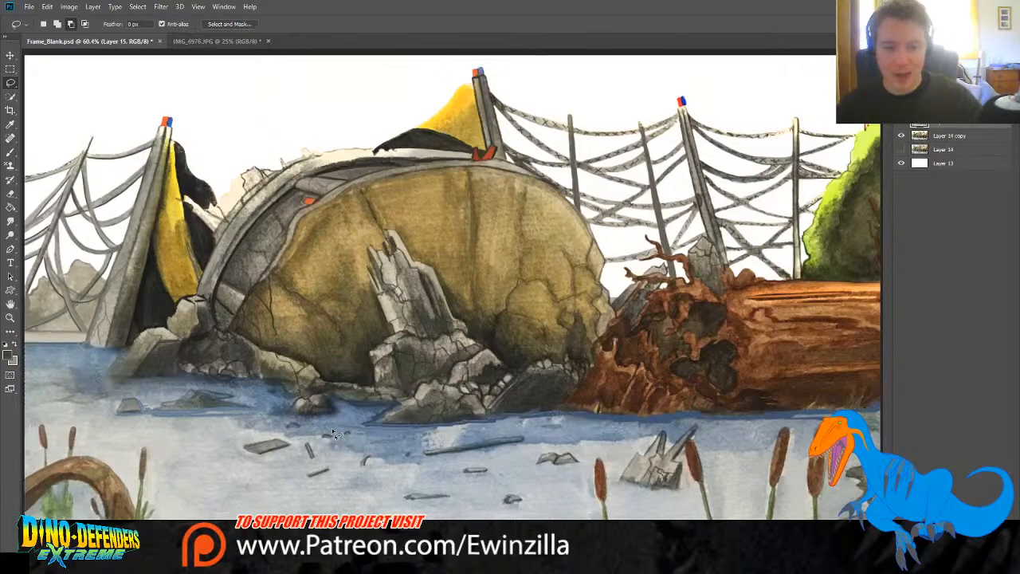
click(901, 137)
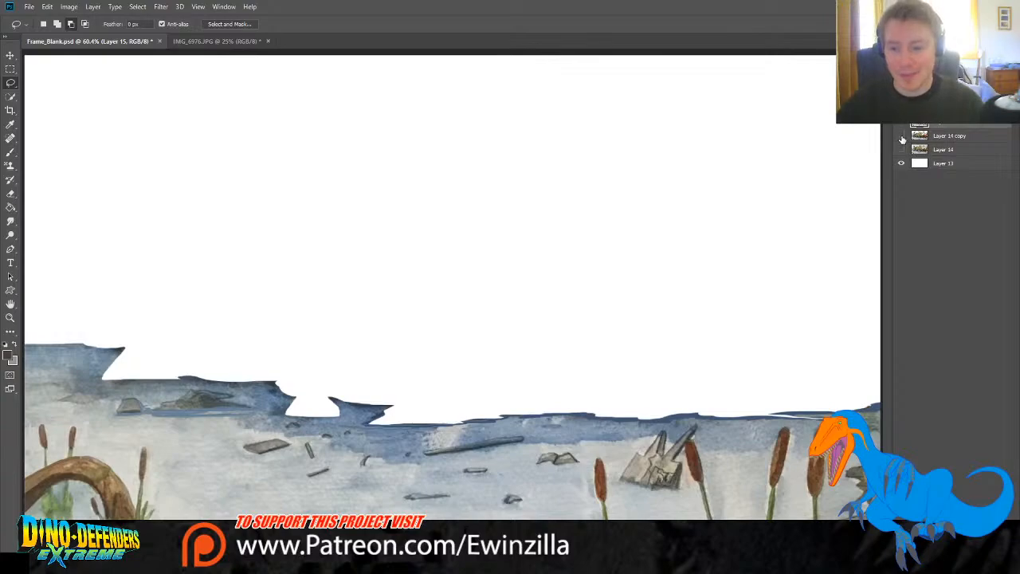
click(902, 137)
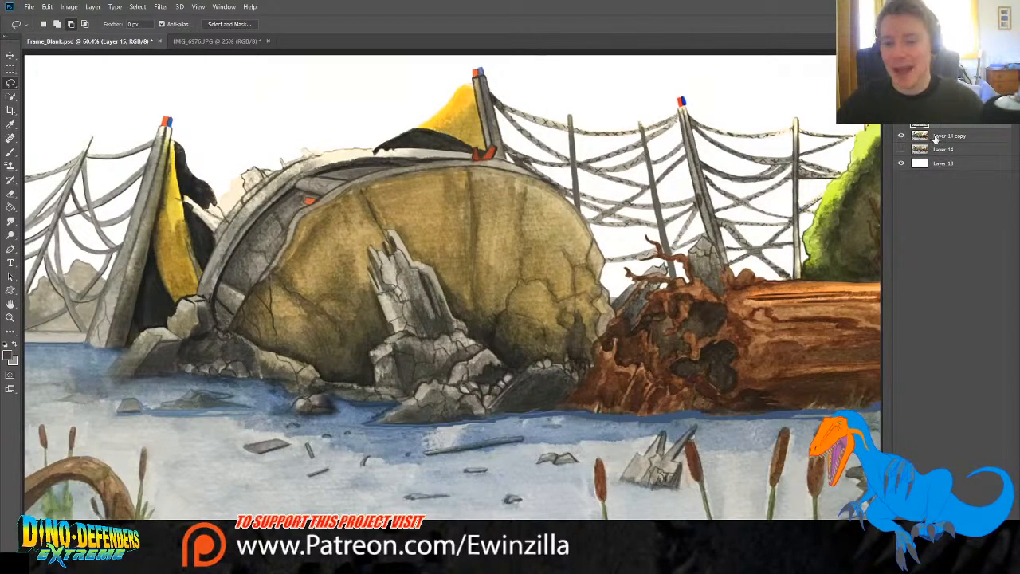
click(936, 137)
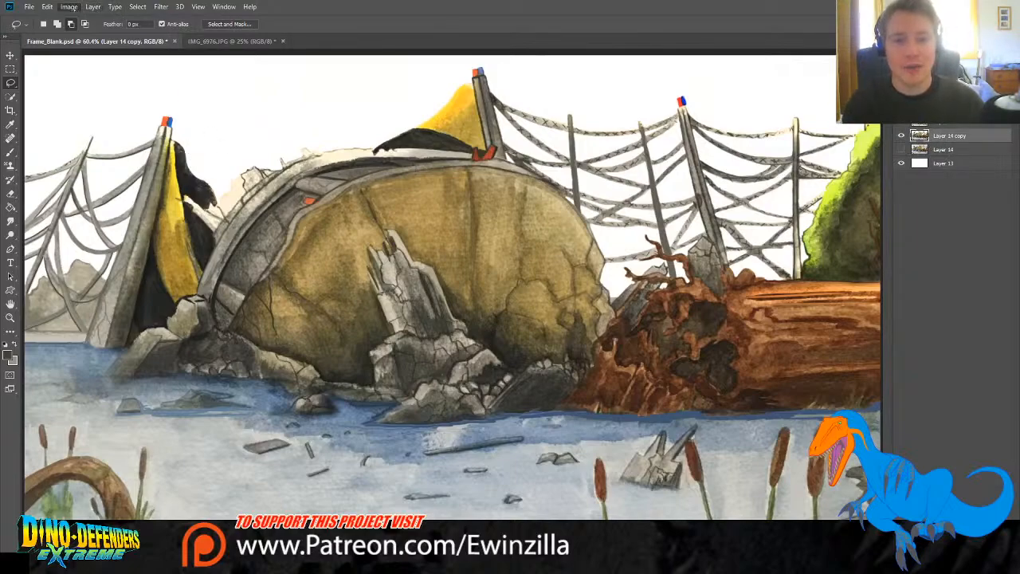
key(i)
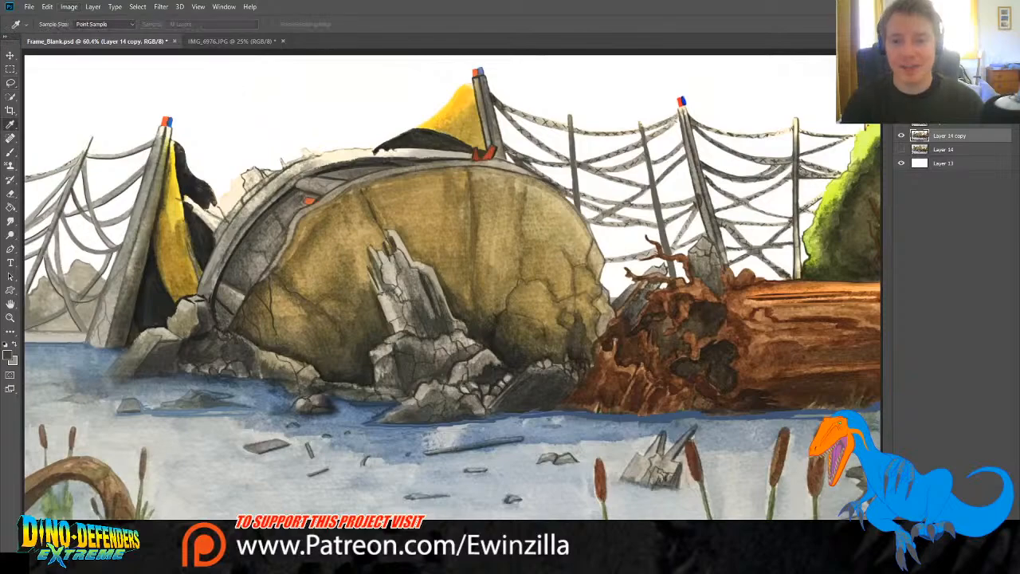
key(l)
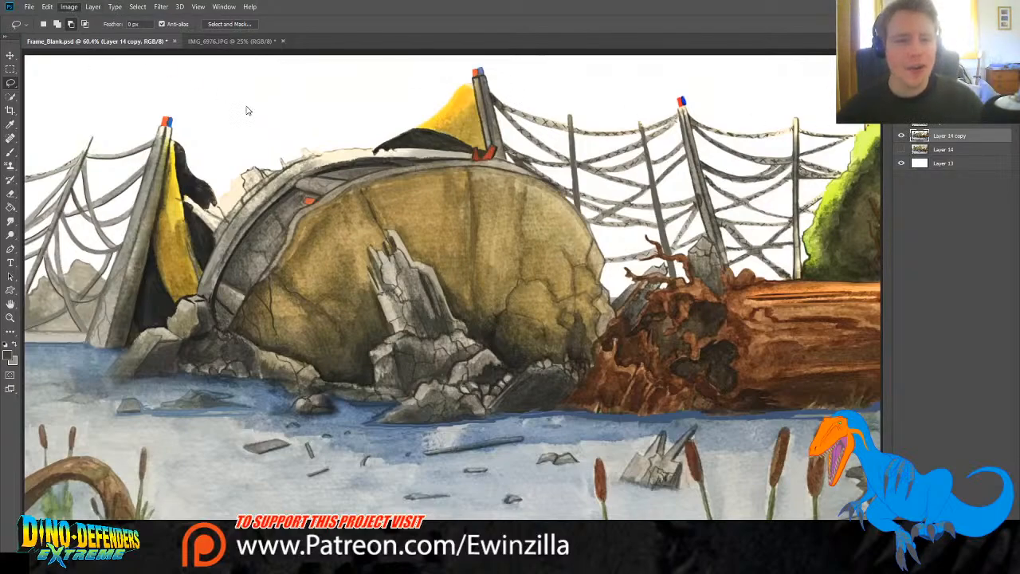
key(i)
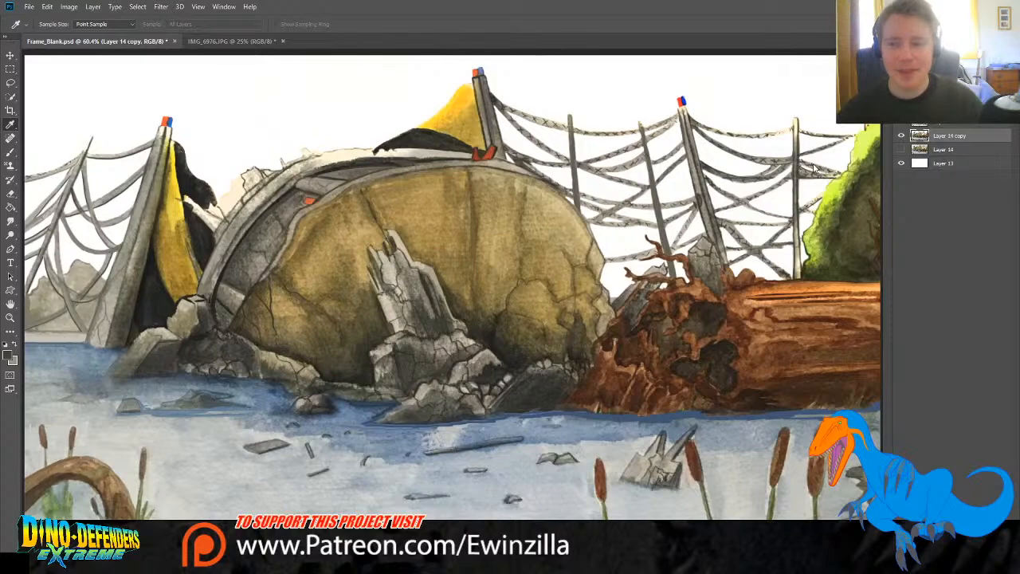
key(l)
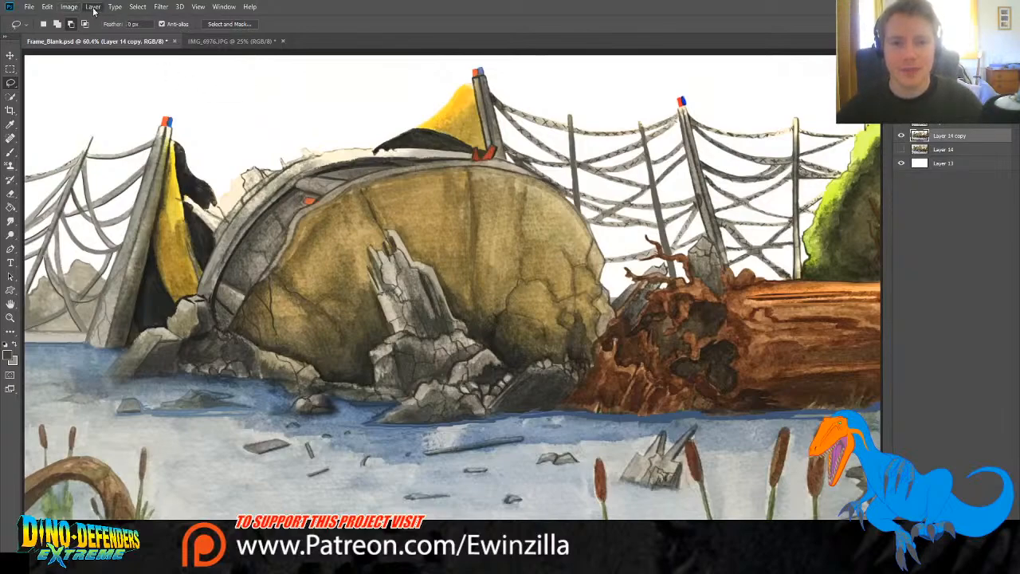
Step: Add a gradient overlay to Layer 14 copy, try different blending, and recolour the gradient from teal to green
click(248, 191)
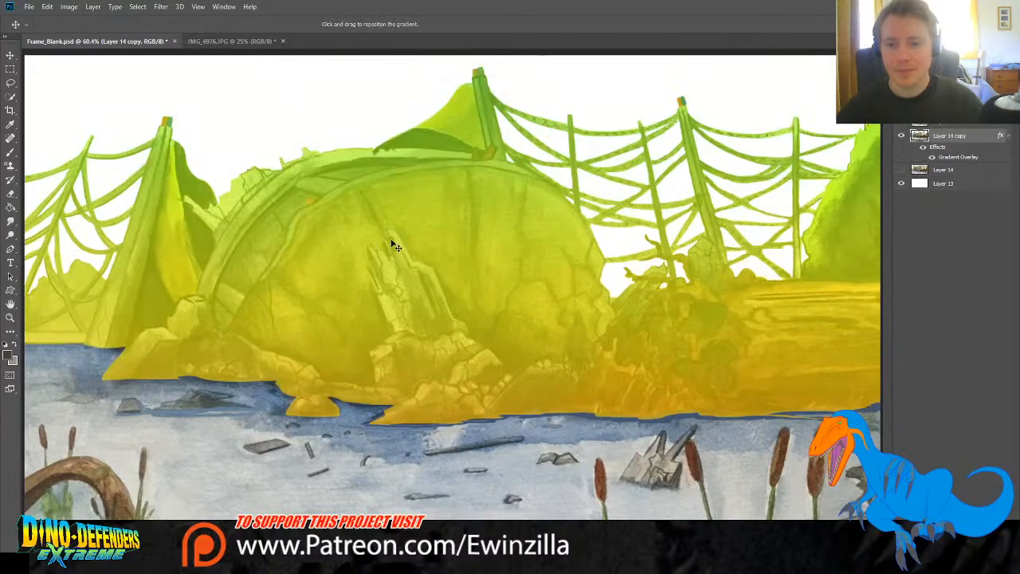
click(757, 169)
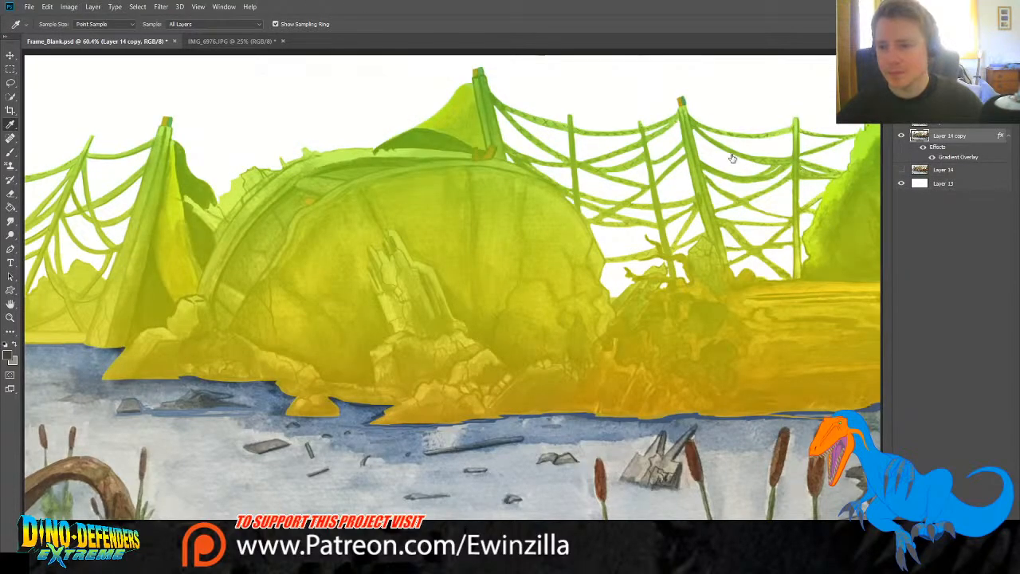
click(746, 141)
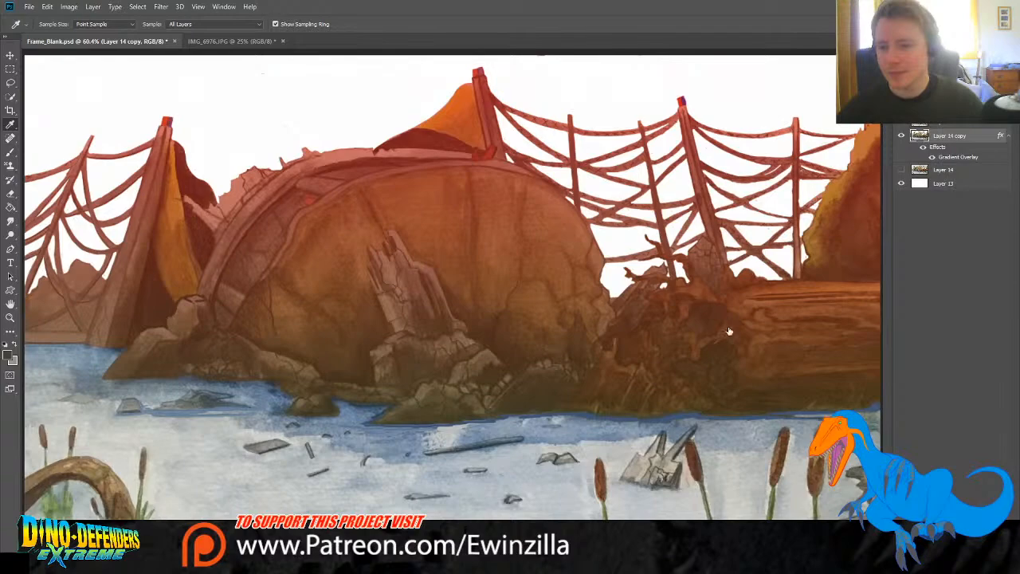
click(565, 320)
click(542, 255)
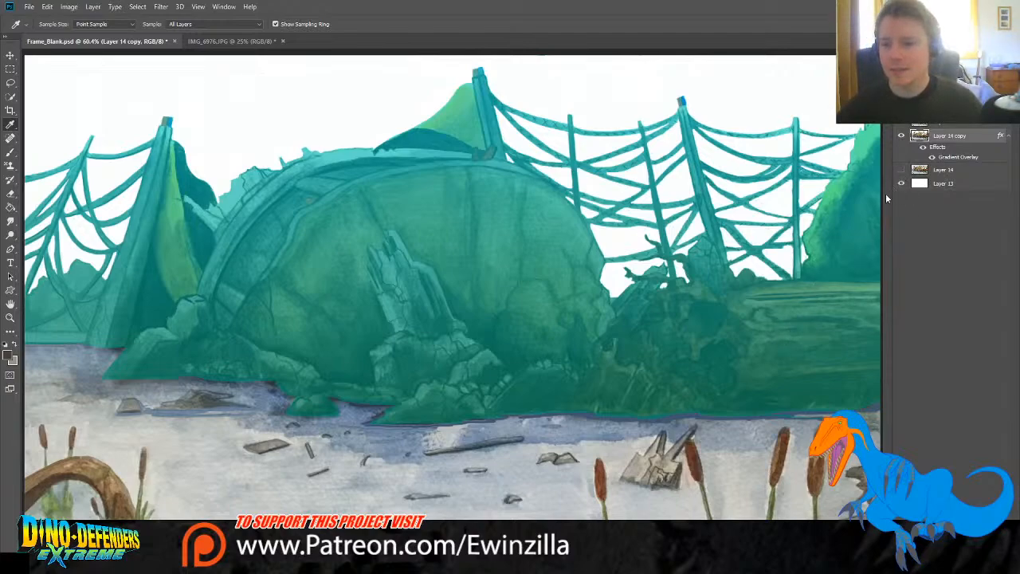
click(876, 146)
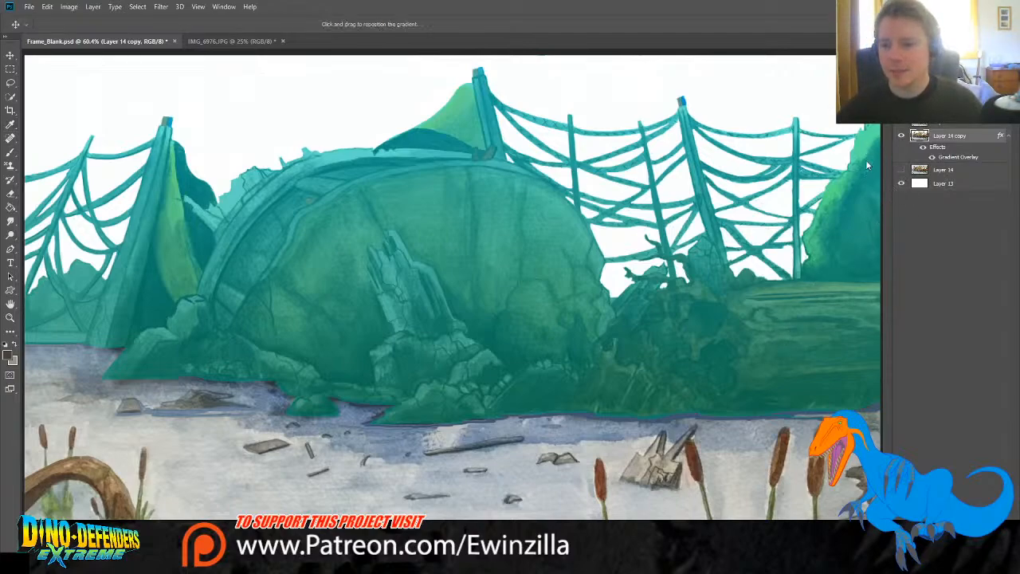
Step: Reverse the overlay gradient, change its blend mode so the painted detail shows through, and shift the waterline end to blue-teal
click(758, 196)
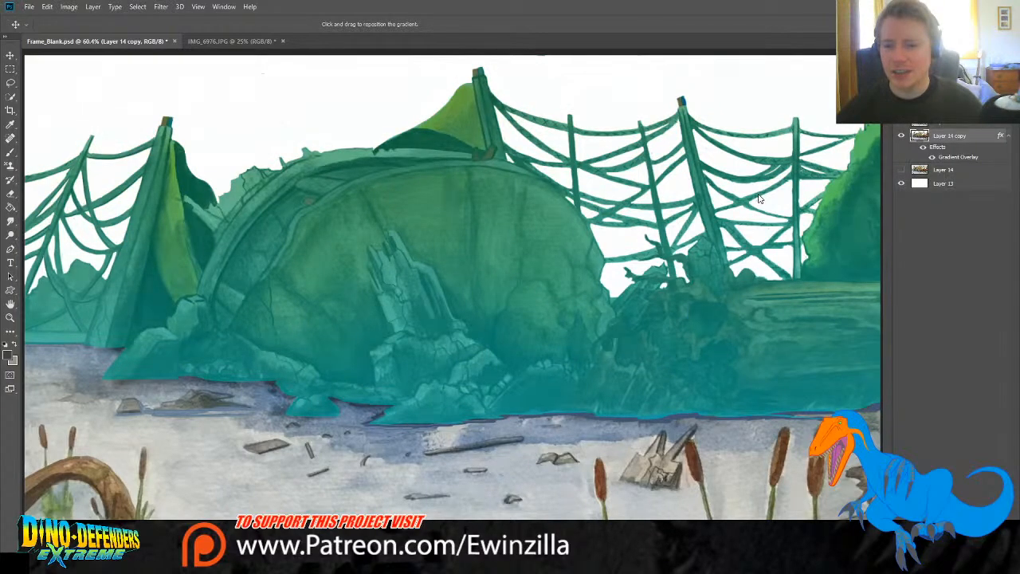
click(776, 173)
click(714, 142)
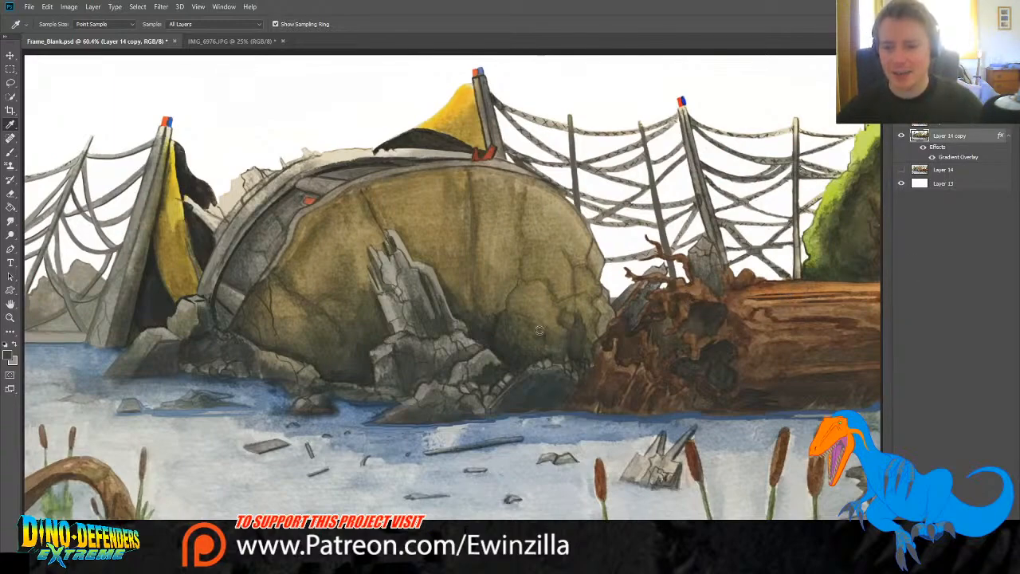
click(566, 325)
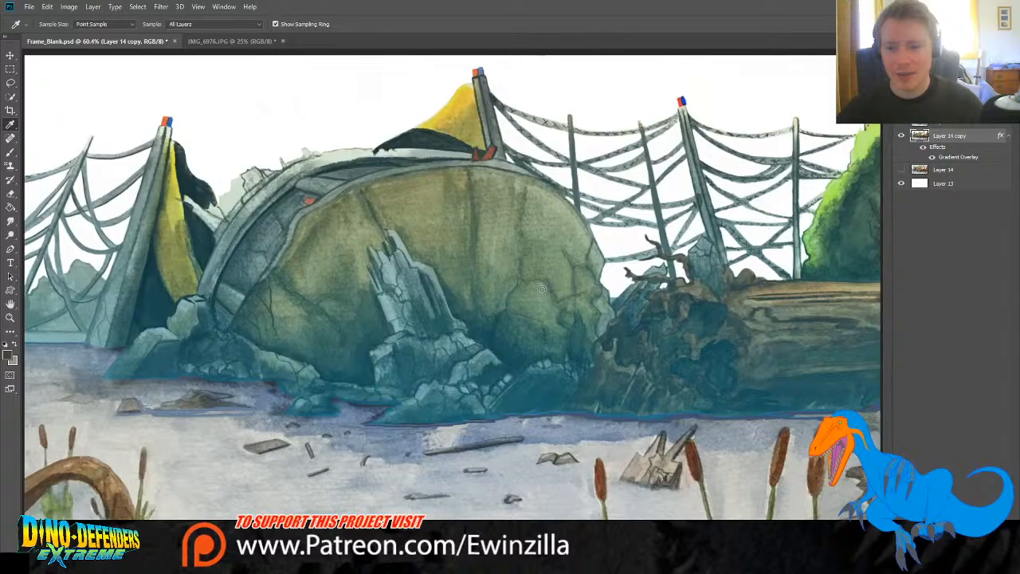
click(881, 136)
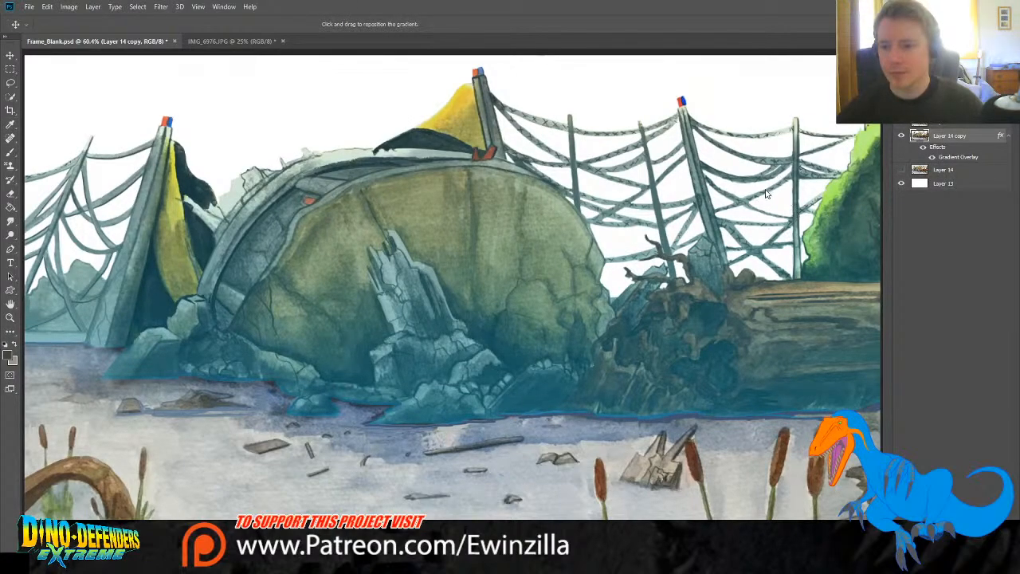
Step: Confine the overlay's blue-teal tint to the lower rocks and log, soften its strength, and apply the effect
drag(786, 223, 760, 224)
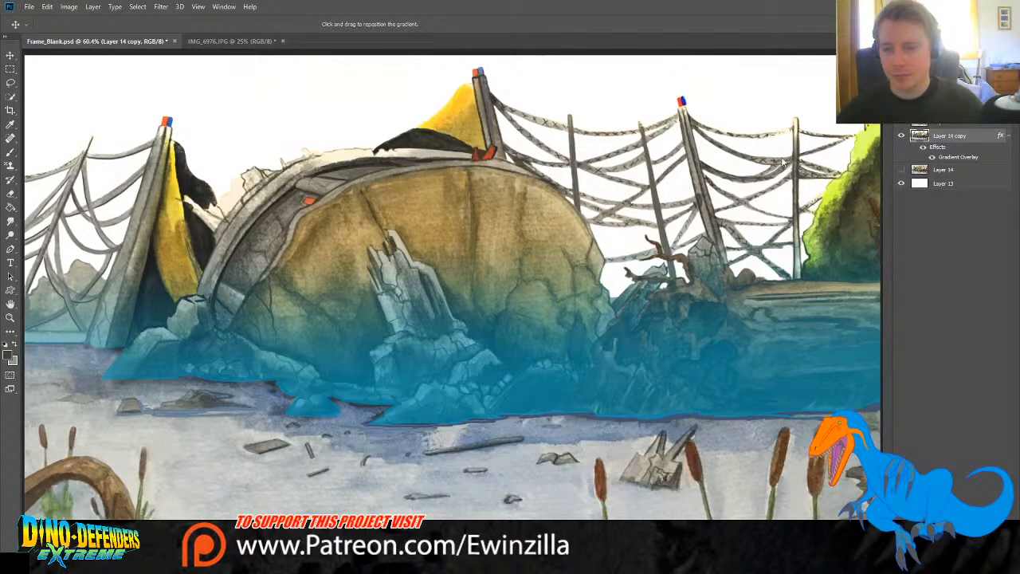
drag(784, 162, 760, 163)
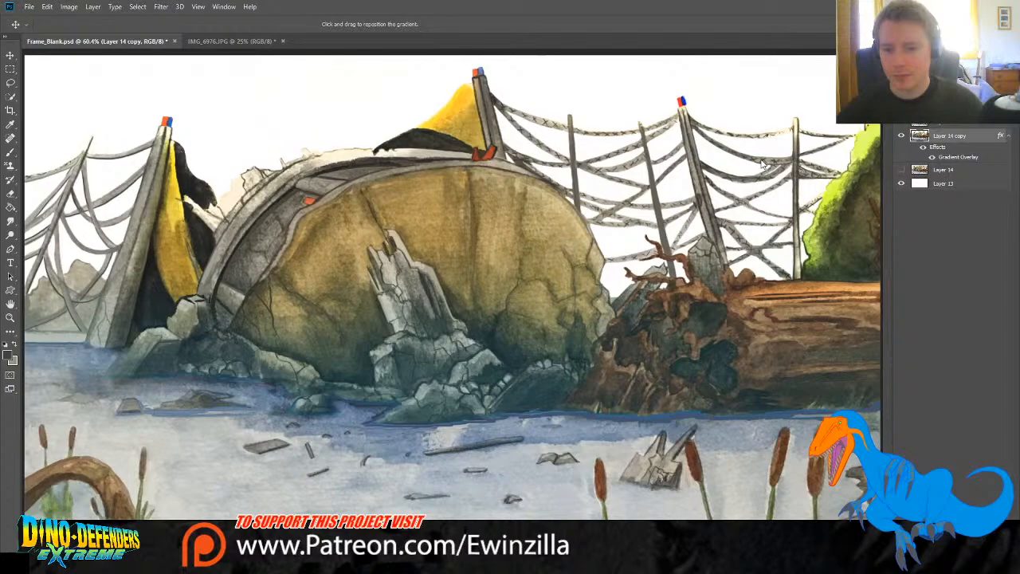
key(l)
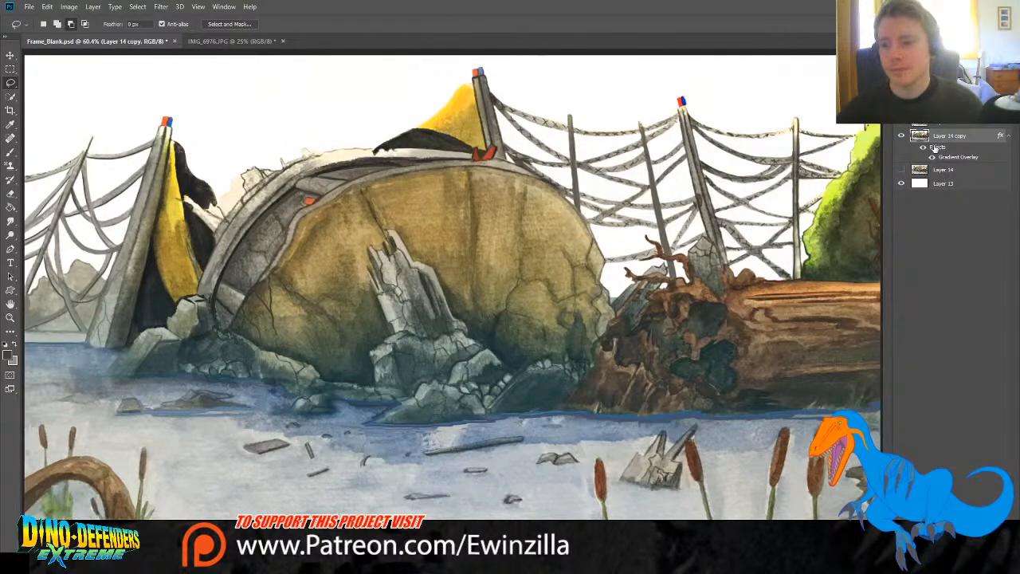
Step: Burn the Midtones at 39% exposure with a large soft brush to deepen the shadows around the dome's base and crevices
click(12, 225)
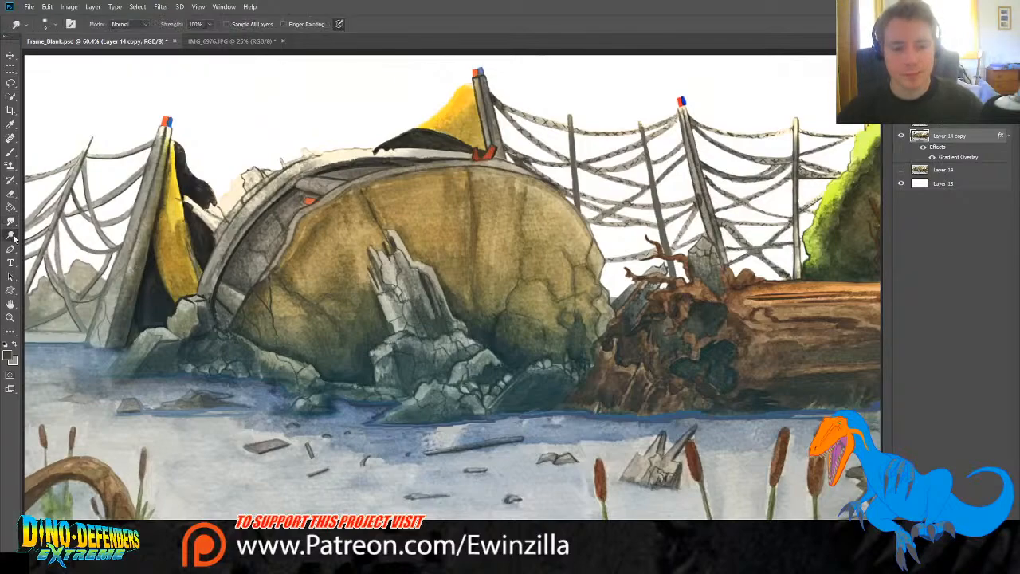
click(12, 236)
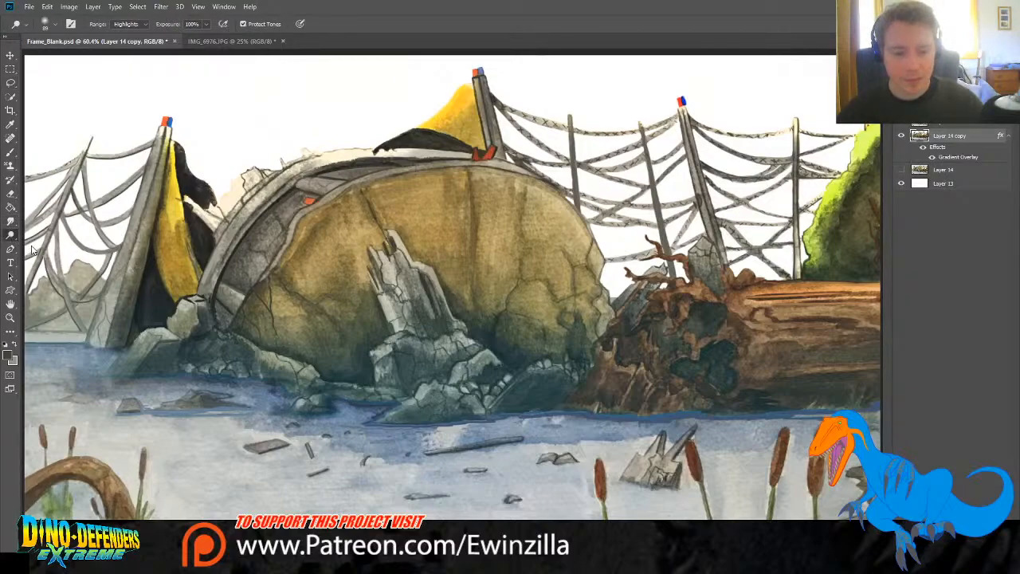
key(shift+o)
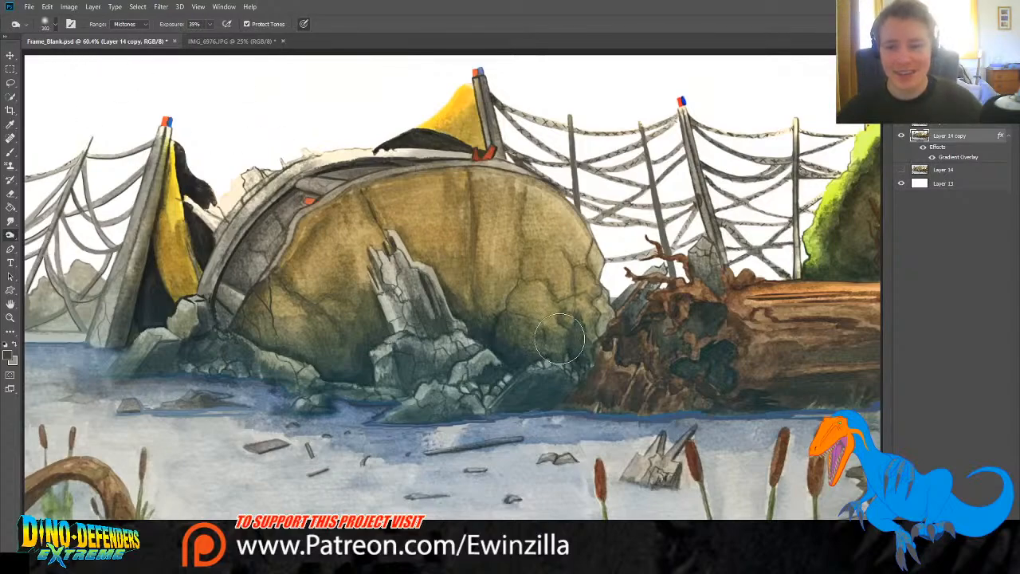
mouse_move(558, 338)
mouse_down()
mouse_move(548, 313)
mouse_move(532, 325)
mouse_move(578, 324)
mouse_move(593, 277)
mouse_move(602, 294)
mouse_move(591, 271)
mouse_move(578, 274)
mouse_move(568, 306)
mouse_move(486, 324)
mouse_move(448, 275)
mouse_move(485, 338)
mouse_move(429, 264)
mouse_move(480, 331)
mouse_move(506, 299)
mouse_move(558, 323)
mouse_move(662, 280)
mouse_move(567, 403)
mouse_move(570, 413)
mouse_move(452, 424)
mouse_move(519, 391)
mouse_move(573, 404)
mouse_move(531, 390)
mouse_move(368, 378)
mouse_move(334, 332)
mouse_move(244, 324)
mouse_move(321, 384)
mouse_move(333, 329)
mouse_move(303, 305)
mouse_move(360, 285)
mouse_move(360, 348)
mouse_move(339, 368)
mouse_move(312, 376)
mouse_move(236, 335)
mouse_move(265, 370)
mouse_move(231, 292)
mouse_move(282, 233)
mouse_move(234, 266)
mouse_move(207, 247)
mouse_up()
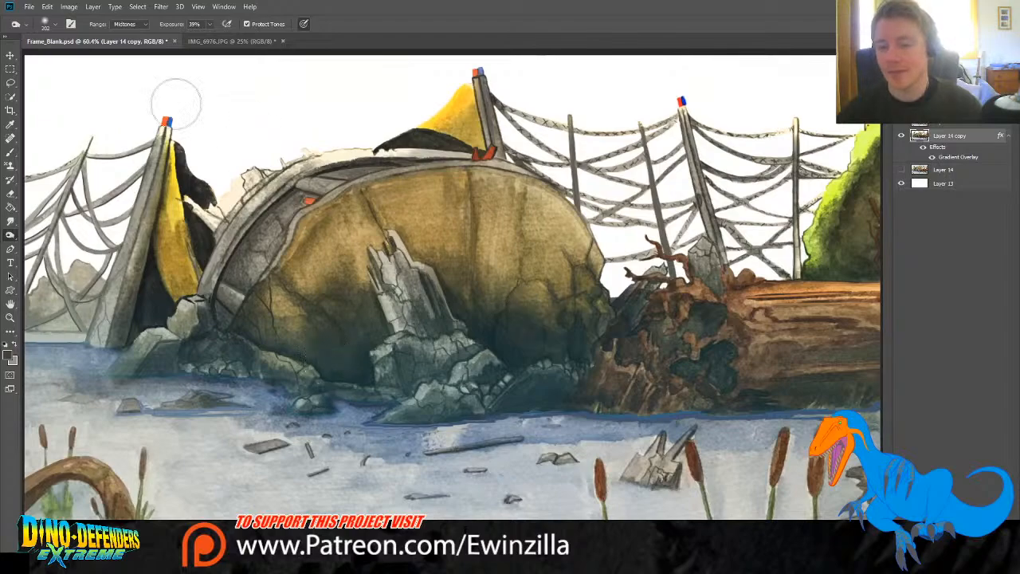
Step: Check the original scan IMG_6976.JPG and return to the frame document with the Rectangular Marquee tool active
click(226, 41)
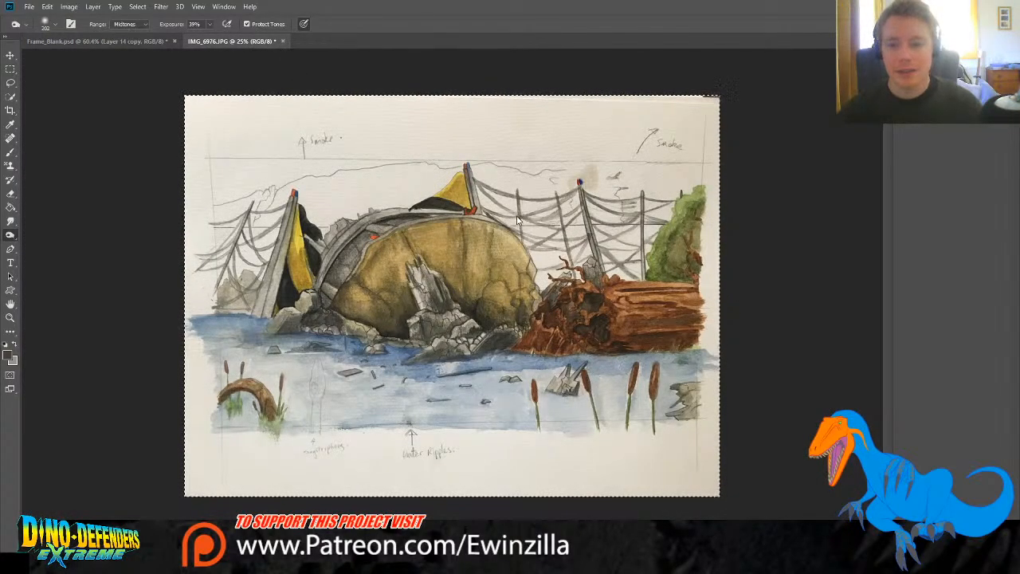
click(10, 68)
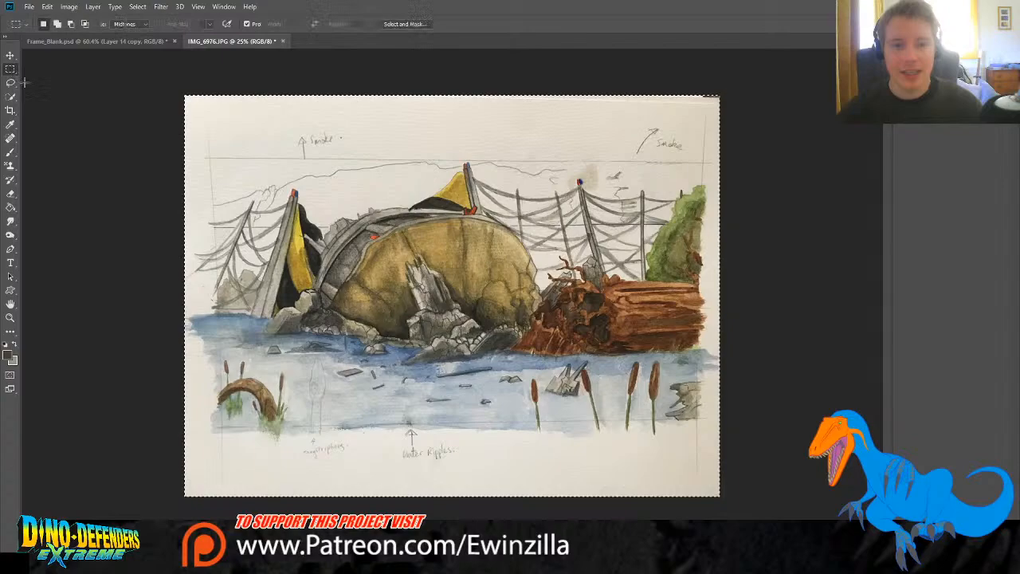
click(103, 41)
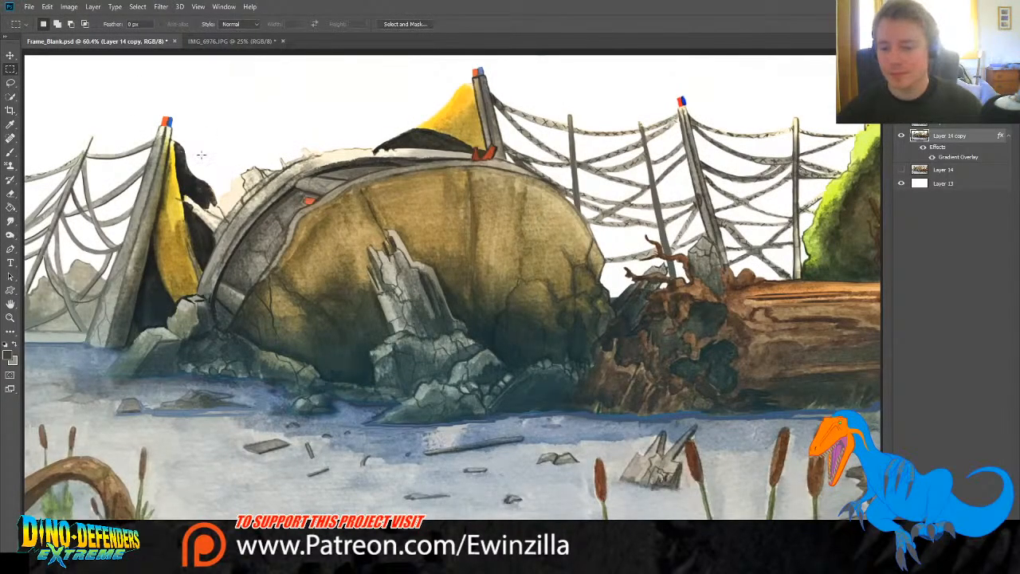
Step: Add a new layer above Layer 15 and set a dark green foreground colour for the Brush tool
click(974, 124)
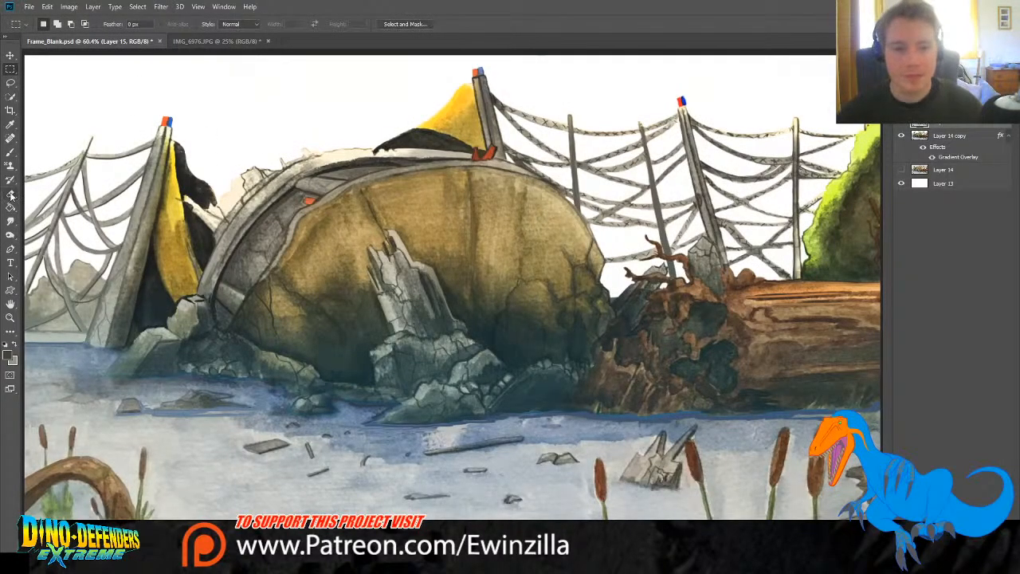
click(240, 25)
key(Return)
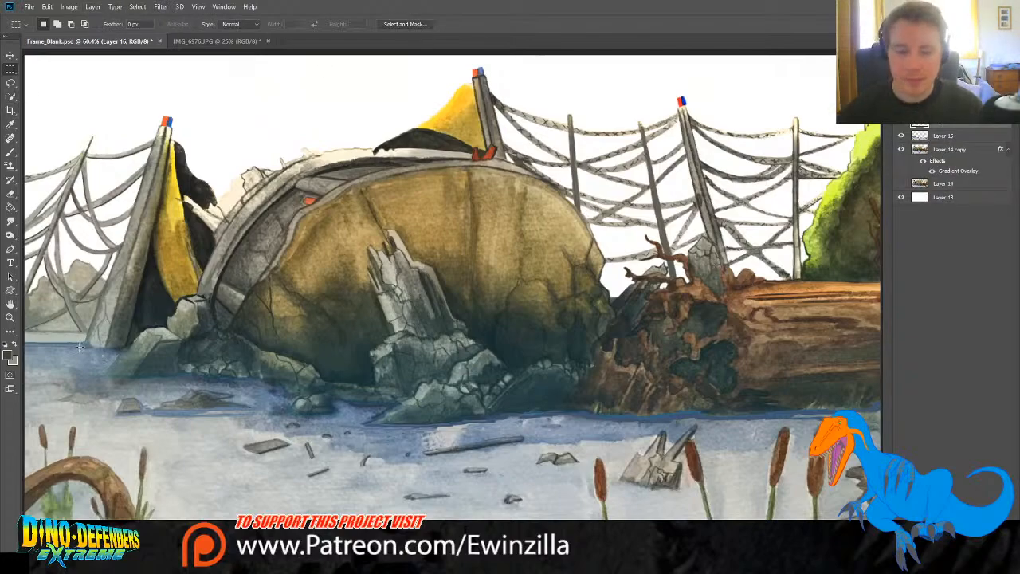
click(11, 125)
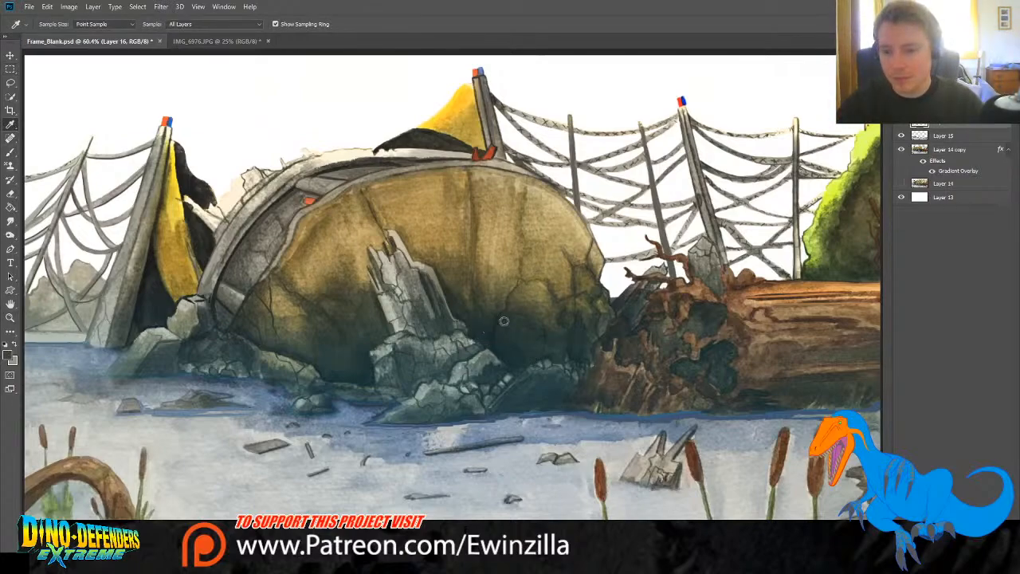
click(649, 252)
key(b)
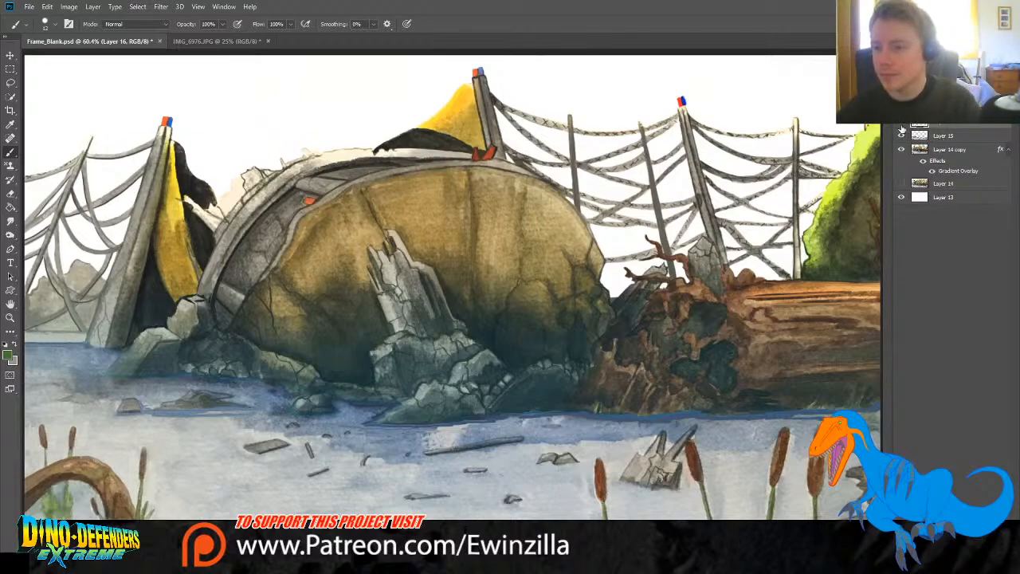
Step: Duplicate the water on Layer 15 and hide the original layer
click(940, 137)
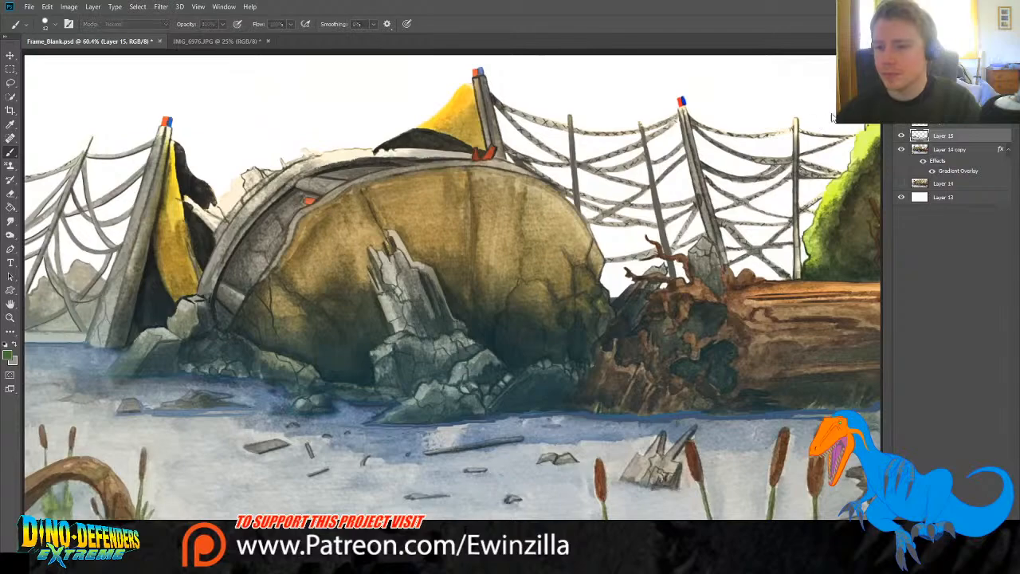
key(ctrl+j)
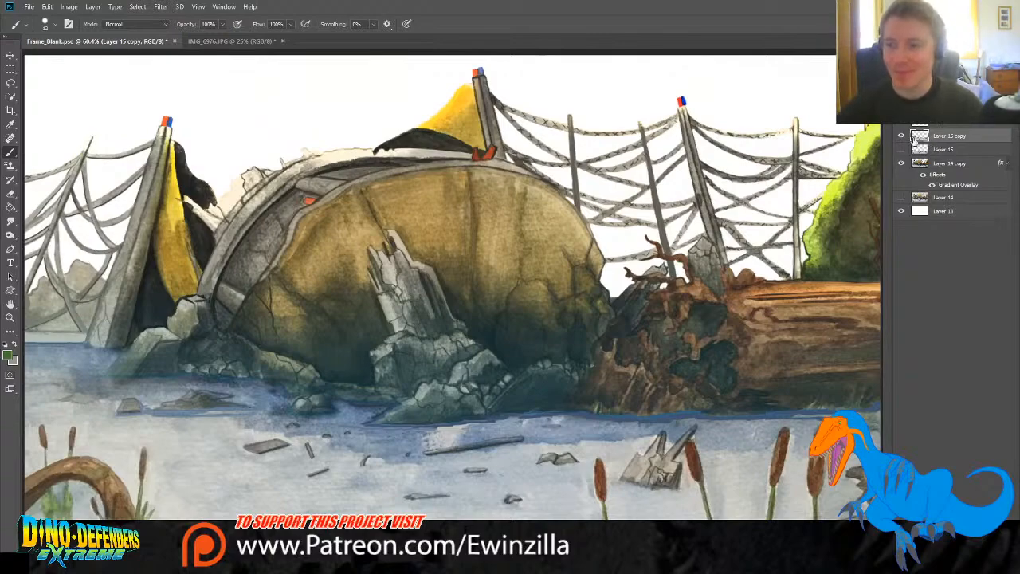
Step: Clear the grey fill from the left and middle water areas of Layer 15 copy, using the Paint Bucket in Clear mode
click(902, 137)
click(902, 137)
click(902, 138)
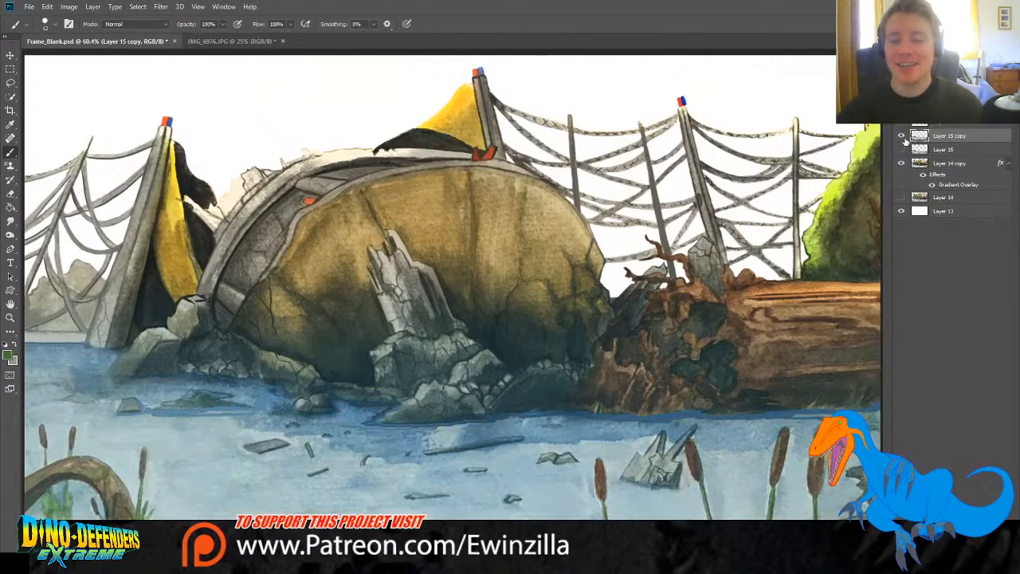
click(903, 137)
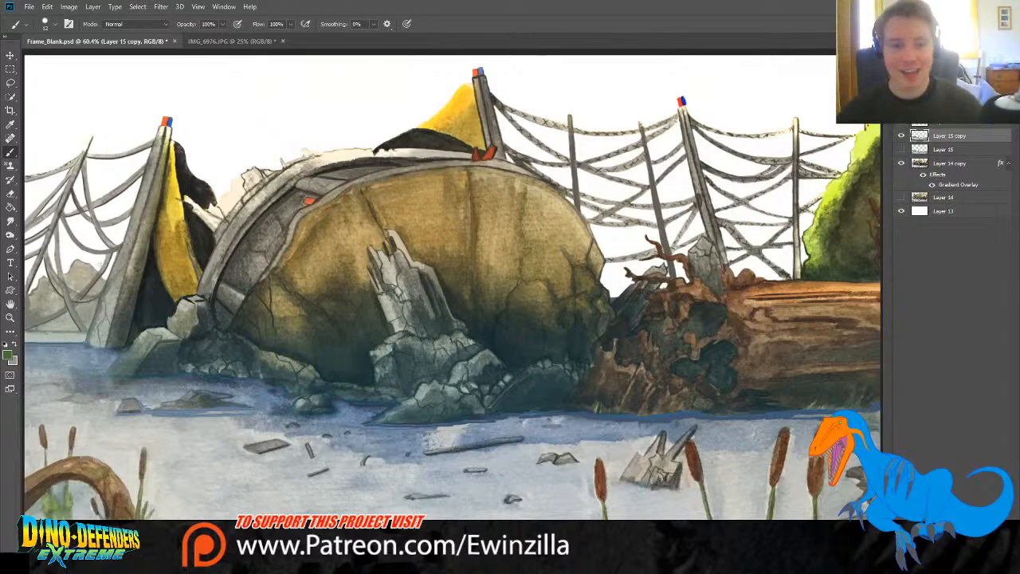
click(11, 207)
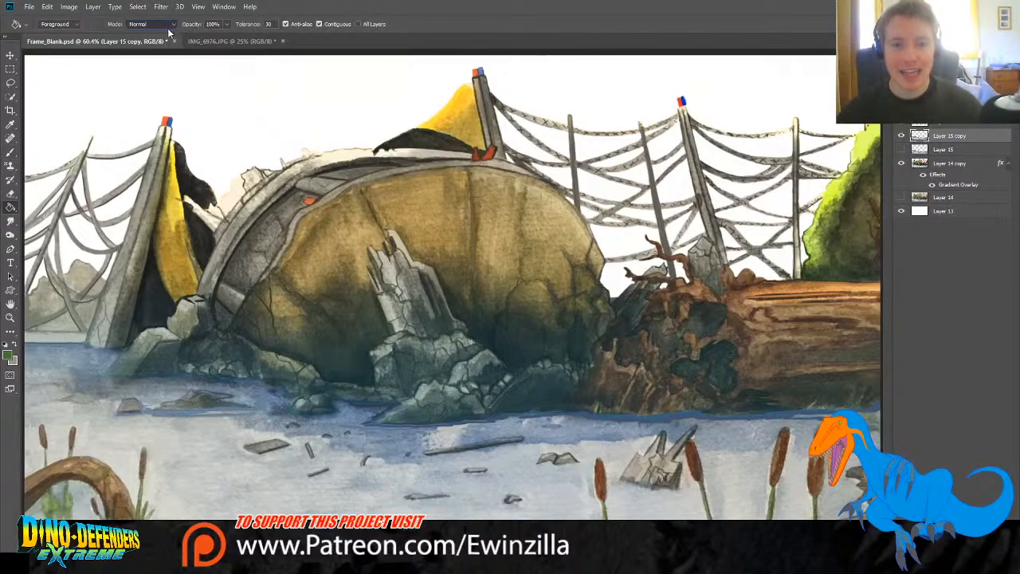
key(alt+shift+r)
click(206, 452)
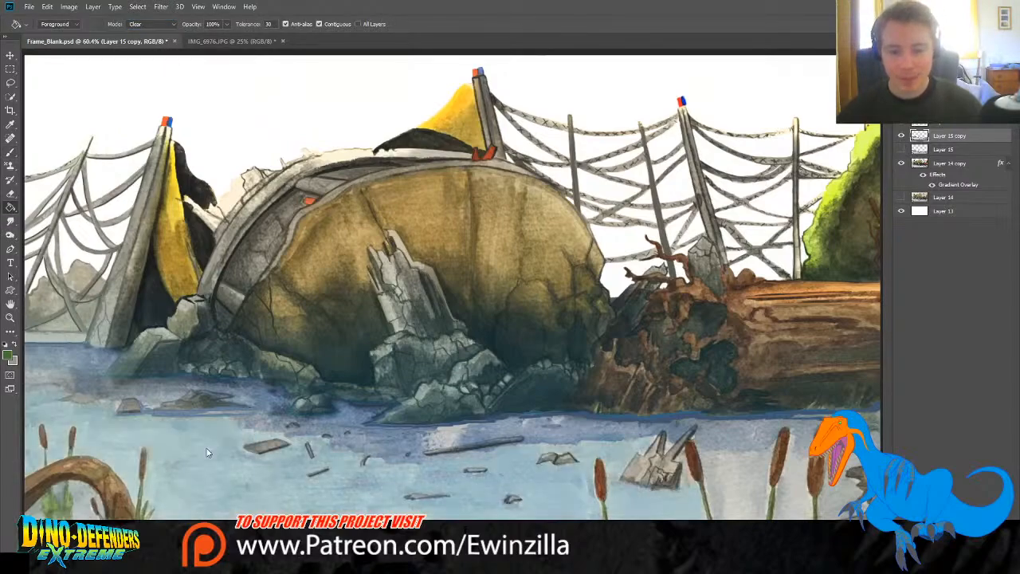
click(312, 434)
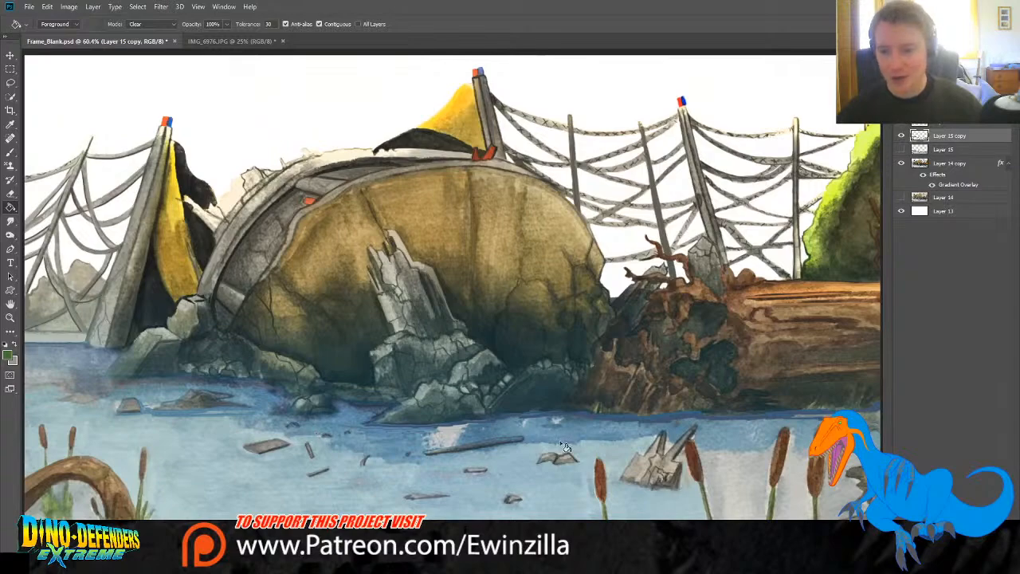
Step: Clear the remaining grey water patches around the right-hand reeds and the far left shore, and check the layers against each other
click(754, 498)
click(788, 493)
click(738, 509)
click(848, 502)
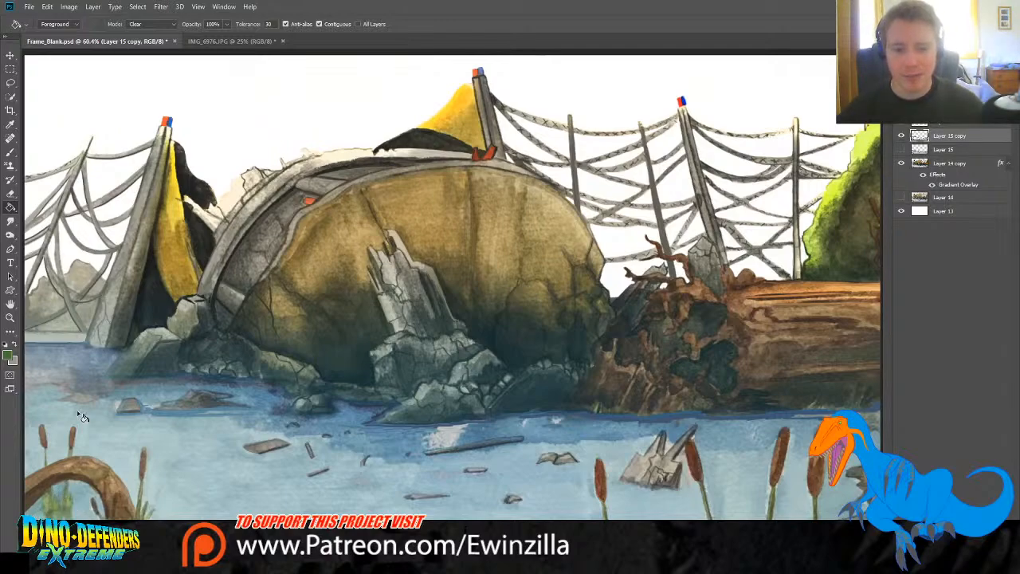
click(91, 392)
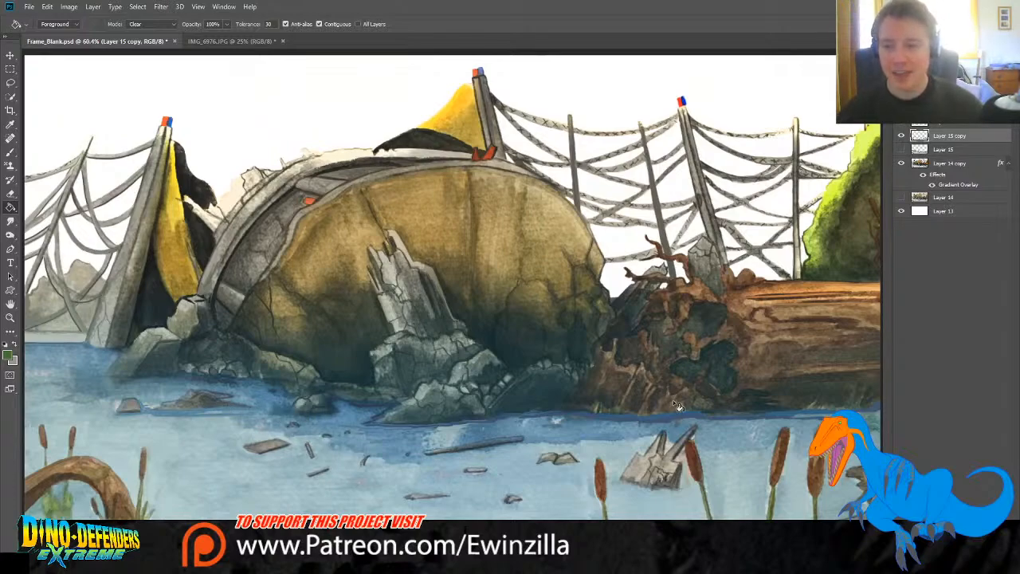
click(904, 151)
click(903, 150)
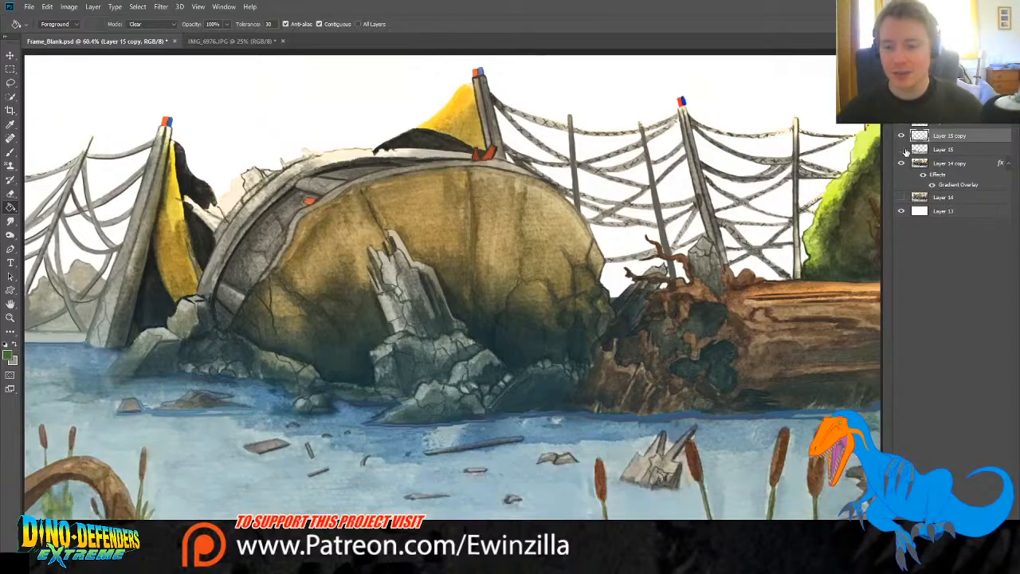
click(904, 139)
click(903, 136)
Step: Paint green grass blades beneath the arched root and a reed stem on Layer 15 copy with the Brush at 62% opacity
click(10, 152)
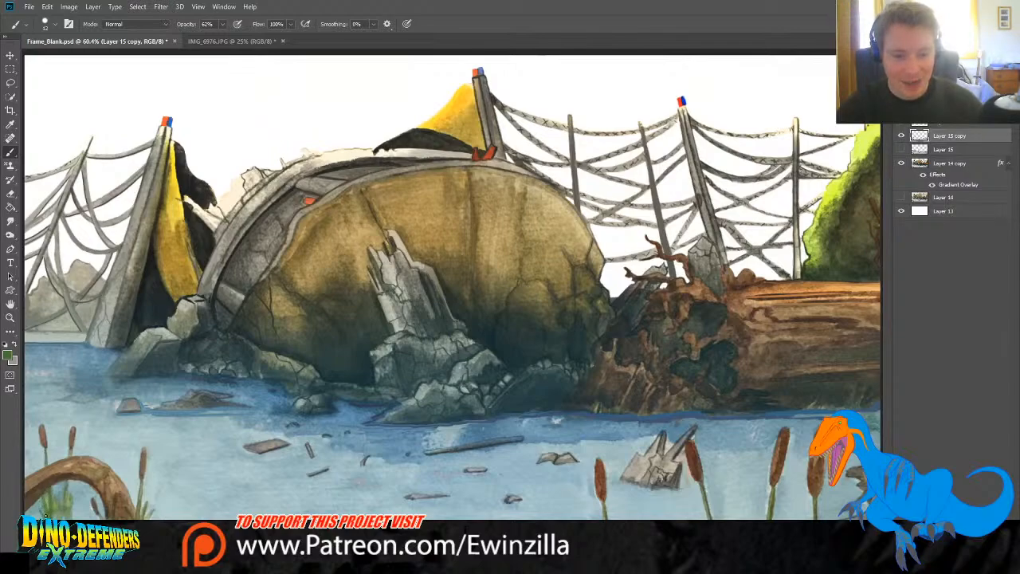
mouse_move(60, 496)
mouse_down()
mouse_move(60, 516)
mouse_move(72, 518)
mouse_up()
drag(74, 499, 76, 518)
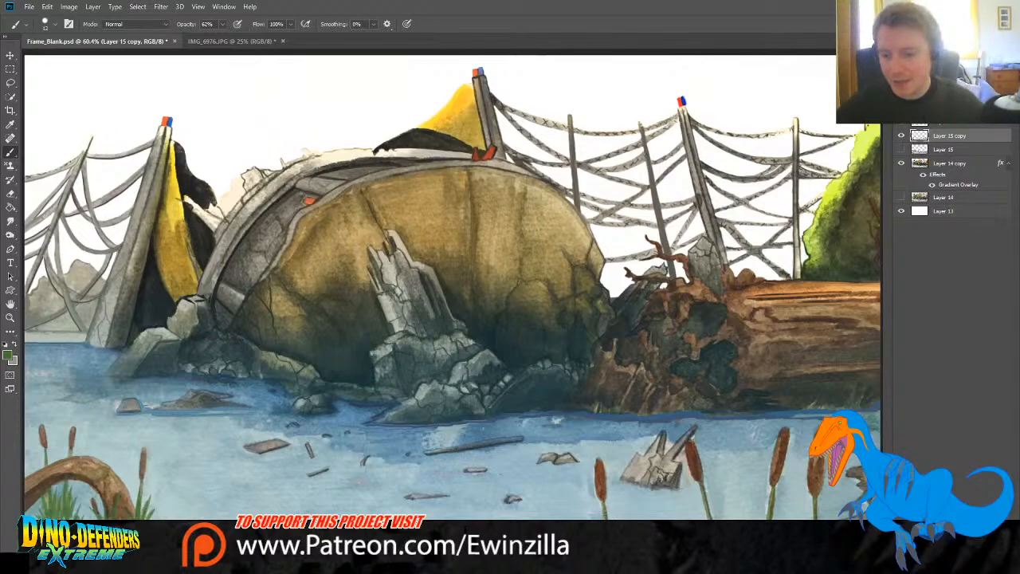
drag(704, 490, 710, 518)
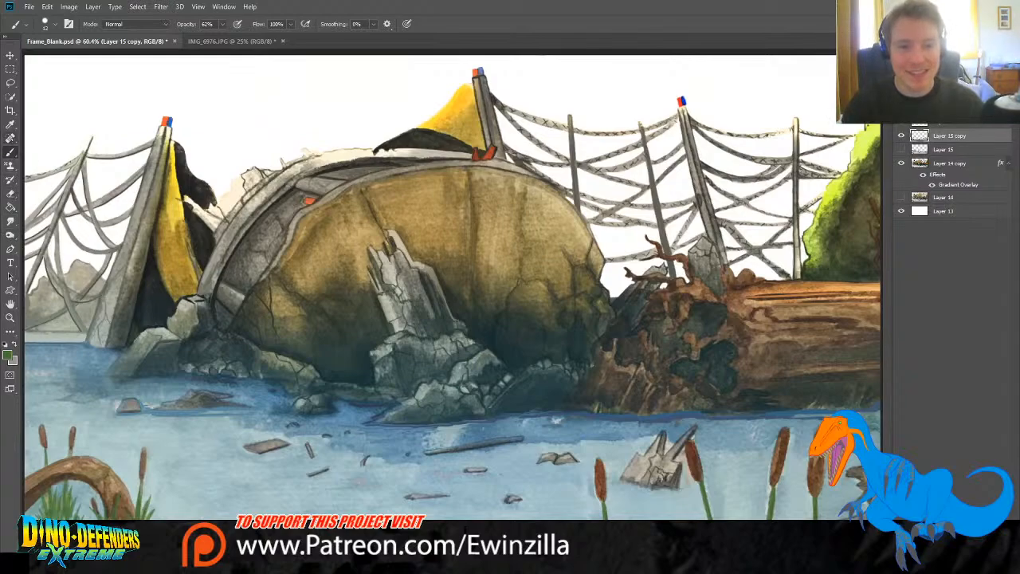
key(j)
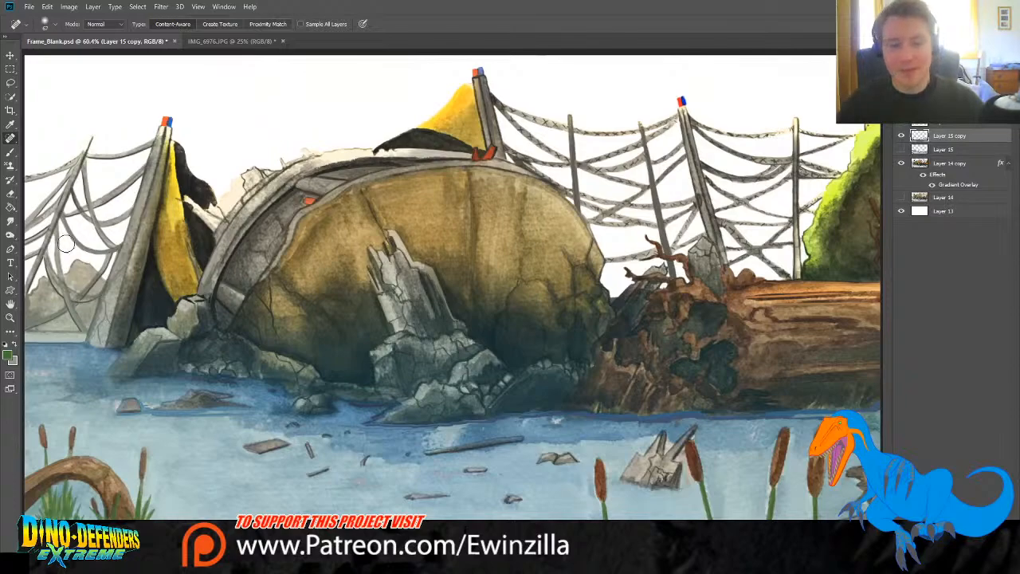
click(11, 222)
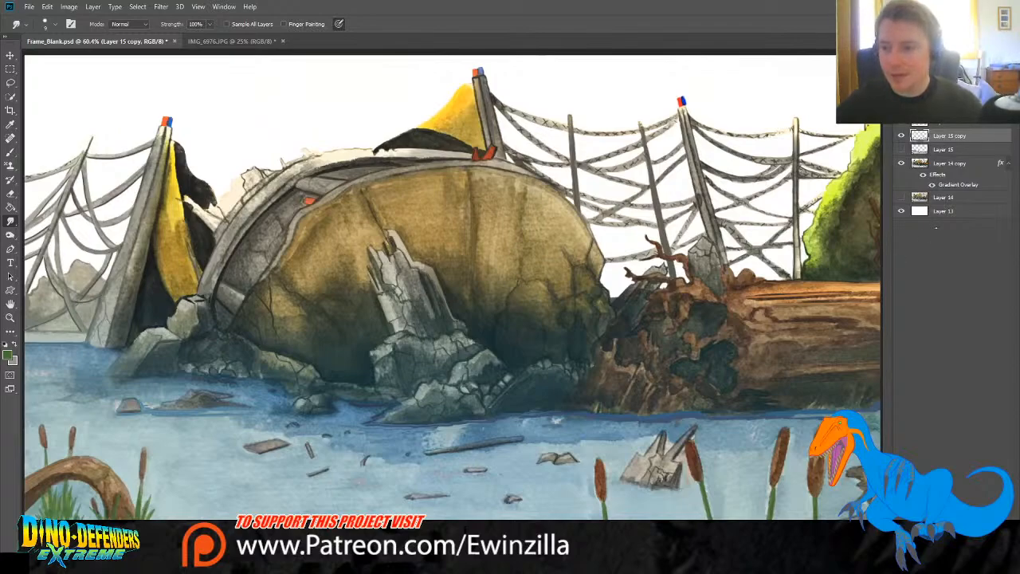
click(939, 150)
click(945, 138)
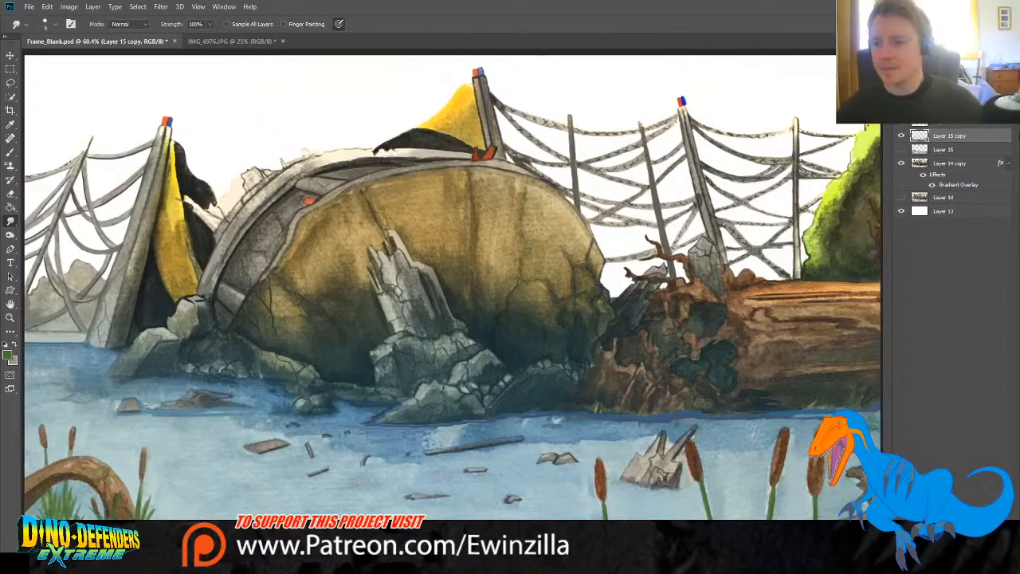
Step: Compare the artwork with Layer 15 shown and hidden, and delete that layer
click(903, 150)
click(902, 150)
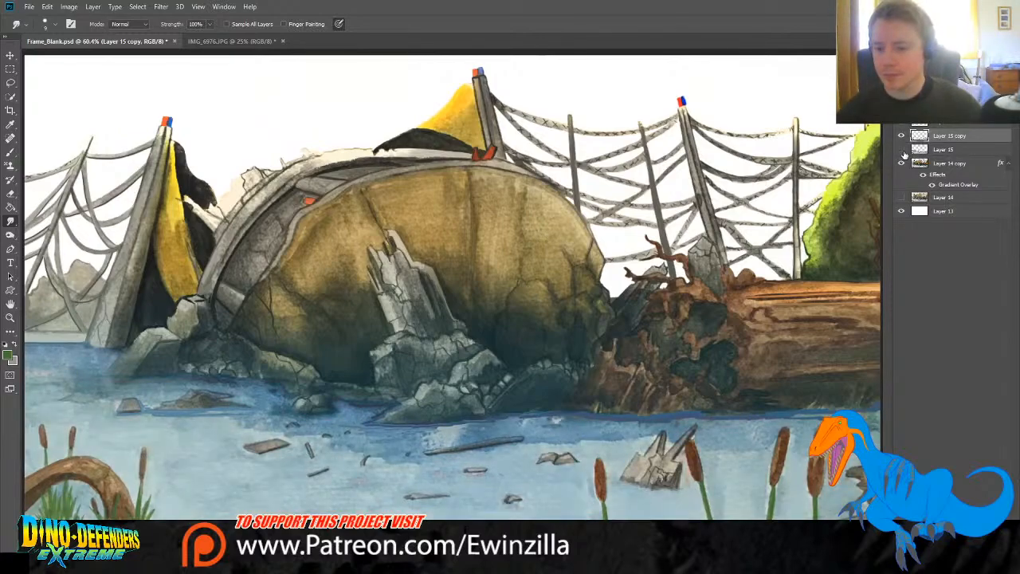
click(902, 151)
click(902, 151)
click(949, 152)
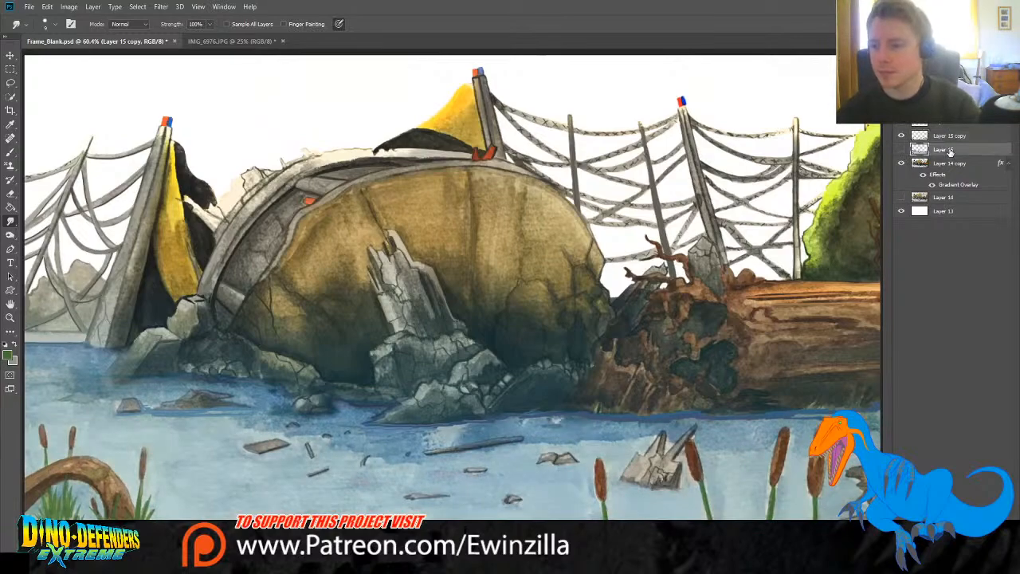
key(Delete)
Step: Examine what Layer 14 copy and Layer 15 copy each contain by hiding and showing them individually
click(903, 150)
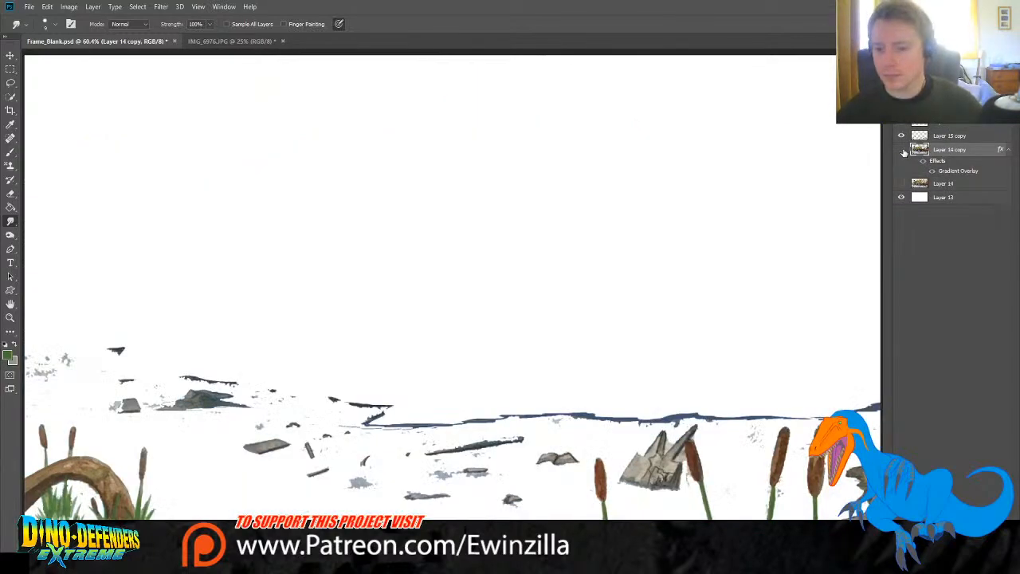
click(903, 151)
click(903, 134)
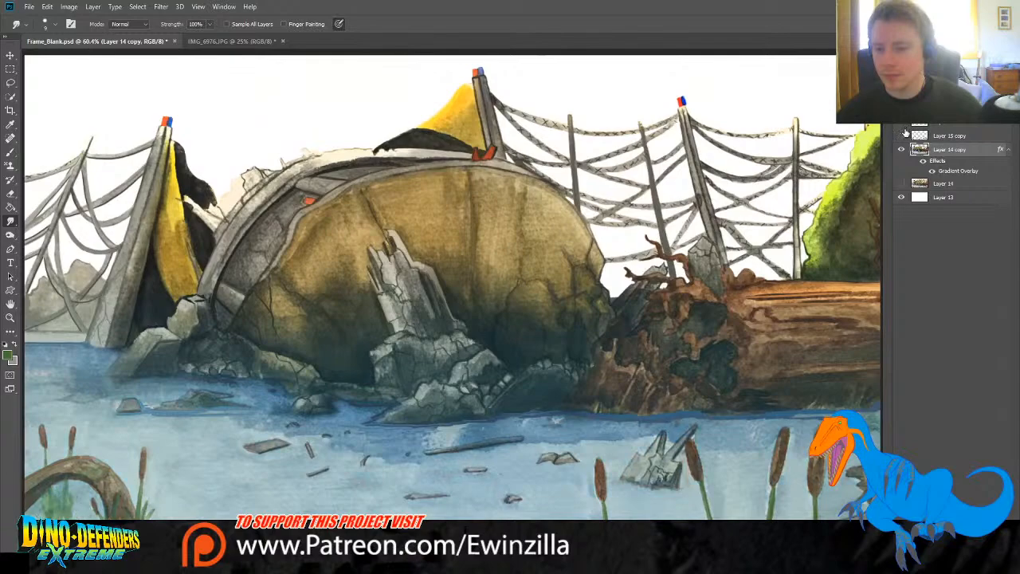
click(903, 135)
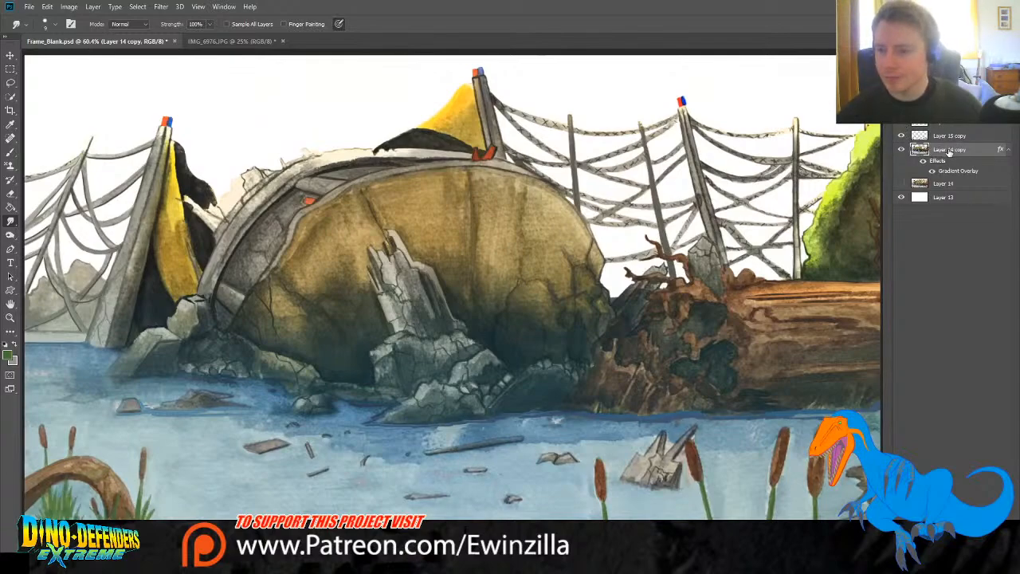
click(927, 126)
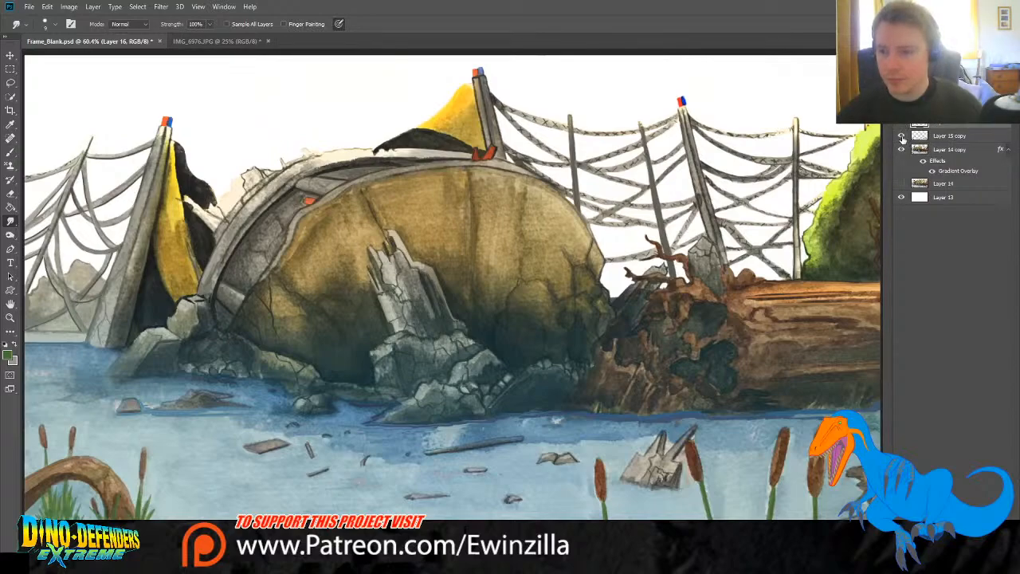
click(902, 149)
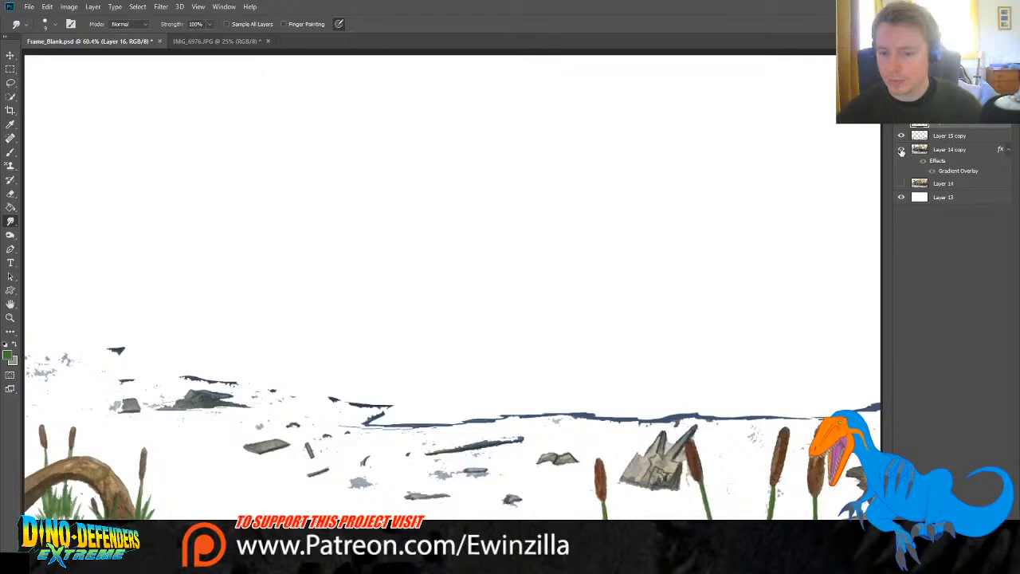
click(902, 150)
Step: Apply an image colour adjustment to the foreground rocks and debris on Layer 15 copy
click(949, 136)
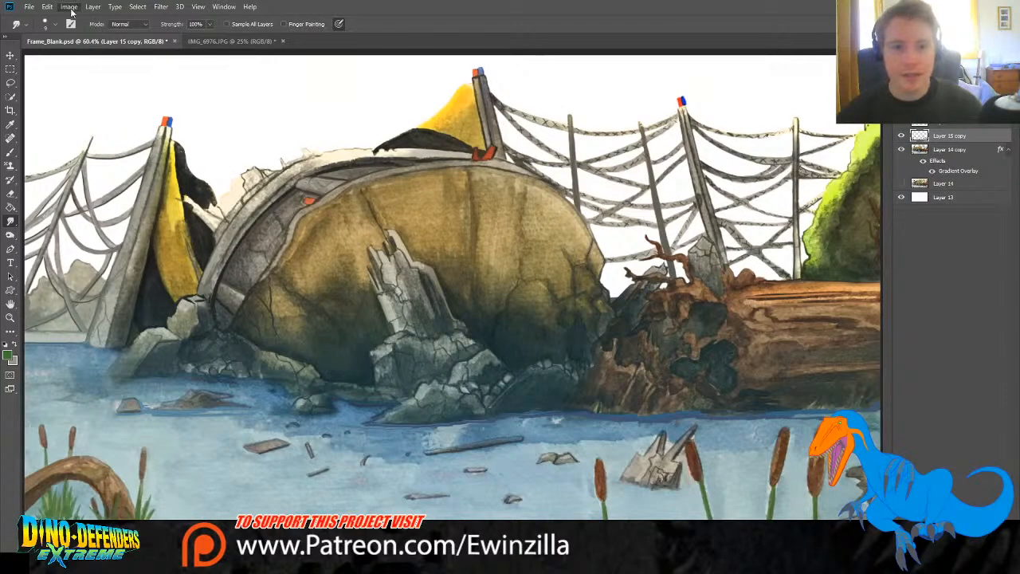
key(i)
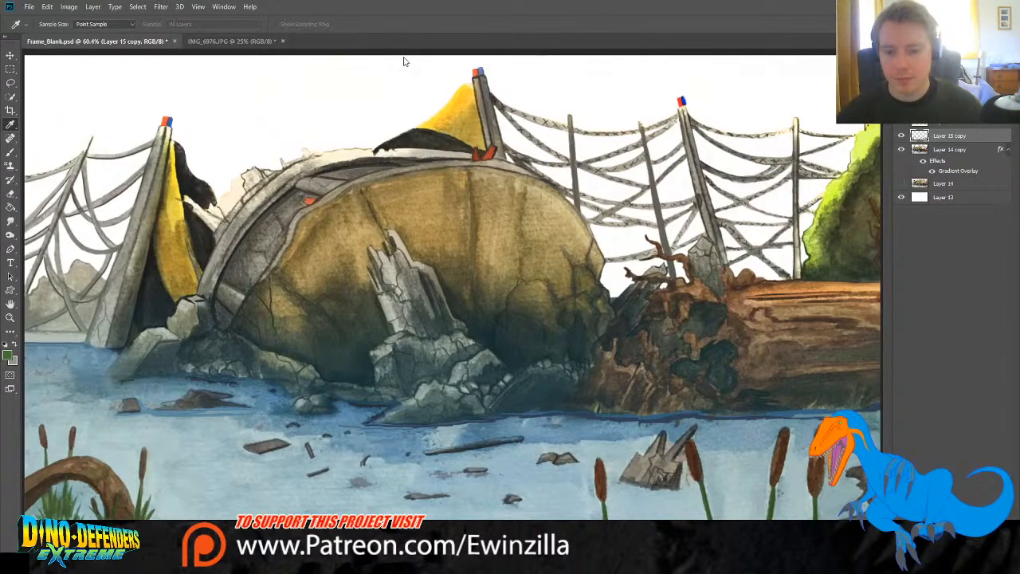
Step: Darken the shadowed patches among the roots of the fallen log on Layer 14 copy with the Burn tool at 39% exposure
key(r)
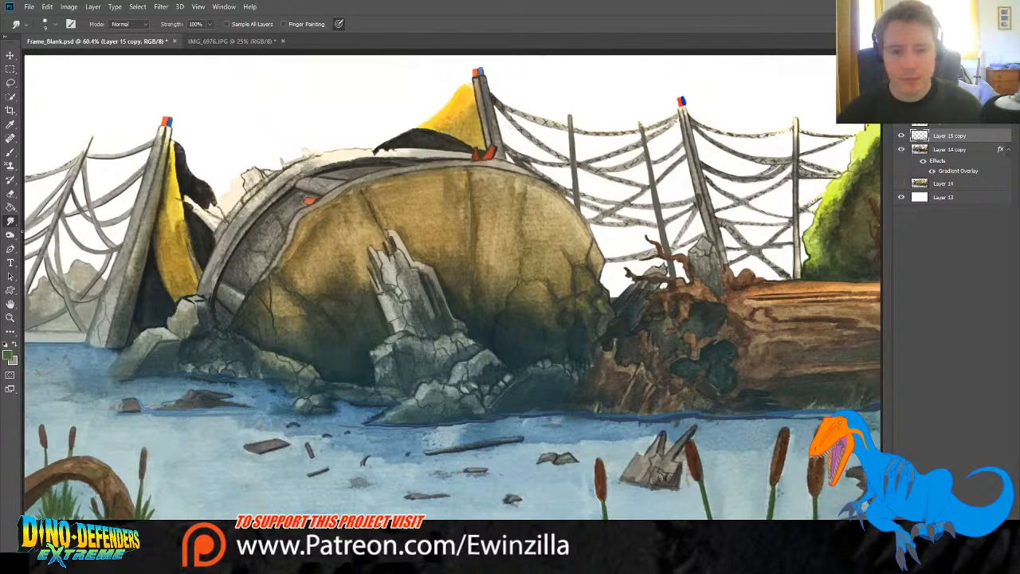
key(o)
click(939, 149)
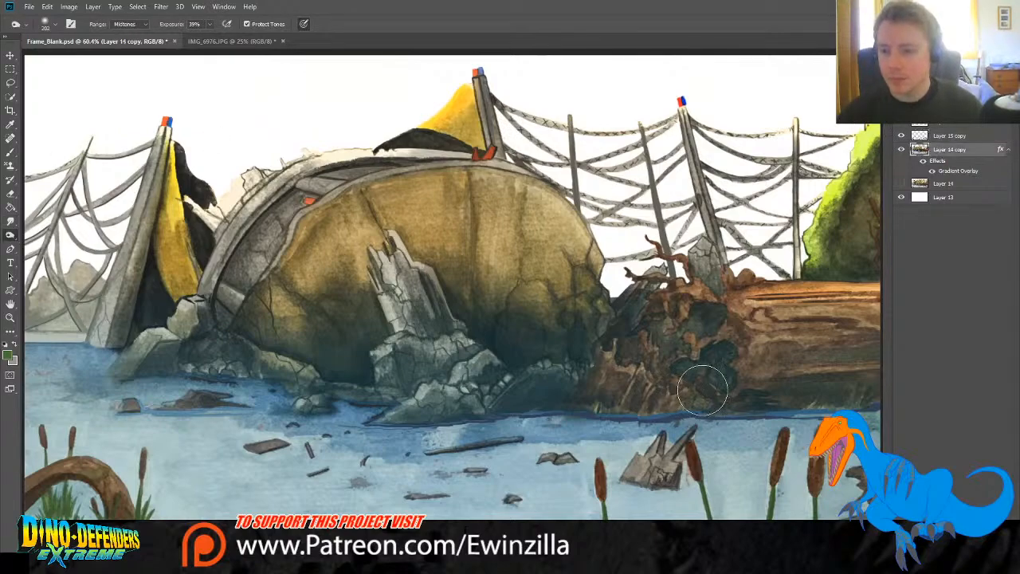
mouse_move(694, 375)
mouse_down()
mouse_move(713, 348)
mouse_move(708, 315)
mouse_move(721, 376)
mouse_move(801, 392)
mouse_move(641, 406)
mouse_move(726, 415)
mouse_up()
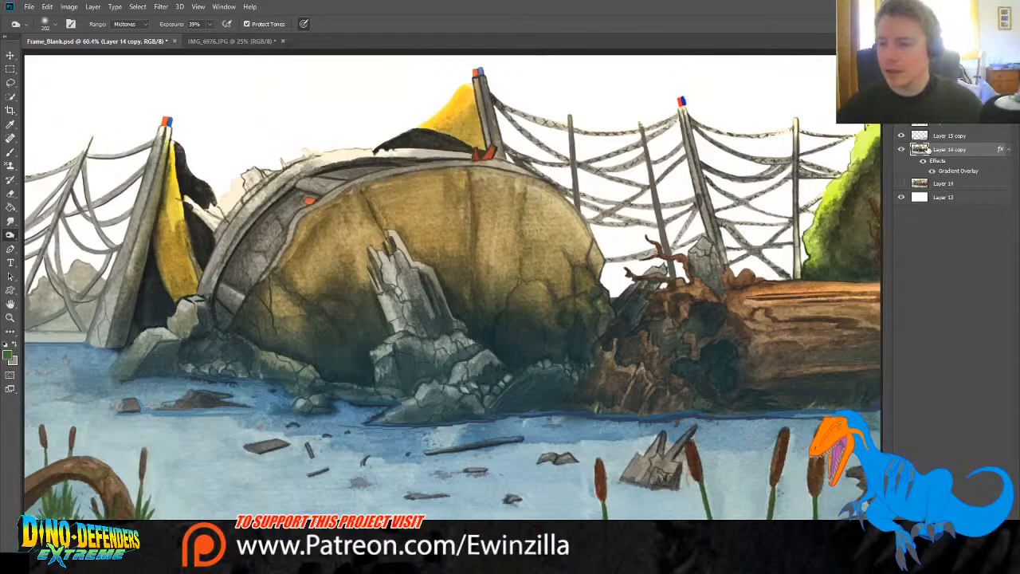
Step: Make Layer 15 copy the active layer and hide Layer 14 copy to isolate the foreground elements
click(902, 137)
click(902, 137)
click(929, 136)
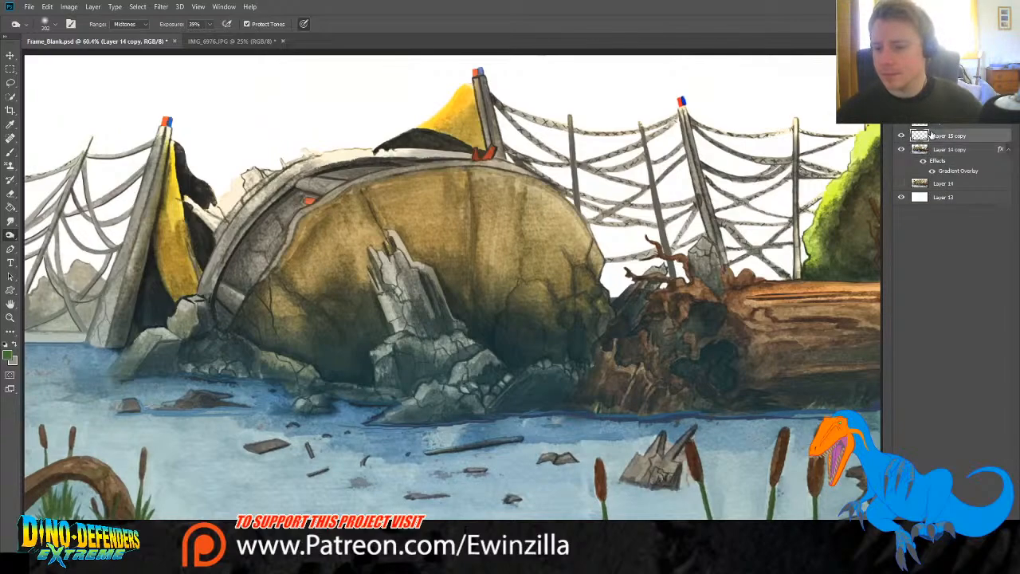
click(901, 149)
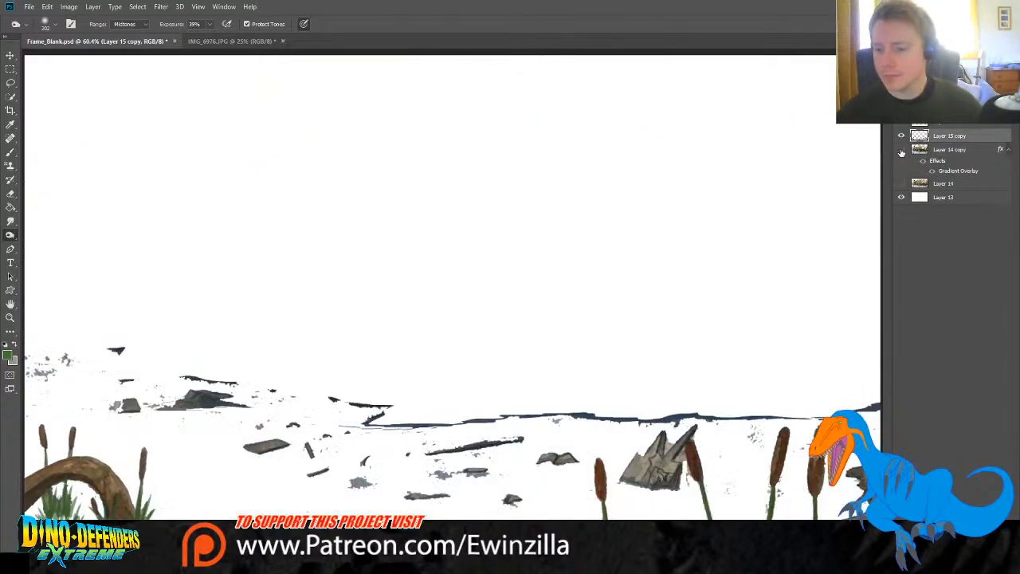
Step: Smudge away the stray grey specks above the arched branch on Layer 15 copy, using the Smudge tool at 100% strength
click(10, 331)
click(11, 306)
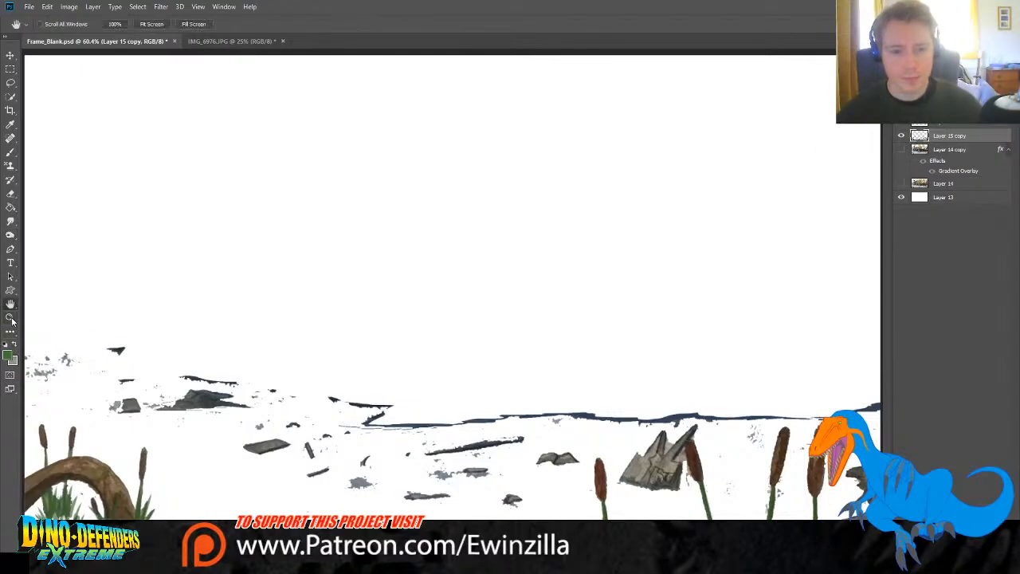
click(10, 317)
click(55, 408)
click(56, 408)
drag(88, 478, 281, 377)
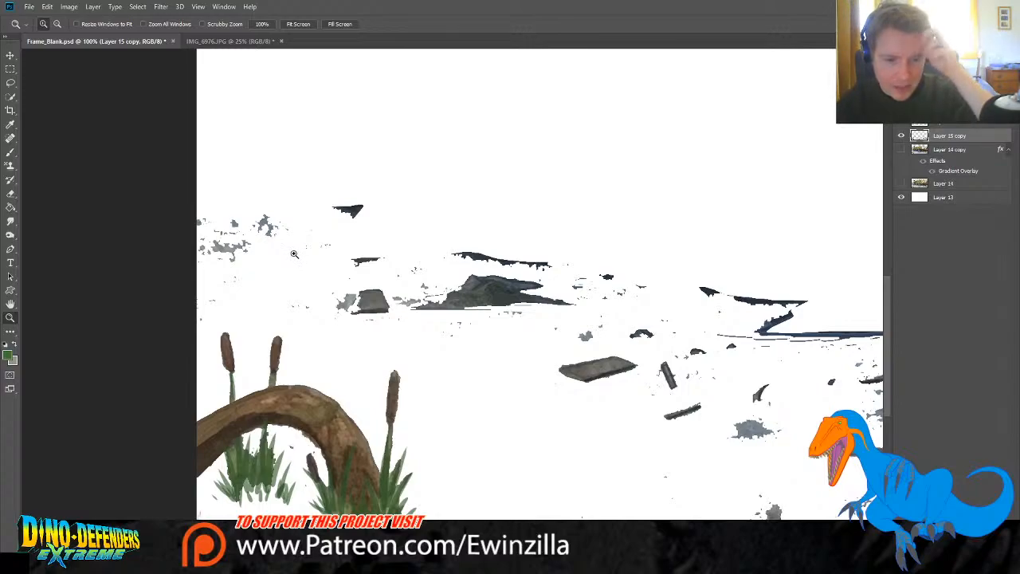
click(10, 221)
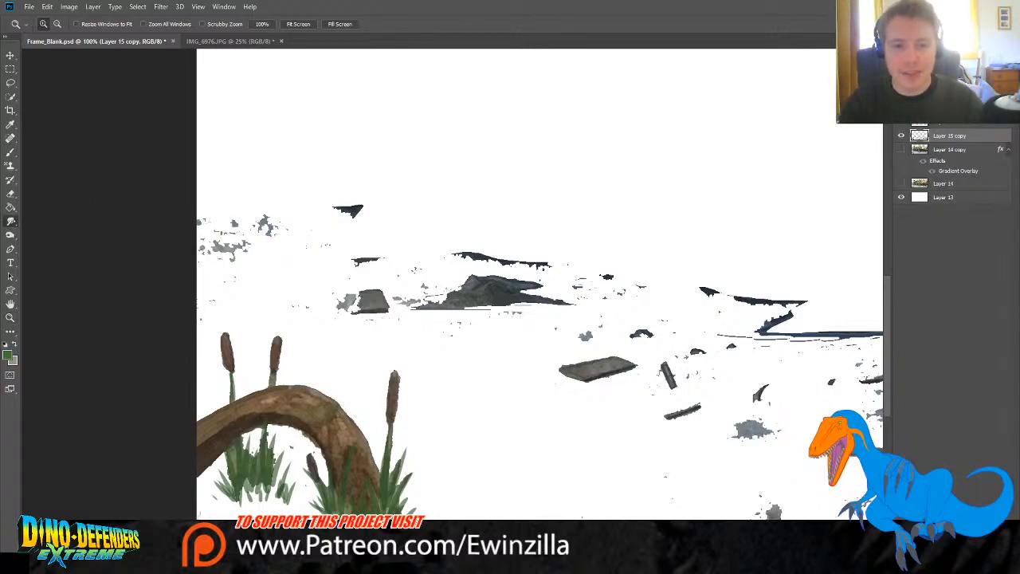
mouse_move(288, 222)
mouse_down()
mouse_move(223, 262)
mouse_move(291, 217)
mouse_move(291, 203)
mouse_move(200, 221)
mouse_up()
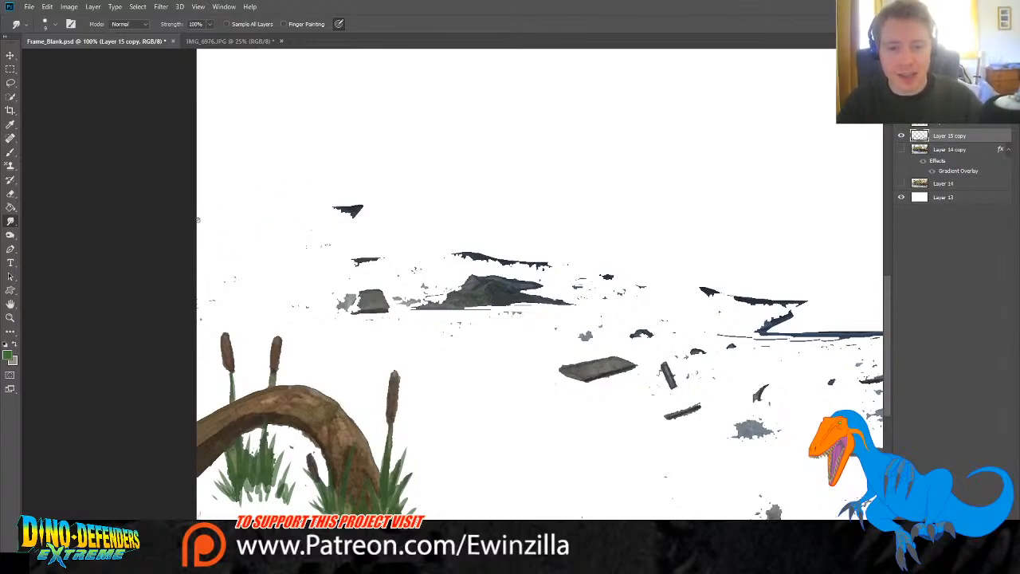
mouse_move(206, 290)
mouse_down()
mouse_move(258, 265)
mouse_move(334, 237)
mouse_up()
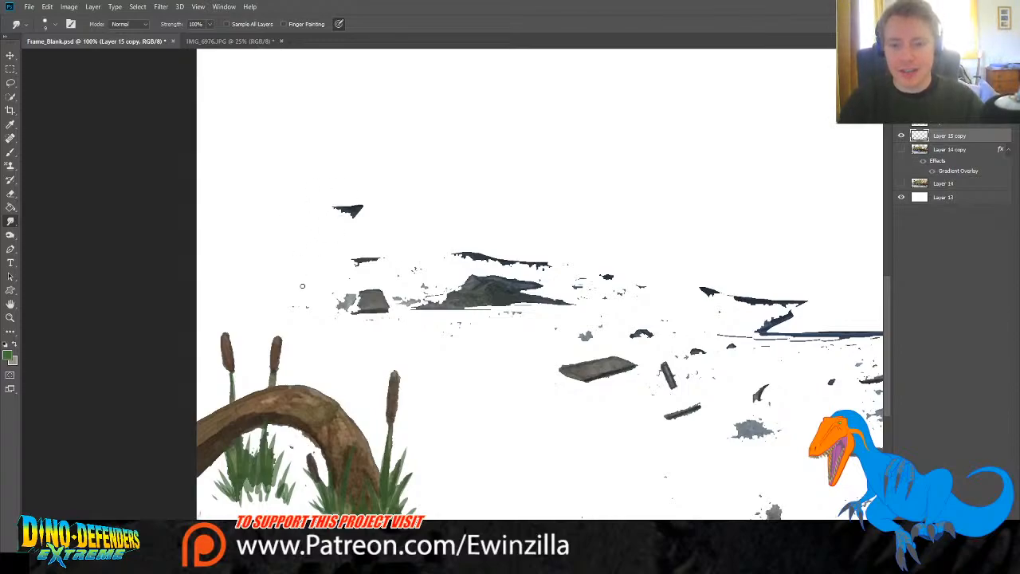
Step: Smudge away the specks and grey patches around the small block-shaped rock, the dark rock mound and the nearby floating planks
mouse_move(322, 326)
mouse_down()
mouse_move(353, 290)
mouse_move(342, 286)
mouse_move(346, 317)
mouse_move(337, 313)
mouse_move(357, 290)
mouse_up()
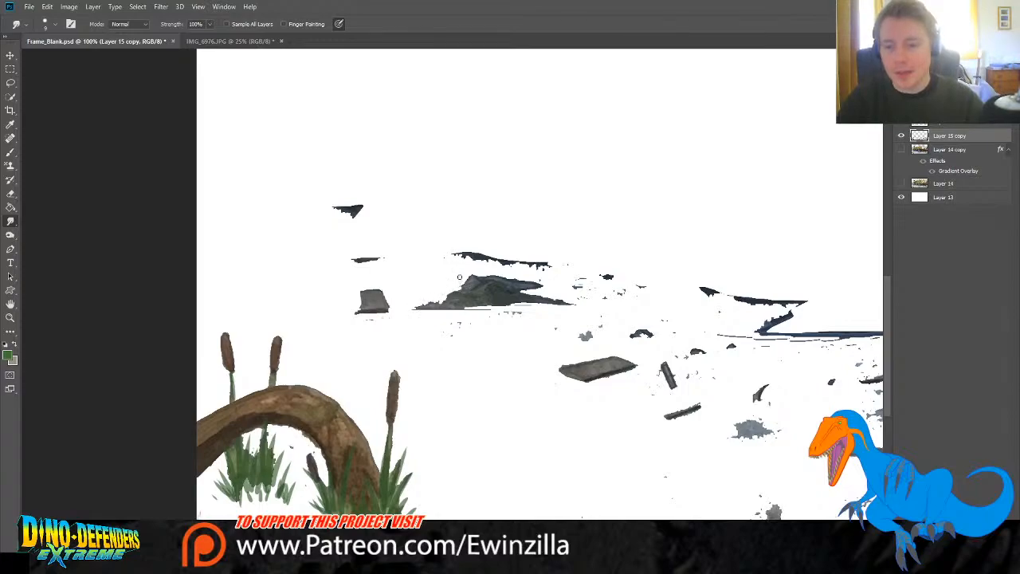
drag(425, 281, 374, 319)
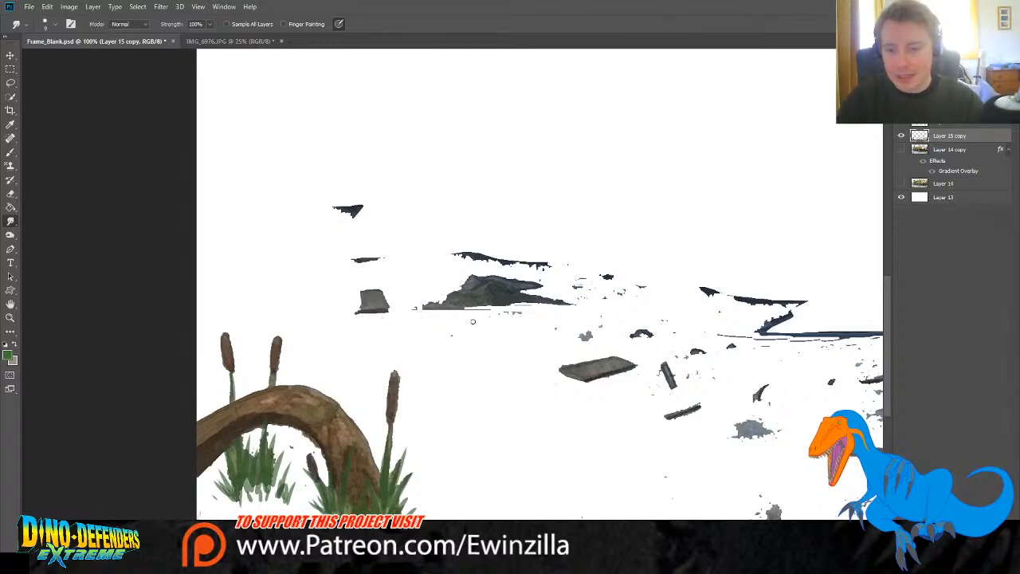
mouse_move(514, 314)
mouse_down()
mouse_move(469, 311)
mouse_move(559, 308)
mouse_up()
mouse_move(595, 268)
mouse_down()
mouse_move(571, 287)
mouse_move(583, 279)
mouse_move(573, 287)
mouse_move(631, 295)
mouse_move(572, 298)
mouse_move(539, 282)
mouse_move(569, 265)
mouse_up()
drag(566, 332, 590, 341)
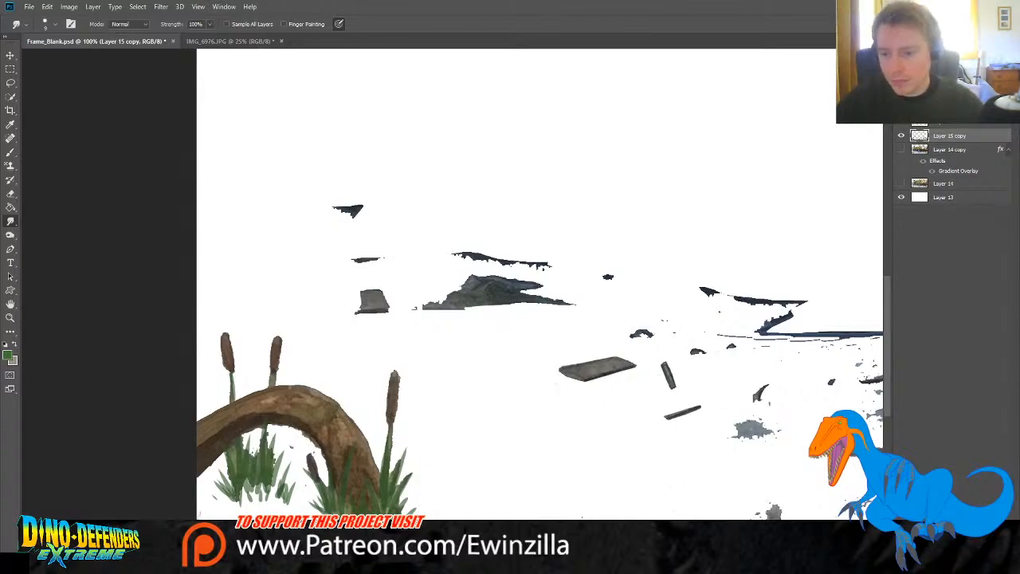
drag(766, 493, 781, 504)
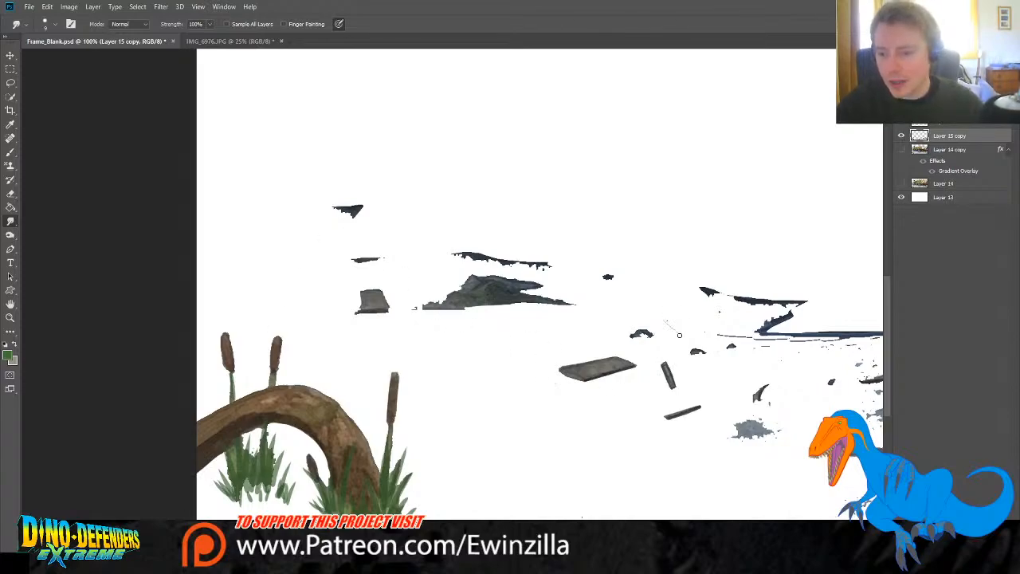
Step: Smudge away the stray specks and thin line beside the dark shoreline's tip and the specks along the lower stretch of water
mouse_move(679, 335)
mouse_down()
mouse_move(674, 324)
mouse_move(751, 340)
mouse_up()
key(ctrl+z)
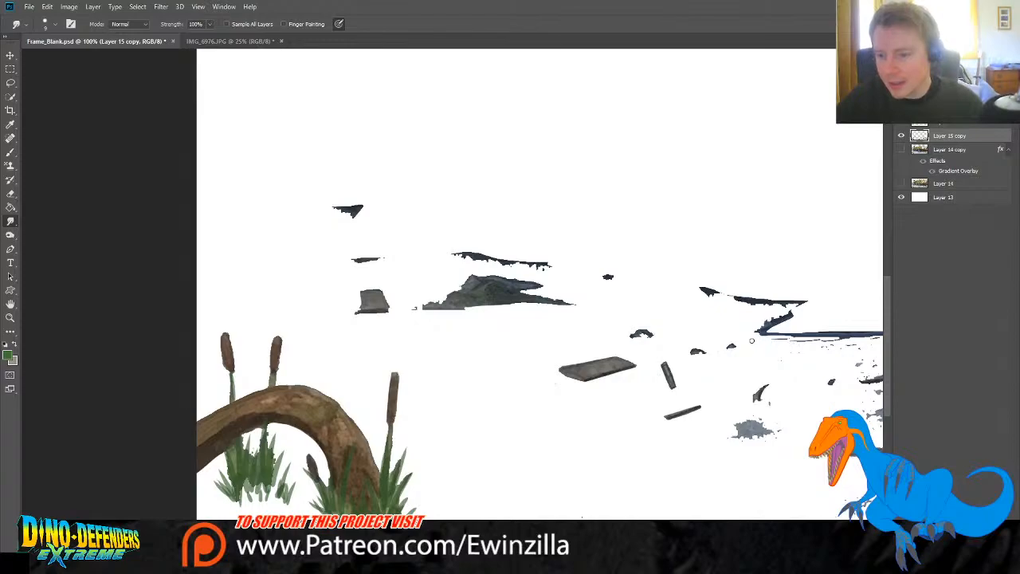
drag(582, 547, 701, 548)
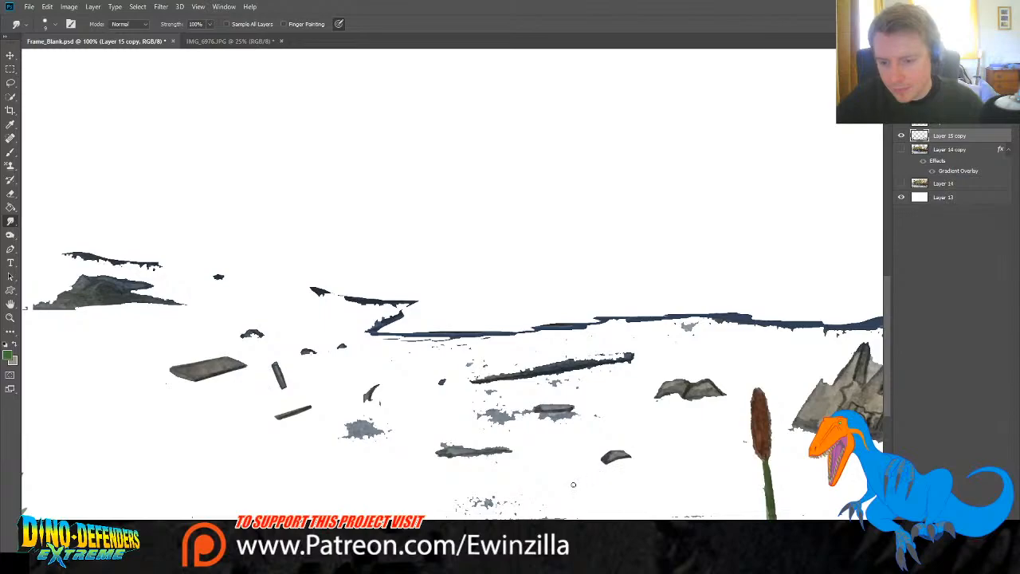
mouse_move(495, 487)
mouse_down()
mouse_move(488, 515)
mouse_move(519, 498)
mouse_move(568, 517)
mouse_up()
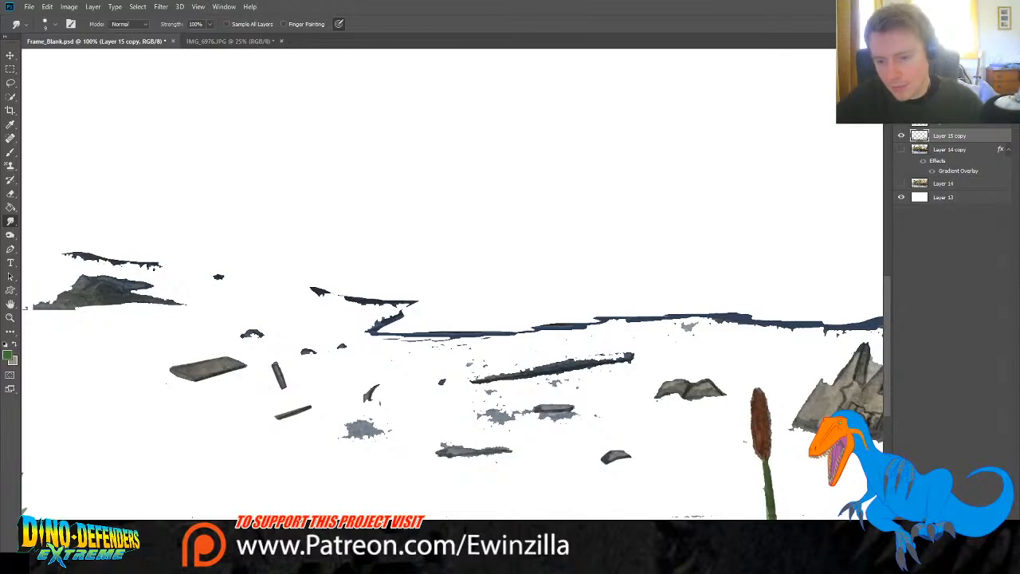
drag(684, 517, 705, 516)
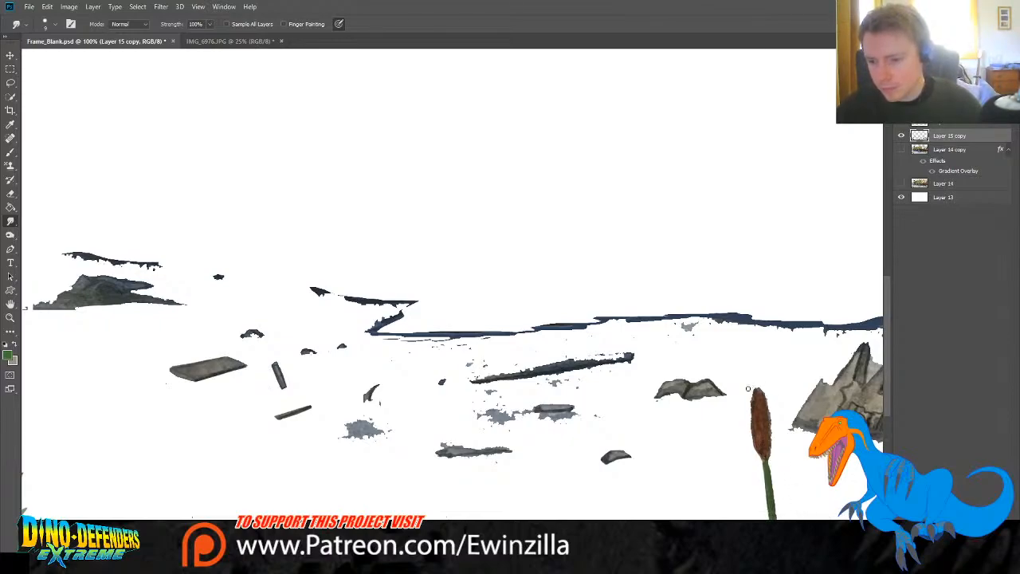
Step: Smooth the rough outline of the cattail head nearest the spiky rock's near side, and smudge away the grey patches around the short floating plank
drag(758, 387, 773, 453)
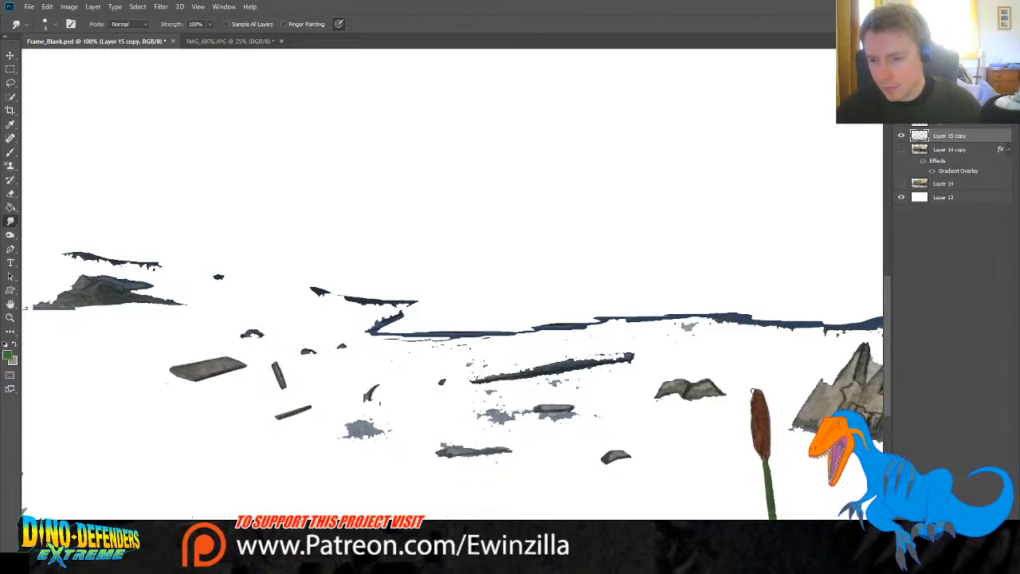
drag(754, 391, 759, 461)
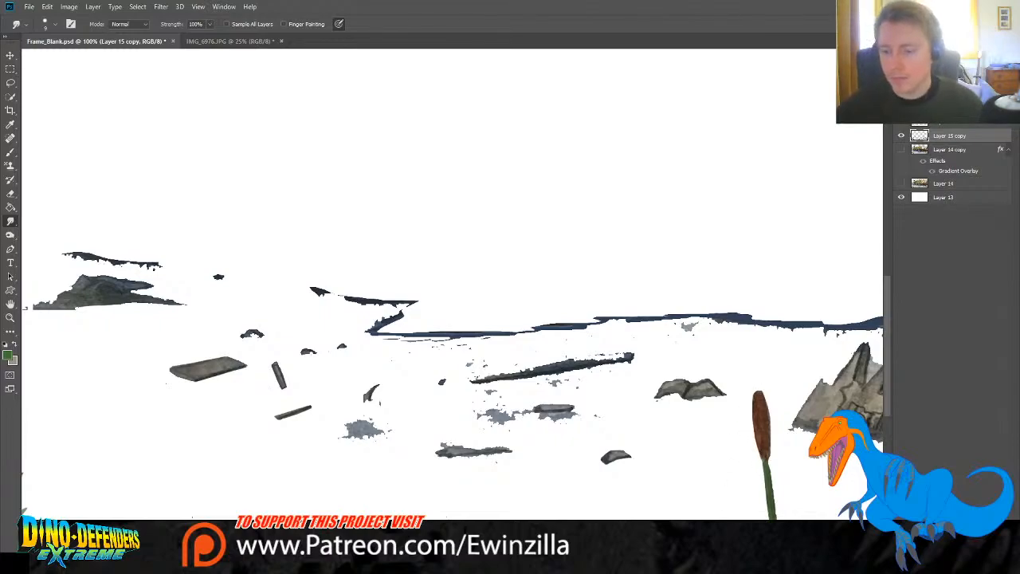
drag(558, 547, 586, 547)
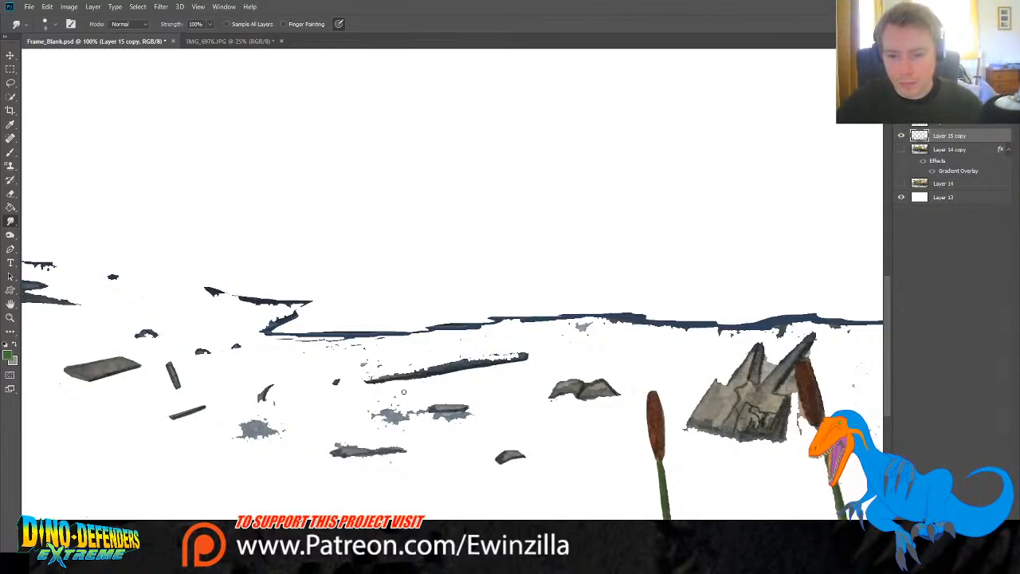
mouse_move(375, 413)
mouse_down()
mouse_move(409, 392)
mouse_move(376, 422)
mouse_move(427, 406)
mouse_move(472, 412)
mouse_move(444, 419)
mouse_move(477, 416)
mouse_up()
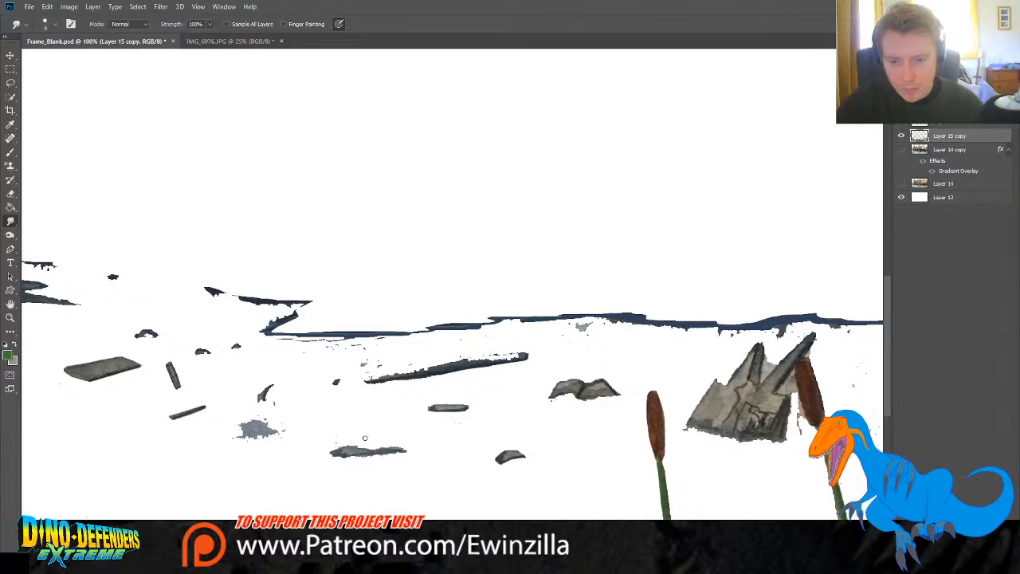
Step: Show Layer 14 copy, smudge away the remaining grey patch on the water and smooth the long thin debris piece on Layer 15 copy
click(902, 149)
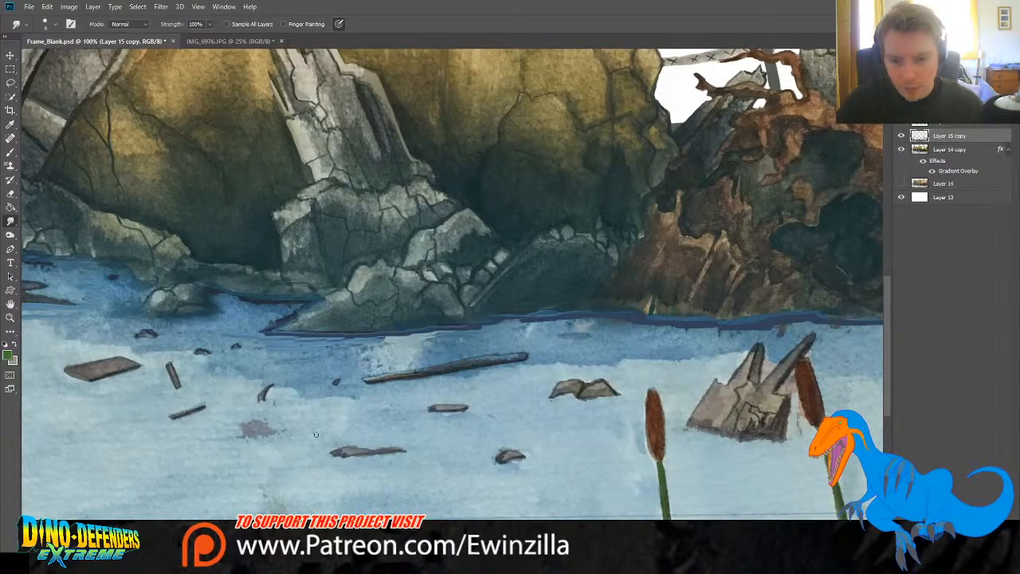
mouse_move(259, 435)
mouse_down()
mouse_move(279, 431)
mouse_move(239, 426)
mouse_move(251, 428)
mouse_up()
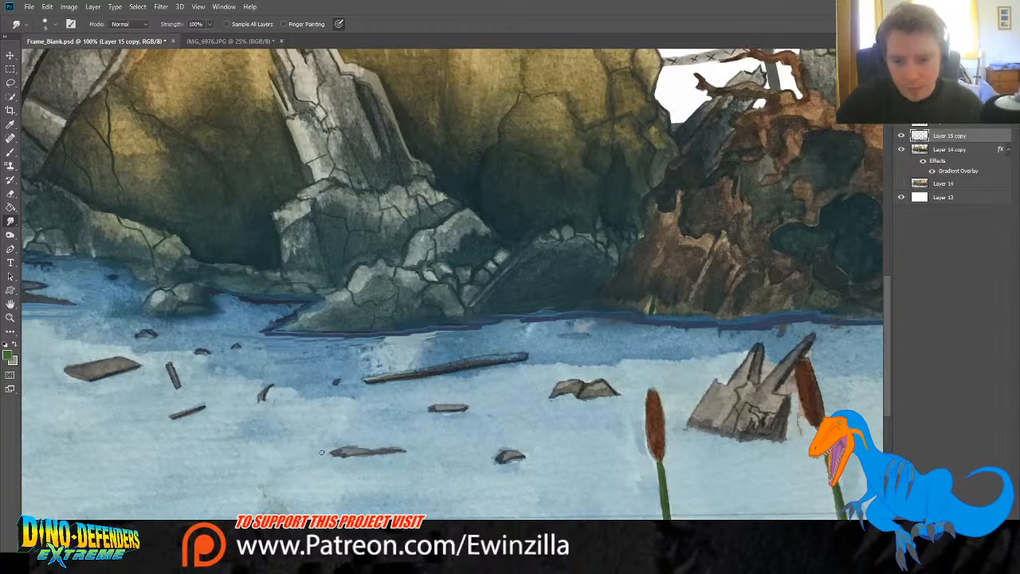
drag(340, 446, 405, 448)
drag(341, 461, 412, 453)
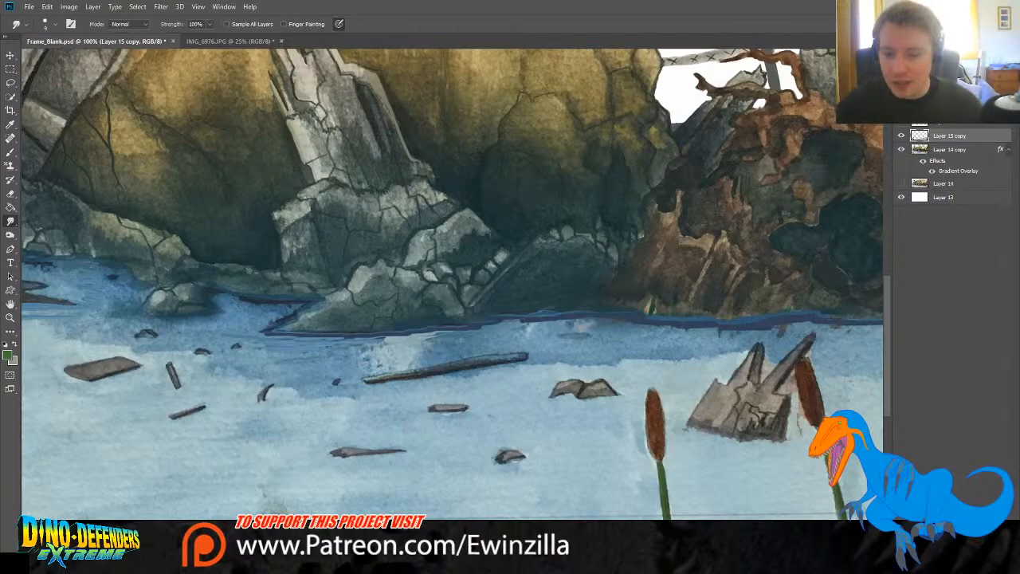
Step: Smooth the green stem of the second cattail from the far end on Layer 15 copy, keeping that layer active
scroll(494, 438, right, 4)
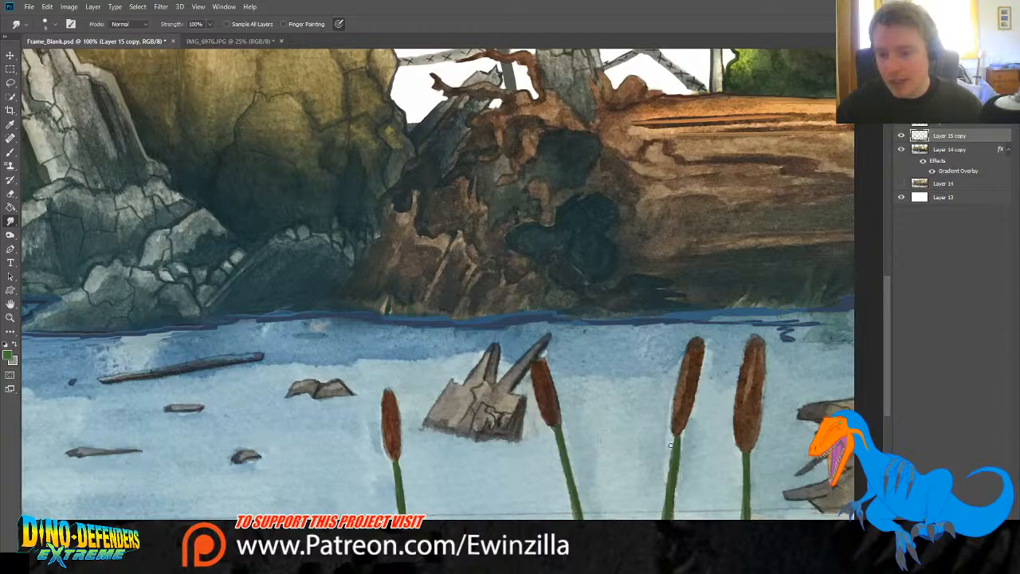
mouse_move(680, 458)
mouse_down()
mouse_move(670, 509)
mouse_move(672, 489)
mouse_move(672, 516)
mouse_up()
click(945, 150)
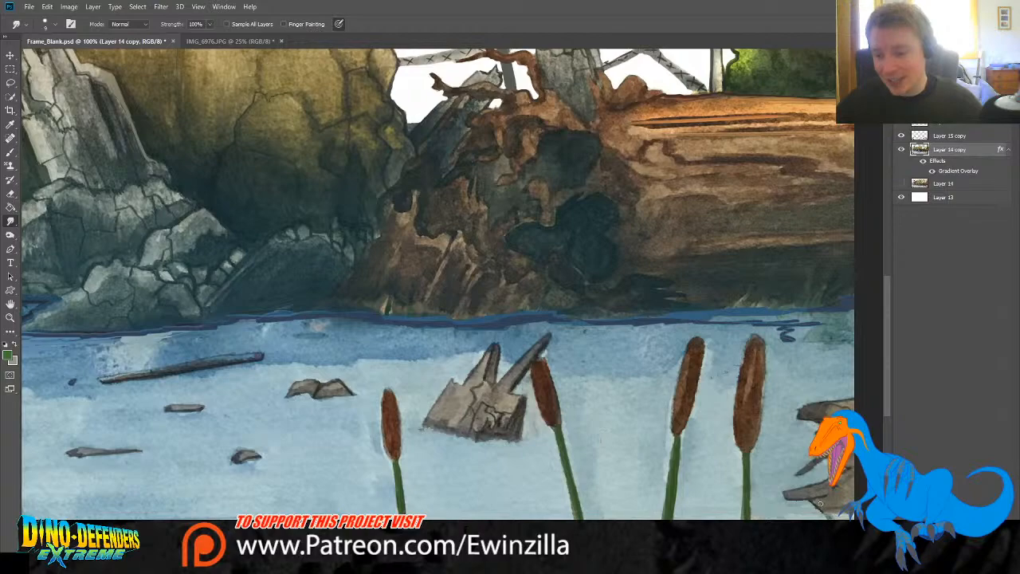
click(957, 135)
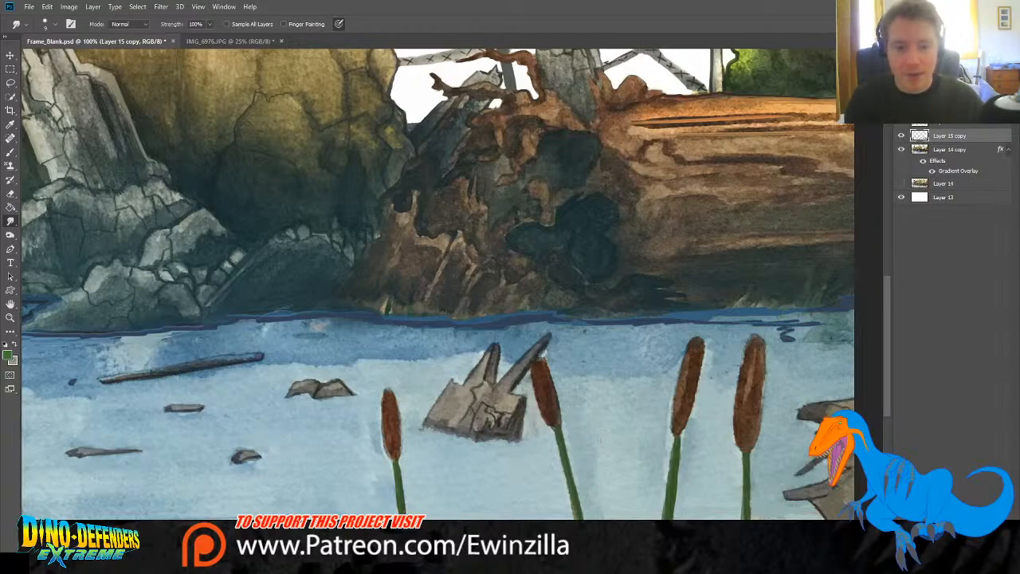
Step: Compare the whole painting with Layer 15 copy hidden and shown
click(11, 317)
click(299, 25)
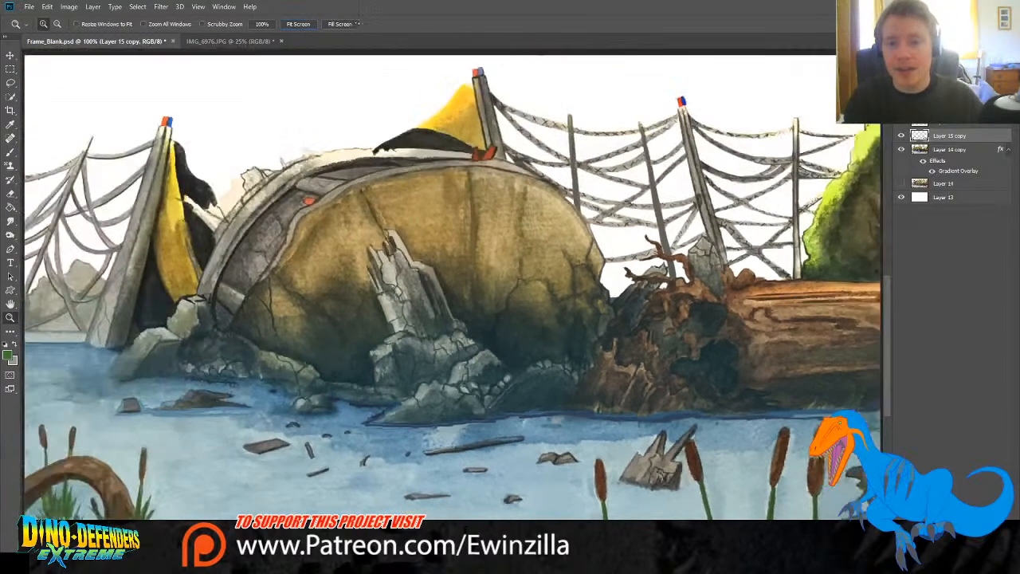
click(902, 137)
click(902, 137)
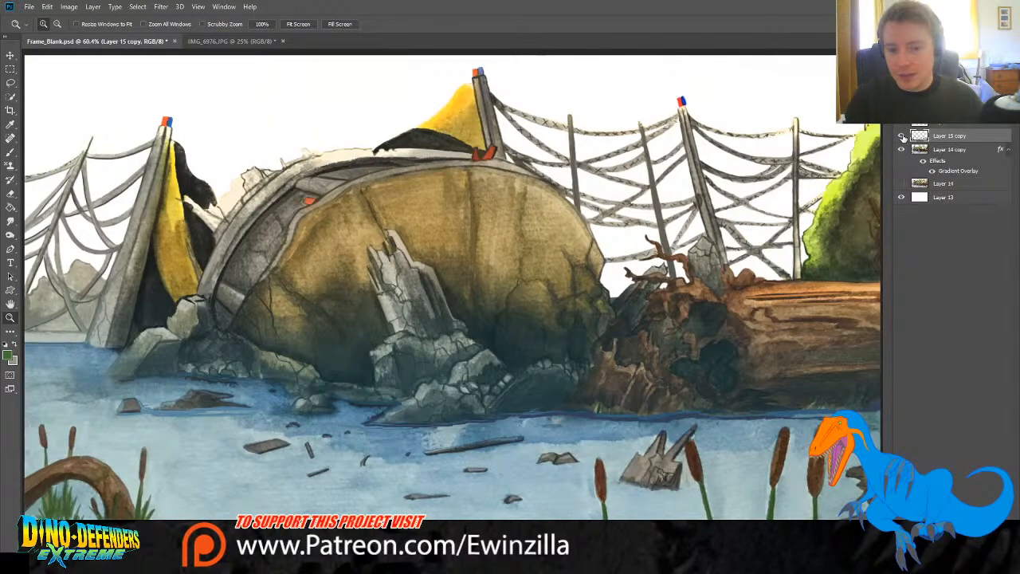
Step: Smudge the small block-shaped rock's colour outward with a smaller brush to fill its faded side and even out its base
click(98, 394)
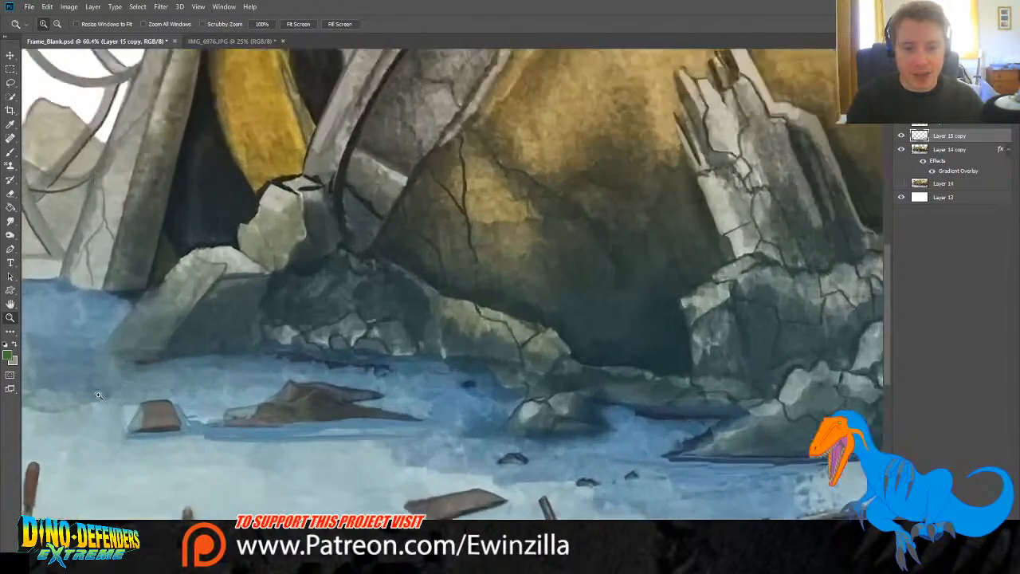
click(98, 395)
click(10, 222)
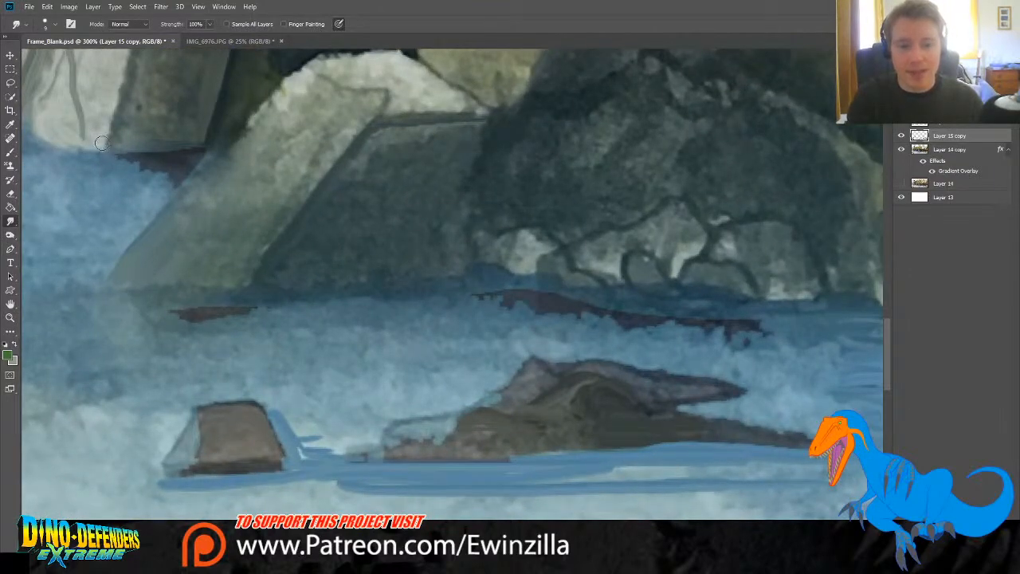
drag(61, 61, 59, 62)
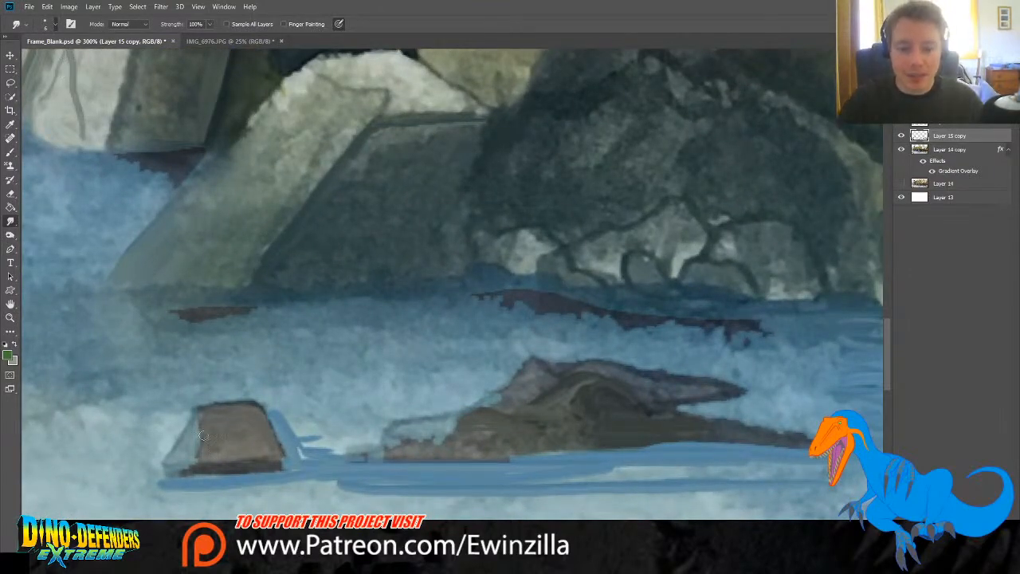
mouse_move(210, 431)
mouse_down()
mouse_move(167, 462)
mouse_move(200, 454)
mouse_move(177, 459)
mouse_move(199, 458)
mouse_move(188, 454)
mouse_move(201, 462)
mouse_move(168, 471)
mouse_move(185, 467)
mouse_move(178, 461)
mouse_move(221, 466)
mouse_move(180, 468)
mouse_up()
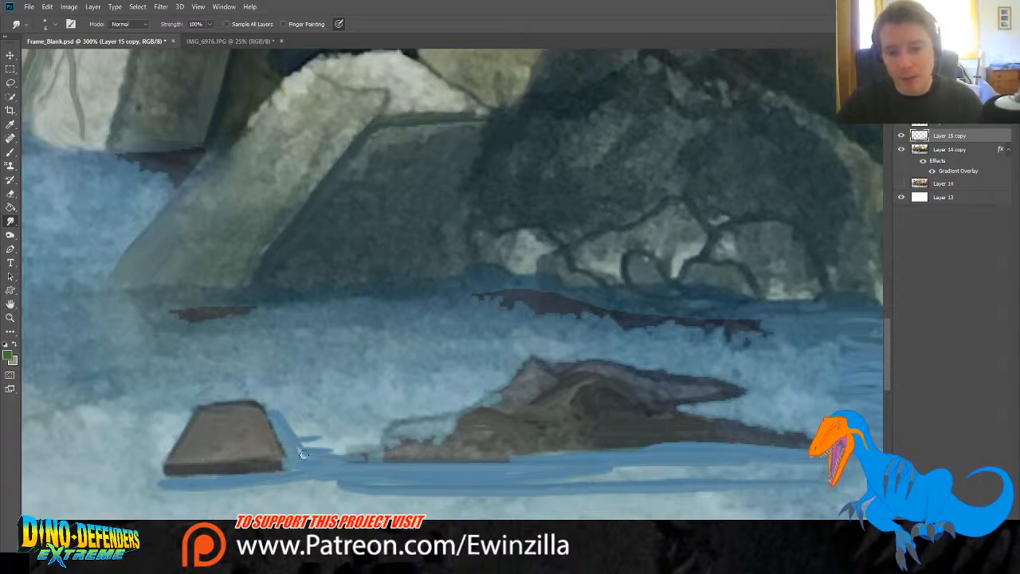
drag(261, 462, 288, 463)
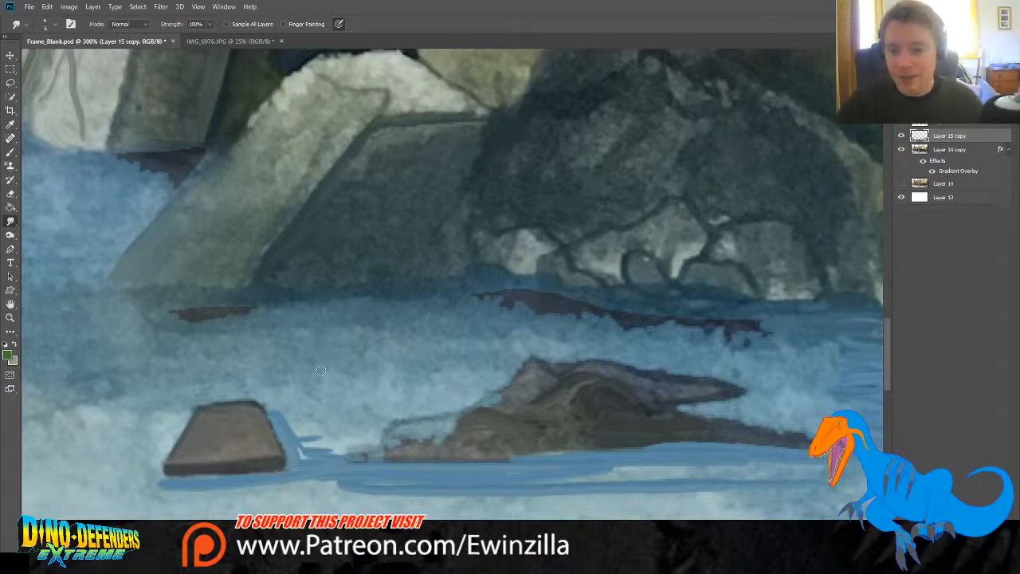
Step: Smudge the low rock mound's colour outward to fill its faded end and smooth the slope up to its peak
mouse_move(437, 425)
mouse_down()
mouse_move(391, 440)
mouse_move(410, 448)
mouse_move(456, 438)
mouse_move(411, 440)
mouse_move(450, 444)
mouse_move(443, 430)
mouse_move(388, 449)
mouse_move(402, 429)
mouse_move(368, 444)
mouse_up()
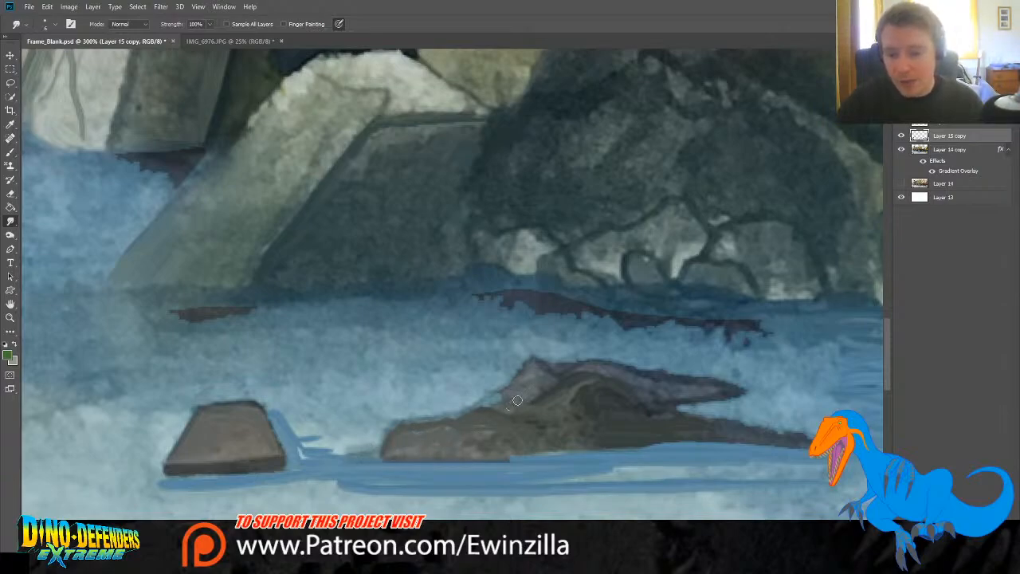
drag(505, 391, 450, 417)
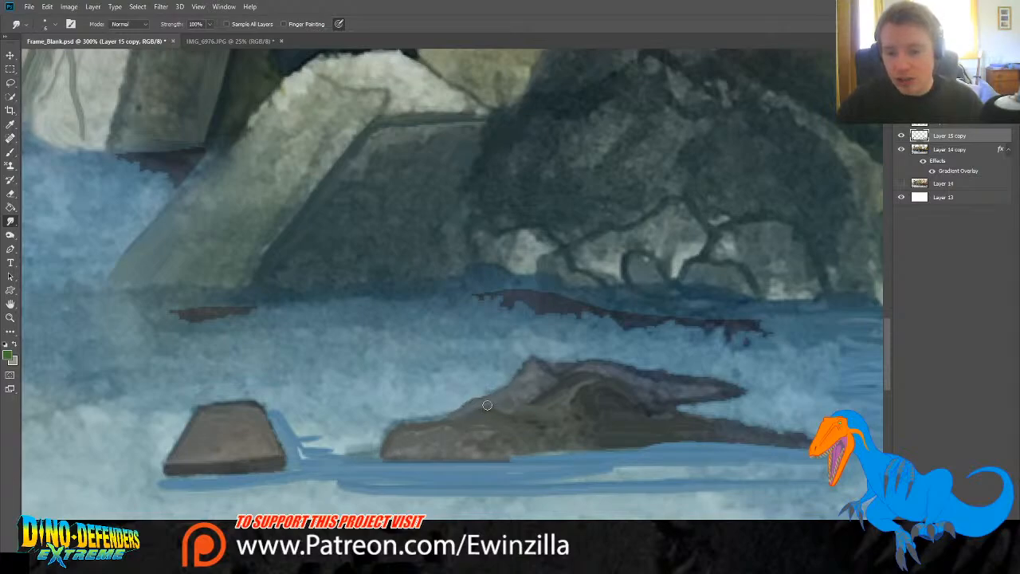
drag(531, 363, 454, 412)
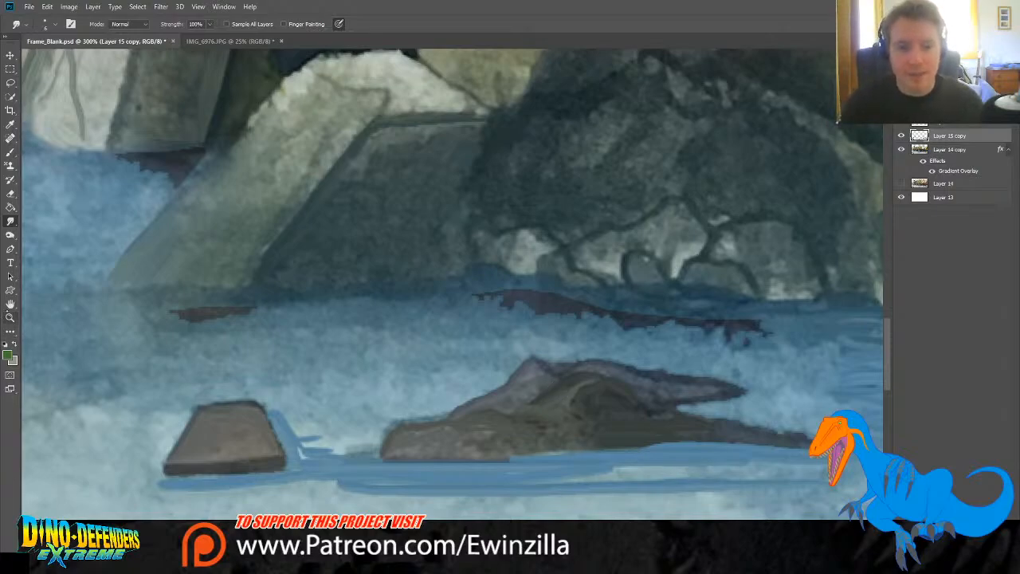
Step: Check the whole painting, and examine the upper edge of the large domed structure up close
click(10, 316)
click(298, 24)
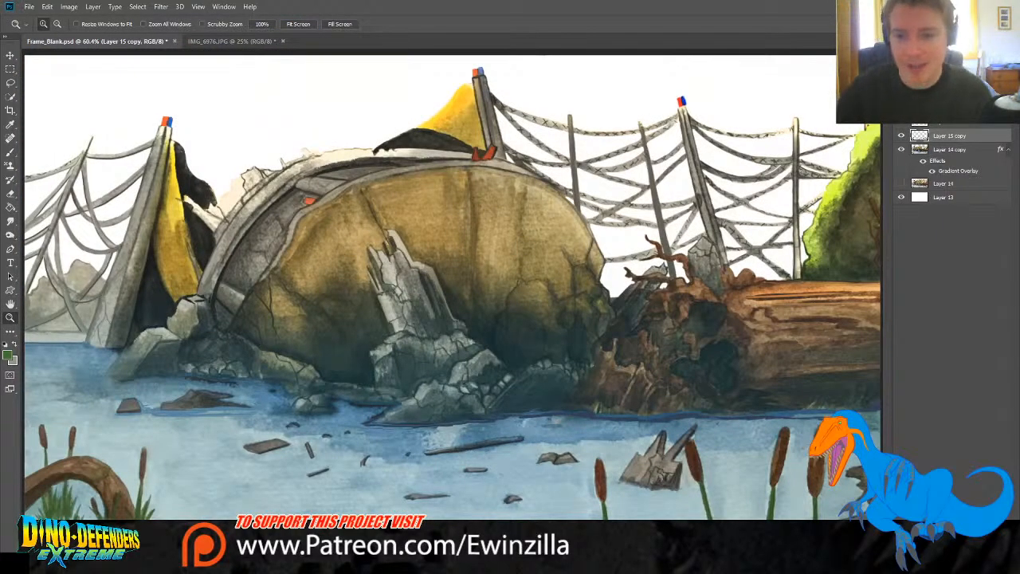
click(485, 152)
click(485, 152)
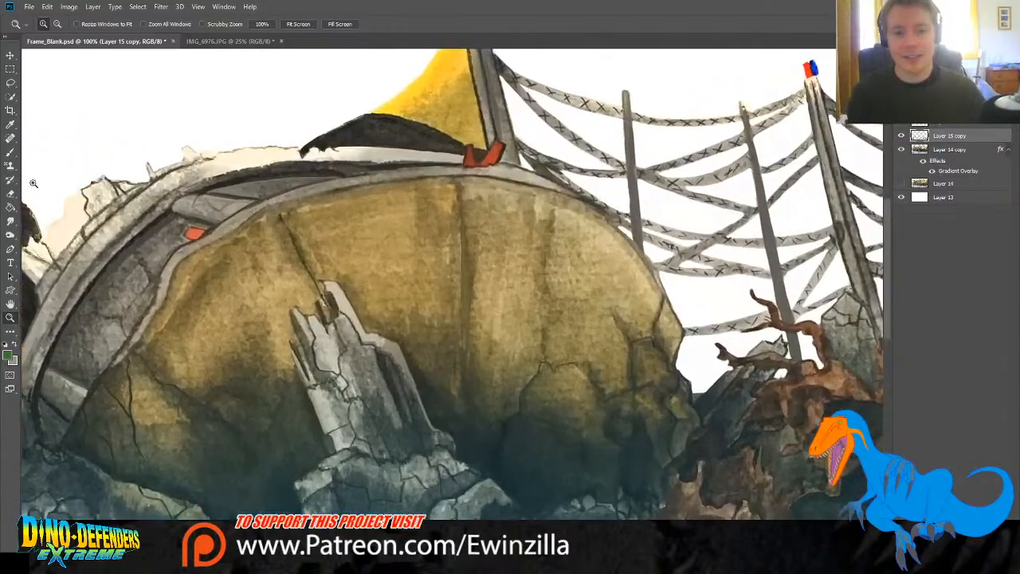
Step: Smudge the pale rubble edge just above the domed structure's rim on Layer 14 copy
click(10, 220)
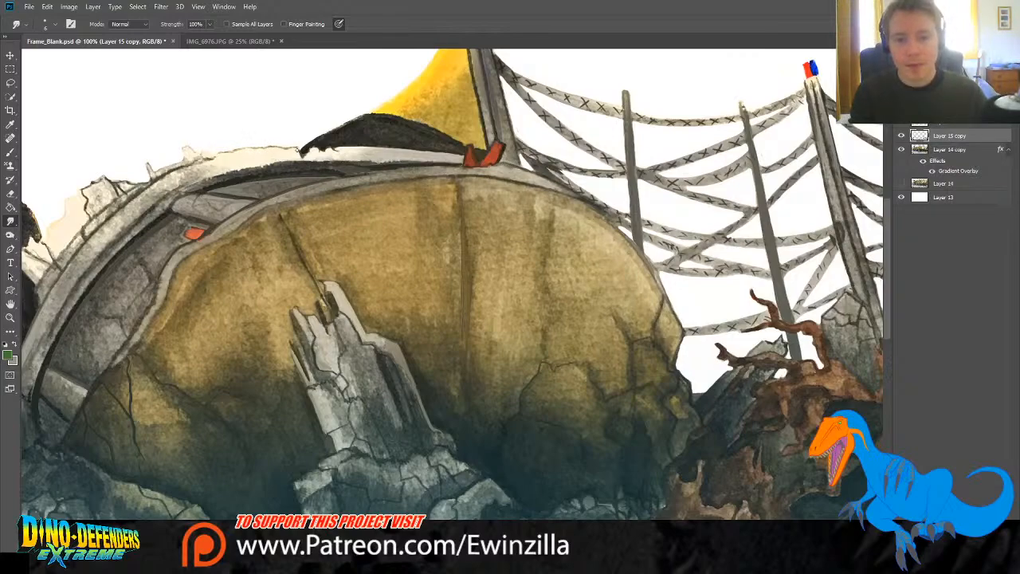
click(947, 150)
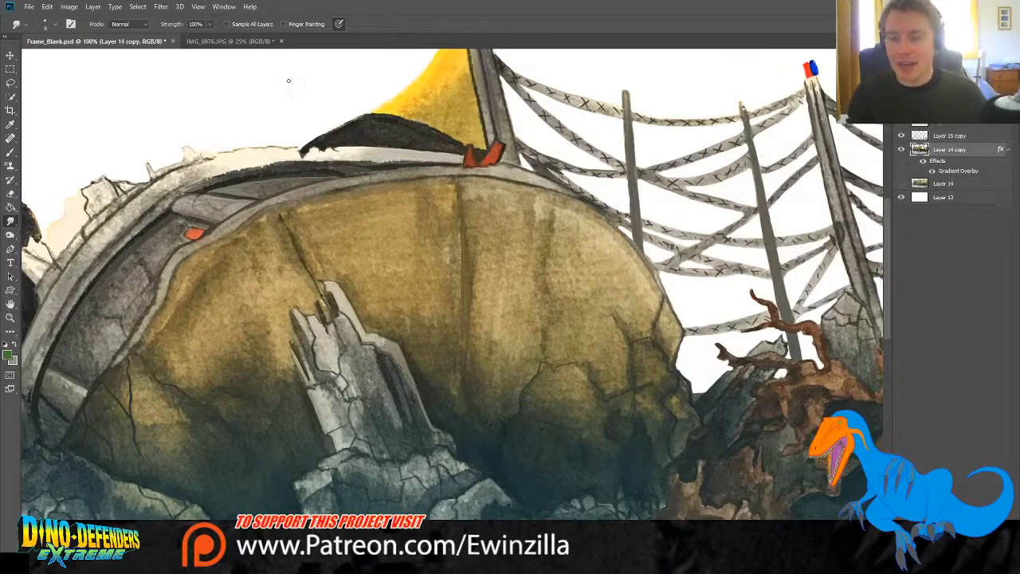
drag(229, 151, 271, 147)
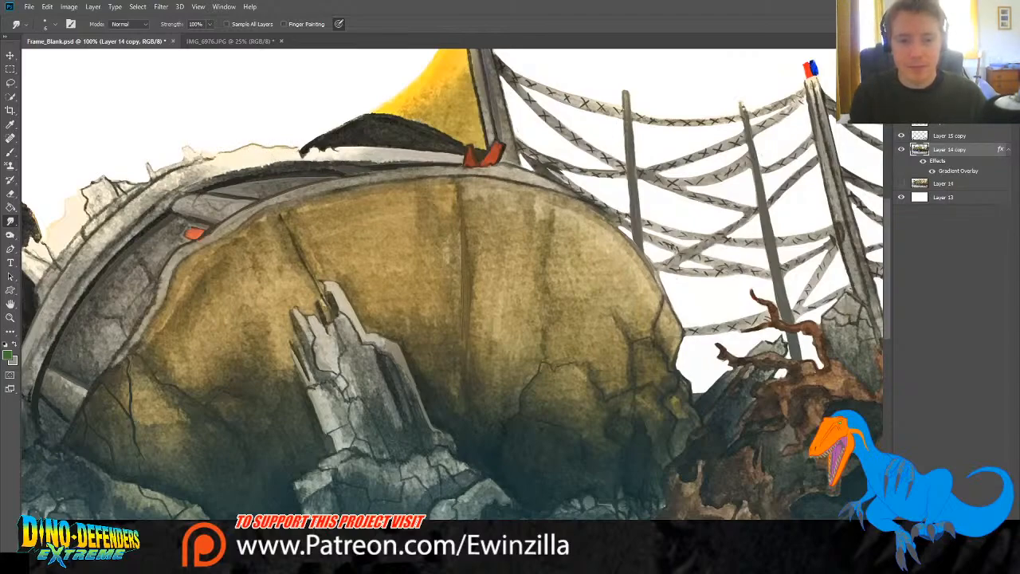
click(10, 317)
click(298, 24)
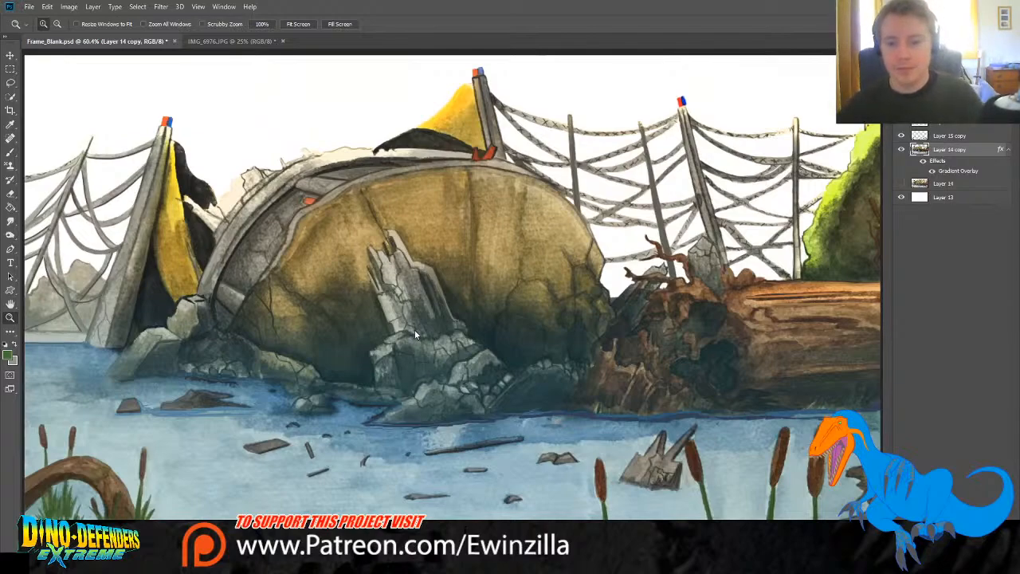
Step: Save the painting as Platform_destoryed_EDIT.psd, and open bg.png and tower.png to look them over
click(634, 171)
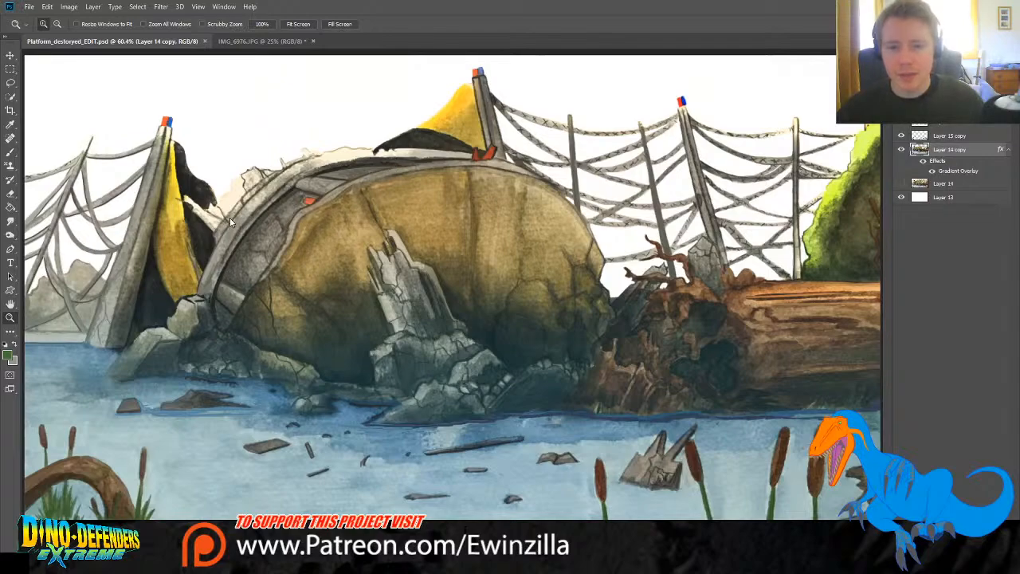
double_click(407, 264)
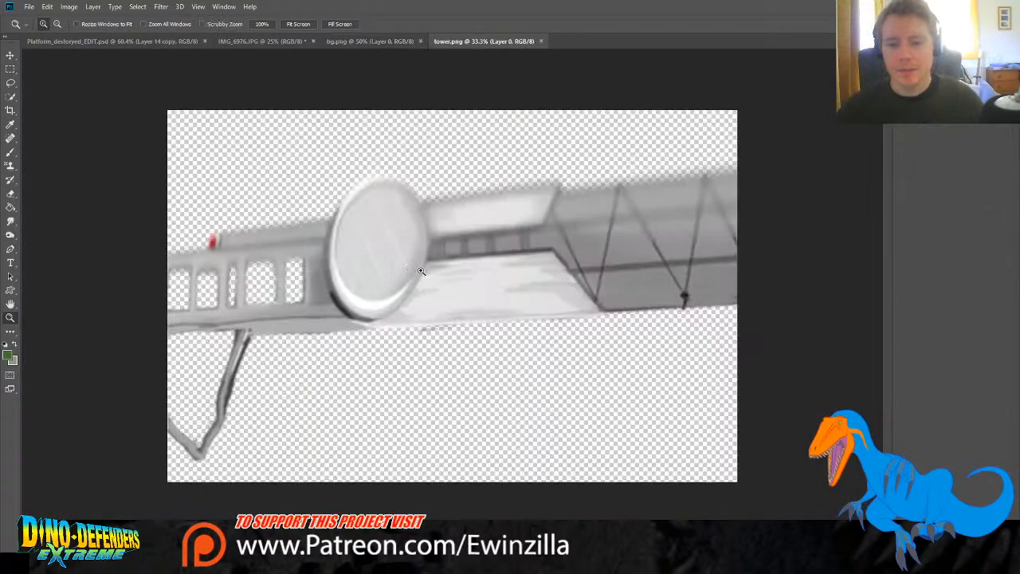
click(368, 41)
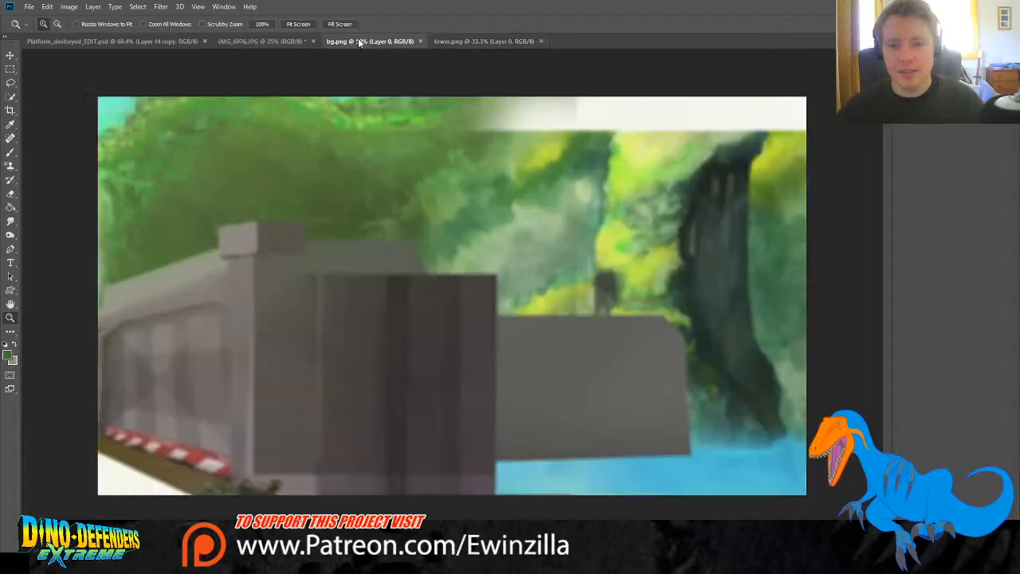
click(504, 40)
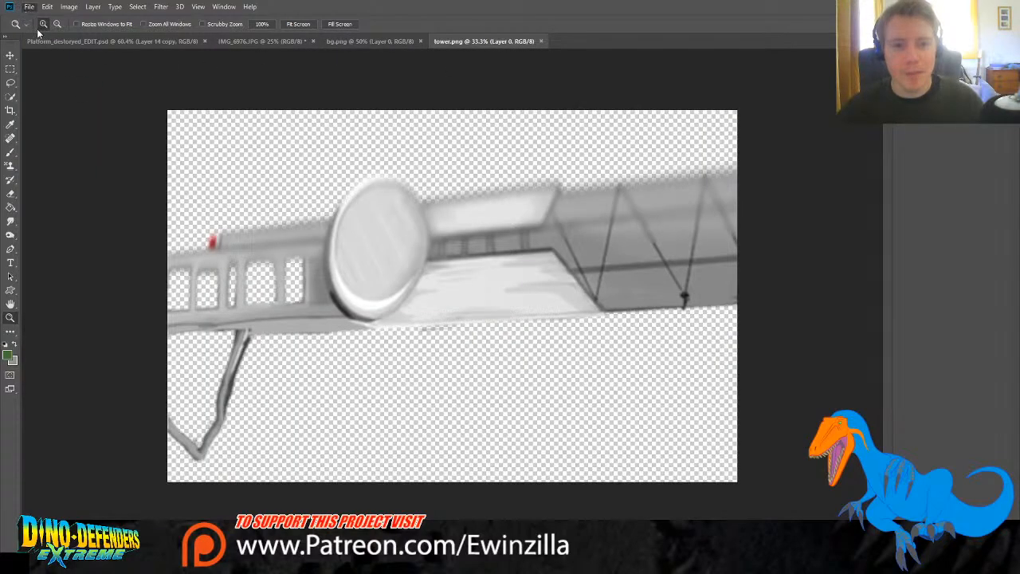
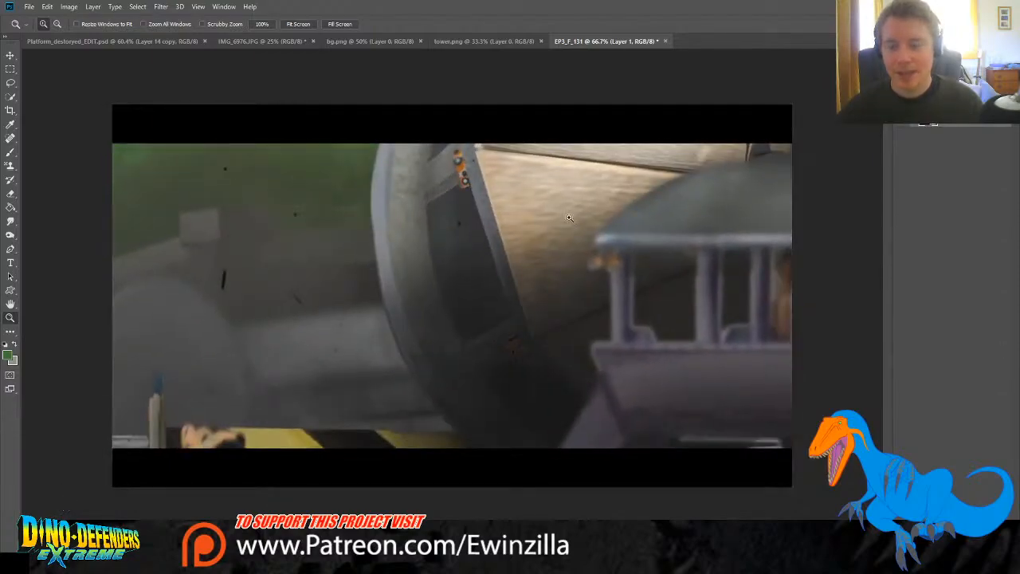
Step: Compare the EP3_F_131 frame with the painting, sample the beige colour of its large panelled structure, and close the frame
click(136, 40)
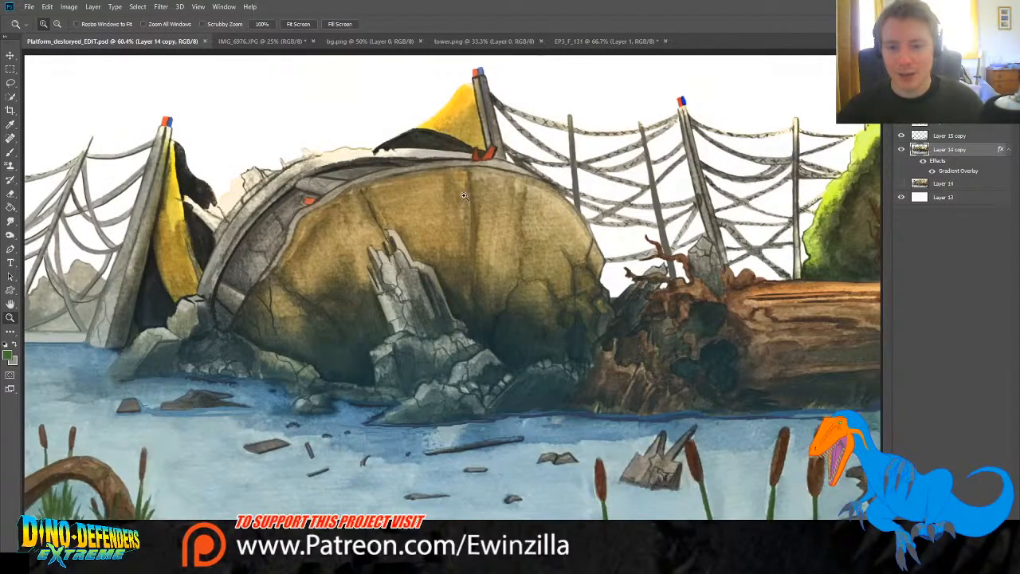
click(605, 40)
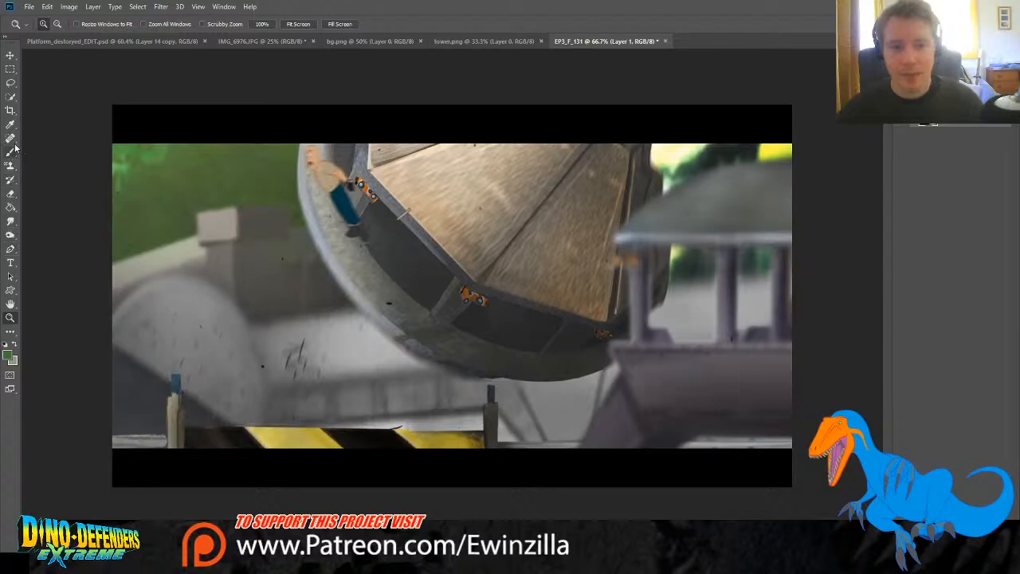
click(12, 125)
drag(474, 150, 456, 158)
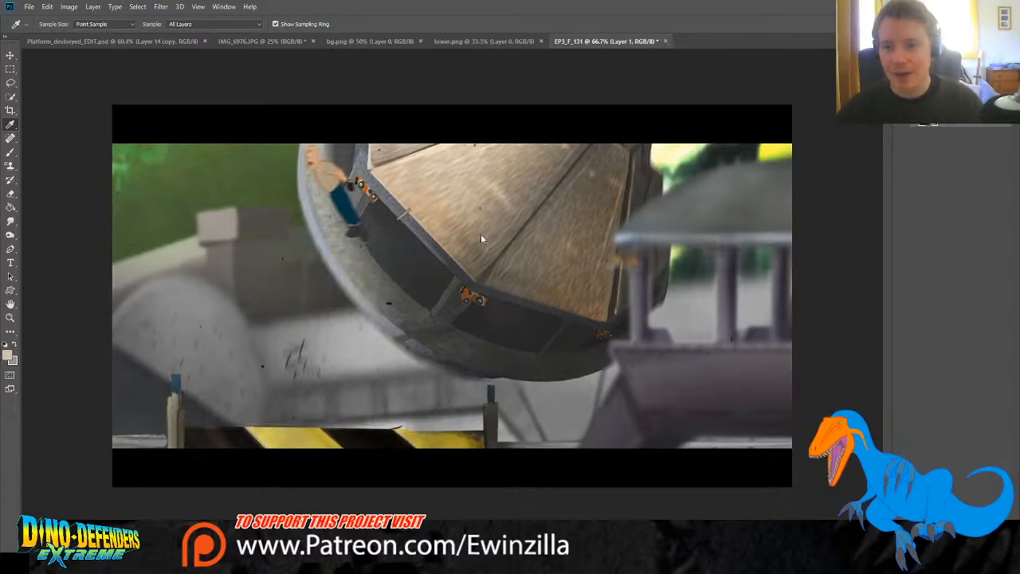
key(ctrl+w)
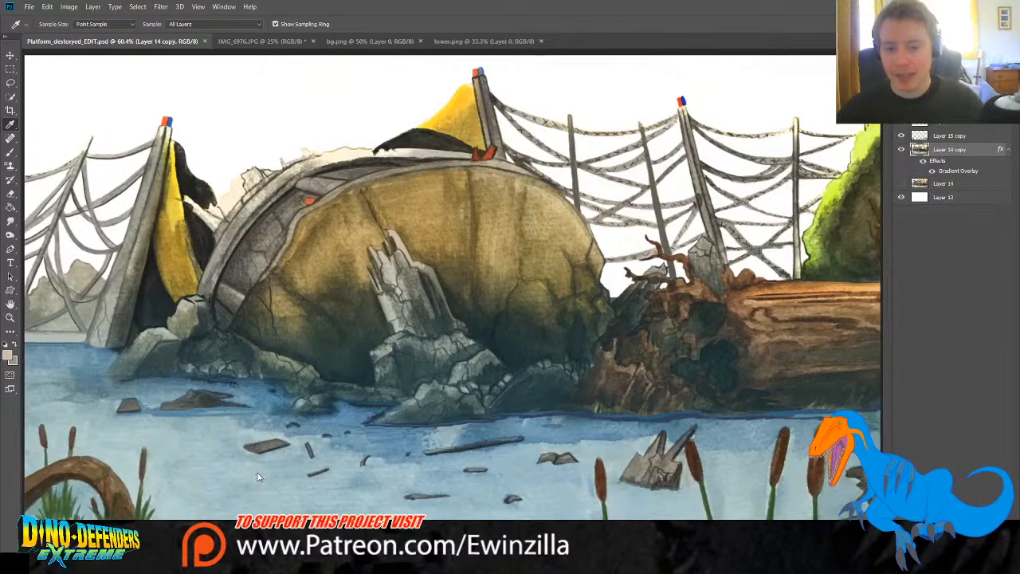
Step: Copy the entire bg.png image into Platform_destoryed_EDIT.psd and place it as a layer directly beneath Layer 14
click(370, 41)
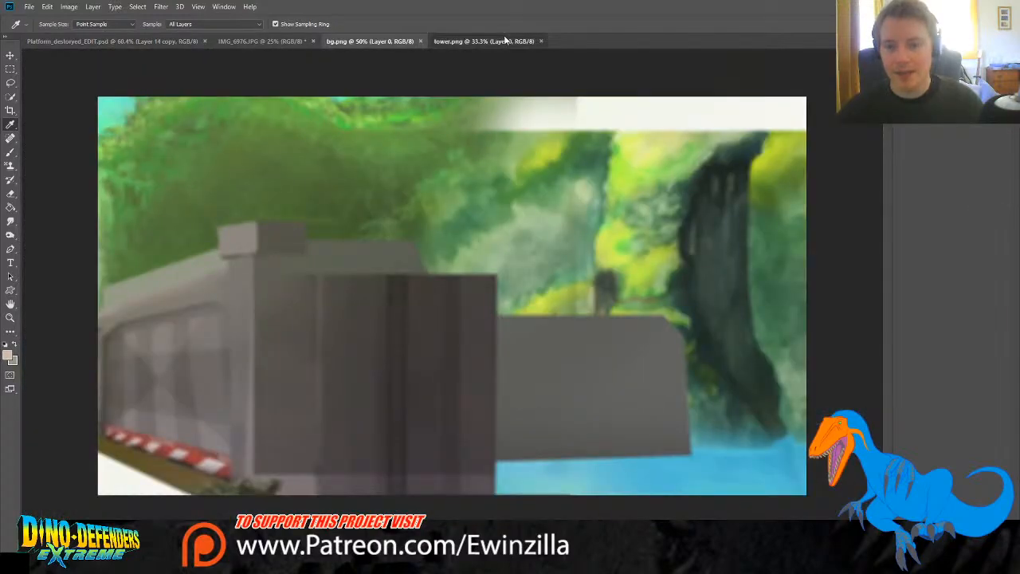
click(482, 41)
click(370, 40)
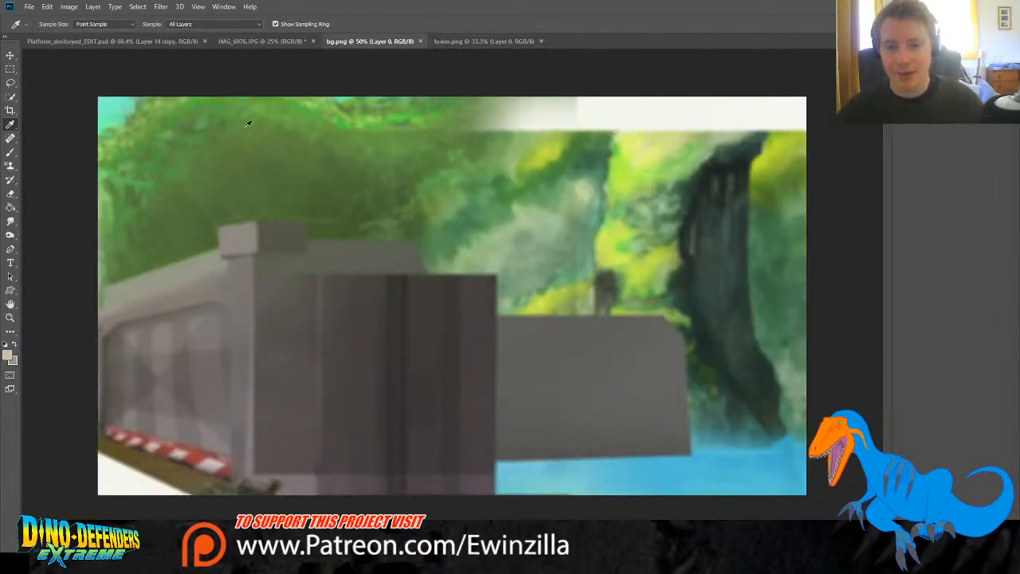
click(10, 68)
drag(97, 97, 766, 502)
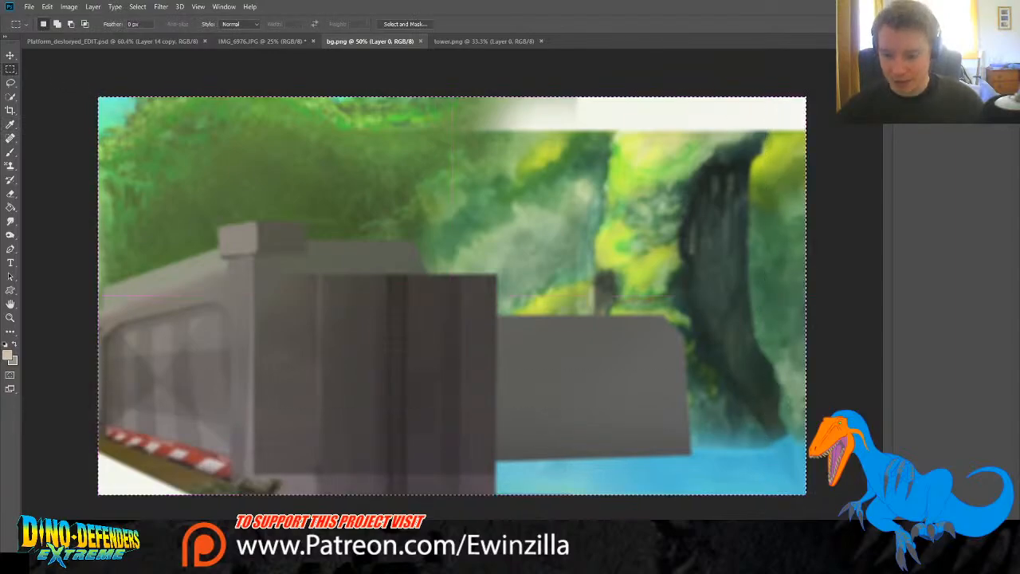
click(127, 42)
key(ctrl+v)
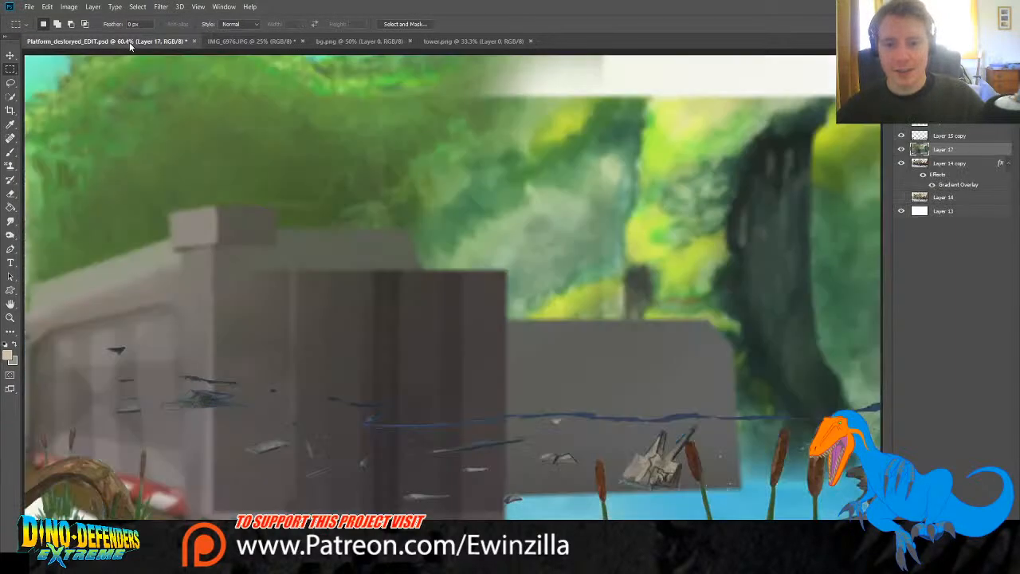
drag(941, 151, 950, 205)
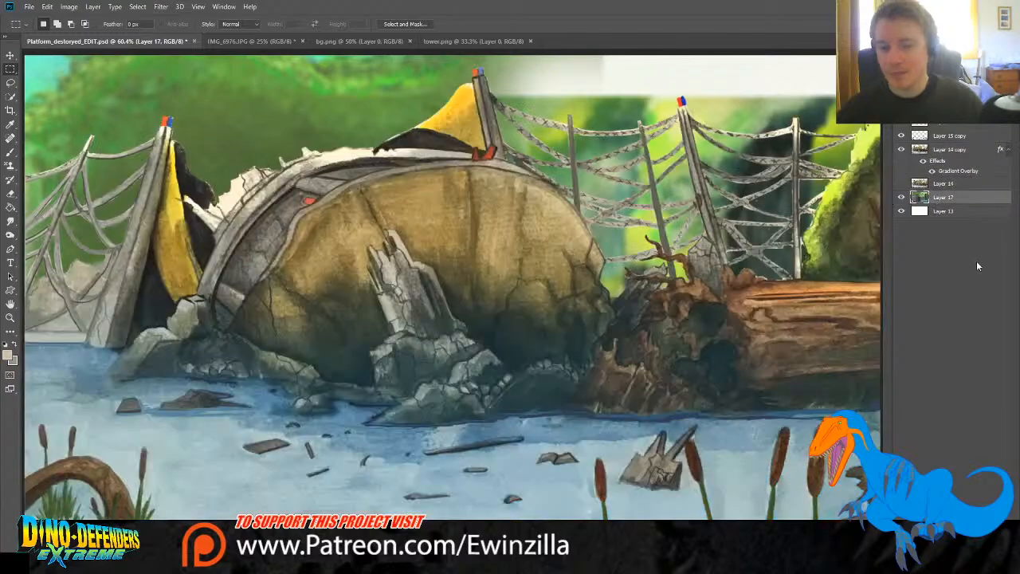
Step: Enlarge the pasted background on Layer 17 to about 127.3% and position its lower edge at the waterline
click(10, 56)
drag(383, 159, 197, 180)
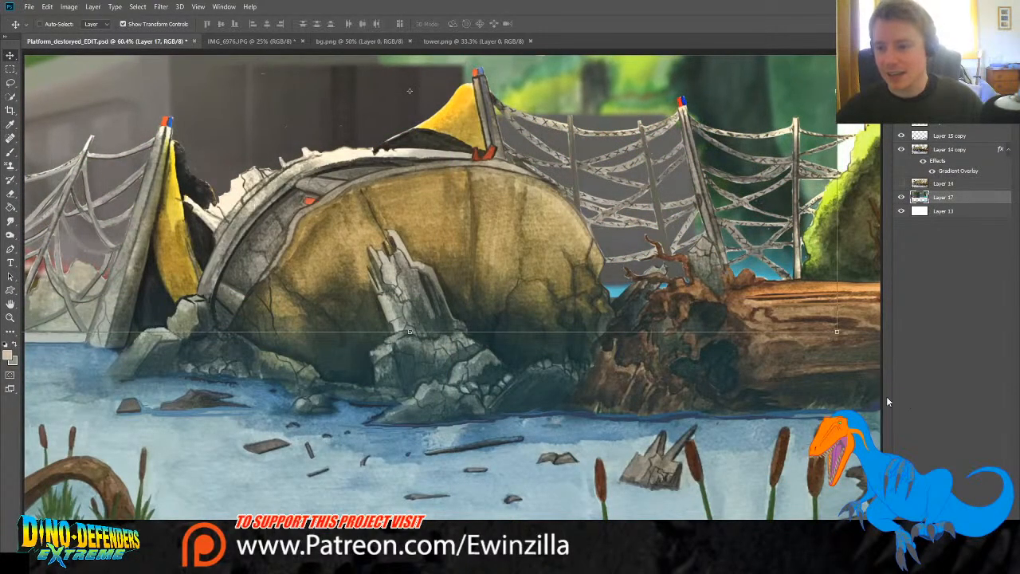
drag(839, 334, 1017, 465)
drag(600, 463, 582, 343)
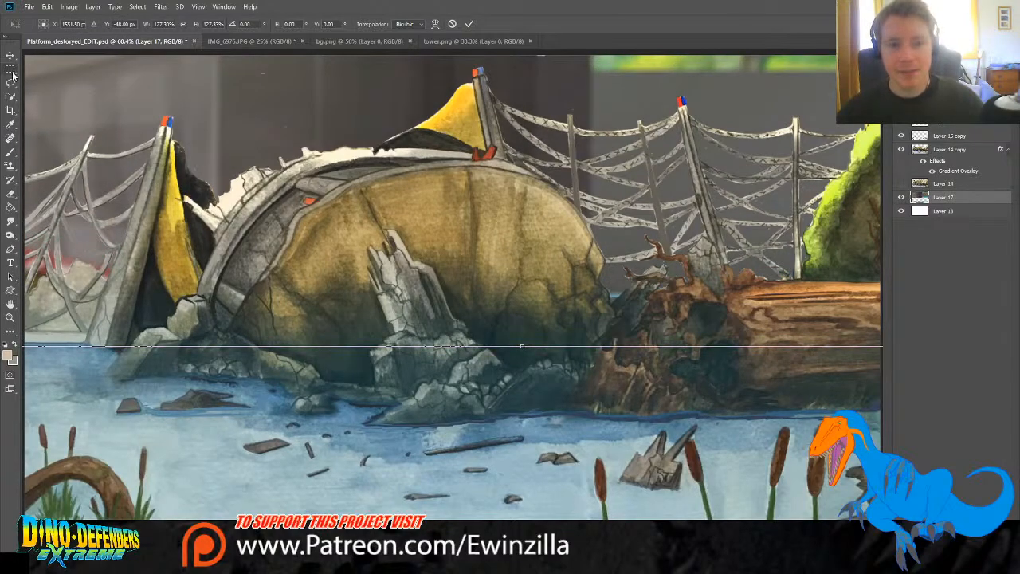
key(Return)
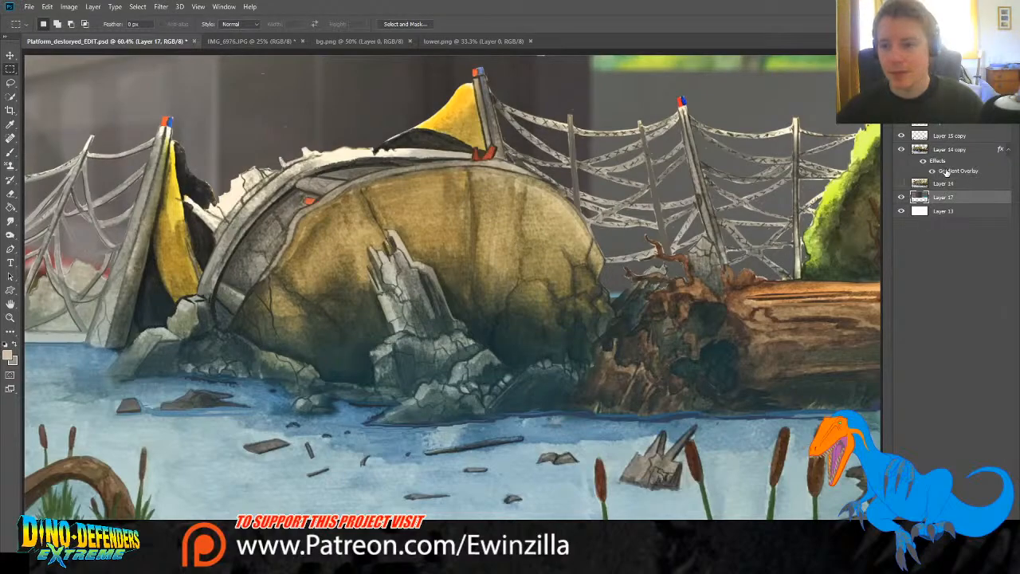
Step: Bring the grey tower drawing from tower.png into Platform_destoryed_EDIT.psd, directly above the pasted background
click(444, 43)
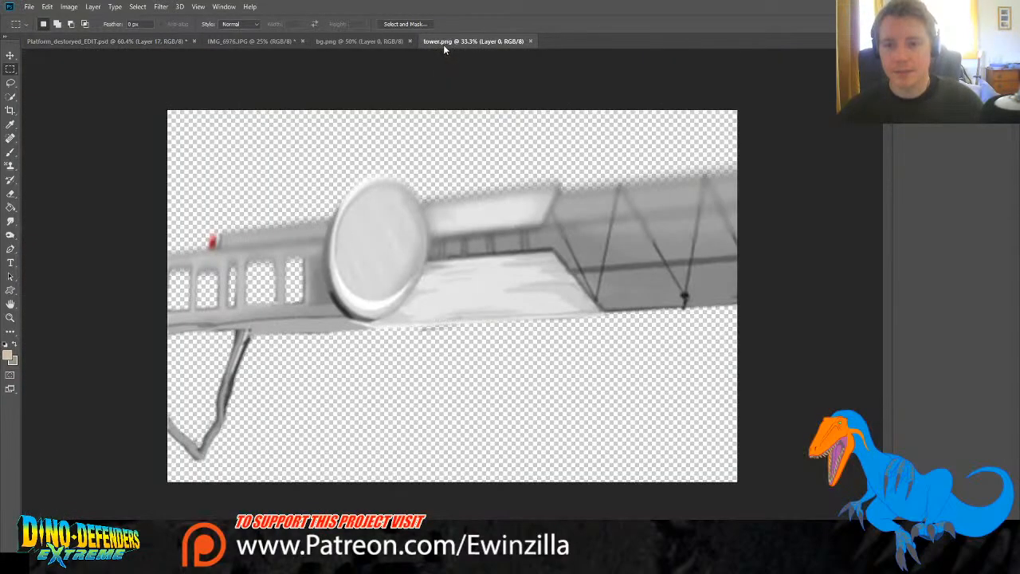
click(10, 56)
drag(476, 251, 275, 63)
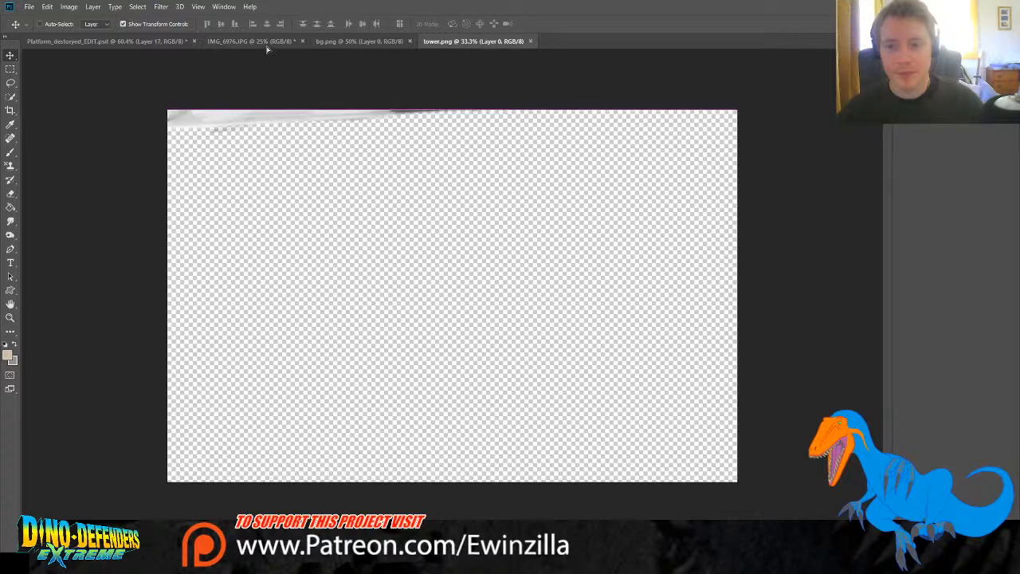
click(147, 41)
drag(358, 222, 360, 223)
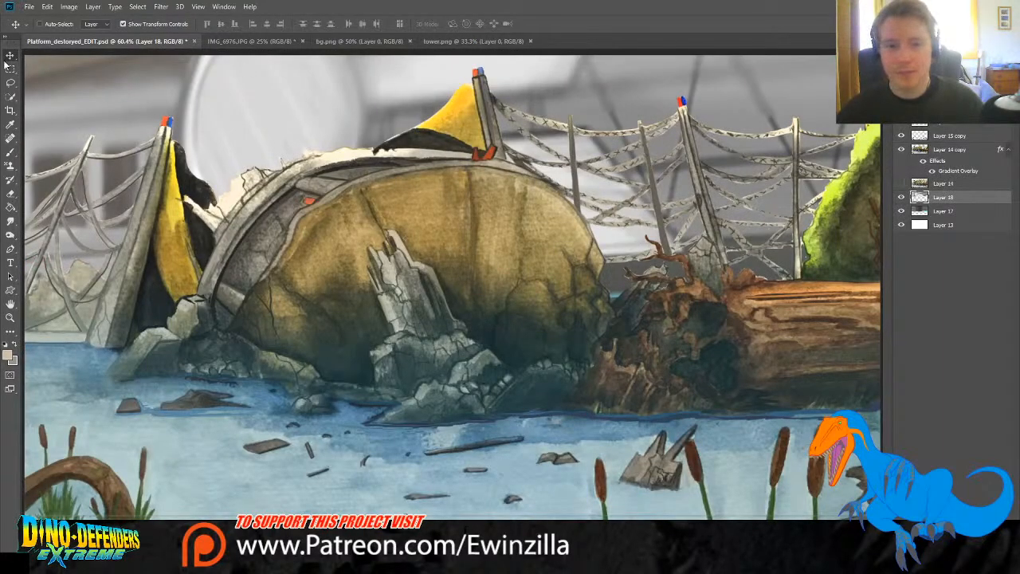
Step: Try shifting the tower drawing and widening it to 150.2% behind the domed structure, and remove it from the painting
drag(348, 123, 132, 234)
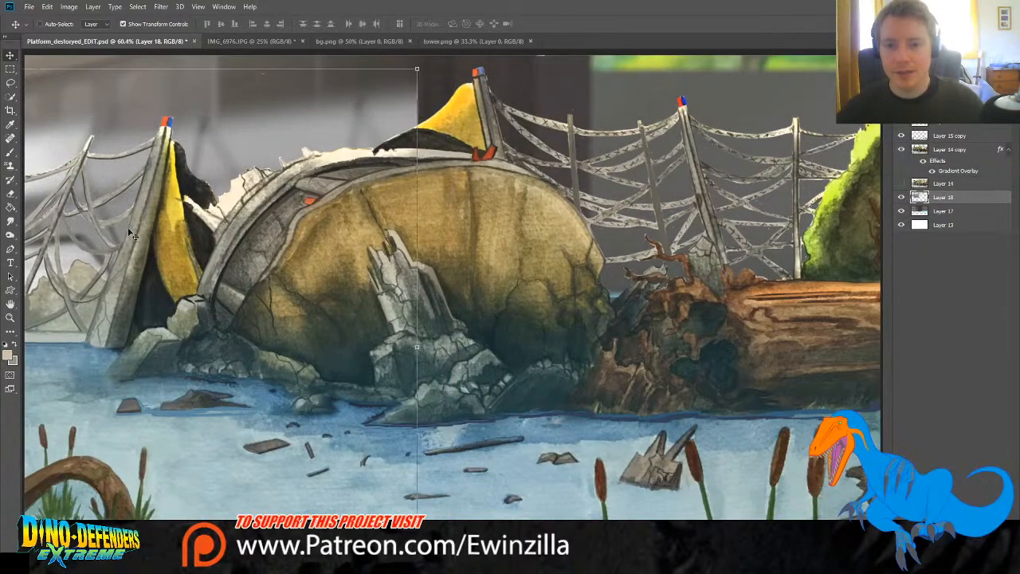
drag(426, 289, 684, 246)
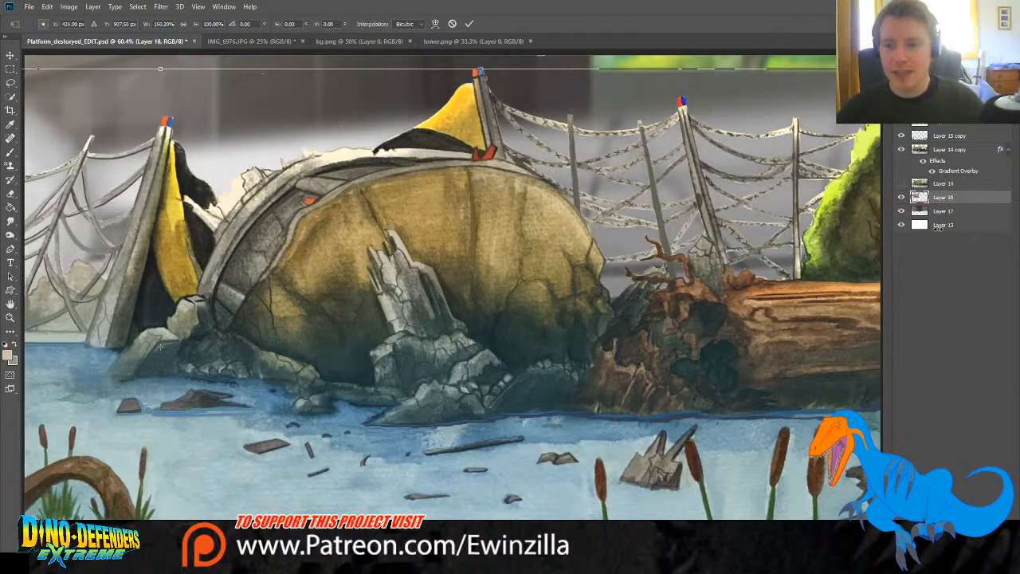
drag(610, 240, 210, 271)
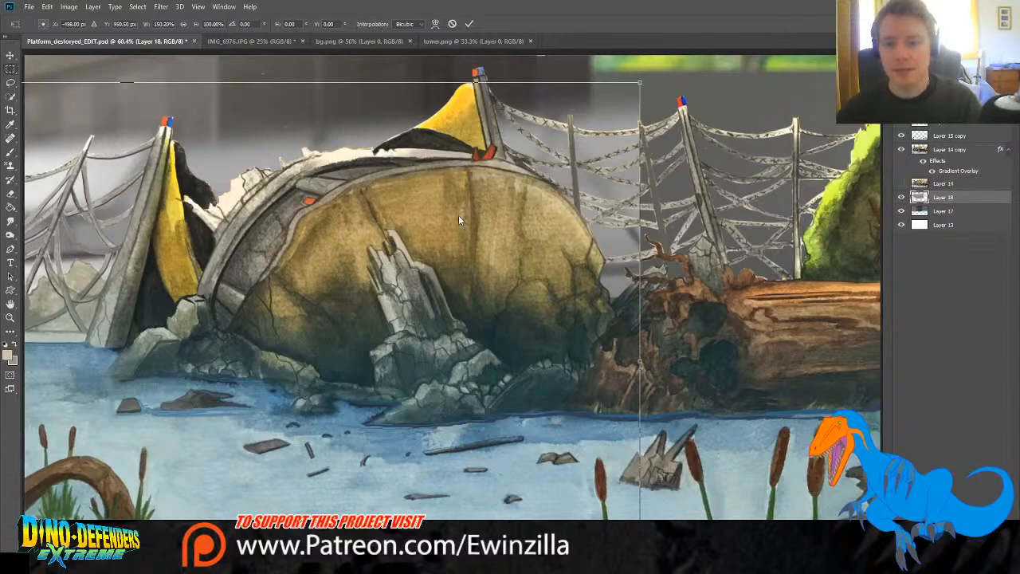
key(Return)
key(ctrl+e)
Step: Close tower.png and bg.png, and check the original painting photo IMG_6976.JPG
click(478, 41)
click(531, 41)
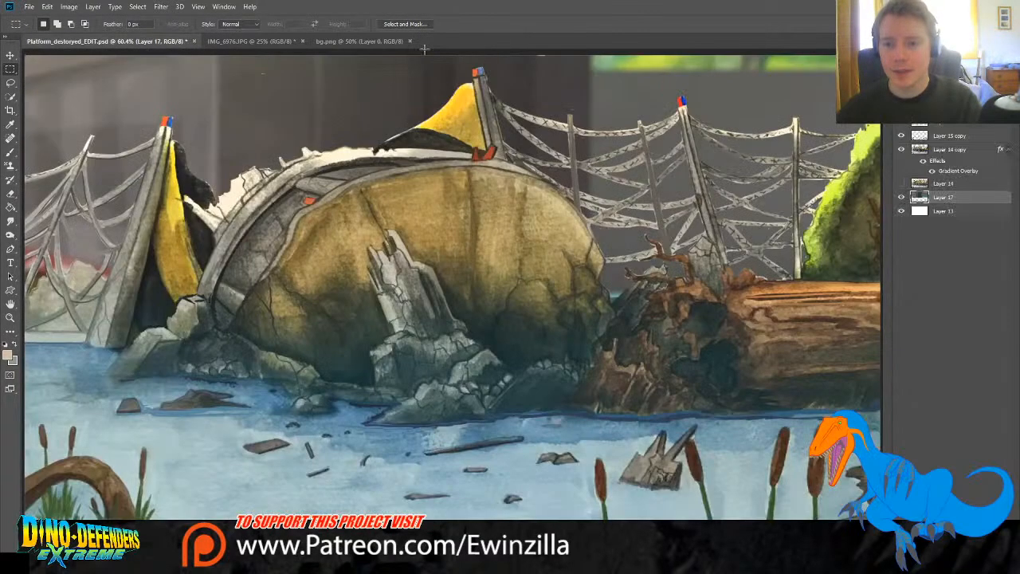
click(410, 41)
click(247, 41)
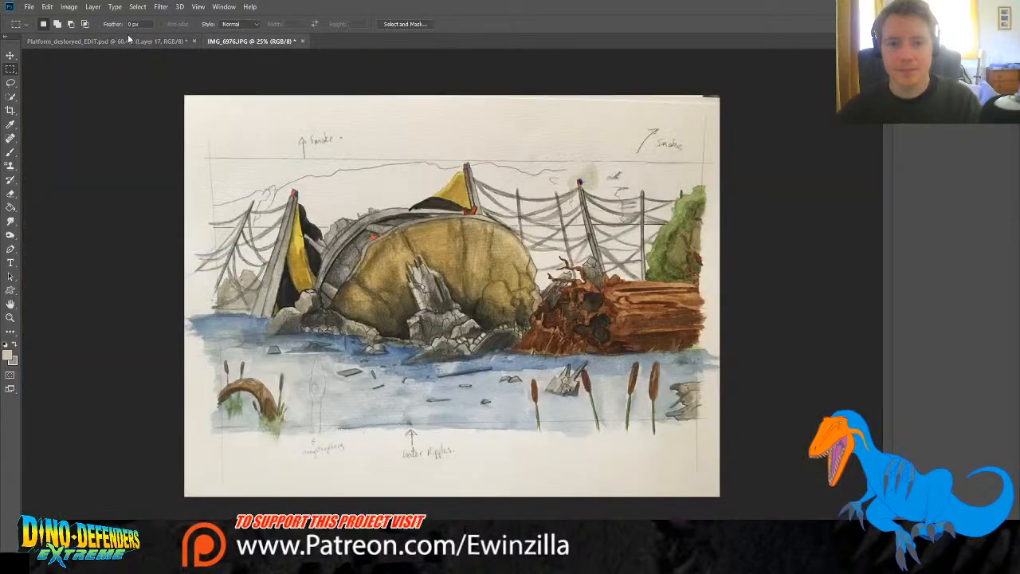
click(143, 40)
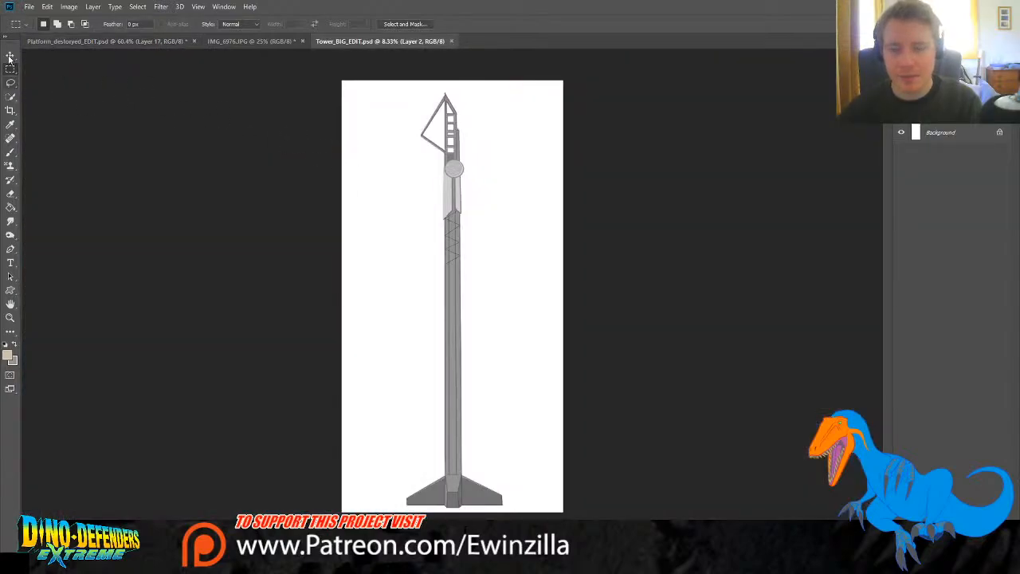
Step: Show the tower 6 layer in Tower_F.psd and select the men_2 layer
click(10, 56)
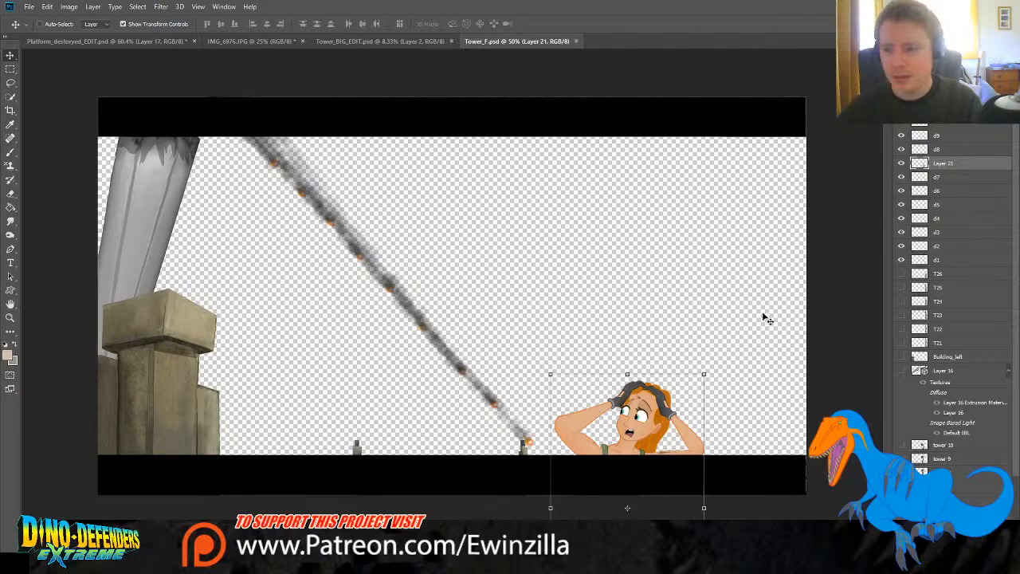
scroll(971, 319, down, 2)
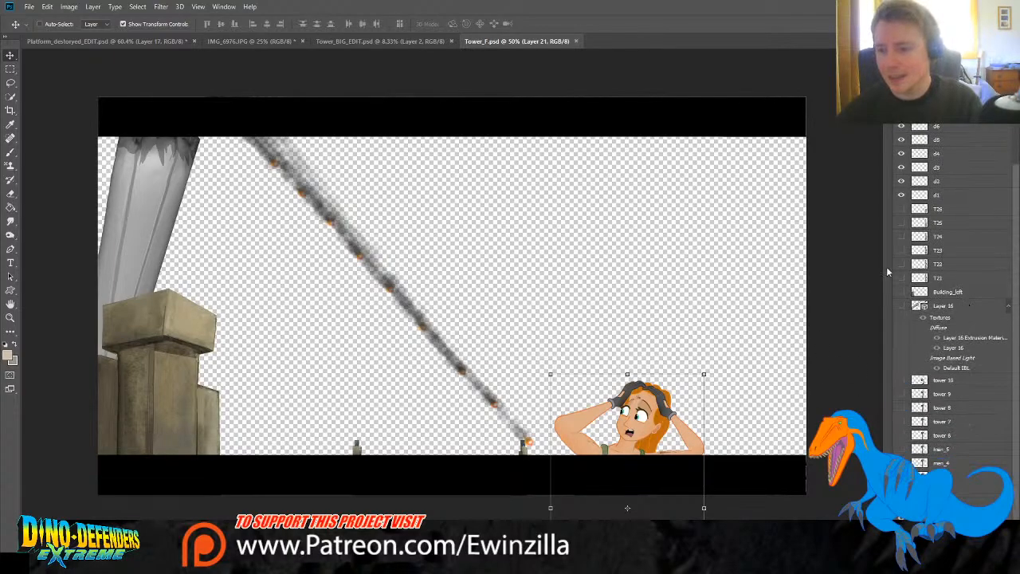
click(902, 434)
click(902, 452)
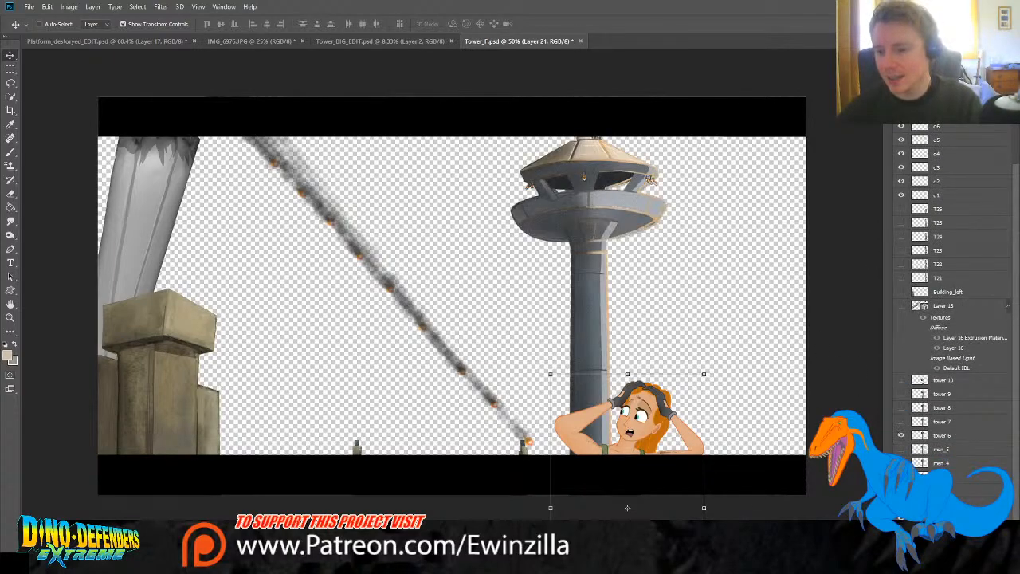
click(917, 491)
Step: Check which smoke segment layer d5 holds, hide layers d1 and d2, and select layer T26
scroll(918, 348, up, 2)
click(902, 205)
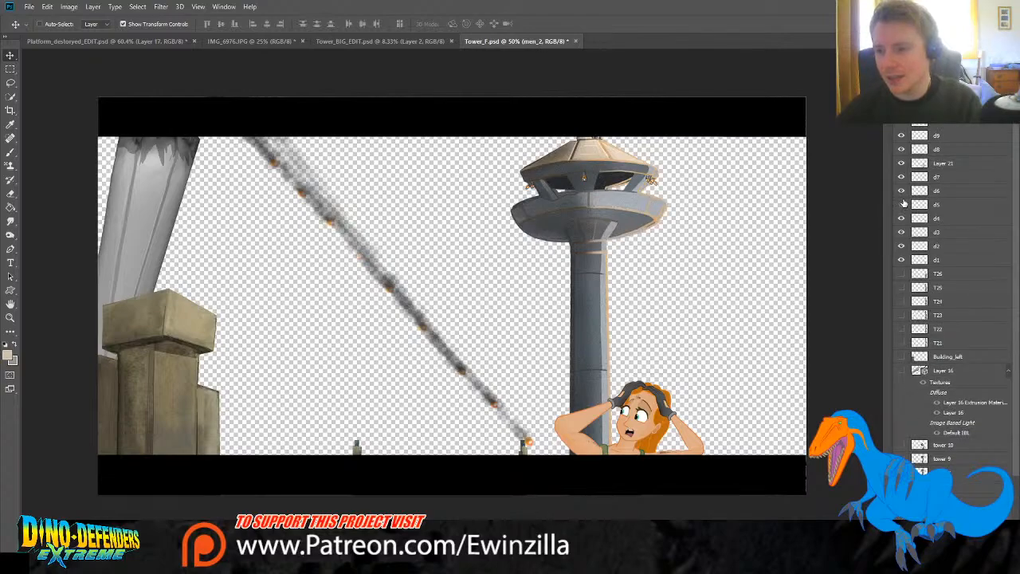
click(901, 205)
drag(901, 246, 902, 260)
click(915, 275)
scroll(919, 302, down, 2)
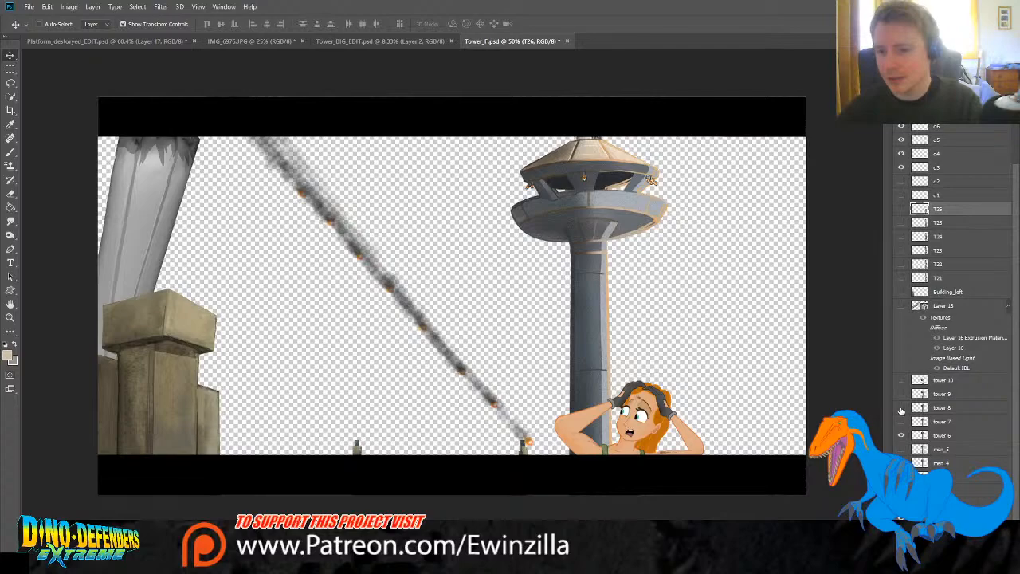
Step: Examine the men layers and layers tower 6 to tower 10 in Tower_F.psd by switching their visibility
click(901, 434)
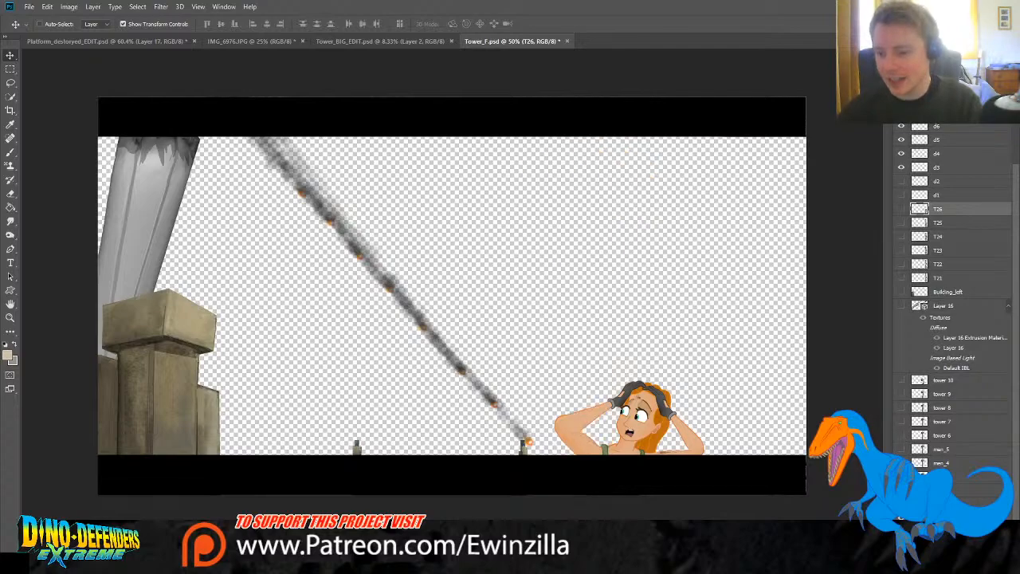
click(902, 435)
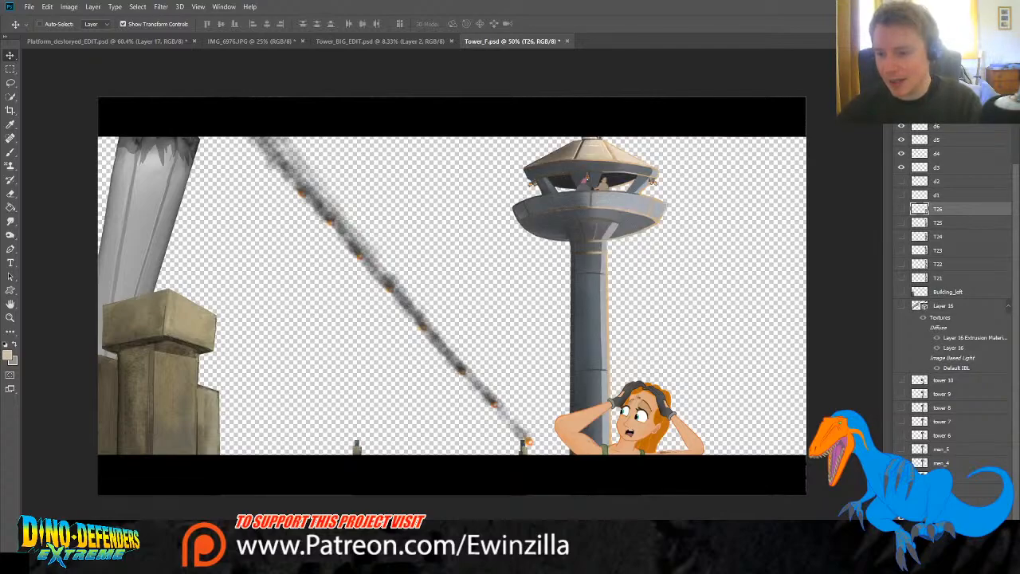
click(902, 490)
click(901, 477)
click(902, 463)
click(901, 449)
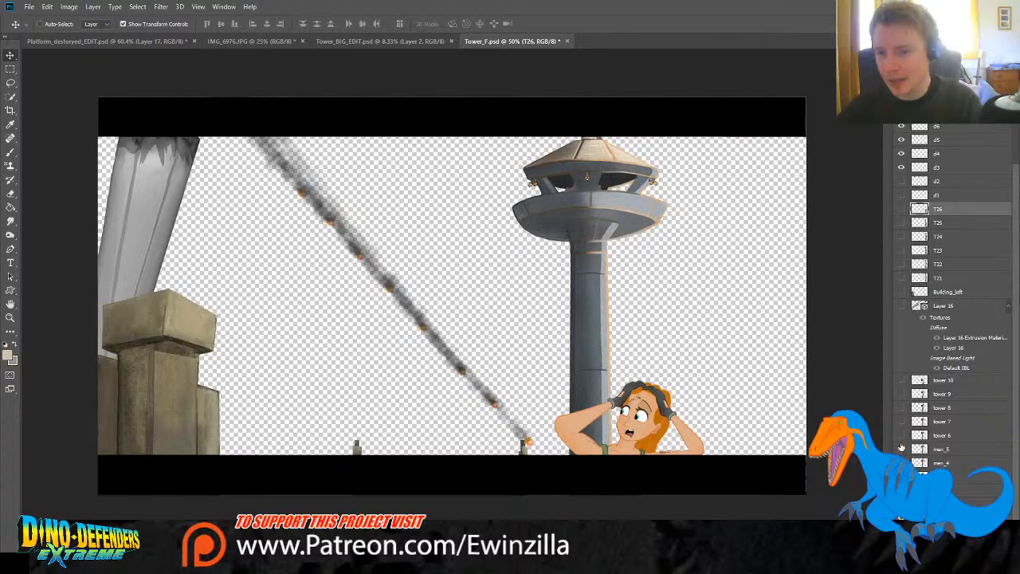
click(901, 435)
click(901, 421)
click(901, 407)
click(900, 394)
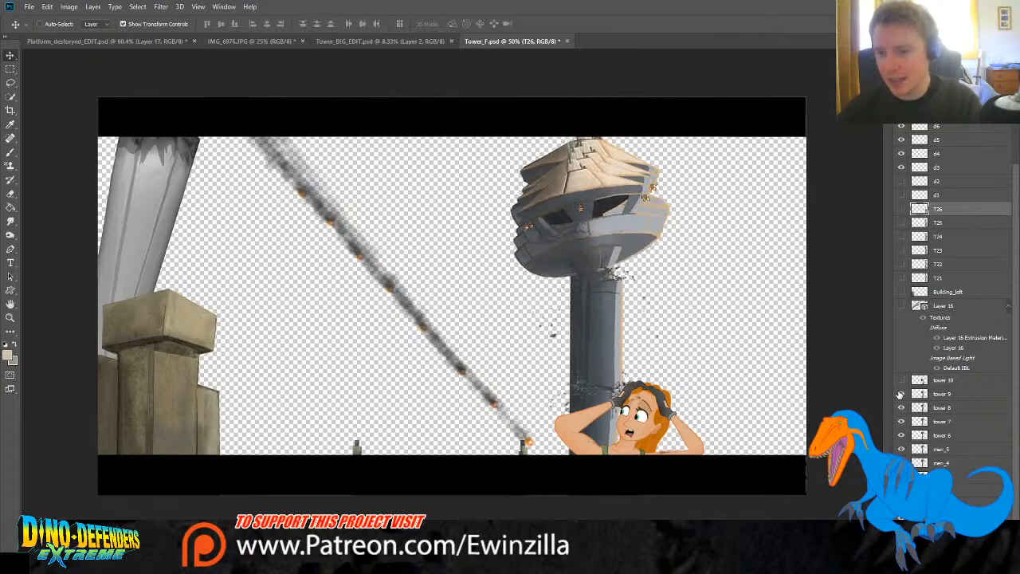
click(901, 381)
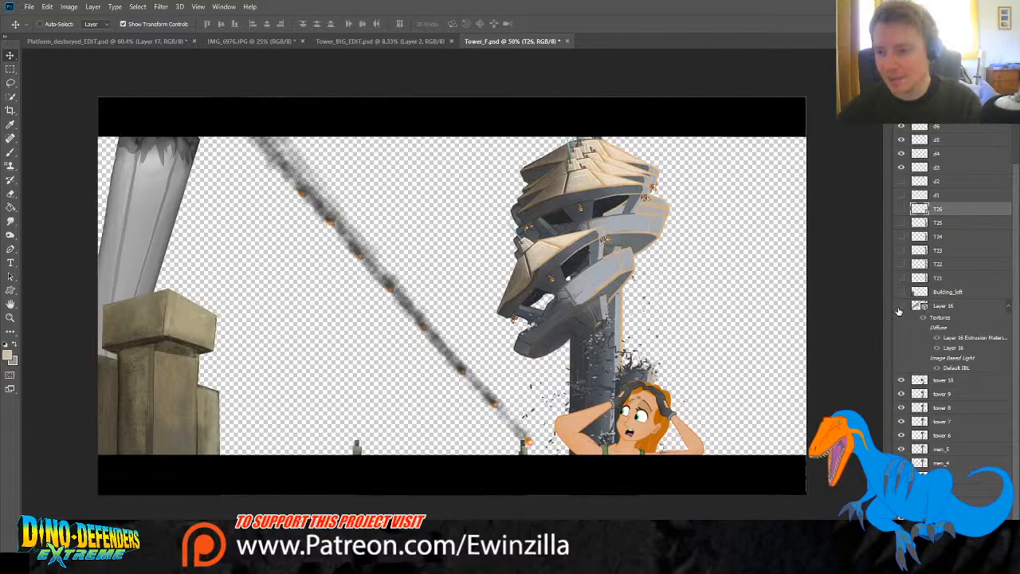
Step: Check Layer 16 and the Building_left layer in Tower_F.psd, and close the file
click(901, 305)
click(902, 292)
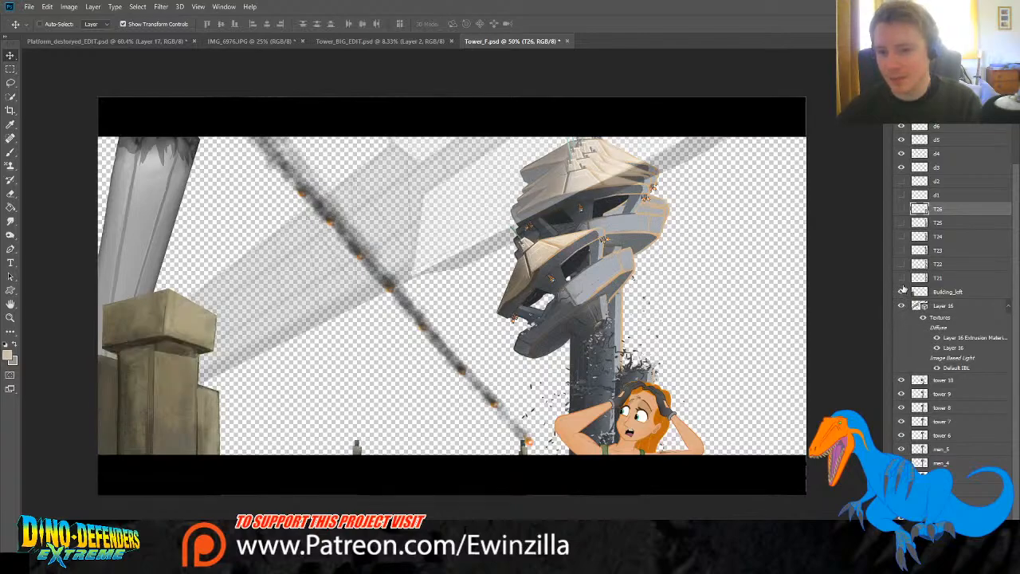
click(924, 295)
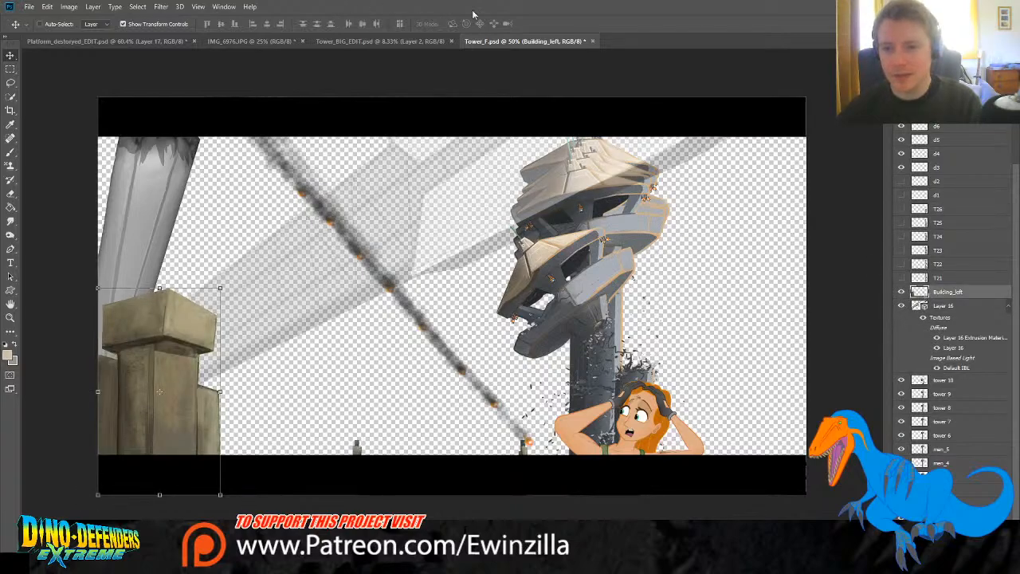
click(499, 220)
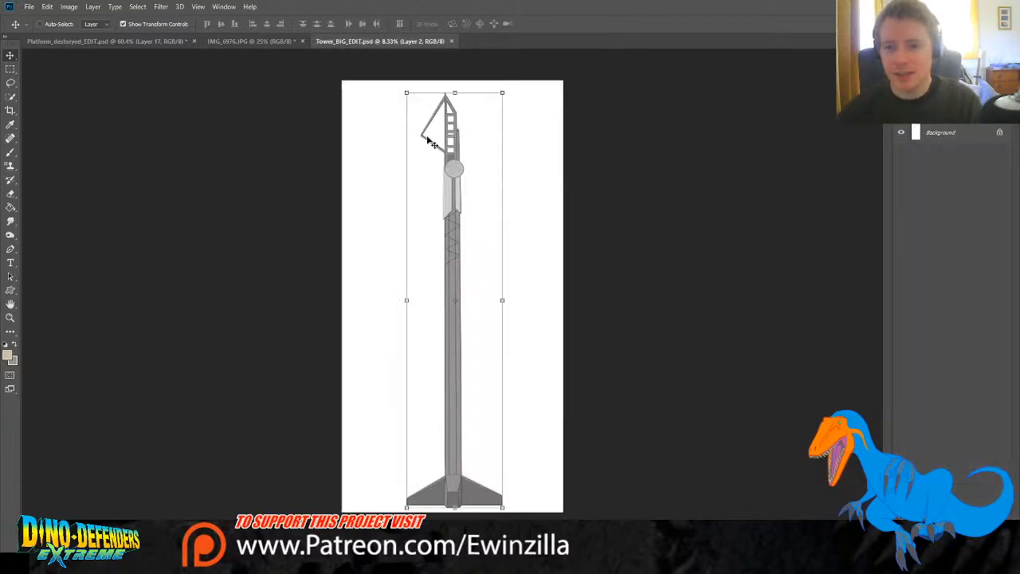
Step: Bring the tower drawing from Tower_BIG_EDIT.psd into Platform_destoryed_EDIT.psd and rotate it about 91° counterclockwise so it lies behind the dome
click(104, 40)
drag(465, 177, 465, 176)
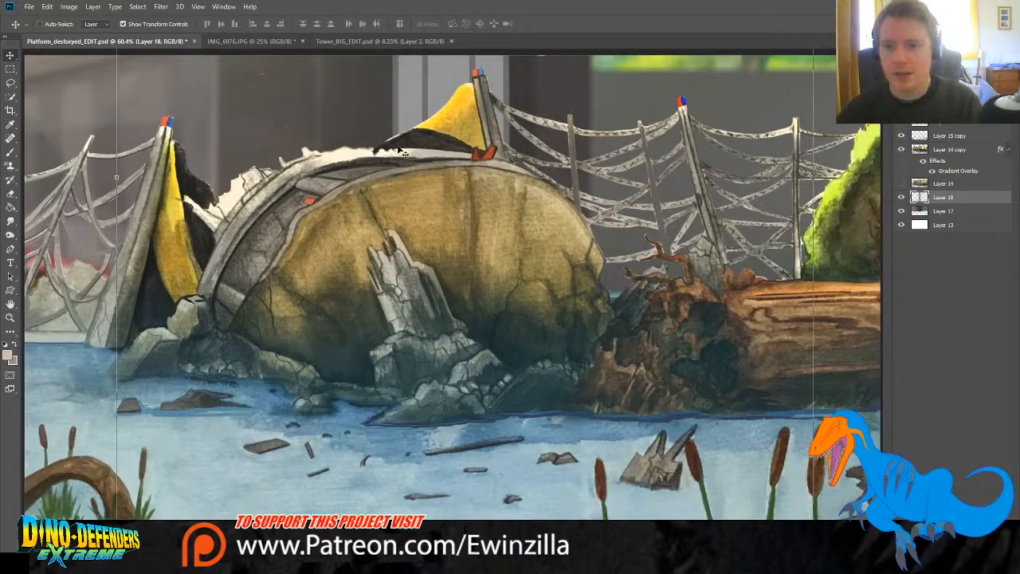
key(ctrl+t)
drag(108, 149, 4, 313)
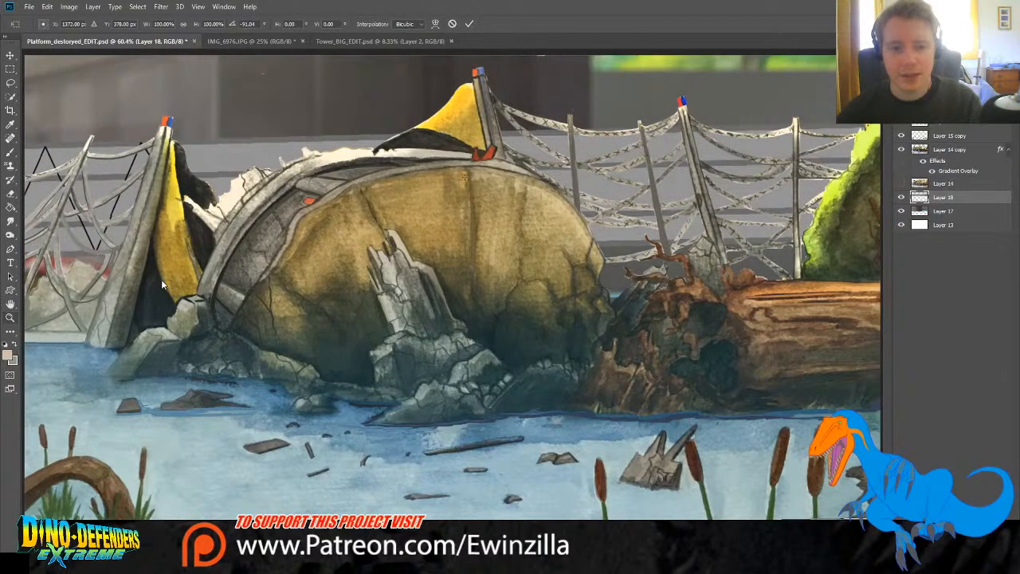
key(Return)
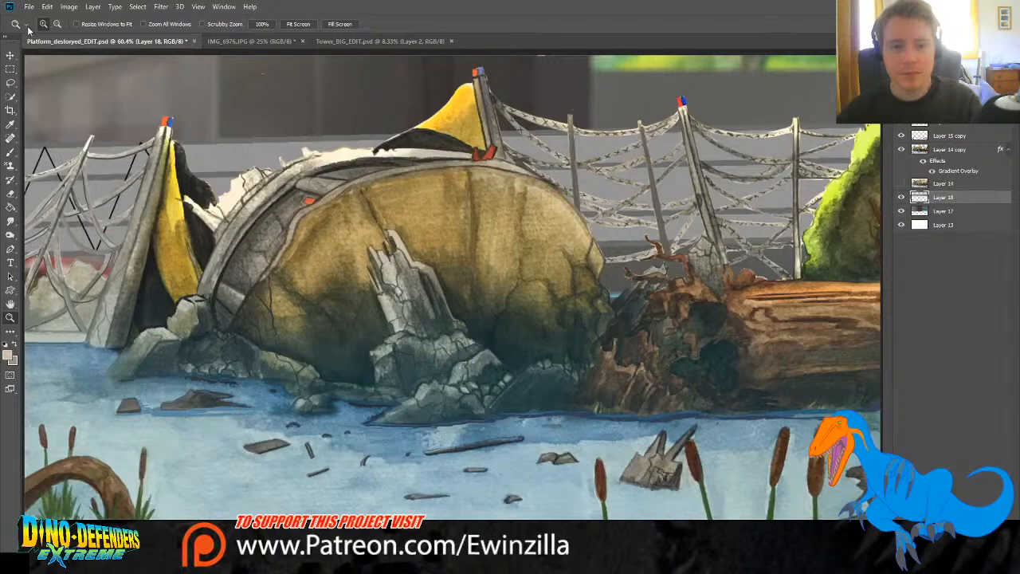
Step: Enlarge the lying tower to about 234%, shift it across the painting, and tilt it about -2.5°
click(145, 153)
click(145, 153)
click(145, 154)
click(431, 222)
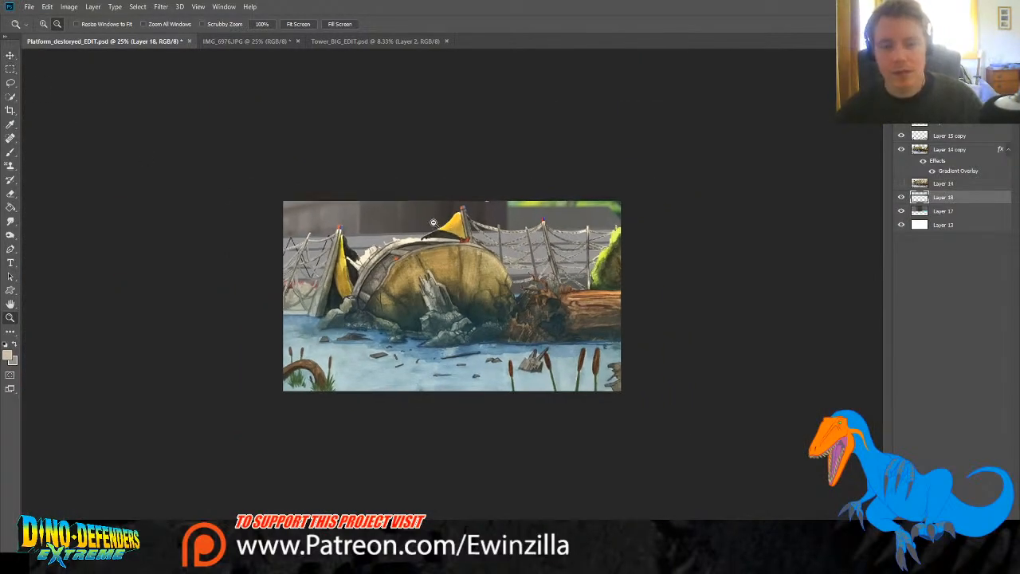
click(428, 220)
click(427, 221)
click(426, 221)
key(v)
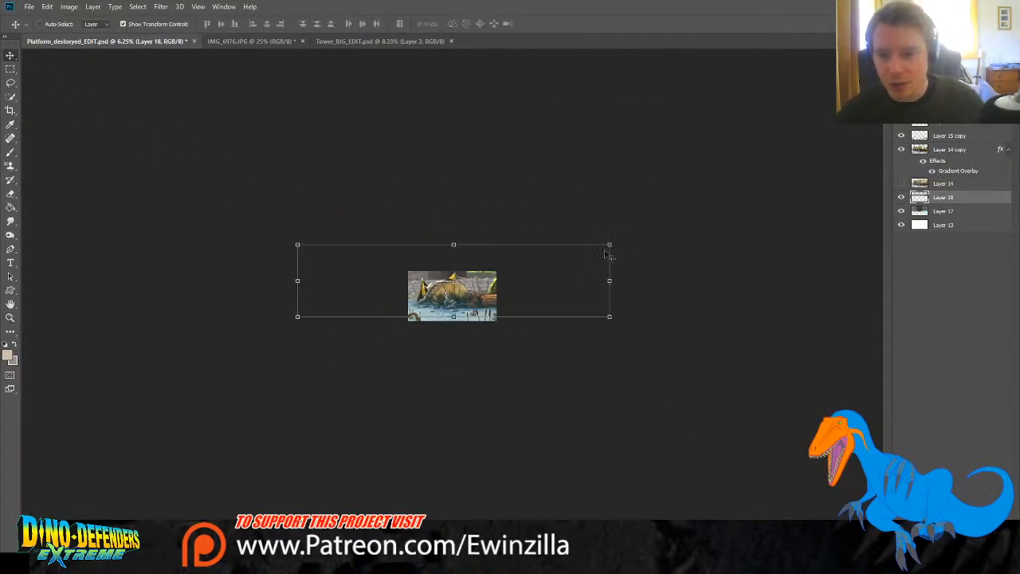
drag(616, 243, 916, 149)
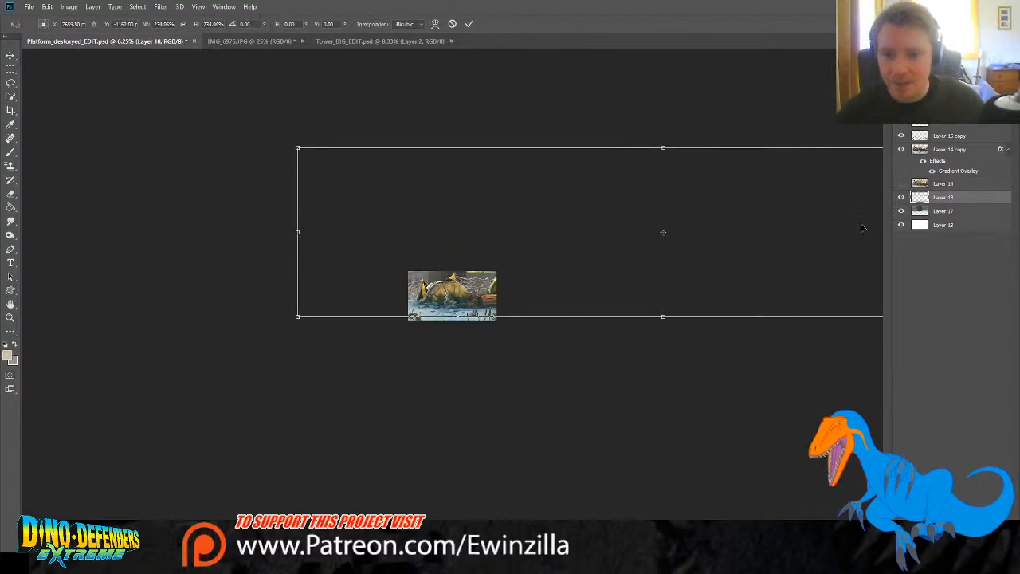
drag(782, 237, 661, 273)
drag(649, 202, 677, 145)
drag(672, 194, 670, 203)
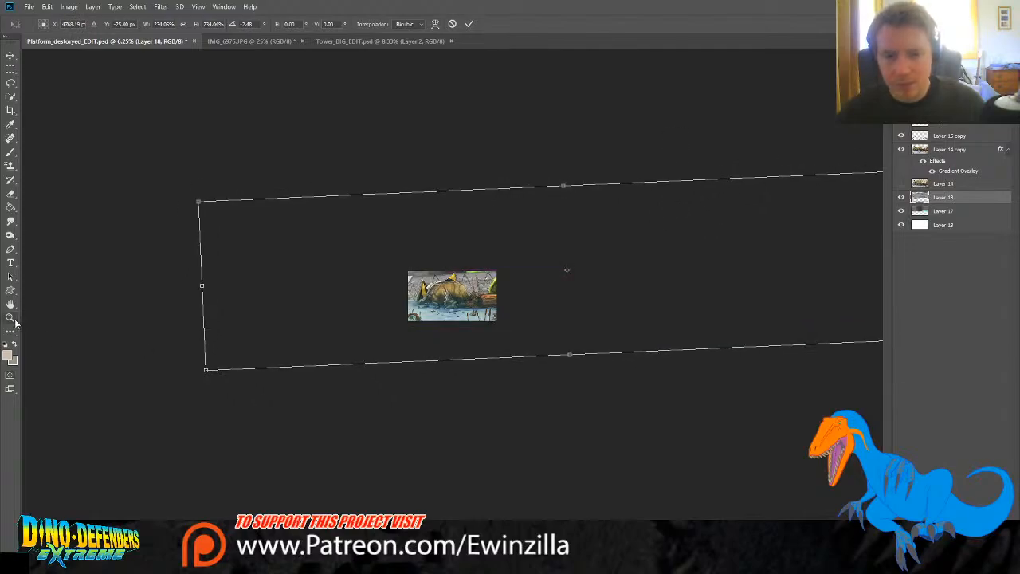
key(Return)
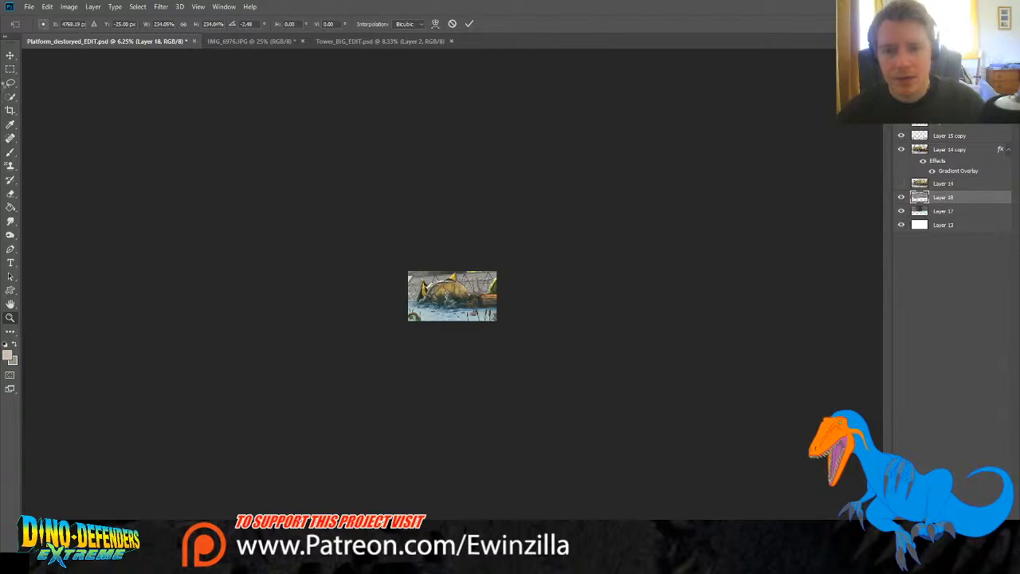
Step: Copy the part of the tower inside the canvas to a new layer and delete the oversized Layer 18
key(z)
click(10, 70)
drag(399, 244, 502, 322)
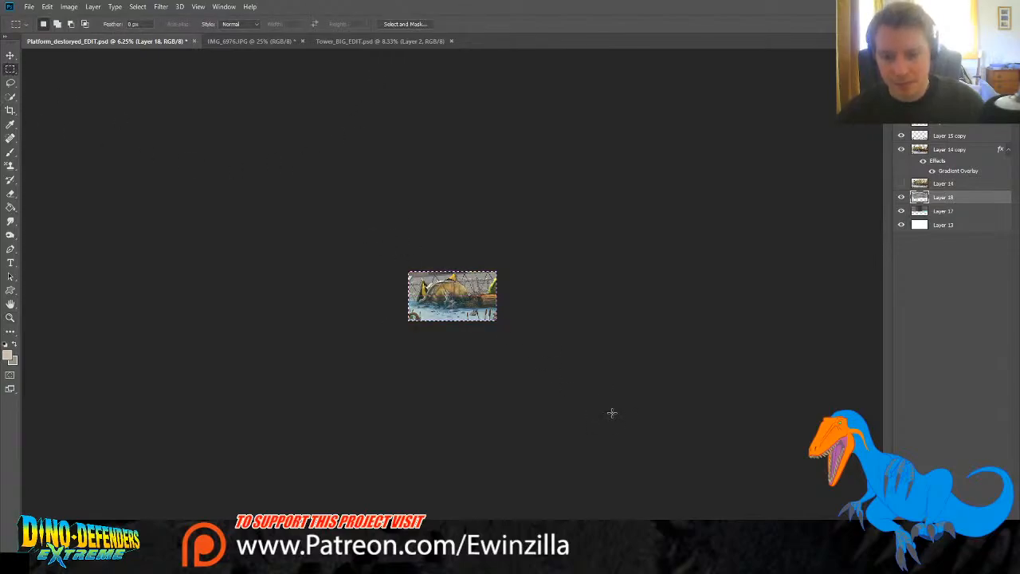
key(ctrl+c)
key(ctrl+v)
click(948, 214)
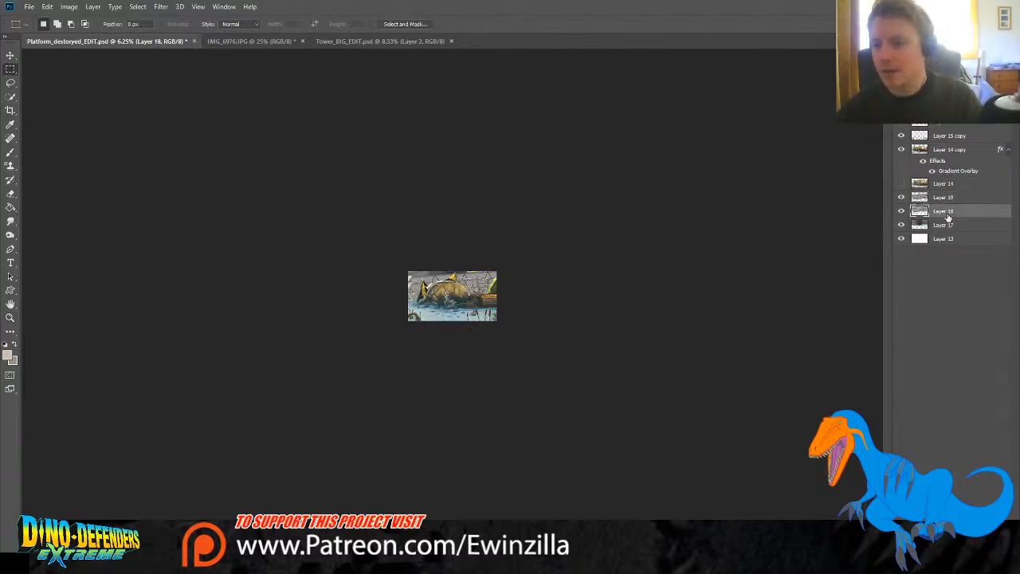
key(Delete)
Step: Move the cropped tower on Layer 19 upward behind the dome and barbed-wire fence
click(10, 319)
click(436, 265)
click(436, 265)
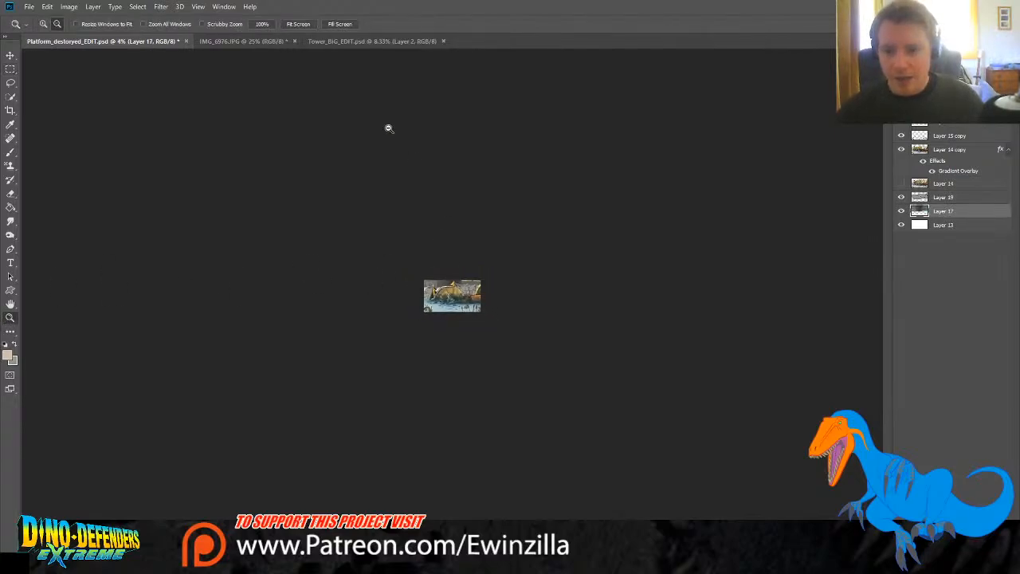
click(309, 25)
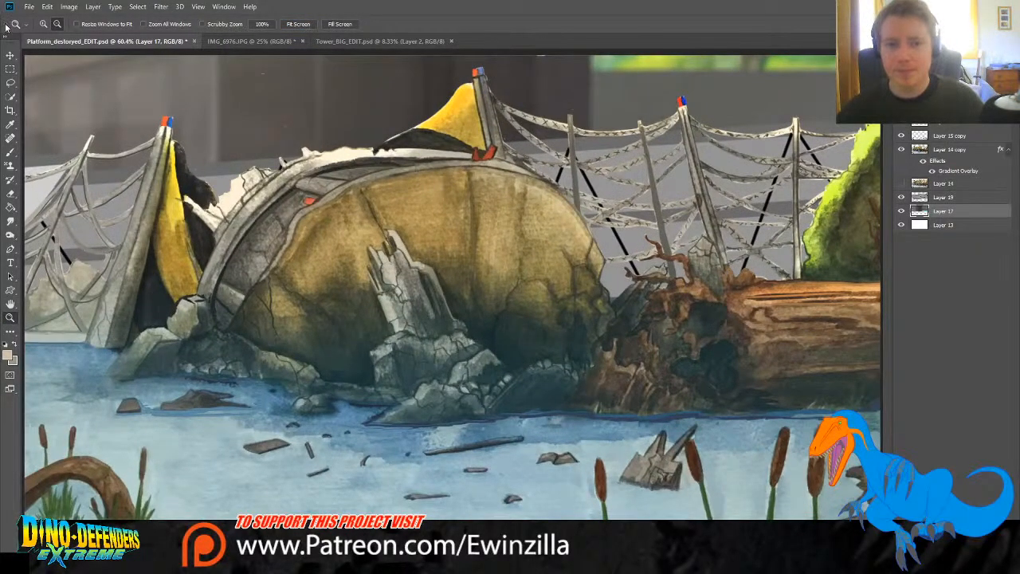
key(v)
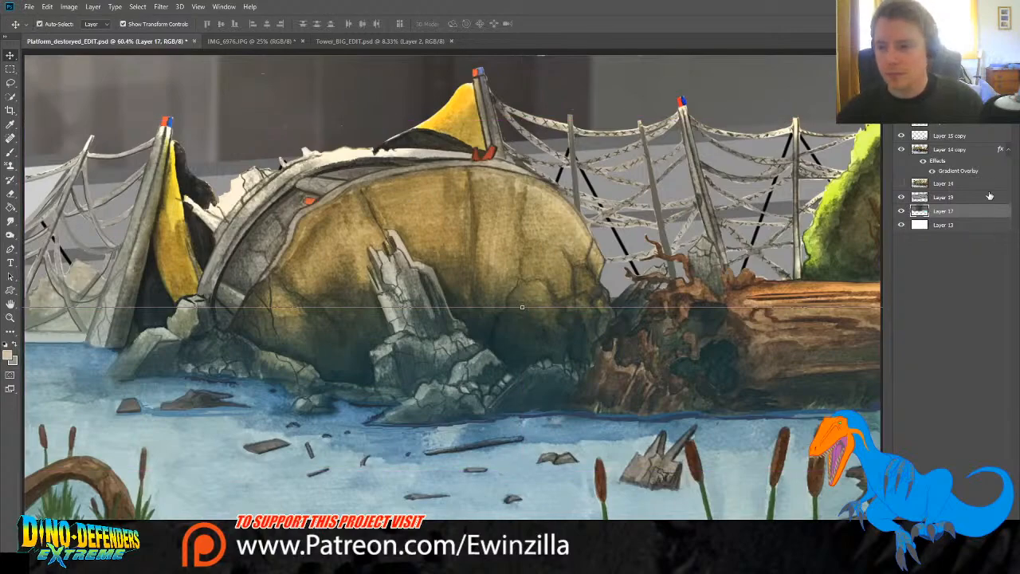
click(956, 198)
mouse_move(630, 245)
mouse_down()
mouse_move(620, 179)
mouse_move(630, 205)
mouse_up()
Step: Select Layer 14 copy and enlarge the Eraser brush
click(21, 220)
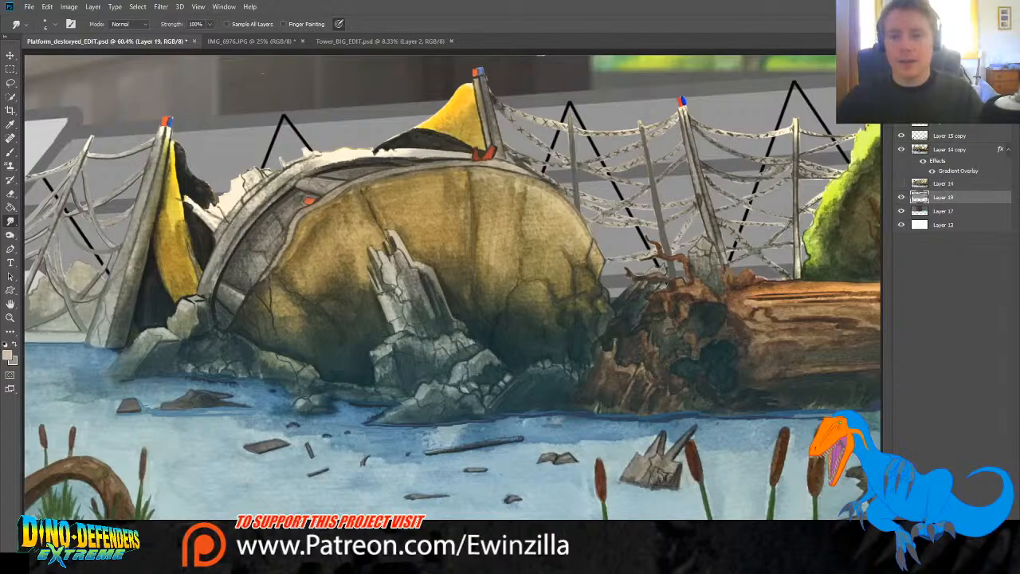
click(949, 150)
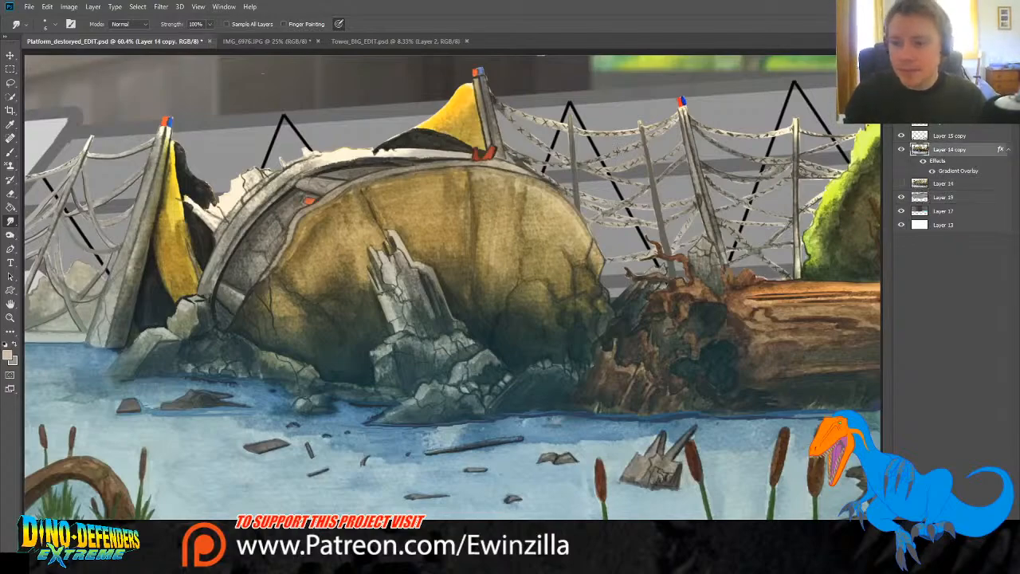
key(e)
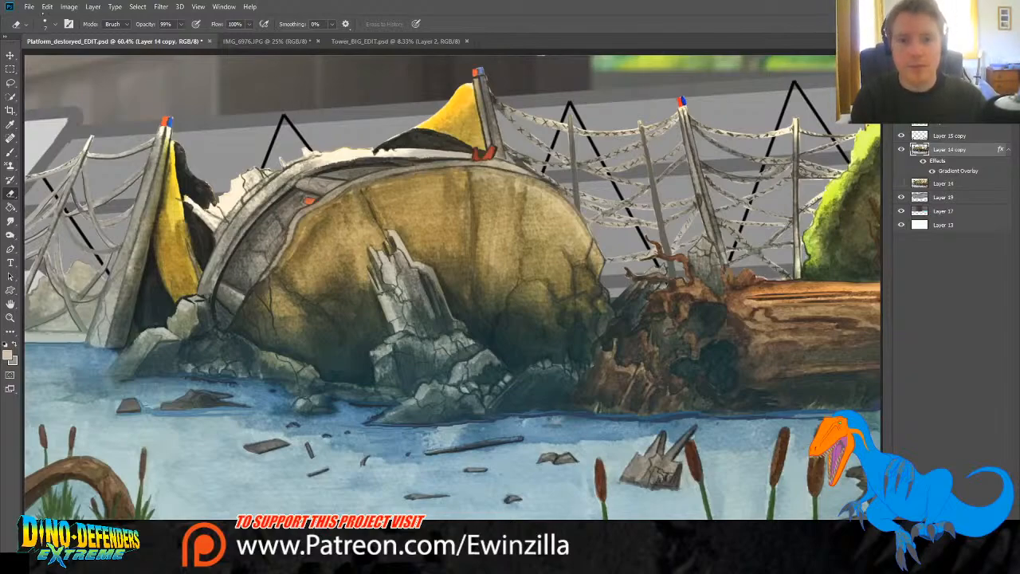
key(bracketright)
key(bracketright)
key(bracketright)
key(bracketright)
key(bracketright)
key(bracketright)
key(bracketright)
key(bracketright)
key(bracketright)
key(bracketright)
key(bracketright)
key(bracketright)
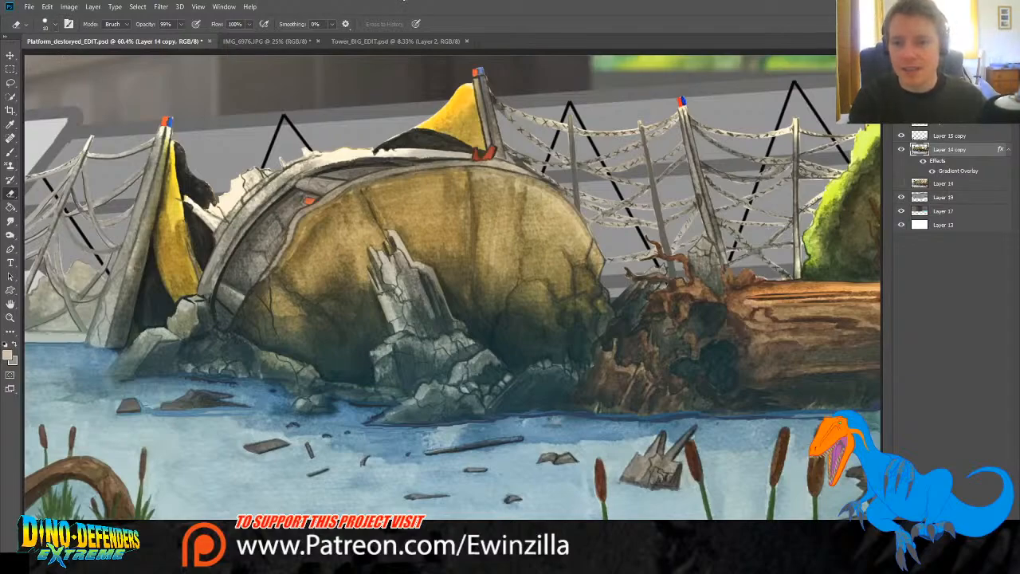
Step: Smudge the fallen tower's upper edge on Layer 19 at 100% strength, from its broken end to the yellow fin above the dome
click(929, 204)
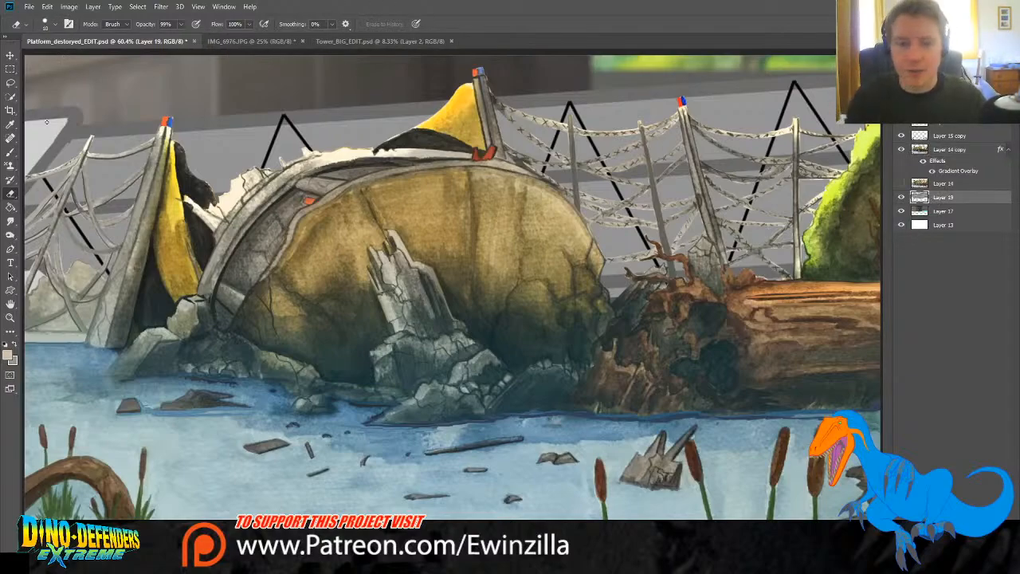
click(10, 220)
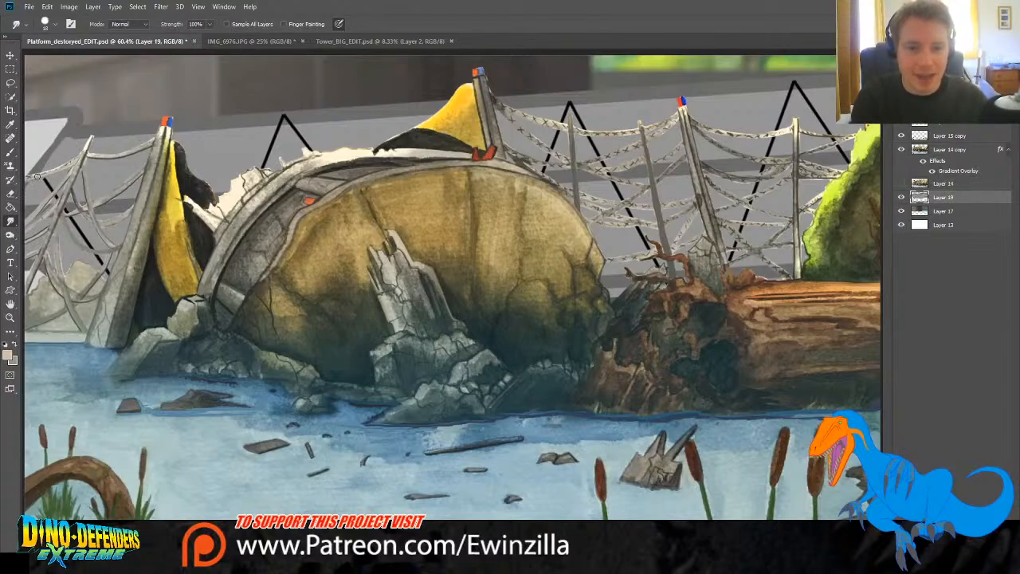
drag(73, 137, 251, 117)
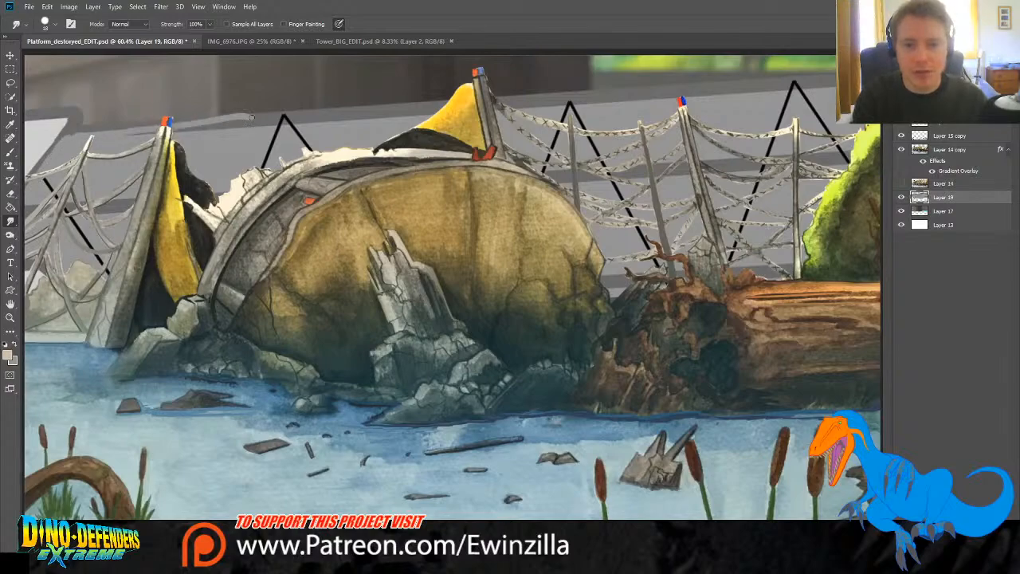
key(ctrl+z)
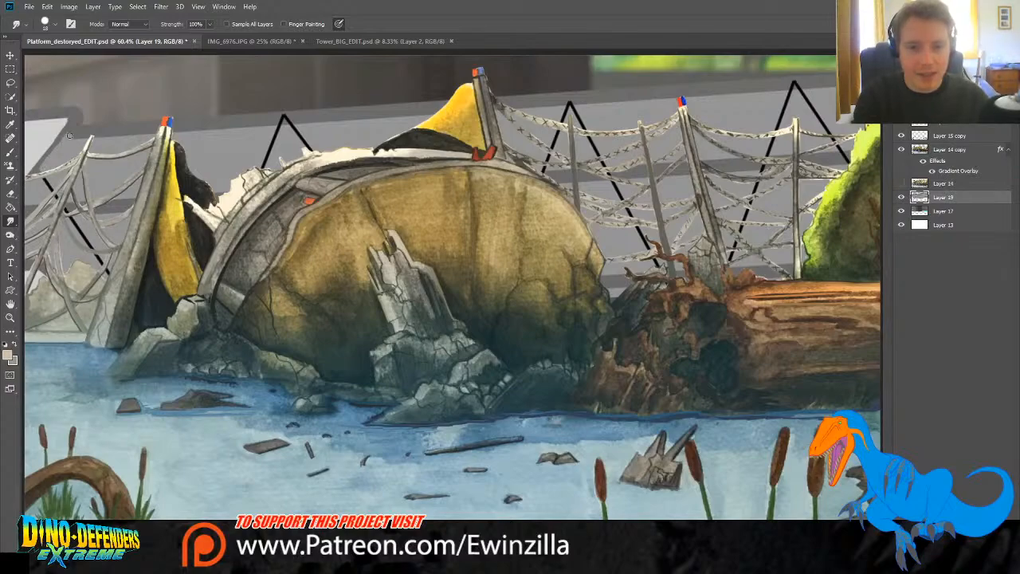
mouse_move(57, 125)
mouse_down()
mouse_move(96, 148)
mouse_move(62, 152)
mouse_move(71, 135)
mouse_move(192, 130)
mouse_move(73, 143)
mouse_move(277, 115)
mouse_move(228, 118)
mouse_up()
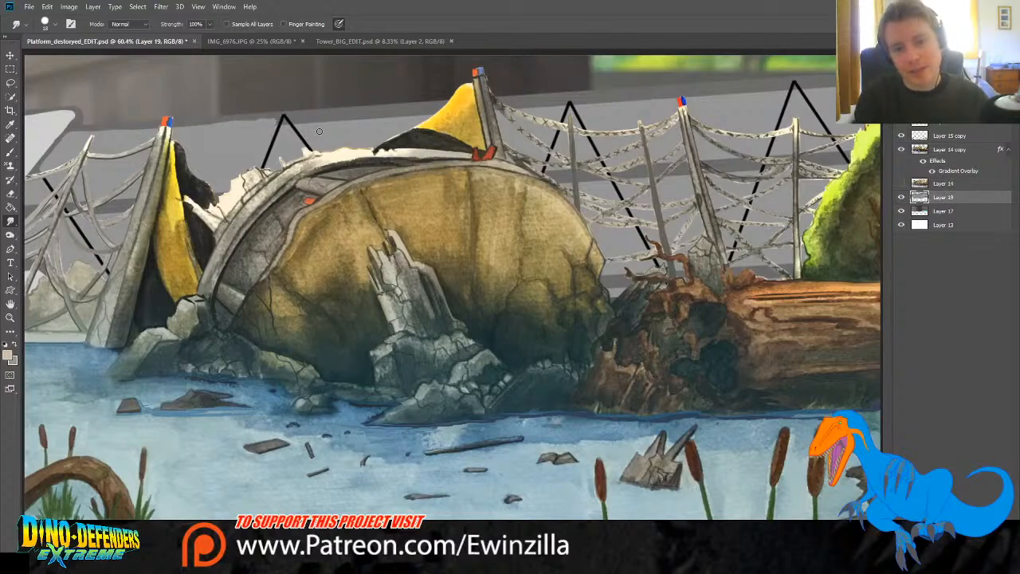
drag(297, 120, 380, 117)
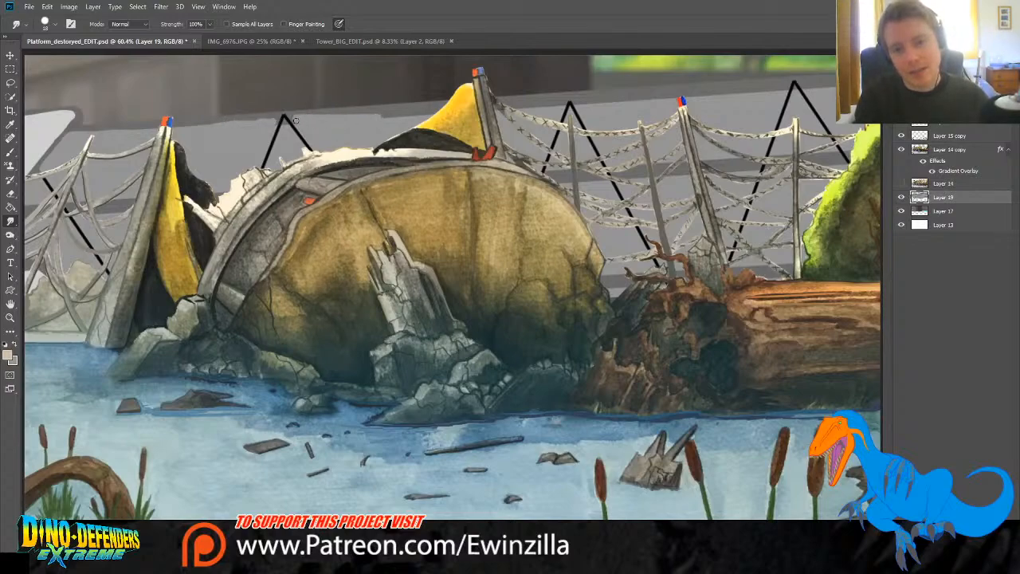
mouse_move(295, 121)
mouse_down()
mouse_move(350, 133)
mouse_move(315, 124)
mouse_move(339, 152)
mouse_move(317, 123)
mouse_move(388, 136)
mouse_up()
mouse_move(314, 128)
mouse_down()
mouse_move(300, 119)
mouse_move(422, 113)
mouse_up()
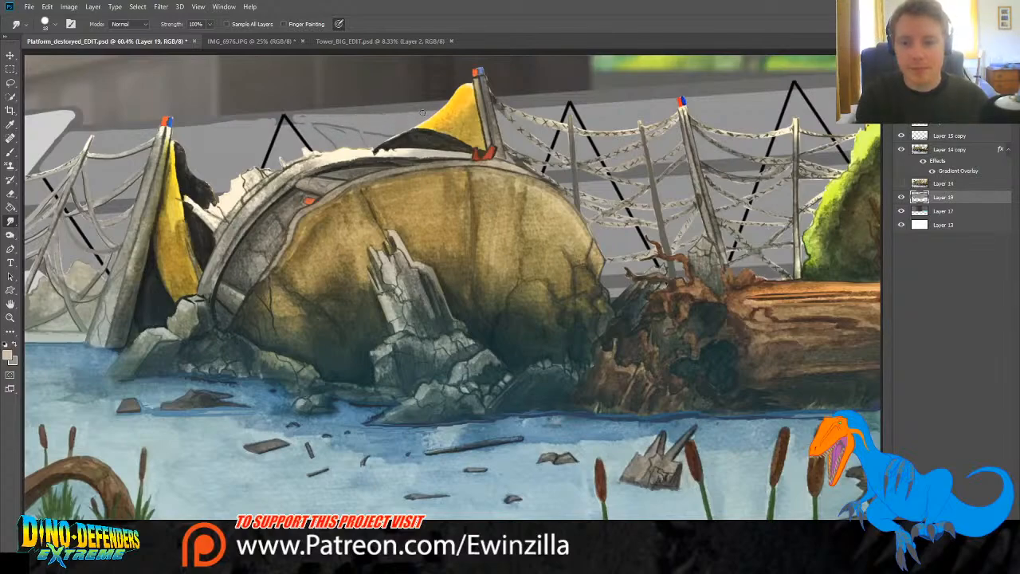
Step: Continue smudging the tower's upper edge with shorter strokes from the yellow fin across the fence to the tree side
mouse_move(320, 117)
mouse_down()
mouse_move(471, 106)
mouse_move(481, 71)
mouse_move(502, 102)
mouse_move(420, 113)
mouse_move(619, 101)
mouse_up()
key(ctrl+z)
mouse_move(468, 112)
mouse_down()
mouse_move(552, 103)
mouse_move(508, 104)
mouse_up()
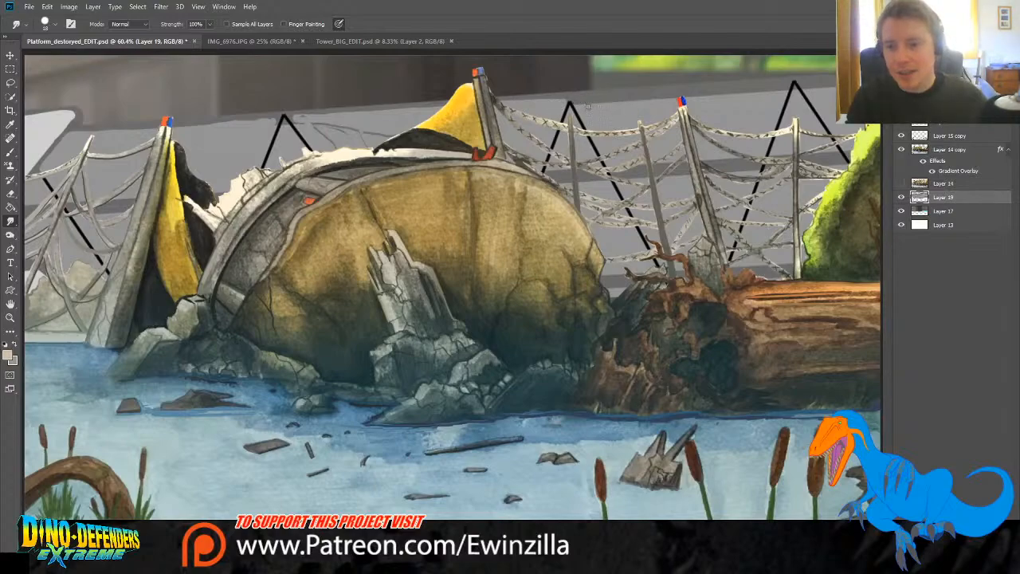
mouse_move(579, 101)
mouse_down()
mouse_move(611, 97)
mouse_move(582, 99)
mouse_move(785, 87)
mouse_move(734, 86)
mouse_up()
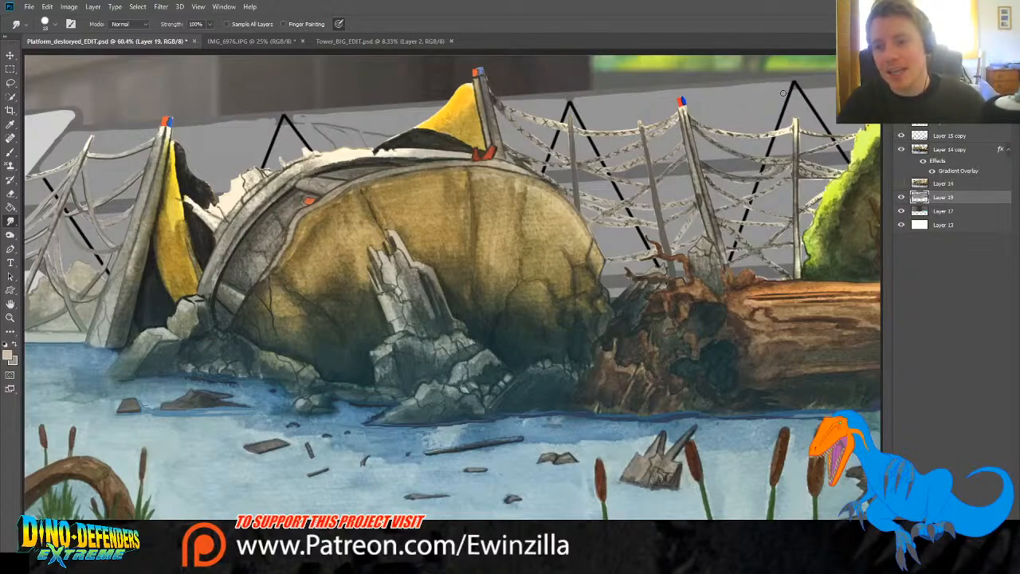
drag(801, 83, 834, 83)
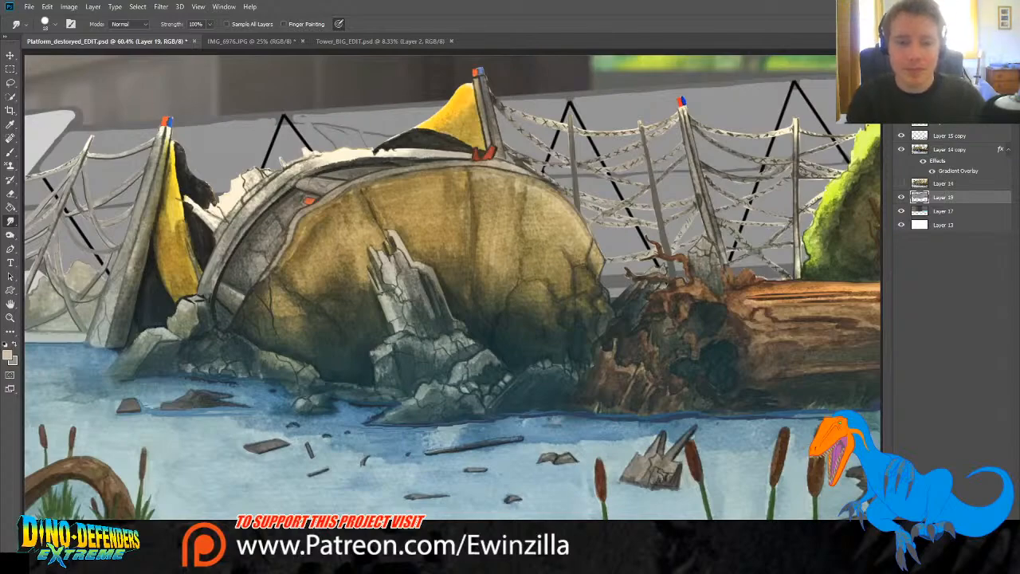
Step: Sample a dark grey from the artwork and brush faint grime streaks at 17% opacity onto Layer 19's tower around the left fence and yellow fin
key(b)
key(i)
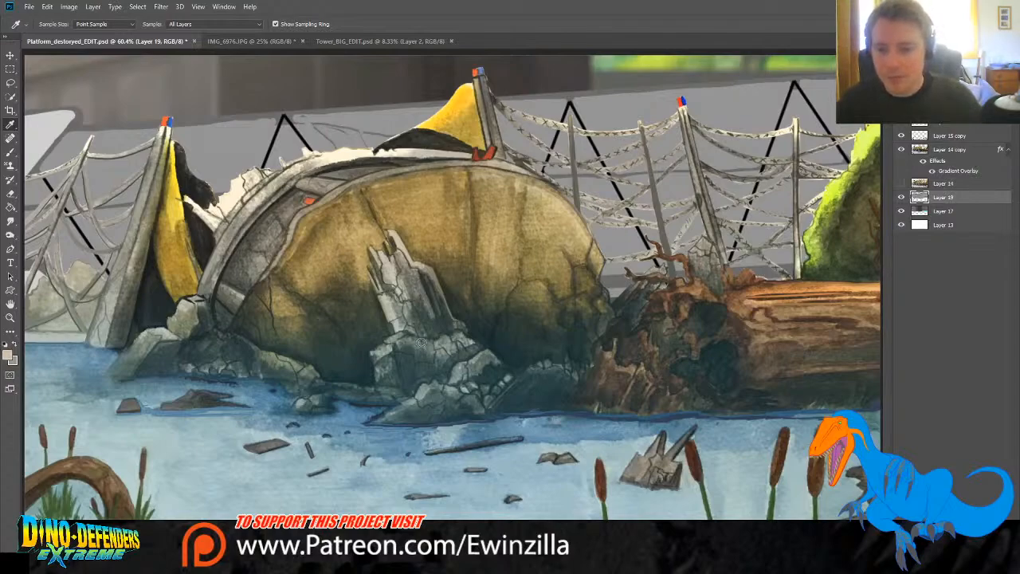
key(b)
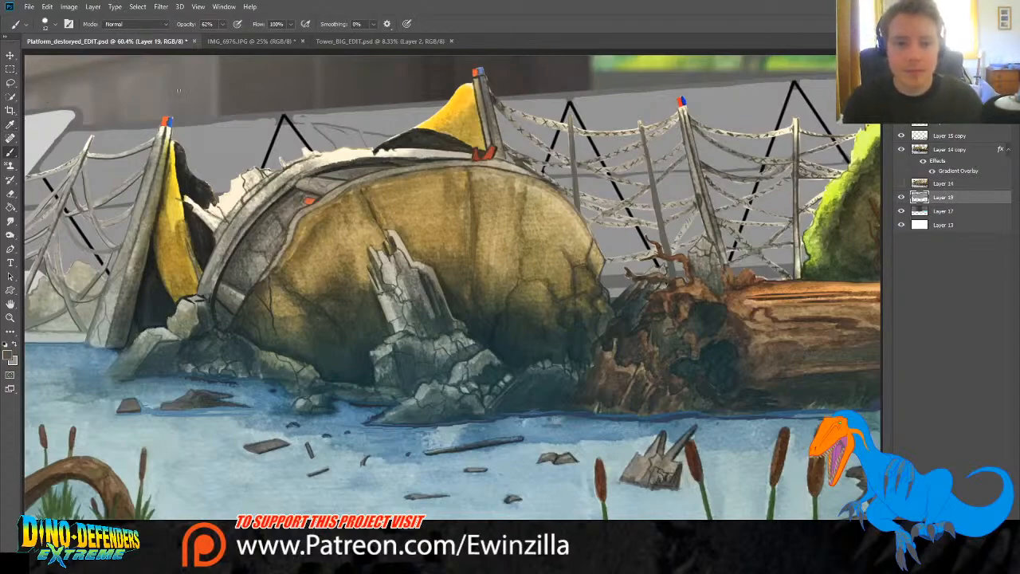
click(222, 23)
drag(237, 37, 261, 36)
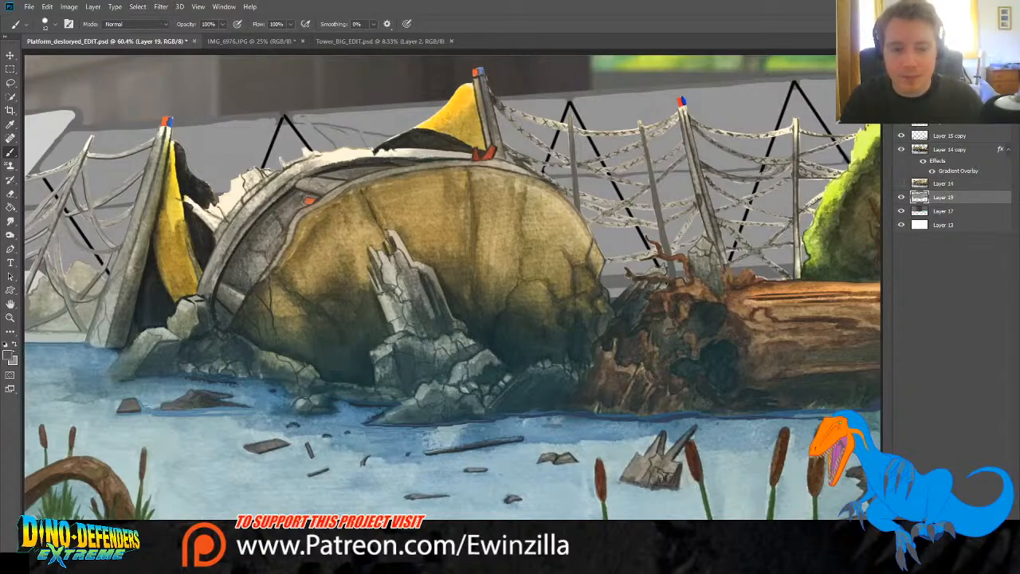
key(i)
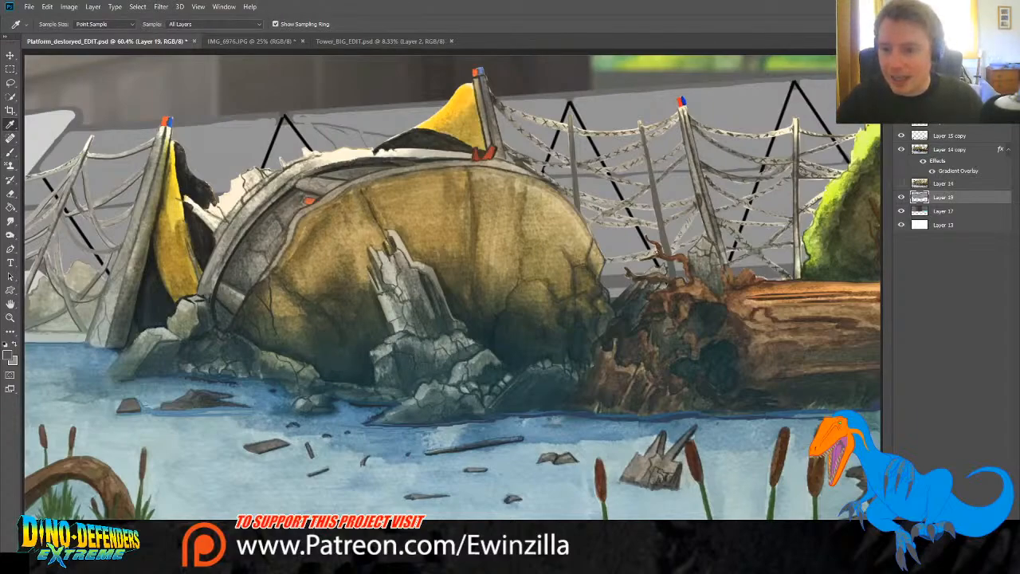
key(b)
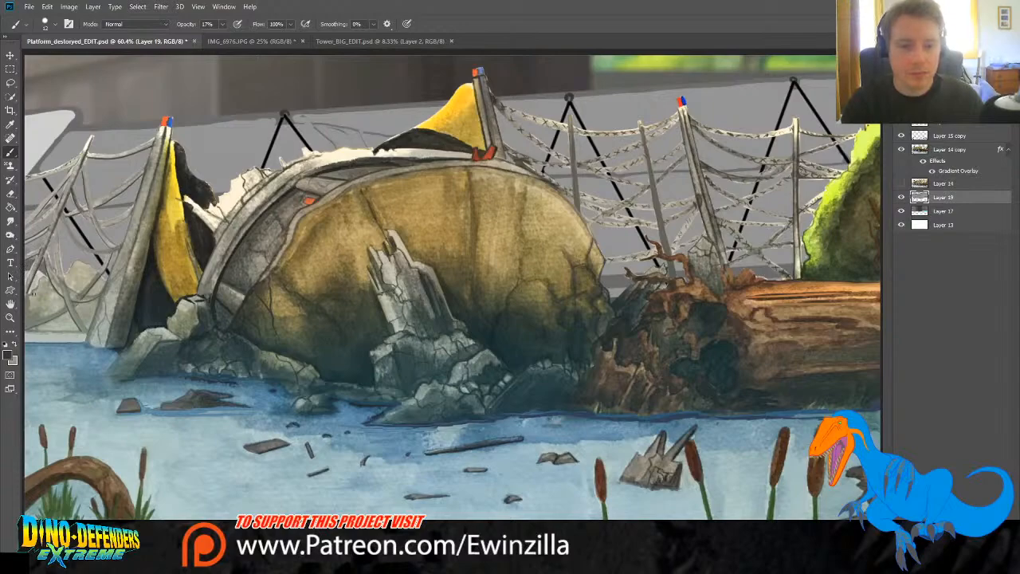
mouse_move(42, 271)
mouse_down()
mouse_move(79, 214)
mouse_move(99, 277)
mouse_move(91, 228)
mouse_move(117, 264)
mouse_move(127, 234)
mouse_move(83, 267)
mouse_move(73, 240)
mouse_up()
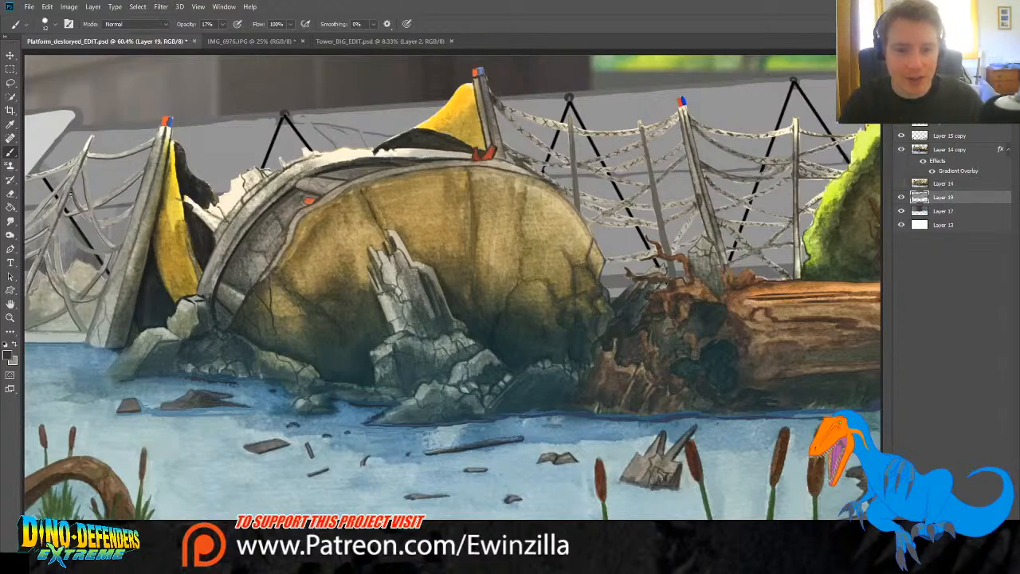
mouse_move(115, 186)
mouse_down()
mouse_move(122, 170)
mouse_move(123, 193)
mouse_move(137, 186)
mouse_move(124, 187)
mouse_move(133, 197)
mouse_move(137, 184)
mouse_up()
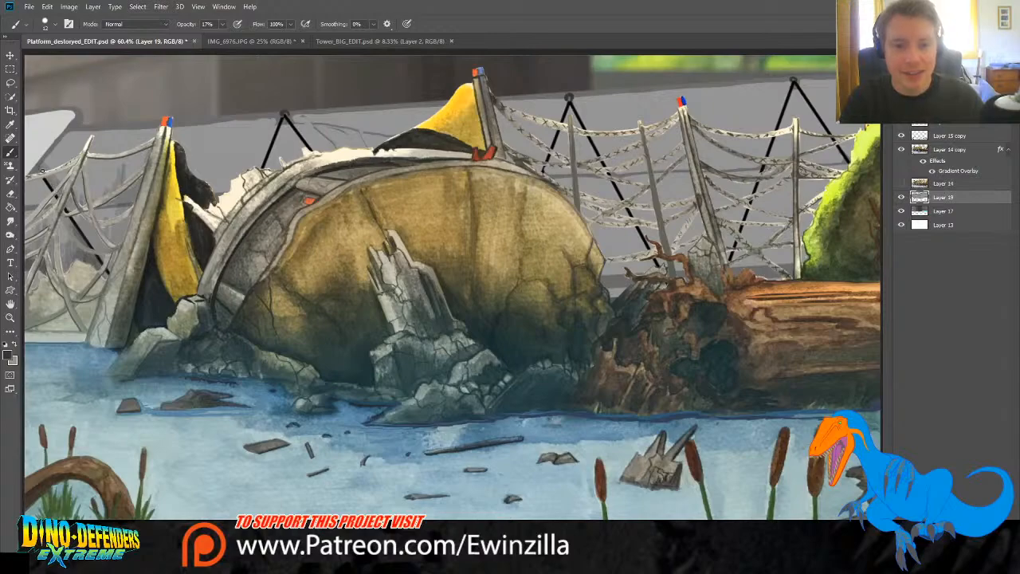
mouse_move(47, 163)
mouse_down()
mouse_move(69, 124)
mouse_move(56, 152)
mouse_move(83, 128)
mouse_move(156, 132)
mouse_up()
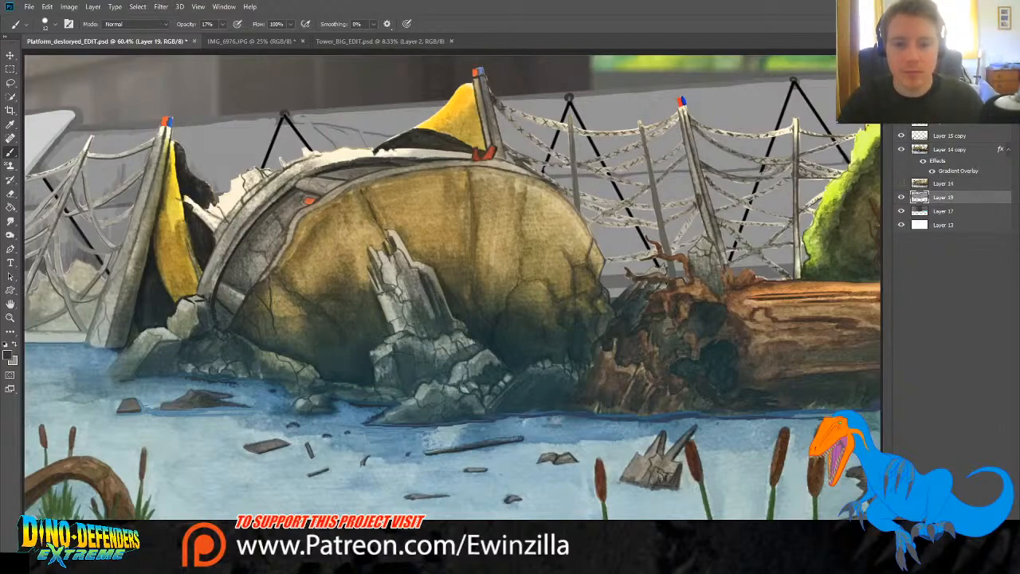
mouse_move(222, 188)
mouse_down()
mouse_move(192, 160)
mouse_move(243, 163)
mouse_move(264, 152)
mouse_move(255, 166)
mouse_move(232, 162)
mouse_up()
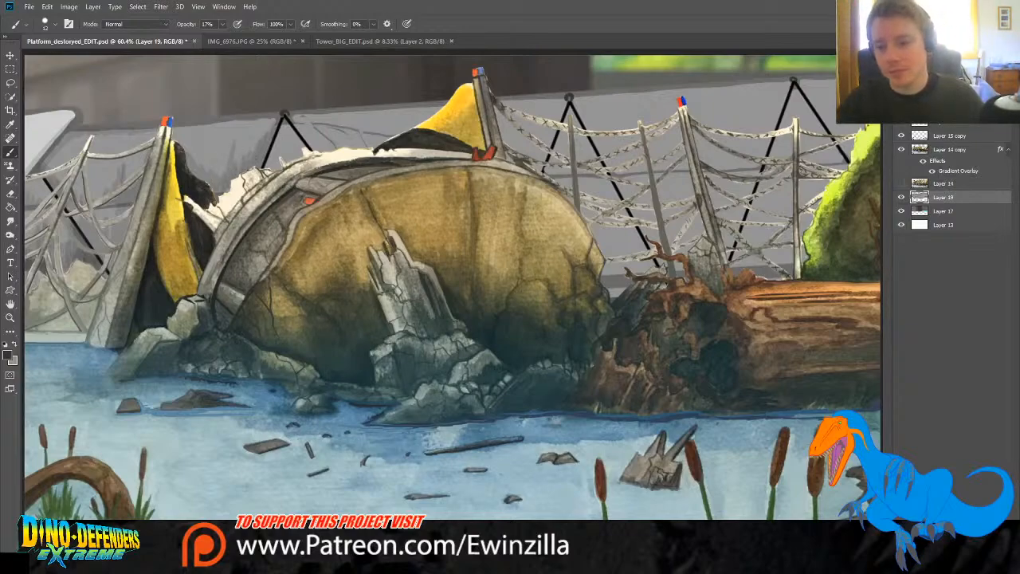
Step: Brush faint dark streaks onto Layer 19's tower behind the barbed-wire fence, from the dome's right edge across to the green bush
mouse_move(611, 255)
mouse_down()
mouse_move(608, 232)
mouse_move(601, 284)
mouse_up()
mouse_move(615, 230)
mouse_down()
mouse_move(613, 276)
mouse_move(619, 256)
mouse_up()
mouse_move(627, 255)
mouse_down()
mouse_move(629, 236)
mouse_move(634, 275)
mouse_up()
mouse_move(637, 252)
mouse_down()
mouse_move(638, 237)
mouse_move(600, 242)
mouse_move(594, 213)
mouse_move(612, 274)
mouse_up()
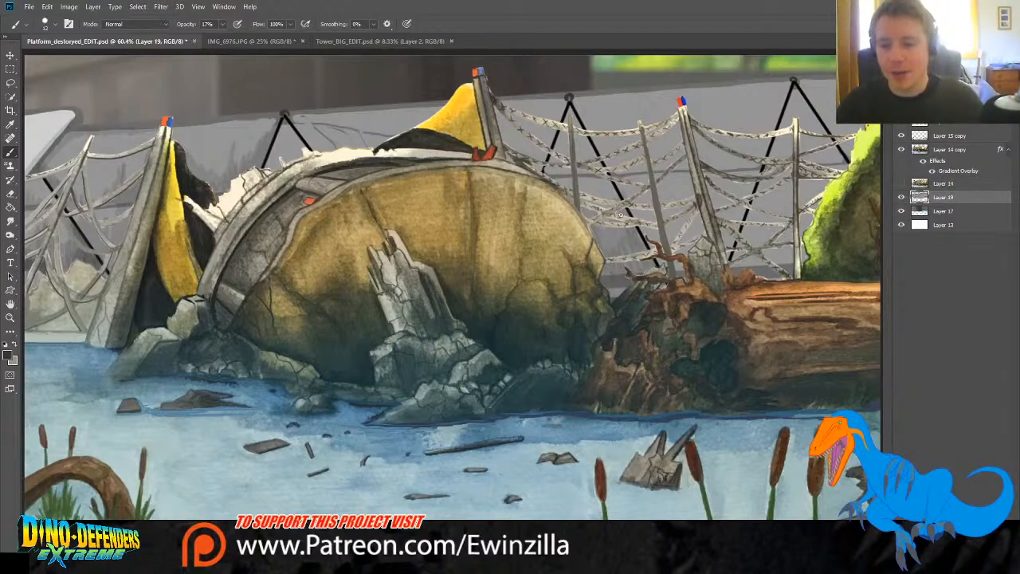
drag(636, 234, 641, 268)
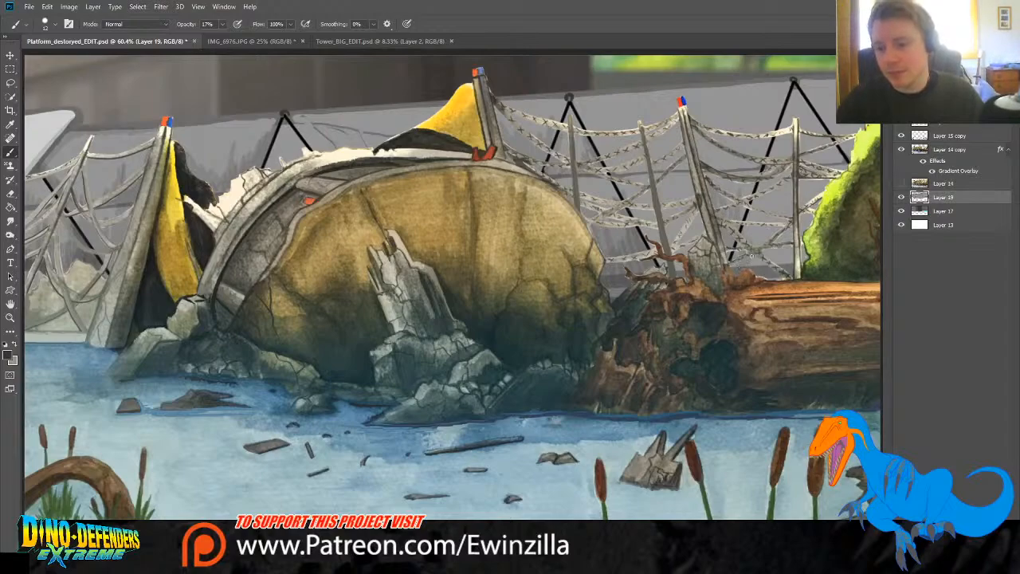
mouse_move(773, 223)
mouse_down()
mouse_move(779, 257)
mouse_move(802, 226)
mouse_up()
drag(787, 260, 810, 201)
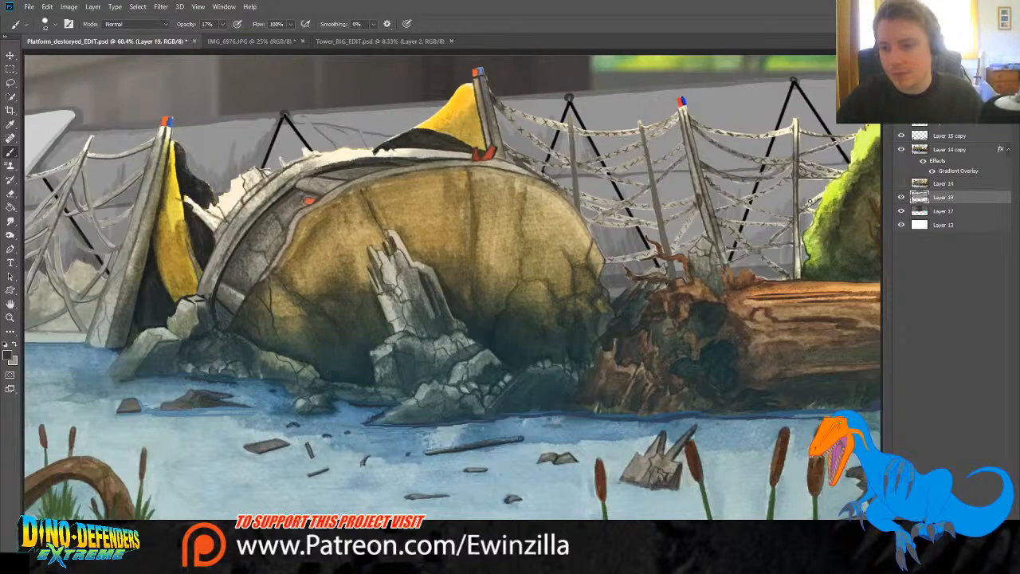
drag(789, 251, 776, 259)
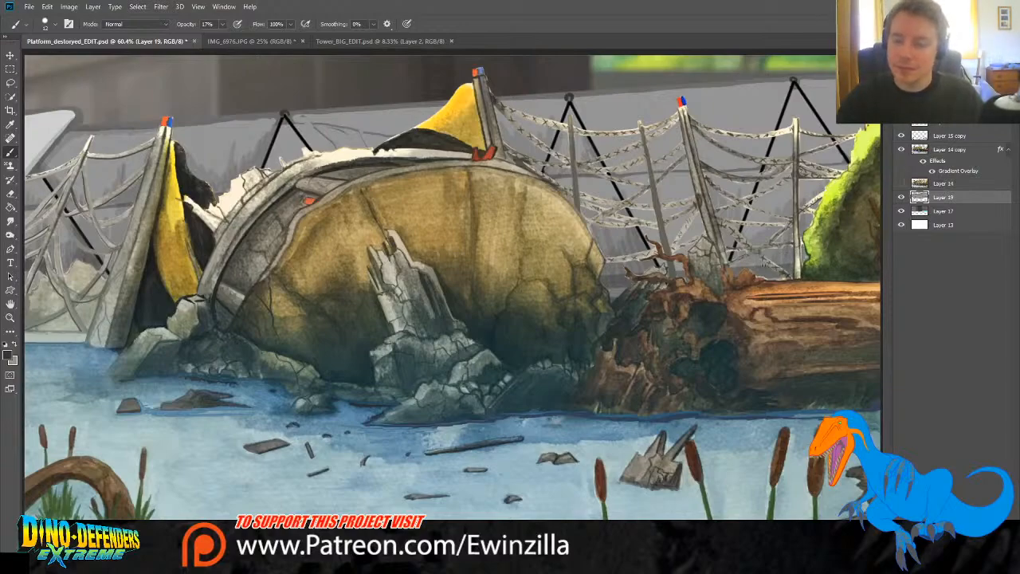
mouse_move(647, 238)
mouse_down()
mouse_move(648, 247)
mouse_move(654, 227)
mouse_move(688, 262)
mouse_move(702, 225)
mouse_up()
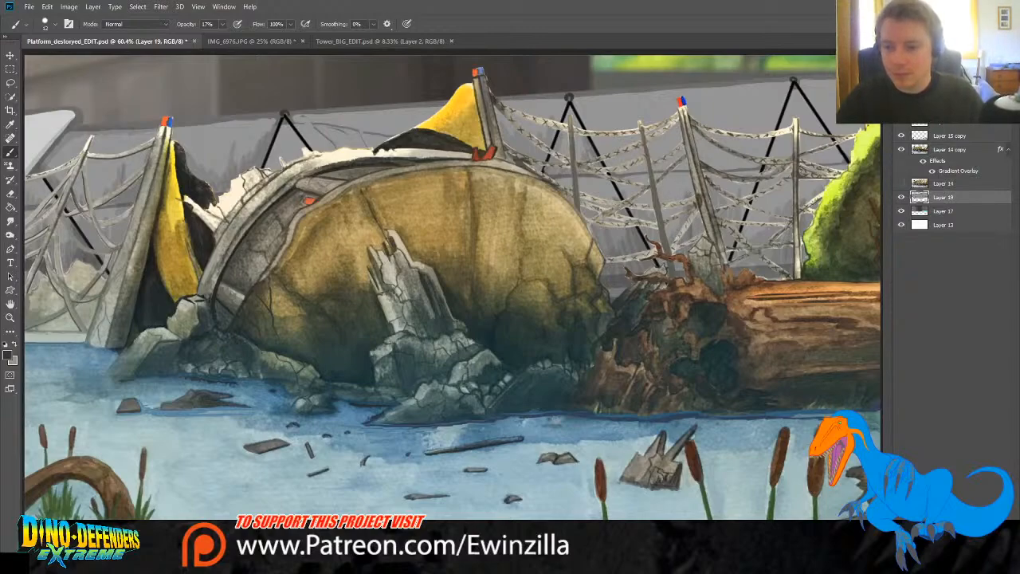
mouse_move(642, 229)
mouse_down()
mouse_move(657, 250)
mouse_move(653, 235)
mouse_up()
Step: Paint faint irregular crack lines along the tower's upper surface, above the fence and across to the black struts behind the dome
mouse_move(796, 84)
mouse_down()
mouse_move(794, 111)
mouse_move(829, 137)
mouse_up()
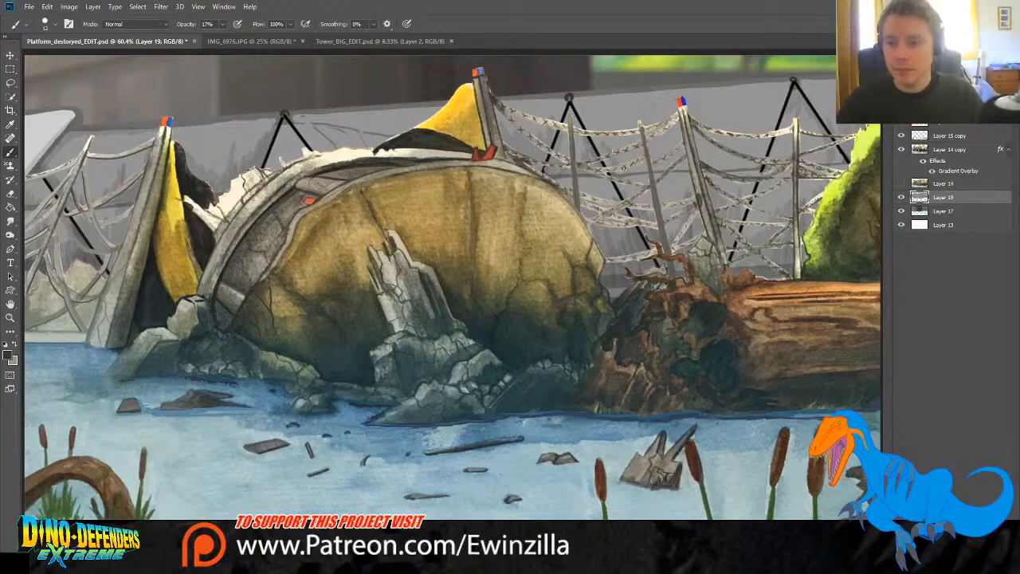
mouse_move(700, 156)
mouse_down()
mouse_move(720, 119)
mouse_move(781, 88)
mouse_up()
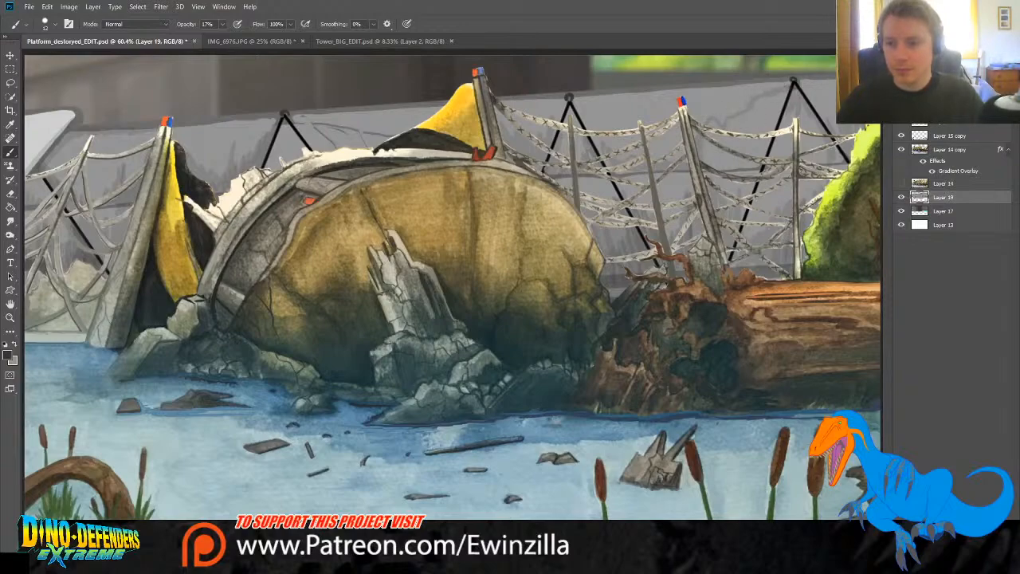
mouse_move(696, 116)
mouse_down()
mouse_move(719, 126)
mouse_move(699, 99)
mouse_move(745, 89)
mouse_move(735, 130)
mouse_move(761, 139)
mouse_move(760, 151)
mouse_move(727, 172)
mouse_up()
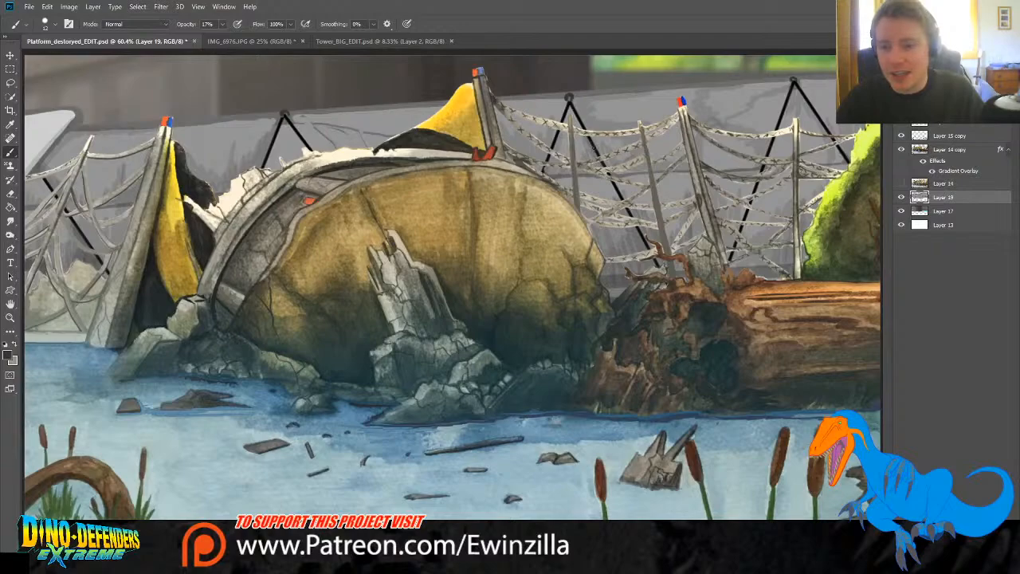
drag(601, 108, 684, 93)
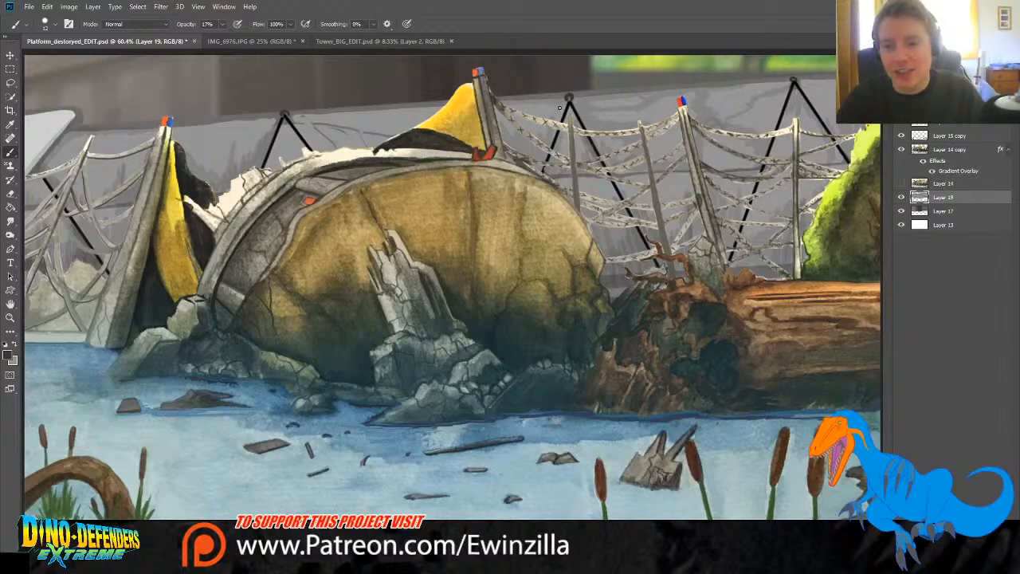
mouse_move(302, 125)
mouse_down()
mouse_move(346, 130)
mouse_move(327, 131)
mouse_move(343, 149)
mouse_move(287, 160)
mouse_up()
mouse_move(363, 144)
mouse_down()
mouse_move(441, 108)
mouse_move(312, 117)
mouse_move(381, 138)
mouse_up()
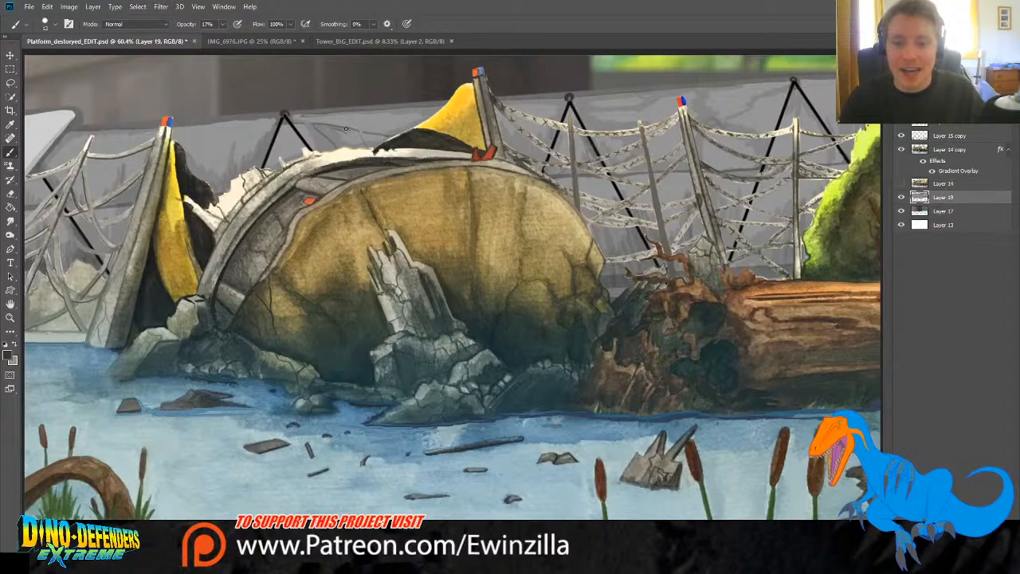
Step: Smudge the ragged edges around the black cloth and dome rim on Layer 14 copy at 100% strength
click(949, 150)
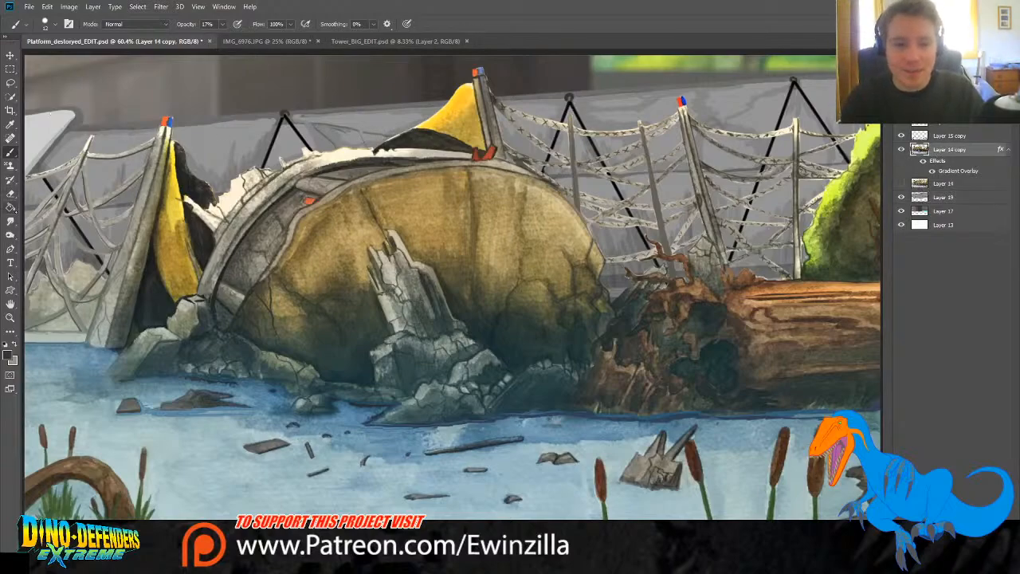
click(10, 221)
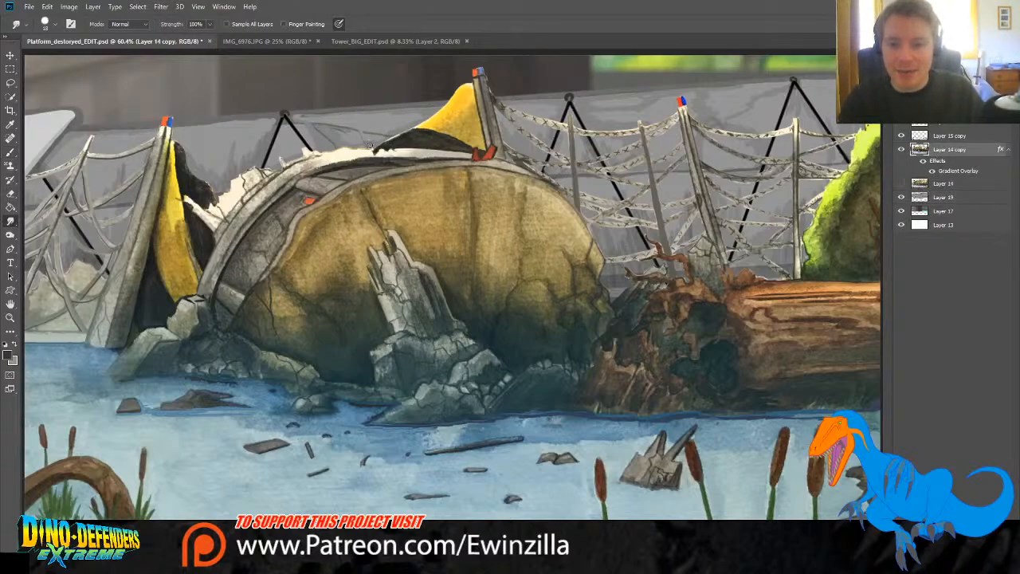
drag(369, 146, 400, 132)
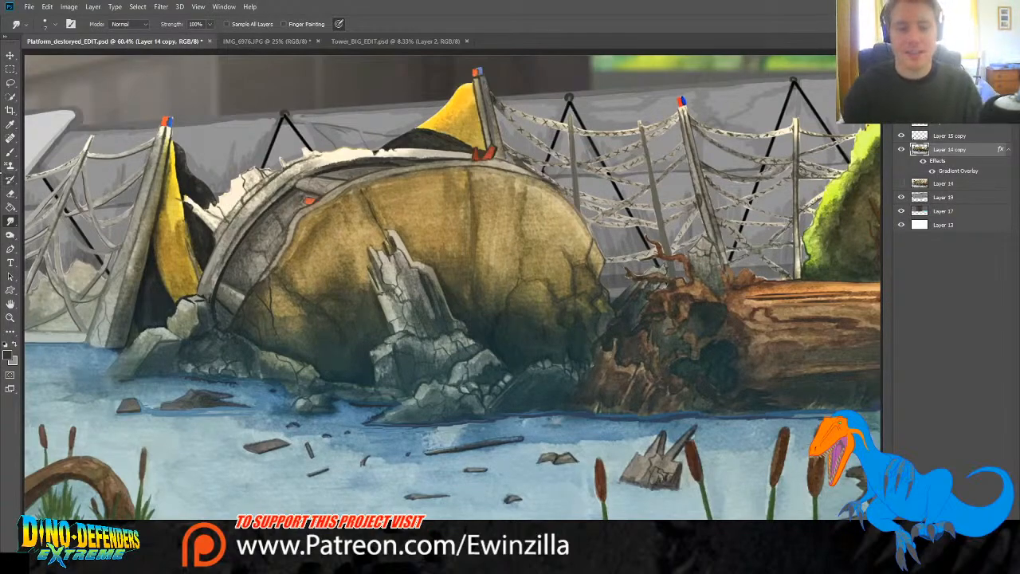
Step: Burn the midtones inside the dome's curved wall on Layer 14 copy to deepen the shadow, checking it by toggling the layer's visibility
click(10, 233)
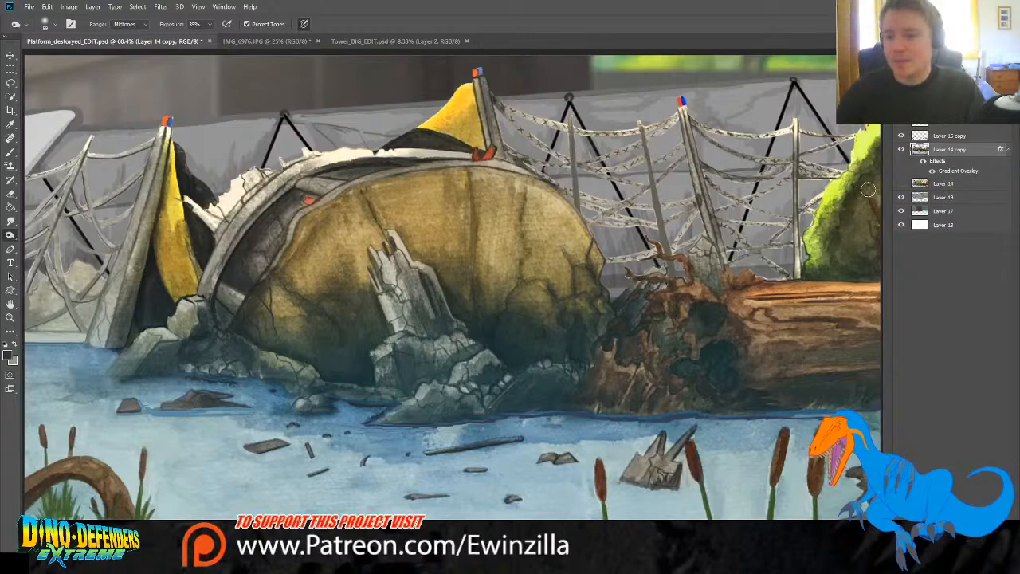
click(901, 150)
click(901, 149)
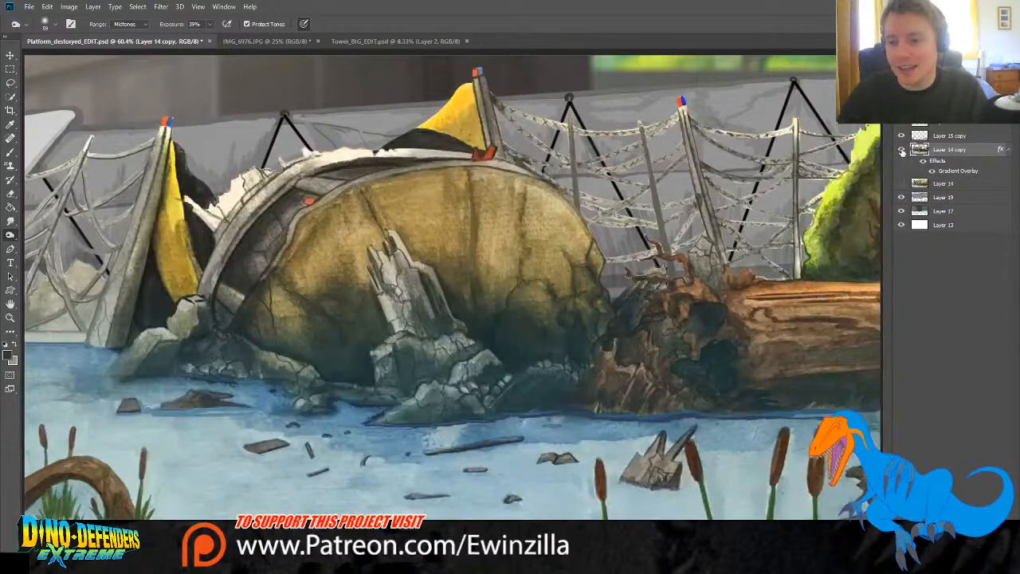
Step: Smudge the fallen tree's root tips and lower root edge outward on Layer 14 copy at 100% strength
click(10, 153)
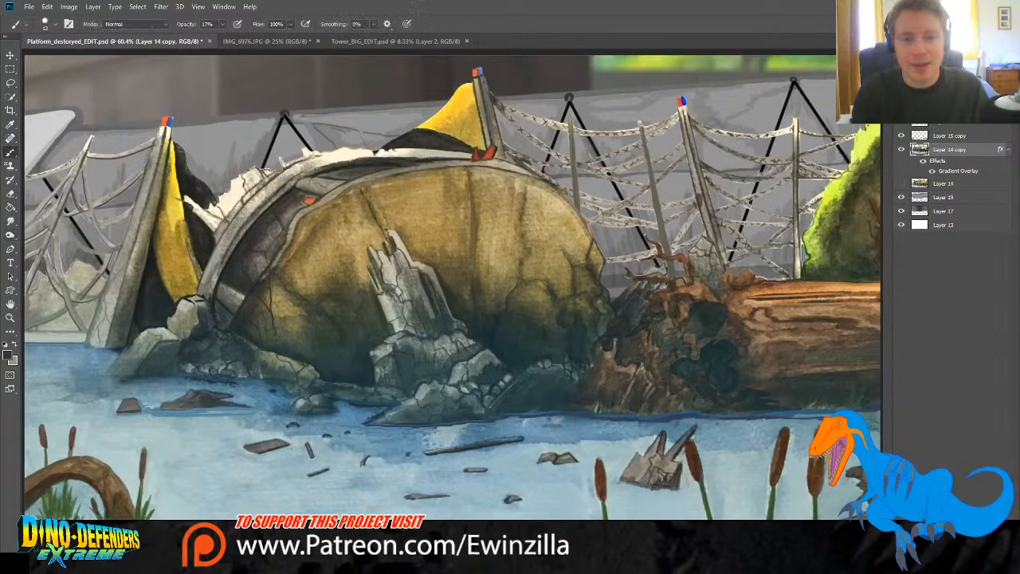
click(11, 221)
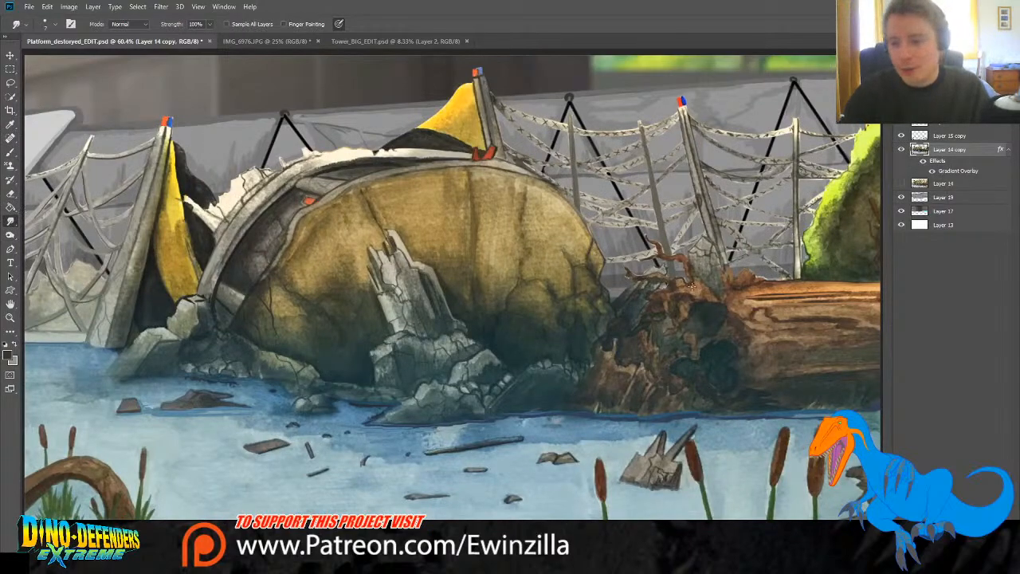
mouse_move(718, 299)
mouse_down()
mouse_move(679, 252)
mouse_move(660, 252)
mouse_move(644, 235)
mouse_move(658, 253)
mouse_move(640, 259)
mouse_move(657, 254)
mouse_up()
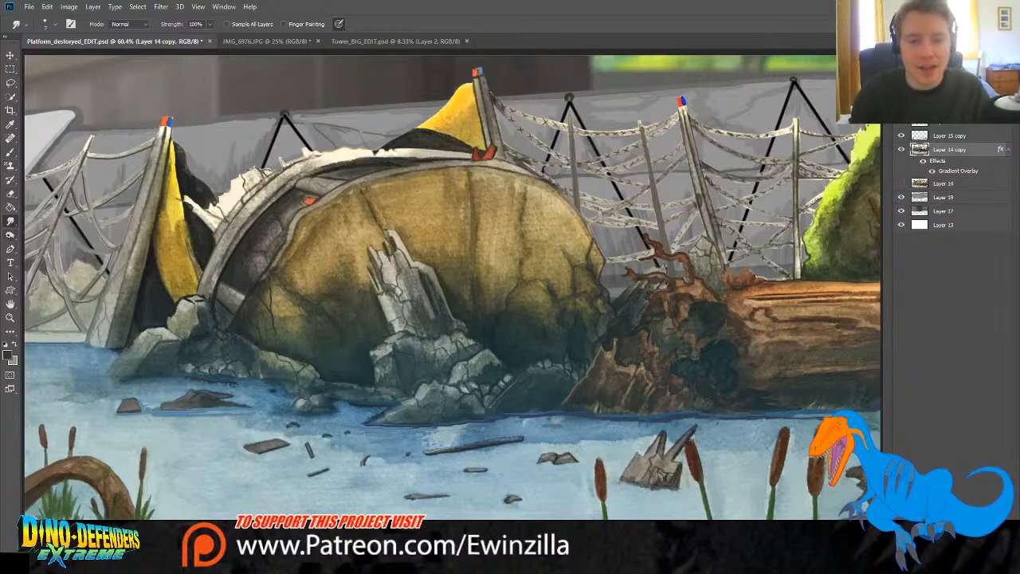
Step: Dodge the highlights at 100% exposure along the left edges of the broken rock spire in front of the dome
click(10, 235)
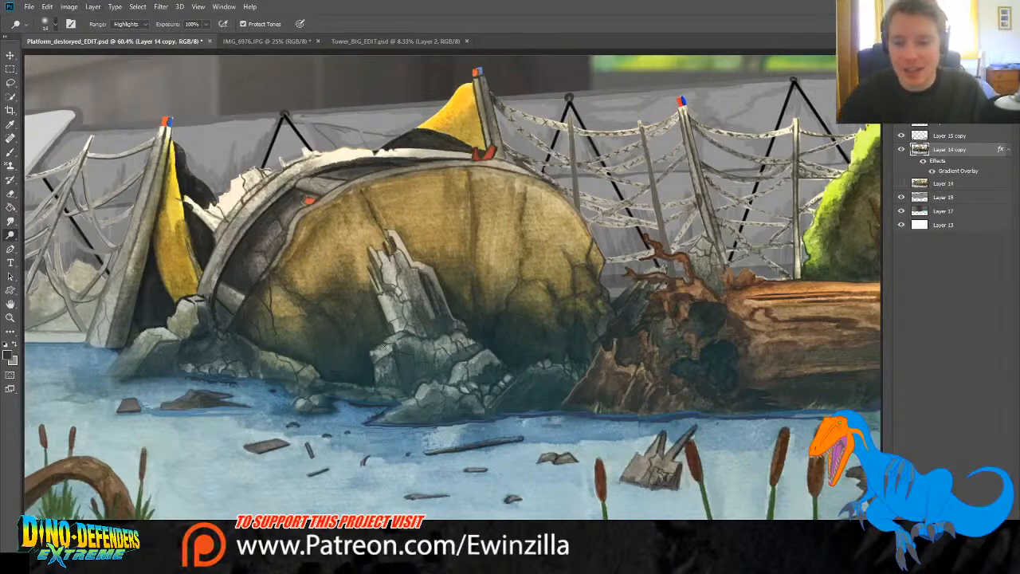
mouse_move(380, 349)
mouse_down()
mouse_move(376, 357)
mouse_move(395, 341)
mouse_move(372, 273)
mouse_move(381, 260)
mouse_move(396, 306)
mouse_up()
mouse_move(378, 368)
mouse_down()
mouse_move(378, 380)
mouse_move(381, 370)
mouse_up()
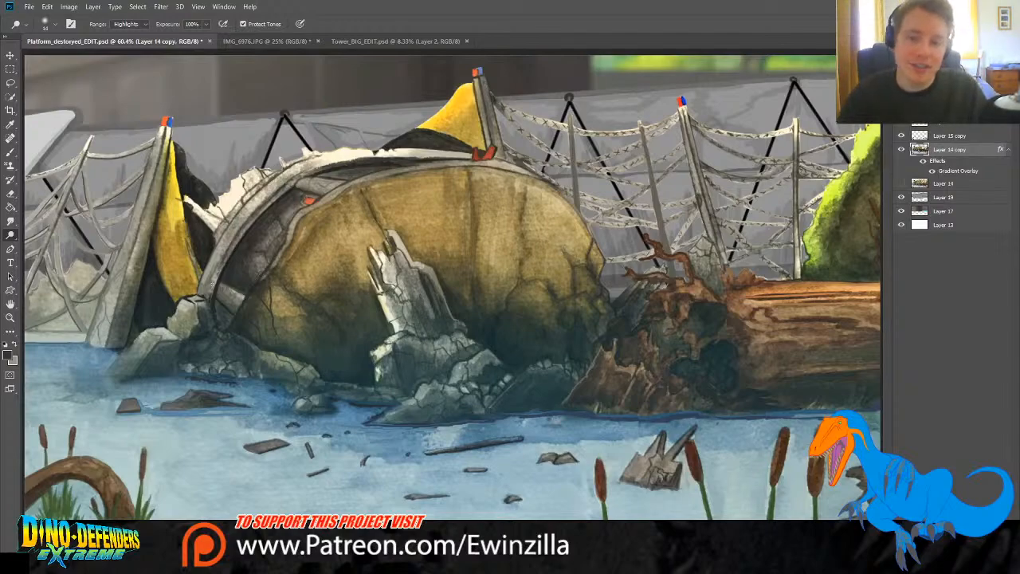
Step: Dodge the highlights along the dome's curved outer rim, its inner edge and strut, and the rock beneath the left yellow fin
mouse_move(205, 279)
mouse_down()
mouse_move(214, 249)
mouse_move(203, 287)
mouse_move(239, 209)
mouse_move(309, 162)
mouse_up()
mouse_move(237, 208)
mouse_down()
mouse_move(220, 236)
mouse_move(271, 182)
mouse_up()
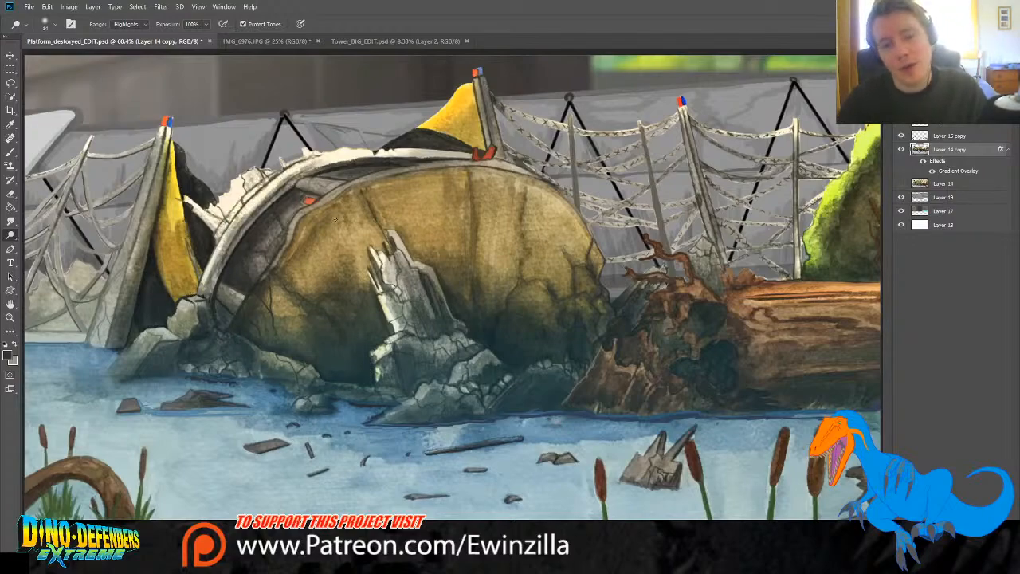
mouse_move(278, 264)
mouse_down()
mouse_move(294, 227)
mouse_move(344, 182)
mouse_up()
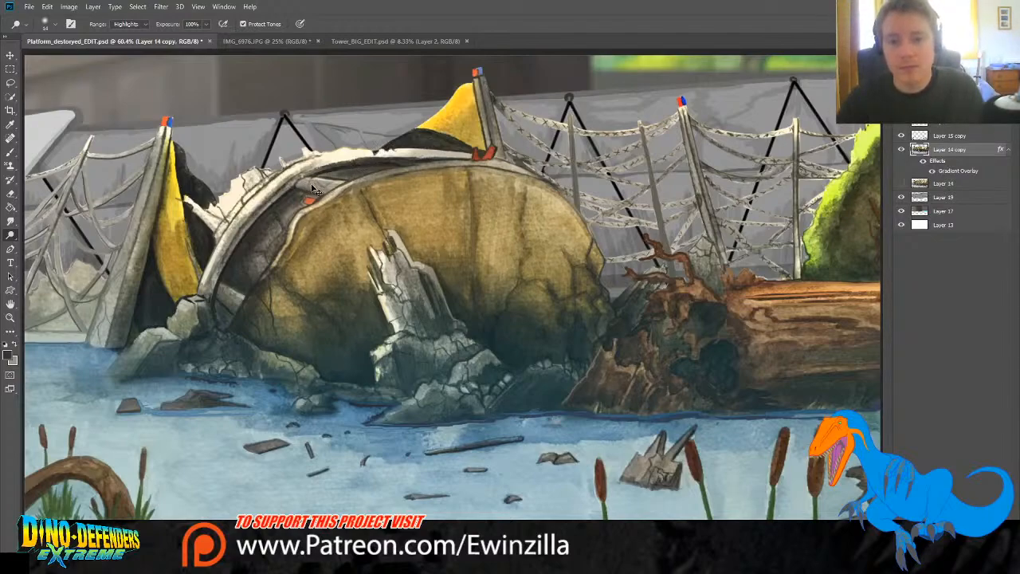
key(z)
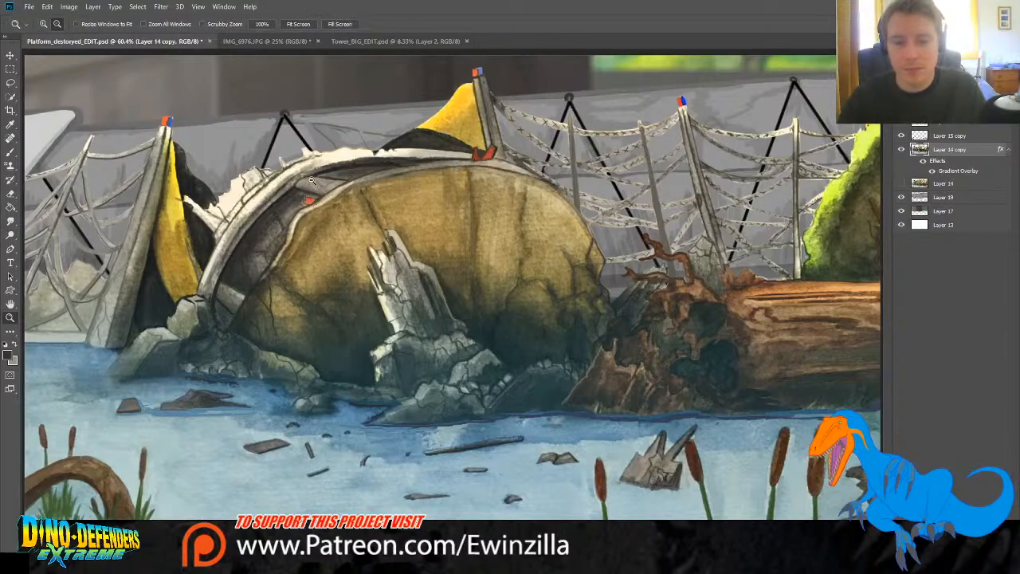
key(o)
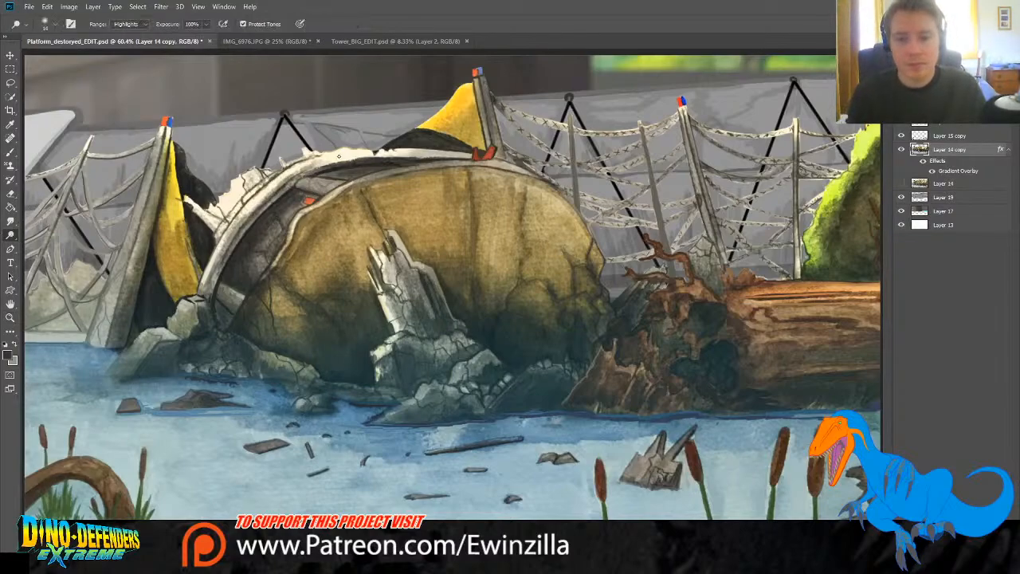
drag(308, 184, 347, 183)
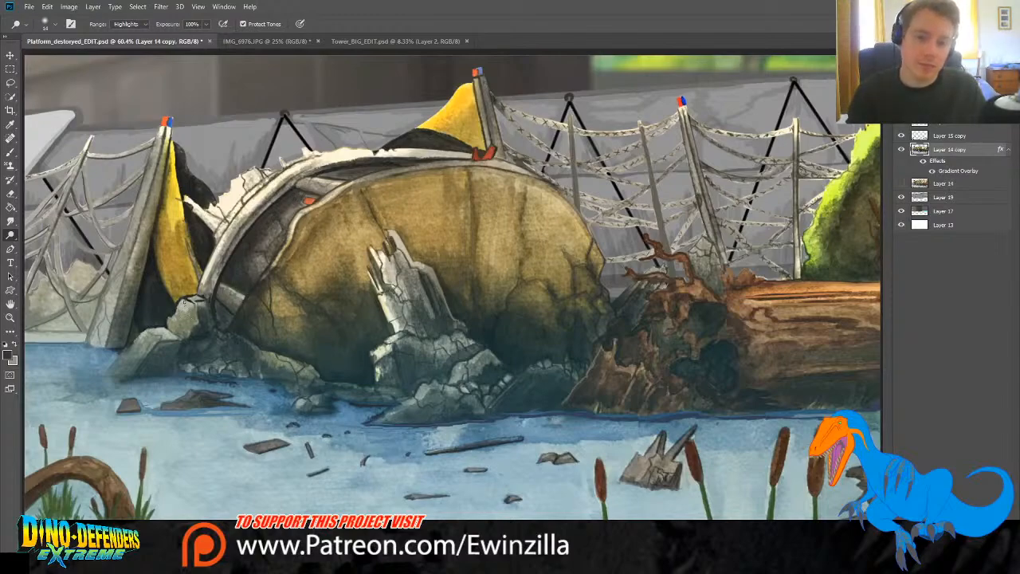
drag(183, 303, 198, 297)
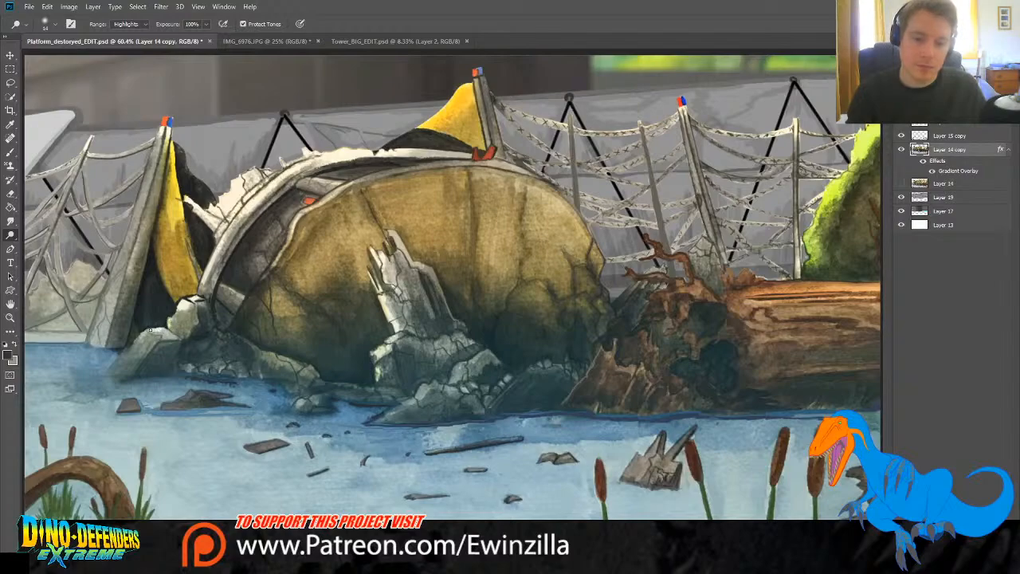
Step: Dodge the highlights at 100% exposure on the rocks below the left yellow fin and along the ropes left of the leaning pillar
drag(158, 137, 145, 185)
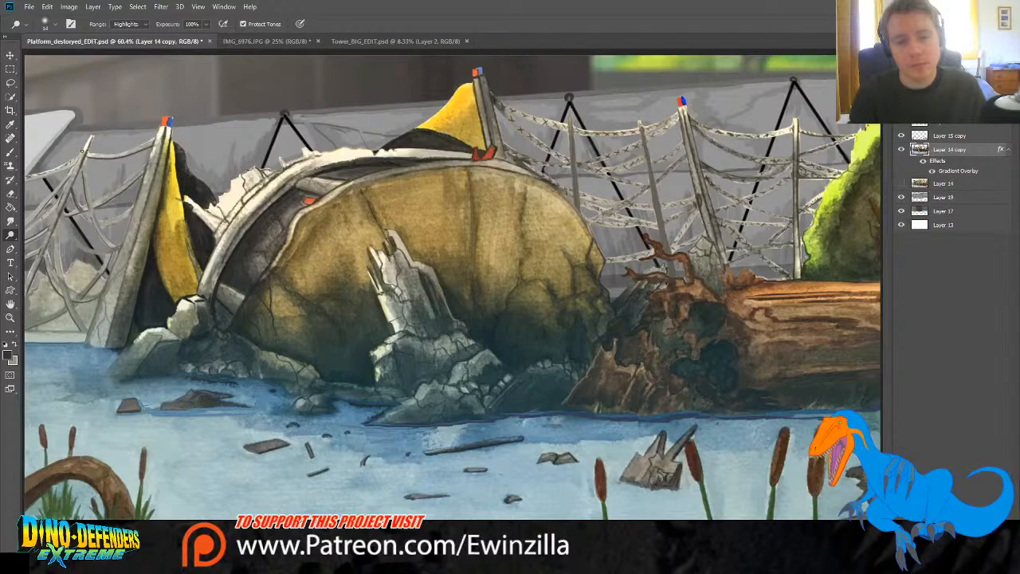
mouse_move(82, 150)
mouse_down()
mouse_move(58, 211)
mouse_move(73, 170)
mouse_move(27, 177)
mouse_up()
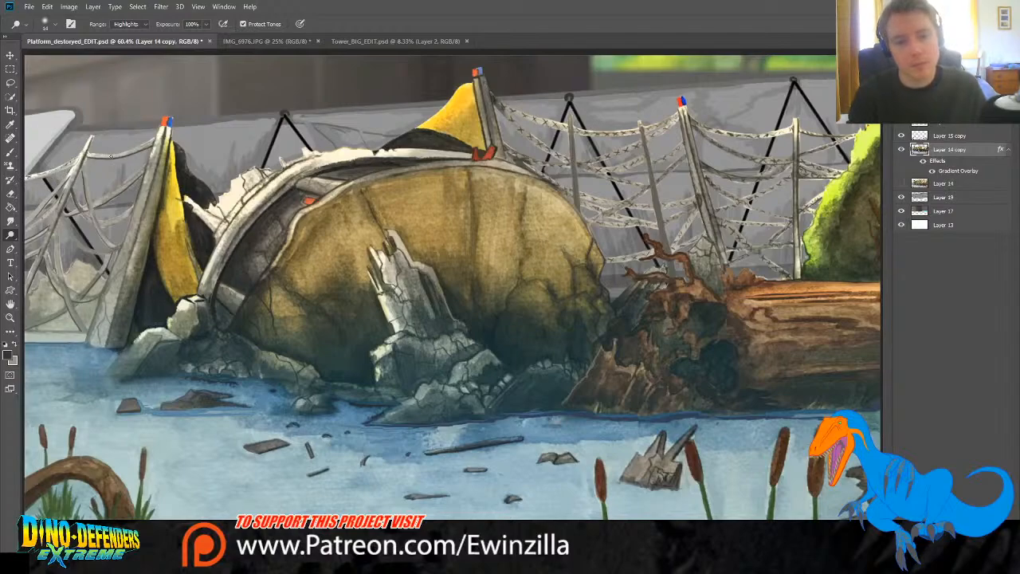
mouse_move(90, 155)
mouse_down()
mouse_move(154, 142)
mouse_move(92, 202)
mouse_move(27, 223)
mouse_up()
key(ctrl+z)
mouse_move(68, 175)
mouse_down()
mouse_move(41, 254)
mouse_move(64, 262)
mouse_move(44, 257)
mouse_move(67, 298)
mouse_up()
drag(51, 236, 61, 276)
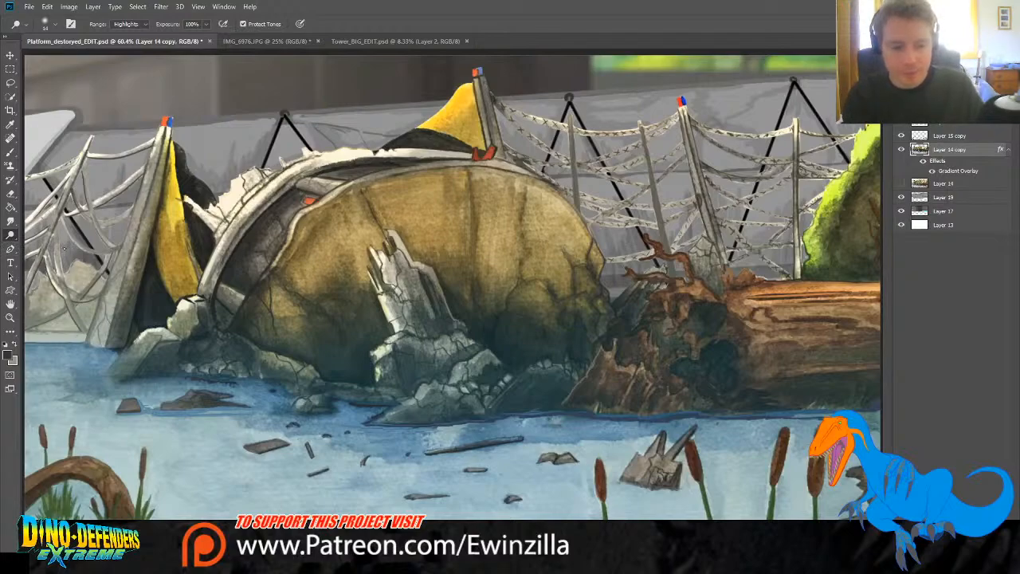
Step: Burn the midtones along the left rope netting, the leaning pillar's shaded side and the shoreline beneath them on Layer 14 copy
key(shift+o)
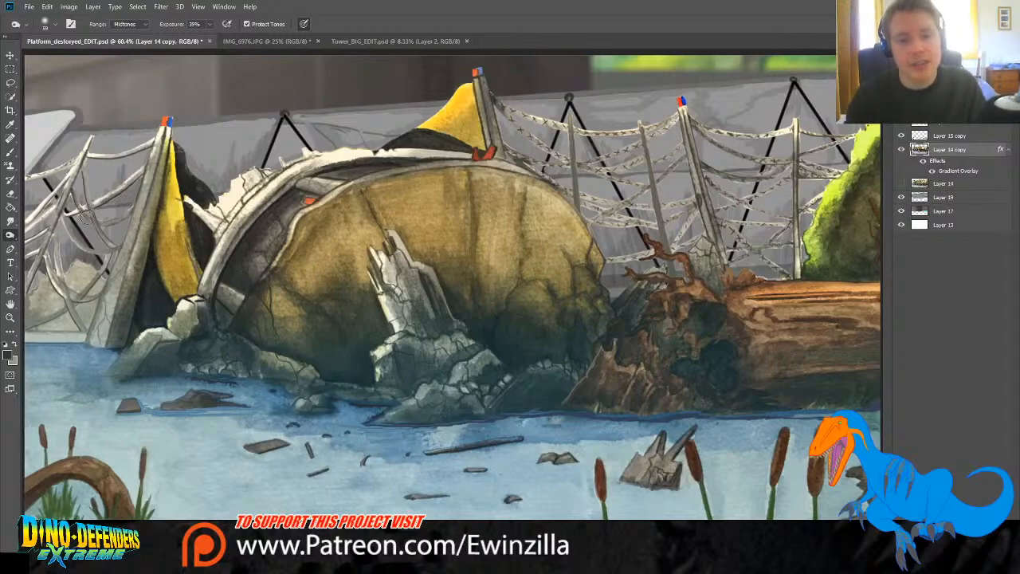
mouse_move(60, 243)
mouse_down()
mouse_move(28, 312)
mouse_move(46, 234)
mouse_move(41, 274)
mouse_move(62, 294)
mouse_move(84, 282)
mouse_move(88, 332)
mouse_move(116, 213)
mouse_move(95, 217)
mouse_move(106, 218)
mouse_move(111, 295)
mouse_up()
drag(37, 325, 90, 275)
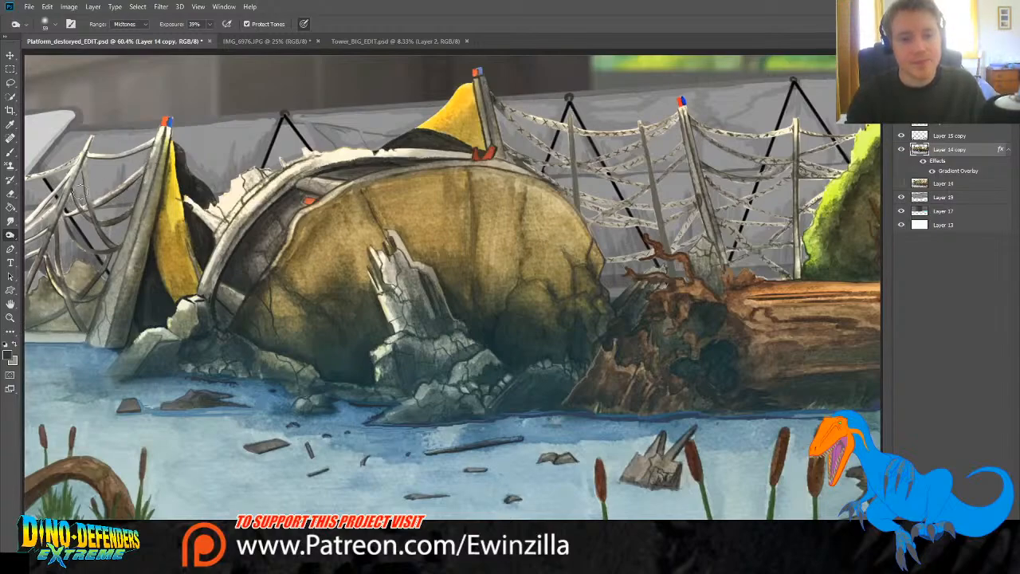
drag(90, 150, 32, 303)
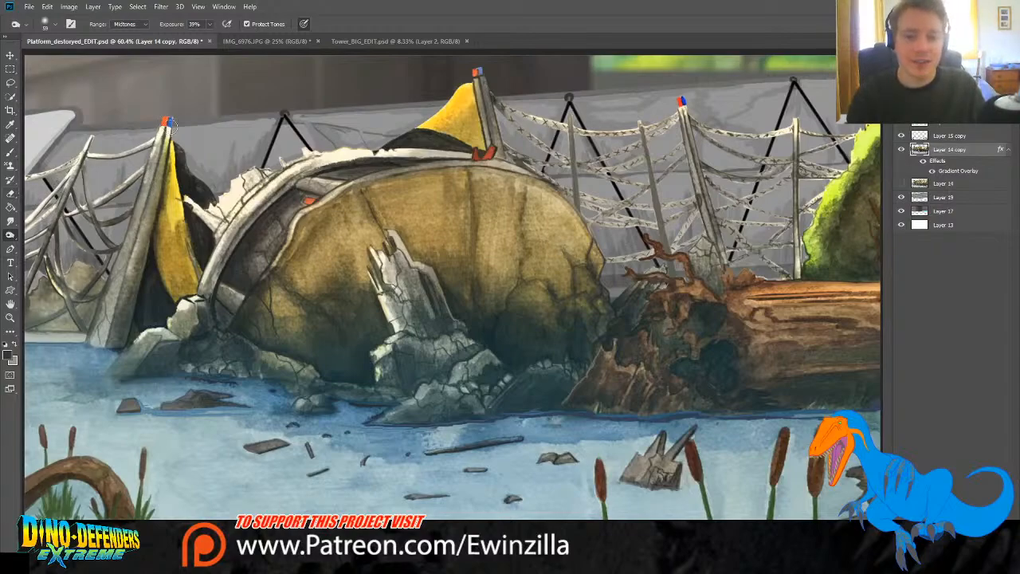
drag(172, 125, 136, 292)
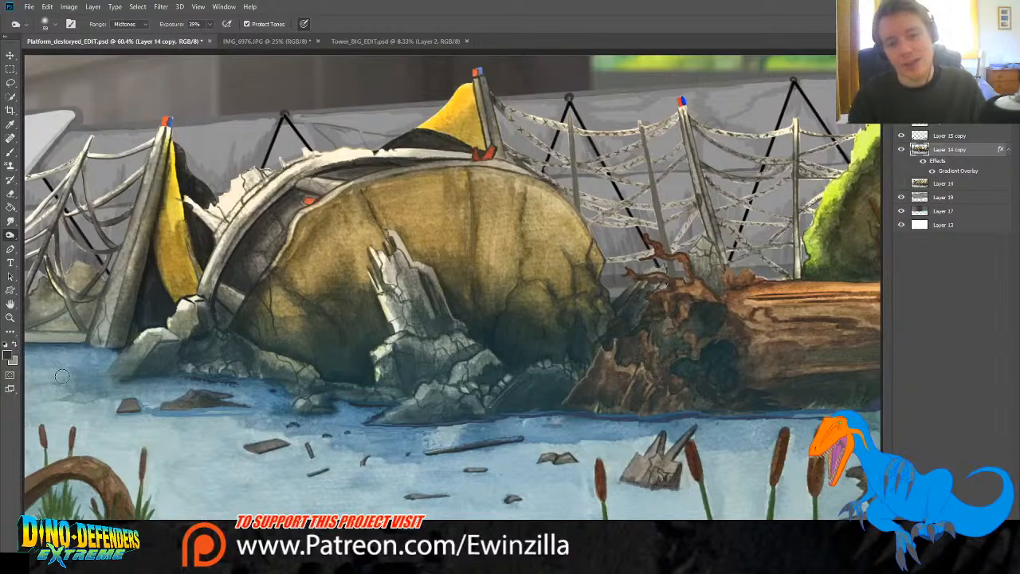
drag(81, 343, 22, 340)
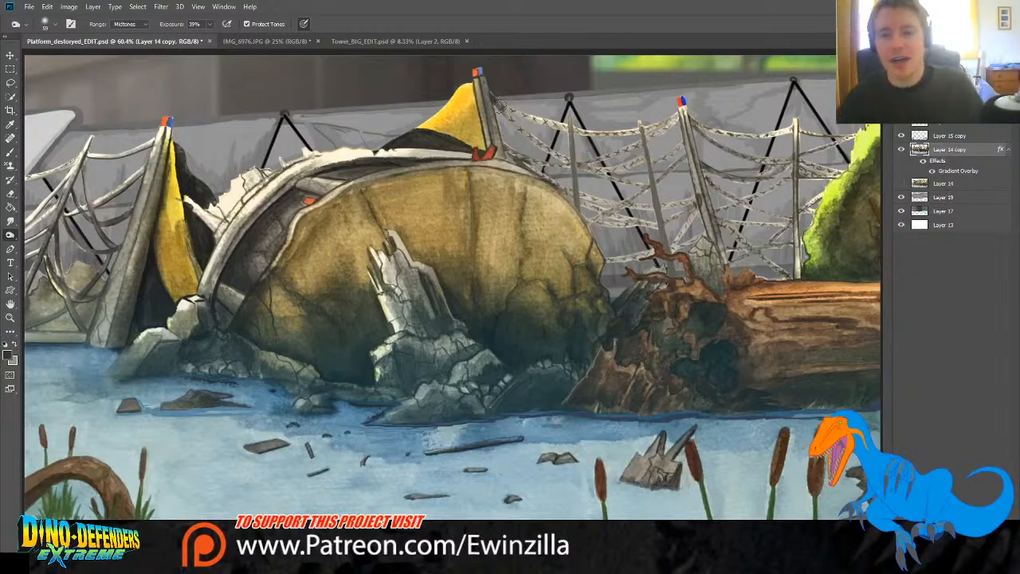
Step: Burn the midtones and the highlights of the rope netting and posts between the dome and the green bush
drag(571, 147, 577, 167)
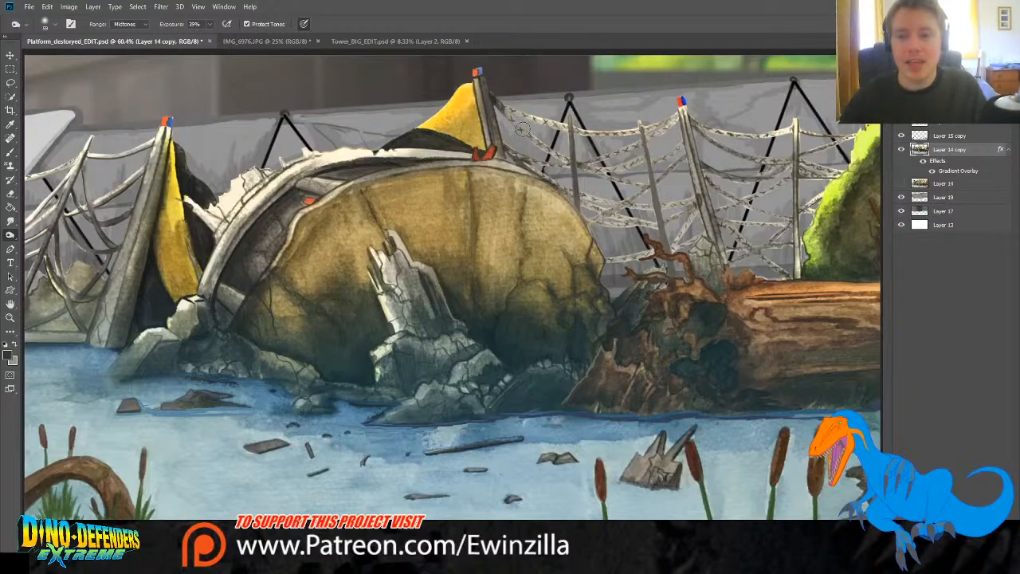
mouse_move(522, 129)
mouse_down()
mouse_move(558, 162)
mouse_move(514, 139)
mouse_move(607, 223)
mouse_move(642, 203)
mouse_move(652, 215)
mouse_move(643, 228)
mouse_move(655, 181)
mouse_up()
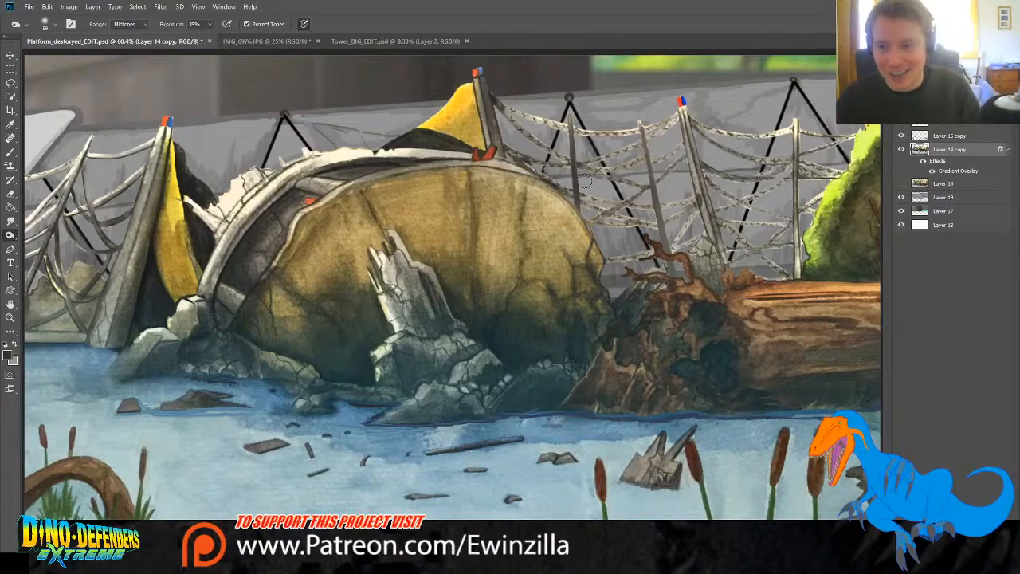
mouse_move(584, 182)
mouse_down()
mouse_move(684, 236)
mouse_move(700, 219)
mouse_move(651, 287)
mouse_move(624, 259)
mouse_move(610, 270)
mouse_move(641, 254)
mouse_move(609, 261)
mouse_move(660, 245)
mouse_move(597, 212)
mouse_move(637, 203)
mouse_move(622, 232)
mouse_move(646, 224)
mouse_move(641, 183)
mouse_move(617, 214)
mouse_move(591, 193)
mouse_move(639, 211)
mouse_move(607, 206)
mouse_move(633, 203)
mouse_move(611, 150)
mouse_move(660, 122)
mouse_up()
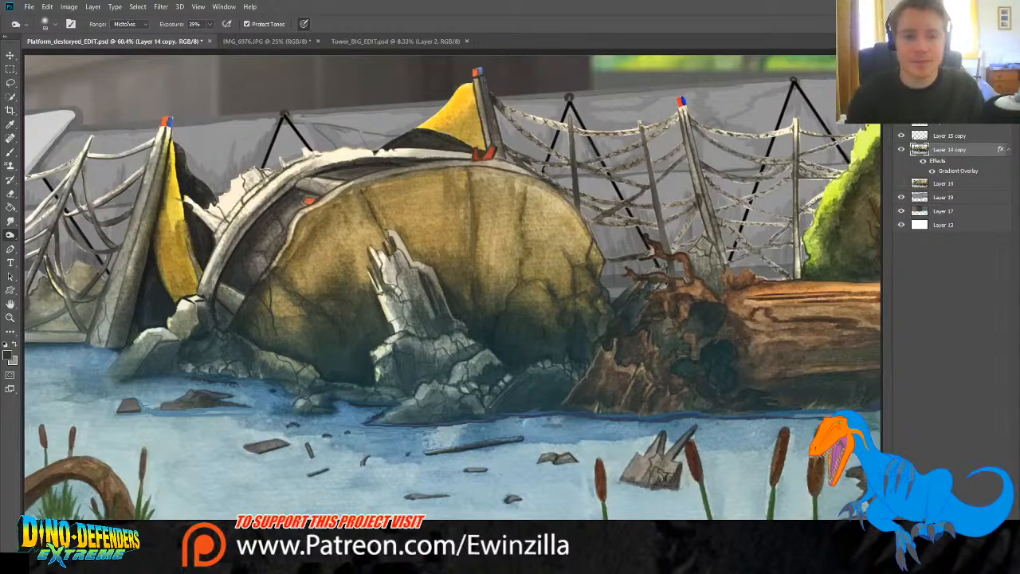
click(135, 41)
mouse_move(606, 144)
mouse_down()
mouse_move(512, 108)
mouse_move(597, 125)
mouse_move(507, 107)
mouse_move(625, 138)
mouse_move(510, 117)
mouse_move(576, 152)
mouse_move(503, 124)
mouse_move(656, 178)
mouse_move(565, 157)
mouse_move(602, 133)
mouse_move(593, 137)
mouse_move(672, 137)
mouse_move(564, 149)
mouse_move(563, 174)
mouse_move(597, 200)
mouse_move(560, 205)
mouse_move(632, 235)
mouse_move(589, 214)
mouse_move(662, 235)
mouse_move(728, 159)
mouse_move(718, 180)
mouse_move(728, 138)
mouse_move(786, 126)
mouse_move(789, 112)
mouse_move(809, 117)
mouse_move(825, 138)
mouse_move(789, 213)
mouse_move(791, 246)
mouse_move(805, 239)
mouse_move(797, 267)
mouse_up()
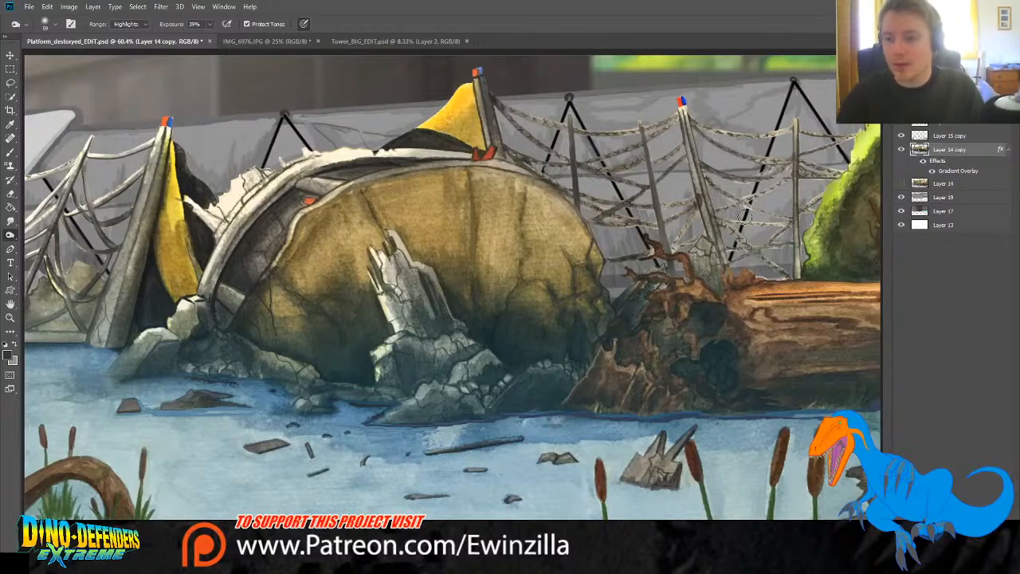
mouse_move(745, 218)
mouse_down()
mouse_move(770, 195)
mouse_move(824, 253)
mouse_up()
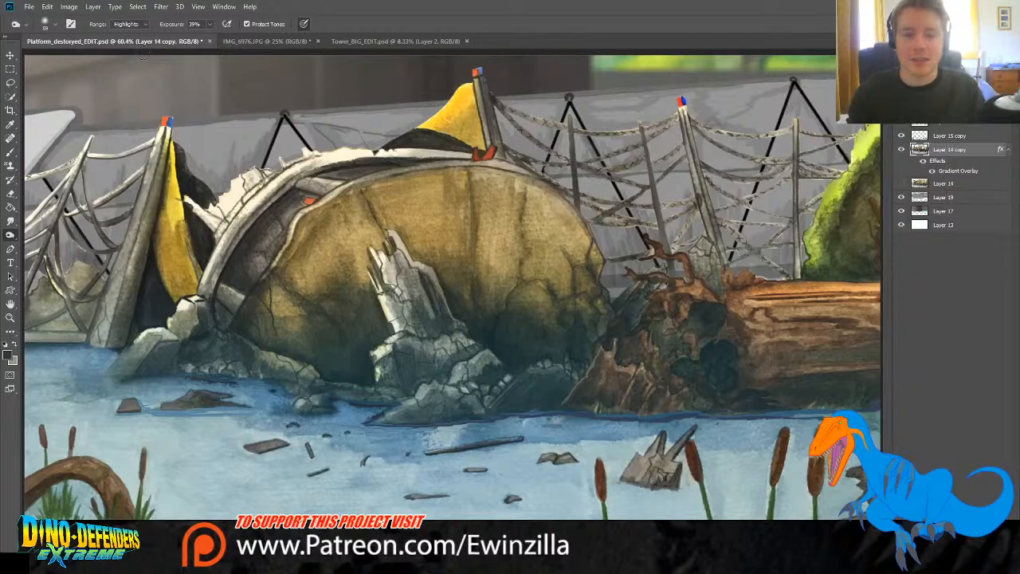
Step: Burn the midtones of the netting, posts and small rock above the fallen tree trunk to darken them further
click(134, 25)
click(129, 42)
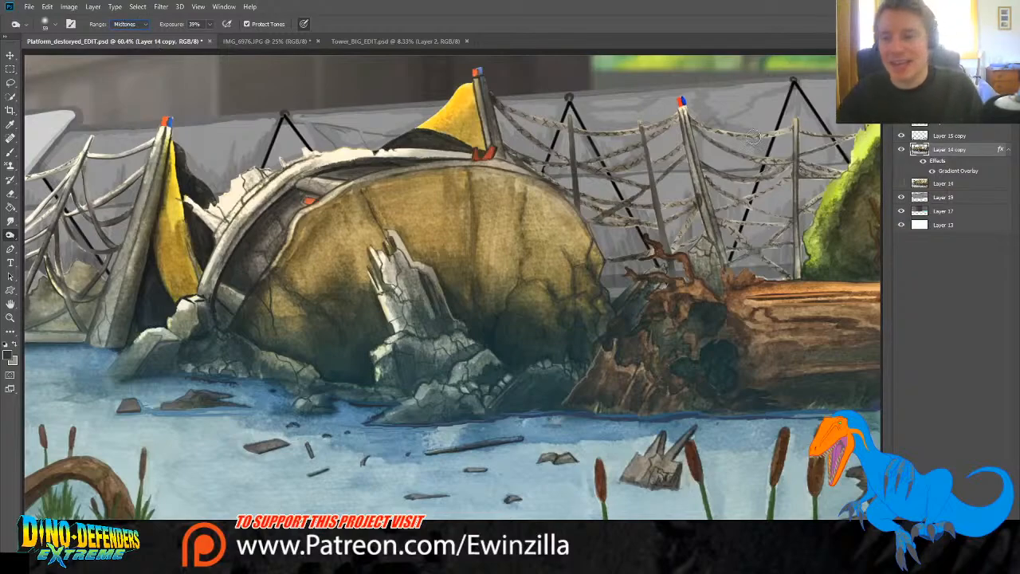
mouse_move(789, 130)
mouse_down()
mouse_move(726, 130)
mouse_move(788, 125)
mouse_move(766, 177)
mouse_move(744, 193)
mouse_move(775, 187)
mouse_move(782, 232)
mouse_move(758, 248)
mouse_move(757, 263)
mouse_move(785, 261)
mouse_move(745, 232)
mouse_move(736, 252)
mouse_move(722, 243)
mouse_move(790, 263)
mouse_move(807, 217)
mouse_move(806, 249)
mouse_move(821, 173)
mouse_move(809, 158)
mouse_move(857, 153)
mouse_up()
mouse_move(707, 177)
mouse_down()
mouse_move(702, 169)
mouse_move(666, 199)
mouse_move(696, 192)
mouse_move(658, 119)
mouse_up()
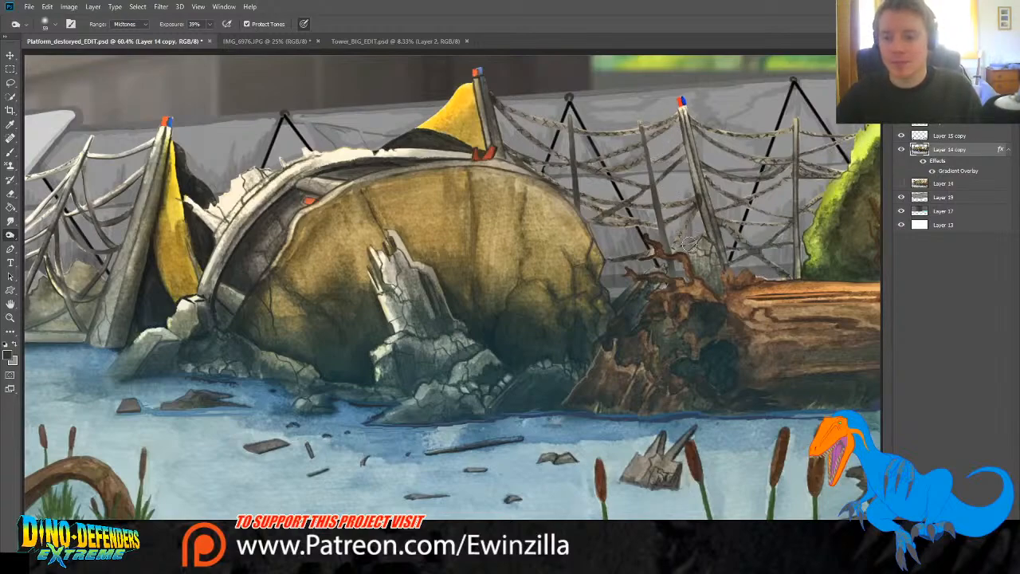
mouse_move(672, 163)
mouse_down()
mouse_move(643, 226)
mouse_move(581, 204)
mouse_up()
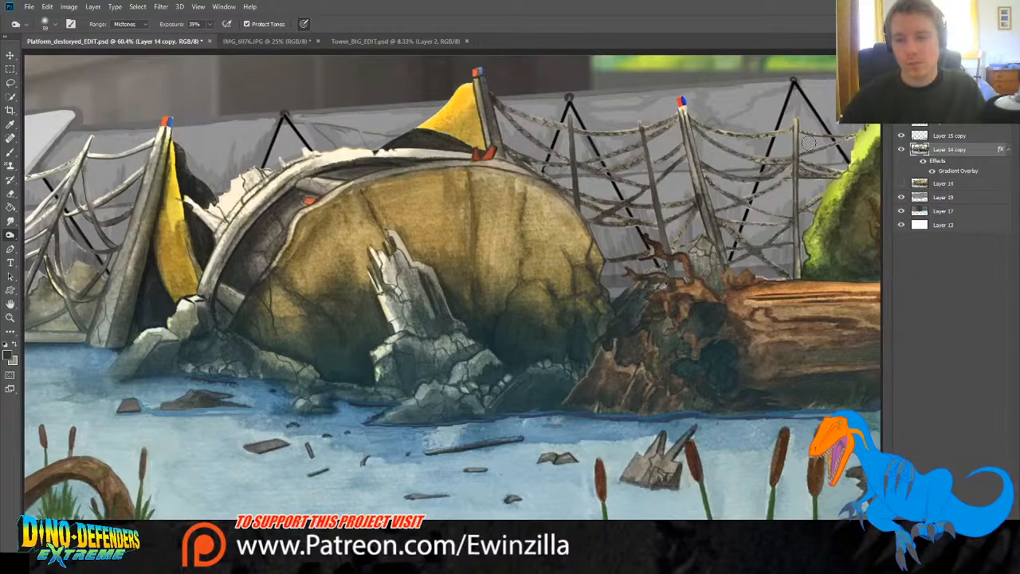
Step: Merge Layer 19, Layer 17 and Layer 13 into a single background layer
click(945, 197)
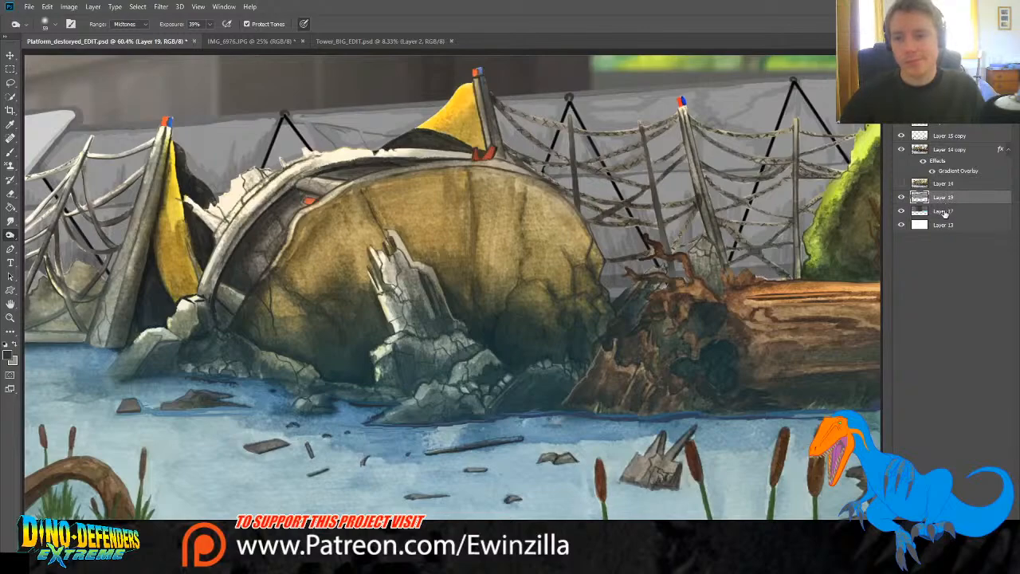
click(944, 212)
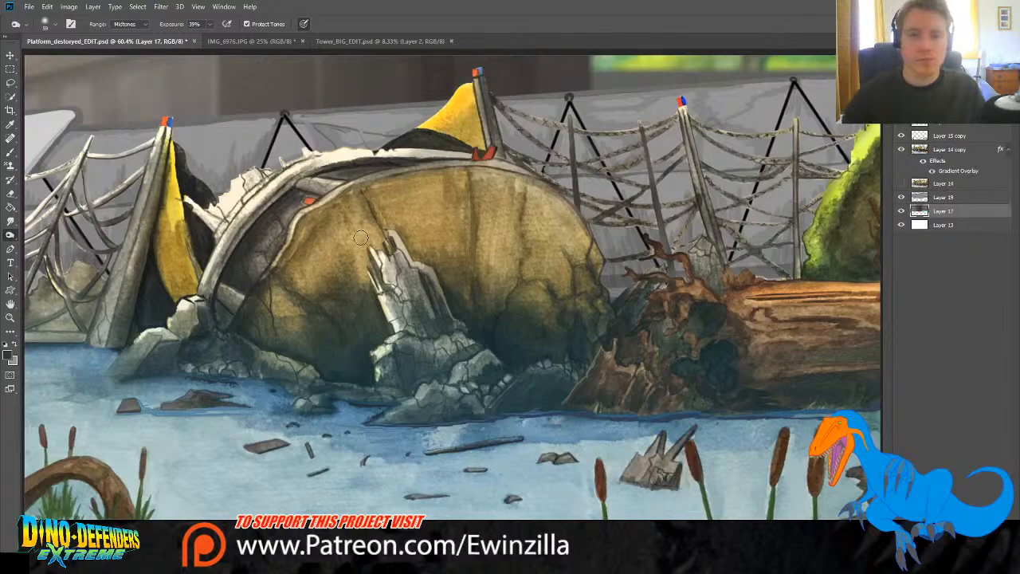
click(11, 56)
mouse_move(149, 121)
mouse_down()
mouse_move(155, 133)
mouse_move(164, 118)
mouse_move(148, 46)
mouse_move(137, 67)
mouse_move(145, 160)
mouse_move(149, 126)
mouse_move(139, 120)
mouse_up()
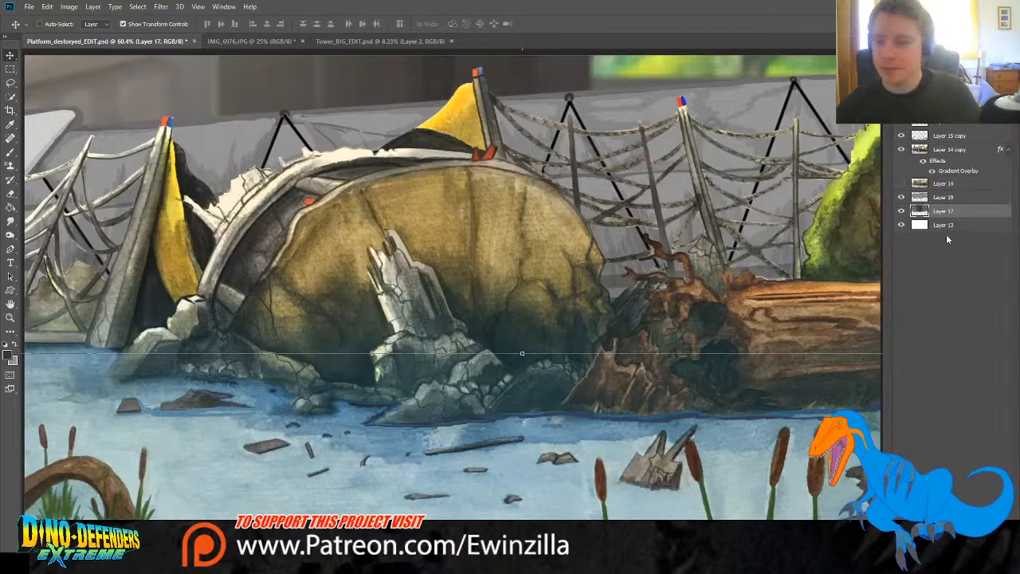
click(946, 201)
shift+click(946, 210)
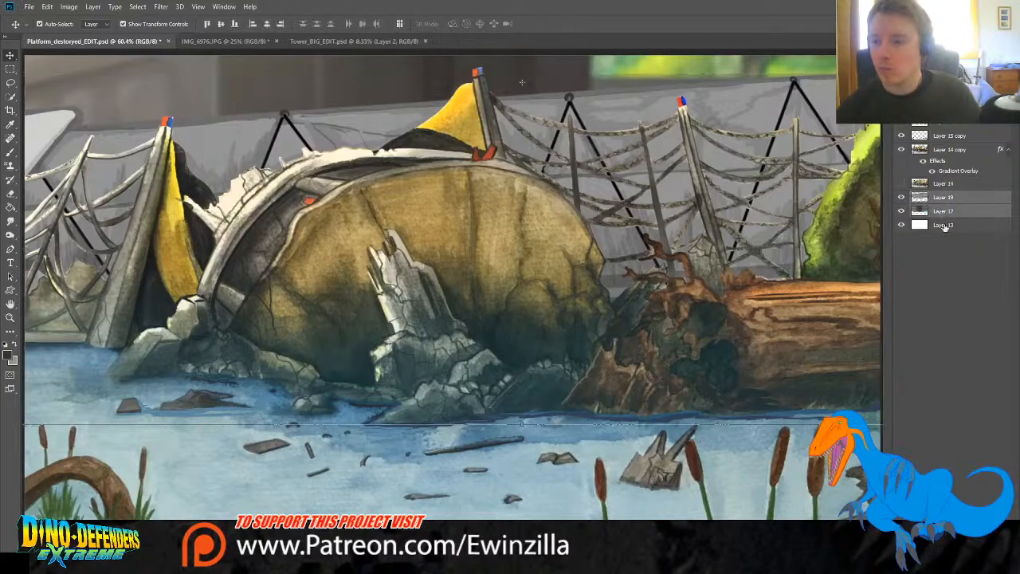
shift+click(945, 225)
key(ctrl+e)
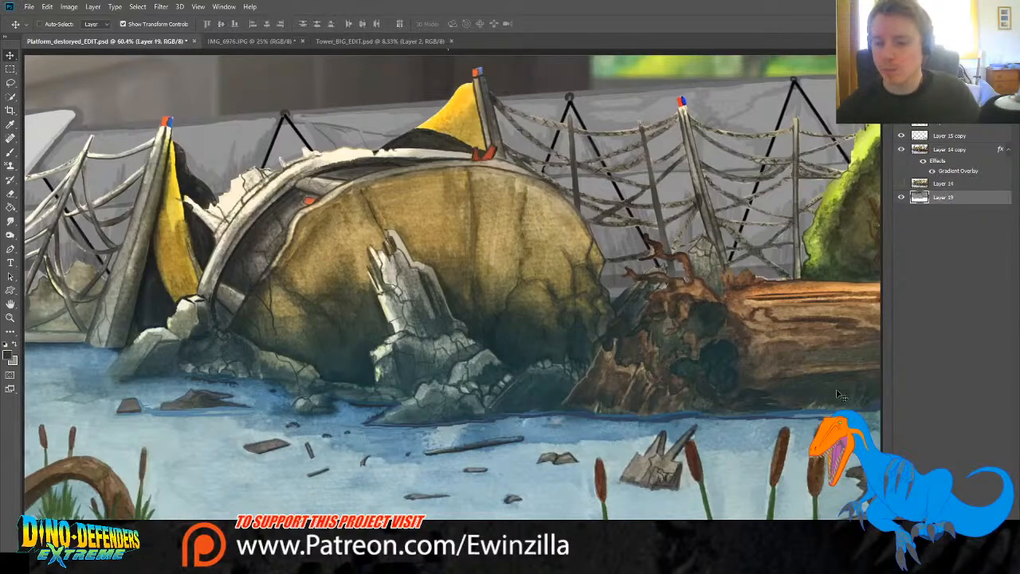
Step: Paint a sampled blue over the river surface on Layer 16 with an enlarged brush at 17% opacity
click(902, 136)
click(901, 136)
click(949, 126)
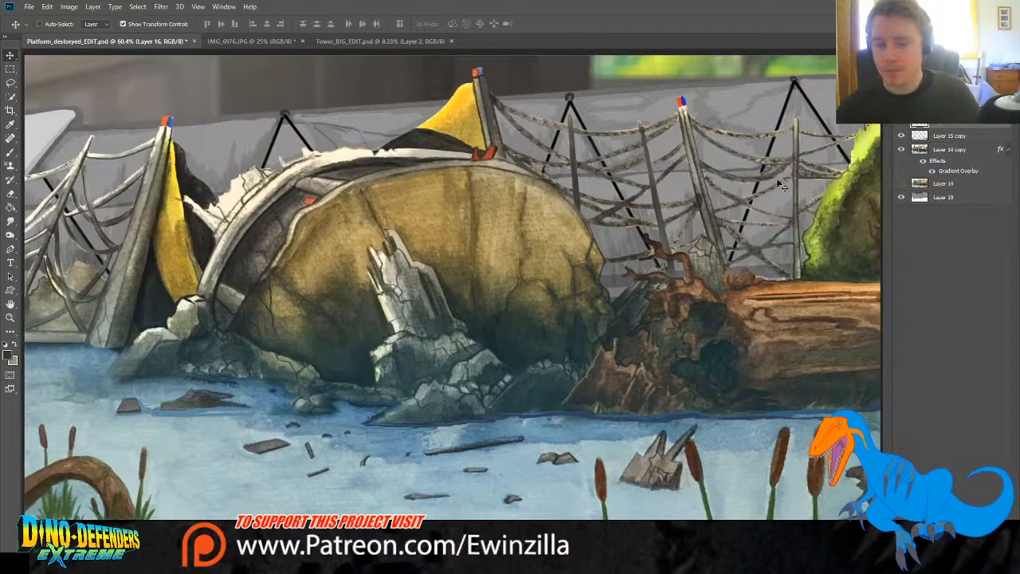
key(b)
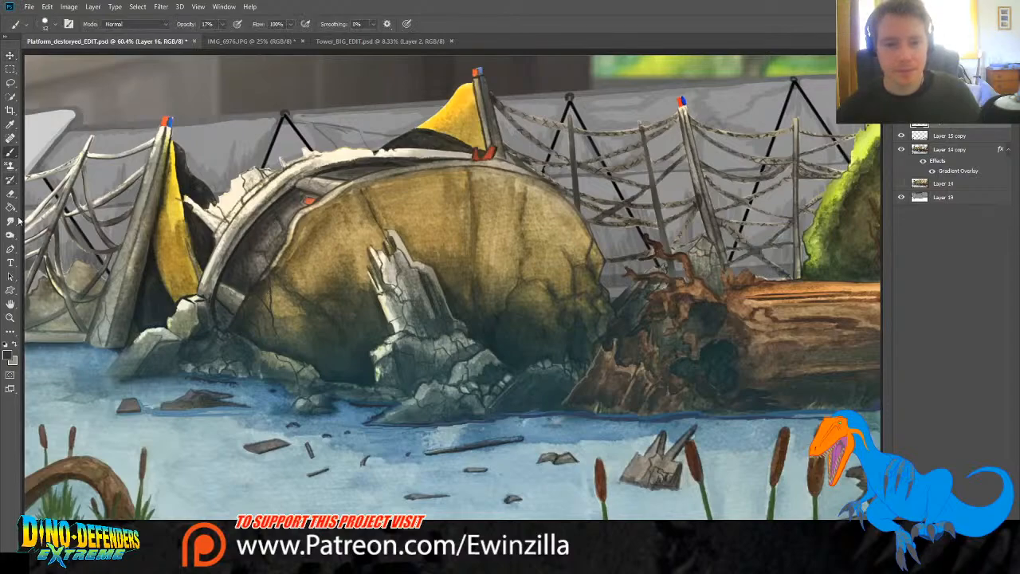
key(i)
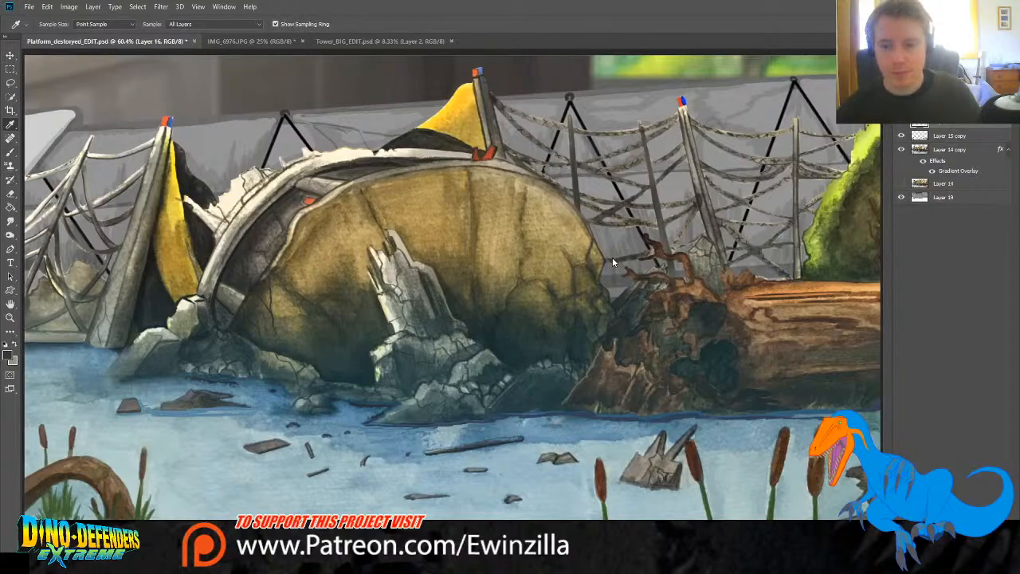
click(495, 291)
click(10, 152)
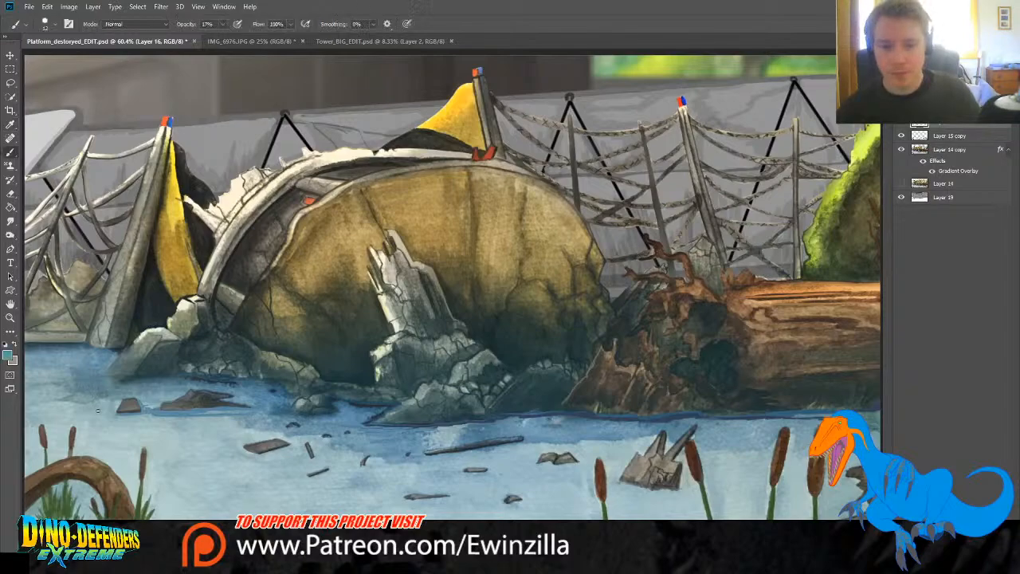
click(72, 55)
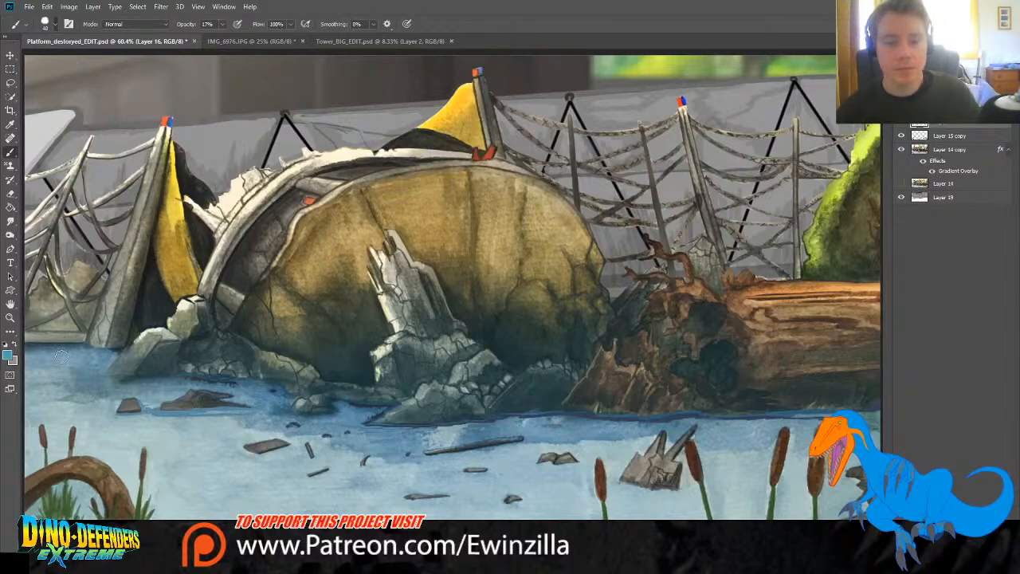
alt+click(40, 357)
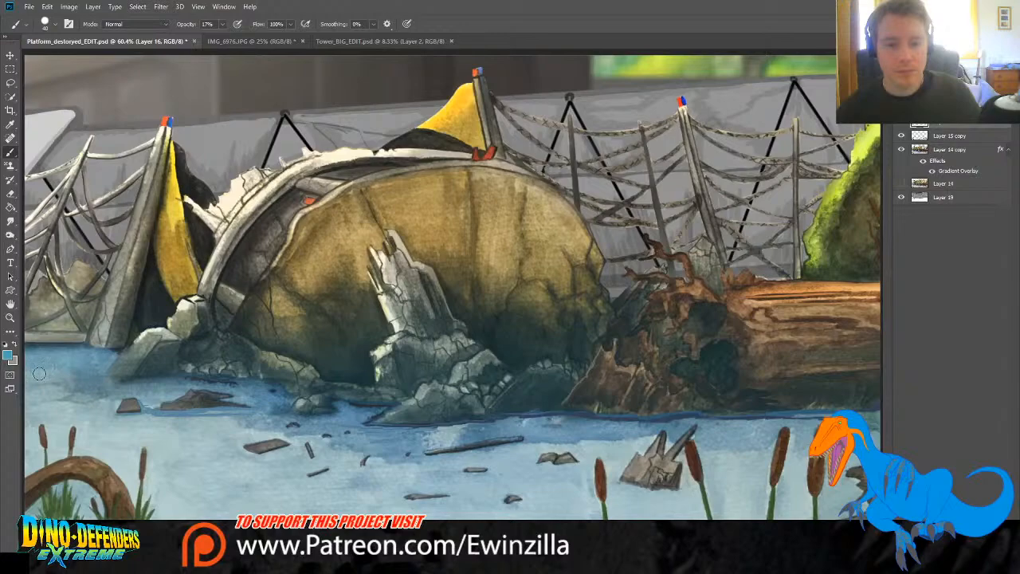
mouse_move(148, 390)
mouse_down()
mouse_move(211, 397)
mouse_move(195, 398)
mouse_up()
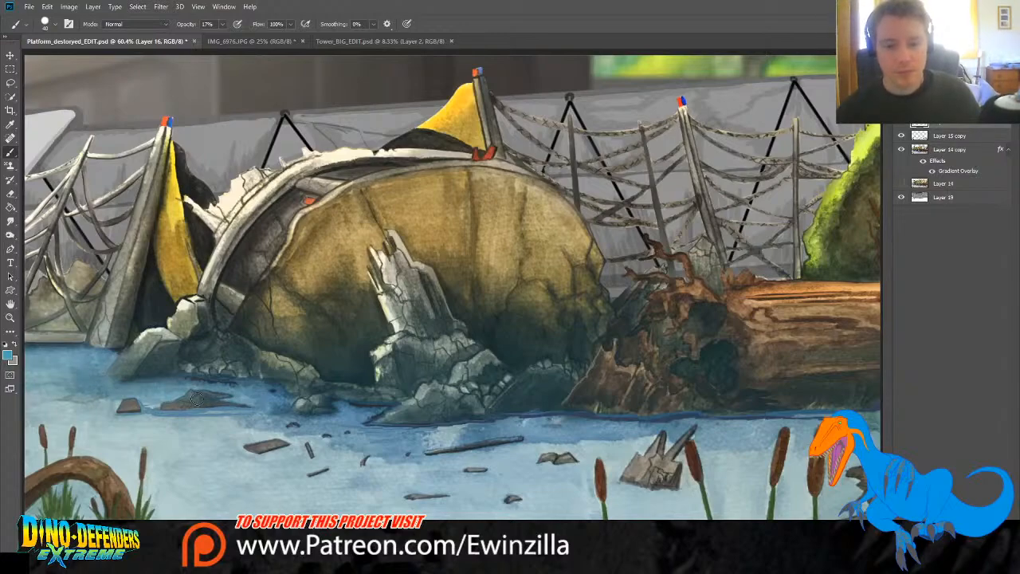
mouse_move(63, 437)
mouse_down()
mouse_move(170, 457)
mouse_move(44, 491)
mouse_move(121, 517)
mouse_up()
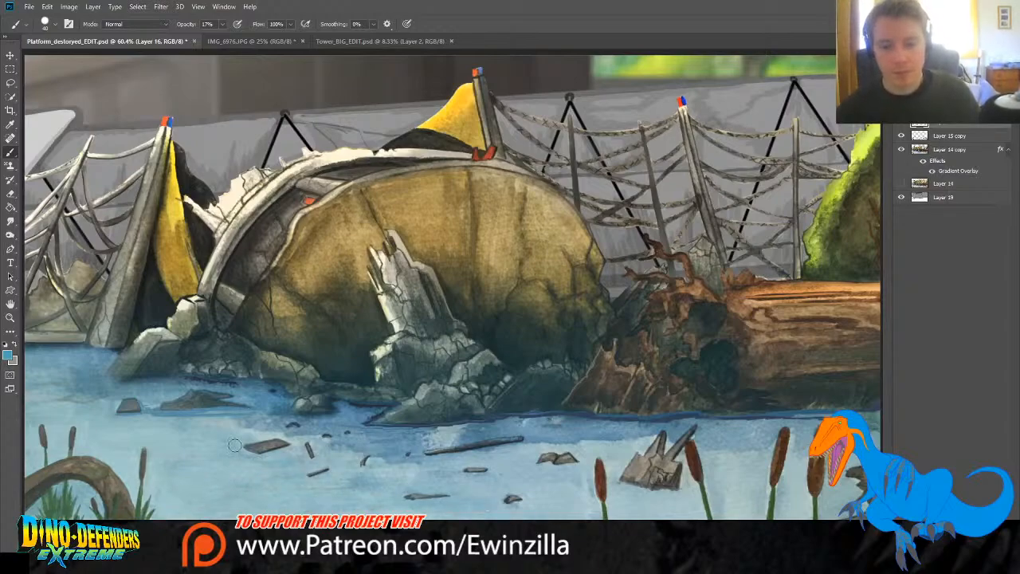
mouse_move(252, 403)
mouse_down()
mouse_move(289, 425)
mouse_move(349, 412)
mouse_move(360, 421)
mouse_move(350, 425)
mouse_move(456, 428)
mouse_move(807, 419)
mouse_up()
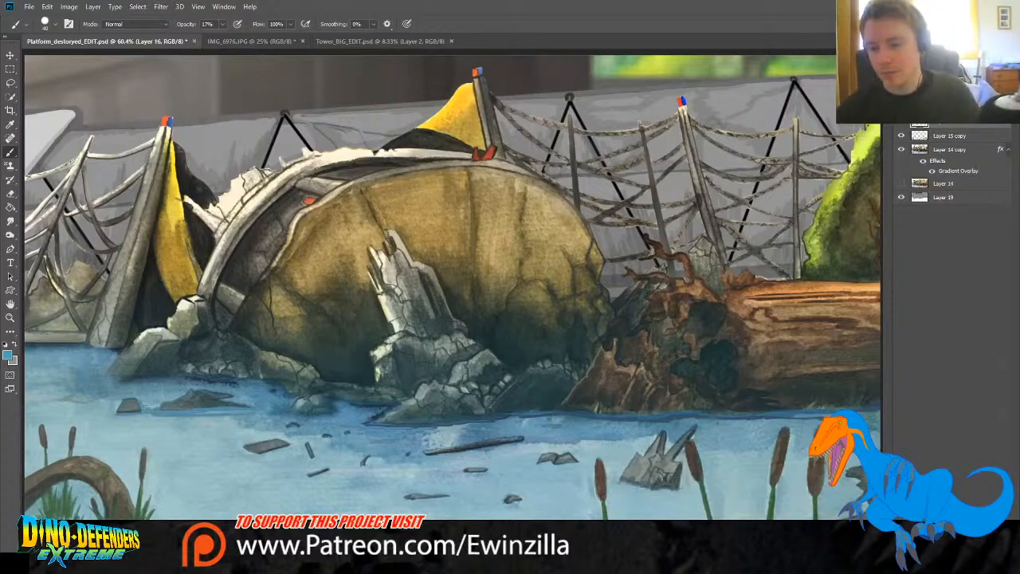
drag(461, 446, 467, 439)
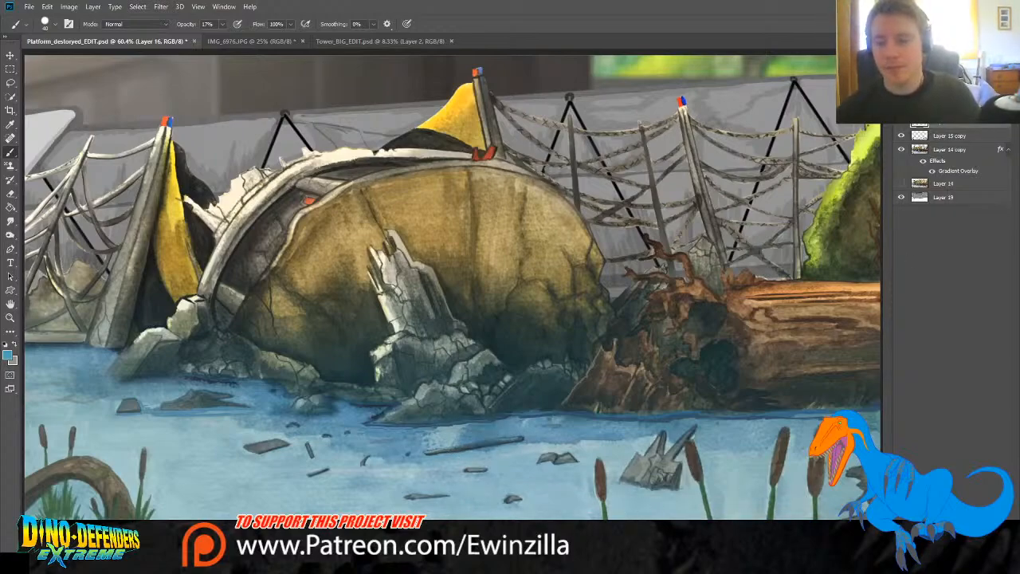
Step: Move Layer 16 beneath Layer 15 copy and apply a Pattern Overlay effect to its painted water
drag(951, 129, 947, 143)
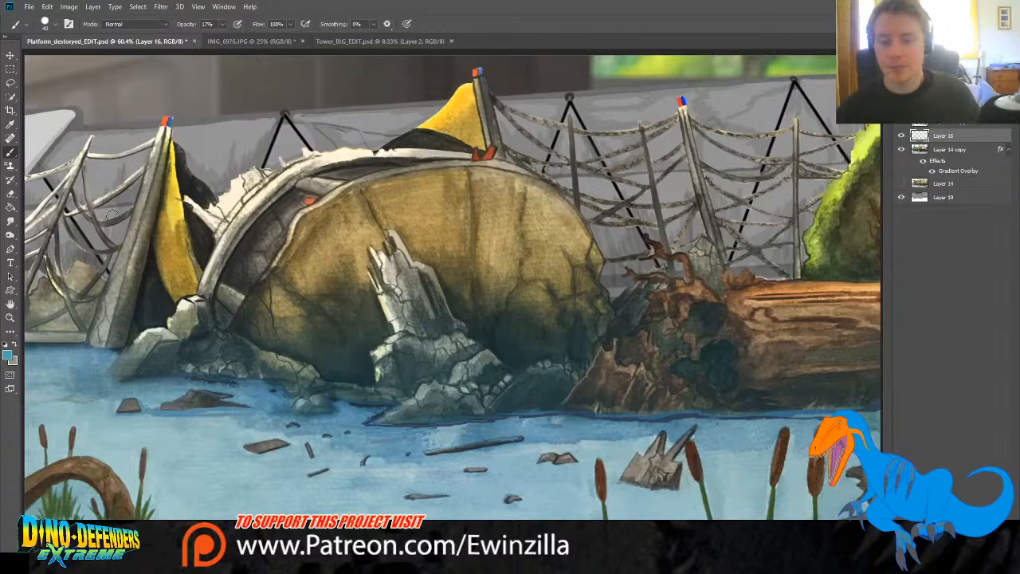
click(10, 194)
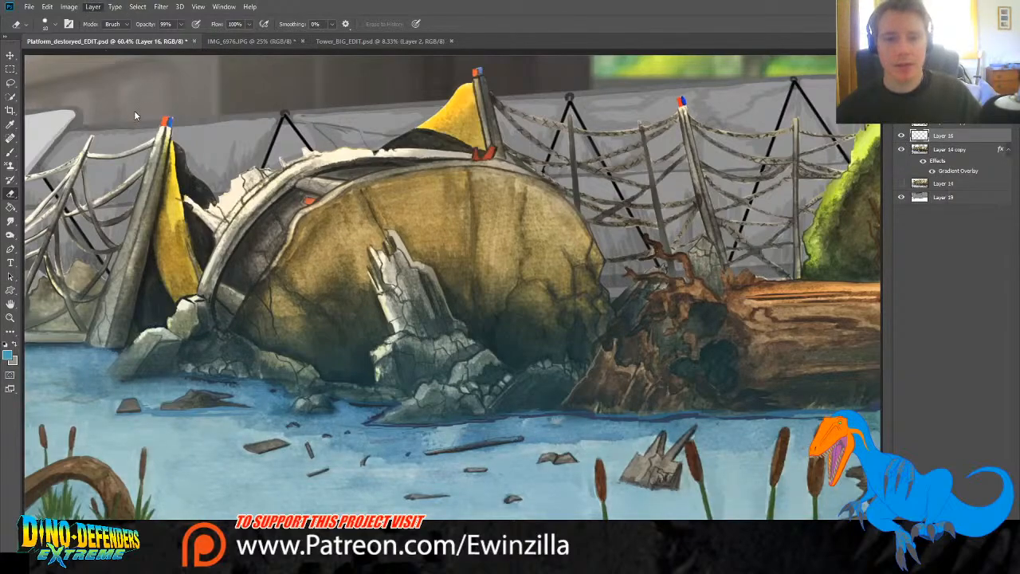
click(432, 244)
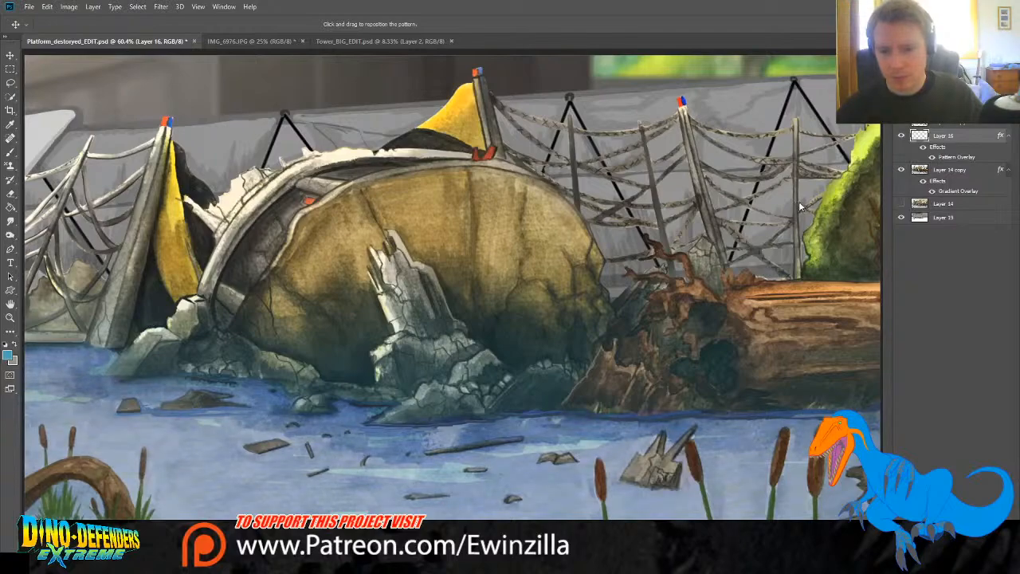
key(e)
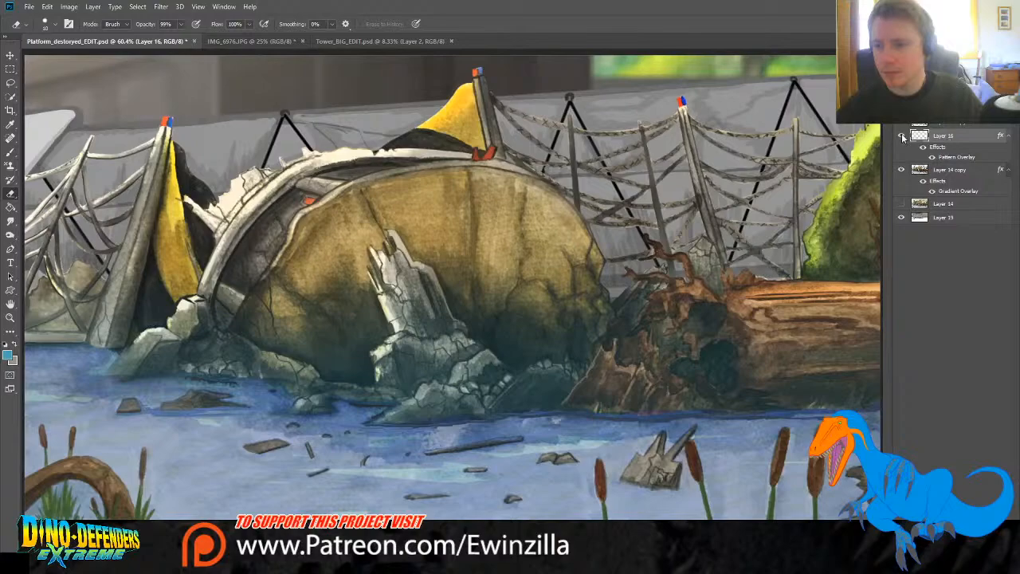
key(ctrl+j)
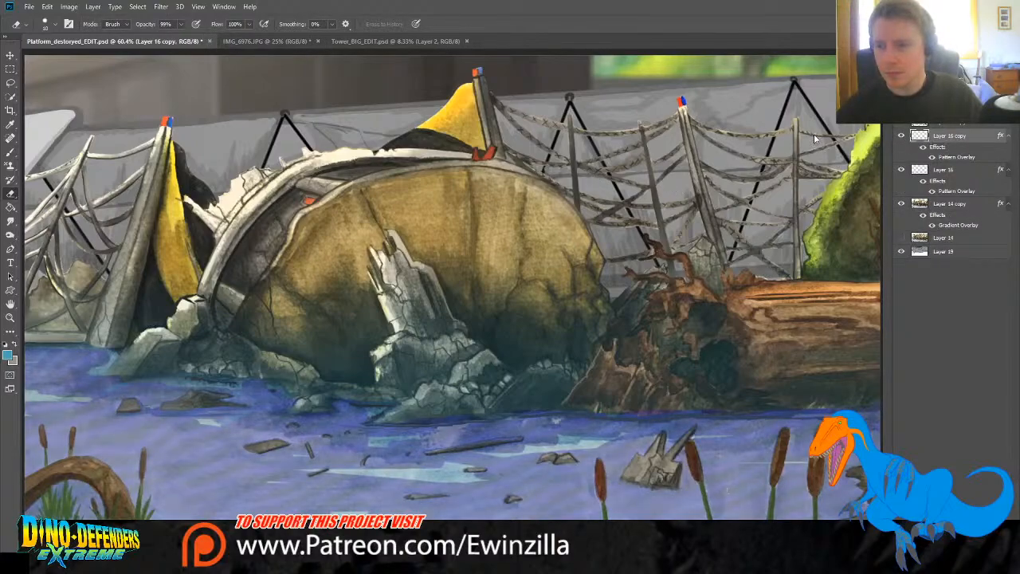
key(ctrl+j)
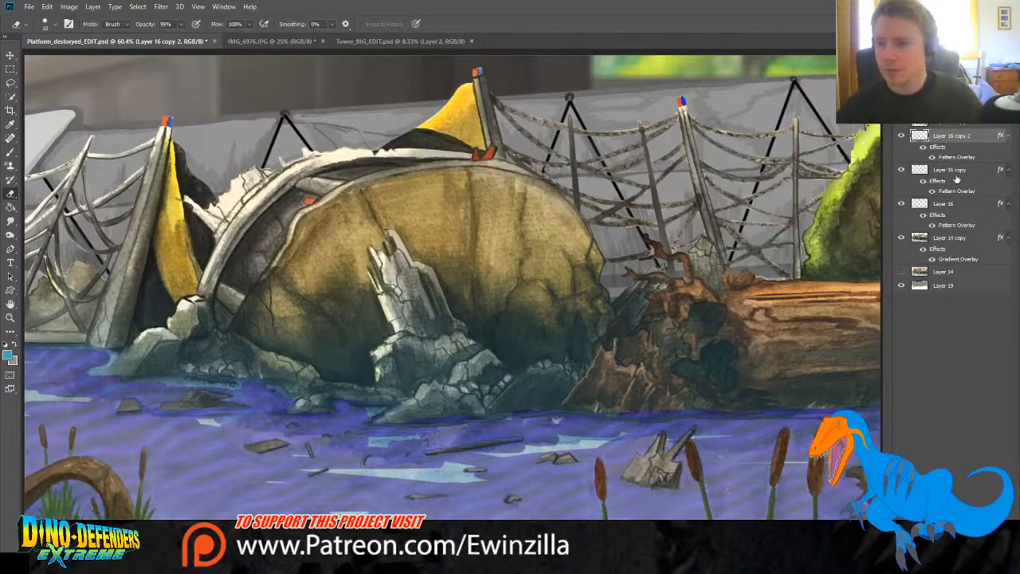
shift+click(953, 172)
shift+click(953, 205)
key(ctrl+e)
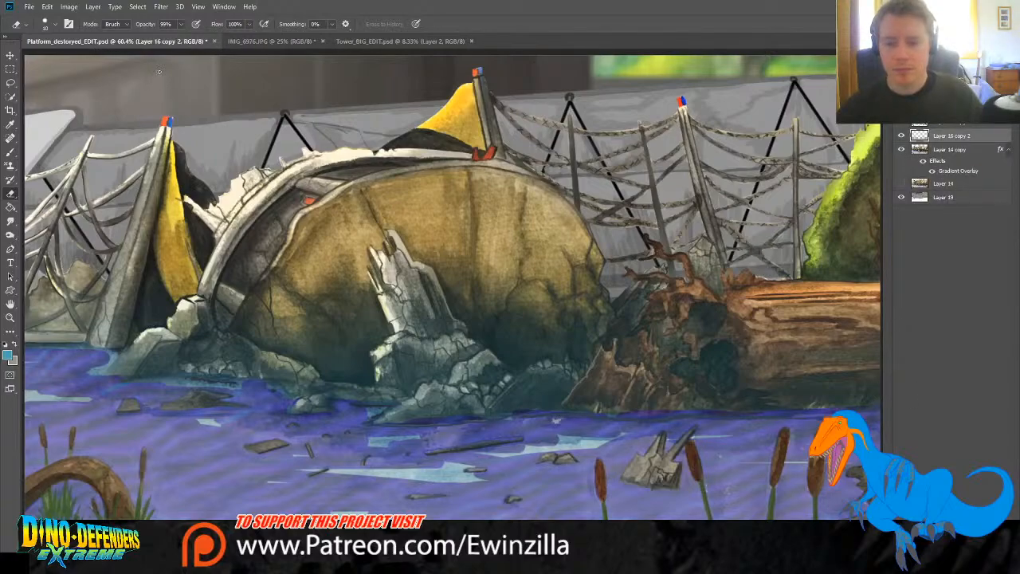
key(ctrl+z)
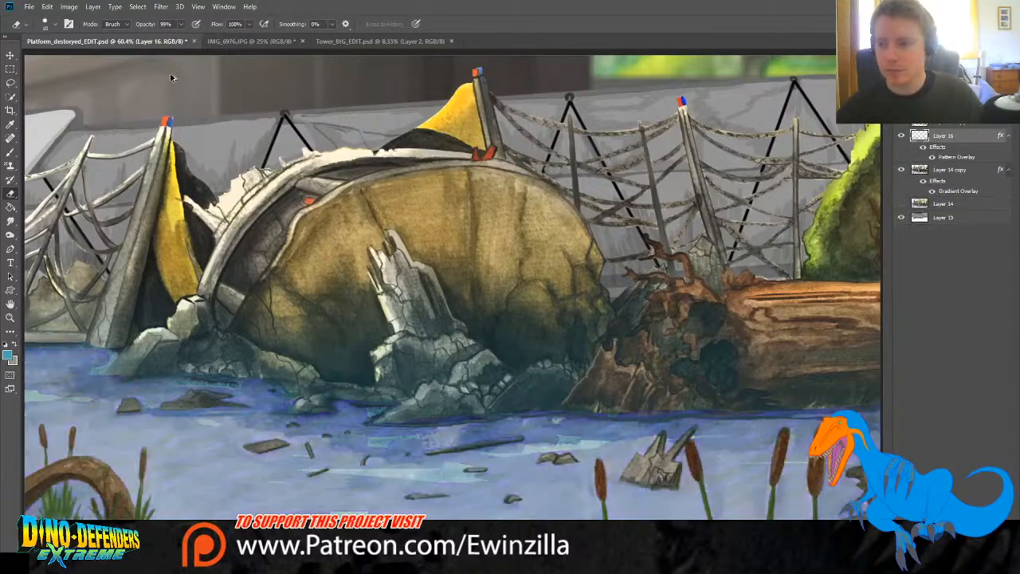
Step: Smudge the pale streaks in the river water on Layer 16 at 100% strength to blend them into the blue
click(10, 221)
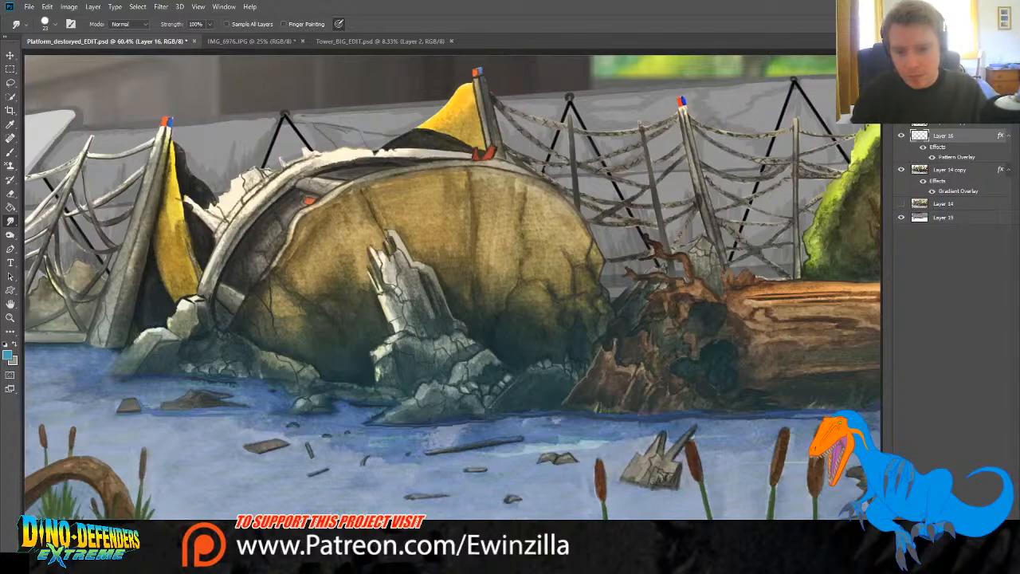
drag(487, 461, 657, 434)
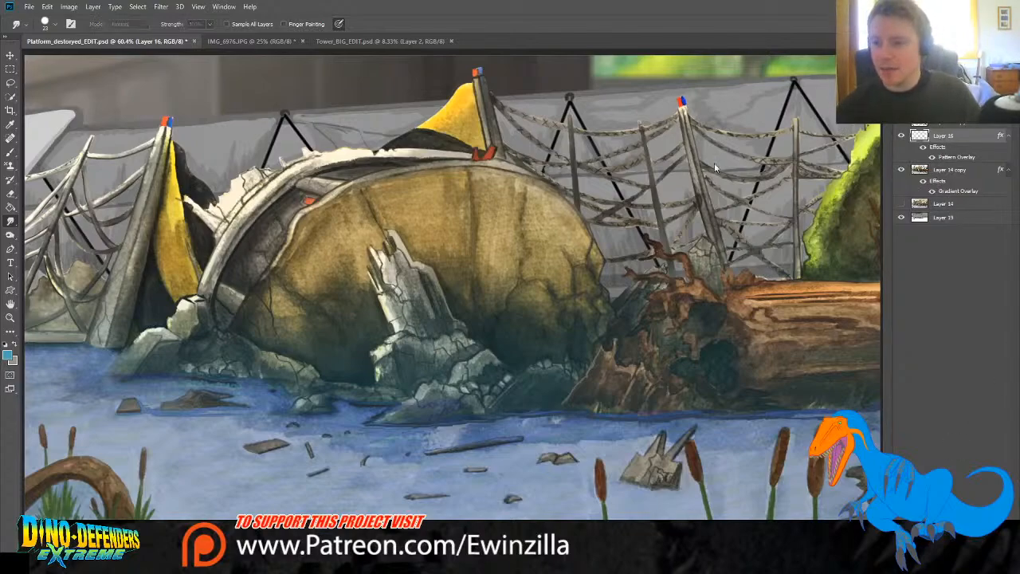
Step: Duplicate Layer 16 twice, raise the Eraser's opacity to 100%, and merge the three water layers into Layer 16 copy 2
key(ctrl+j)
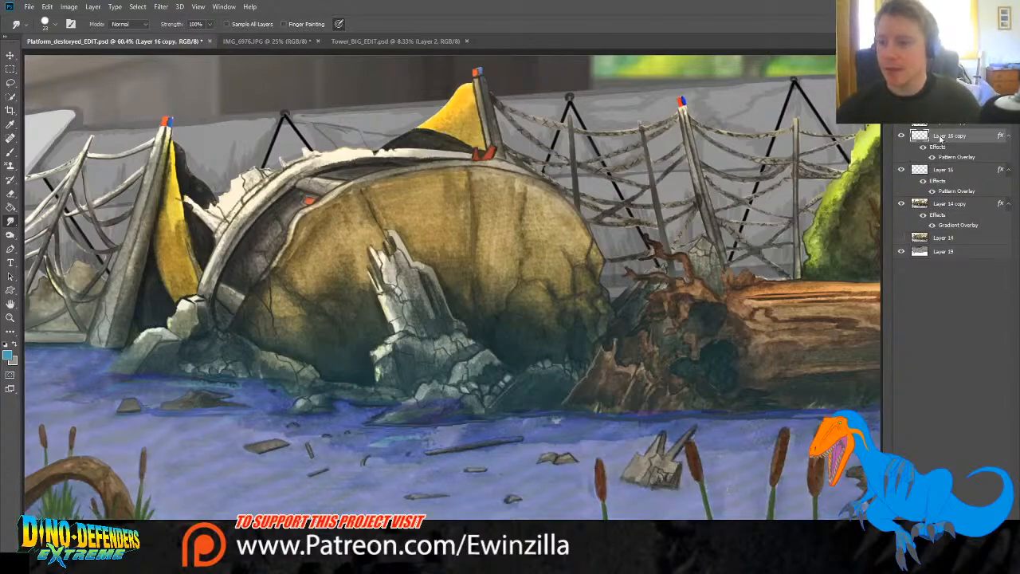
key(ctrl+j)
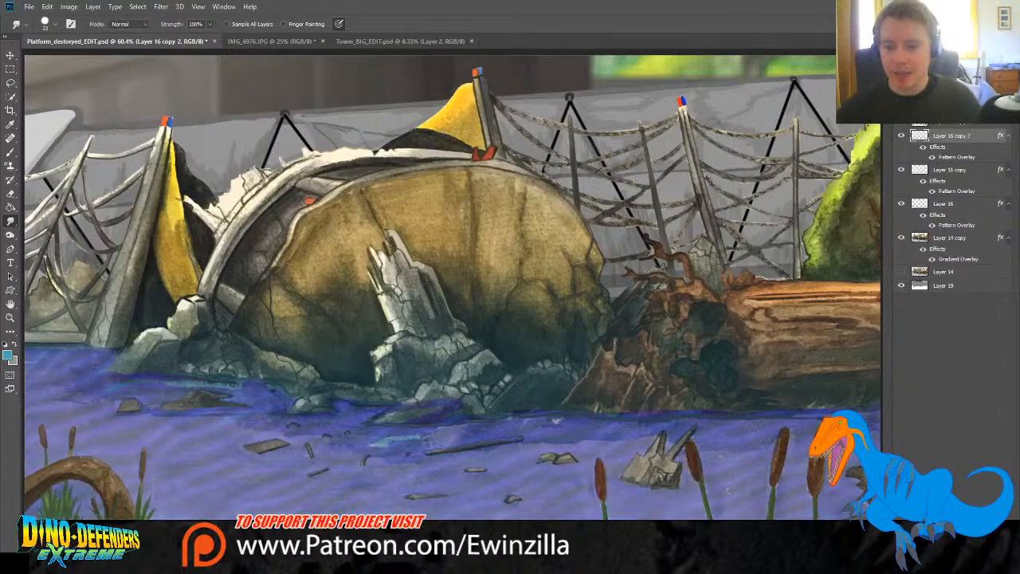
click(11, 193)
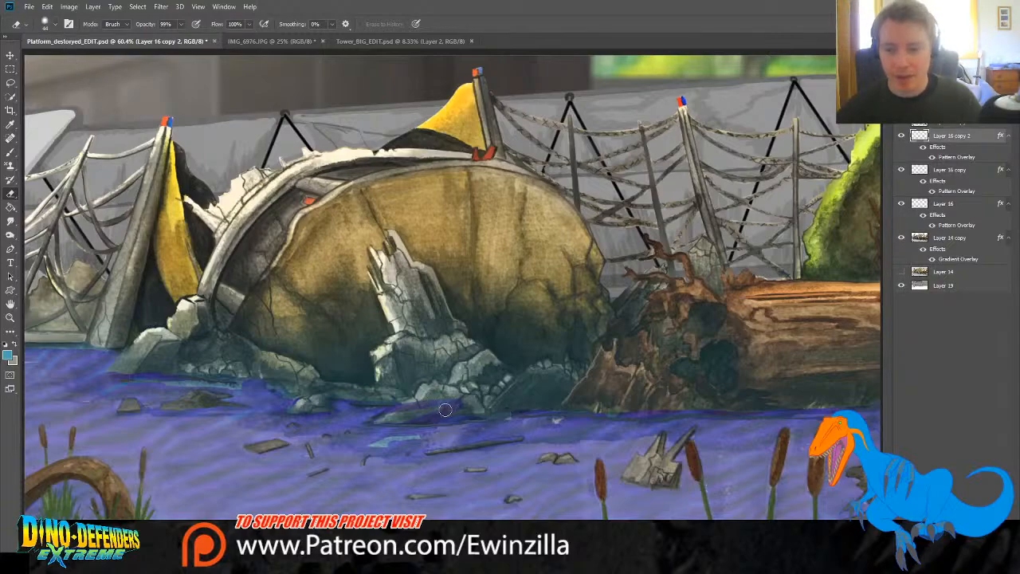
click(182, 24)
drag(184, 36, 222, 39)
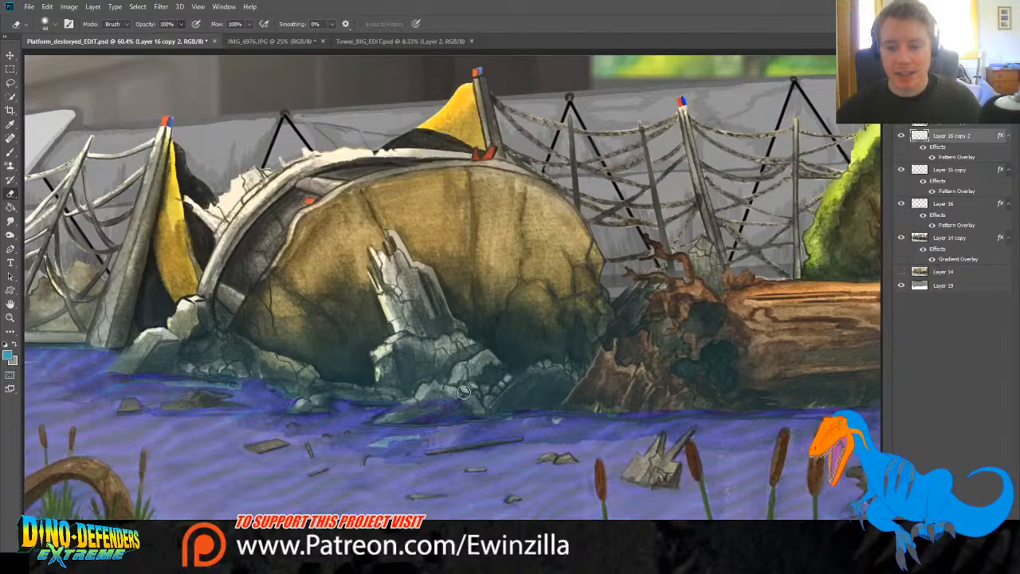
click(956, 170)
shift+click(948, 204)
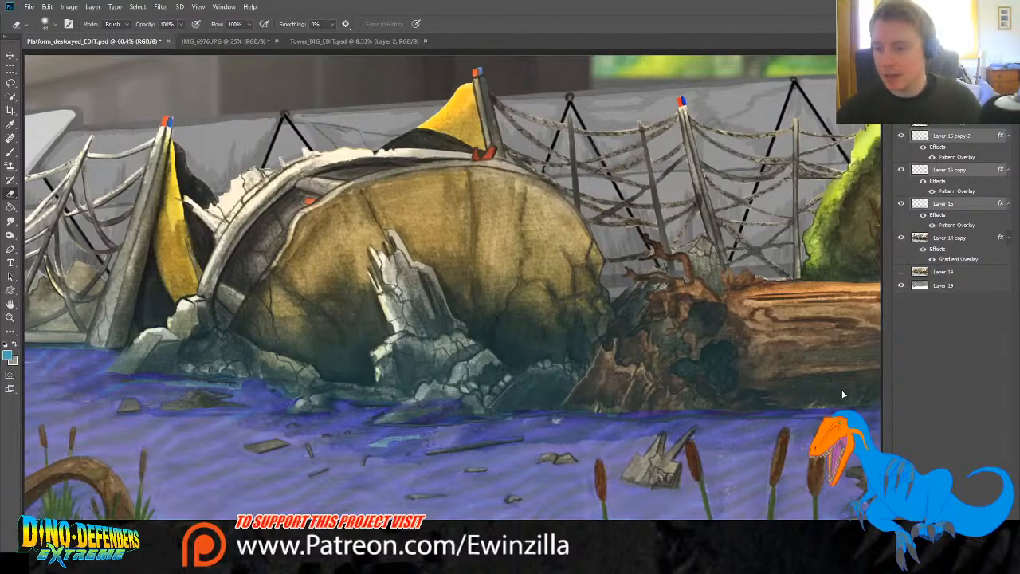
key(Delete)
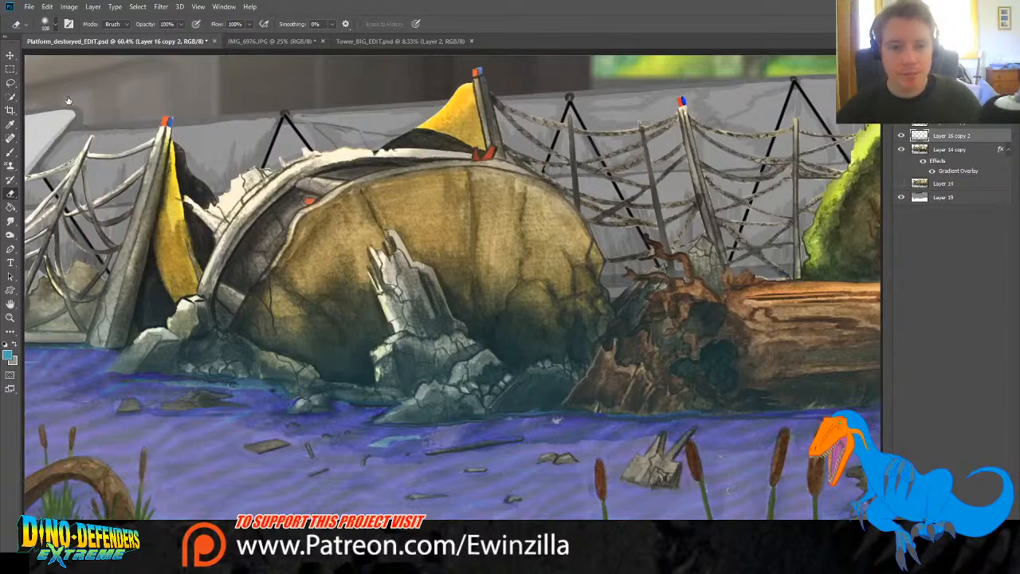
Step: Erase the water wash around the shoreline rocks at 100% opacity and smudge away the pale streak below the central rubble
mouse_move(124, 359)
mouse_down()
mouse_move(130, 370)
mouse_move(169, 367)
mouse_move(99, 365)
mouse_move(239, 376)
mouse_move(279, 395)
mouse_up()
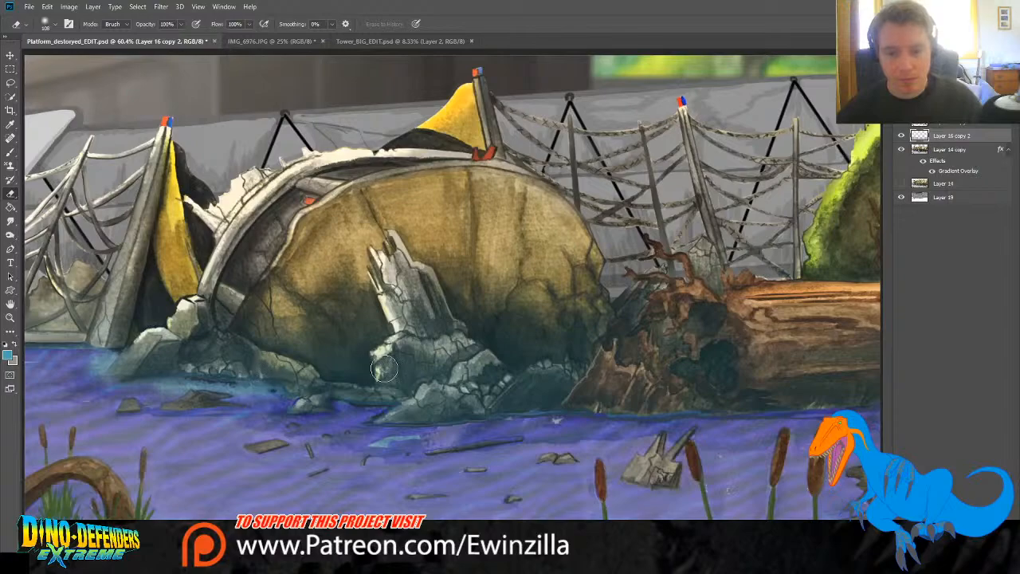
mouse_move(383, 368)
mouse_down()
mouse_move(288, 401)
mouse_move(305, 409)
mouse_move(411, 396)
mouse_up()
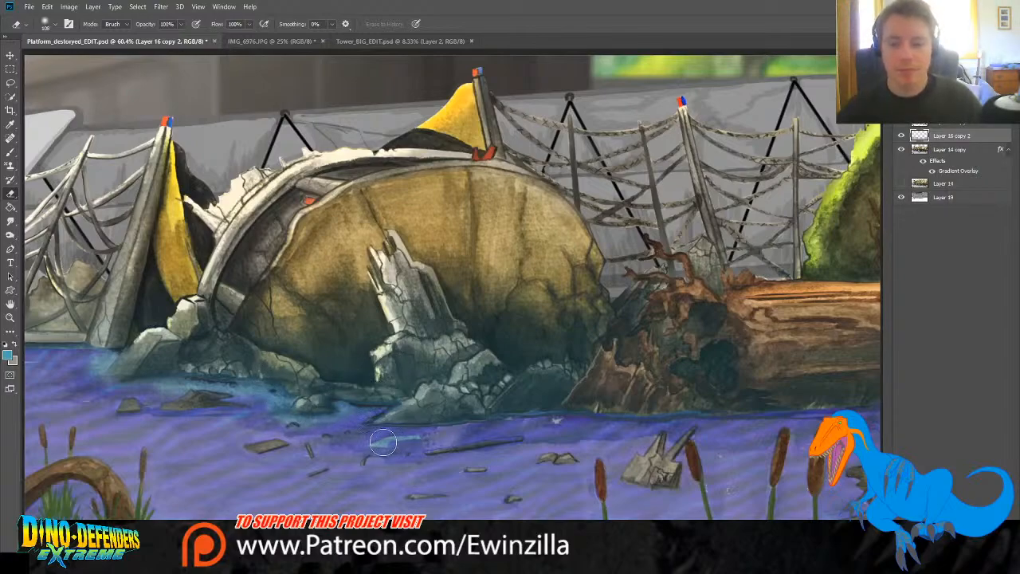
click(11, 221)
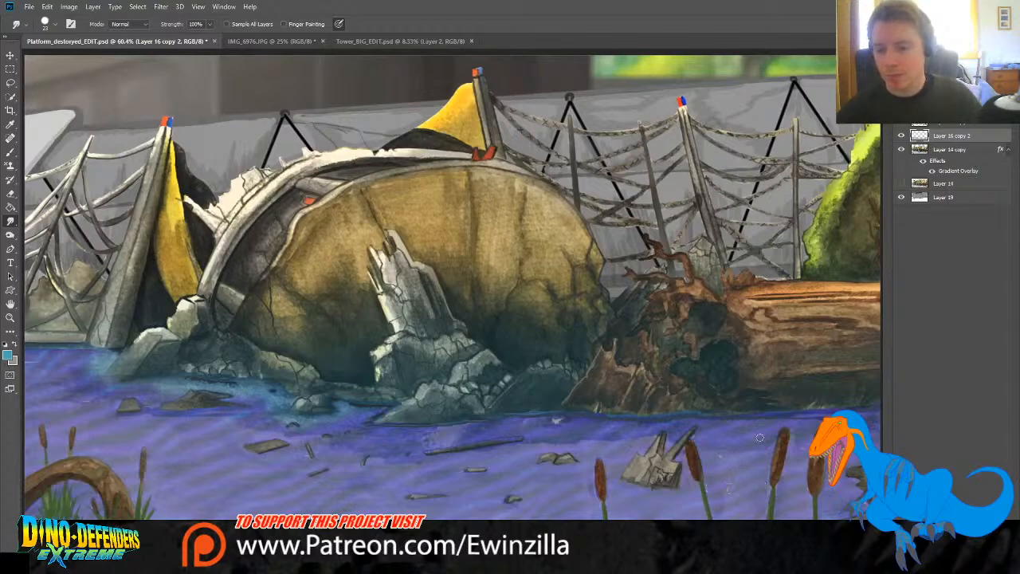
click(958, 125)
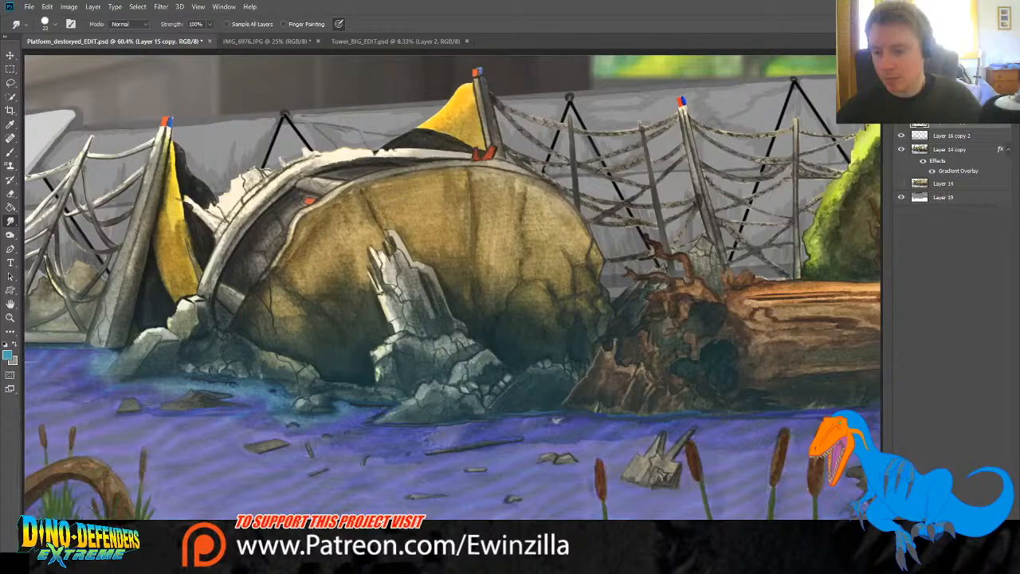
key(o)
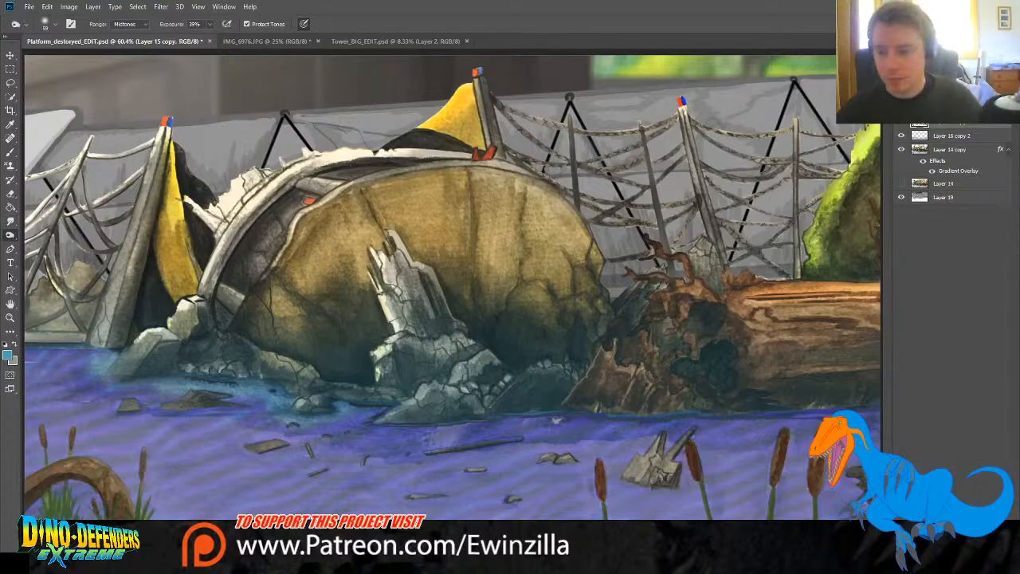
click(949, 319)
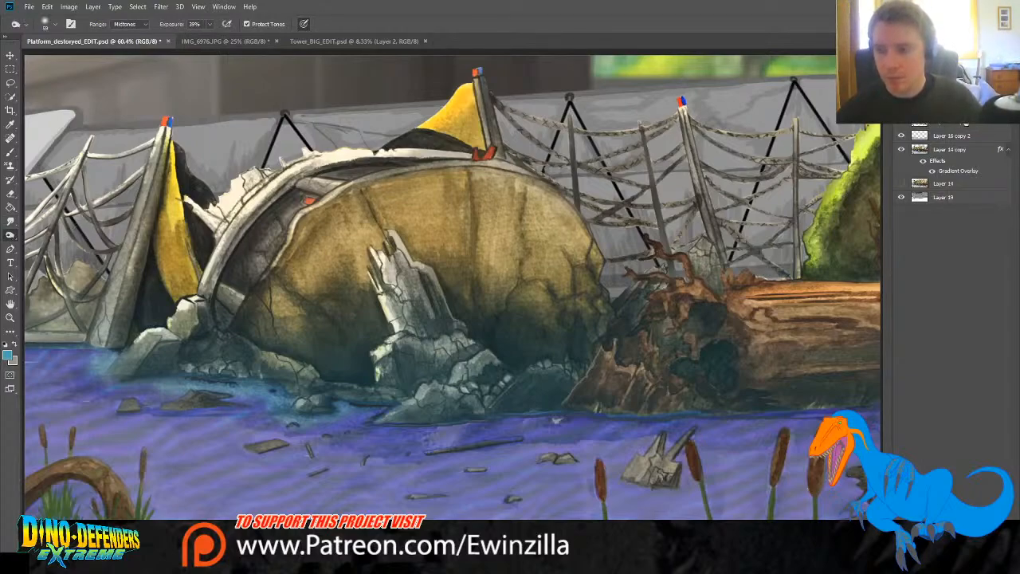
click(966, 125)
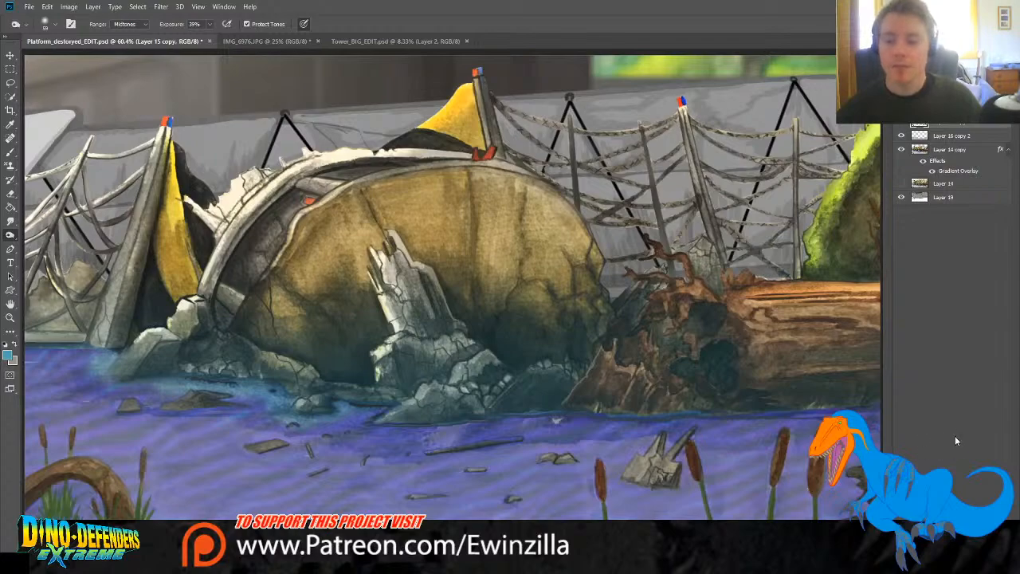
Step: Shift the colour of Layer 16 copy 2 to a lighter, cyan-leaning blue and soften the striped texture on the water
click(954, 137)
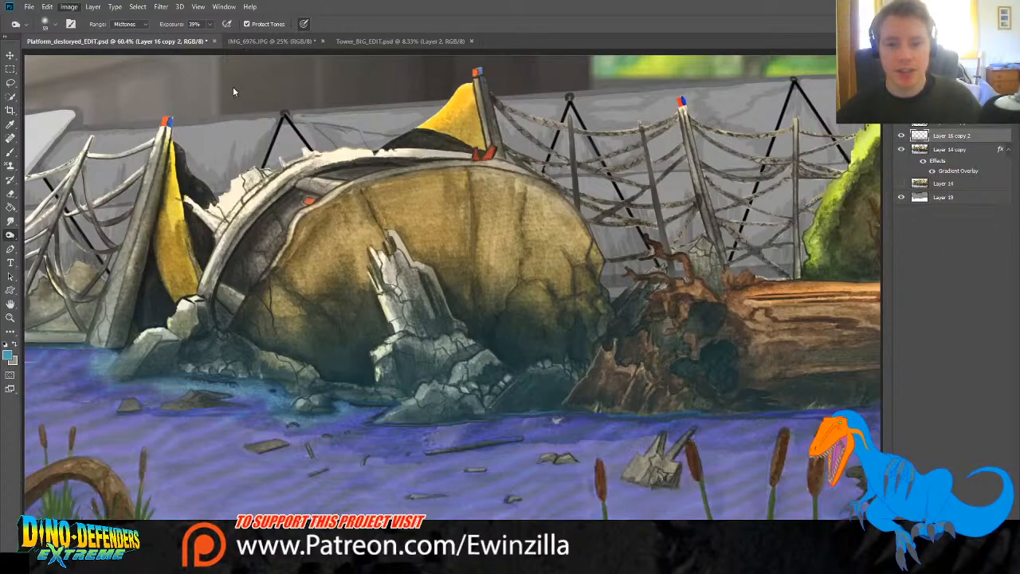
key(i)
mouse_move(773, 168)
mouse_down()
mouse_move(815, 166)
mouse_move(784, 166)
mouse_up()
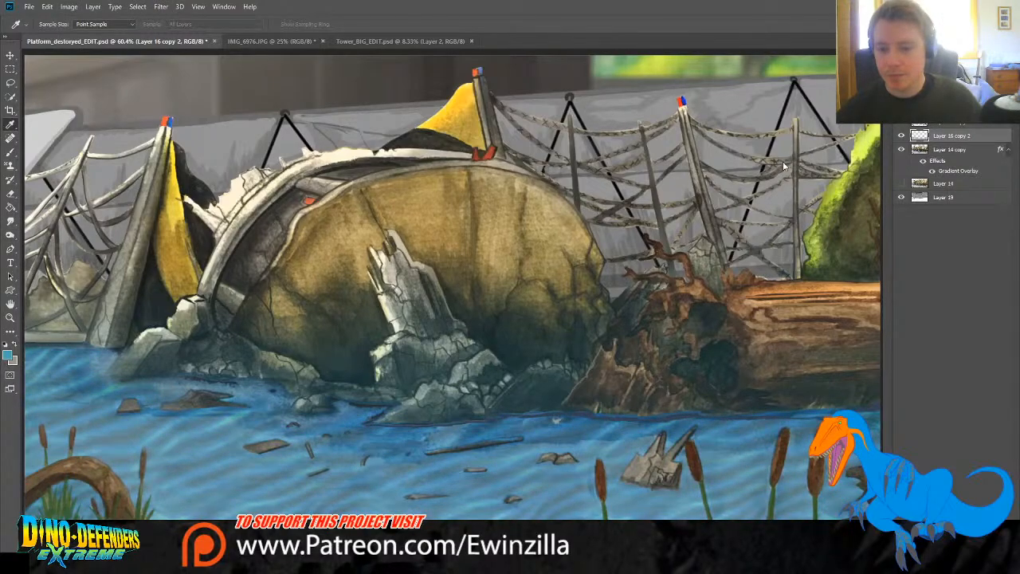
drag(814, 214, 827, 212)
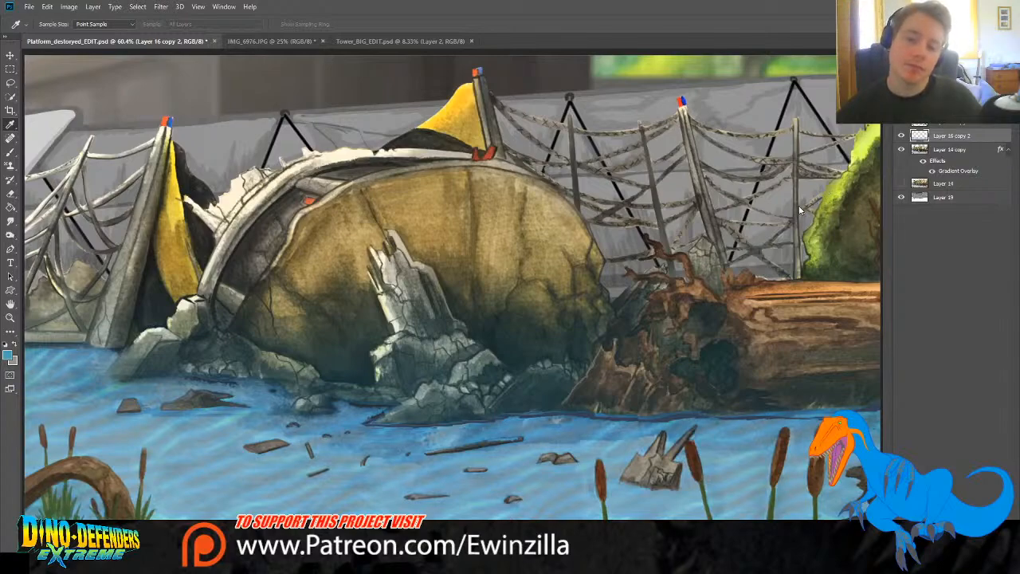
key(o)
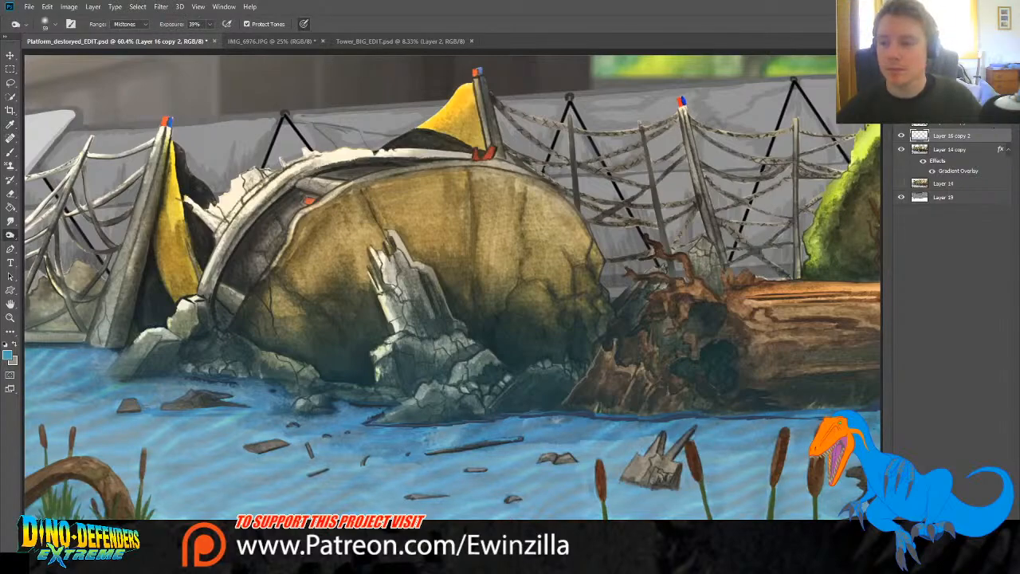
key(ctrl+z)
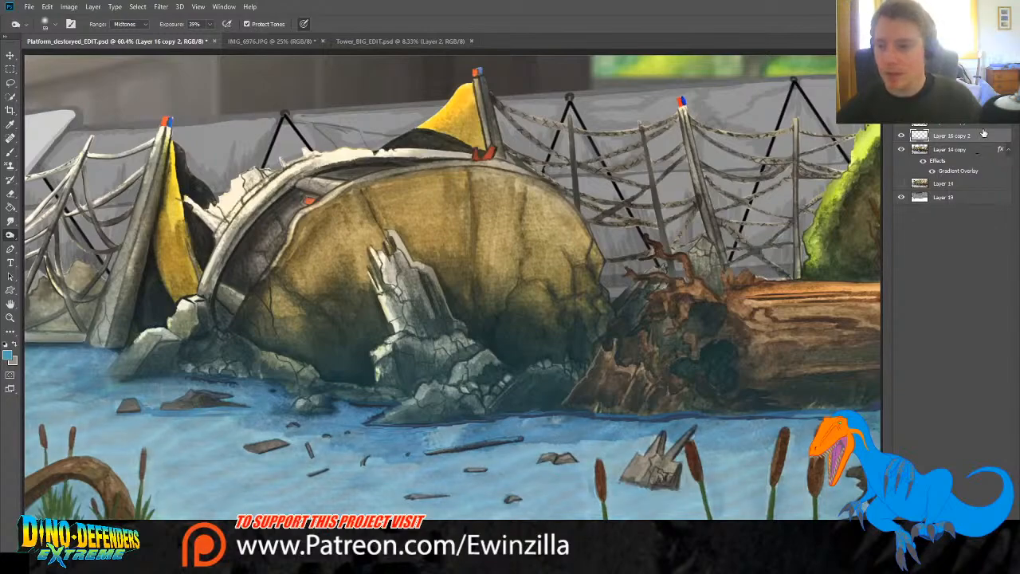
Step: Dodge the highlights along the head and stem of the cattail beside the broken stump on Layer 15 copy at 100% exposure
click(934, 124)
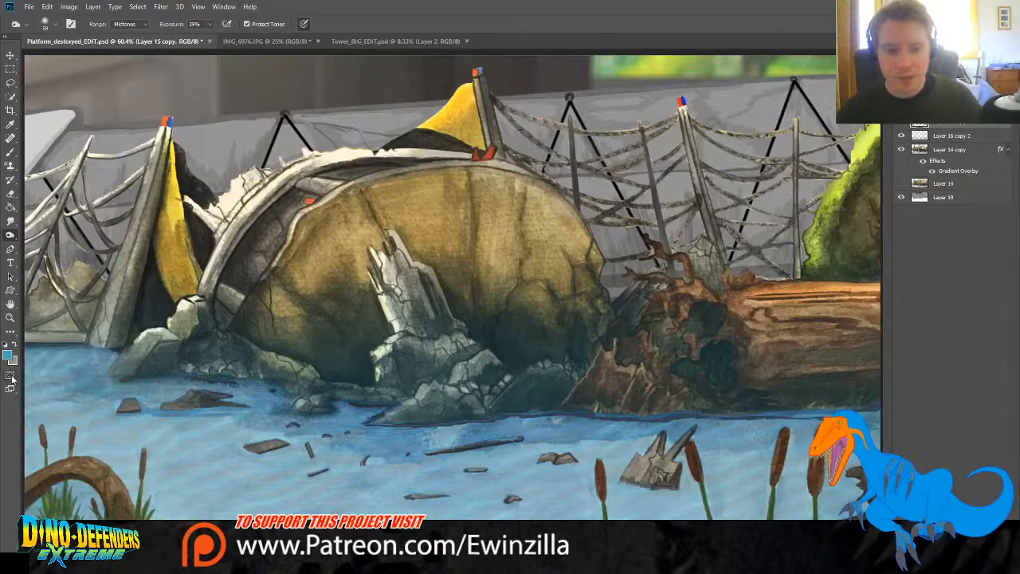
click(10, 317)
alt+click(732, 509)
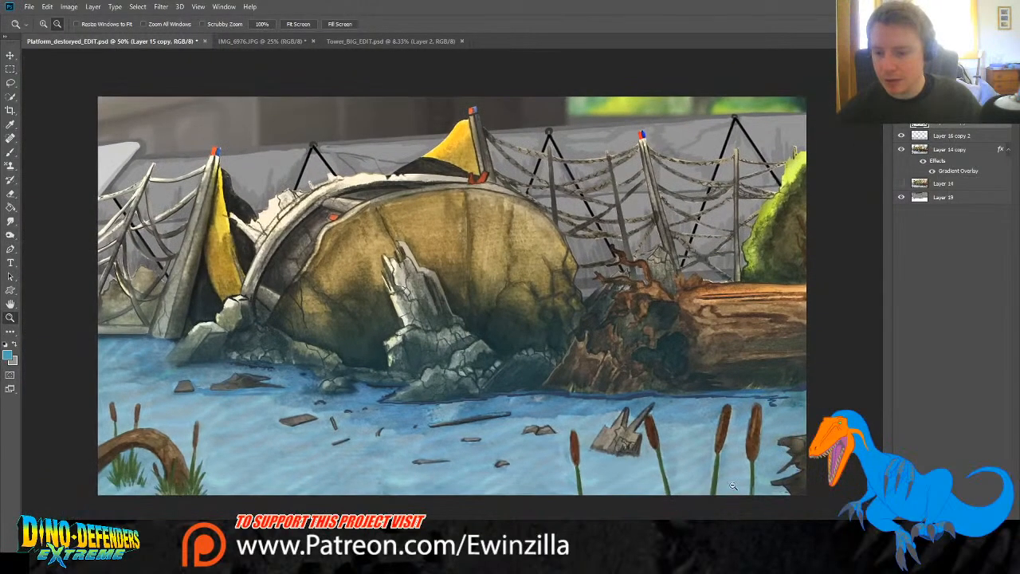
click(43, 23)
click(691, 391)
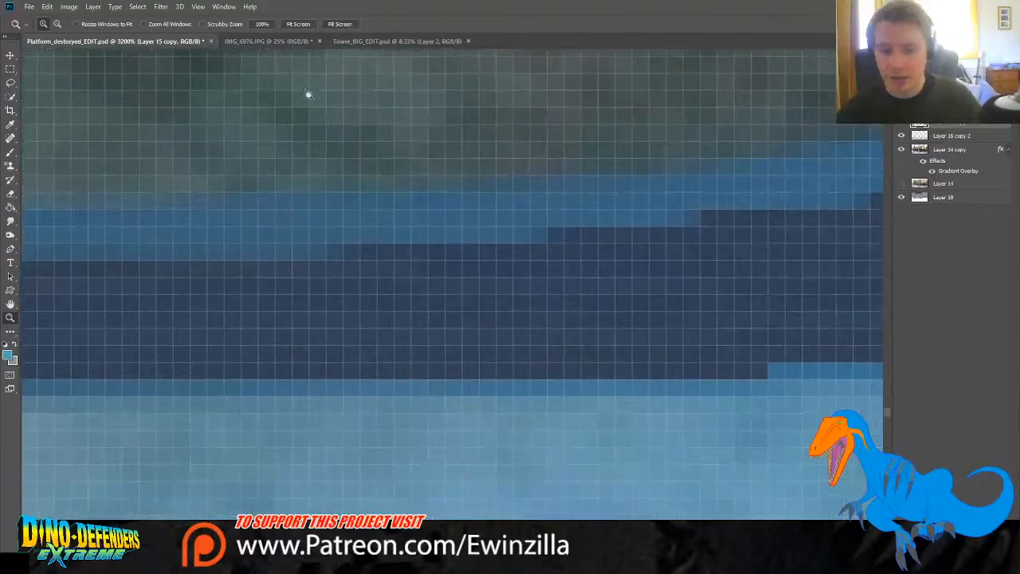
click(298, 24)
mouse_move(571, 399)
mouse_down()
mouse_move(805, 479)
mouse_move(823, 495)
mouse_up()
click(11, 235)
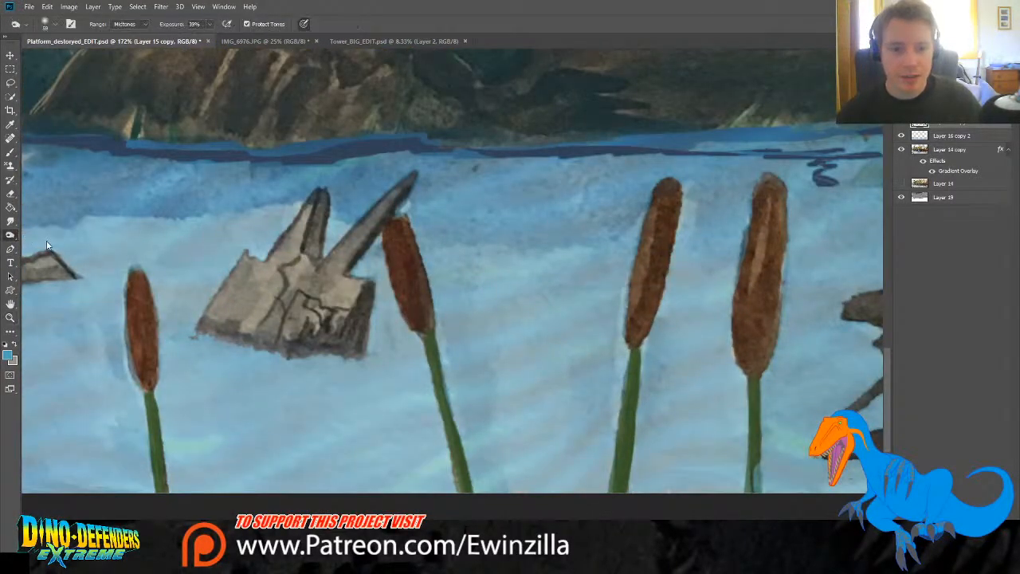
key(shift+o)
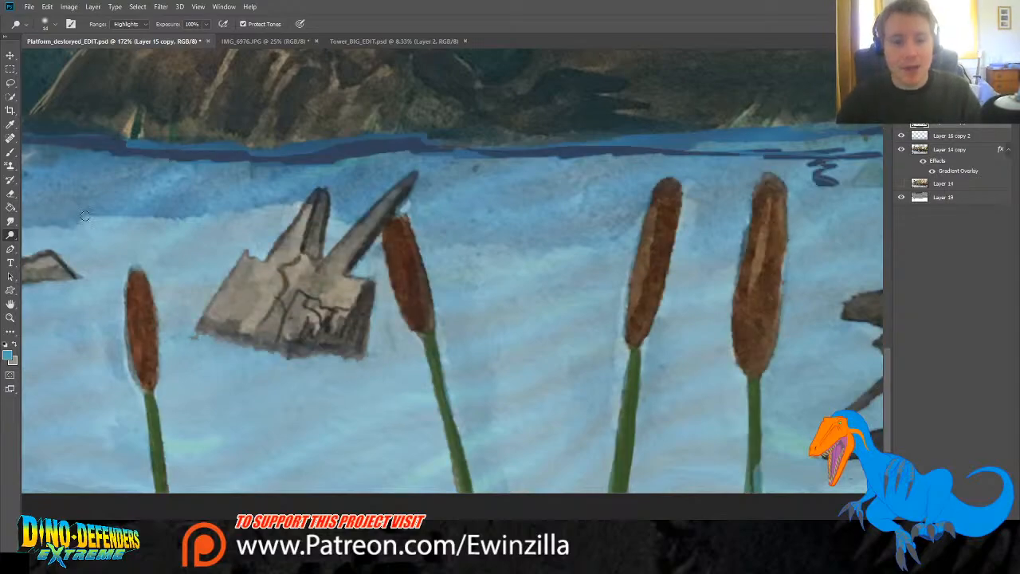
mouse_move(125, 297)
mouse_down()
mouse_move(145, 395)
mouse_move(127, 297)
mouse_move(144, 377)
mouse_move(147, 486)
mouse_up()
drag(149, 390, 147, 484)
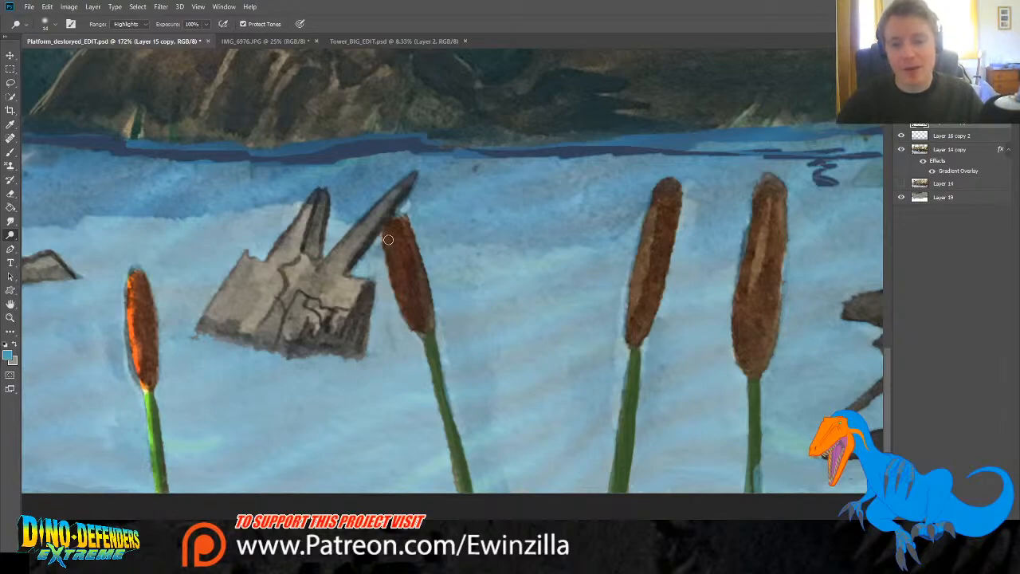
Step: Dodge the highlights along the head and stem of the cattail touching the stump's long splinter
drag(399, 302, 402, 316)
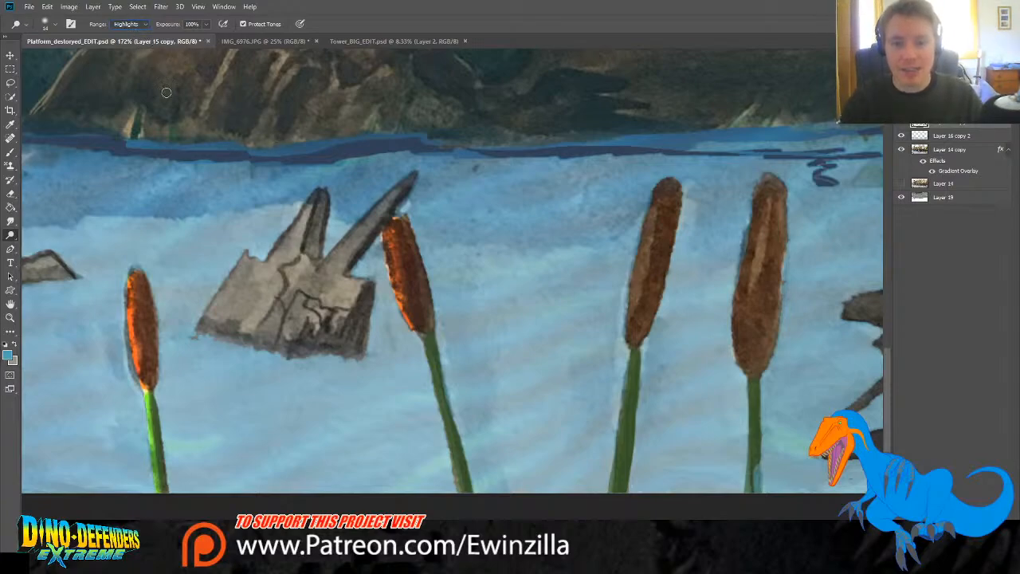
drag(426, 342, 463, 497)
drag(437, 374, 460, 488)
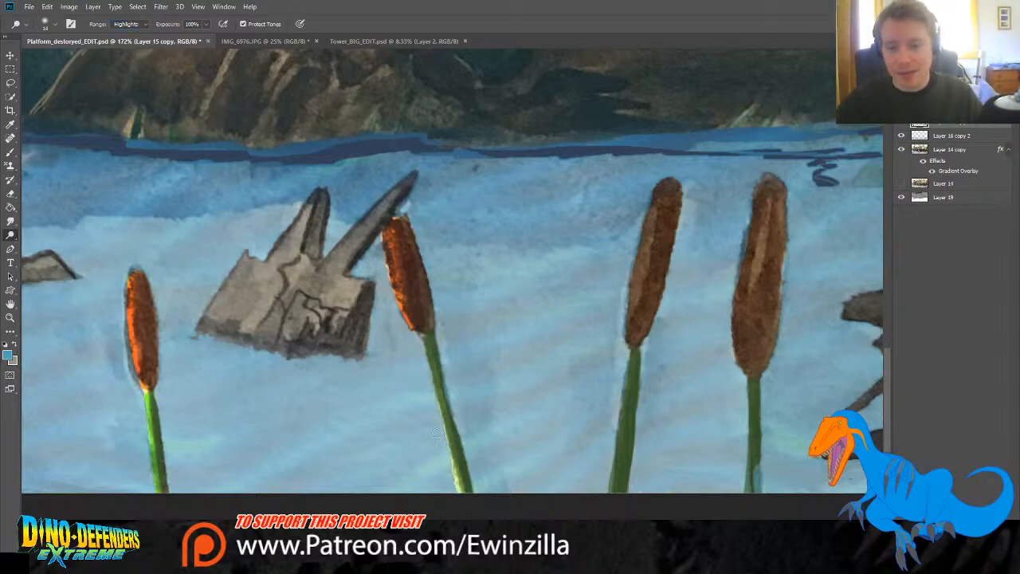
mouse_move(427, 337)
mouse_down()
mouse_move(451, 462)
mouse_move(436, 395)
mouse_up()
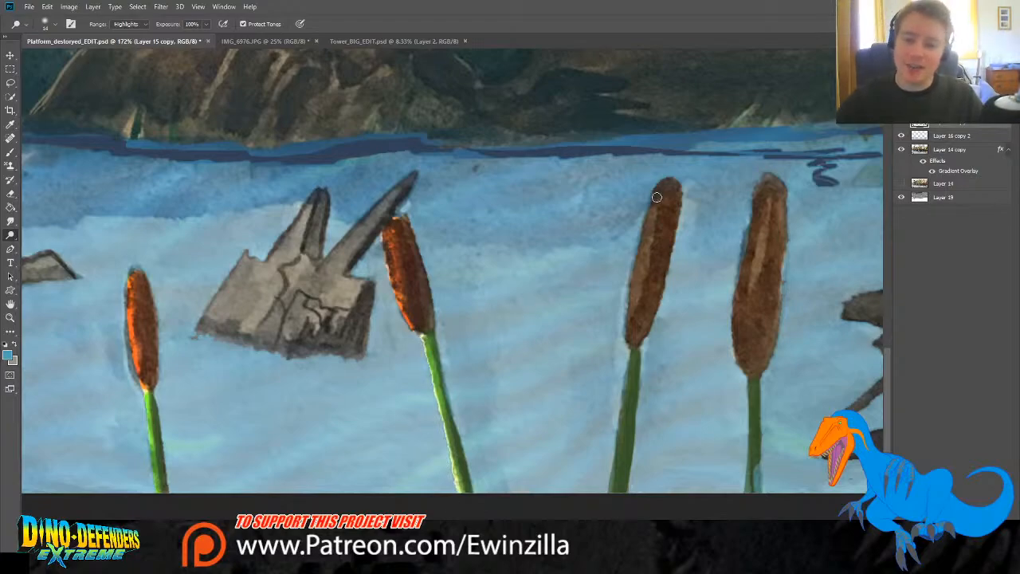
Step: Dodge the highlights on the heads and stems of the two tall cattails right of the broken stump, undoing the overly bright last strokes
mouse_move(654, 212)
mouse_down()
mouse_move(628, 325)
mouse_move(636, 271)
mouse_up()
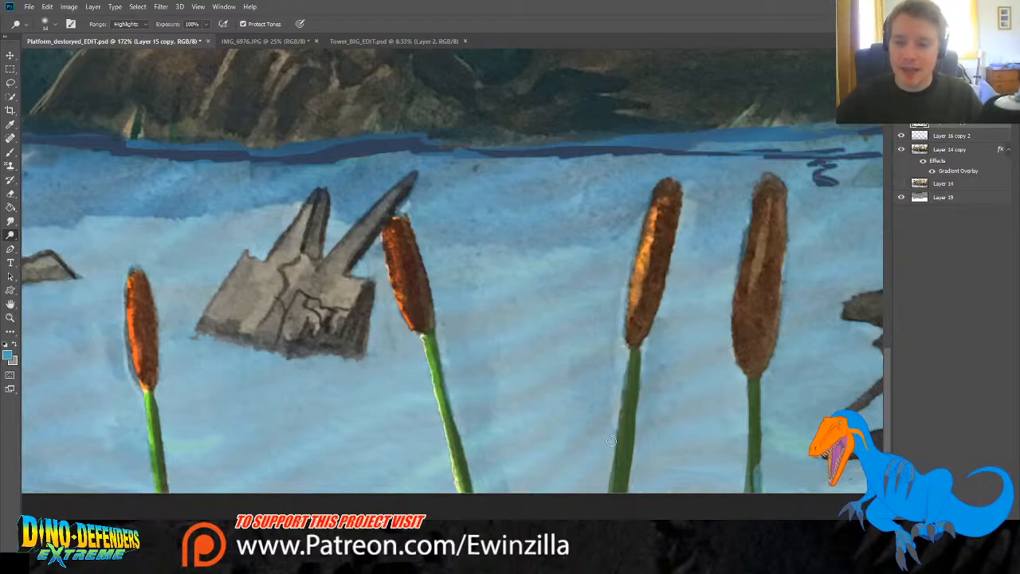
mouse_move(628, 353)
mouse_down()
mouse_move(605, 516)
mouse_move(611, 493)
mouse_up()
mouse_move(749, 387)
mouse_down()
mouse_move(754, 466)
mouse_move(754, 389)
mouse_move(755, 491)
mouse_up()
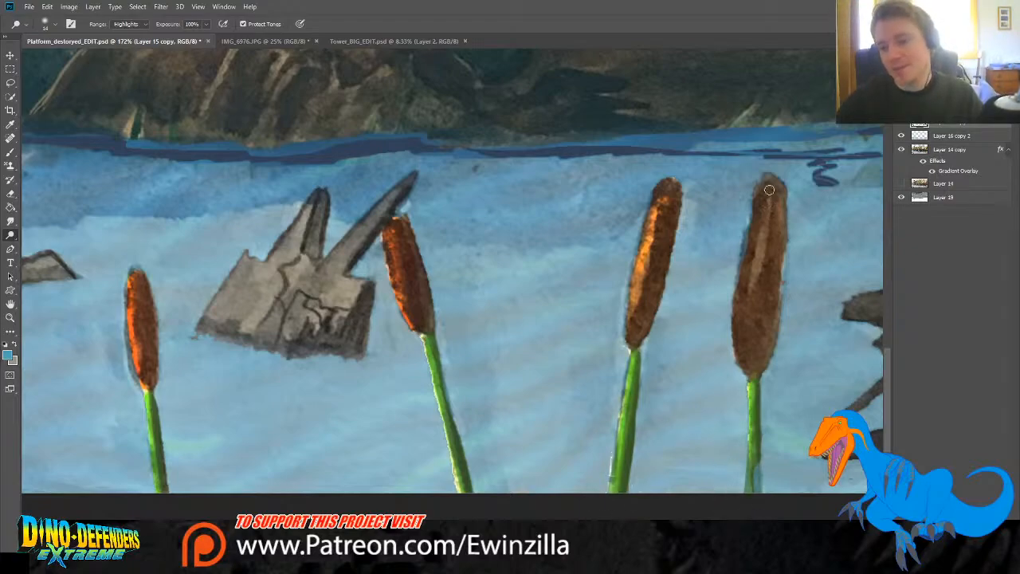
mouse_move(771, 183)
mouse_down()
mouse_move(737, 354)
mouse_move(743, 294)
mouse_move(786, 184)
mouse_move(748, 259)
mouse_up()
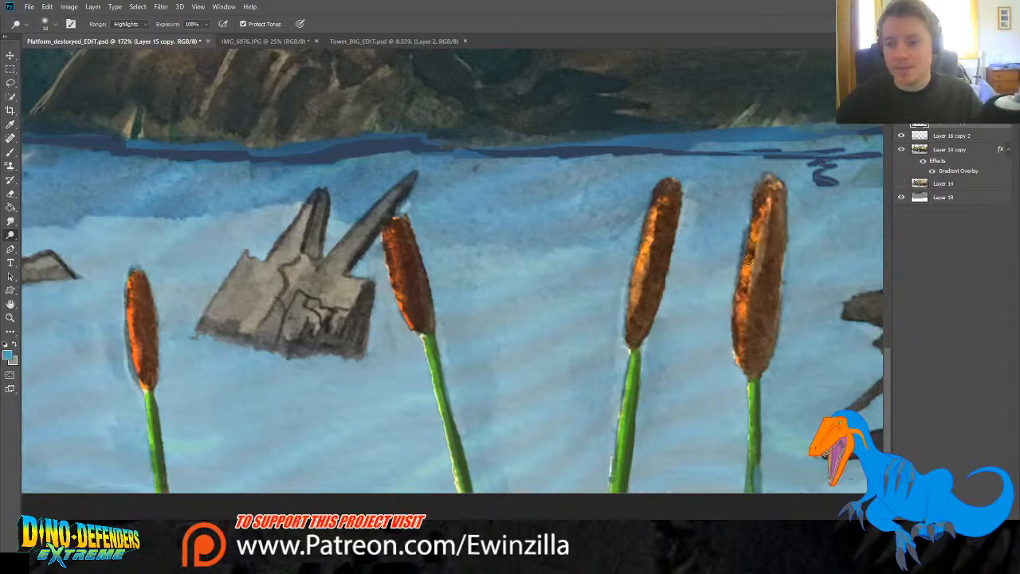
key(ctrl+alt+z)
key(ctrl+alt+z)
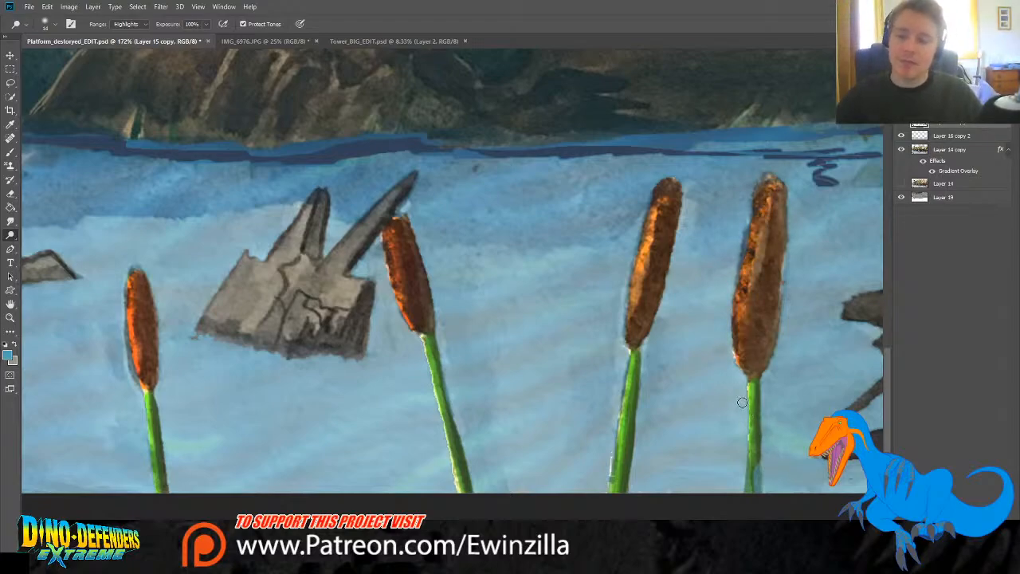
Step: Smudge the head of the rightmost cattail with a smaller brush at 100% strength to clean its outline and smooth its highlight
click(10, 221)
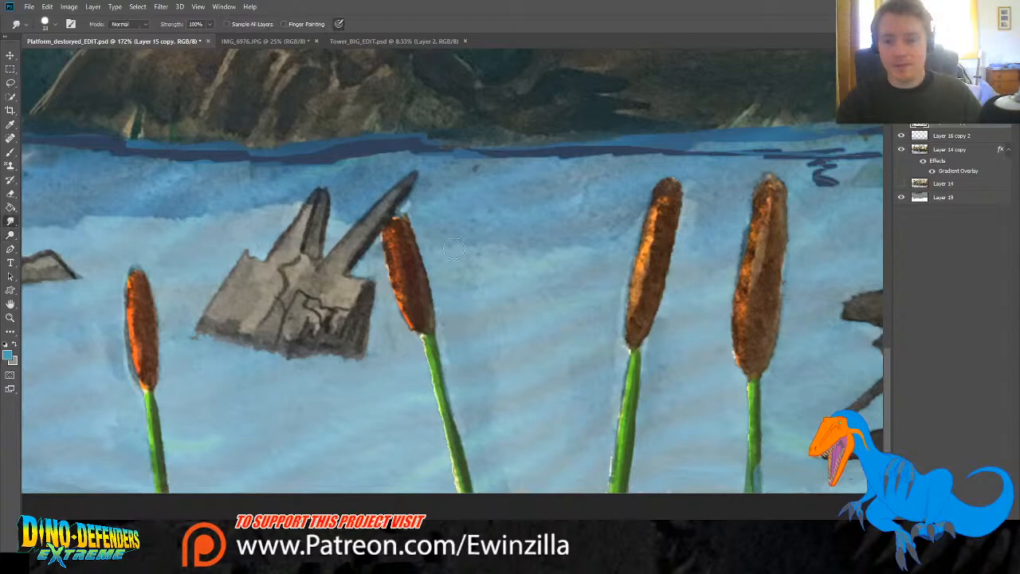
mouse_move(746, 269)
mouse_down()
mouse_move(759, 197)
mouse_move(750, 255)
mouse_up()
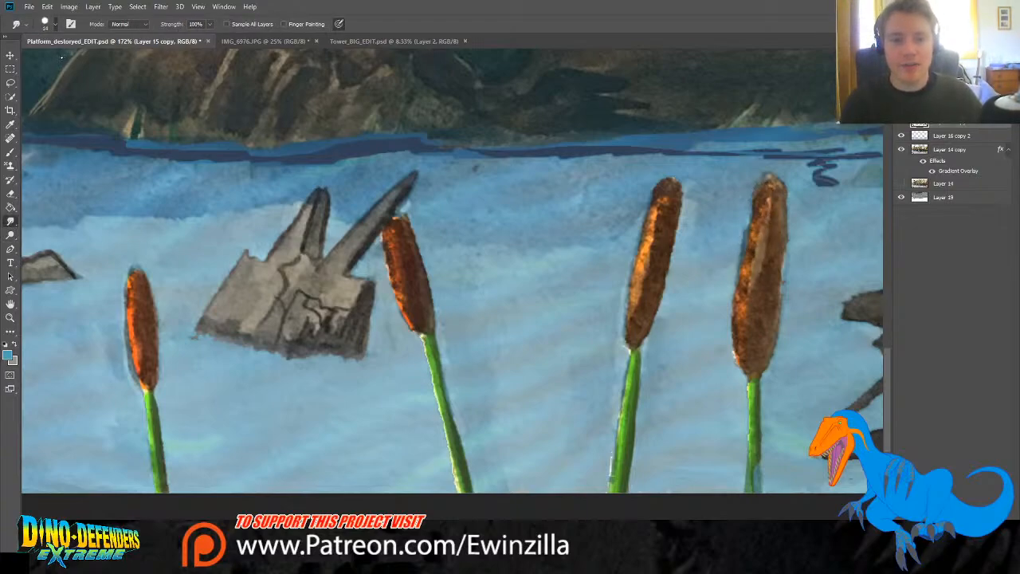
drag(61, 57, 58, 57)
drag(744, 275, 766, 187)
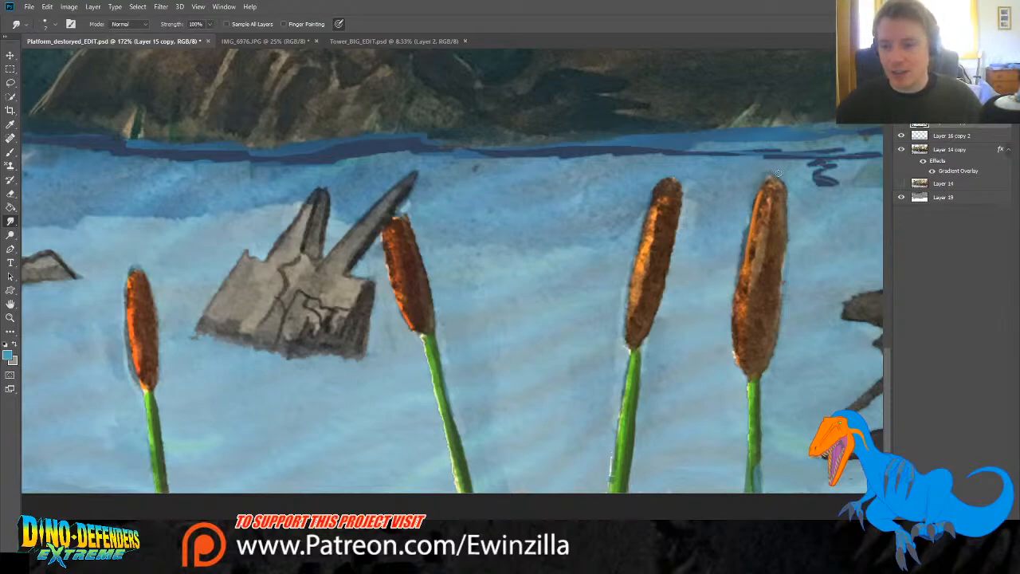
drag(785, 239, 773, 348)
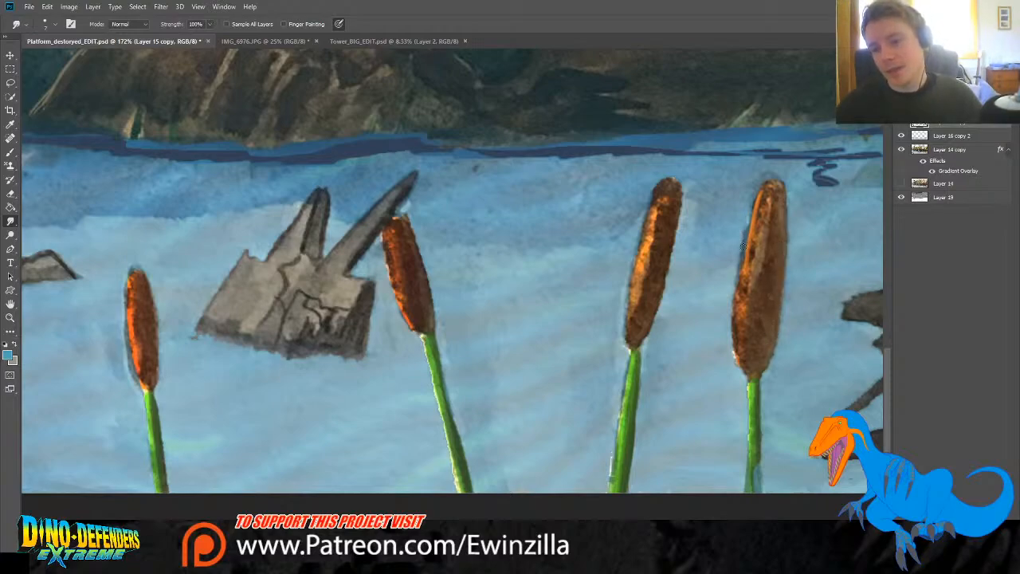
drag(740, 284, 734, 352)
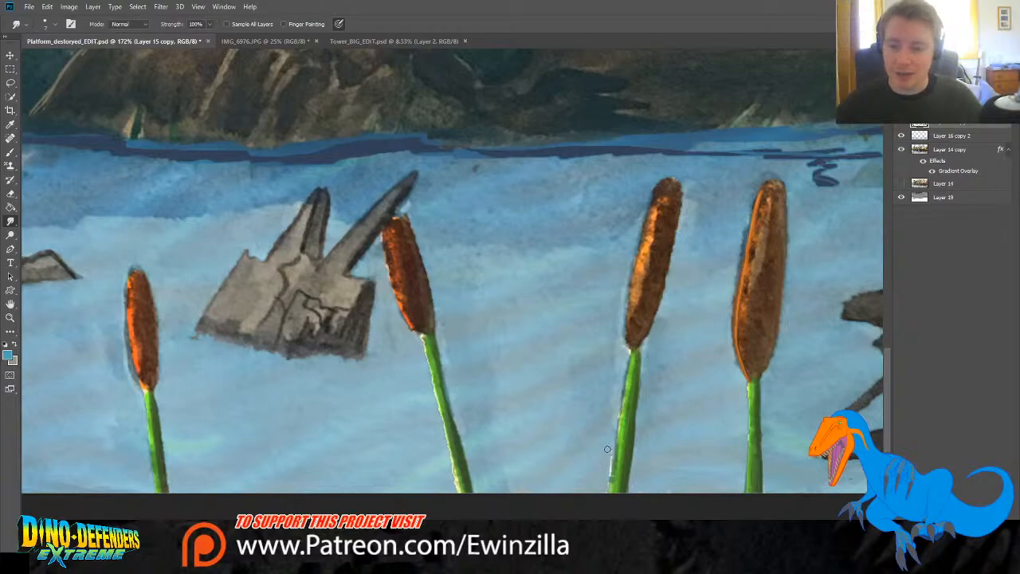
Step: Smudge both edges of the green stem of the second cattail from the right to straighten and clean its outline
mouse_move(607, 449)
mouse_down()
mouse_move(604, 515)
mouse_move(610, 498)
mouse_up()
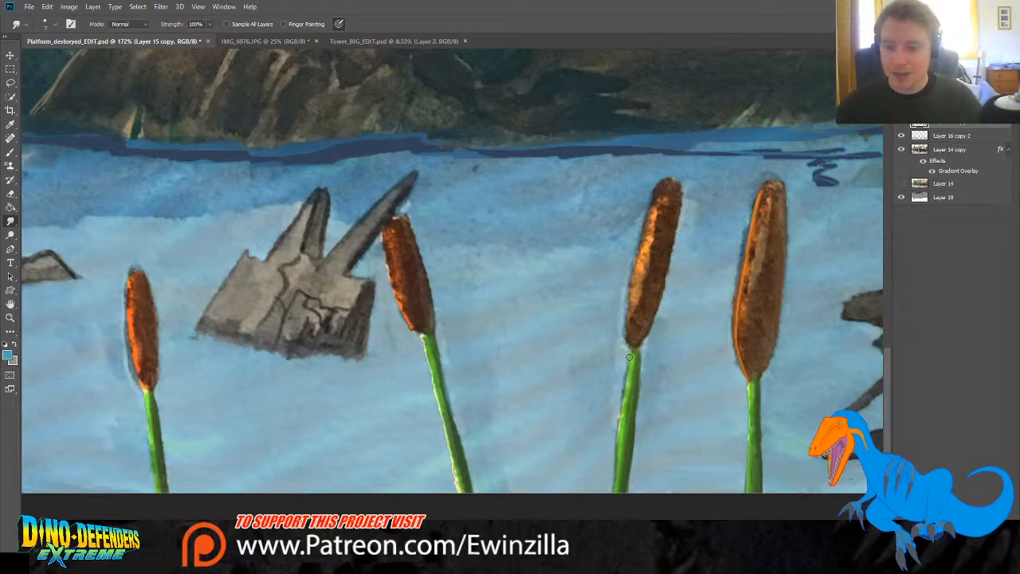
drag(621, 415, 616, 457)
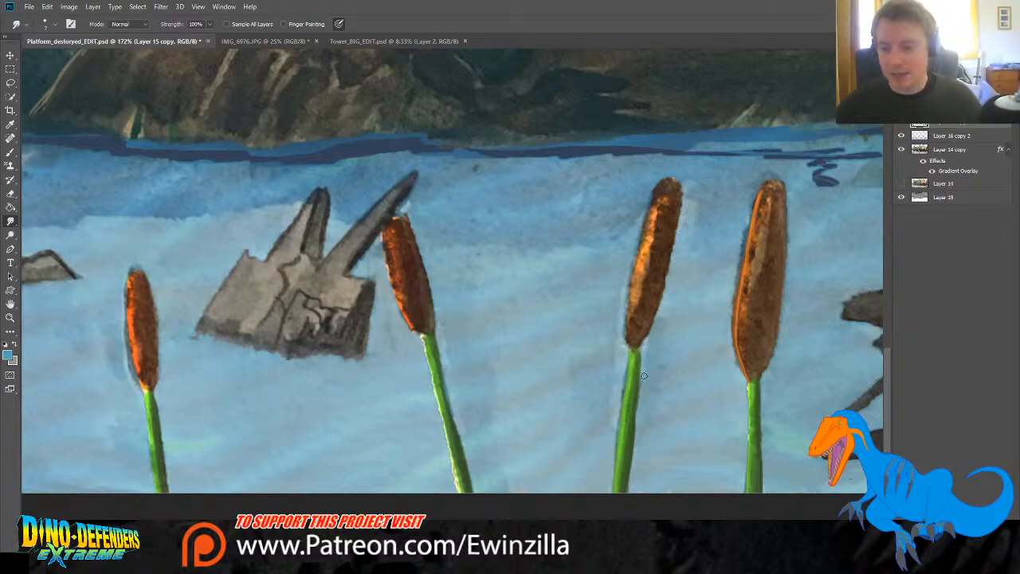
drag(644, 375, 631, 429)
drag(643, 380, 632, 479)
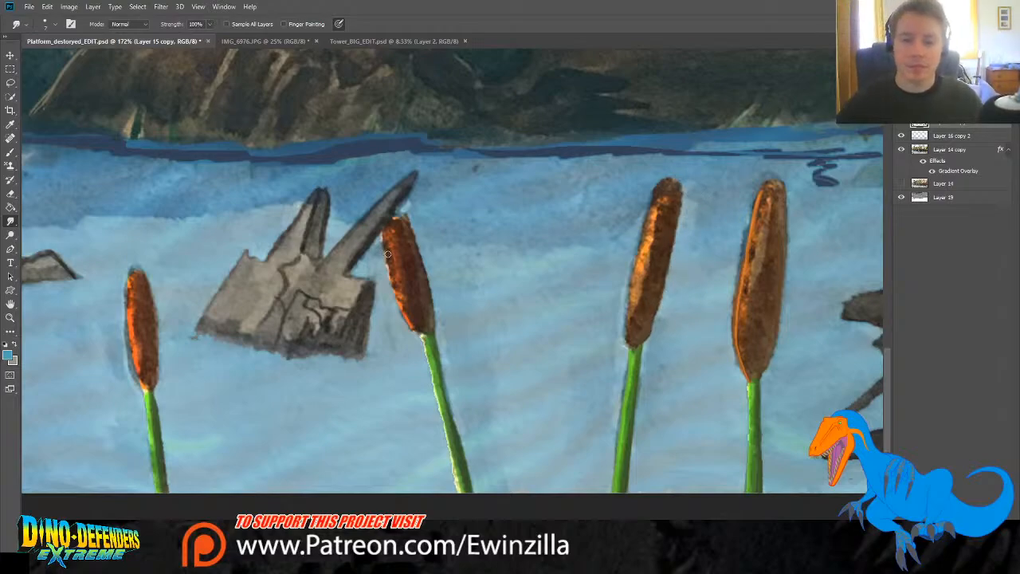
Step: Smudge the highlights and edges of the two cattails flanking the stump, and pull a thin curved leaf from the base of the one touching the splinter
drag(401, 302, 385, 232)
mouse_move(395, 279)
mouse_down()
mouse_move(386, 238)
mouse_move(400, 221)
mouse_up()
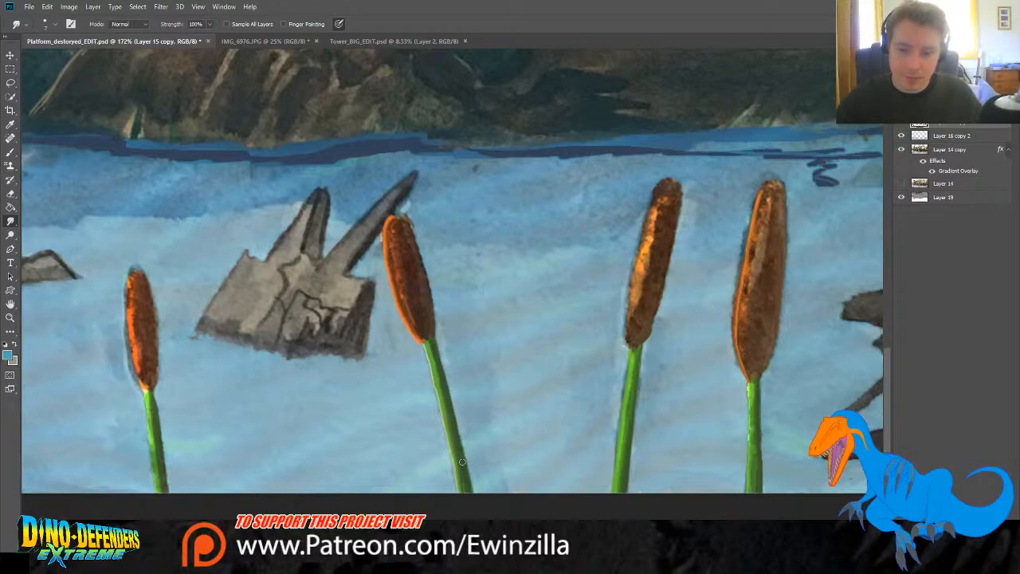
drag(468, 474, 491, 400)
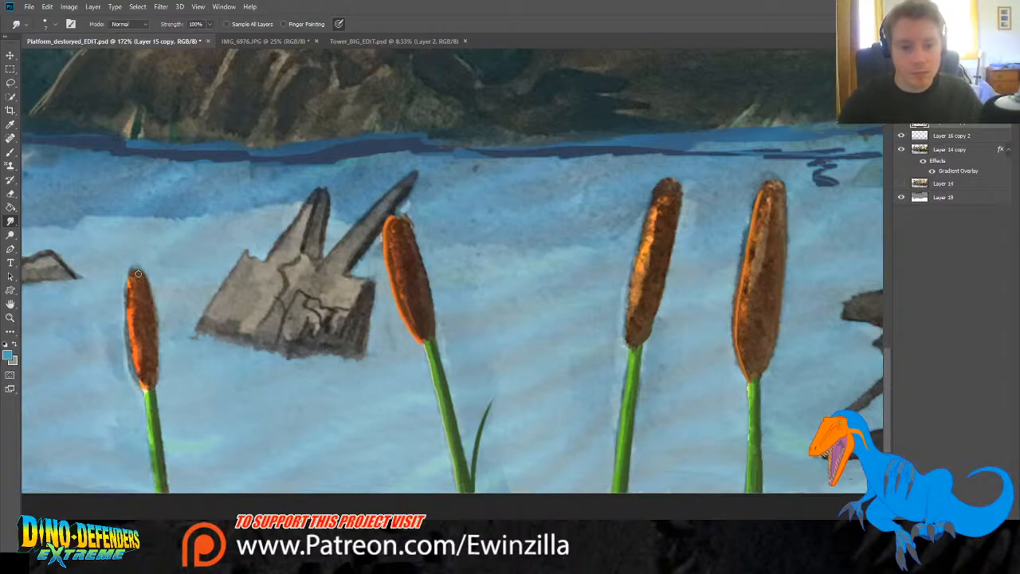
drag(132, 277, 126, 272)
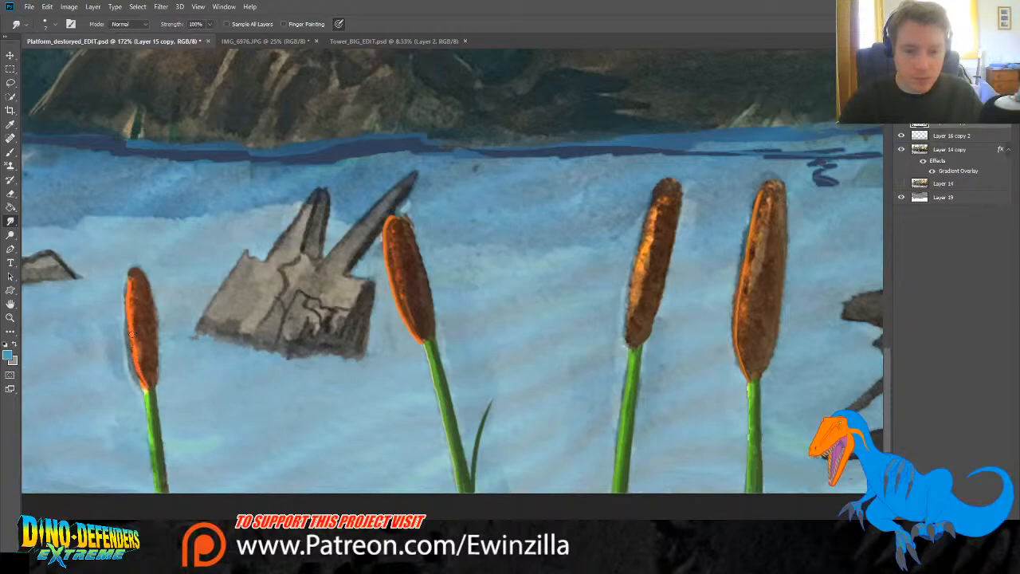
drag(131, 341, 146, 385)
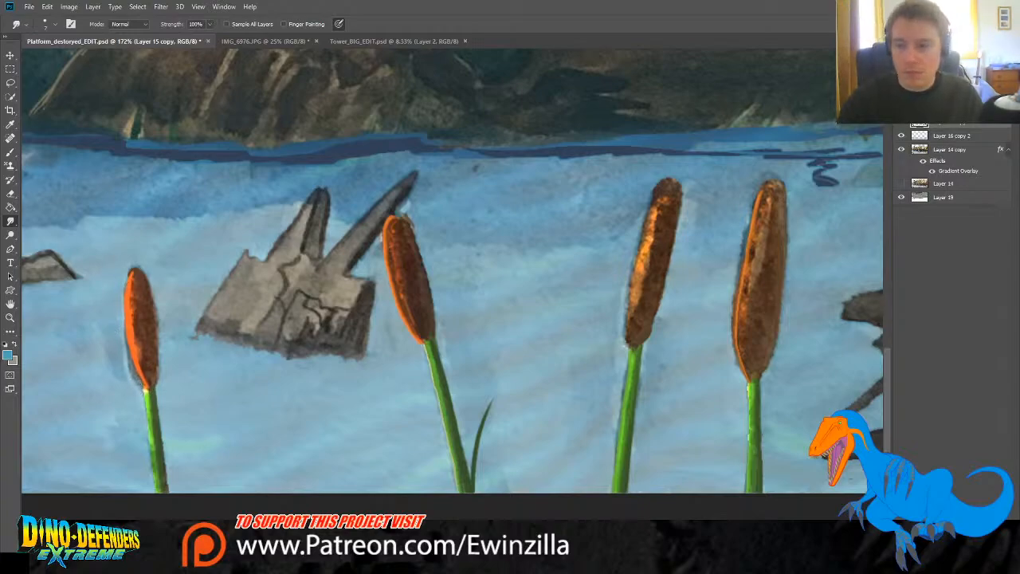
Step: Dodge the highlights along the arched branch in the scene's lower-left foreground on Layer 15 copy, using the Highlights range at 100% exposure
click(938, 152)
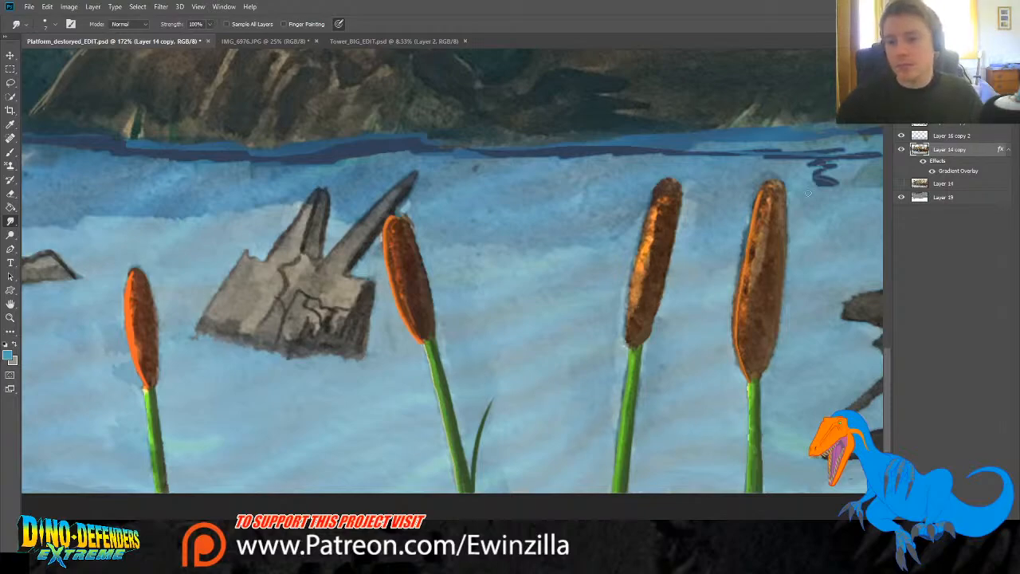
click(947, 132)
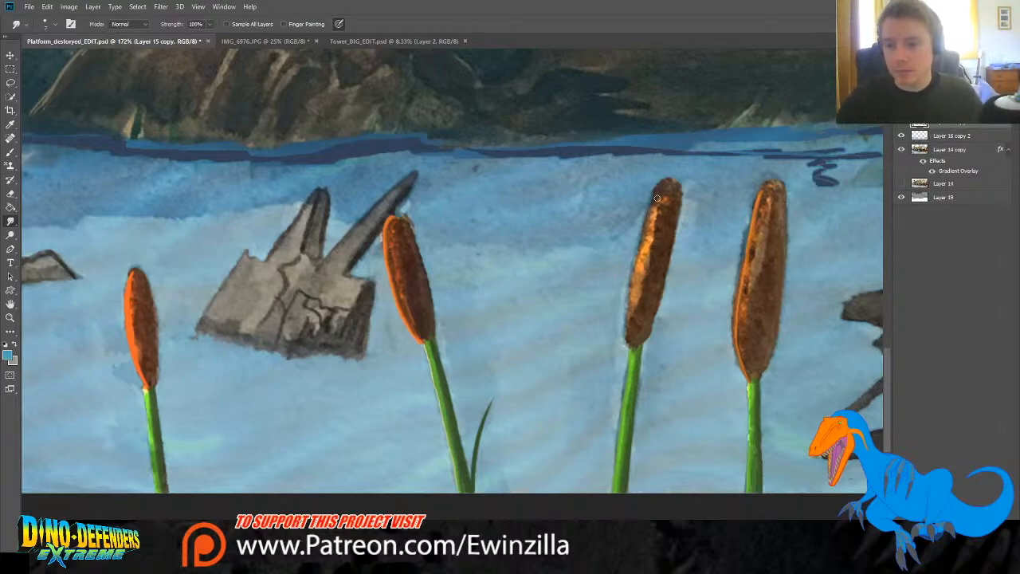
click(11, 317)
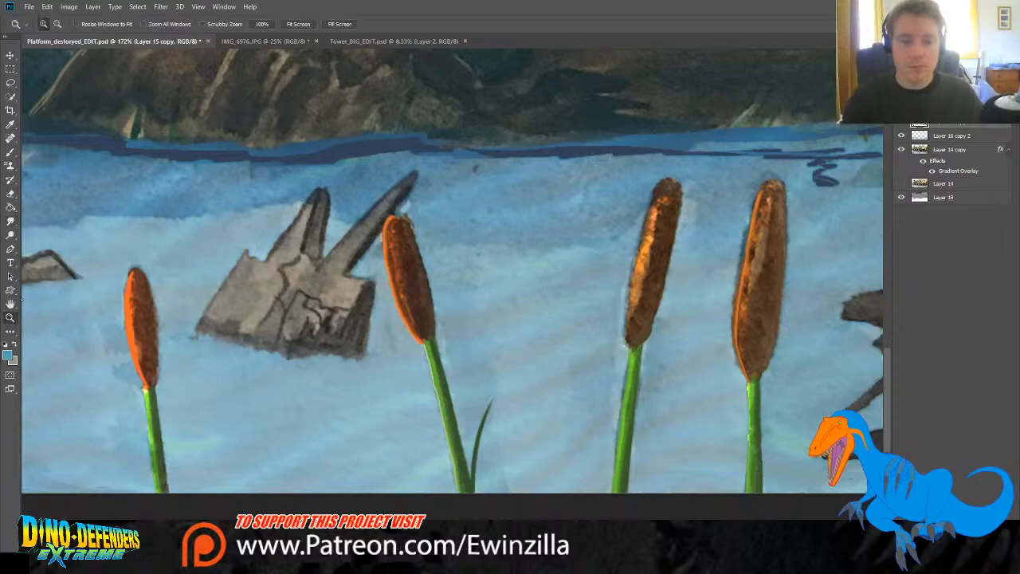
click(301, 24)
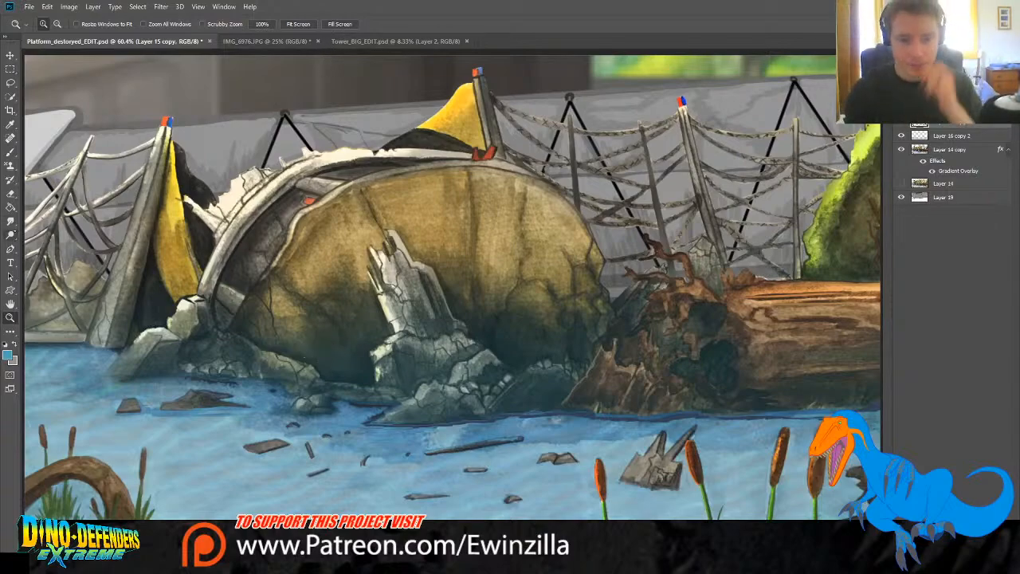
click(10, 235)
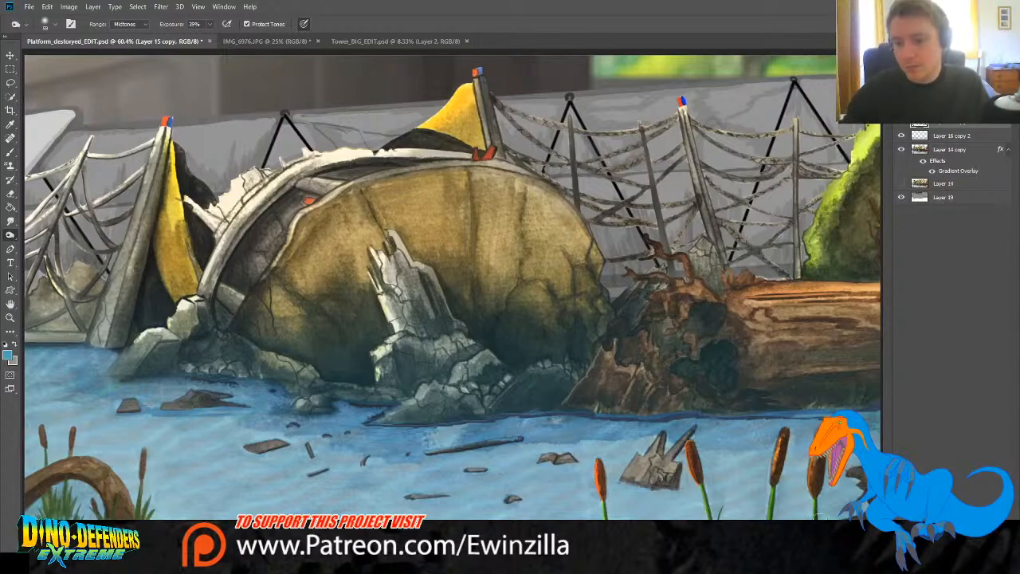
click(10, 317)
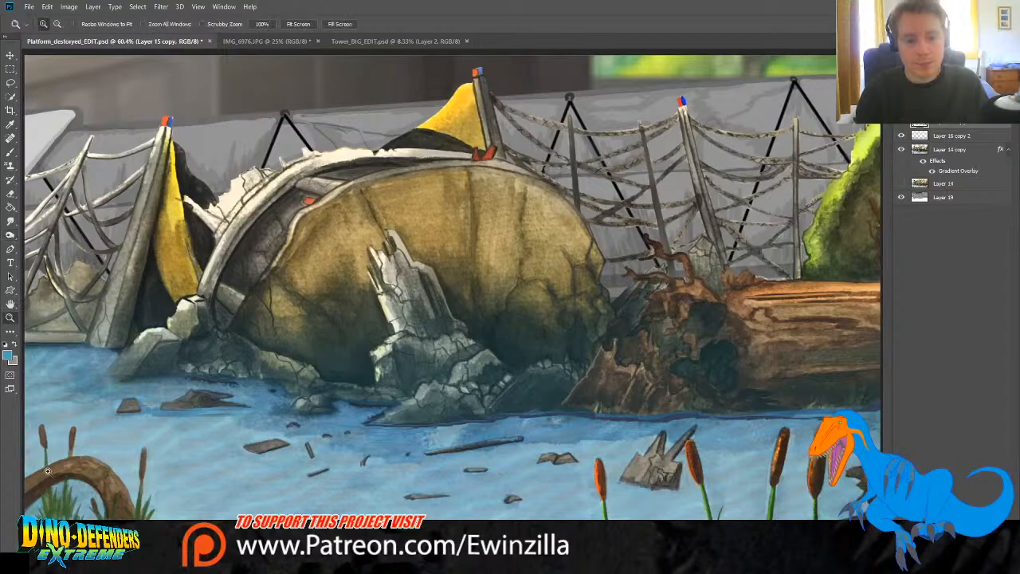
click(44, 503)
drag(44, 503, 237, 486)
mouse_move(403, 547)
mouse_down()
mouse_move(345, 547)
mouse_move(367, 547)
mouse_up()
click(11, 235)
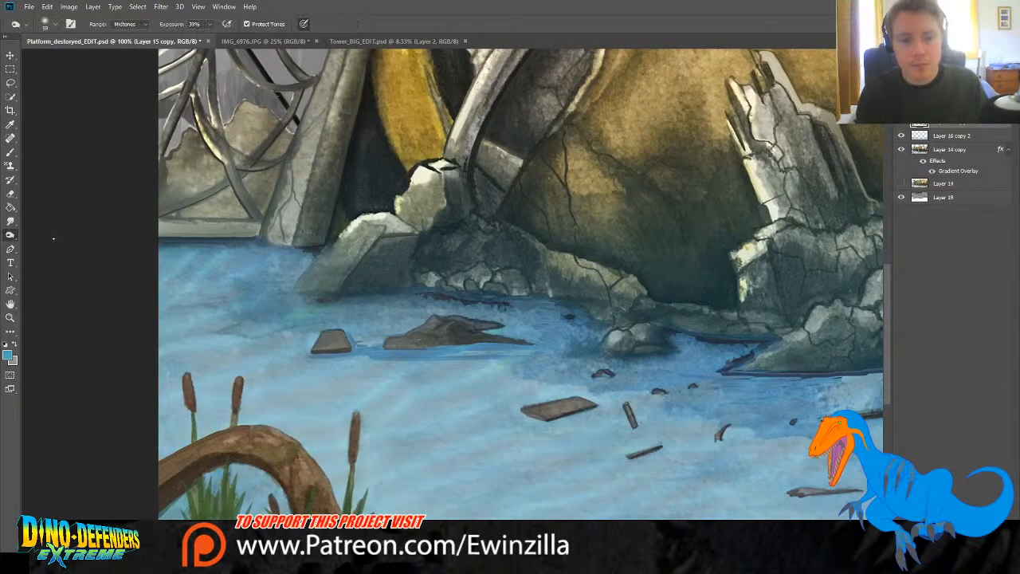
mouse_move(212, 441)
mouse_down()
mouse_move(273, 435)
mouse_move(327, 489)
mouse_move(333, 512)
mouse_up()
mouse_move(220, 432)
mouse_down()
mouse_move(160, 464)
mouse_move(267, 431)
mouse_move(319, 483)
mouse_move(305, 476)
mouse_up()
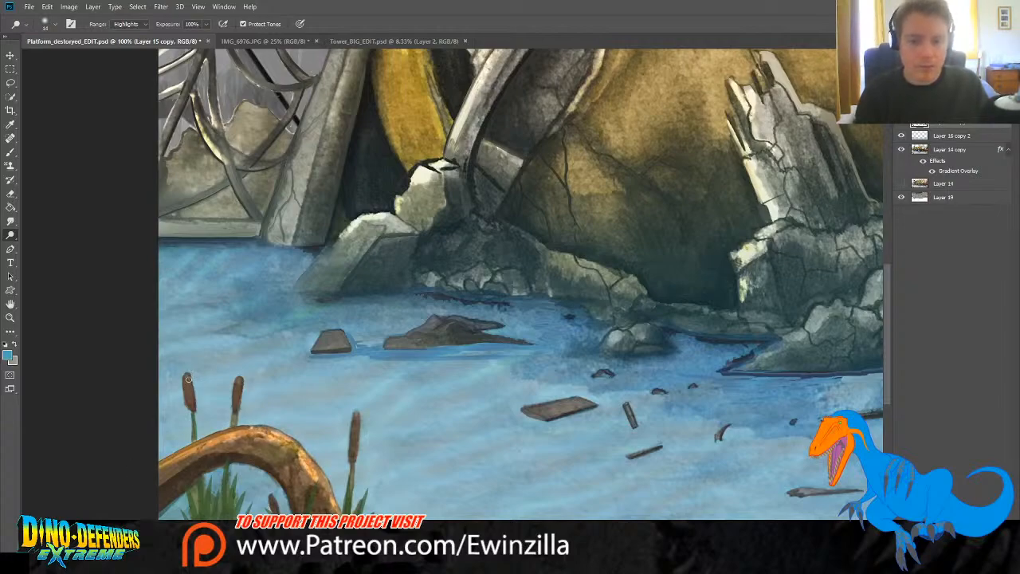
Step: Dodge the highlights on the heads of the four small cattails around the arched branch
mouse_move(188, 379)
mouse_down()
mouse_move(189, 392)
mouse_move(188, 376)
mouse_up()
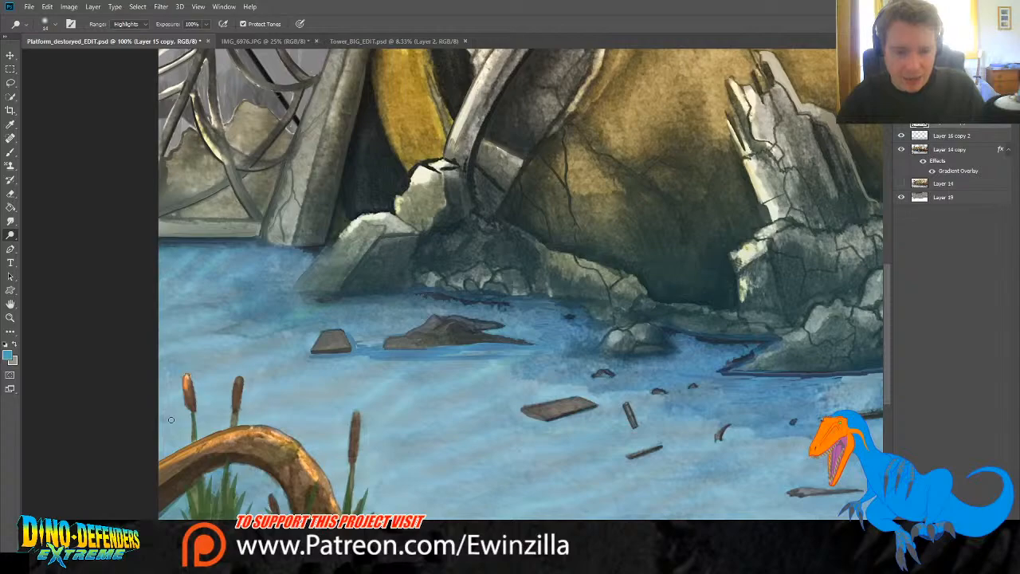
drag(238, 384, 236, 408)
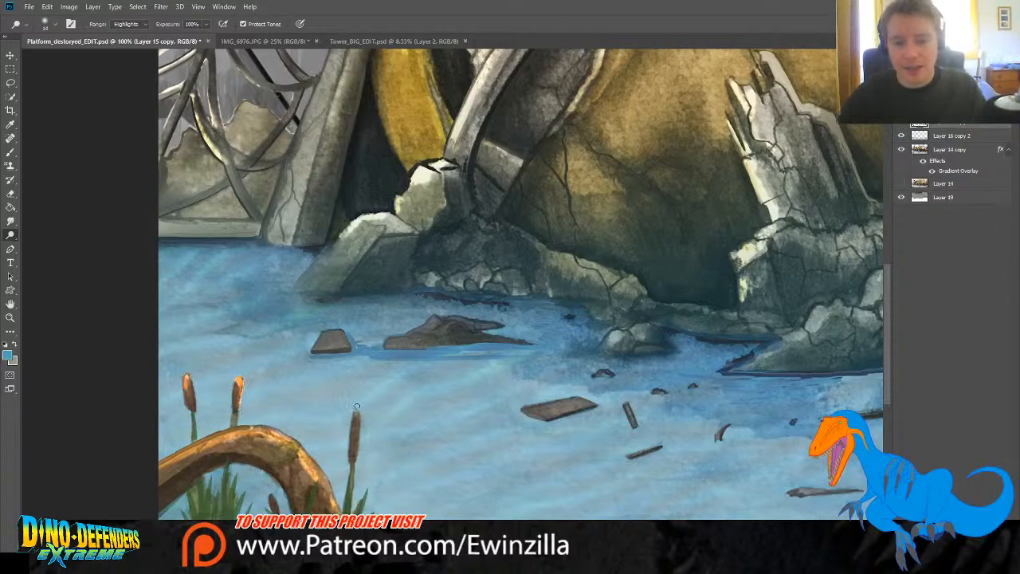
drag(356, 407, 354, 462)
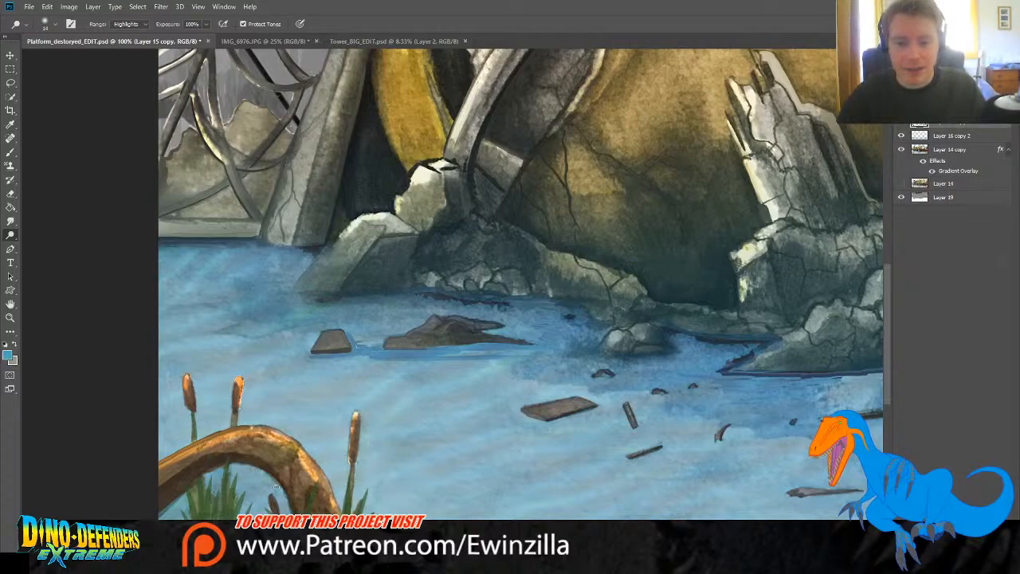
mouse_move(273, 496)
mouse_down()
mouse_move(276, 511)
mouse_move(271, 498)
mouse_up()
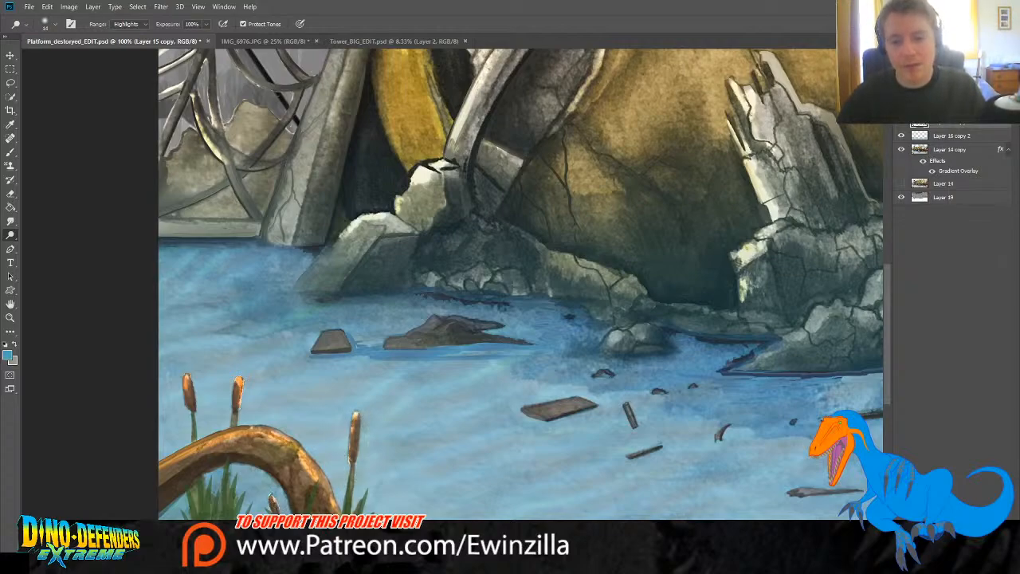
Step: Smudge the heads of the three small cattails standing above and beside the arched branch at 100% strength to smooth their highlights and outlines
click(11, 222)
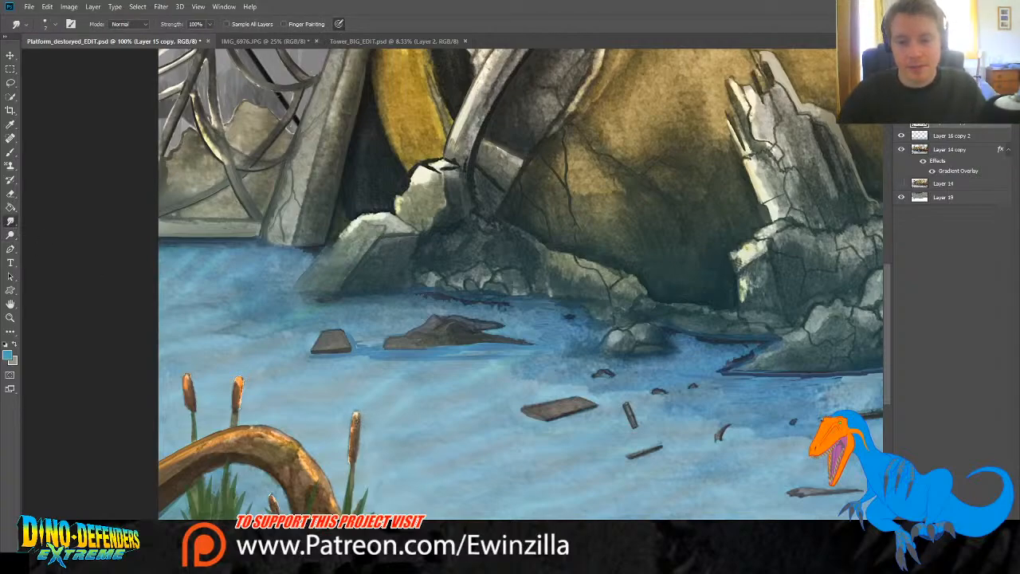
mouse_move(352, 429)
mouse_down()
mouse_move(356, 413)
mouse_move(349, 462)
mouse_up()
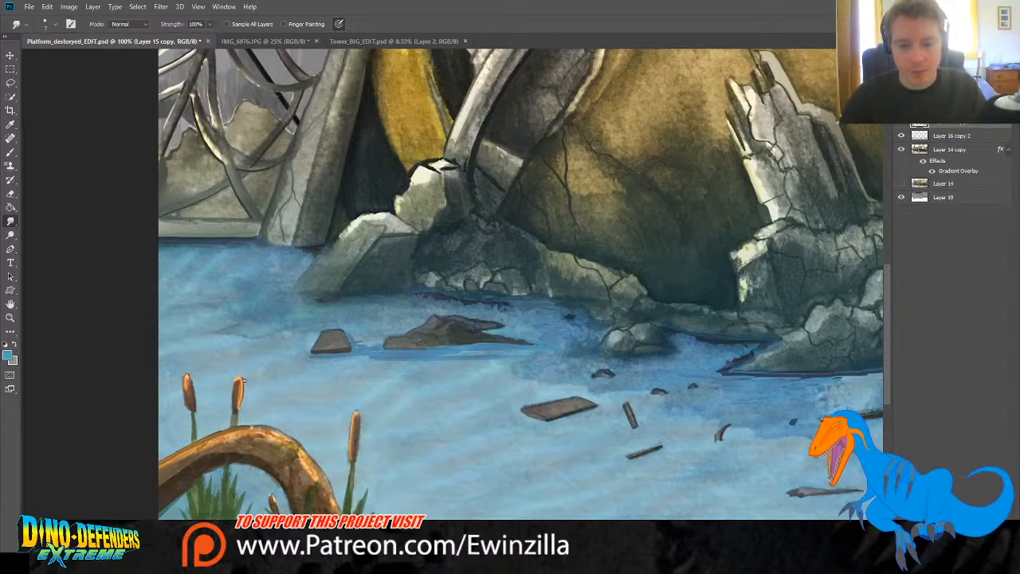
drag(241, 382, 236, 406)
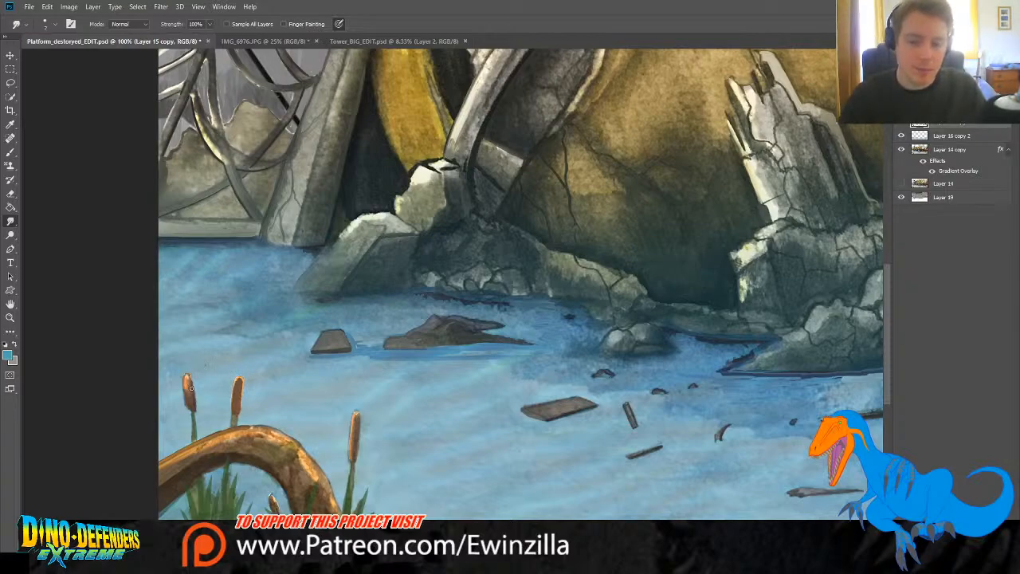
mouse_move(190, 403)
mouse_down()
mouse_move(189, 381)
mouse_move(195, 391)
mouse_up()
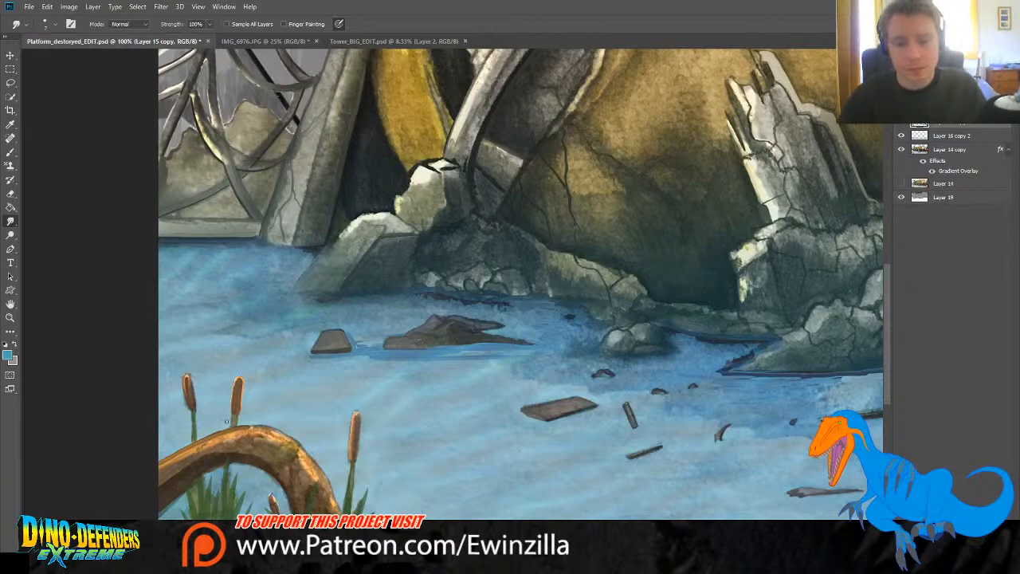
Step: Smudge curved wood-grain lines along the arched branch, following its bend down to the water
mouse_move(240, 443)
mouse_down()
mouse_move(210, 456)
mouse_move(262, 442)
mouse_move(162, 476)
mouse_up()
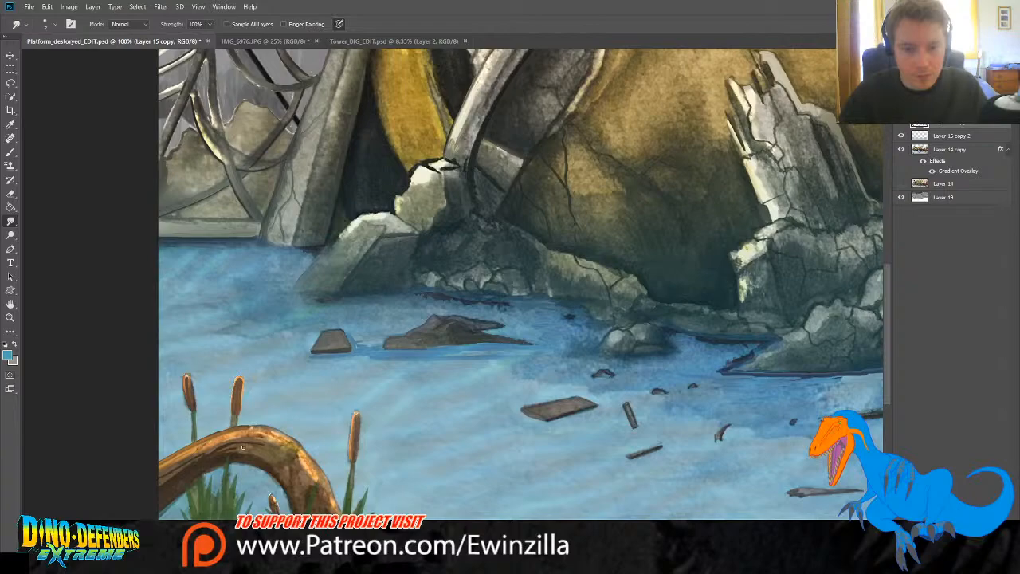
mouse_move(244, 448)
mouse_down()
mouse_move(221, 456)
mouse_move(279, 457)
mouse_up()
mouse_move(207, 456)
mouse_down()
mouse_move(249, 436)
mouse_move(308, 494)
mouse_up()
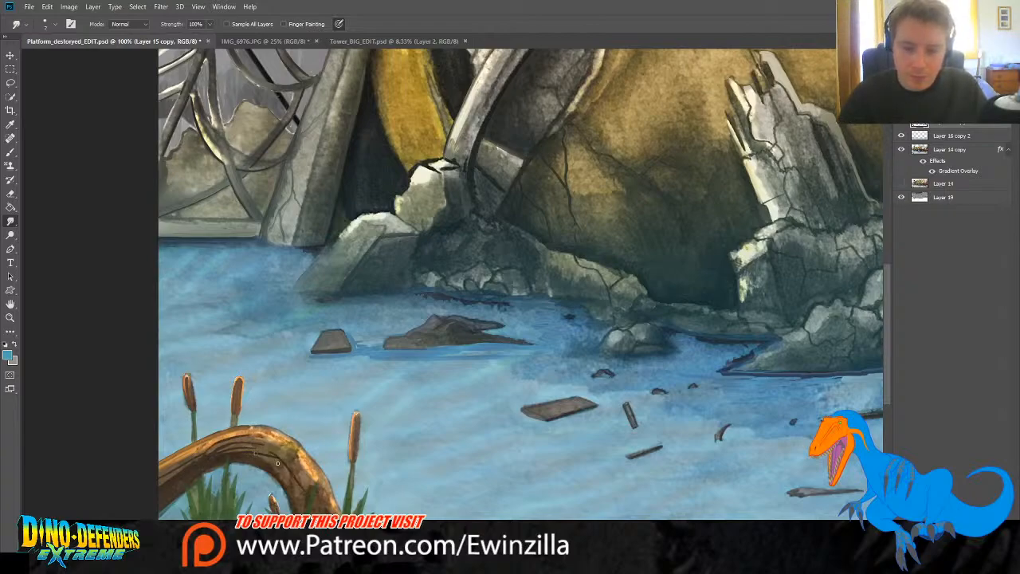
drag(258, 461, 293, 492)
drag(268, 455, 319, 492)
mouse_move(279, 444)
mouse_down()
mouse_move(312, 475)
mouse_move(293, 452)
mouse_move(321, 496)
mouse_up()
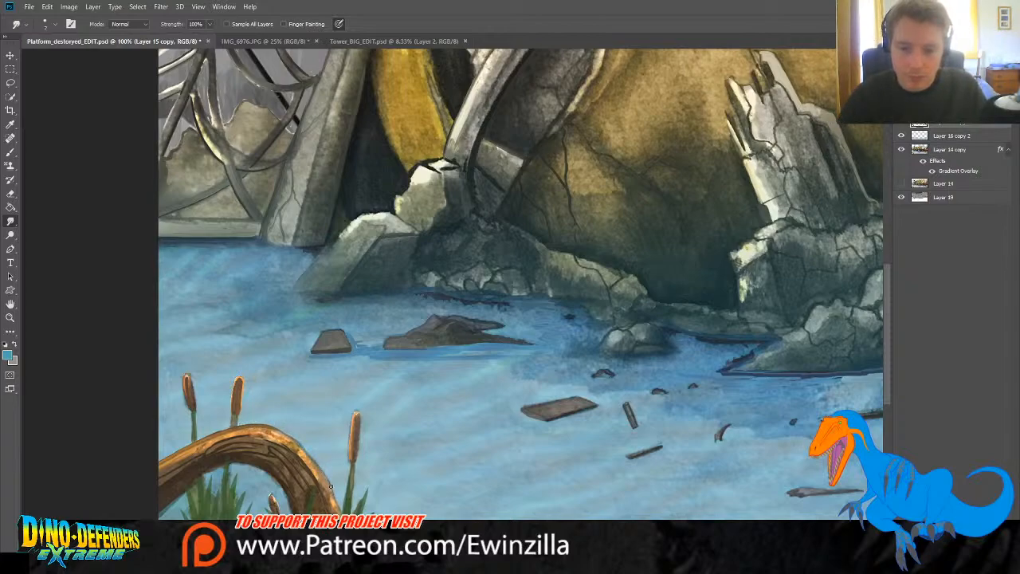
Step: Blur the grey background with the distant fence supports on Layer 19 so it recedes behind the destroyed platform
key(z)
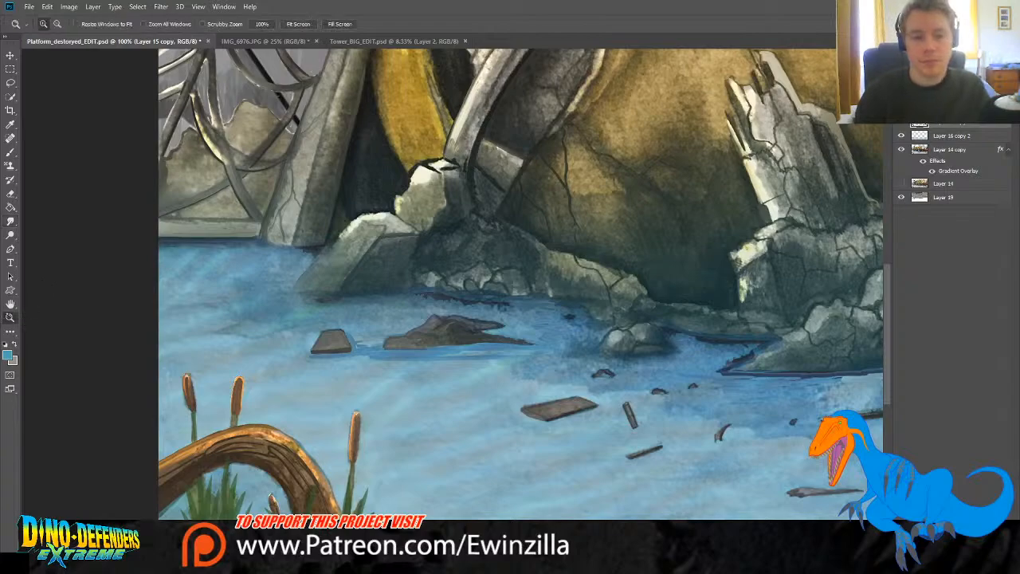
click(299, 24)
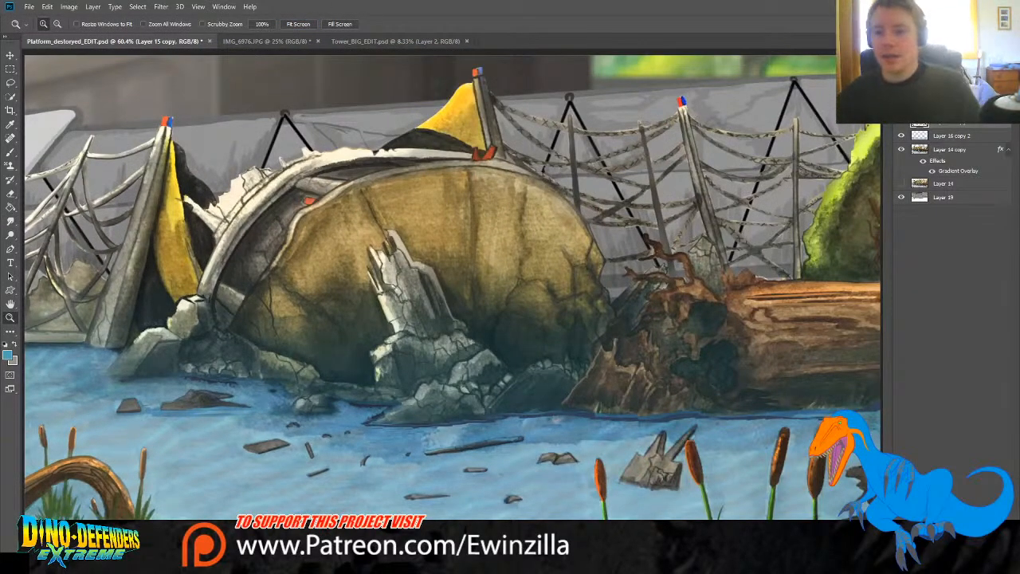
click(947, 197)
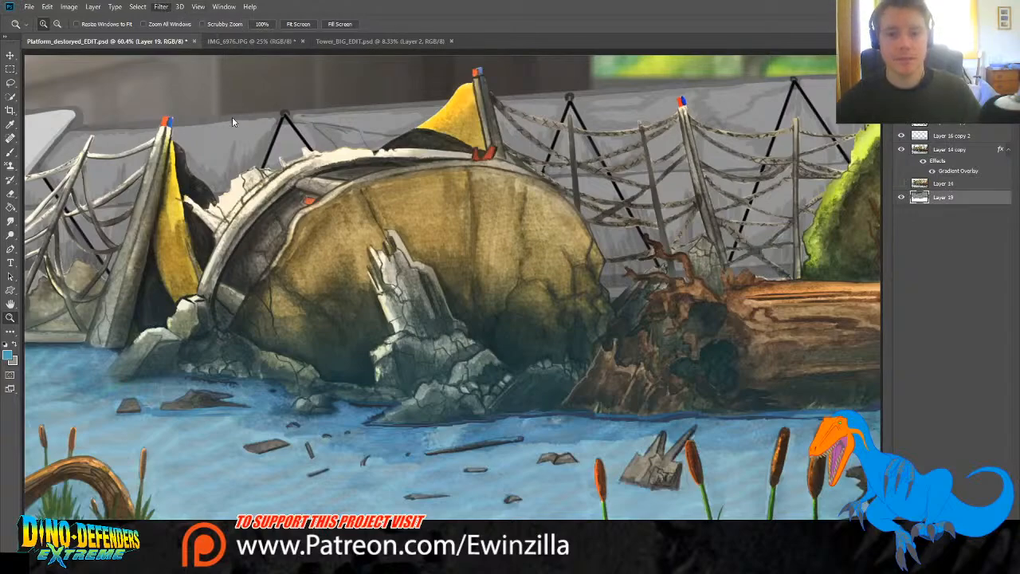
click(330, 160)
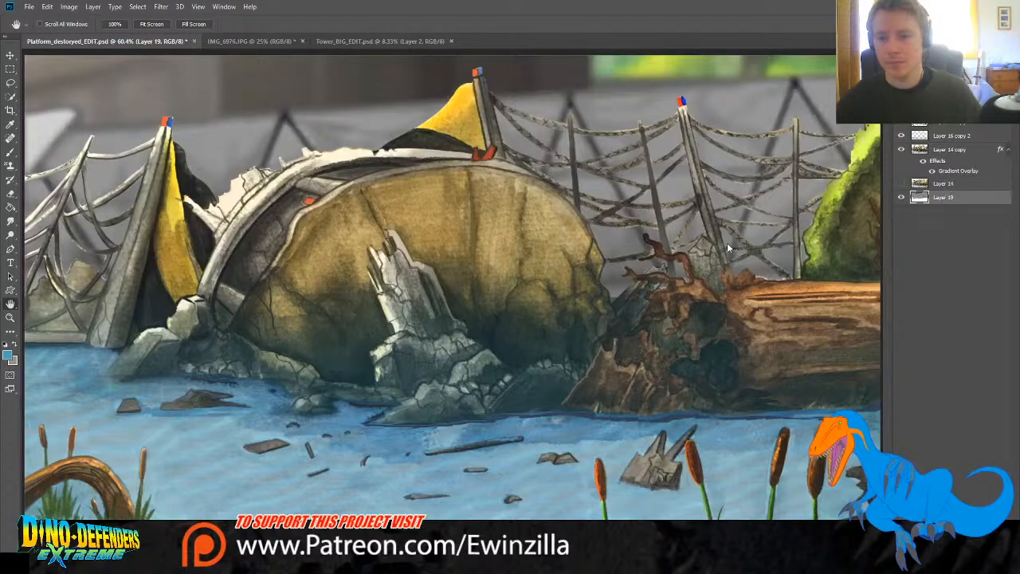
key(z)
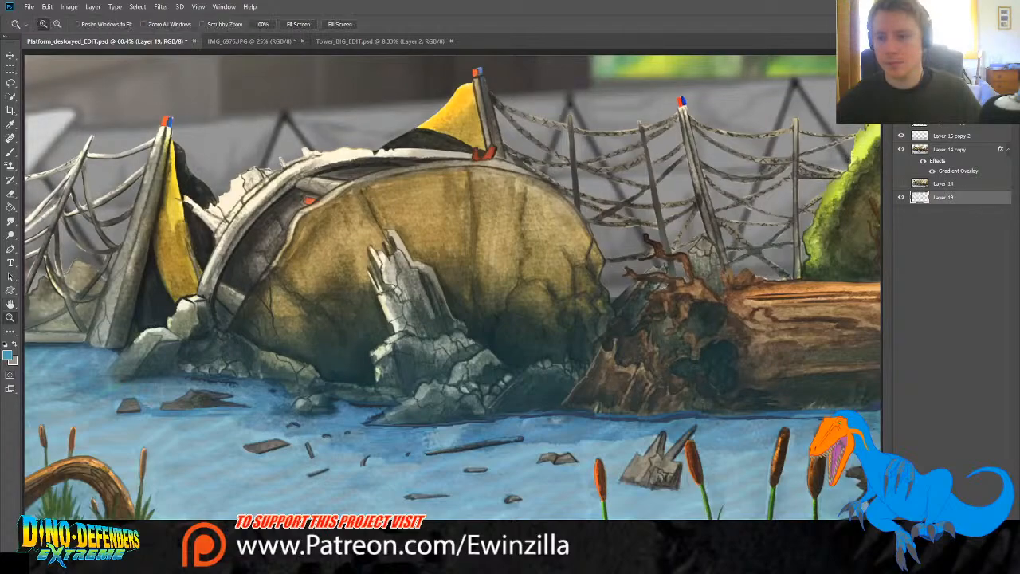
Step: Smudge the sagging cables between the fence posts above the fallen log on Layer 14 copy at 100% strength
click(940, 153)
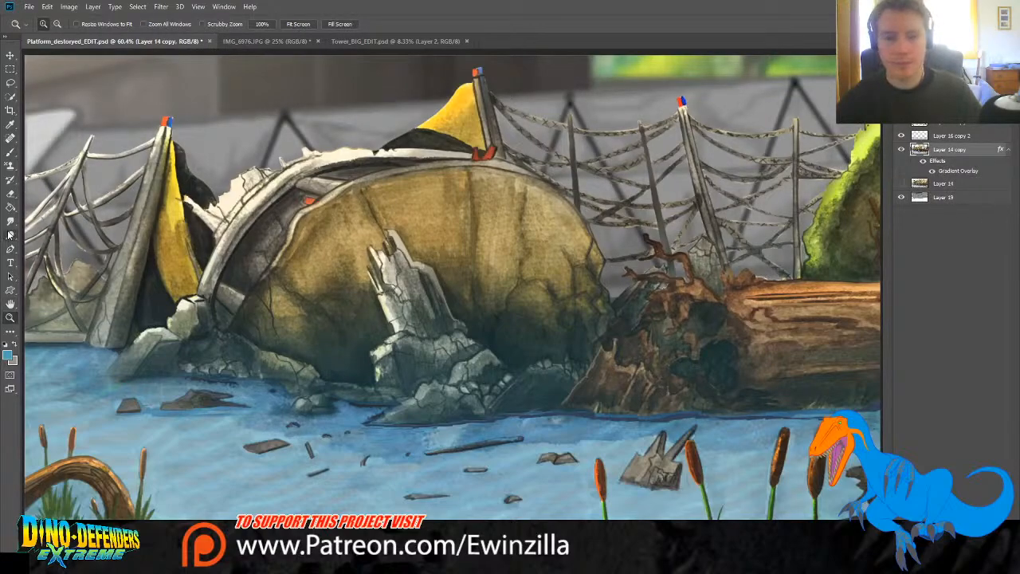
click(11, 194)
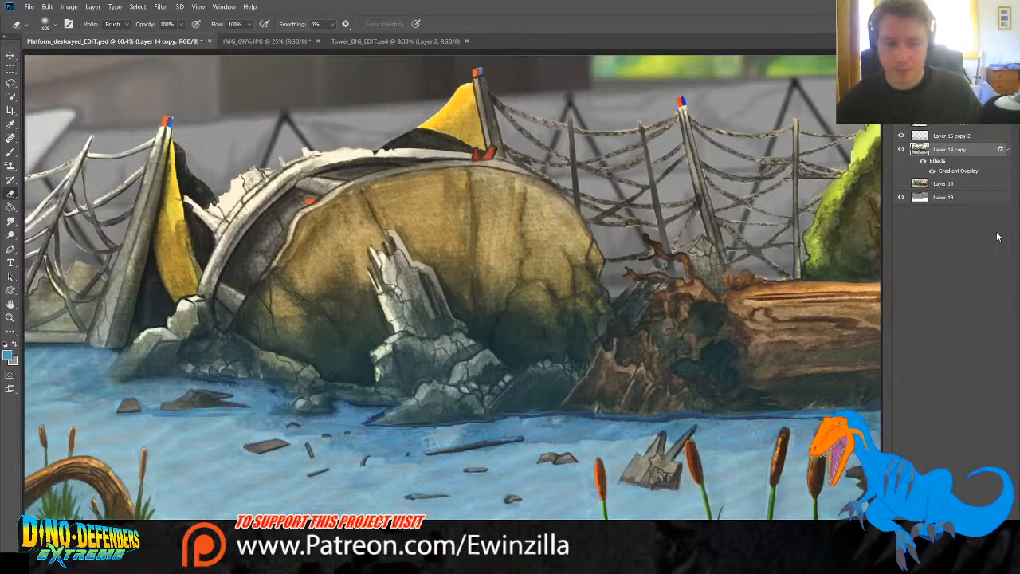
click(899, 151)
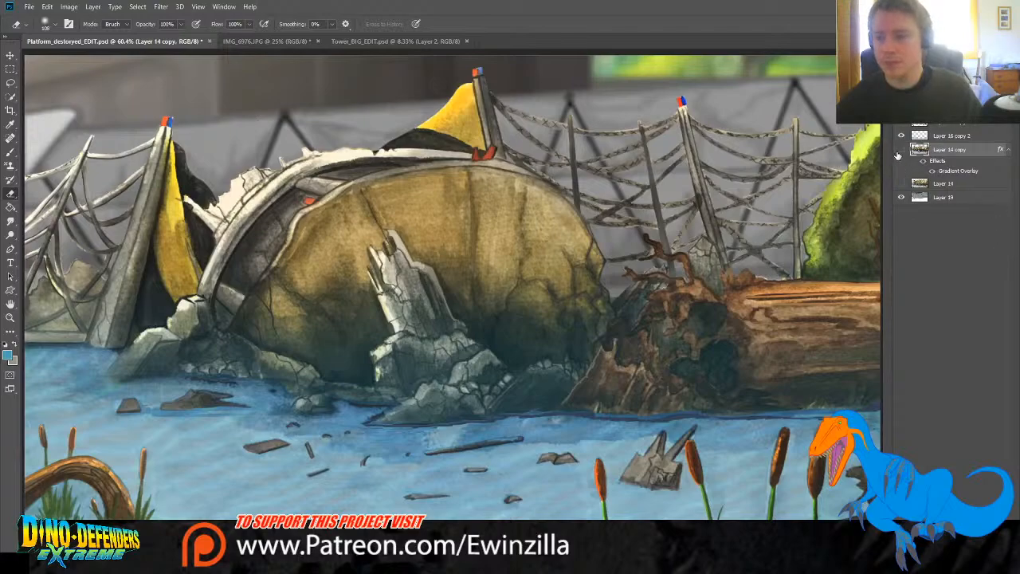
click(899, 152)
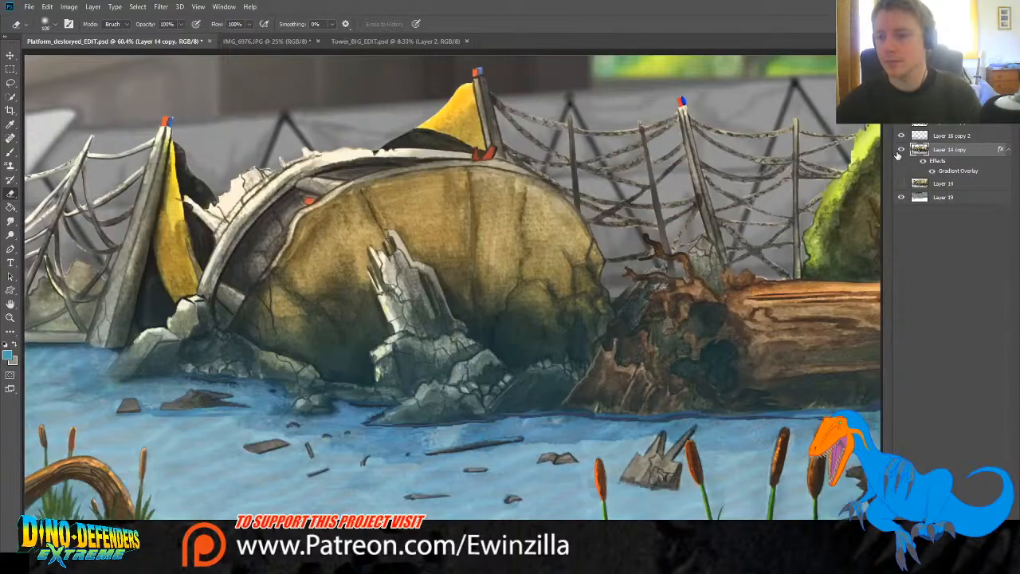
click(10, 221)
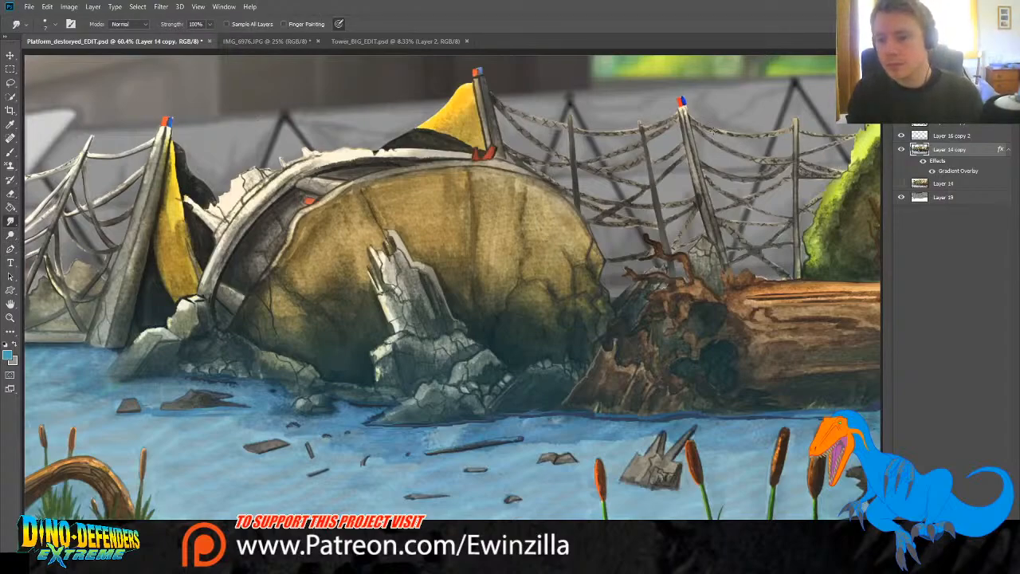
drag(710, 128, 773, 133)
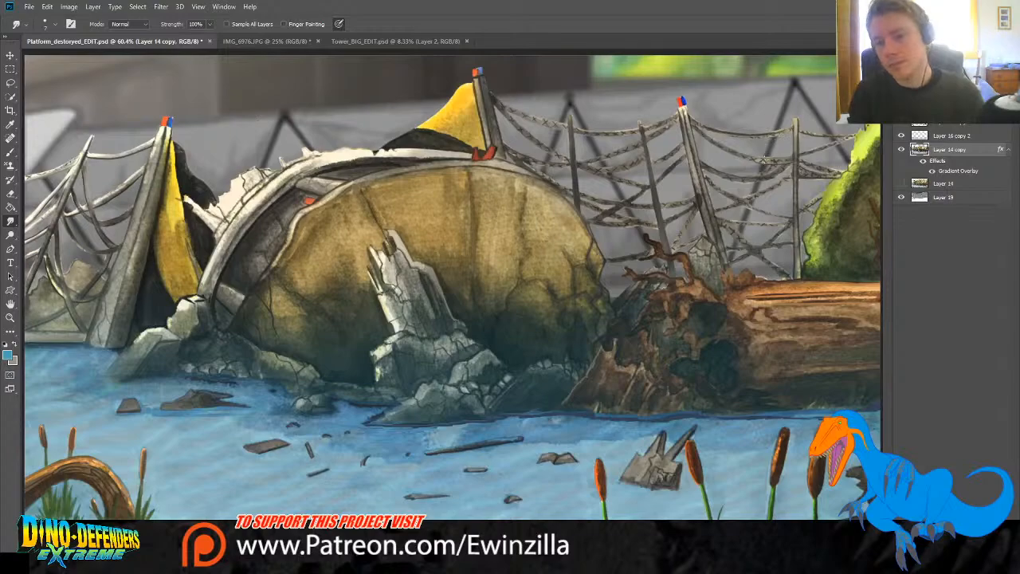
drag(746, 157, 775, 161)
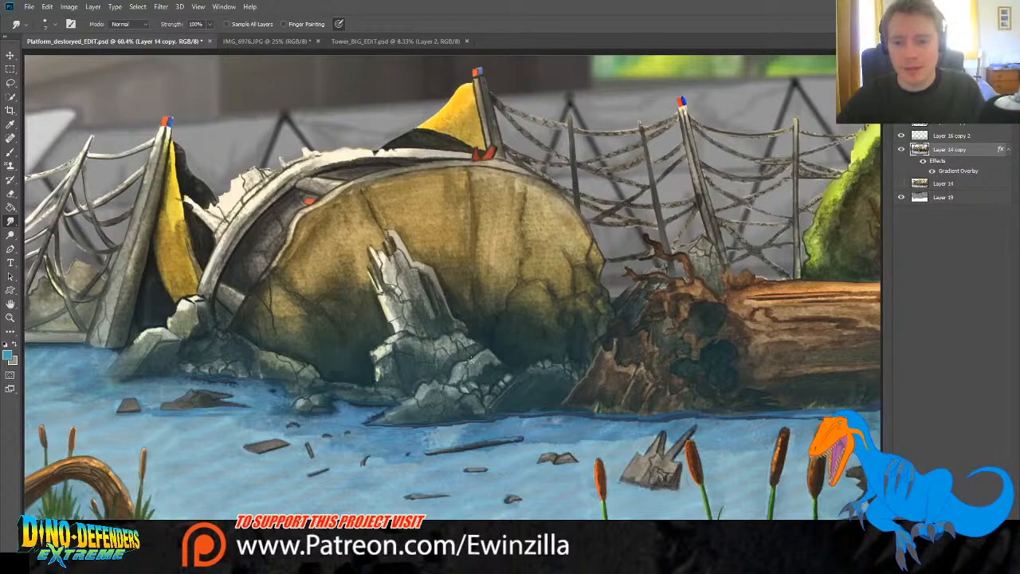
Step: Sample the pale beige of the dome-shaped platform and brush it softly across its cracked face with a size 127 brush at 8% opacity
click(10, 123)
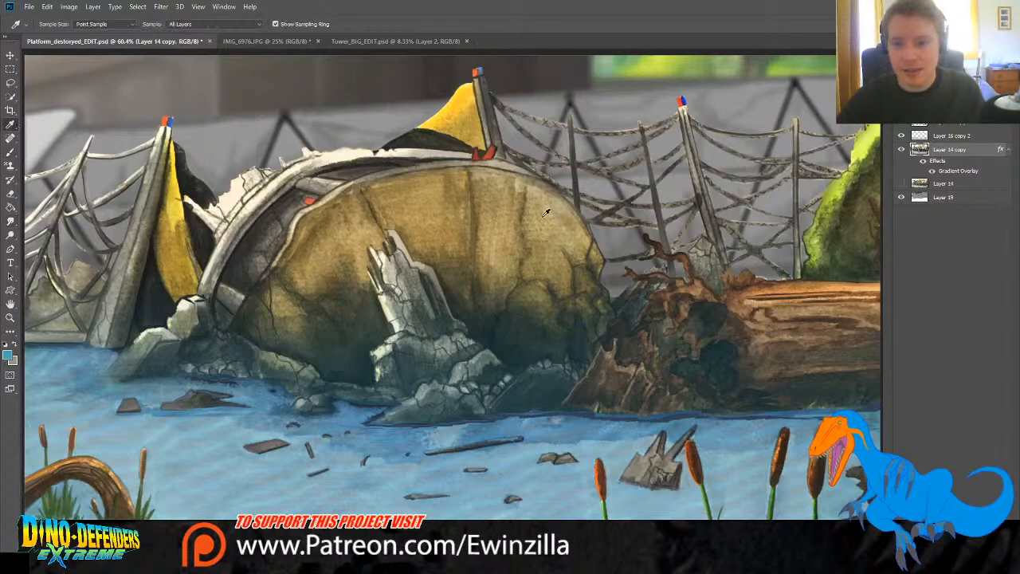
click(547, 212)
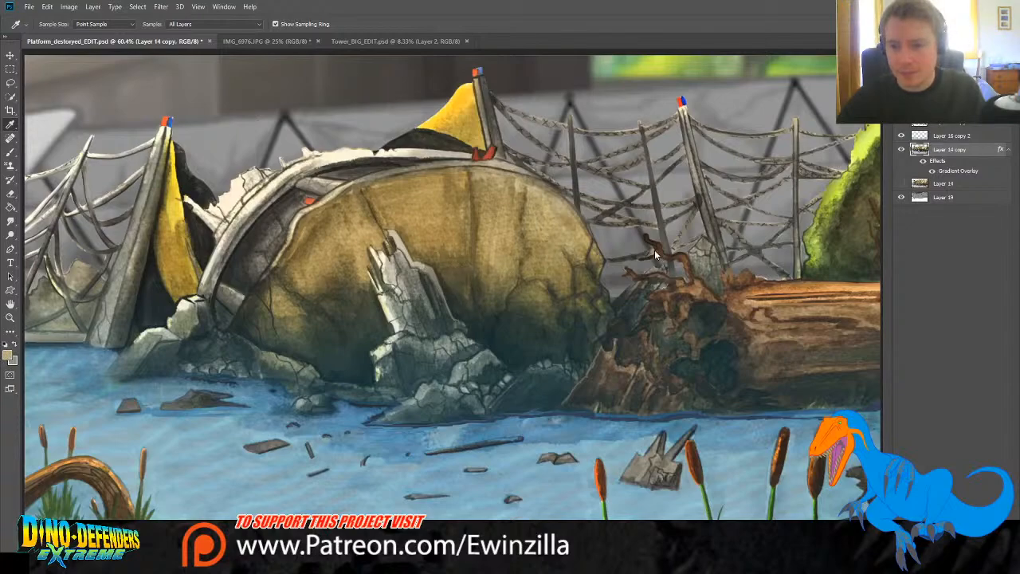
click(10, 151)
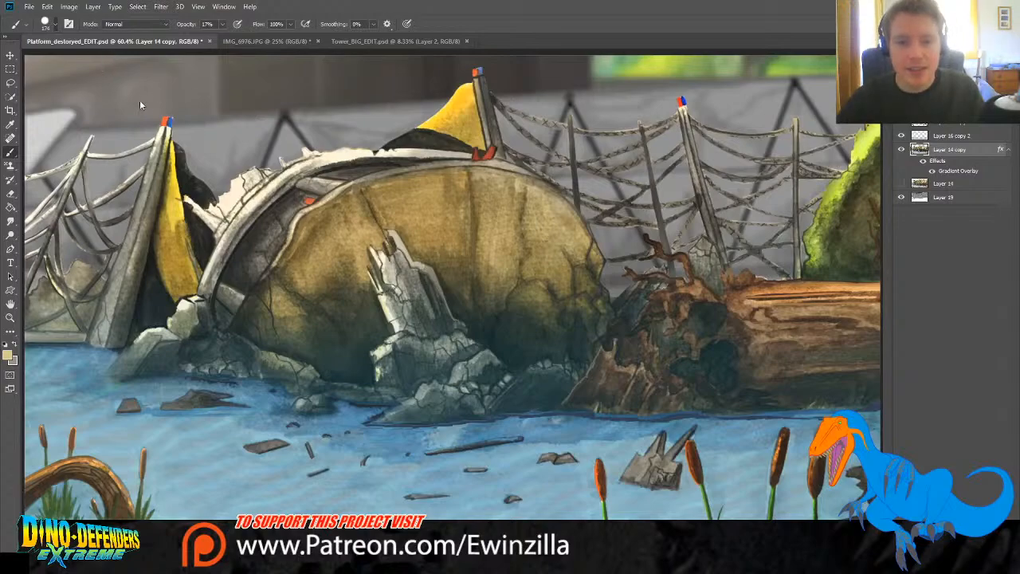
click(90, 86)
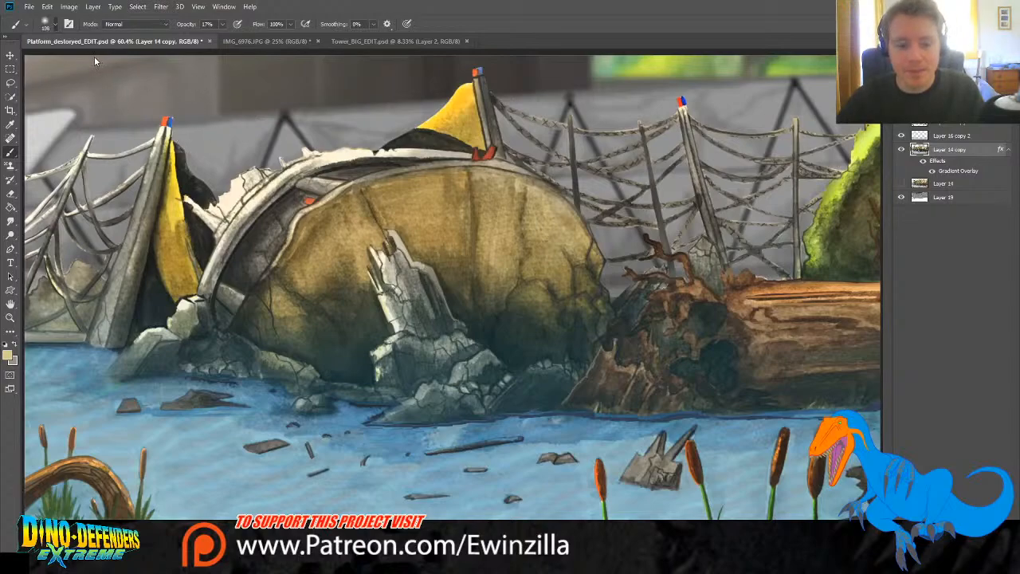
key(bracketleft)
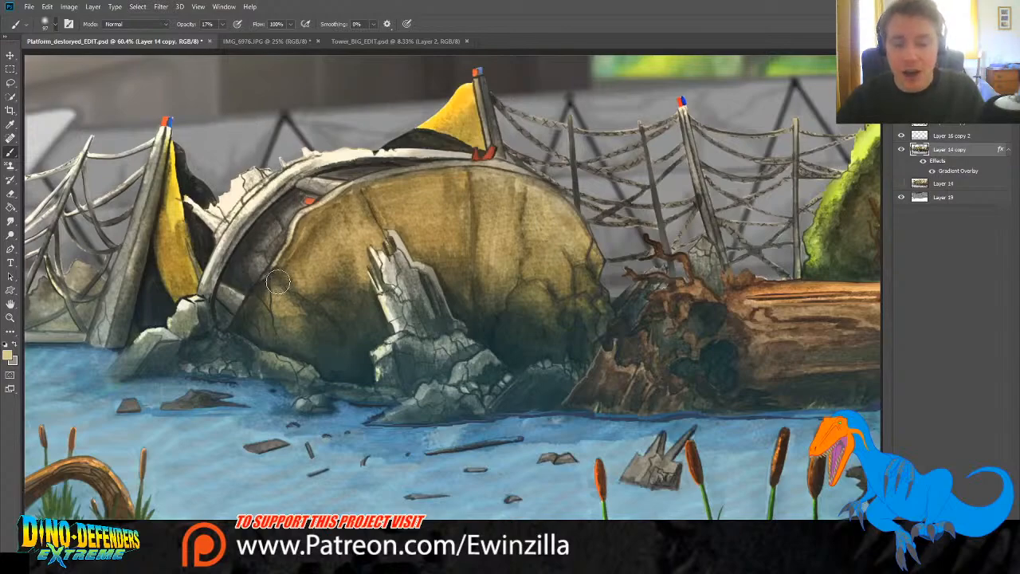
key(bracketright)
key(bracketright)
key(bracketright)
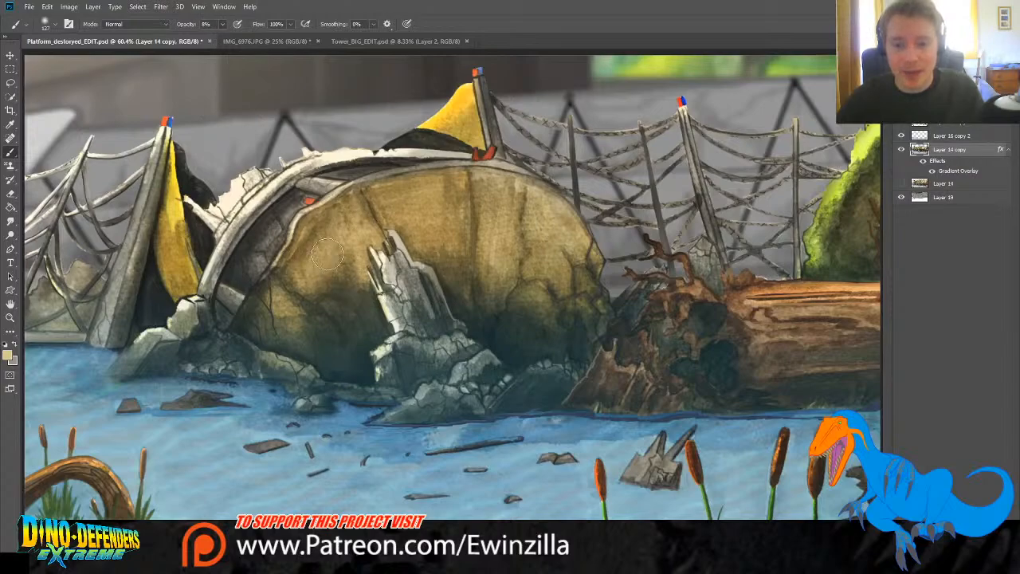
mouse_move(323, 255)
mouse_down()
mouse_move(356, 225)
mouse_move(328, 223)
mouse_move(367, 214)
mouse_move(420, 206)
mouse_move(379, 215)
mouse_move(401, 207)
mouse_move(432, 223)
mouse_move(500, 202)
mouse_move(516, 209)
mouse_move(489, 207)
mouse_move(532, 234)
mouse_move(575, 242)
mouse_move(571, 297)
mouse_up()
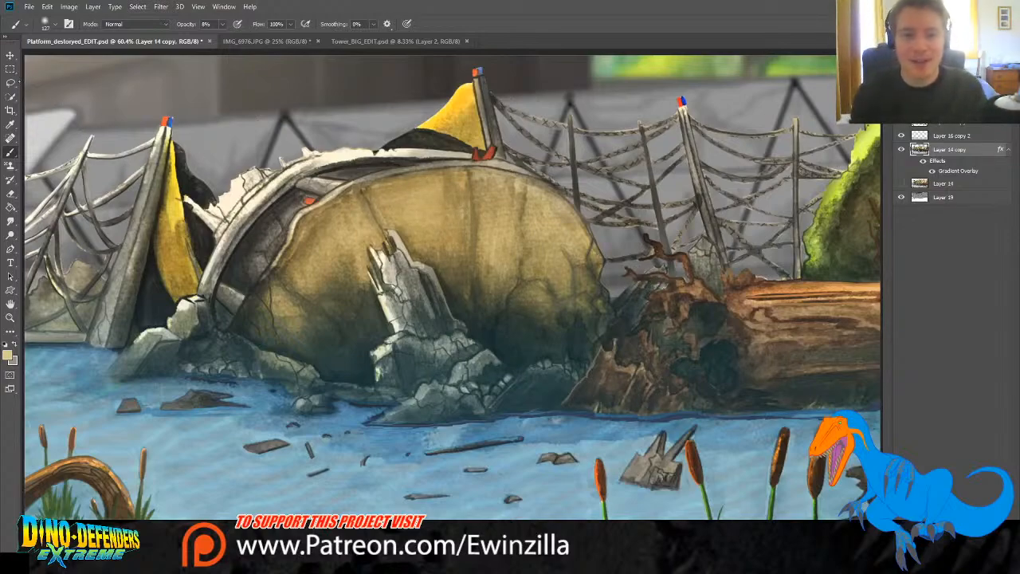
Step: Desaturate the pale broken rim curving around the dome-shaped platform using the Sponge tool at 100% flow
click(10, 235)
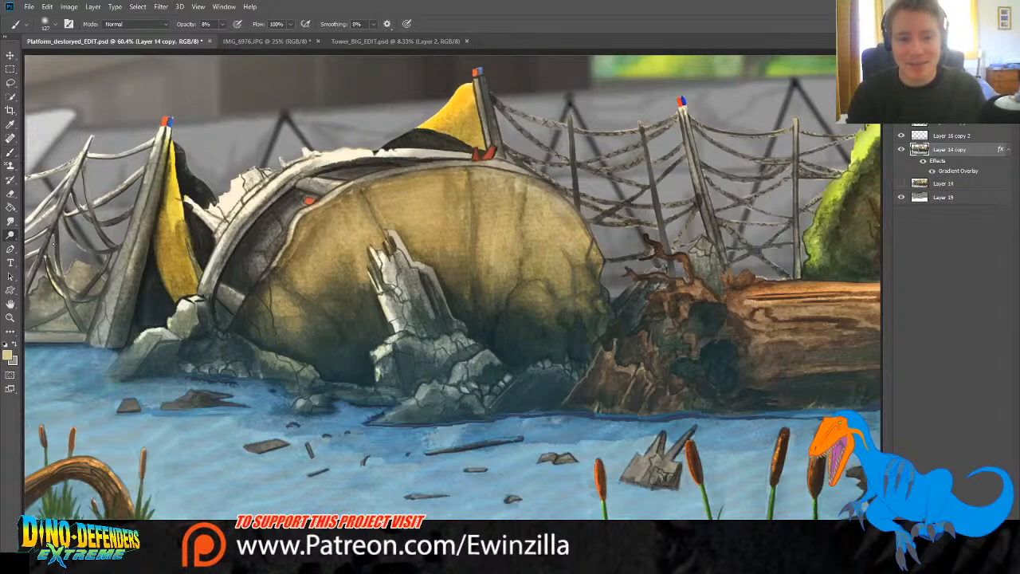
click(50, 251)
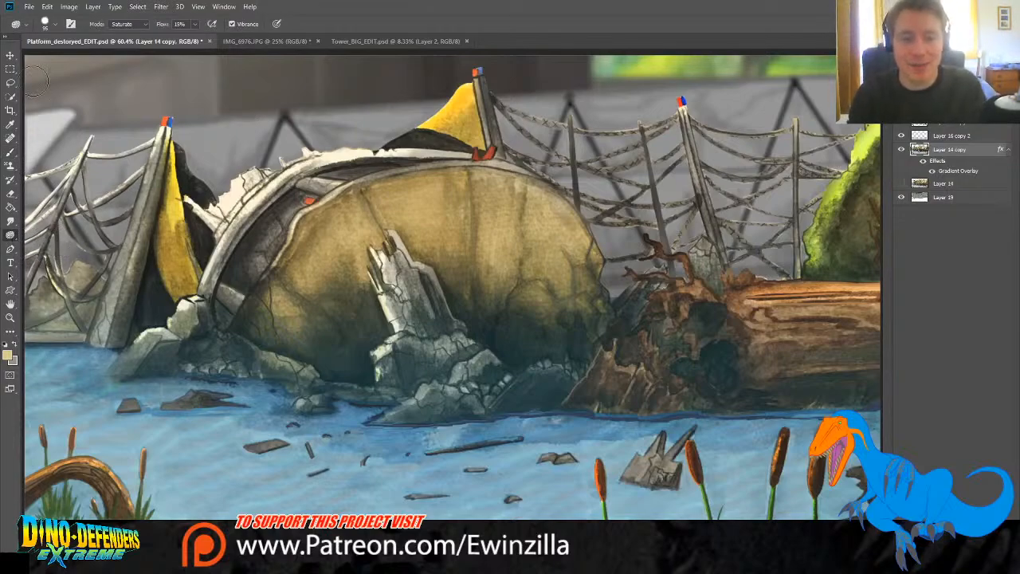
key(bracketright)
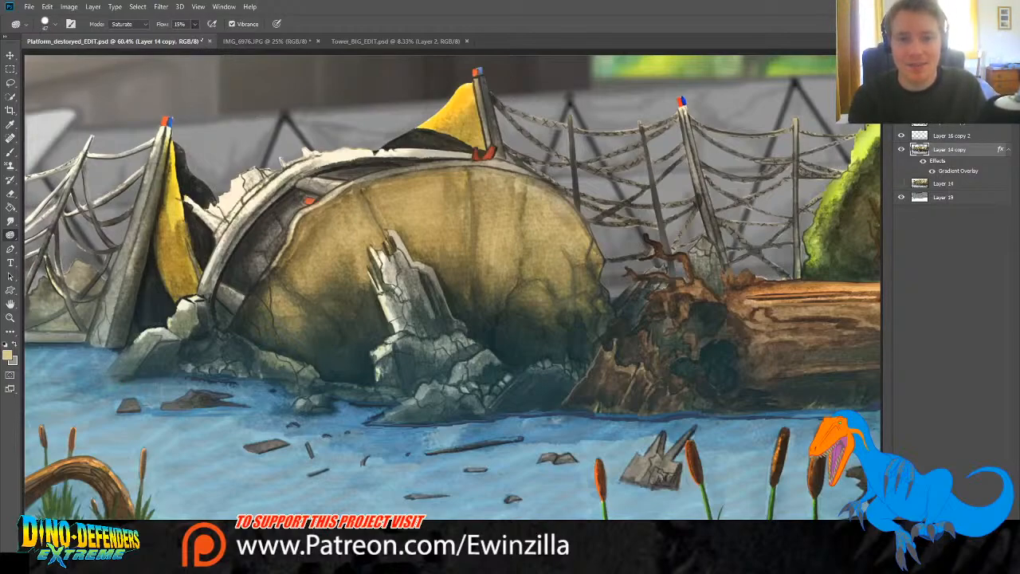
drag(202, 39, 249, 40)
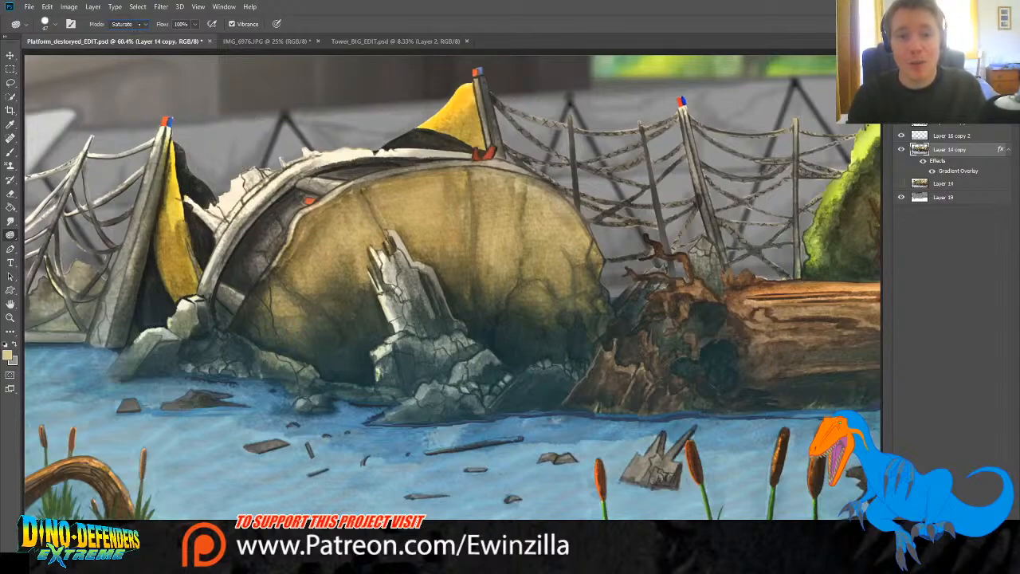
click(128, 24)
click(128, 30)
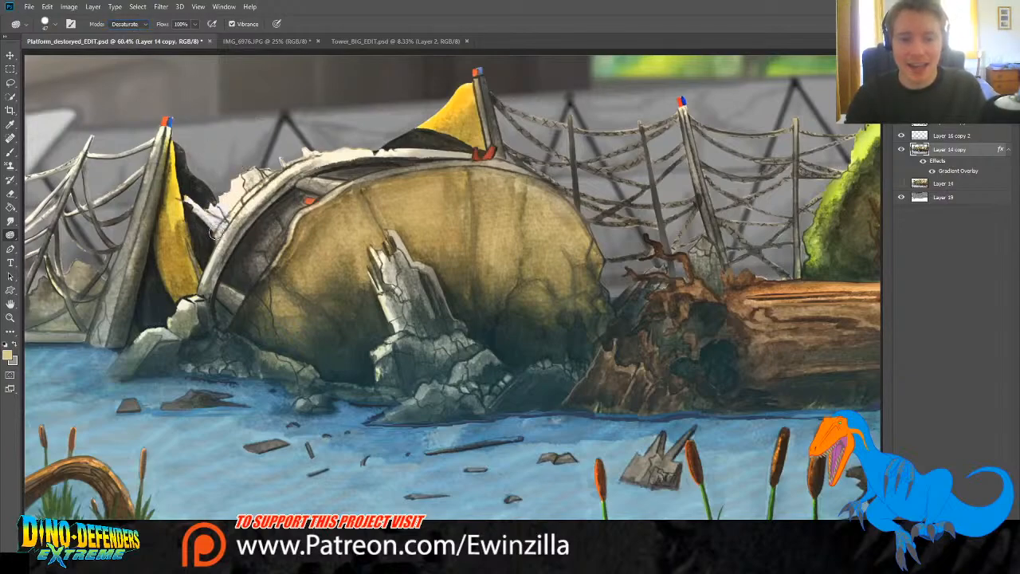
mouse_move(215, 232)
mouse_down()
mouse_move(228, 185)
mouse_move(275, 164)
mouse_move(214, 255)
mouse_move(269, 154)
mouse_move(297, 168)
mouse_move(330, 149)
mouse_move(382, 146)
mouse_move(492, 154)
mouse_up()
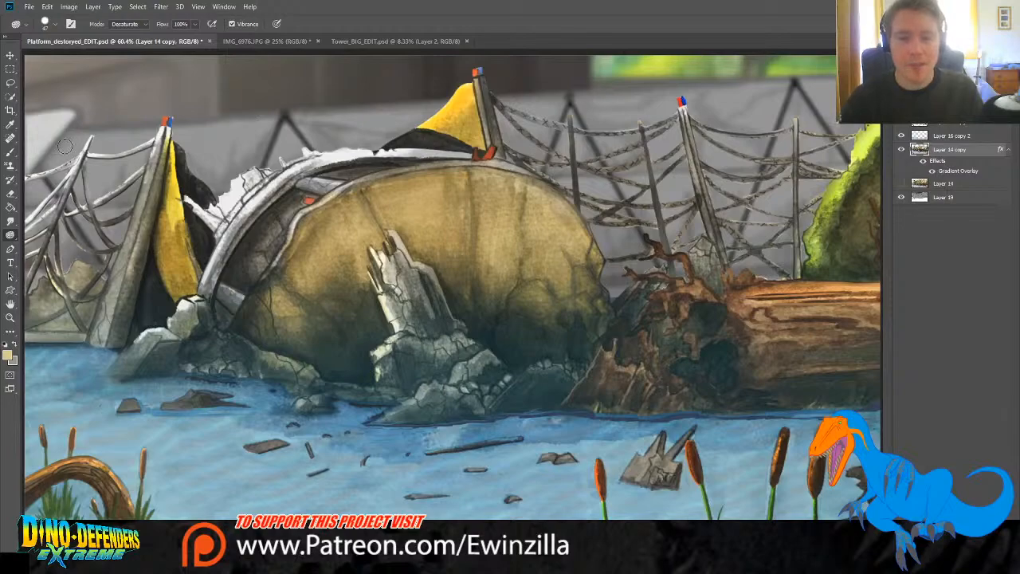
Step: Smudge the upper edge and dark inner band of the desaturated rim at 100% strength, following its curve toward the yellow-and-black barrier
key(r)
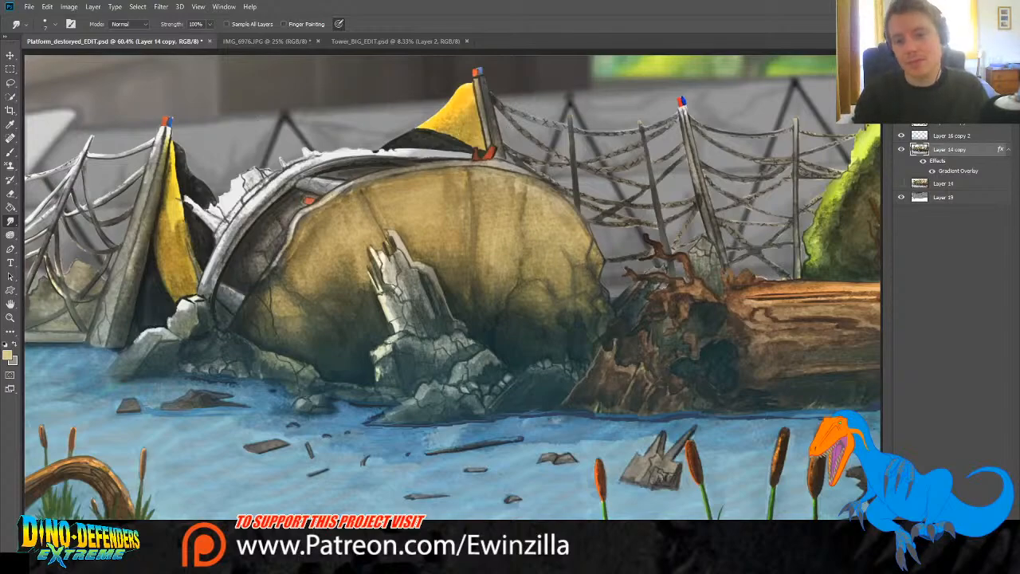
mouse_move(410, 150)
mouse_down()
mouse_move(478, 162)
mouse_move(472, 150)
mouse_move(501, 149)
mouse_up()
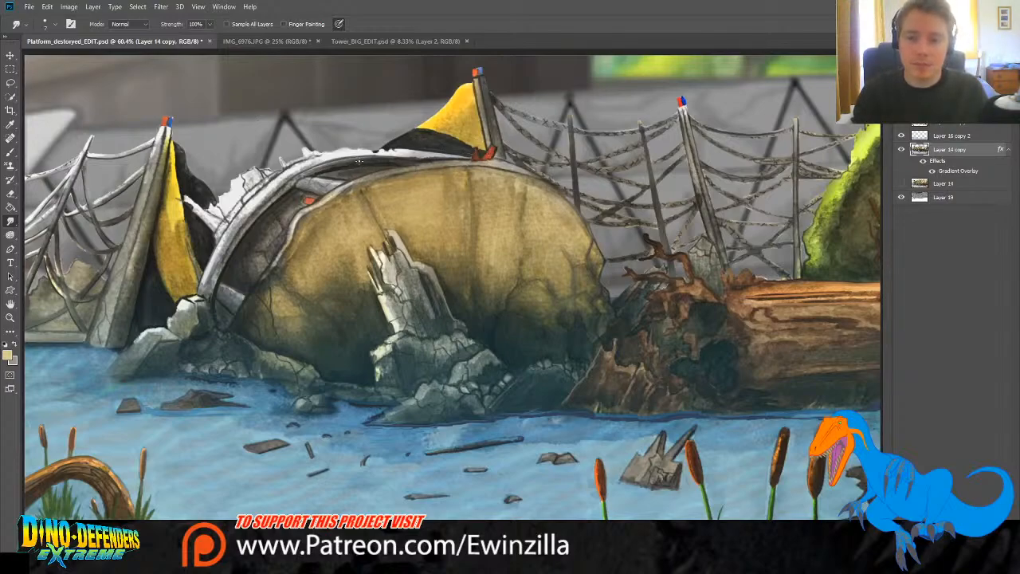
drag(358, 162, 429, 161)
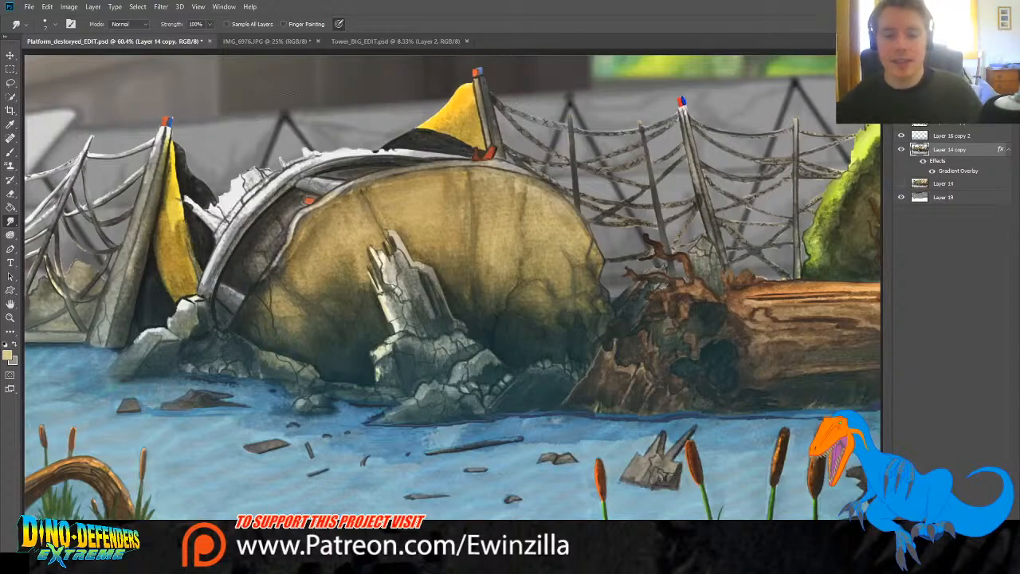
Step: Close Tower_BIG_EDIT.psd and 11.png, and open the falling-tower image 9.png in their place
click(408, 40)
click(466, 41)
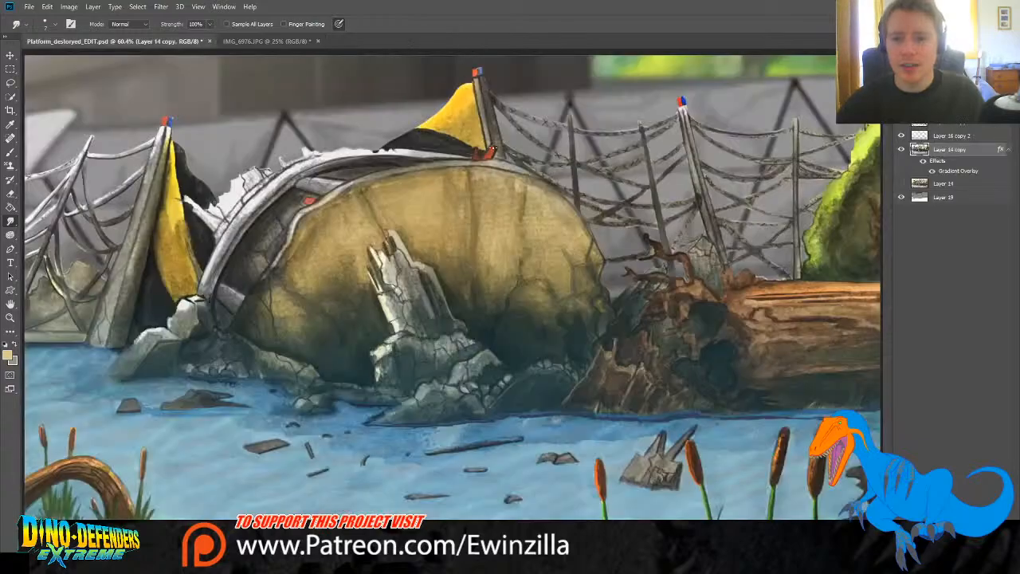
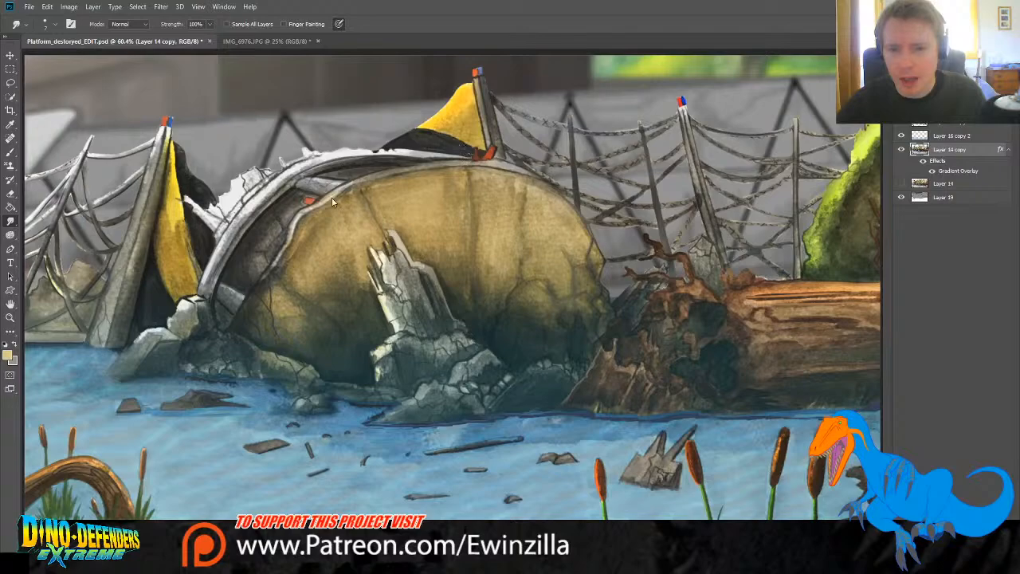
double_click(347, 216)
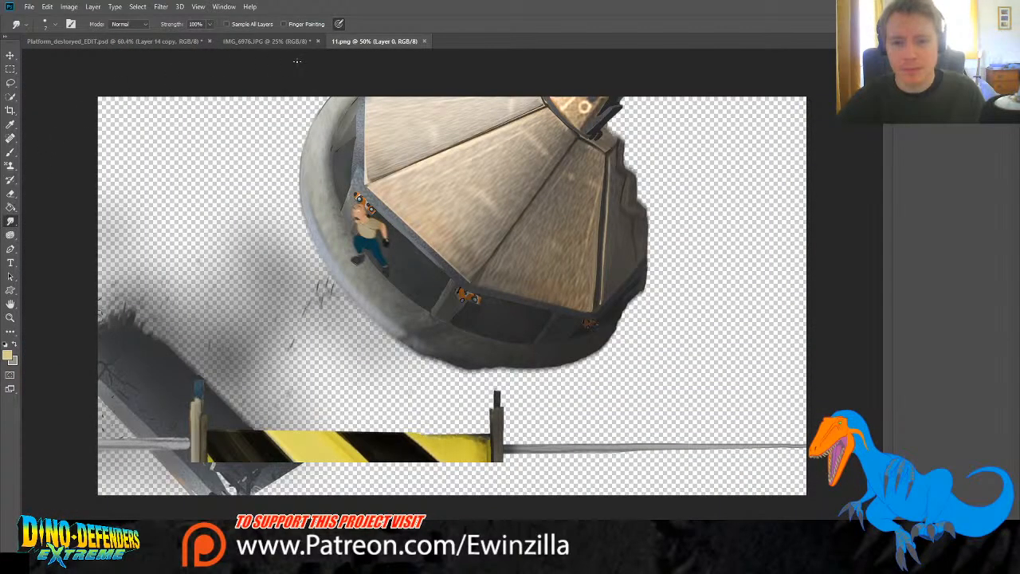
click(424, 40)
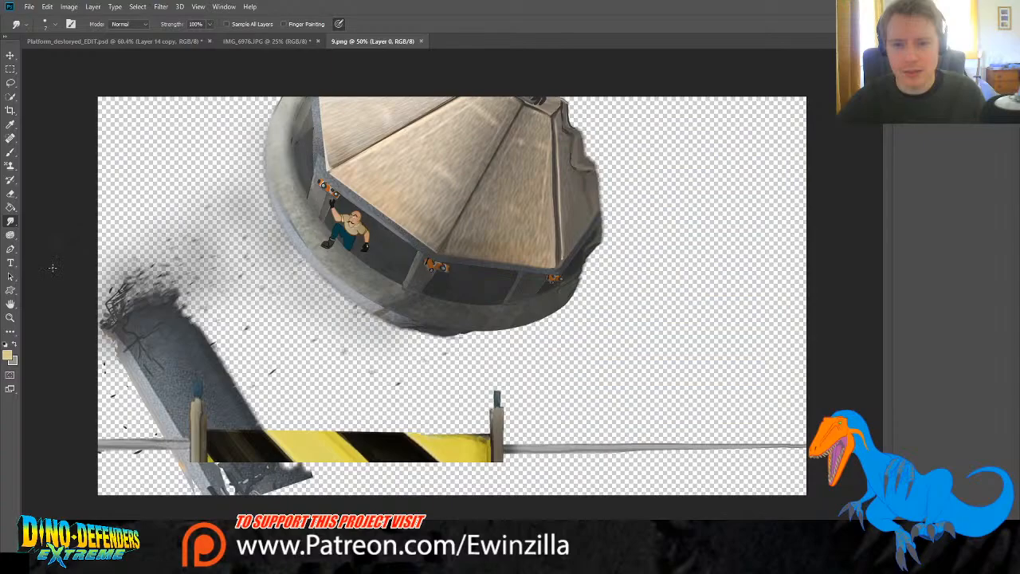
Step: Outline the orange device beneath the middle of the falling tower's roof edge with the Lasso tool in 9.png
click(10, 318)
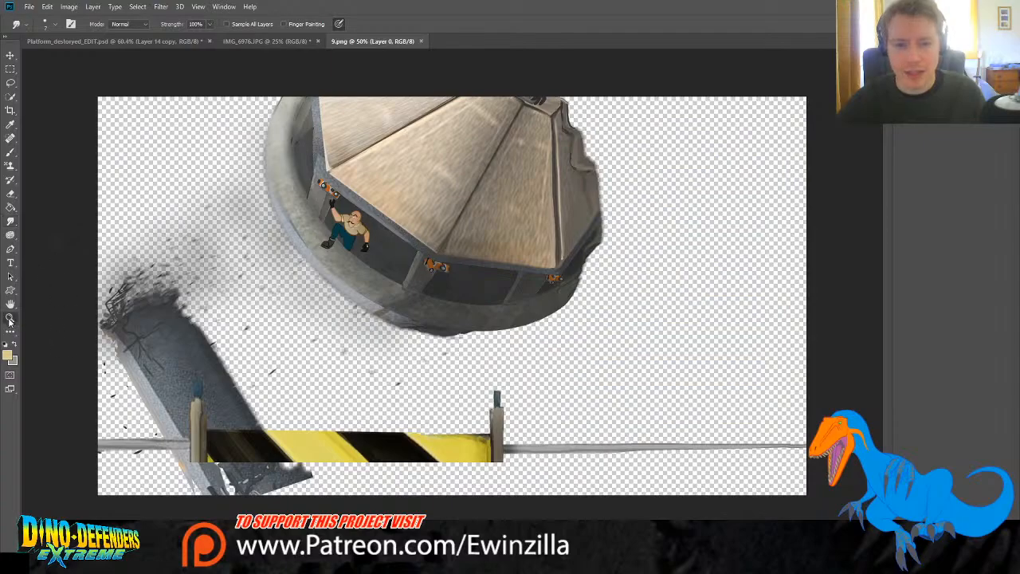
click(457, 267)
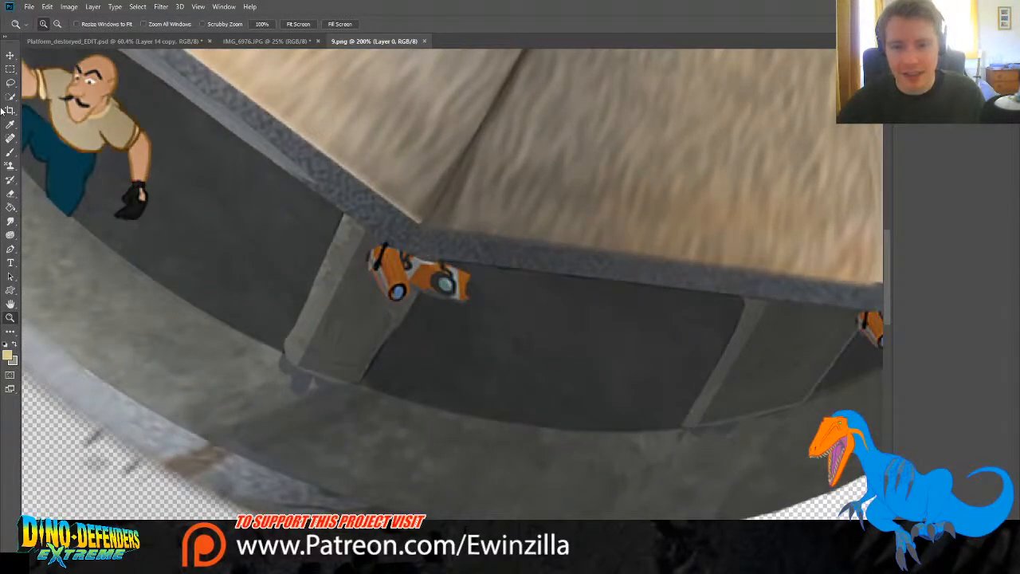
click(11, 83)
mouse_move(443, 263)
mouse_down()
mouse_move(475, 277)
mouse_move(482, 302)
mouse_move(469, 310)
mouse_move(402, 311)
mouse_up()
mouse_move(365, 272)
mouse_down()
mouse_move(386, 243)
mouse_move(471, 274)
mouse_up()
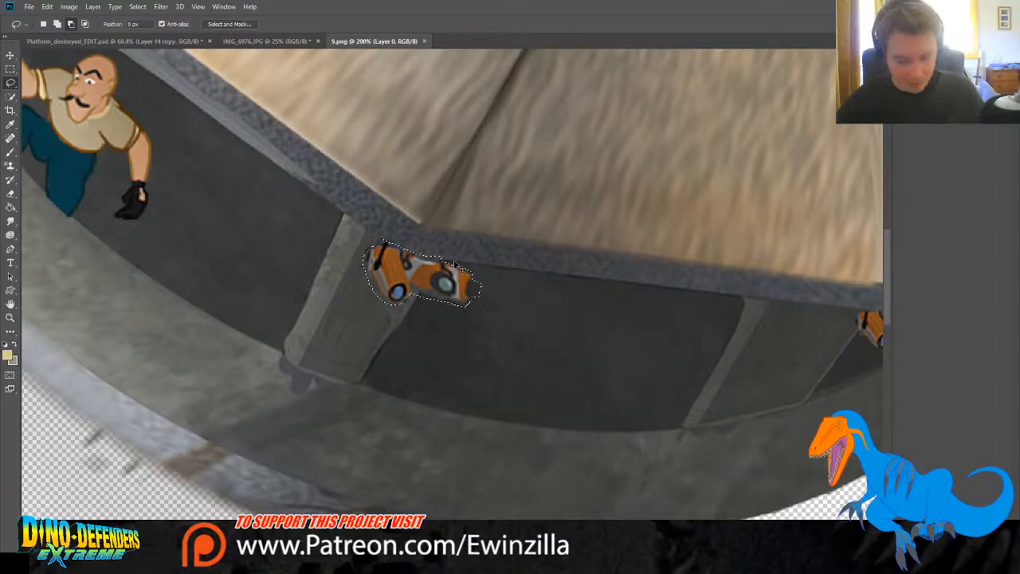
Step: Paste the orange device into Platform_destoryed_EDIT.psd, rotate it about 136° and place it at the upper-left end of the dome's dark inner rim
click(270, 41)
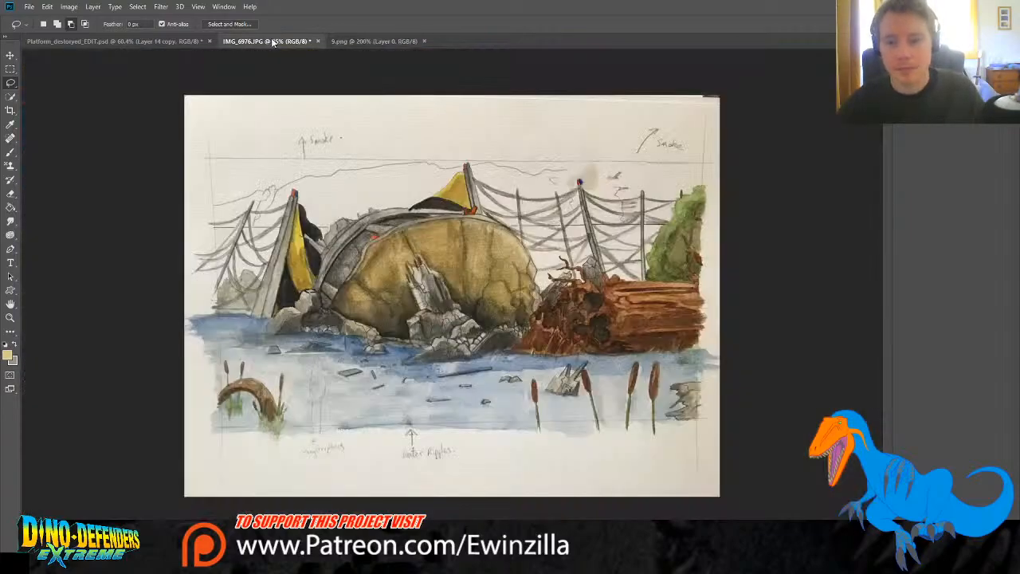
click(151, 41)
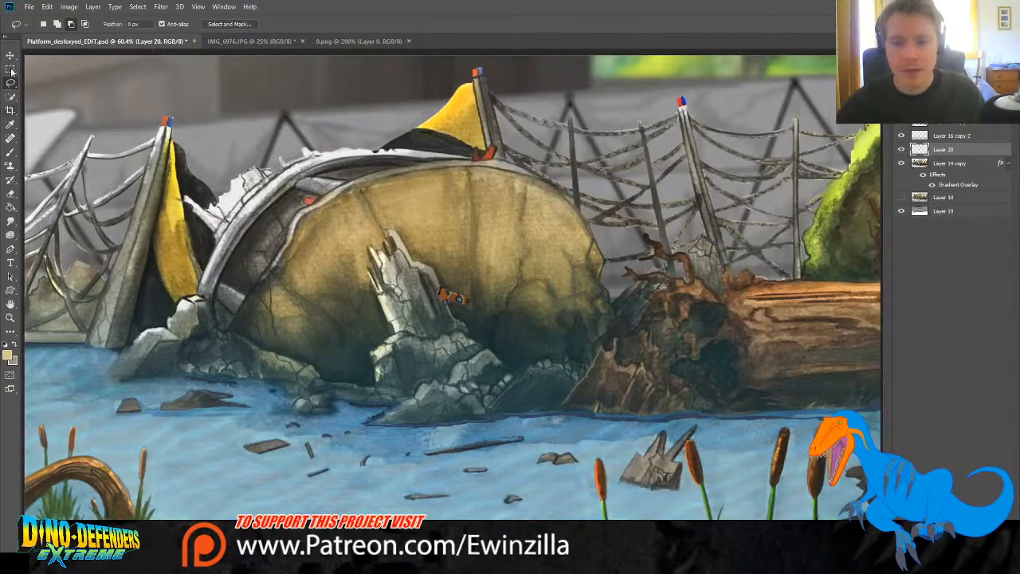
key(v)
drag(462, 274, 313, 196)
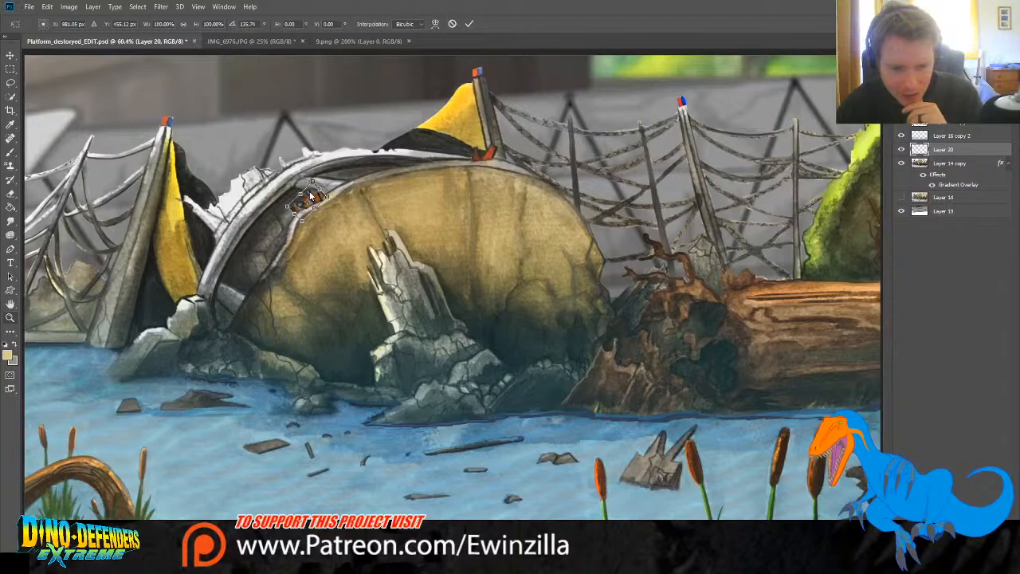
key(Return)
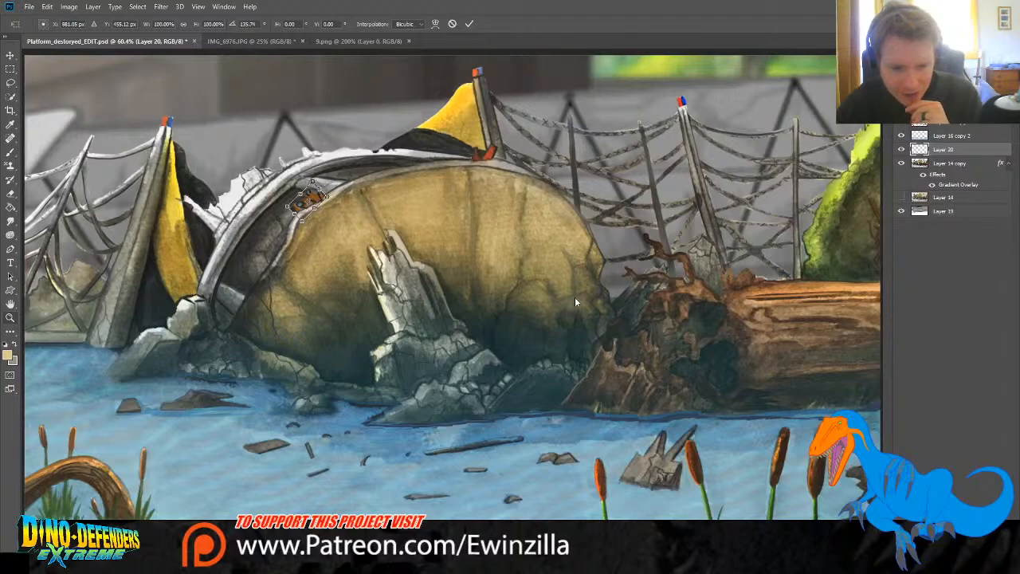
Step: Nudge the pasted orange device slightly so it fits against the dome's inner rim
key(z)
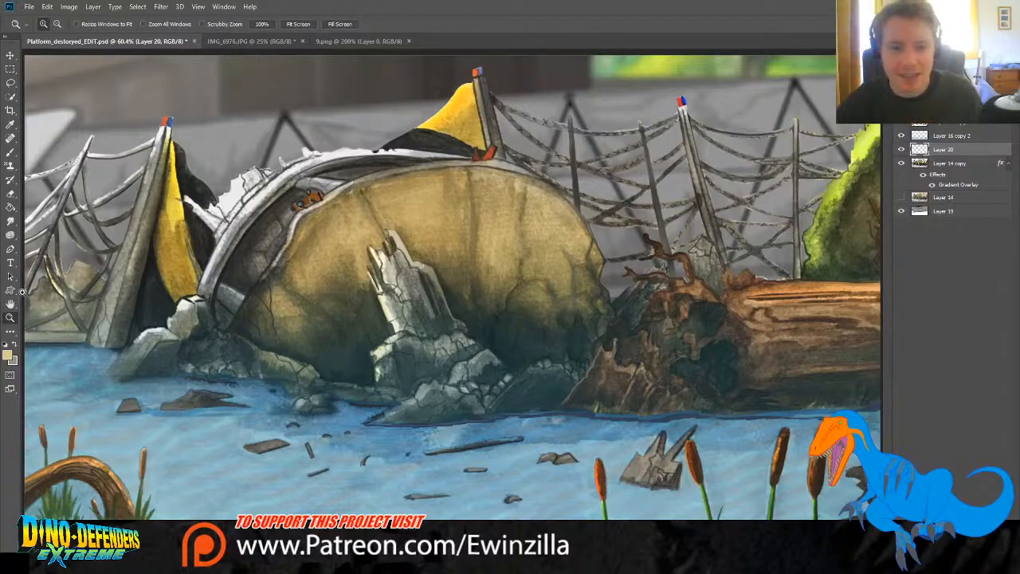
click(307, 191)
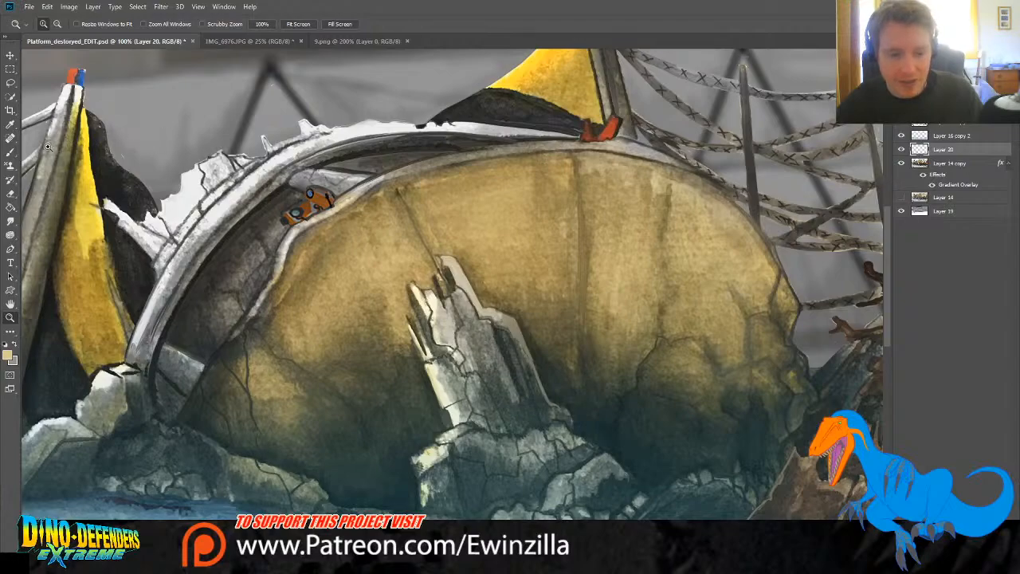
click(10, 55)
drag(303, 190, 299, 187)
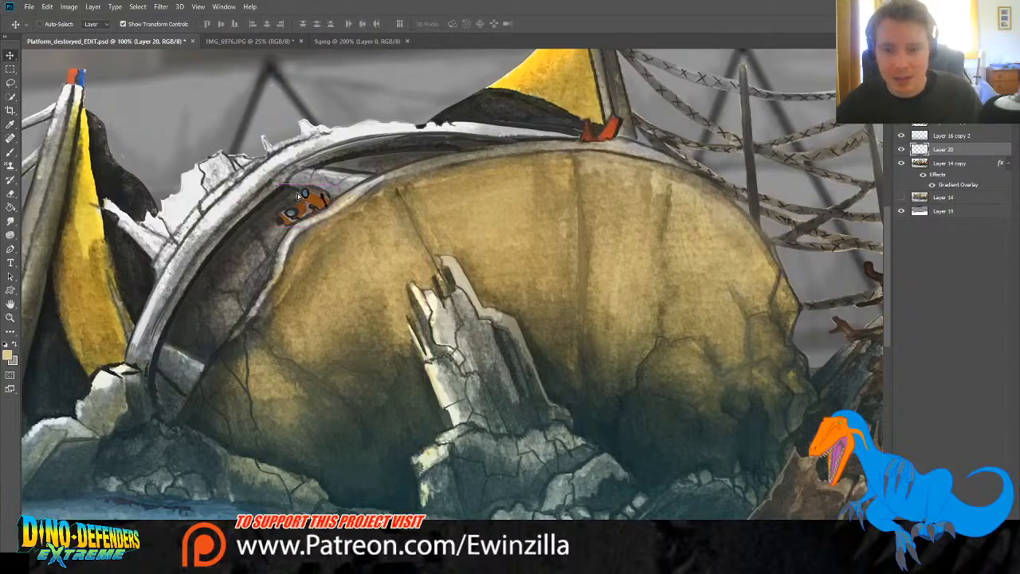
Step: Brighten the orange device's colours with an image adjustment
click(10, 221)
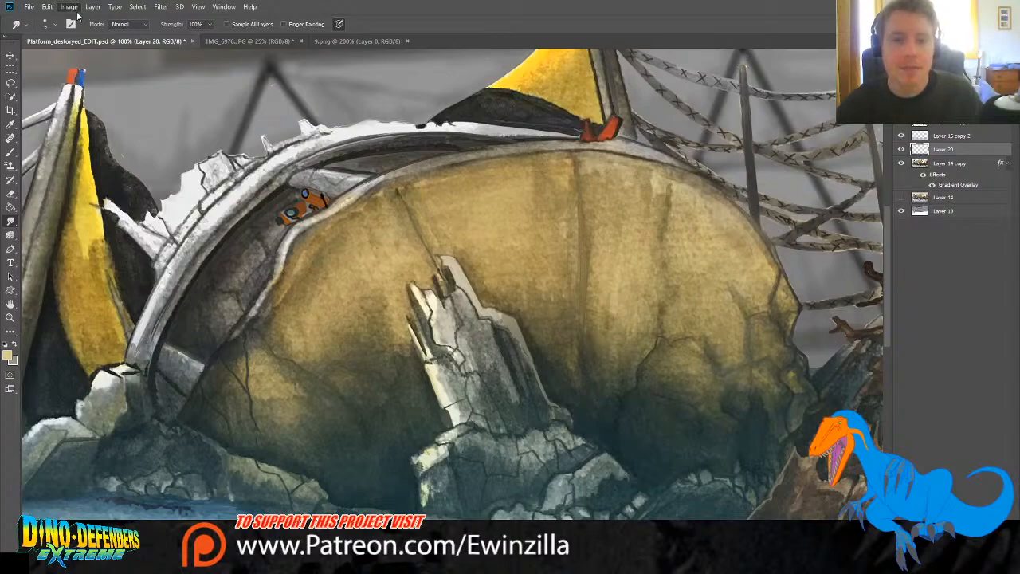
key(i)
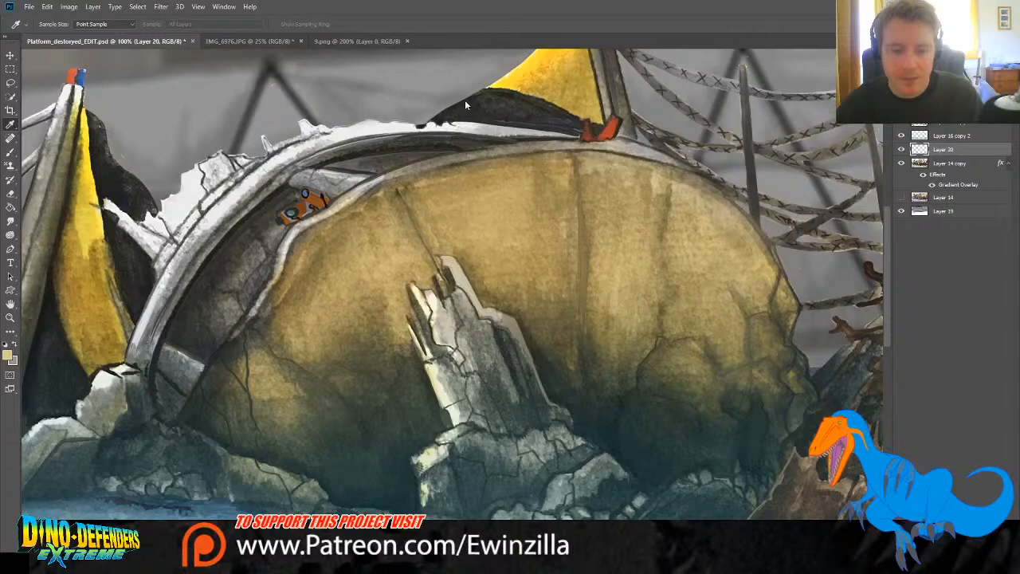
key(ctrl+alt+z)
key(ctrl+alt+z)
key(ctrl+alt+z)
key(ctrl+alt+z)
key(ctrl+alt+z)
key(ctrl+alt+z)
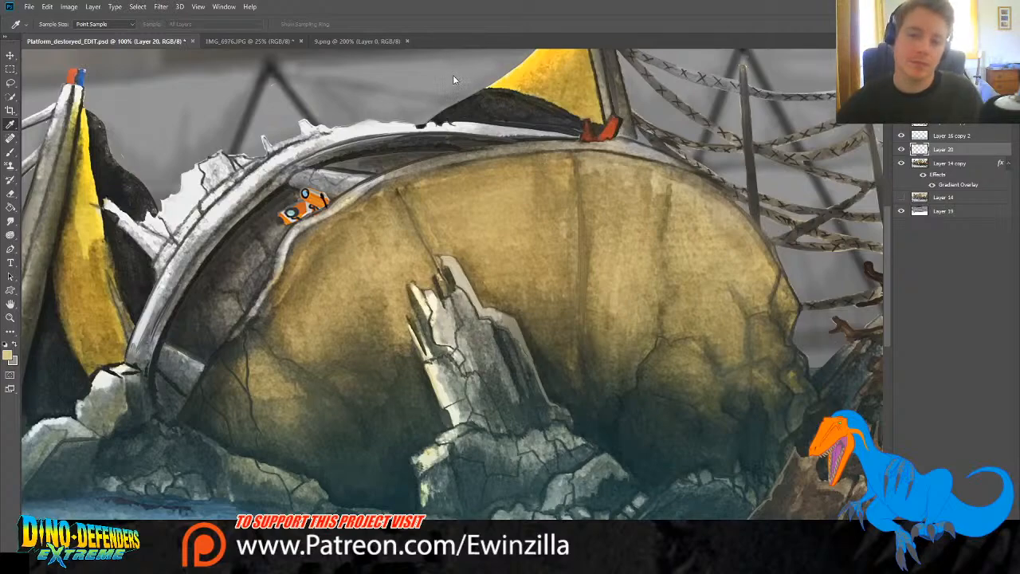
Step: Retouch the orange device's midtones with the toning brush, keeping Protect Tones on
click(11, 222)
click(10, 235)
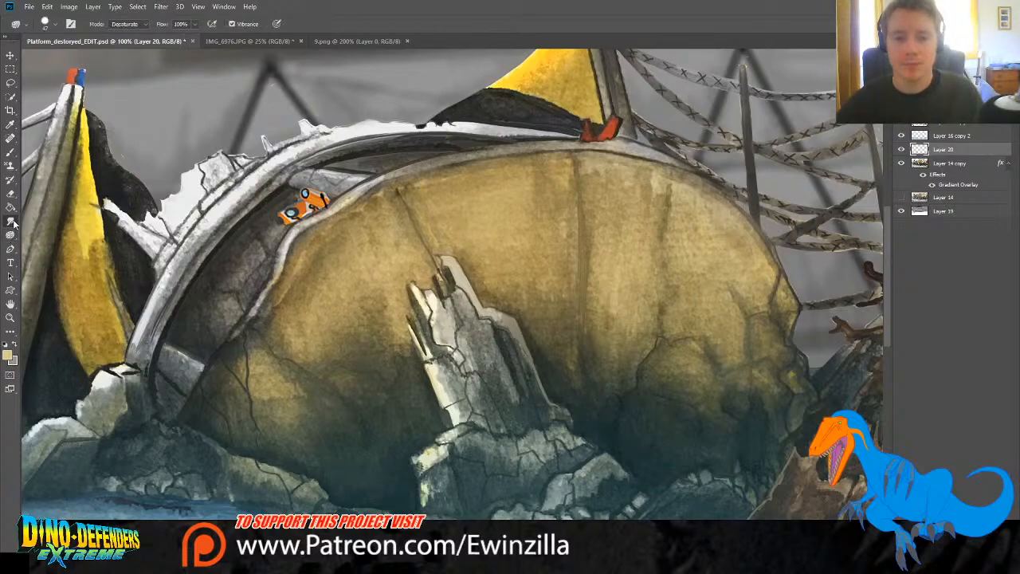
click(11, 221)
click(11, 235)
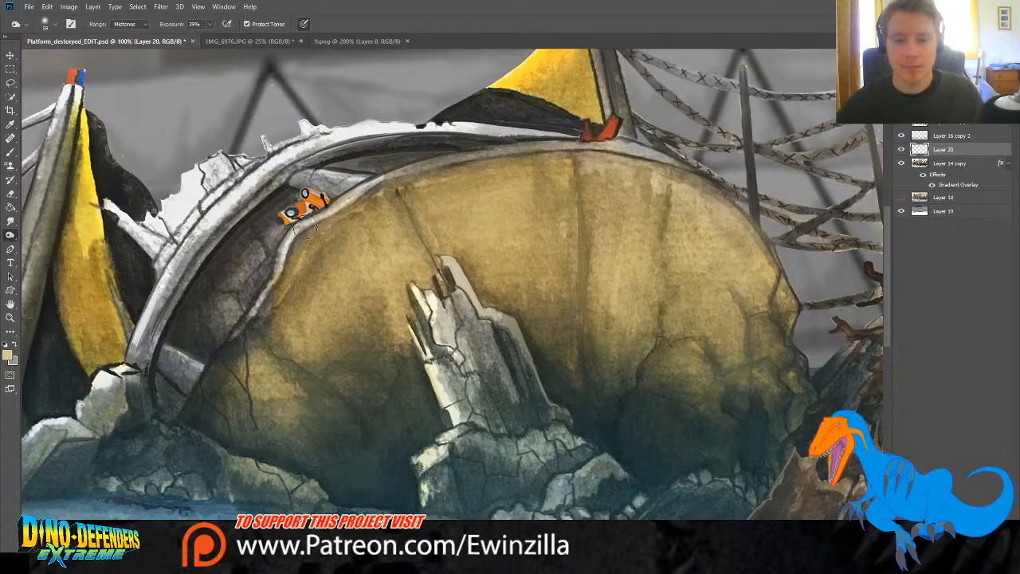
click(10, 222)
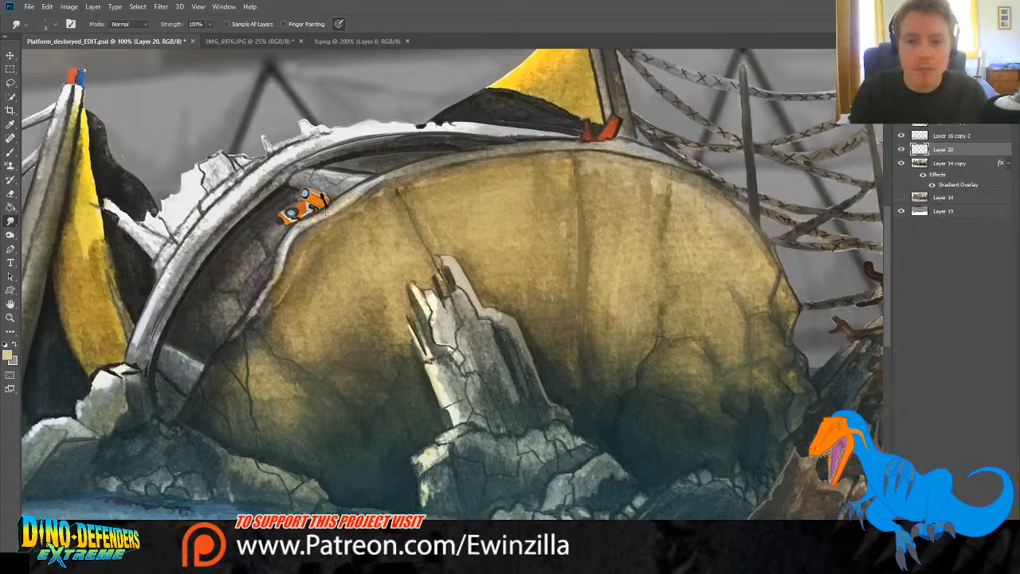
click(10, 234)
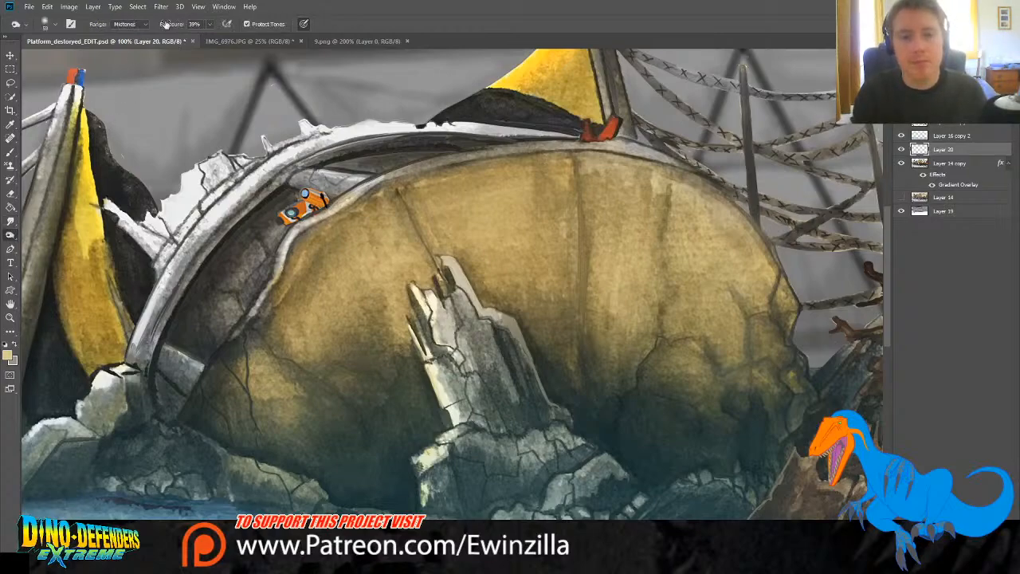
Step: Switch the toning range to Highlights, retouch the device's bright areas and fine-tune its orange colour
click(125, 24)
click(160, 66)
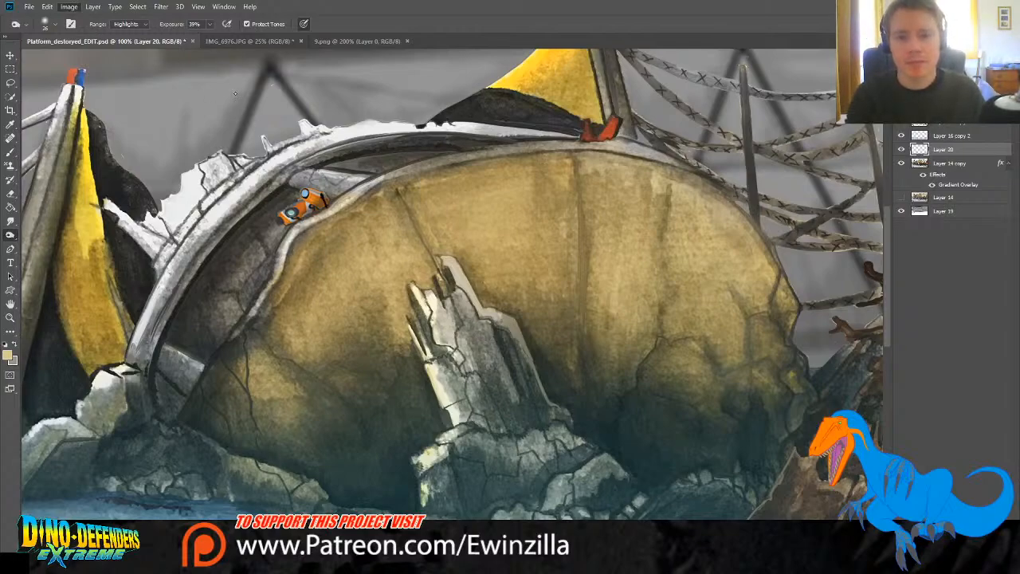
key(i)
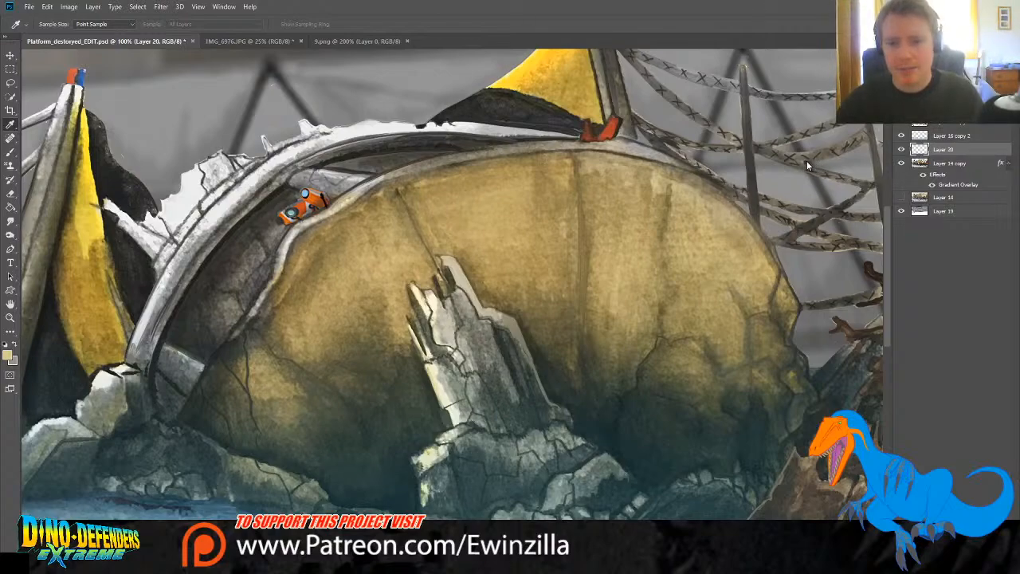
key(o)
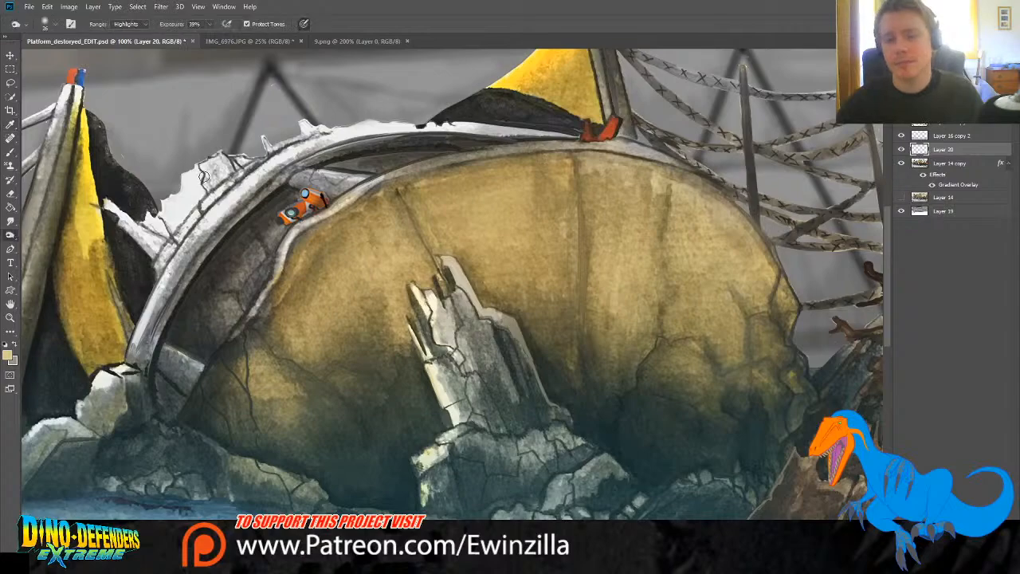
Step: Paint near-white glints on the device's two round lenses with a size 2 brush at 100% opacity, and smudge them smooth
click(10, 318)
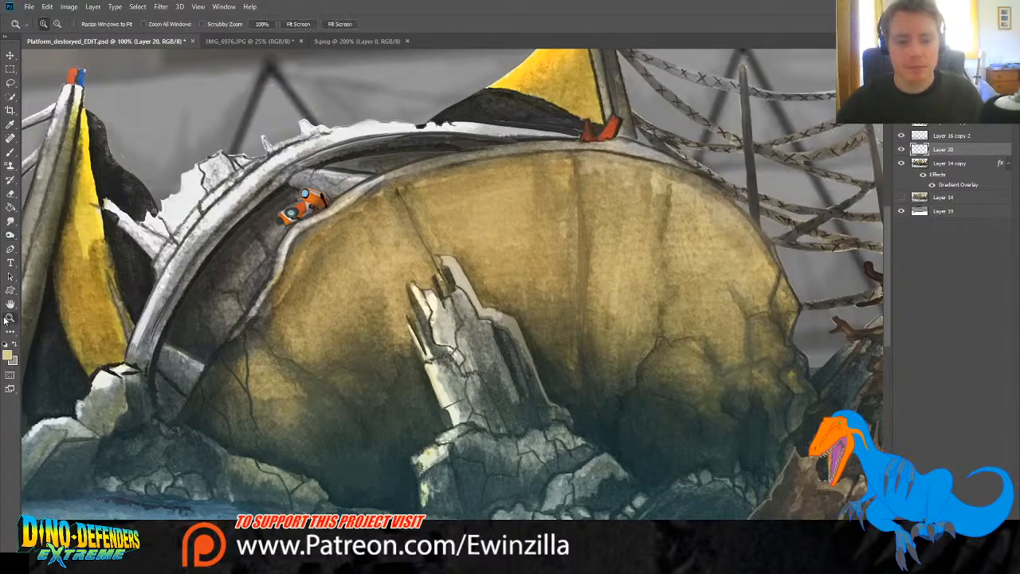
click(263, 239)
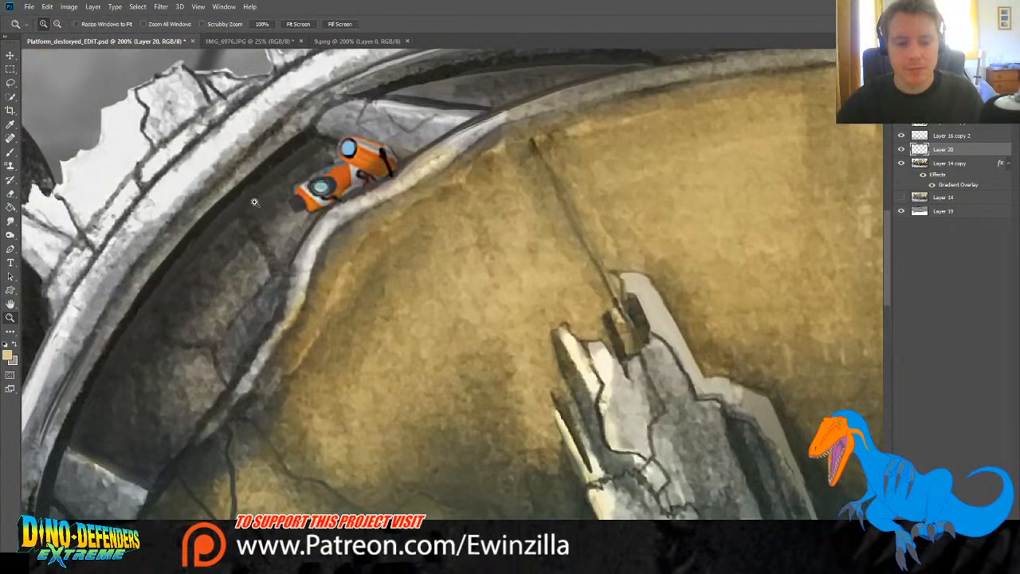
click(9, 165)
click(10, 124)
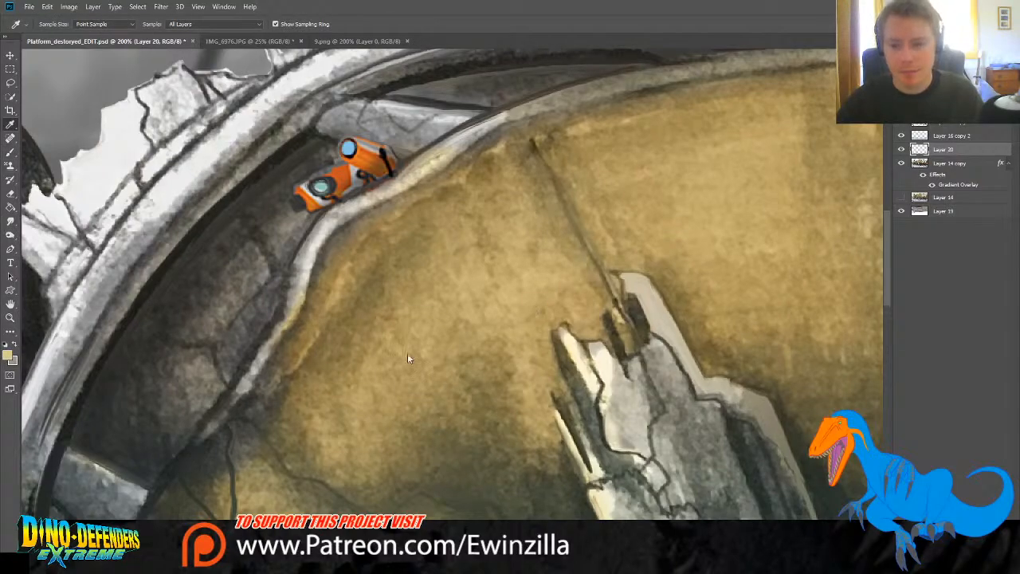
click(637, 252)
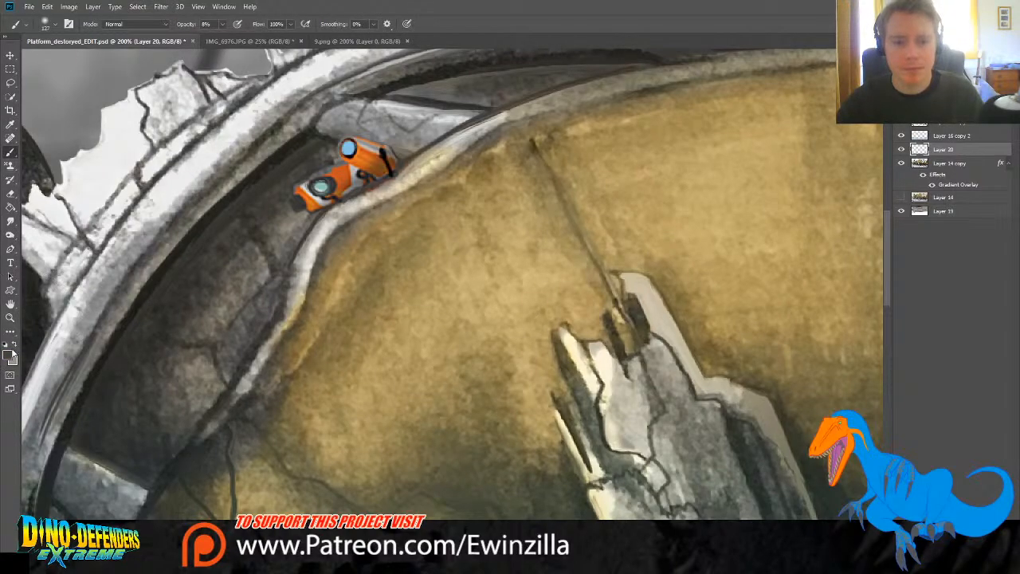
click(7, 354)
key(b)
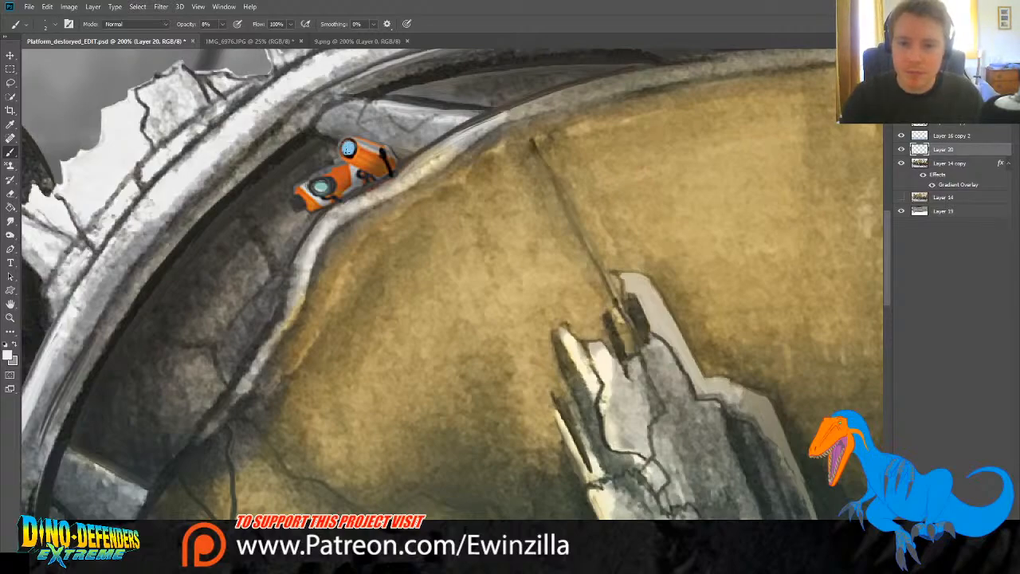
key(0)
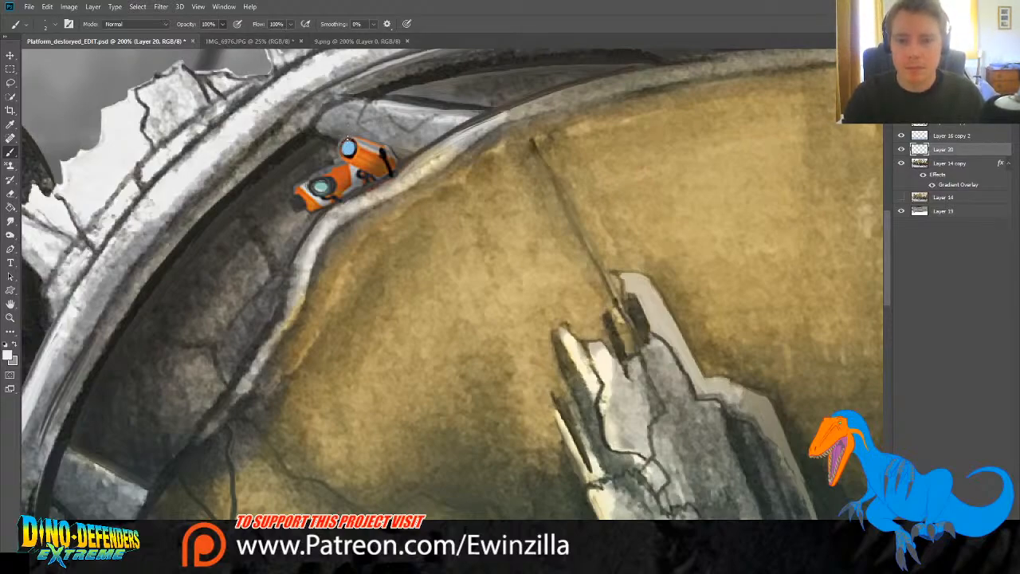
drag(348, 148, 317, 188)
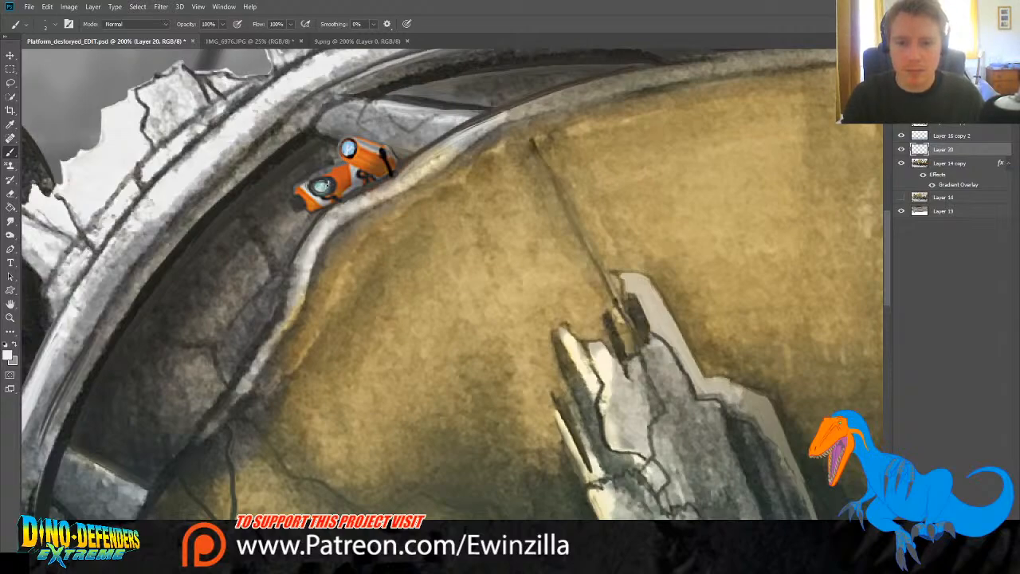
key(r)
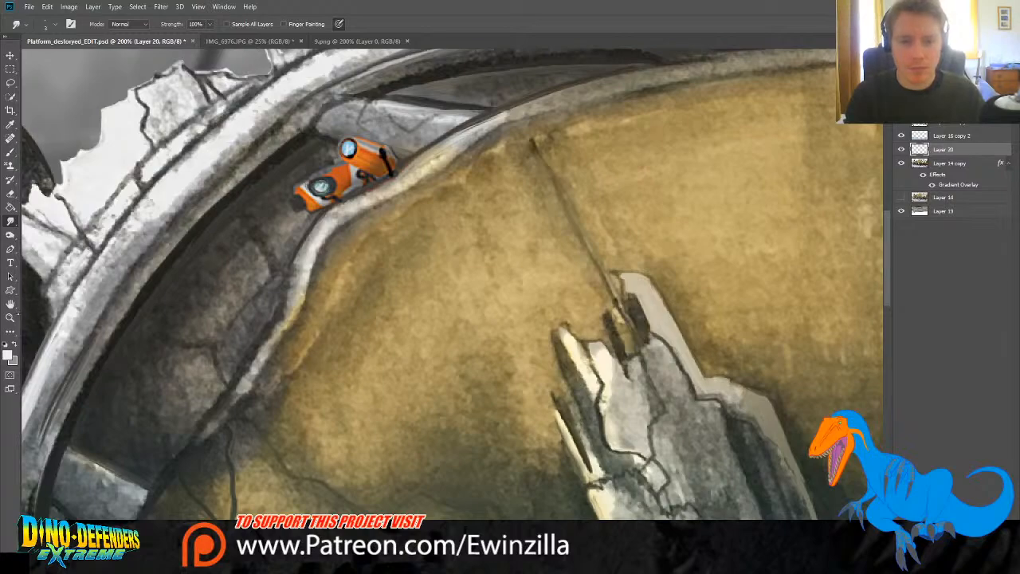
key(z)
key(ctrl+0)
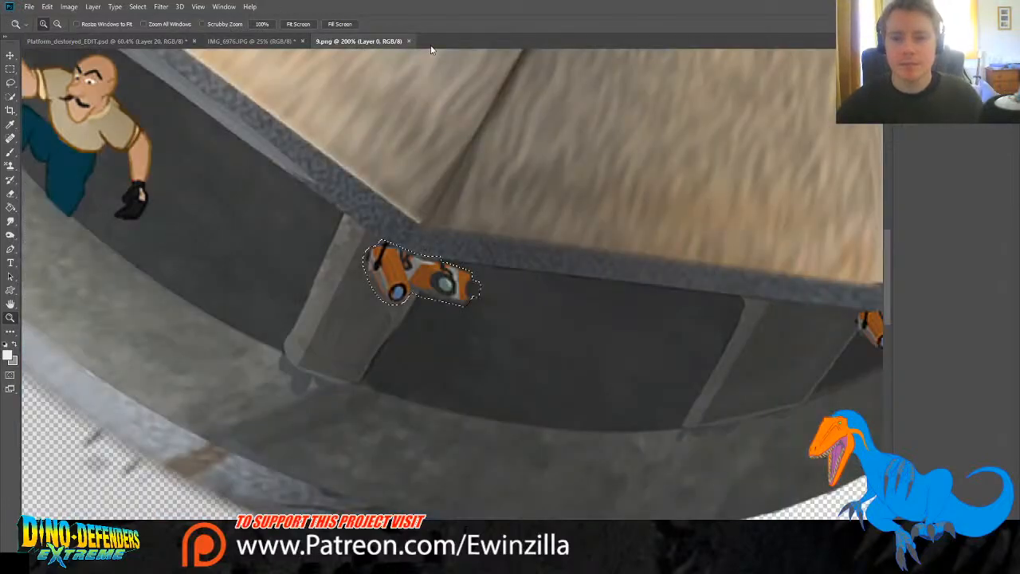
Step: In 9.png, clear the old selection and lasso only the left barrel of the middle orange device
click(363, 40)
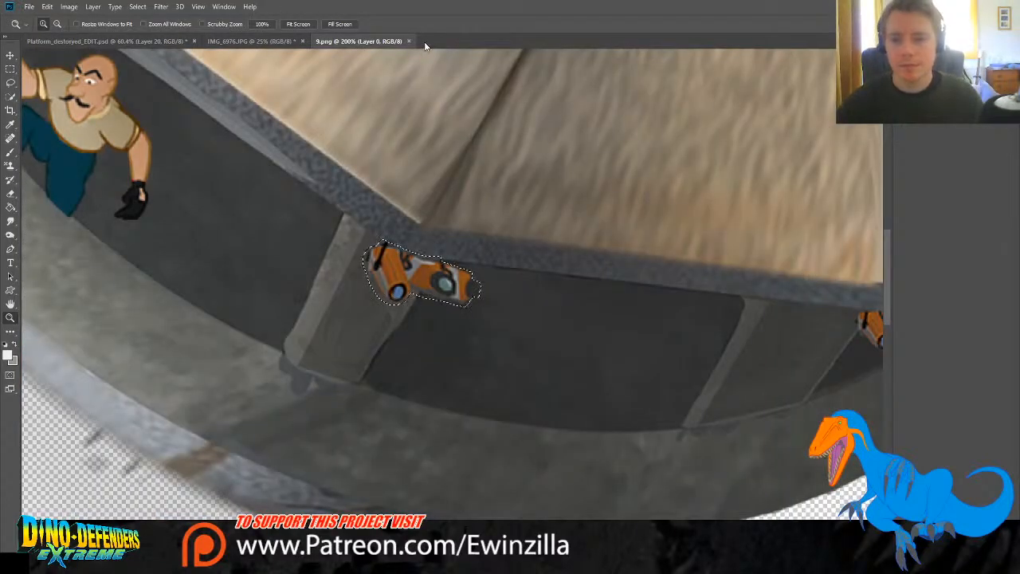
click(298, 24)
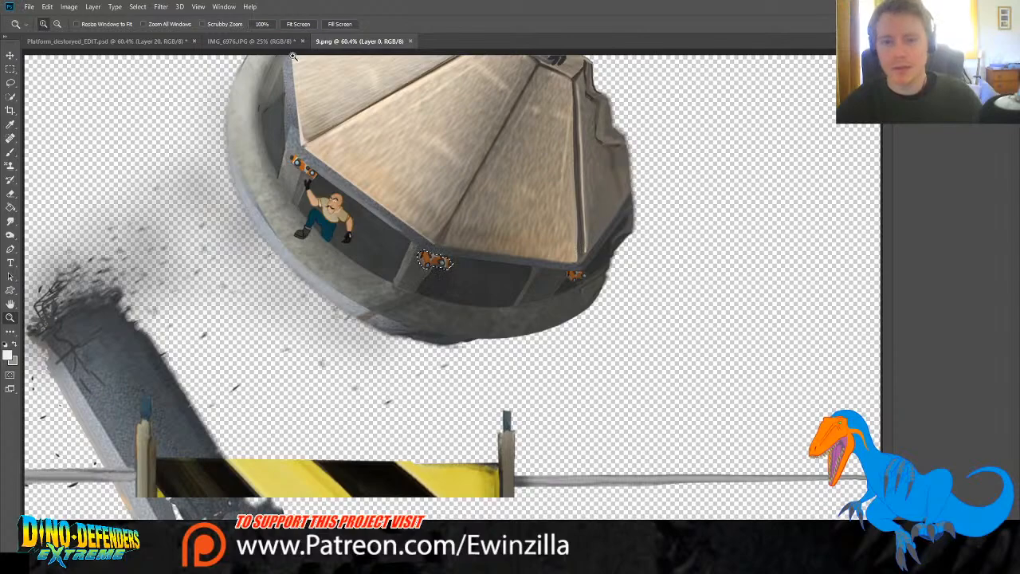
click(441, 271)
click(441, 272)
click(441, 271)
click(441, 272)
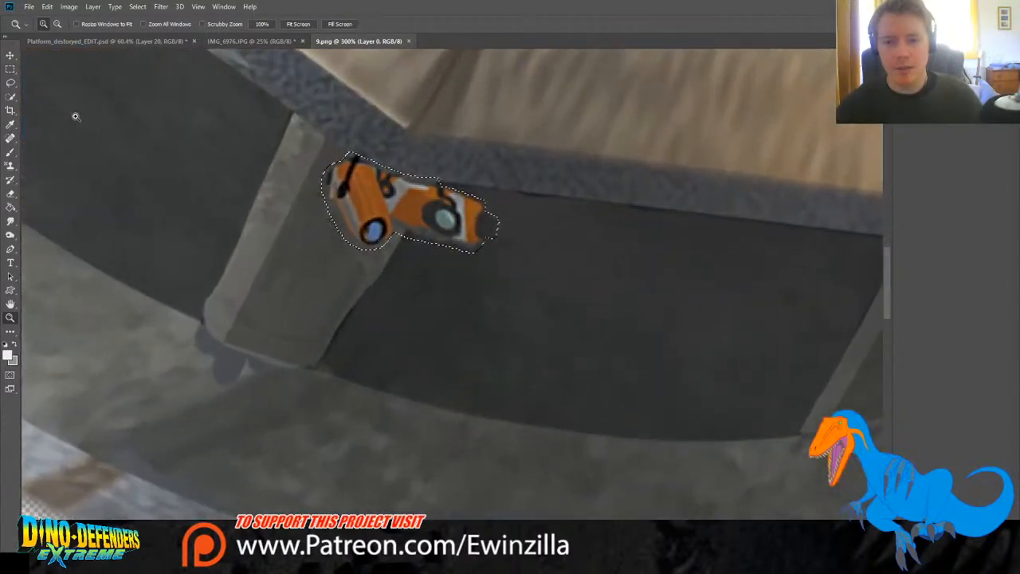
click(10, 70)
click(96, 102)
click(11, 82)
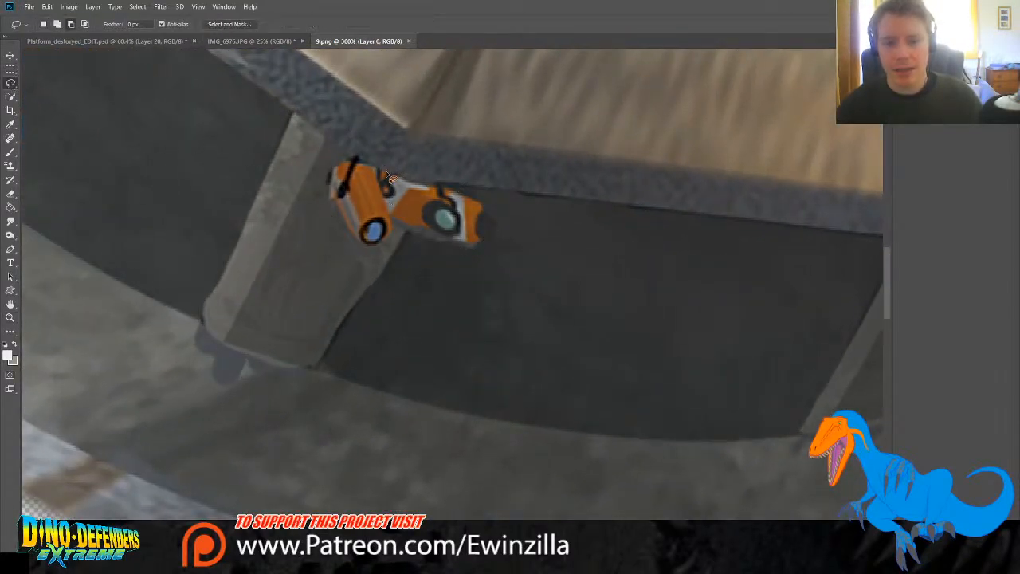
drag(382, 180, 397, 215)
mouse_move(371, 249)
mouse_down()
mouse_move(343, 224)
mouse_move(326, 179)
mouse_move(353, 158)
mouse_up()
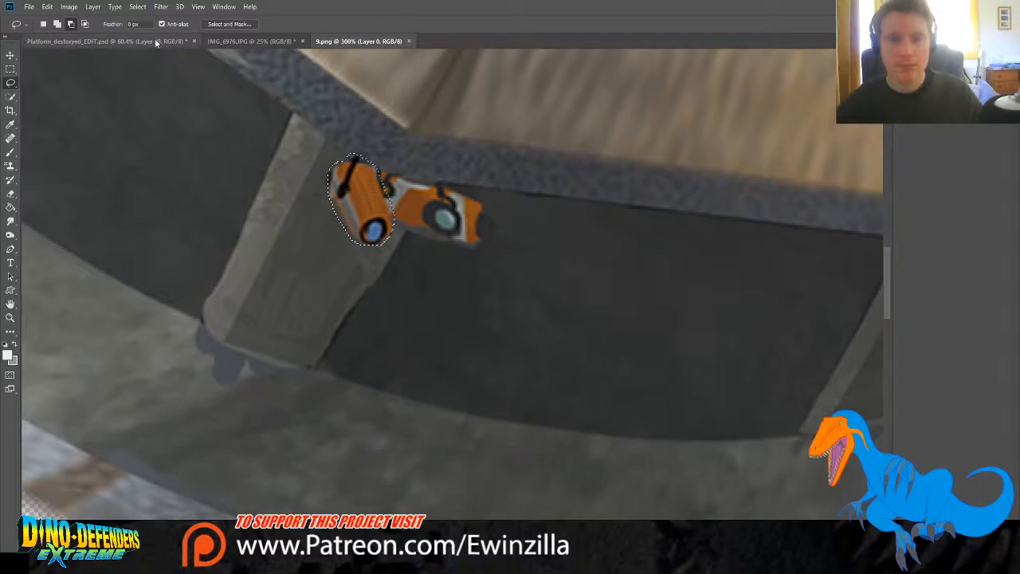
Step: Bring the copied orange barrel into Platform_destoryed_EDIT.psd and move it up to the top of the dome, just below the rim
click(157, 41)
click(11, 55)
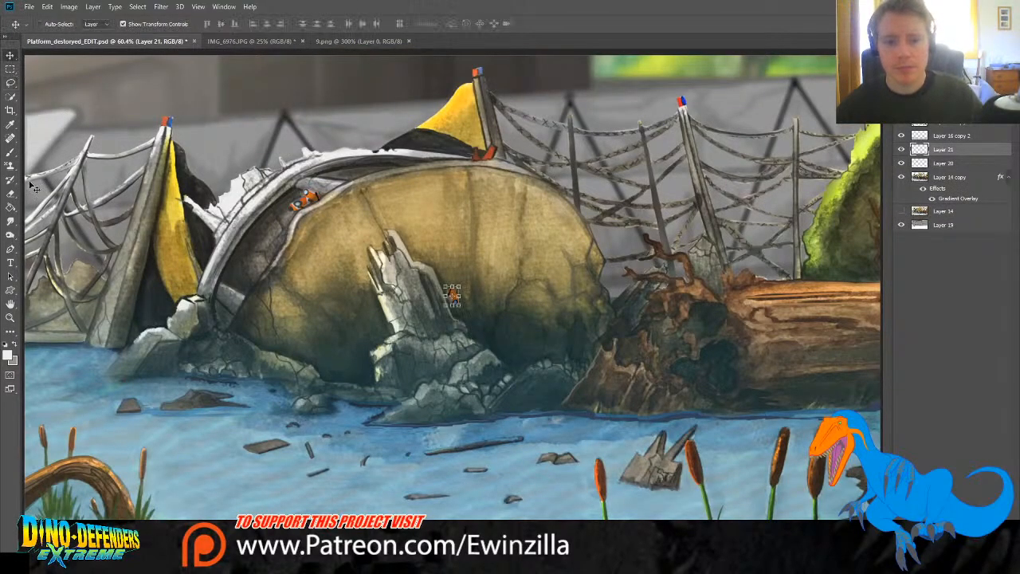
scroll(541, 129, up, 3)
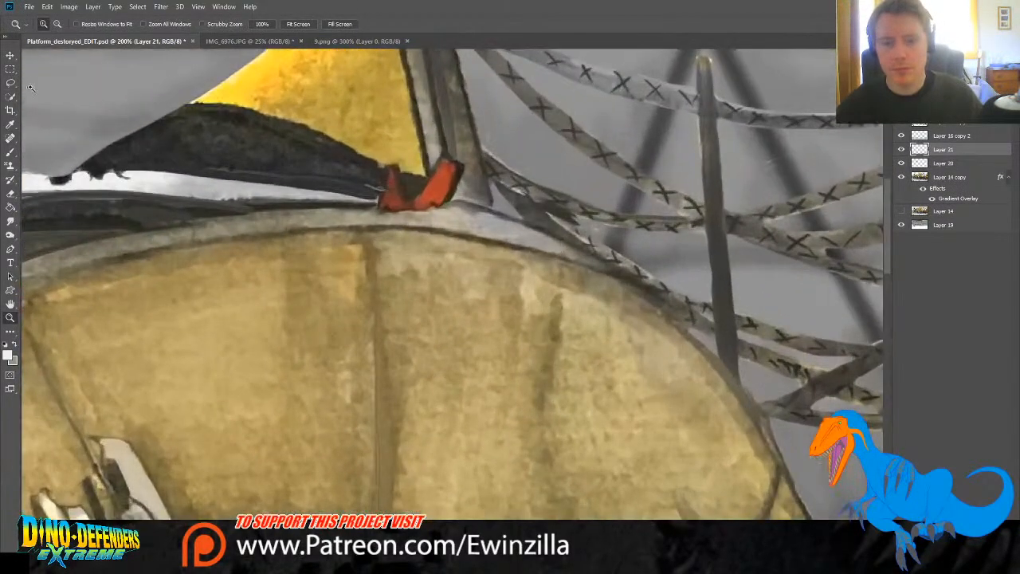
drag(335, 350, 333, 136)
drag(363, 448, 363, 277)
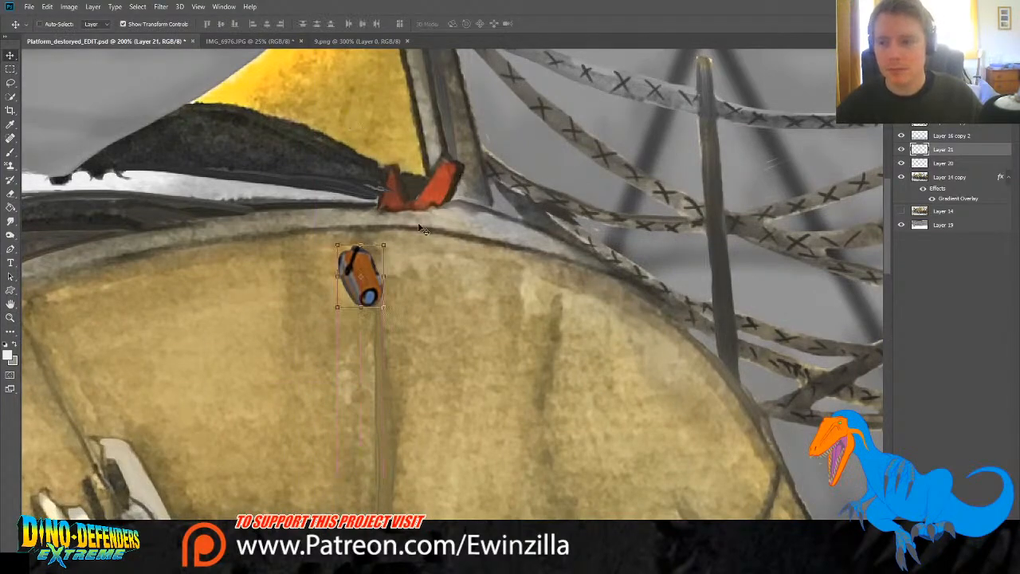
Step: Flip and rotate the barrel about -136°, then seat it over the red piece at the foot of the central yellow-draped post
drag(389, 235, 257, 288)
drag(320, 284, 396, 171)
drag(428, 206, 377, 225)
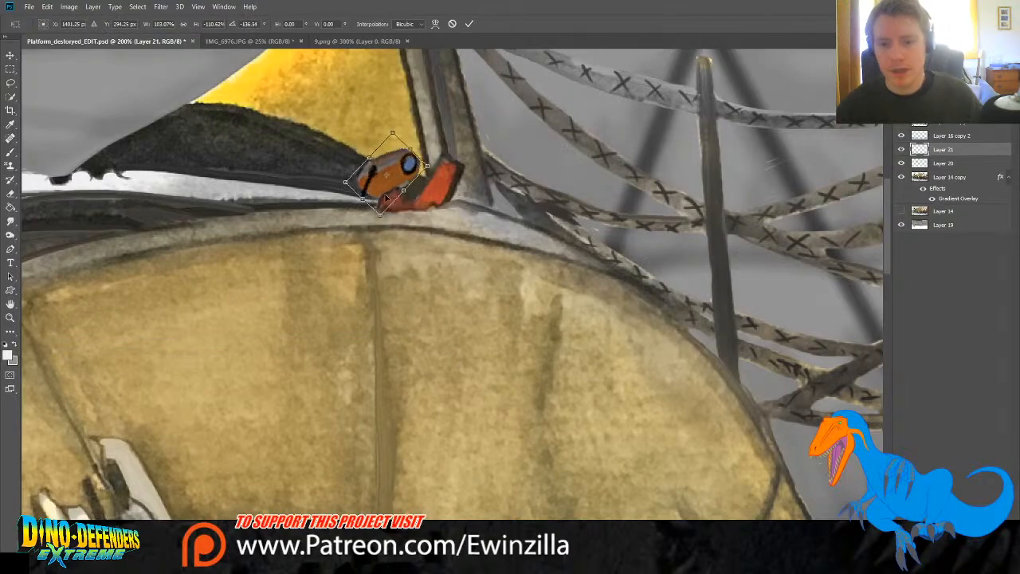
drag(387, 175, 438, 198)
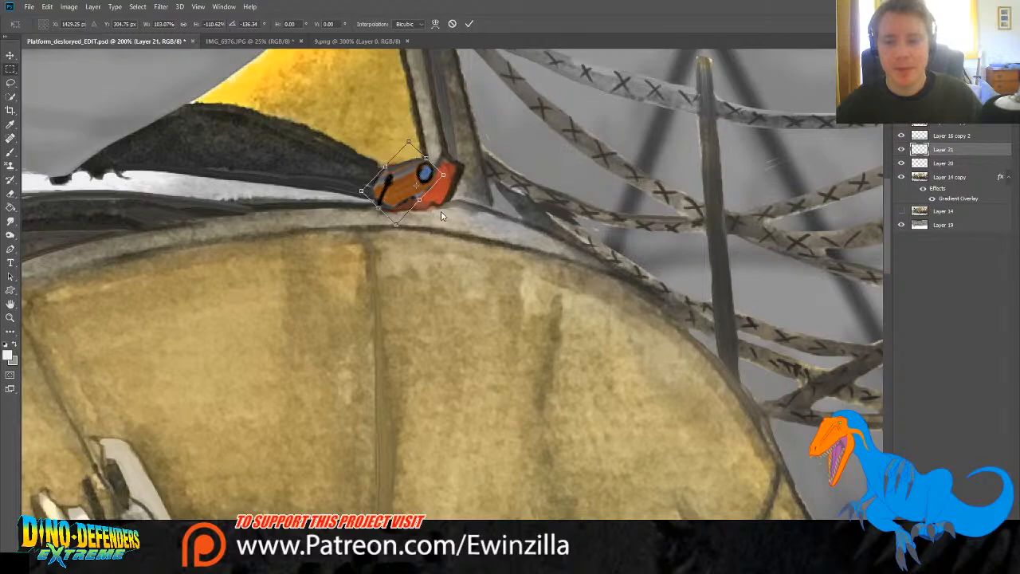
key(Return)
Step: Merge Layer 20 into Layer 14 copy, leaving Layer 21 separate, and check the merged layer by toggling its visibility
click(10, 220)
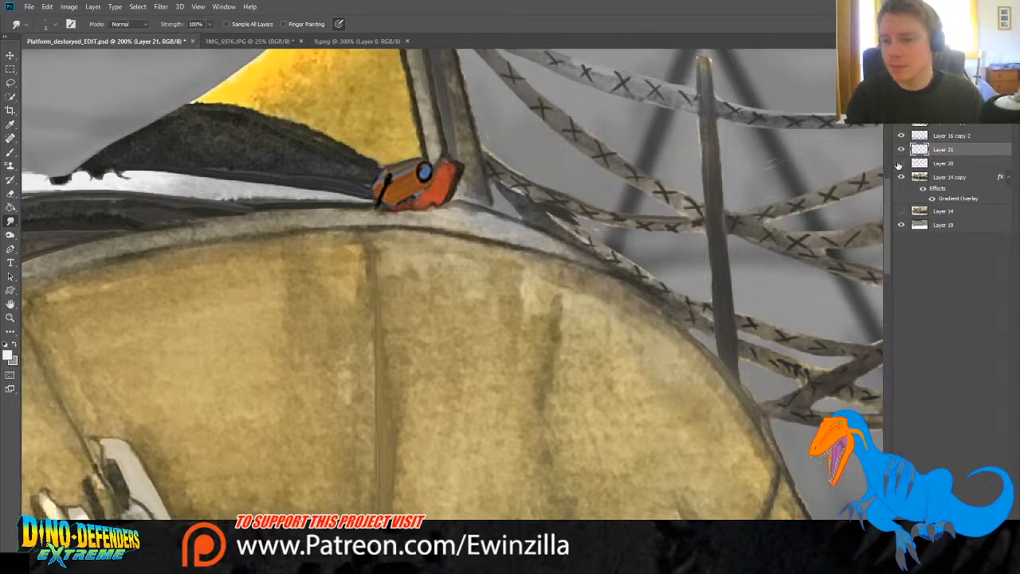
shift+click(943, 163)
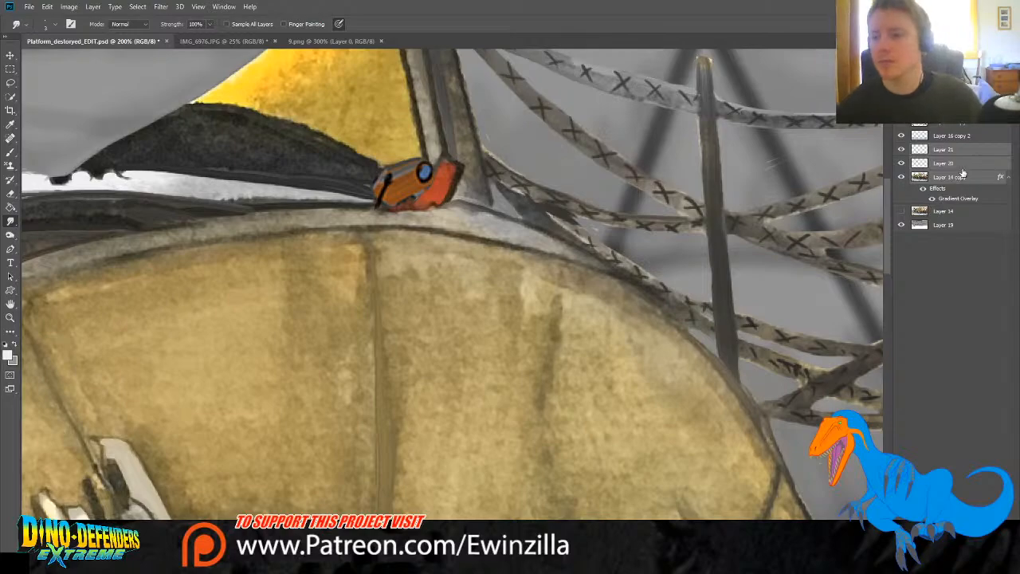
click(960, 176)
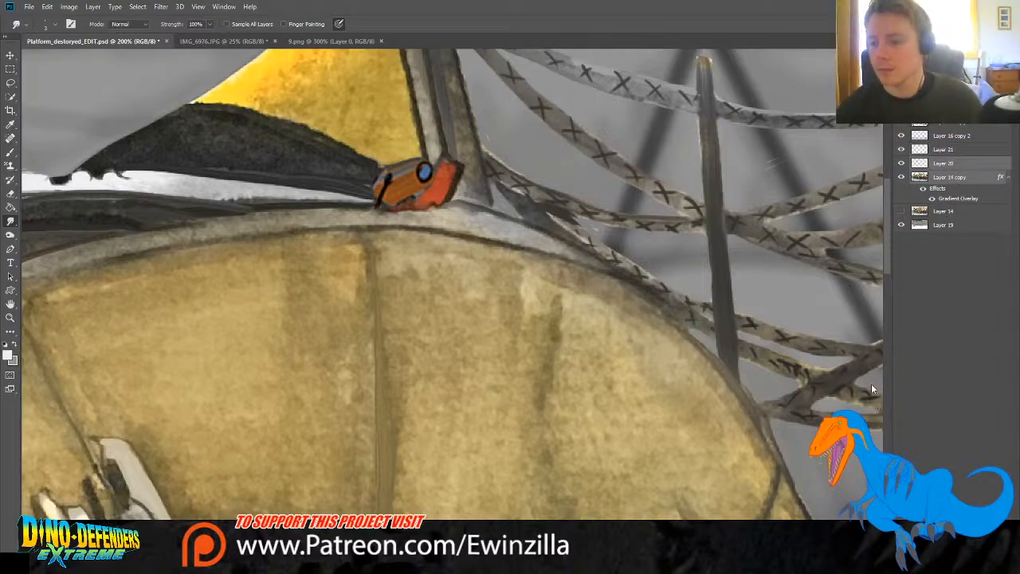
key(ctrl+e)
scroll(452, 284, left, 5)
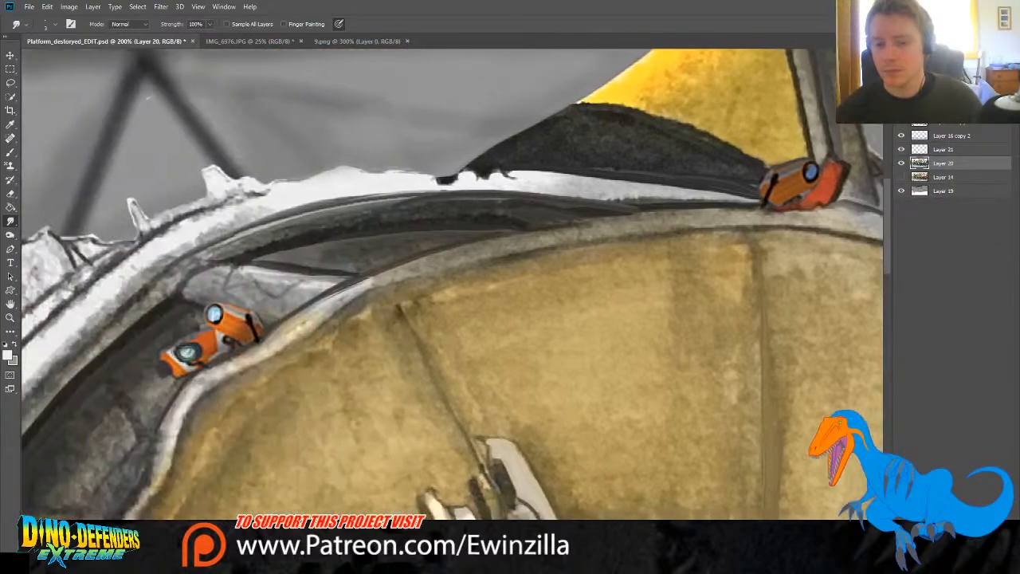
click(901, 164)
click(902, 164)
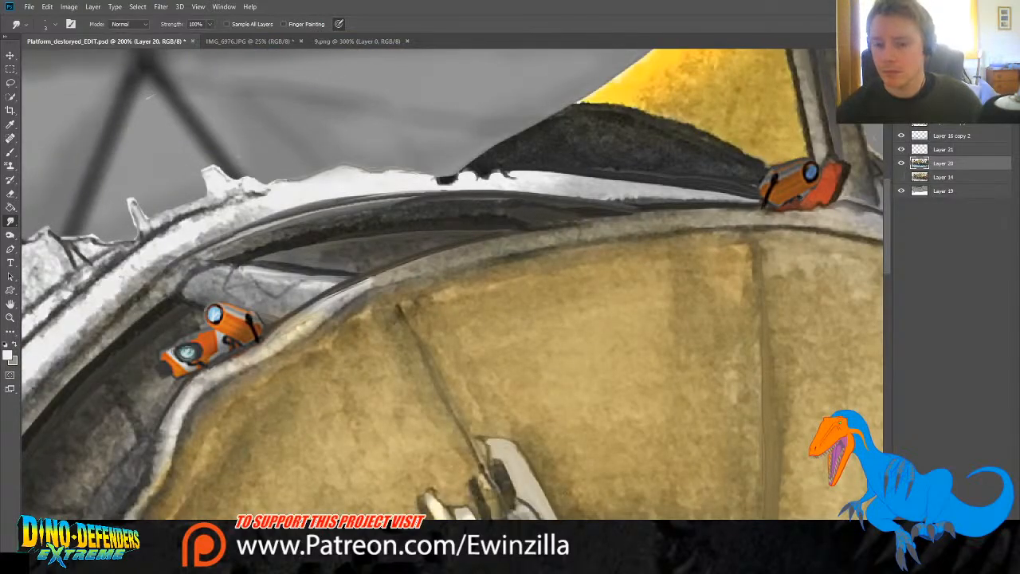
scroll(452, 283, right, 3)
Step: On Layer 21, brighten the barrel and shift its colour toward red-orange to match the red piece beside it
click(945, 151)
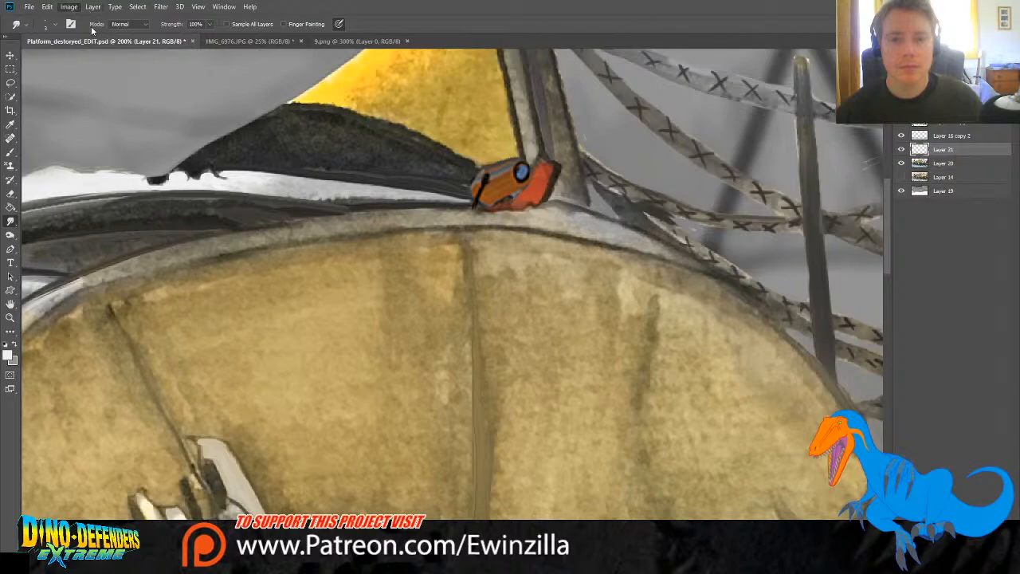
key(i)
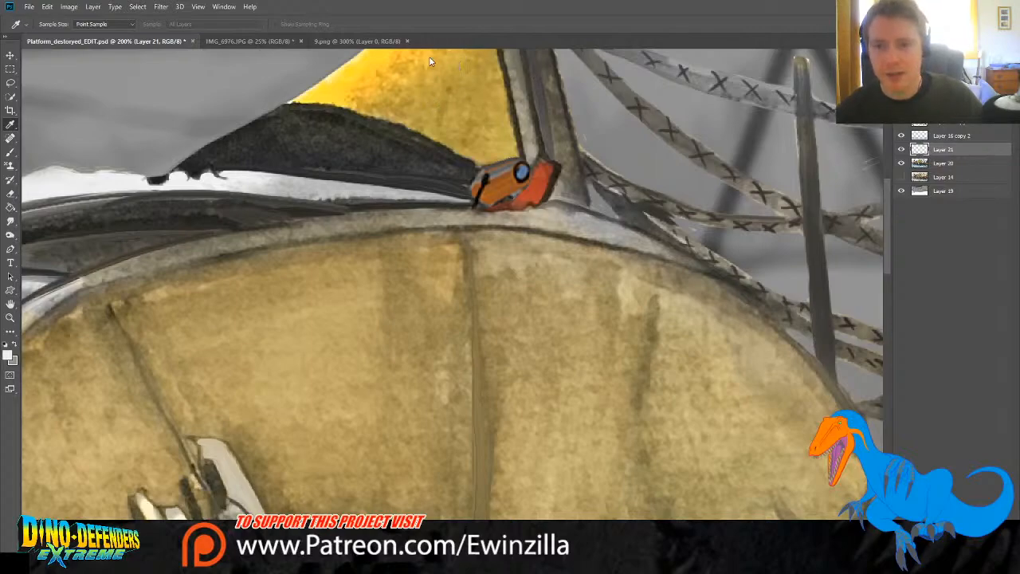
key(r)
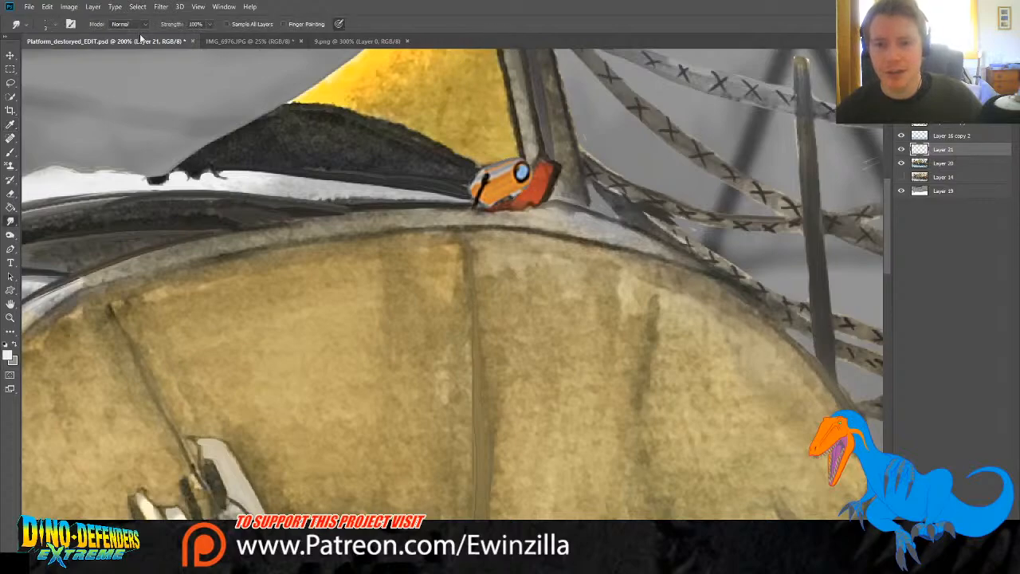
key(i)
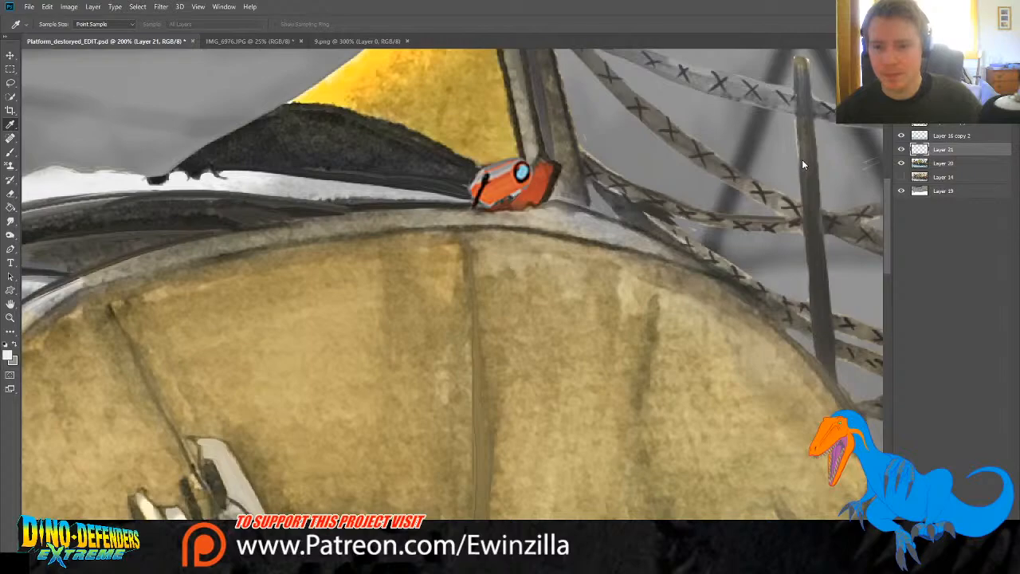
Step: Smudge a dark edge along the base of the red-orange device and soften the shading on its barrel at 100% strength
key(r)
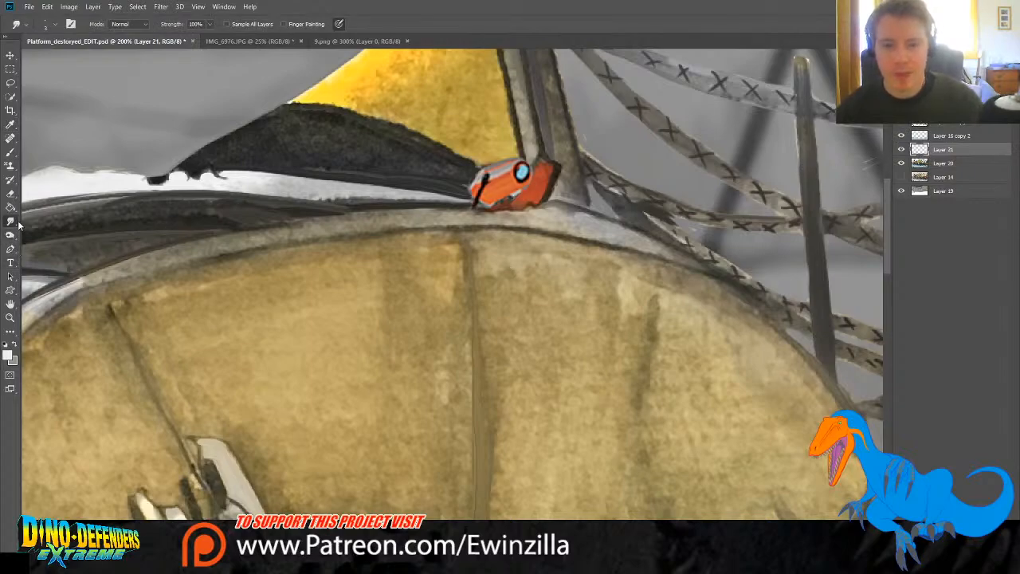
drag(475, 205, 547, 207)
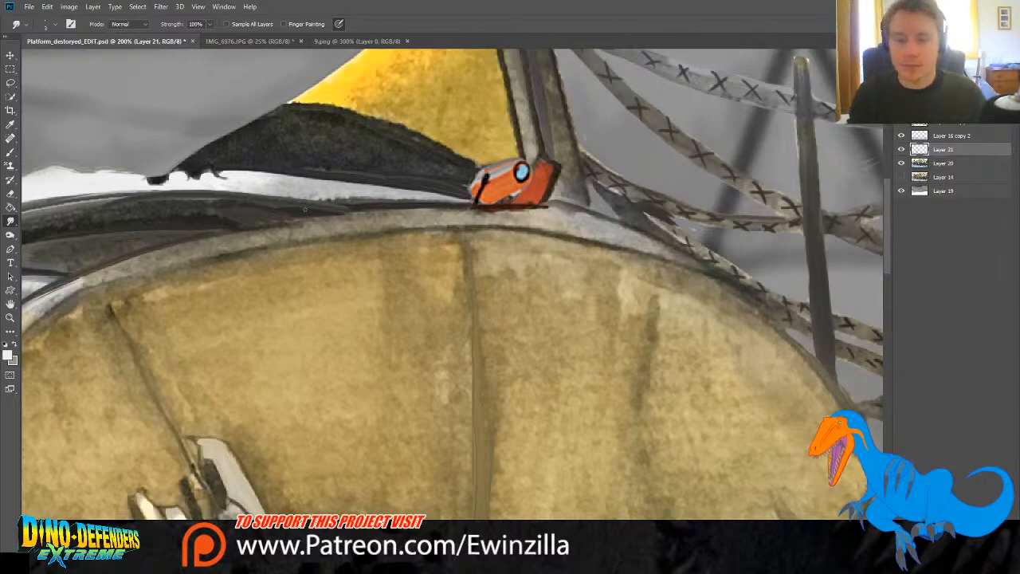
key(o)
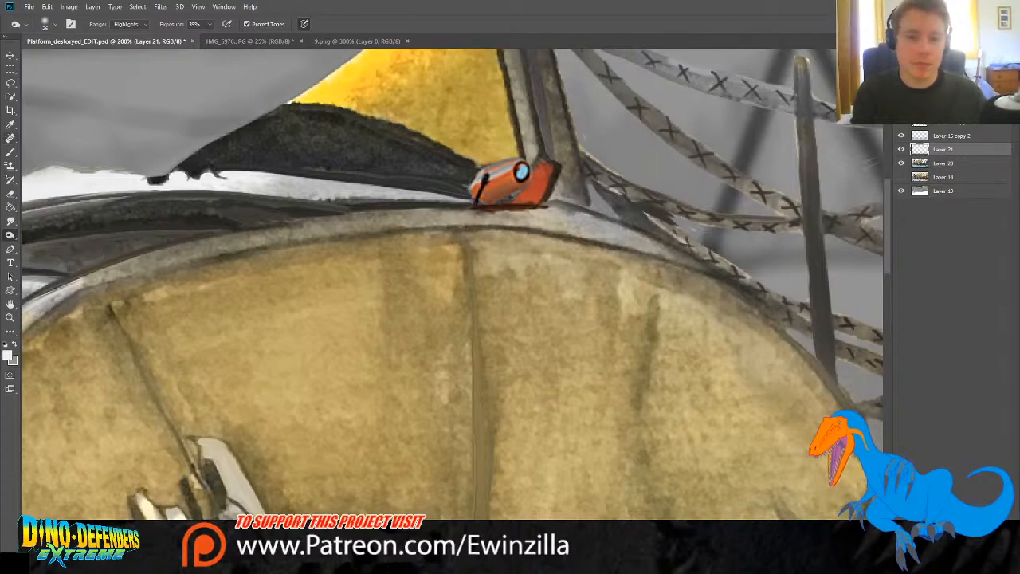
Step: Sample a dark grey from the artwork and ready a size 2 brush at 100% opacity for detailing the barrel
key(z)
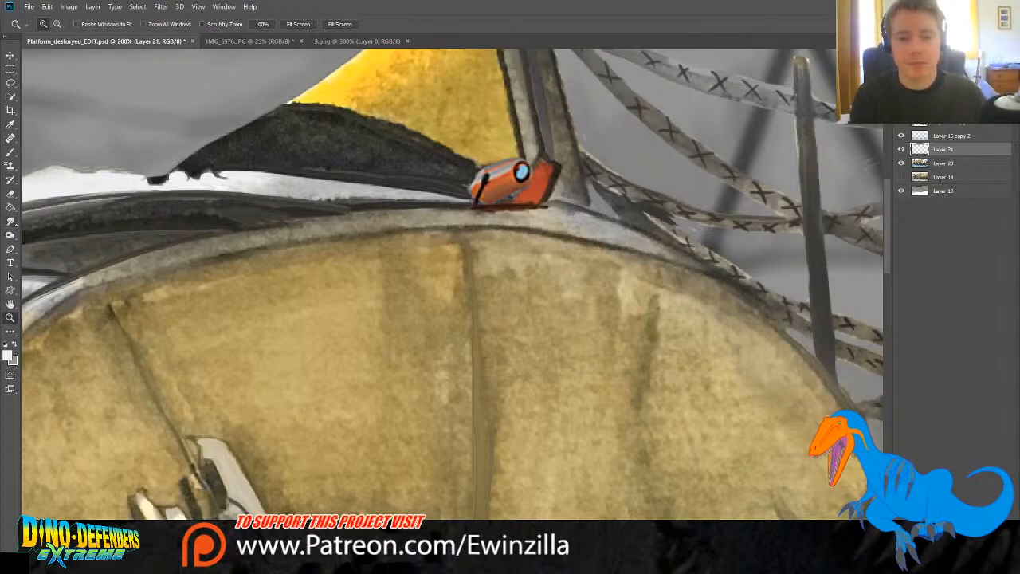
key(i)
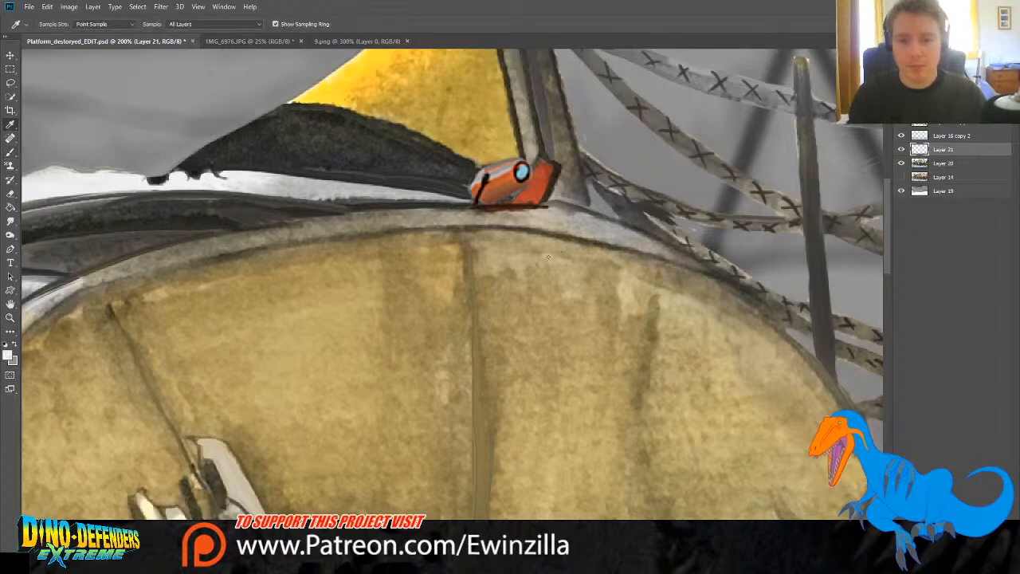
click(682, 257)
key(b)
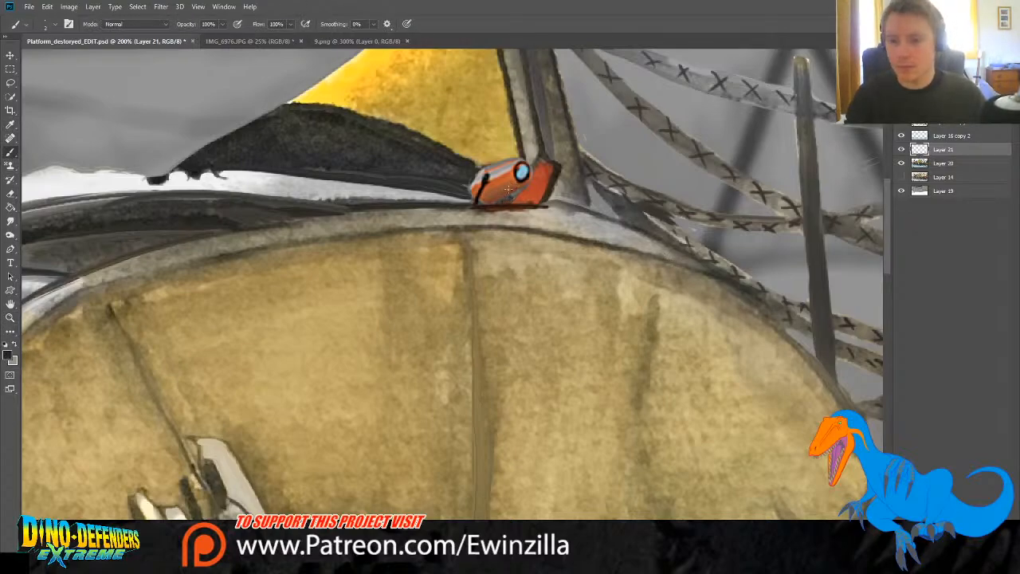
Step: Brush dark details onto the underside and rear end of the orange car at the base of the tower, on Layer 21
mouse_move(508, 189)
mouse_down()
mouse_move(479, 200)
mouse_move(481, 191)
mouse_move(515, 198)
mouse_up()
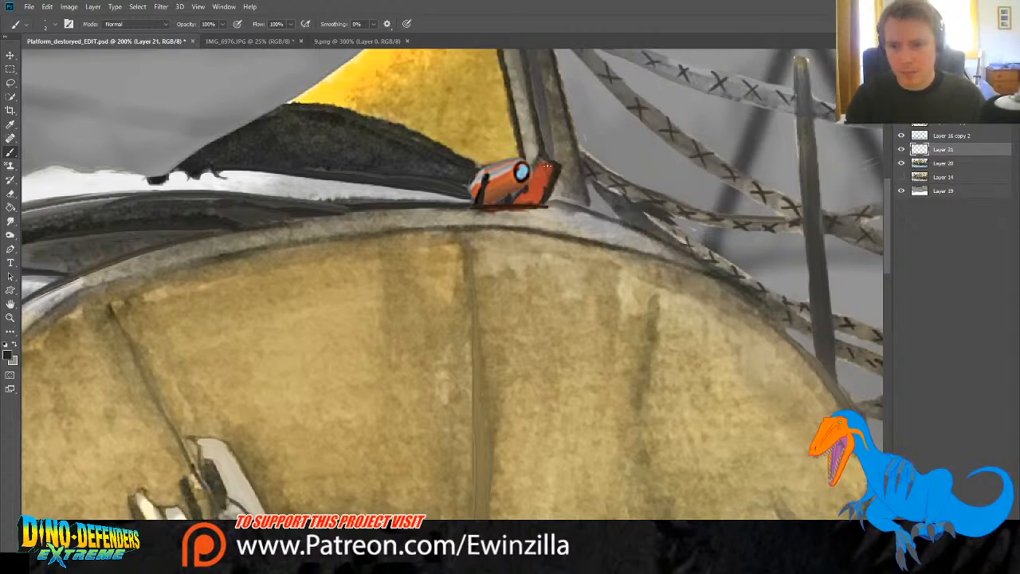
drag(551, 158, 554, 163)
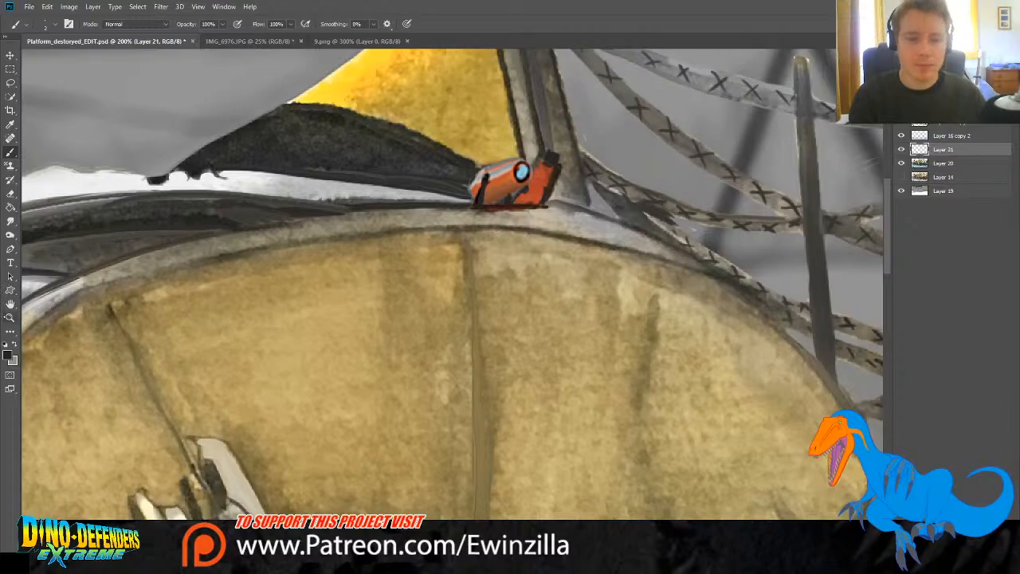
click(11, 317)
click(299, 24)
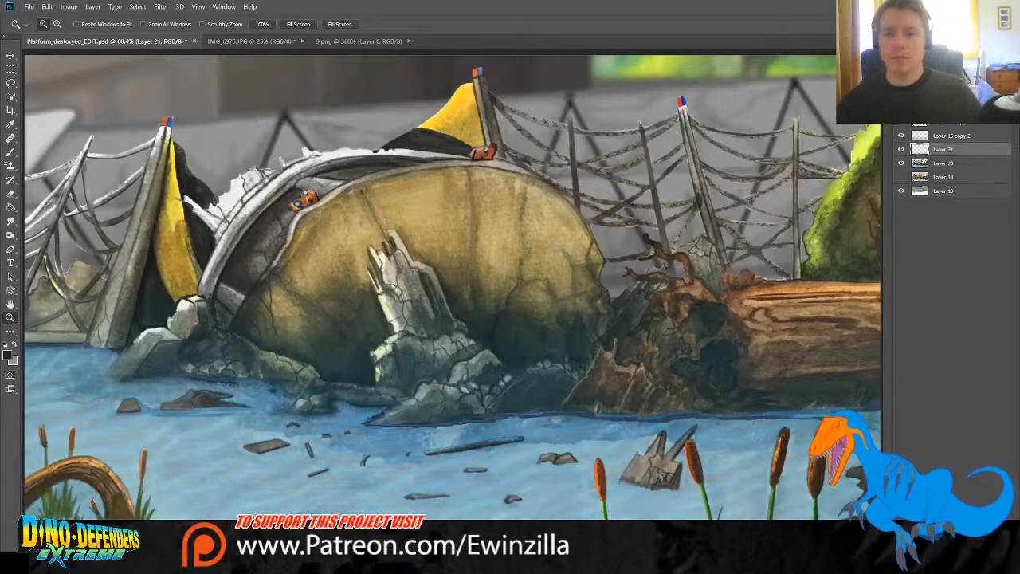
Step: Smudge the dark rim around the blue circle on the orange car beneath the yellow sail
click(484, 147)
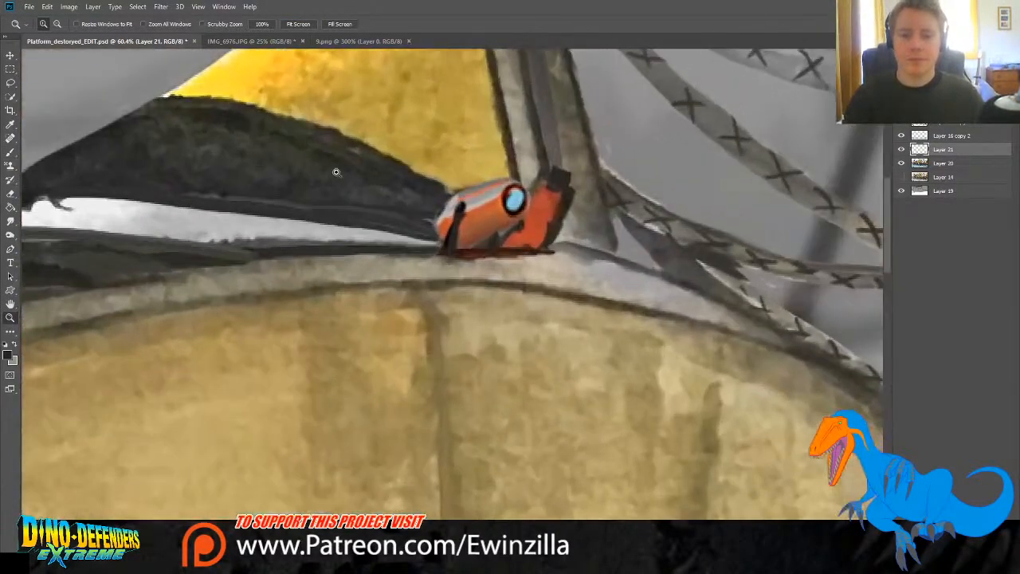
key(r)
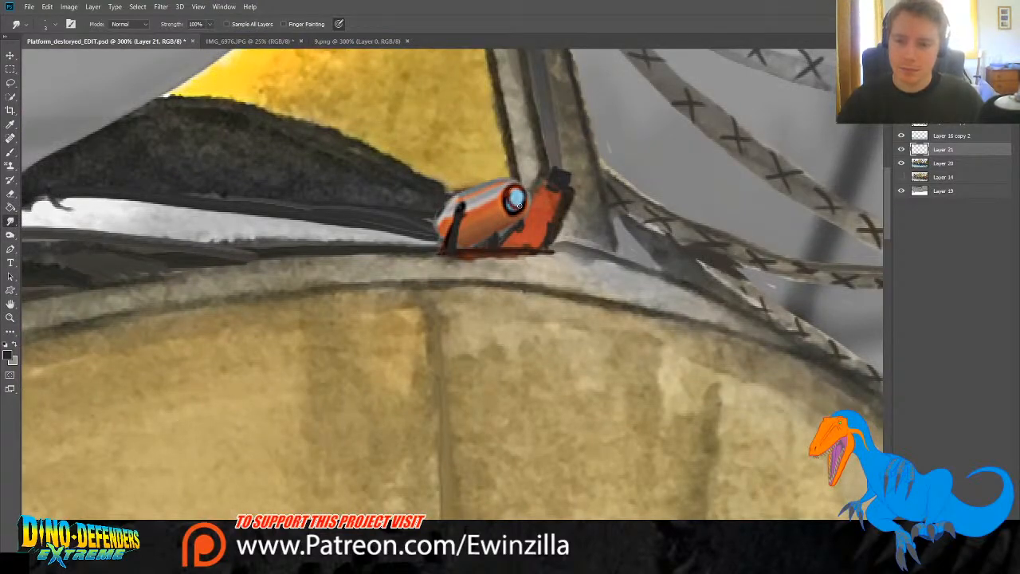
mouse_move(503, 214)
mouse_down()
mouse_move(505, 203)
mouse_move(523, 202)
mouse_move(507, 191)
mouse_move(522, 202)
mouse_up()
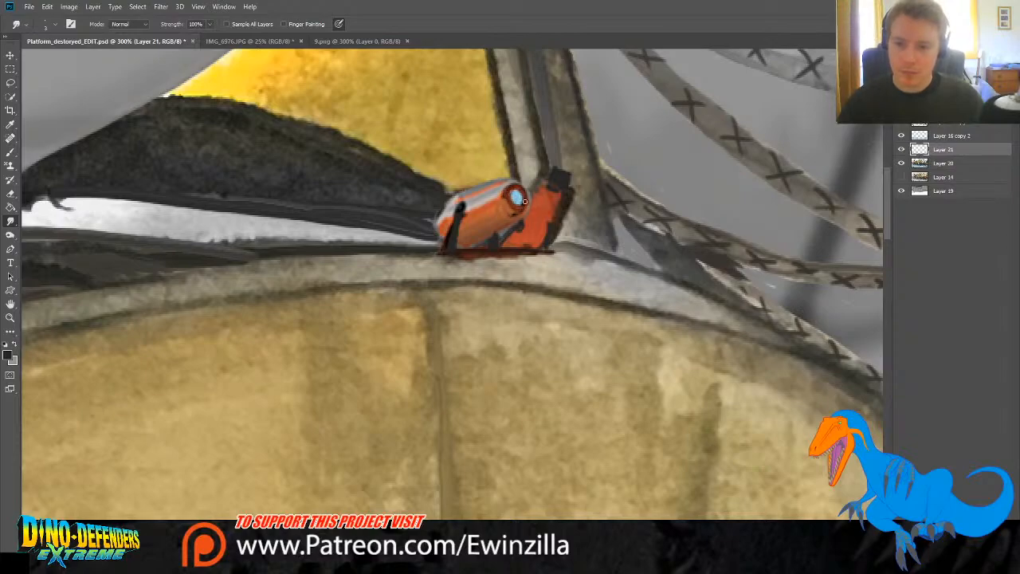
mouse_move(504, 196)
mouse_down()
mouse_move(510, 208)
mouse_move(515, 196)
mouse_up()
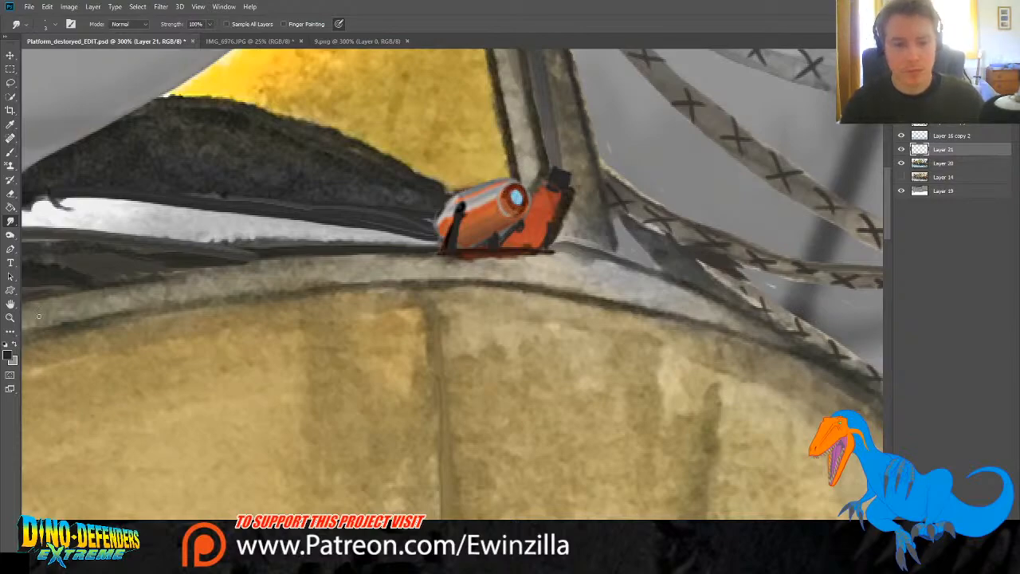
click(10, 317)
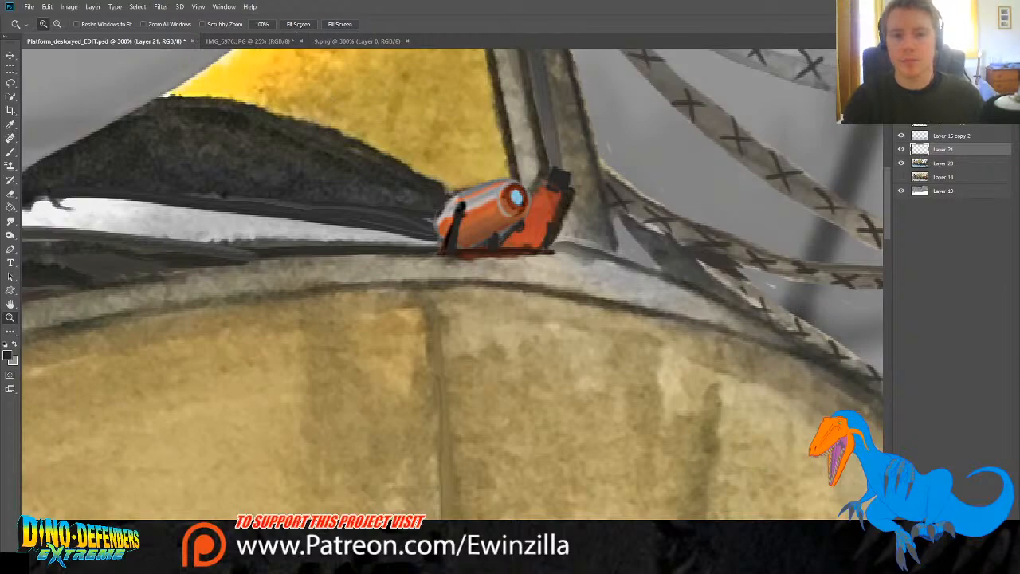
click(298, 24)
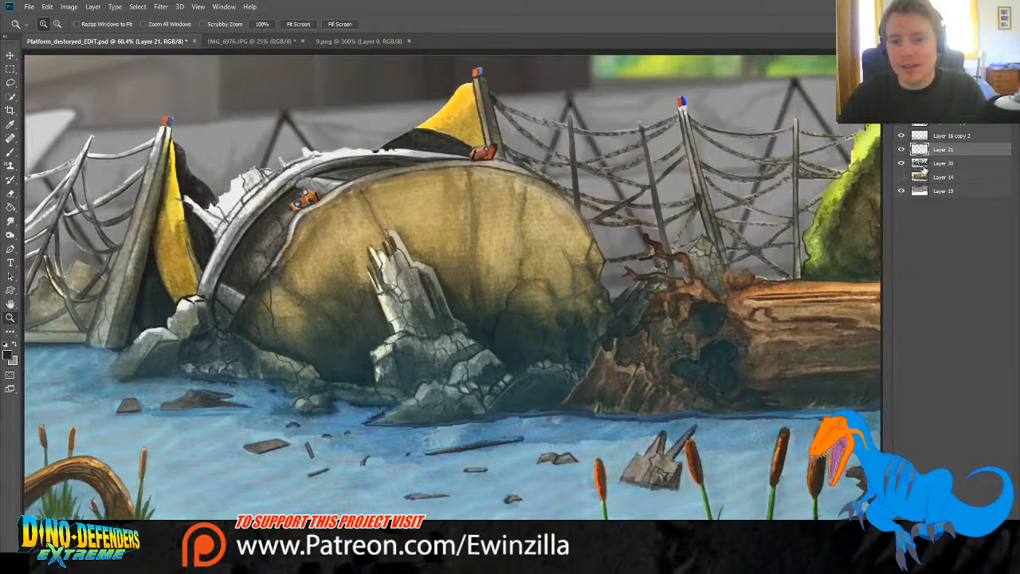
Step: Merge Layer 21 with Layer 20 after checking what Layer 20 contains
click(924, 167)
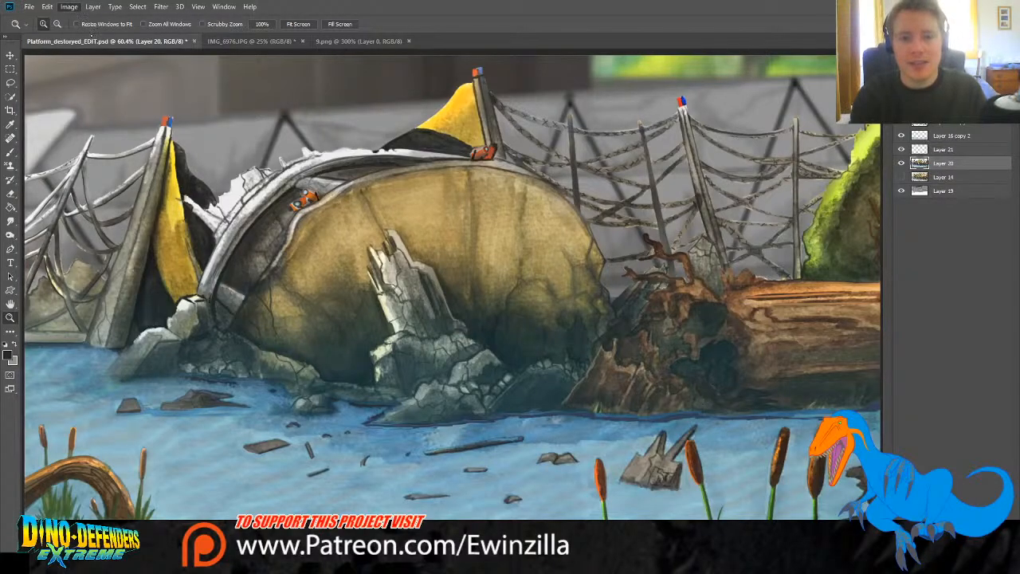
key(i)
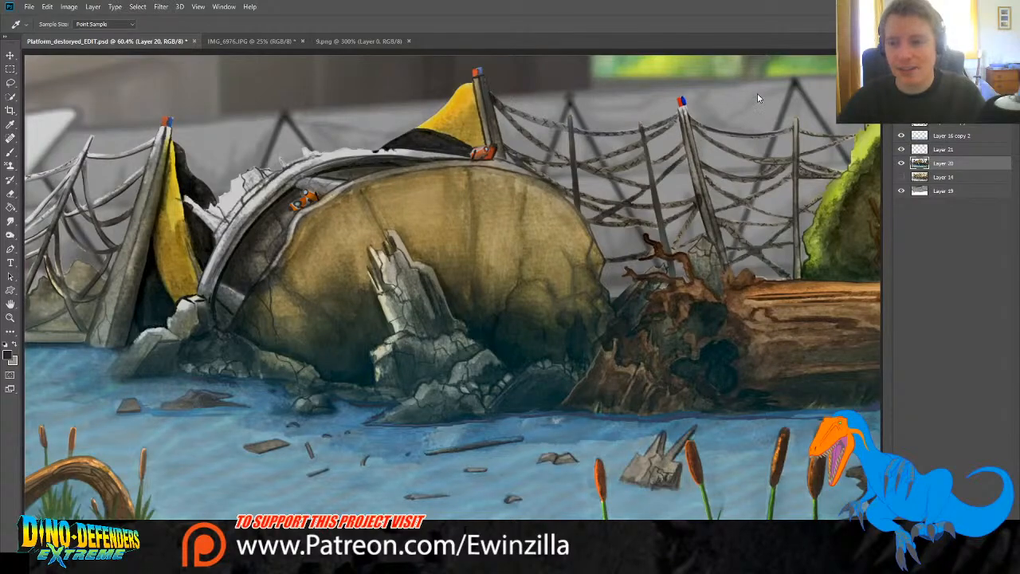
key(z)
alt+click(901, 163)
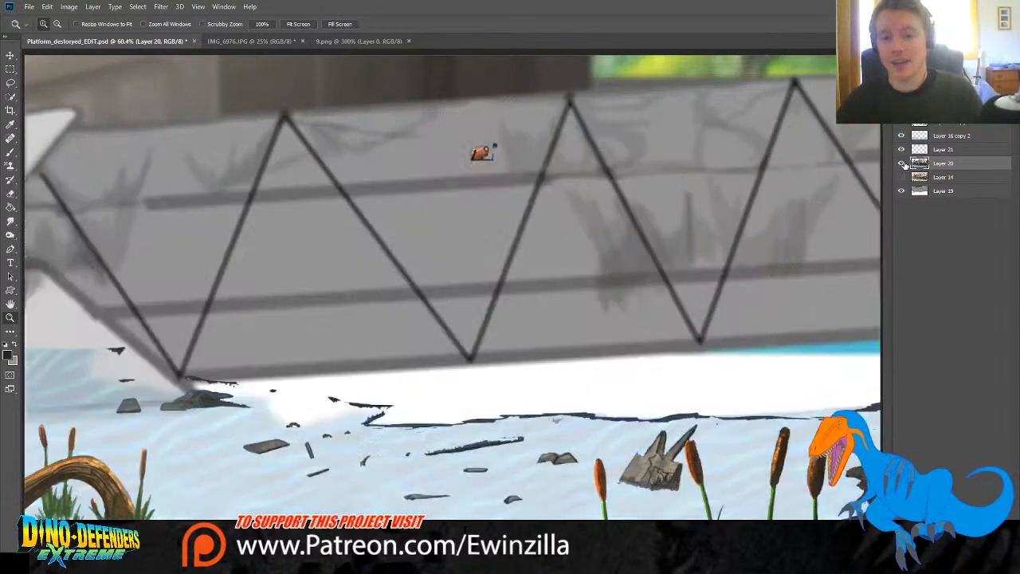
alt+click(901, 163)
shift+click(955, 153)
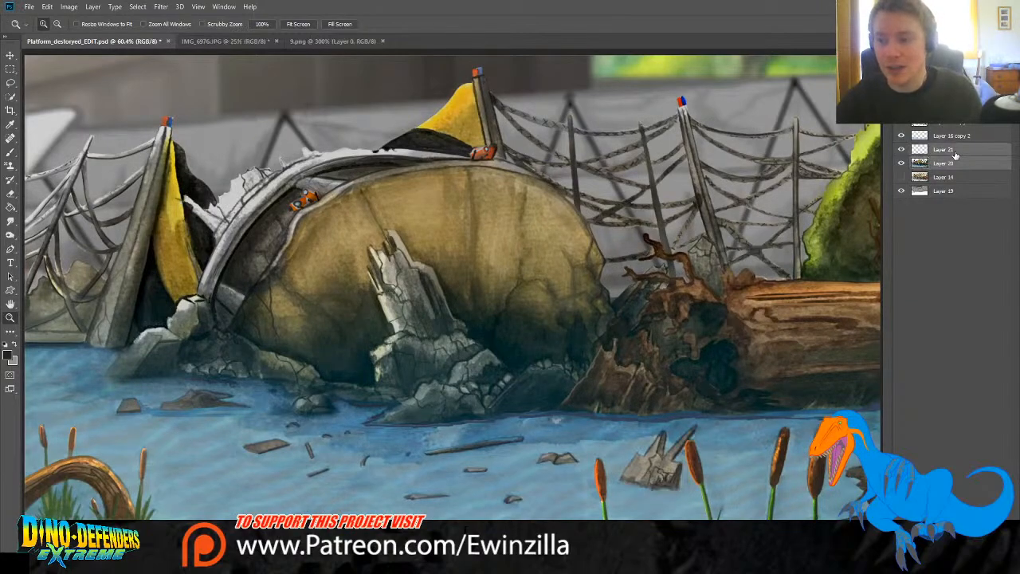
key(ctrl+e)
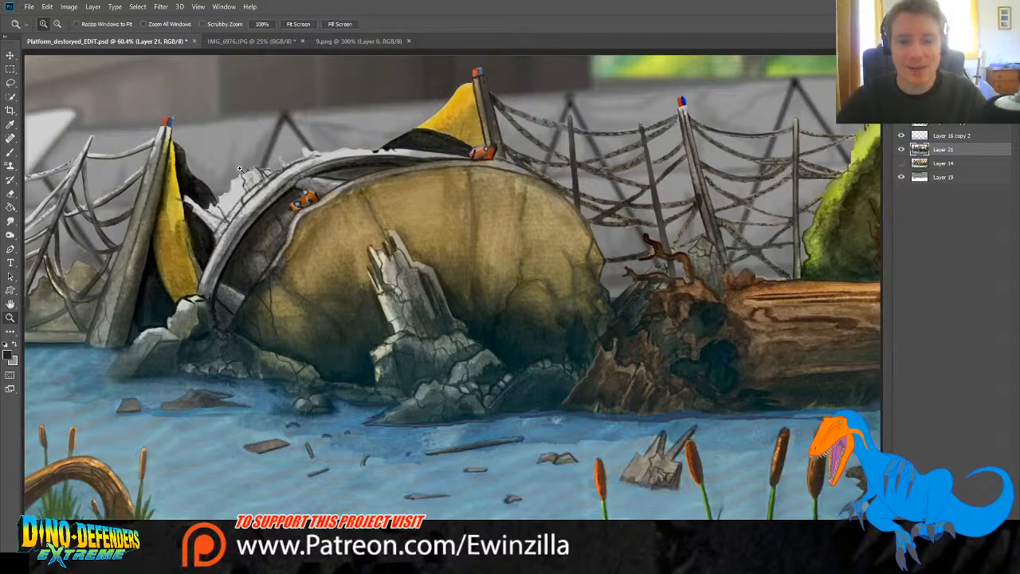
Step: Burn the highlights of the bright white rubble and broken strut along the arch's outer left edge
double_click(205, 168)
click(10, 235)
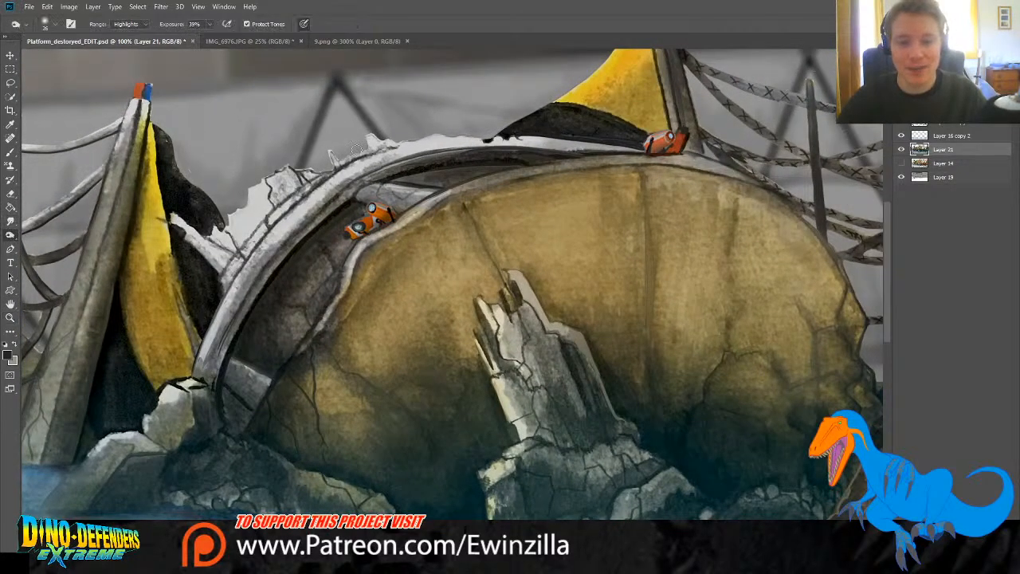
drag(291, 170, 261, 196)
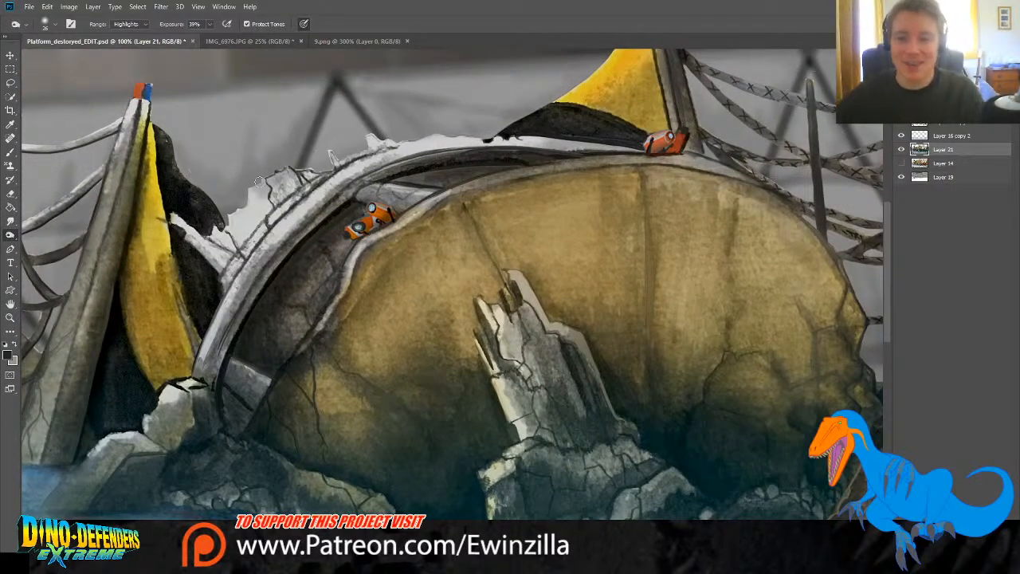
mouse_move(186, 220)
mouse_down()
mouse_move(216, 239)
mouse_move(224, 207)
mouse_move(243, 228)
mouse_move(231, 200)
mouse_move(257, 212)
mouse_move(238, 180)
mouse_move(268, 196)
mouse_move(257, 164)
mouse_move(288, 170)
mouse_move(283, 163)
mouse_move(251, 204)
mouse_move(224, 211)
mouse_move(220, 239)
mouse_move(208, 220)
mouse_move(226, 245)
mouse_move(177, 215)
mouse_move(211, 261)
mouse_move(203, 257)
mouse_move(215, 295)
mouse_up()
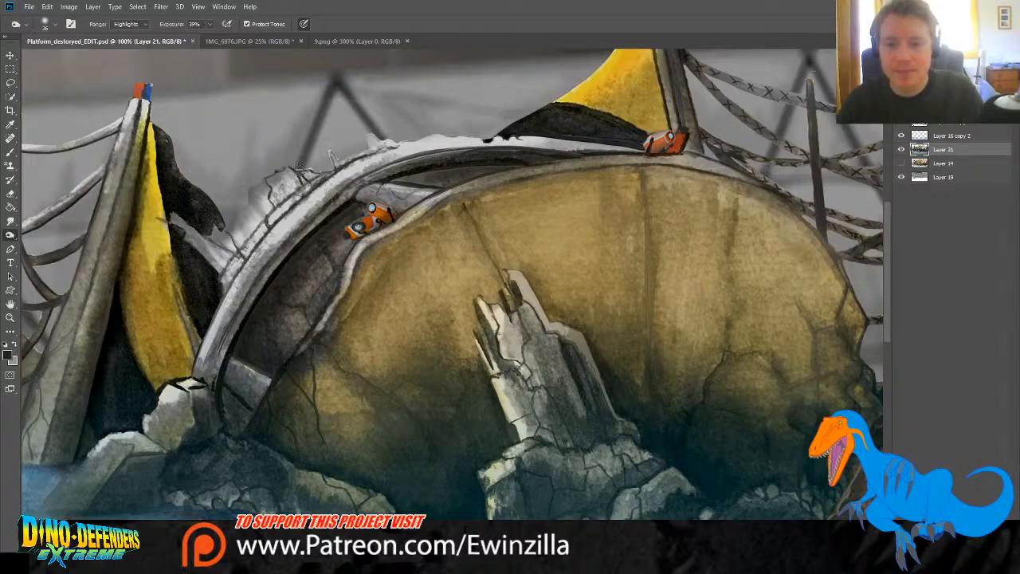
mouse_move(297, 168)
mouse_down()
mouse_move(375, 148)
mouse_move(519, 136)
mouse_move(363, 141)
mouse_move(299, 180)
mouse_move(391, 122)
mouse_move(273, 203)
mouse_move(271, 223)
mouse_move(306, 185)
mouse_move(272, 226)
mouse_move(260, 232)
mouse_move(259, 191)
mouse_move(247, 219)
mouse_move(230, 206)
mouse_move(236, 223)
mouse_up()
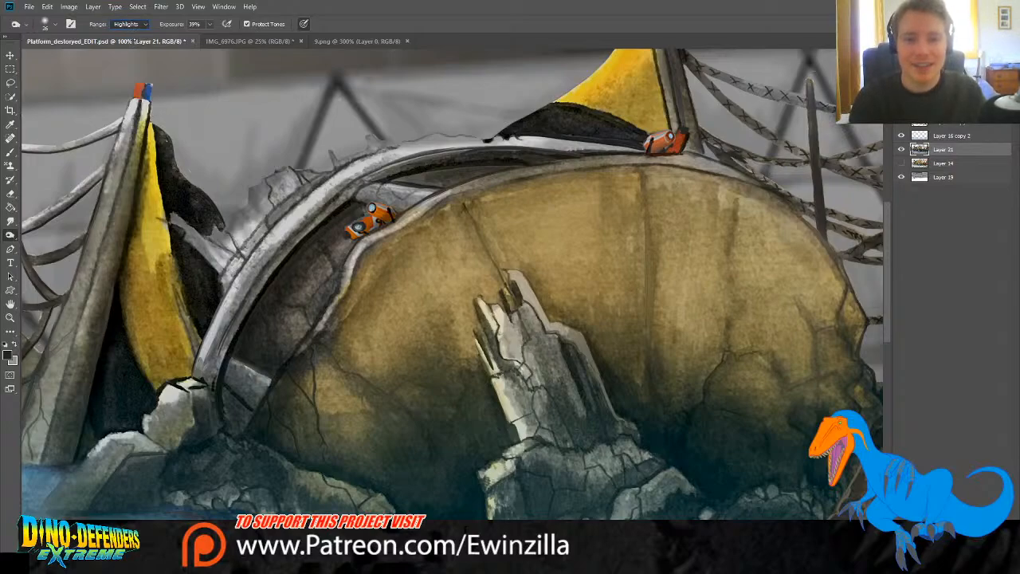
Step: Set the Burn tool's range to Shadows and darken the jagged rubble along the arch's upper and left outer edge
click(137, 35)
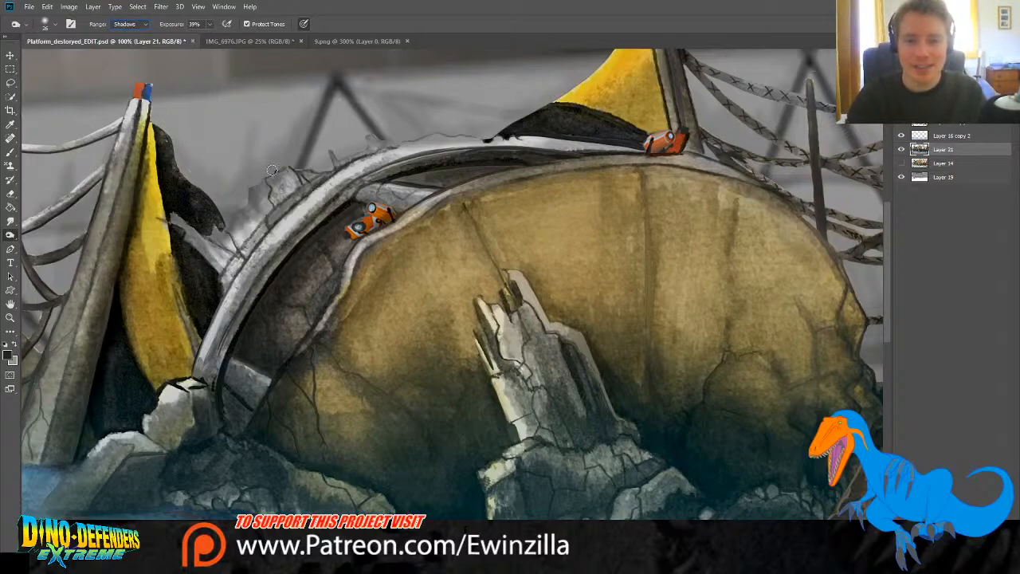
mouse_move(255, 193)
mouse_down()
mouse_move(311, 154)
mouse_move(322, 165)
mouse_move(420, 135)
mouse_up()
drag(483, 131, 525, 136)
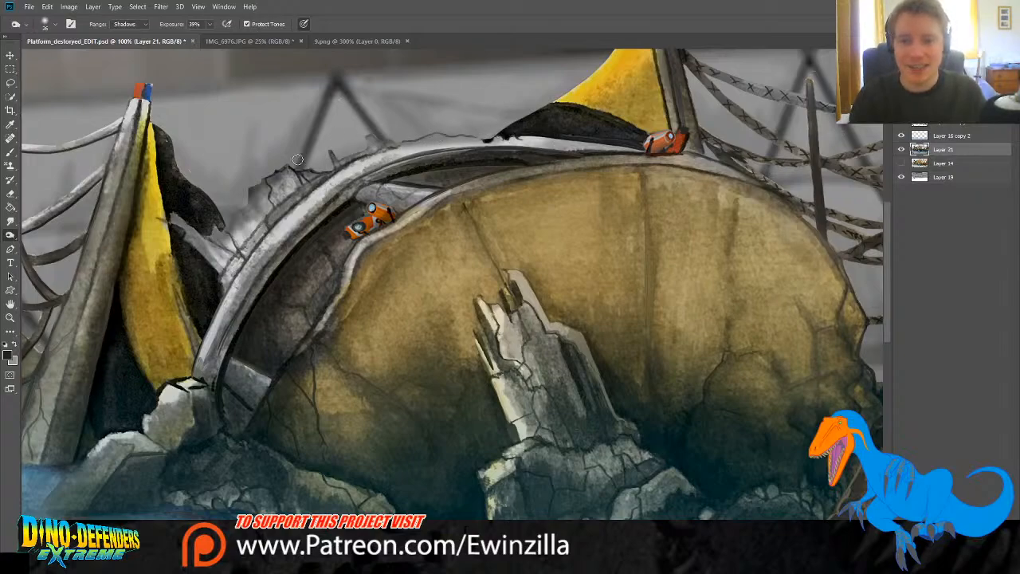
mouse_move(260, 186)
mouse_down()
mouse_move(265, 223)
mouse_move(250, 230)
mouse_move(224, 235)
mouse_move(210, 217)
mouse_move(212, 238)
mouse_move(181, 223)
mouse_move(165, 229)
mouse_move(159, 215)
mouse_move(223, 271)
mouse_move(211, 263)
mouse_move(221, 288)
mouse_move(252, 244)
mouse_move(191, 367)
mouse_up()
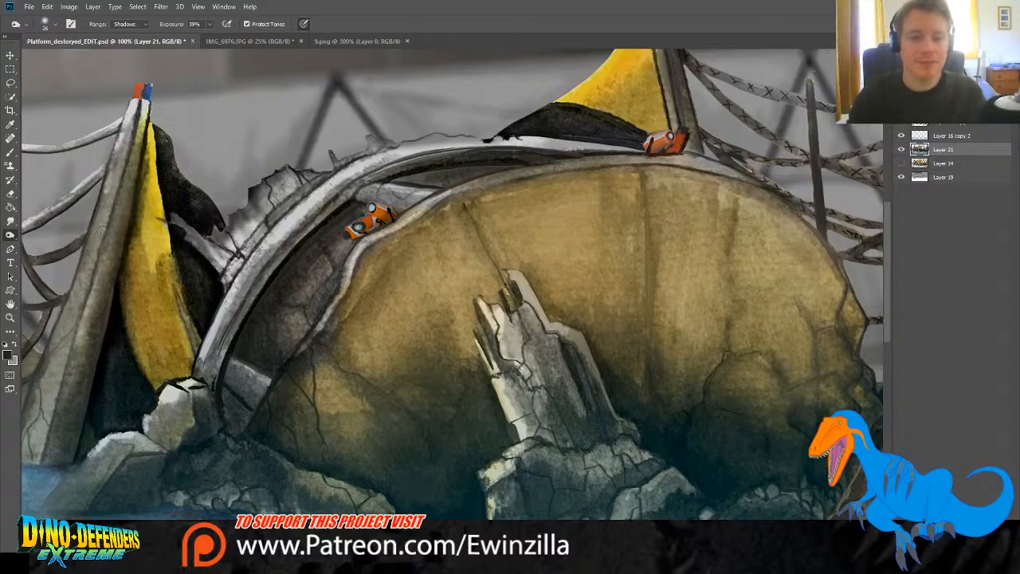
Step: Burn the shadows down the right side and base of the leaning concrete pillar beside the yellow sail
mouse_move(96, 255)
mouse_down()
mouse_move(73, 452)
mouse_move(46, 458)
mouse_move(94, 343)
mouse_move(93, 380)
mouse_move(128, 192)
mouse_move(83, 424)
mouse_move(74, 449)
mouse_move(58, 453)
mouse_move(68, 462)
mouse_move(34, 465)
mouse_up()
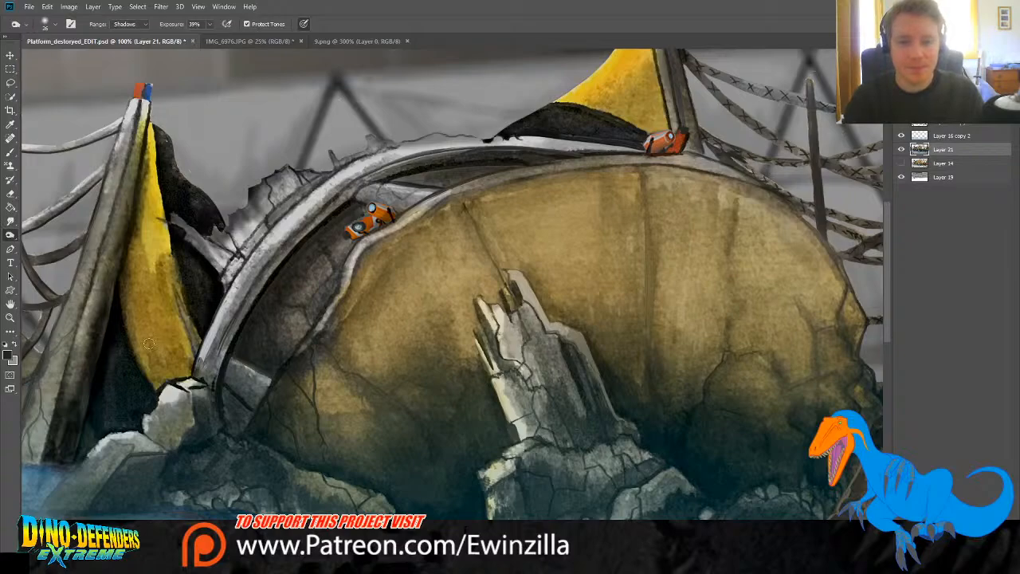
mouse_move(76, 424)
mouse_down()
mouse_move(63, 452)
mouse_move(54, 418)
mouse_move(72, 363)
mouse_move(59, 429)
mouse_move(69, 411)
mouse_move(68, 451)
mouse_move(91, 372)
mouse_move(76, 447)
mouse_move(44, 465)
mouse_up()
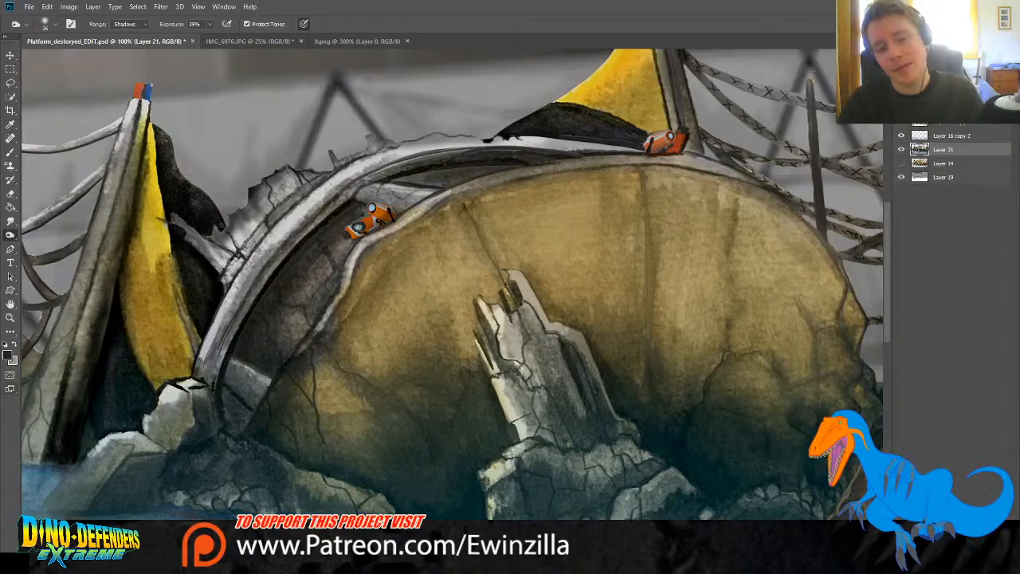
click(10, 317)
click(298, 24)
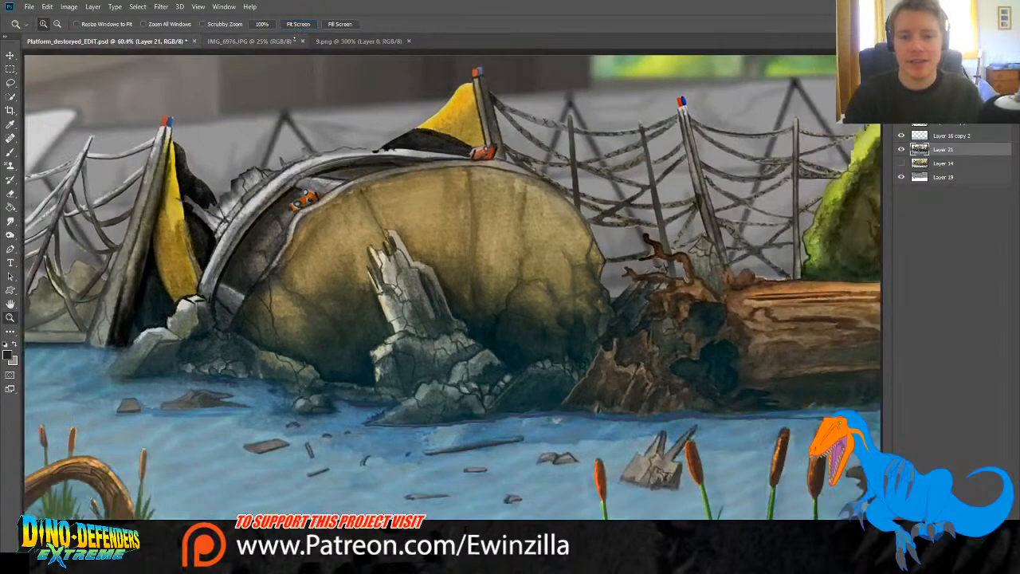
Step: Toggle the visibility of the layers above Layer 16 copy 2 to find the one holding the foreground plants
click(10, 222)
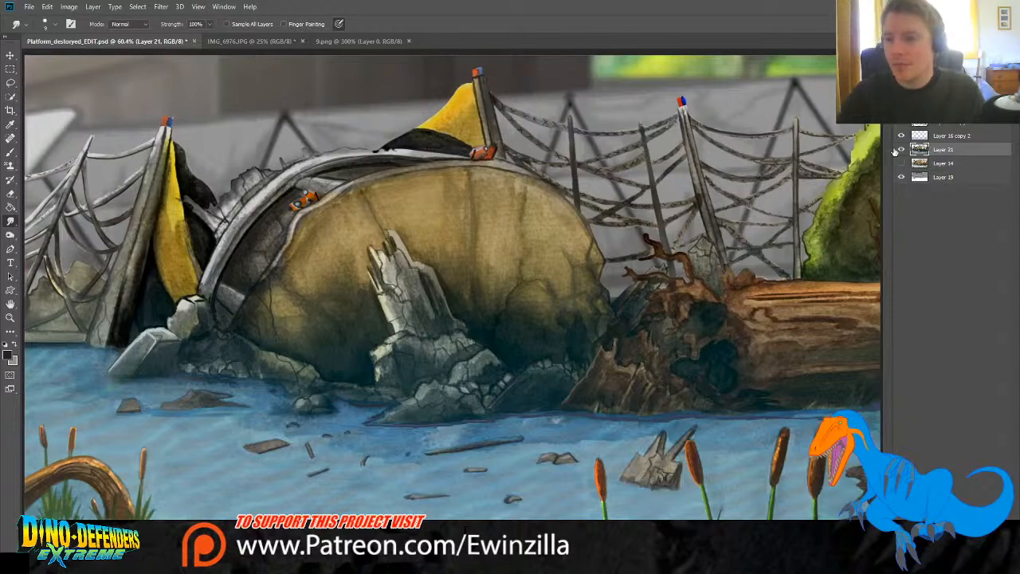
click(903, 126)
click(903, 125)
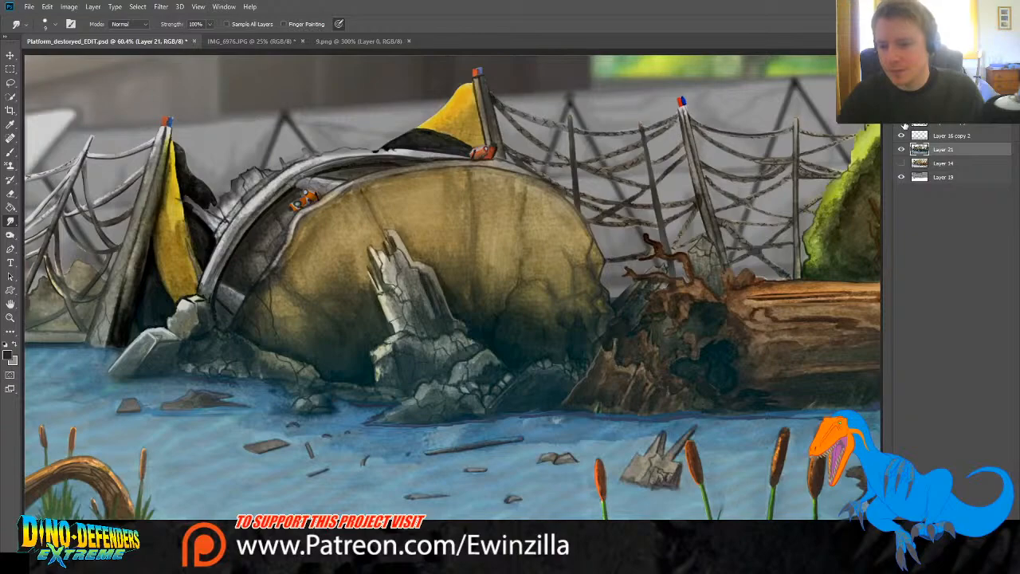
click(944, 124)
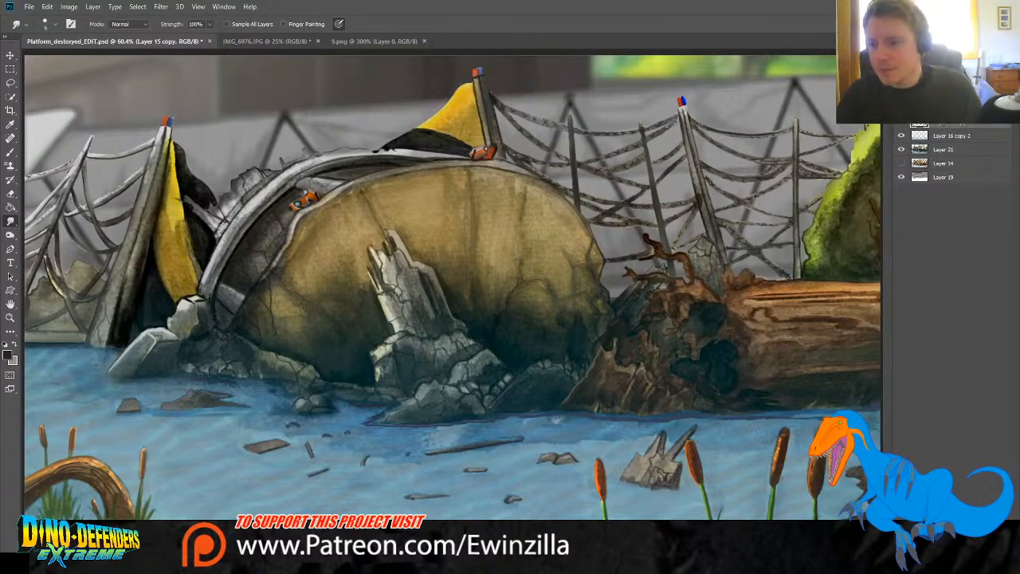
shift+click(944, 111)
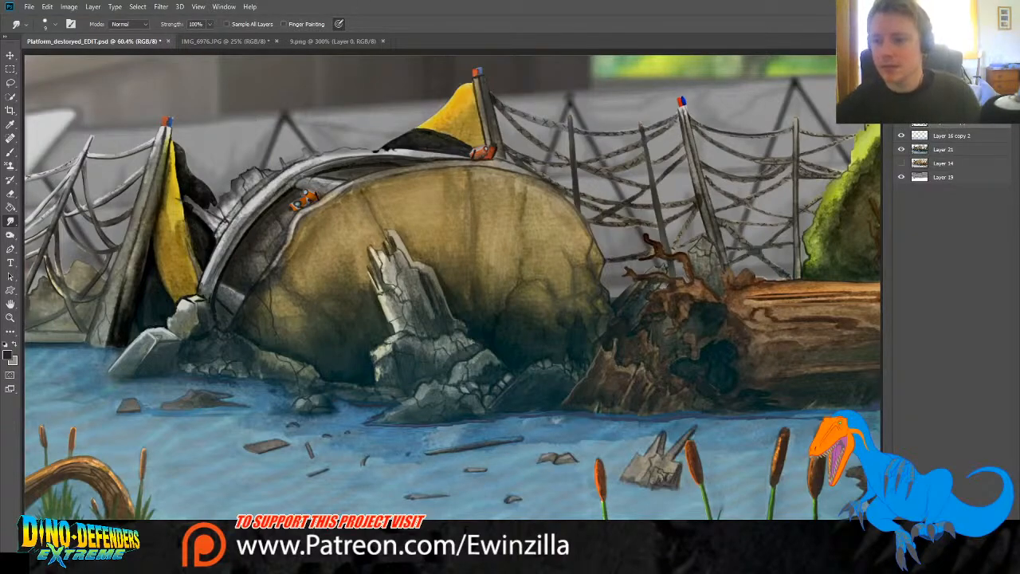
click(902, 97)
click(902, 97)
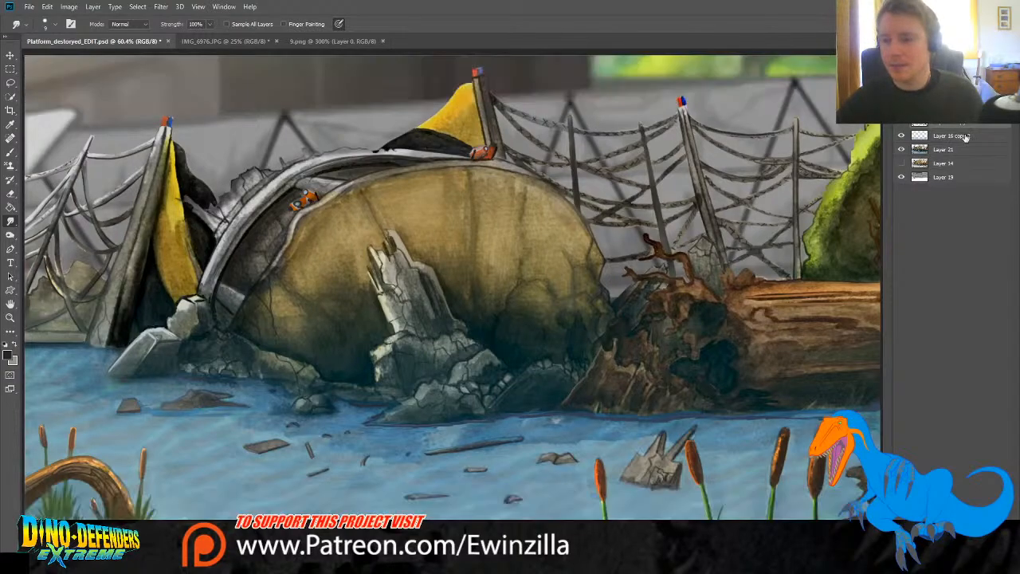
Step: Lasso the curved branch and cattails in the painting's lower left corner on Layer 15 copy
click(956, 126)
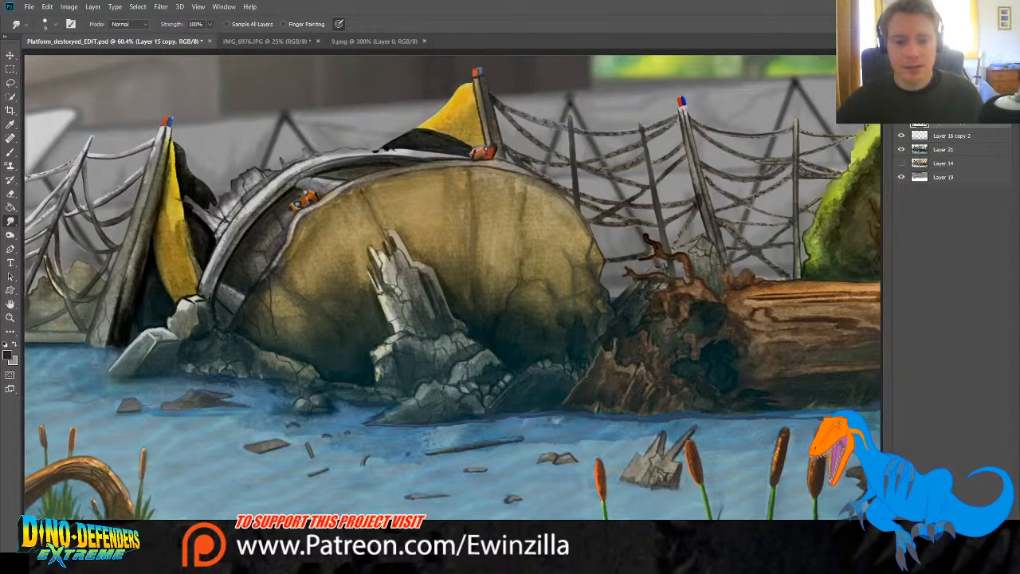
click(11, 82)
mouse_move(145, 416)
mouse_down()
mouse_move(4, 517)
mouse_move(14, 391)
mouse_up()
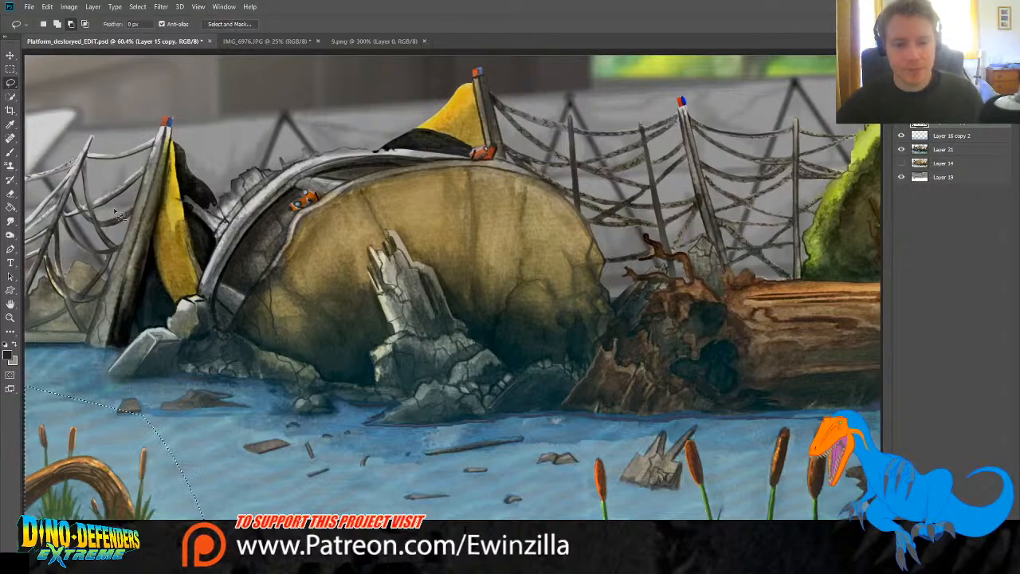
Step: Apply a colour adjustment to the selected branch and cattails, shifting them to a redder, slightly darker tone
click(69, 7)
click(233, 82)
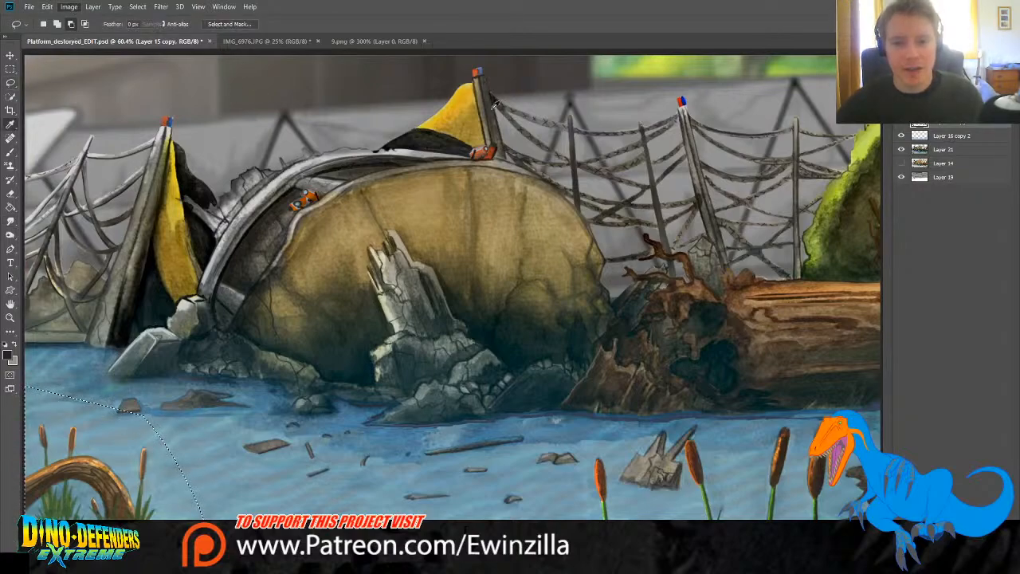
drag(802, 162, 801, 162)
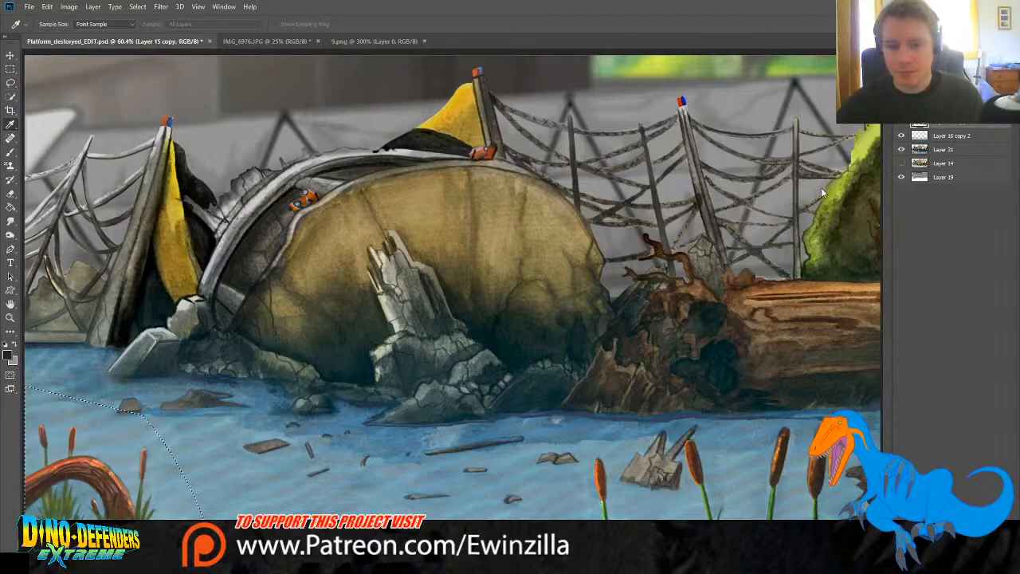
drag(805, 213, 798, 213)
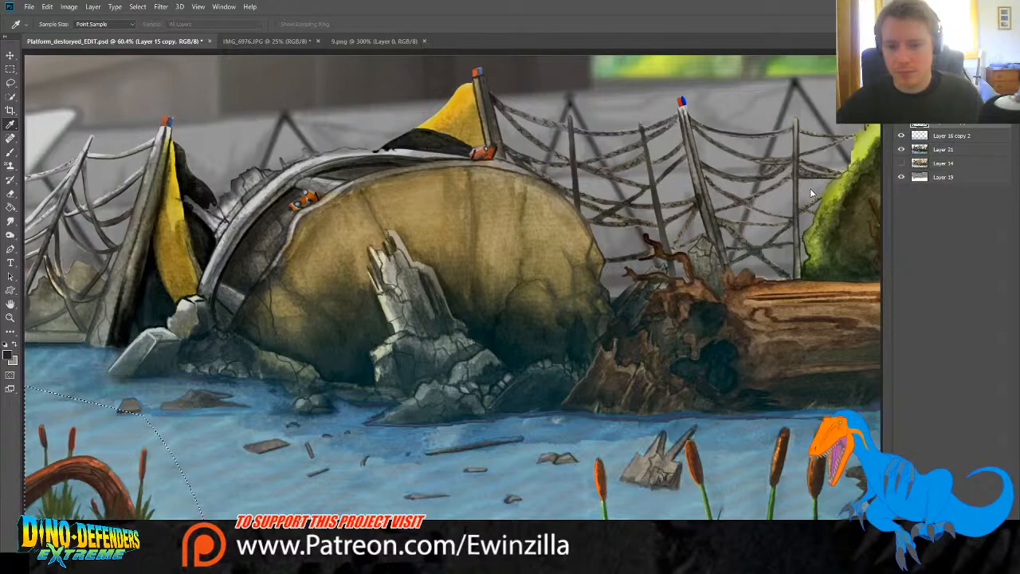
click(10, 83)
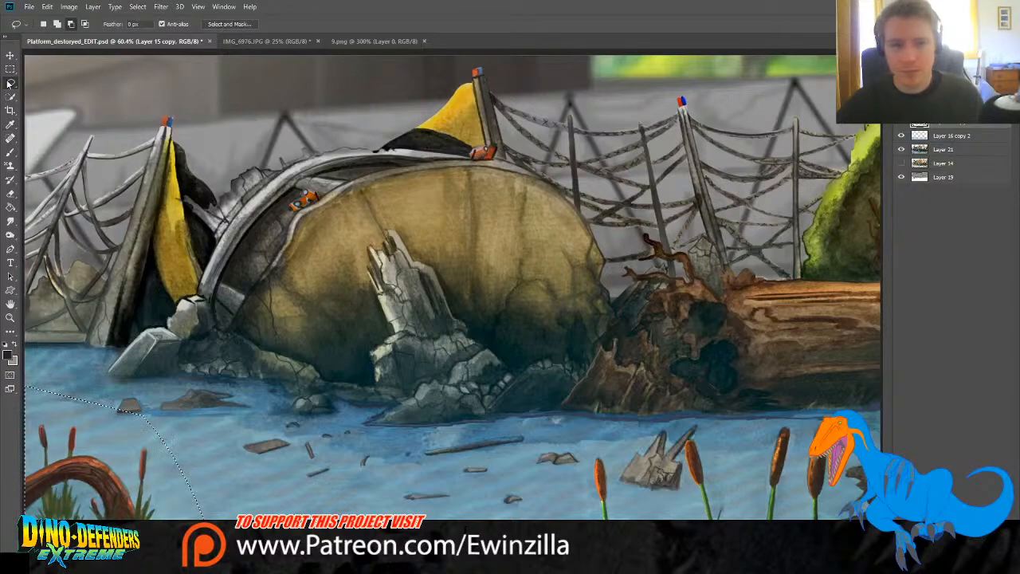
Step: Lasso the cattails in the painting's lower right foreground on Layer 15 copy, shift them to a redder tone, and clear the selection
mouse_move(597, 447)
mouse_down()
mouse_move(589, 530)
mouse_move(789, 532)
mouse_move(833, 498)
mouse_move(849, 466)
mouse_move(829, 425)
mouse_move(692, 436)
mouse_move(681, 504)
mouse_move(624, 495)
mouse_move(615, 478)
mouse_up()
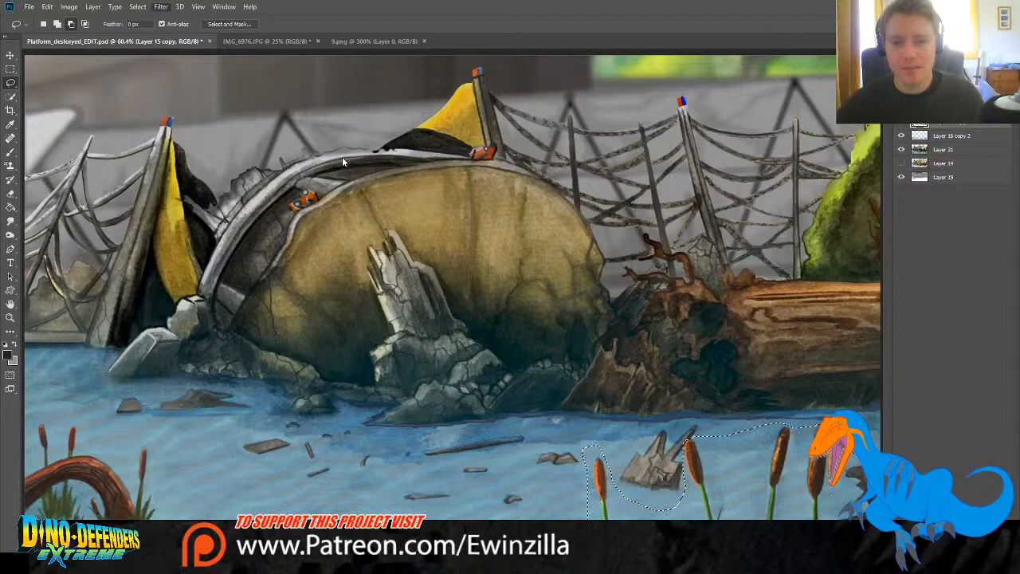
key(h)
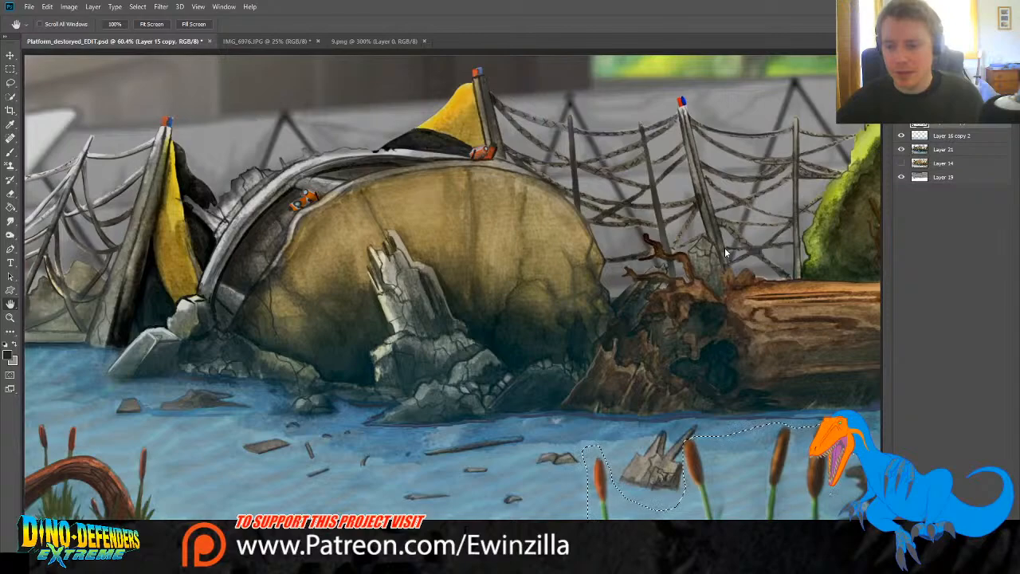
key(m)
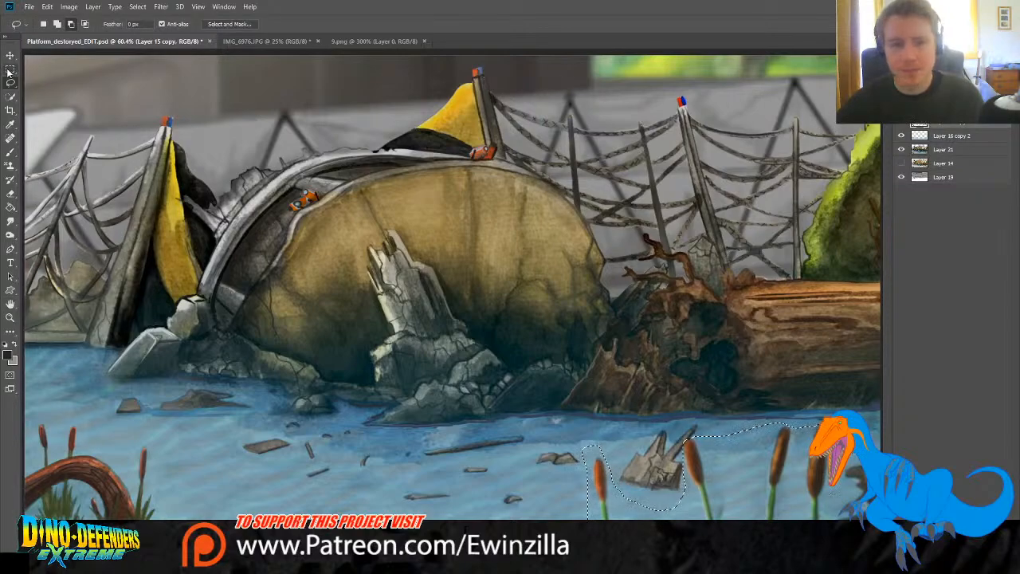
key(ctrl+d)
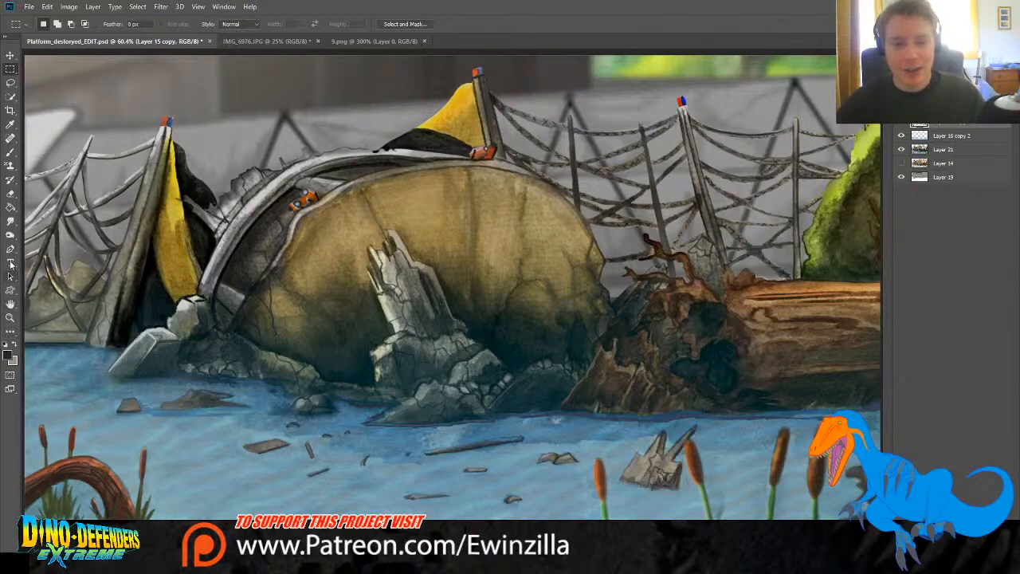
Step: Dodge the highlights at 100% exposure on the small rock, flat wreckage and plank floating in the water on Layer 15 copy
click(10, 235)
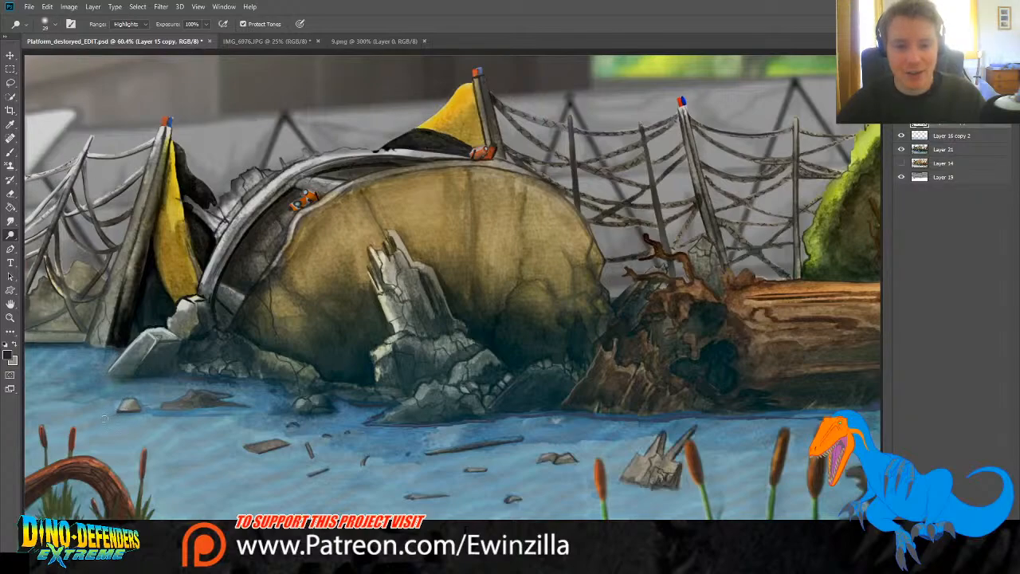
drag(103, 418, 124, 403)
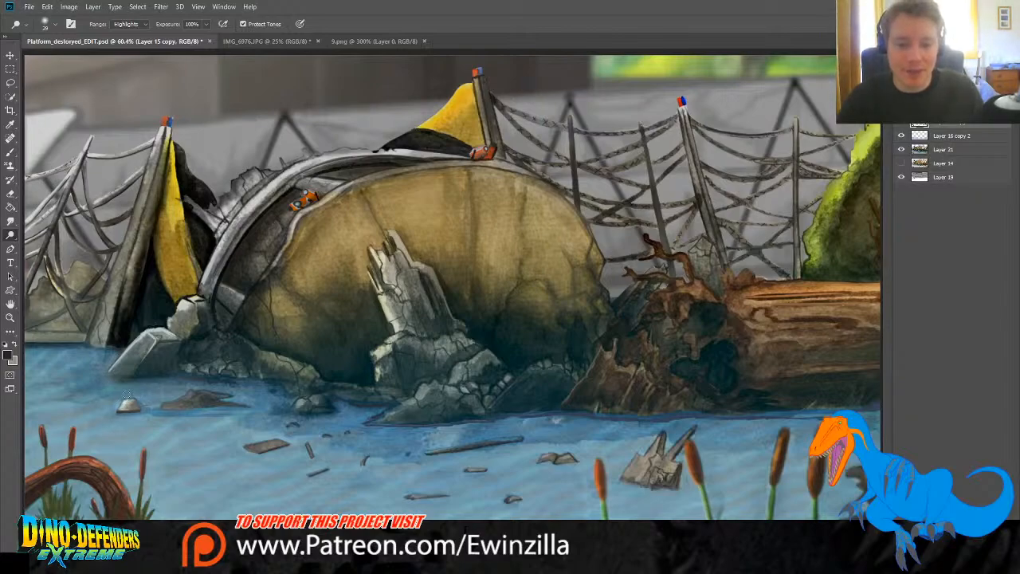
mouse_move(166, 405)
mouse_down()
mouse_move(185, 394)
mouse_move(163, 407)
mouse_up()
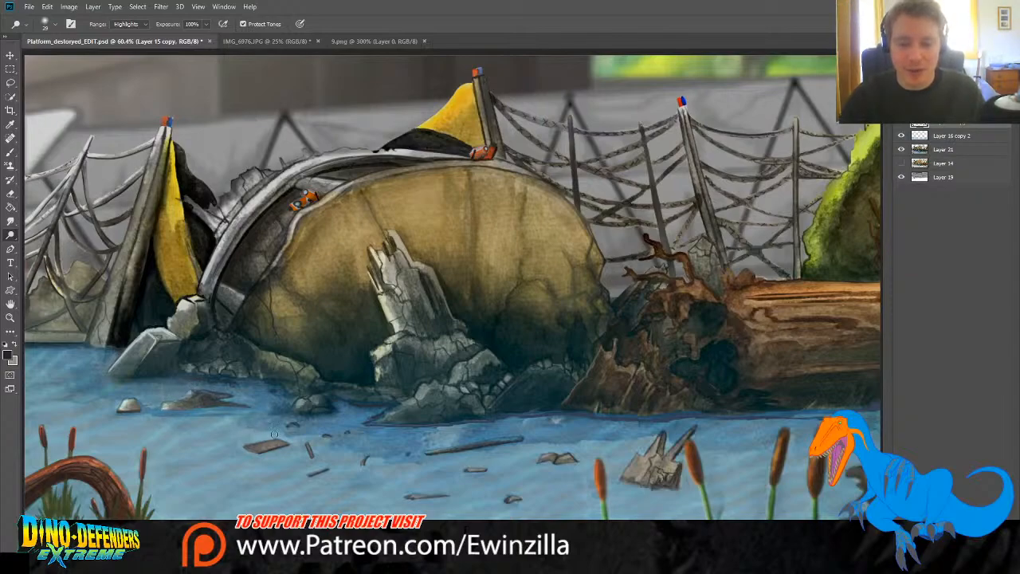
mouse_move(249, 448)
mouse_down()
mouse_move(276, 442)
mouse_move(254, 448)
mouse_up()
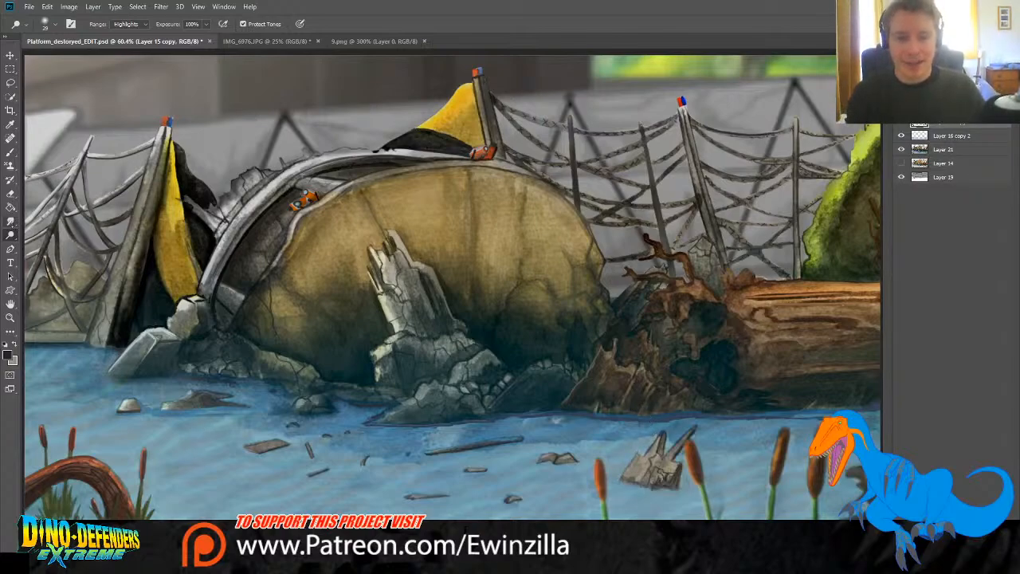
click(11, 221)
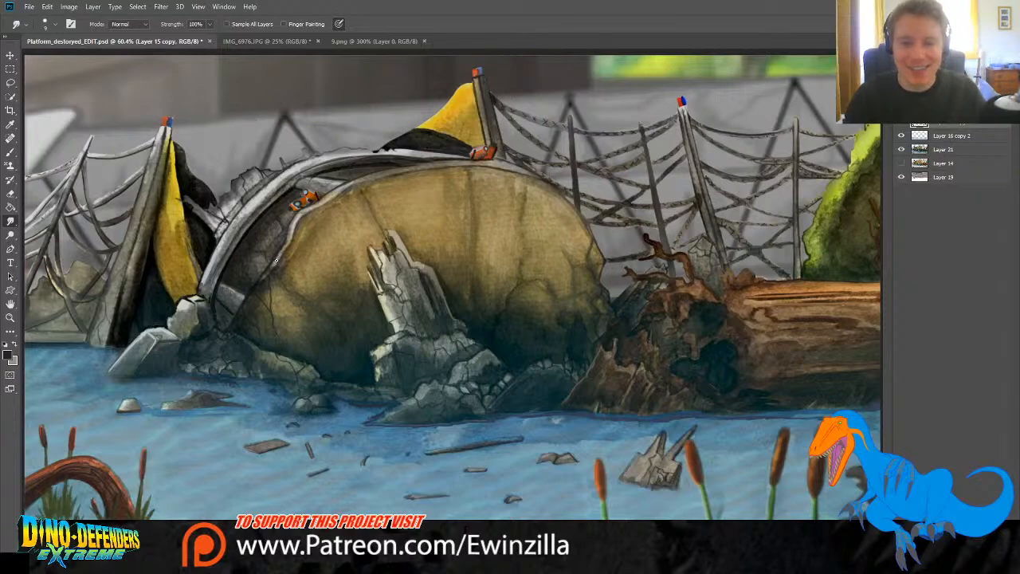
Step: Desaturate the broken top of the concrete pillar in front of the dome on Layer 21 with the Sponge tool at 100% flow
click(936, 148)
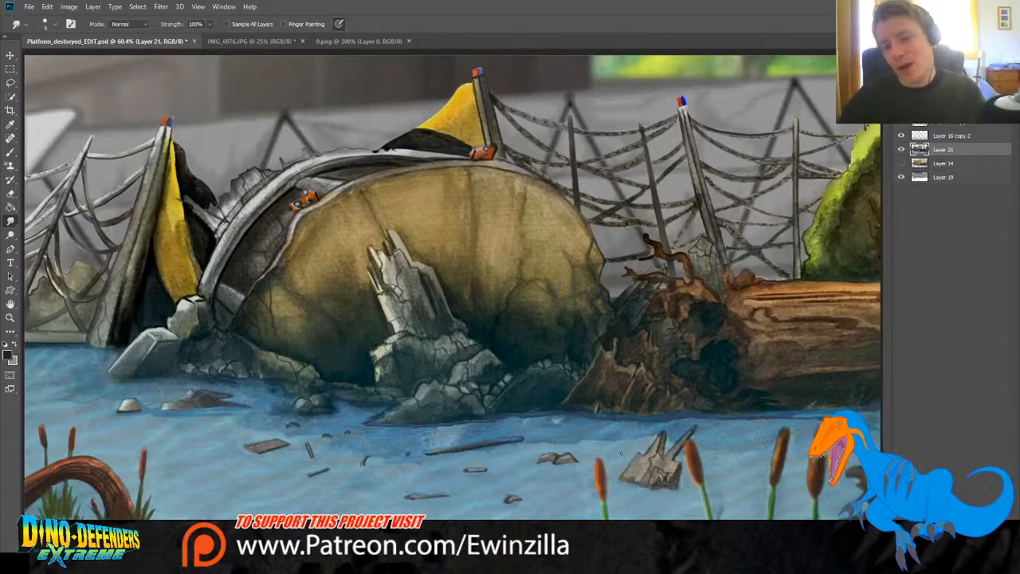
click(11, 234)
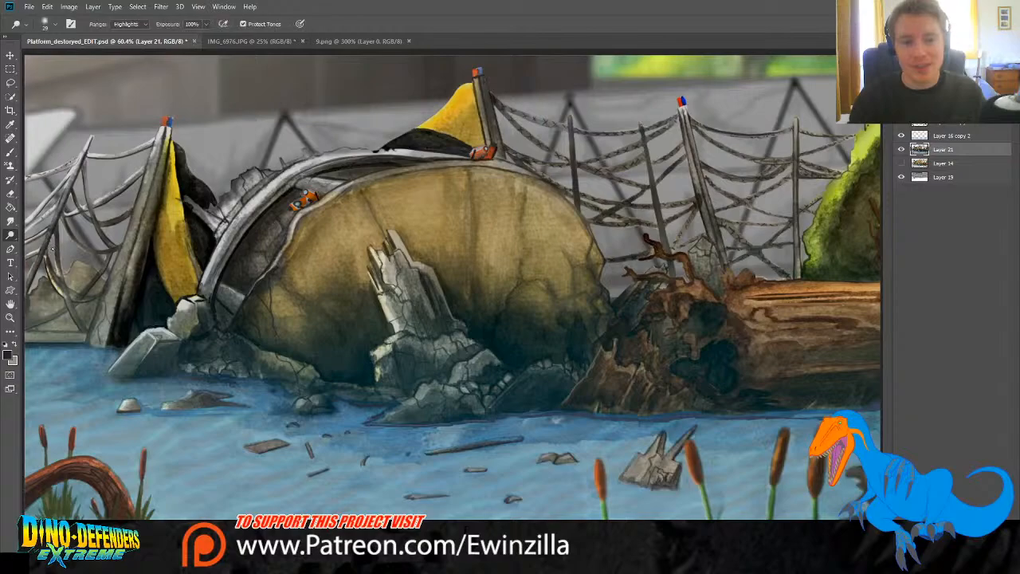
key(shift+o)
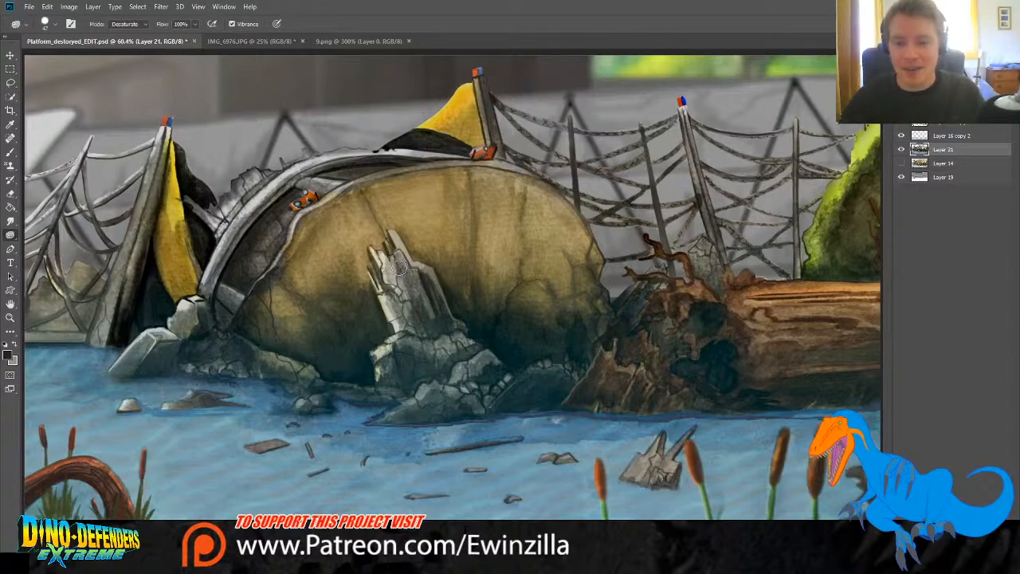
mouse_move(403, 267)
mouse_down()
mouse_move(444, 305)
mouse_move(396, 232)
mouse_move(411, 265)
mouse_move(398, 316)
mouse_move(406, 349)
mouse_move(381, 353)
mouse_move(383, 376)
mouse_move(383, 343)
mouse_move(412, 286)
mouse_move(400, 243)
mouse_up()
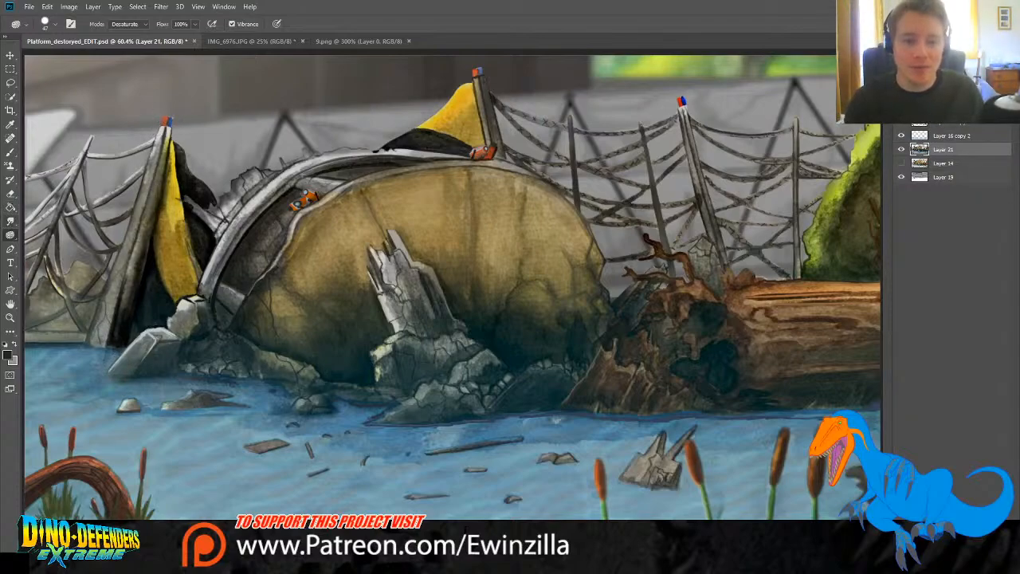
Step: Smudge the fence posts at both ends of the platform and add branching cracks to the dome's right side on Layer 21
click(10, 221)
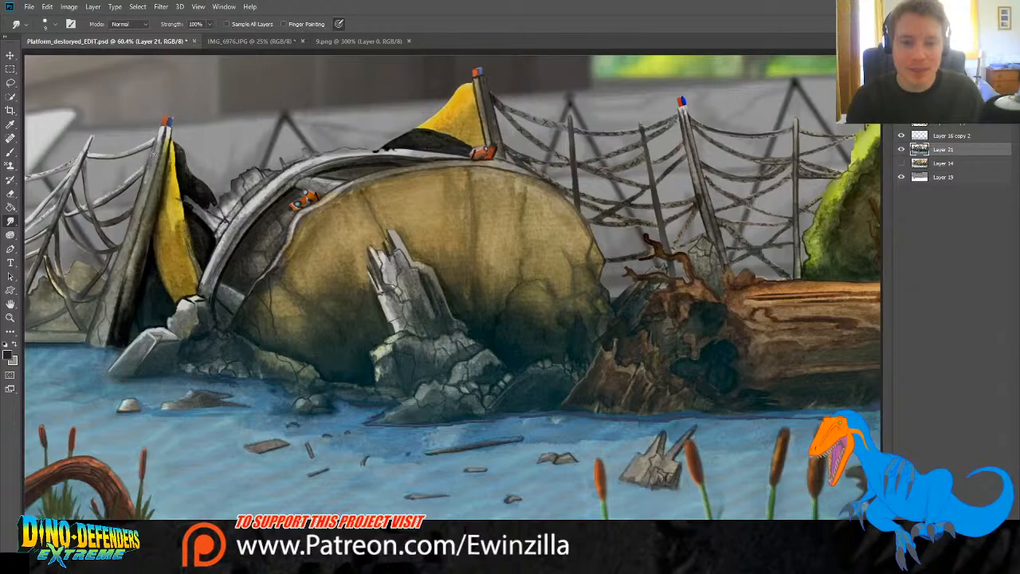
drag(161, 130, 147, 171)
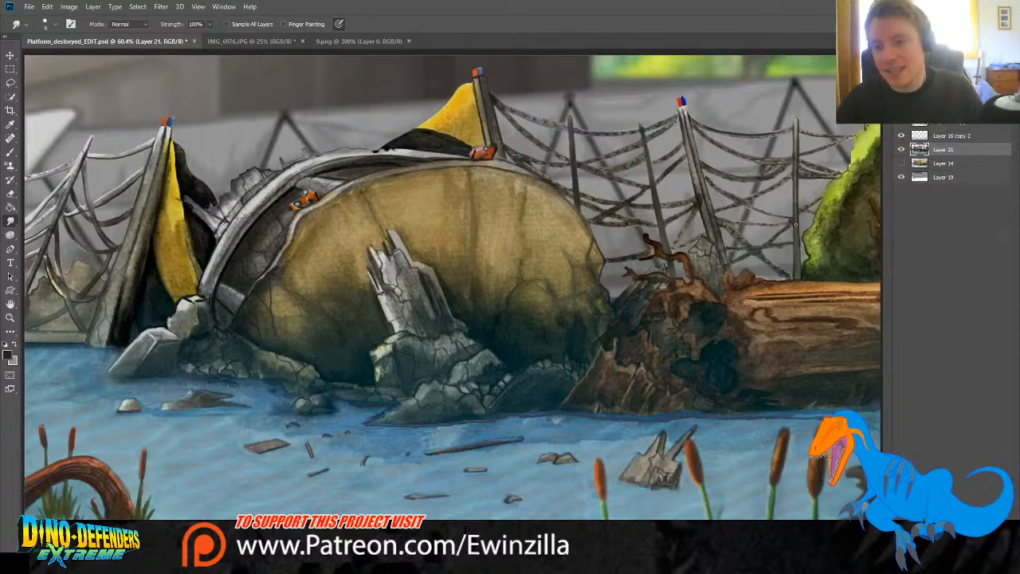
drag(795, 218, 794, 256)
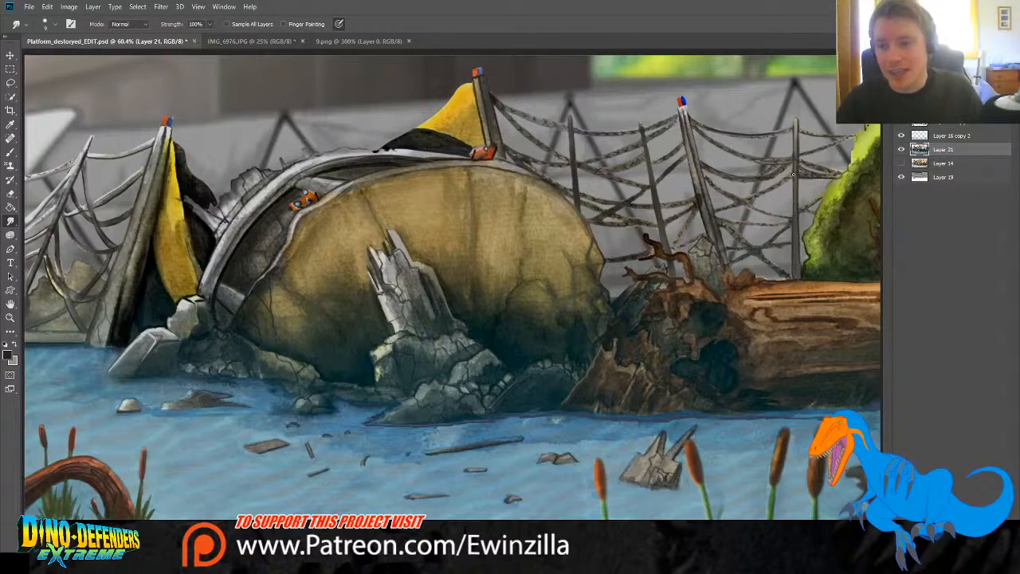
drag(793, 174, 791, 192)
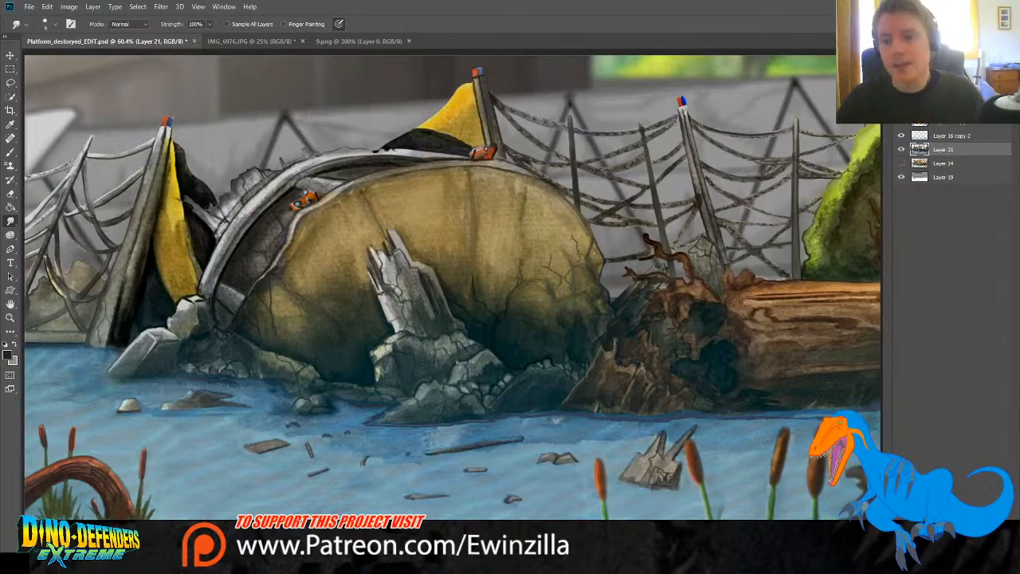
Step: Try to burn shadows at 39% exposure down the dome's right edge on Layer 21
key(o)
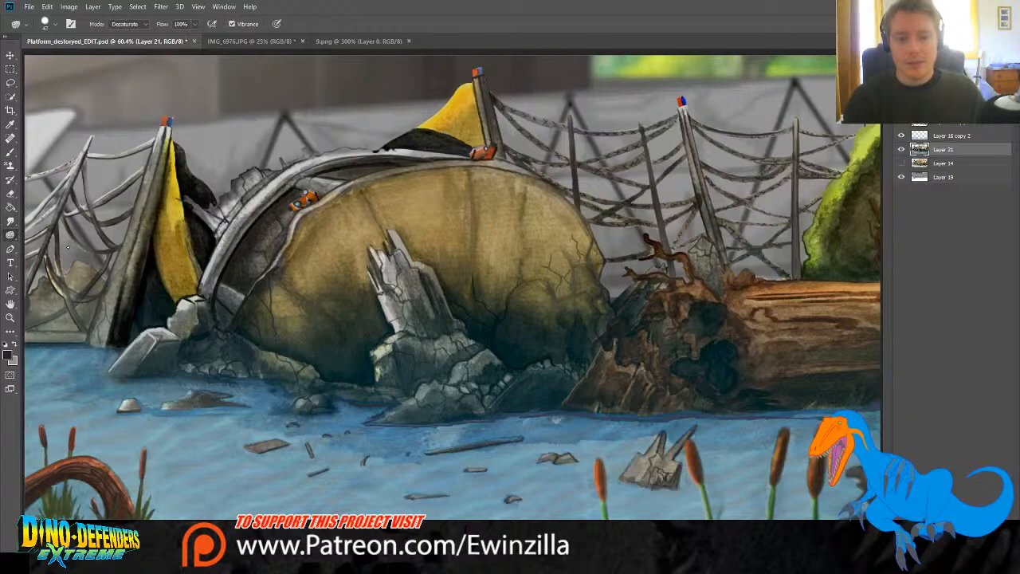
mouse_move(551, 189)
mouse_down()
mouse_move(598, 257)
mouse_move(612, 319)
mouse_up()
key(ctrl+z)
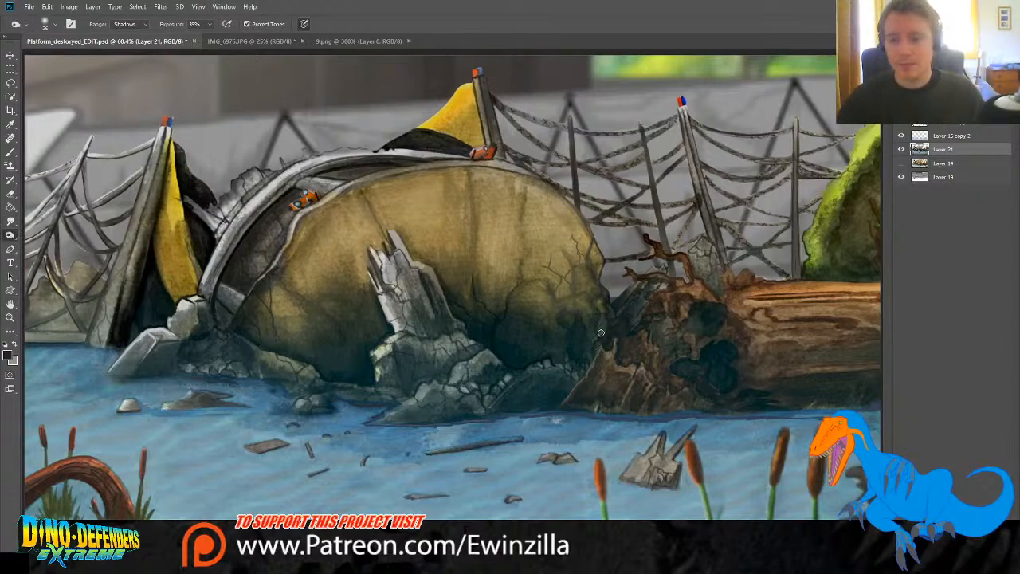
click(902, 149)
click(902, 149)
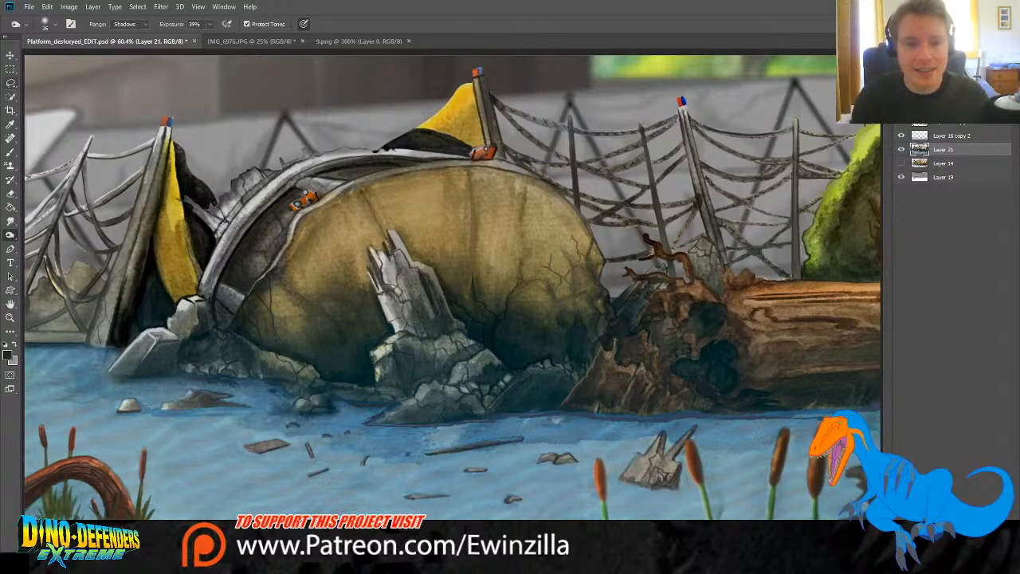
click(10, 82)
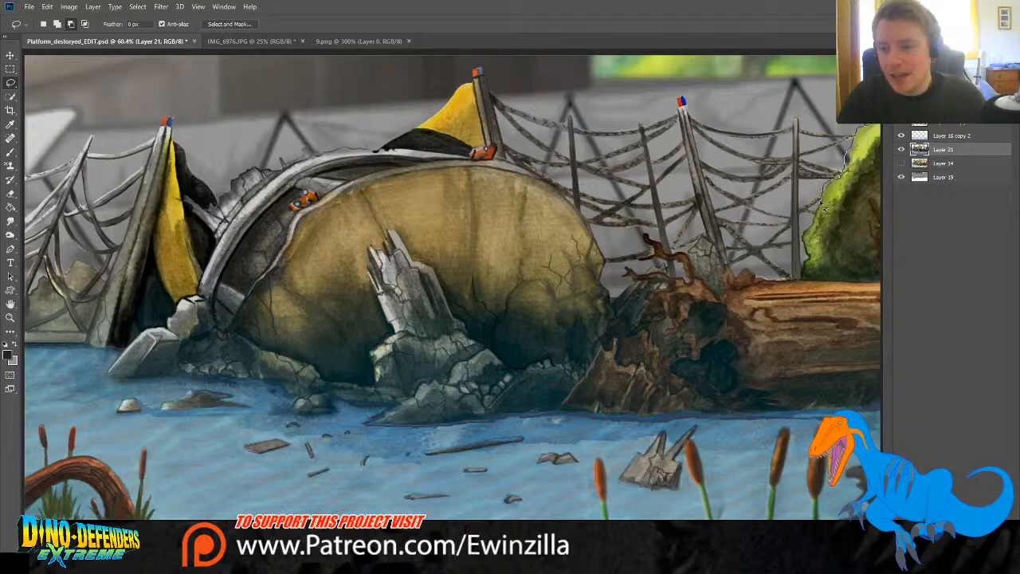
mouse_move(825, 205)
mouse_down()
mouse_move(804, 242)
mouse_move(802, 272)
mouse_move(773, 282)
mouse_move(732, 271)
mouse_move(725, 304)
mouse_move(695, 266)
mouse_move(644, 239)
mouse_move(638, 266)
mouse_move(687, 281)
mouse_move(630, 272)
mouse_move(626, 284)
mouse_move(676, 293)
mouse_move(660, 294)
mouse_move(638, 328)
mouse_move(627, 319)
mouse_move(647, 287)
mouse_move(593, 371)
mouse_move(571, 375)
mouse_move(501, 363)
mouse_move(454, 319)
mouse_move(436, 271)
mouse_up()
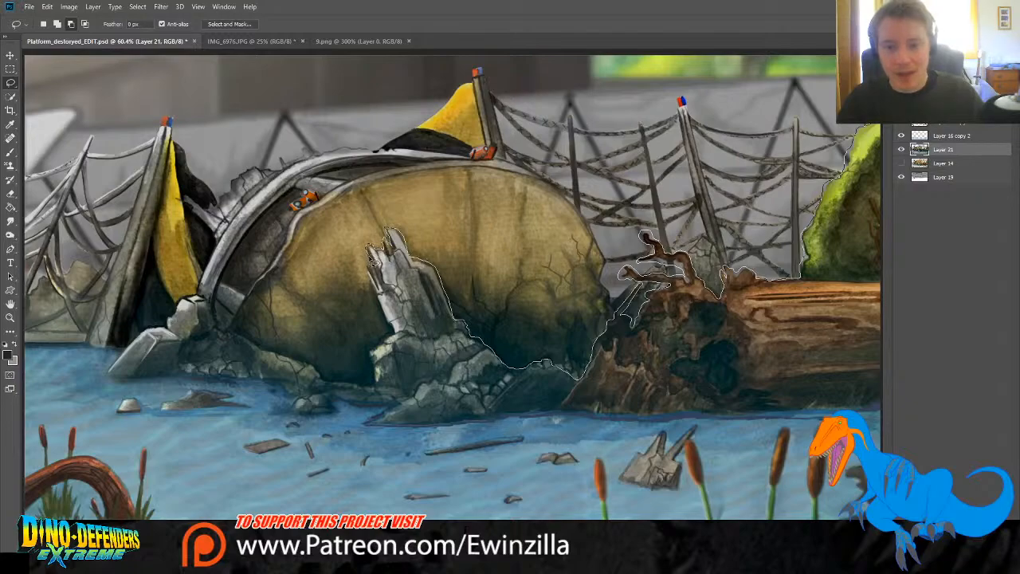
mouse_move(376, 281)
mouse_down()
mouse_move(372, 273)
mouse_move(393, 335)
mouse_move(377, 349)
mouse_move(374, 390)
mouse_move(328, 383)
mouse_up()
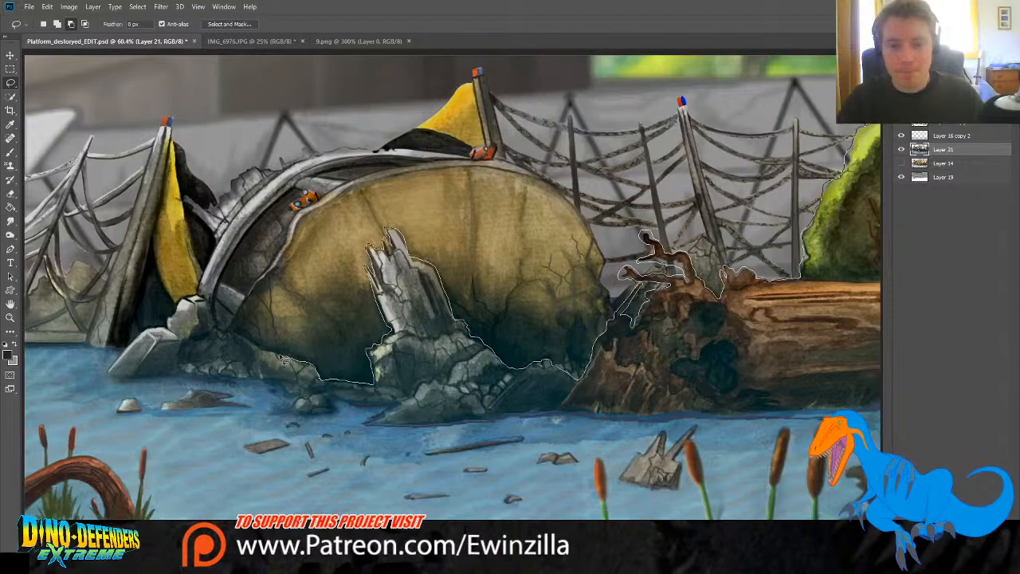
mouse_move(270, 351)
mouse_down()
mouse_move(224, 334)
mouse_move(195, 298)
mouse_up()
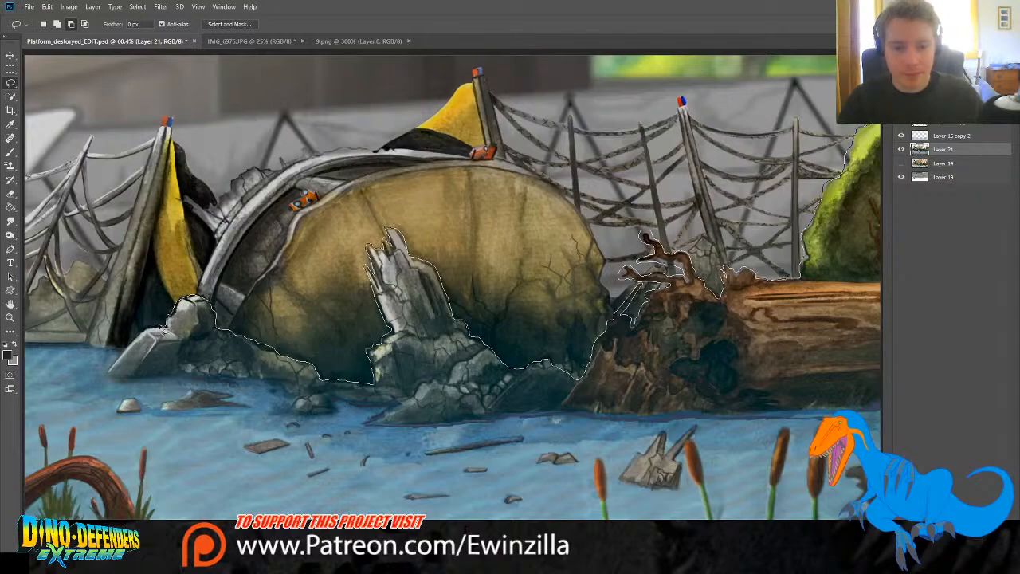
mouse_move(163, 329)
mouse_down()
mouse_move(99, 377)
mouse_move(19, 391)
mouse_move(4, 507)
mouse_move(746, 558)
mouse_up()
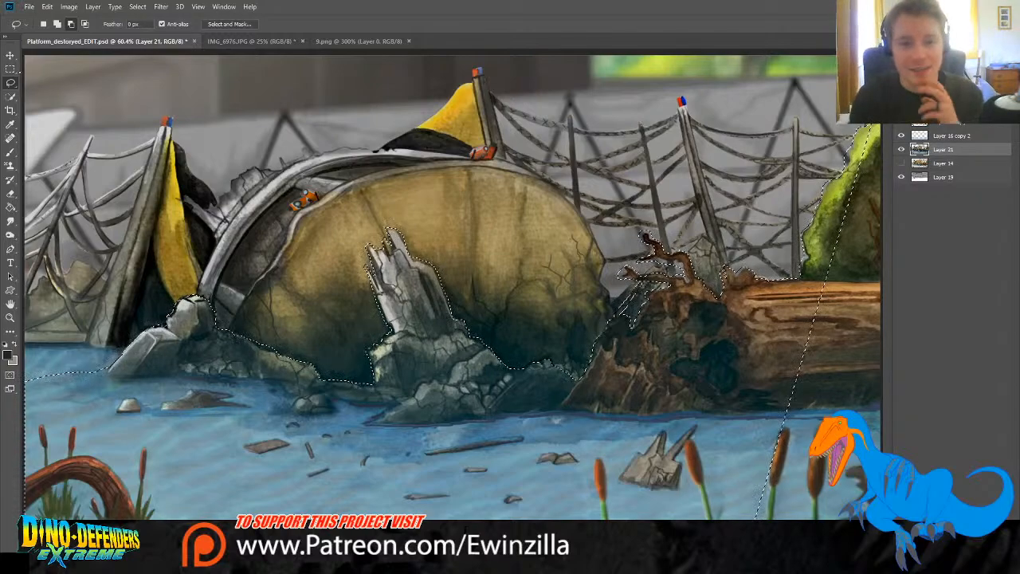
key(ctrl+d)
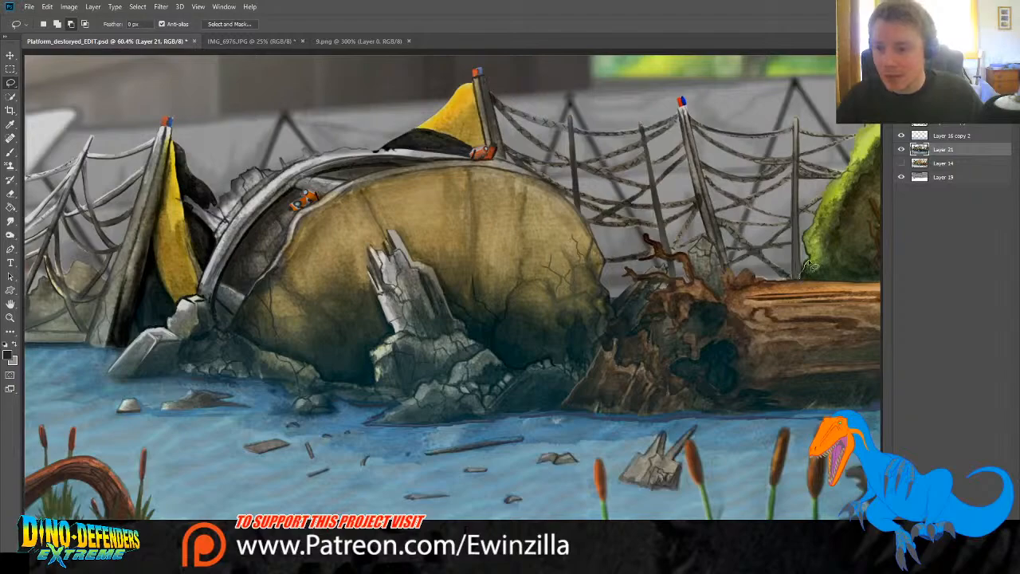
key(m)
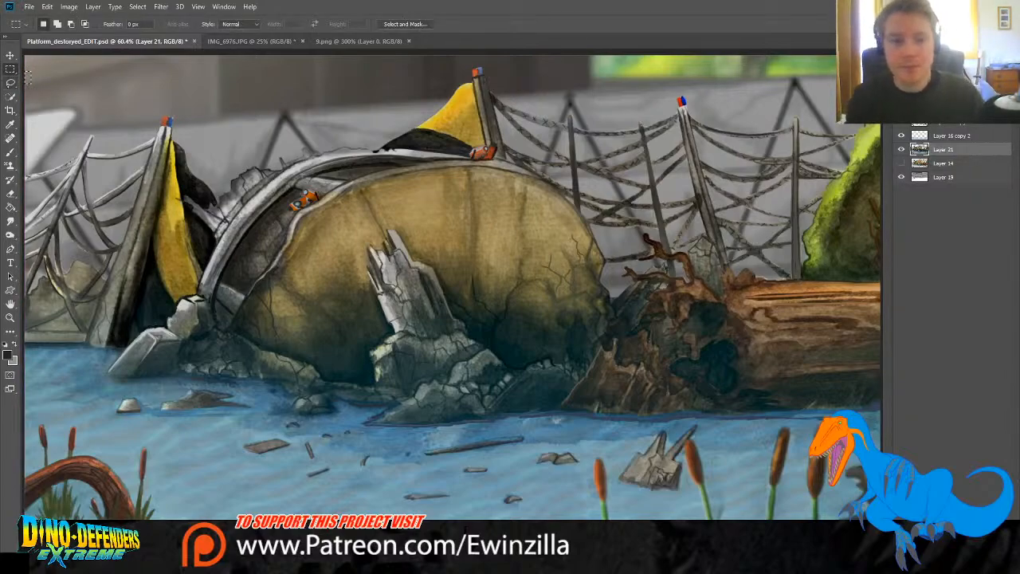
click(10, 82)
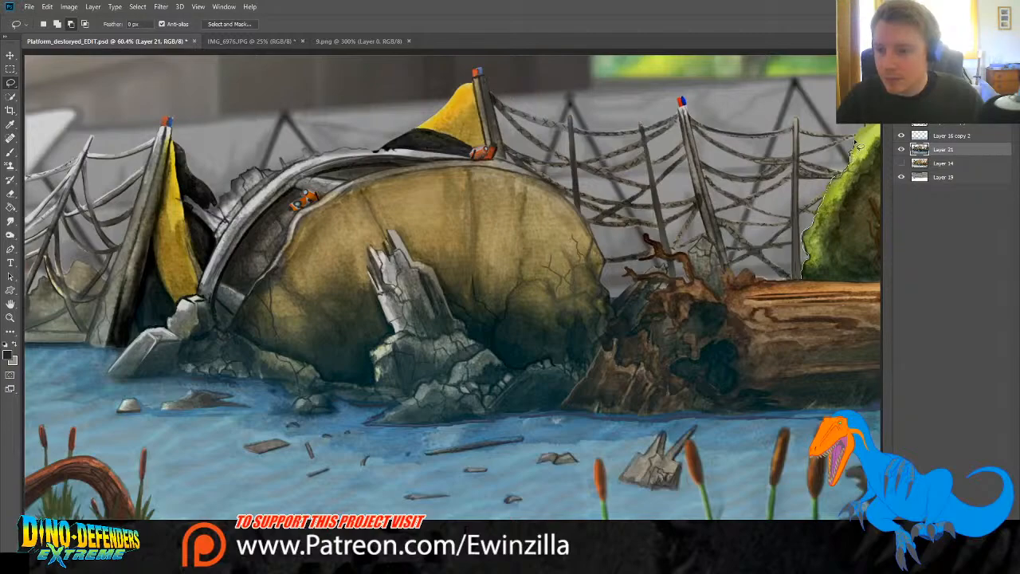
mouse_move(894, 135)
mouse_down()
mouse_move(891, 448)
mouse_move(511, 504)
mouse_move(143, 490)
mouse_up()
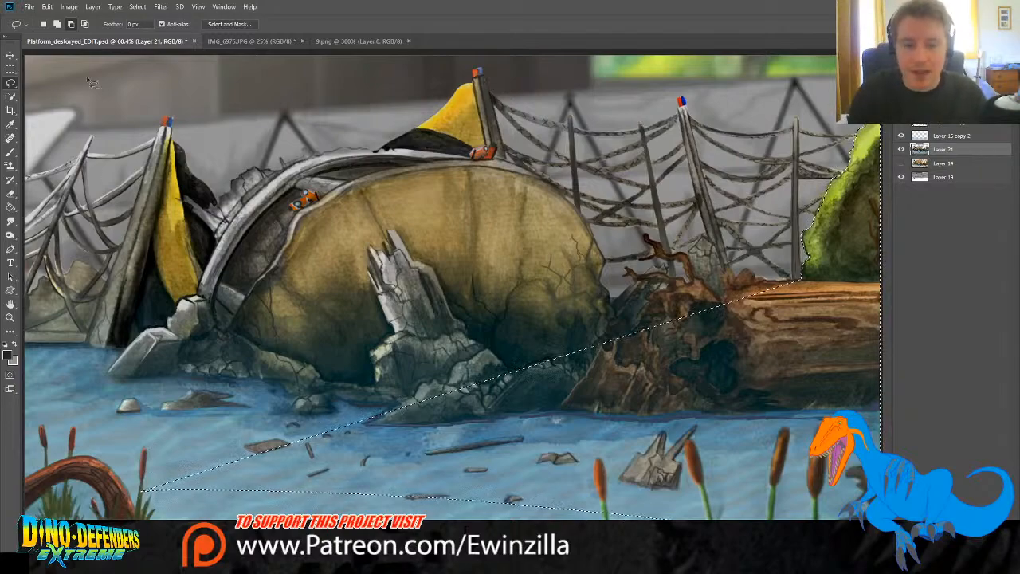
key(ctrl+d)
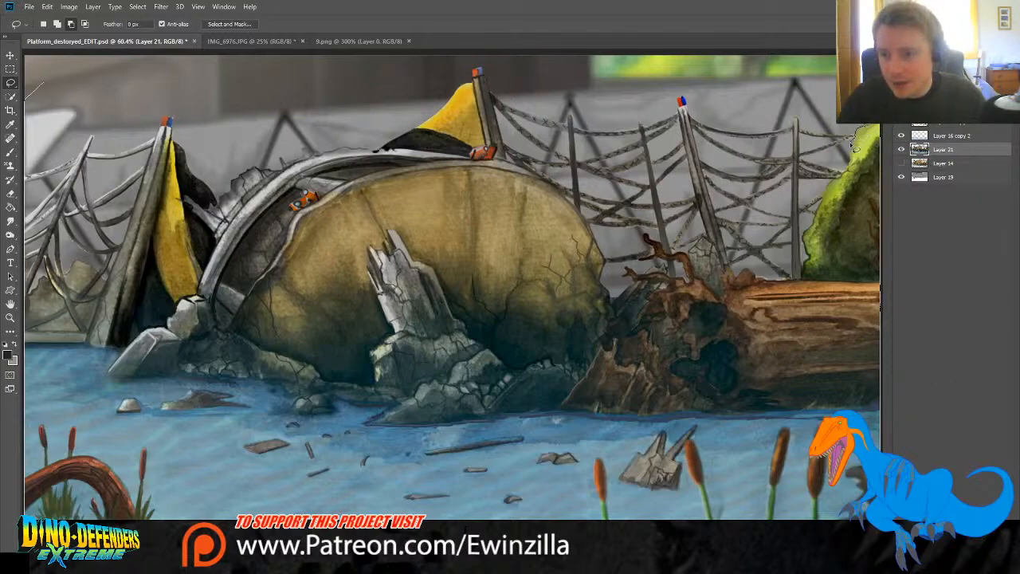
Step: Lasso the foreground bush, log, roots, rubble and water along their upper outline, copy them to a new layer, and toggle Layer 21's visibility
mouse_move(837, 180)
mouse_down()
mouse_move(804, 239)
mouse_move(807, 283)
mouse_move(779, 286)
mouse_move(728, 269)
mouse_move(721, 302)
mouse_move(683, 247)
mouse_move(672, 255)
mouse_move(642, 235)
mouse_move(642, 266)
mouse_move(652, 259)
mouse_move(694, 283)
mouse_move(622, 272)
mouse_move(637, 289)
mouse_move(671, 287)
mouse_move(649, 301)
mouse_move(639, 332)
mouse_move(626, 322)
mouse_move(658, 318)
mouse_move(696, 336)
mouse_move(674, 363)
mouse_move(656, 334)
mouse_move(651, 350)
mouse_move(641, 335)
mouse_move(624, 359)
mouse_move(613, 341)
mouse_move(587, 374)
mouse_move(494, 354)
mouse_up()
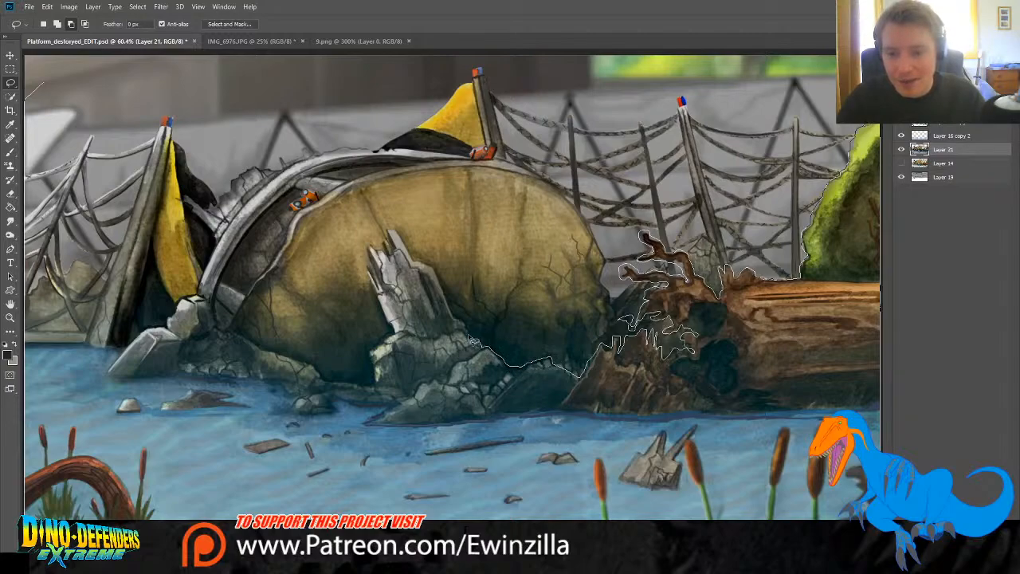
mouse_move(472, 341)
mouse_down()
mouse_move(434, 270)
mouse_move(388, 232)
mouse_move(385, 254)
mouse_move(367, 253)
mouse_move(380, 318)
mouse_move(399, 335)
mouse_move(370, 355)
mouse_move(379, 390)
mouse_move(322, 384)
mouse_move(314, 368)
mouse_move(221, 330)
mouse_move(213, 302)
mouse_move(197, 297)
mouse_move(218, 319)
mouse_move(215, 302)
mouse_move(177, 313)
mouse_move(113, 371)
mouse_move(36, 380)
mouse_move(29, 102)
mouse_up()
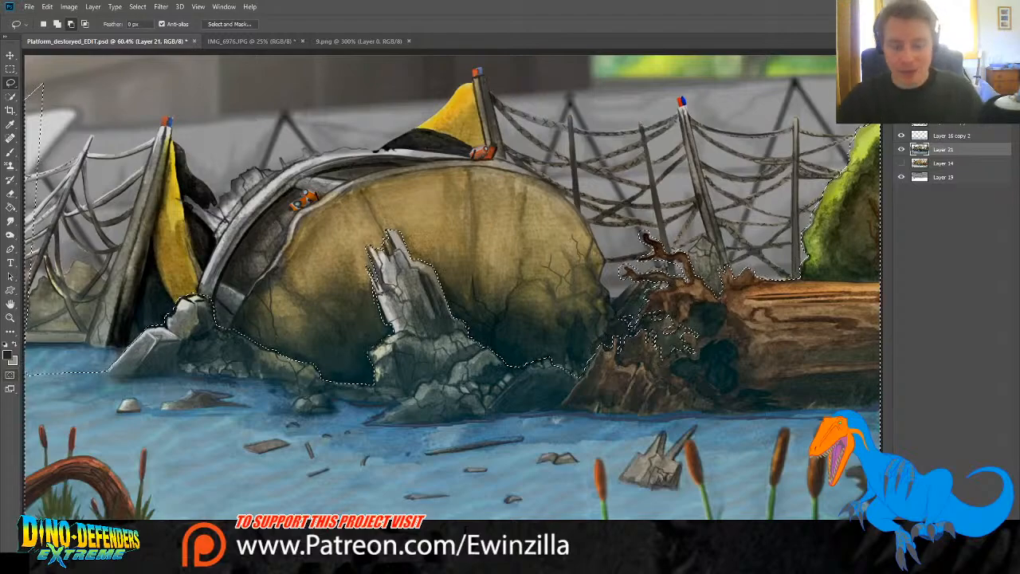
key(ctrl+j)
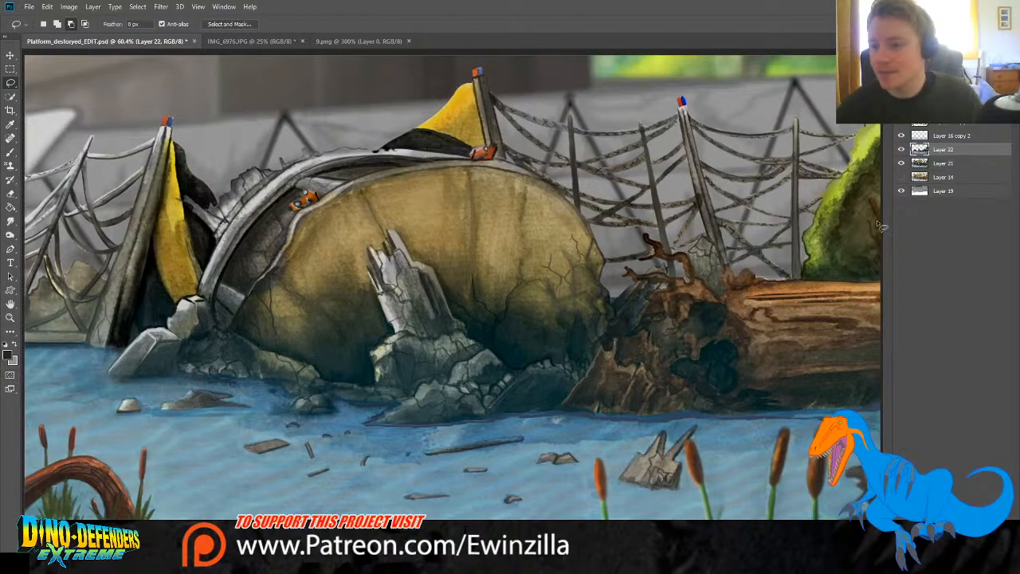
click(902, 163)
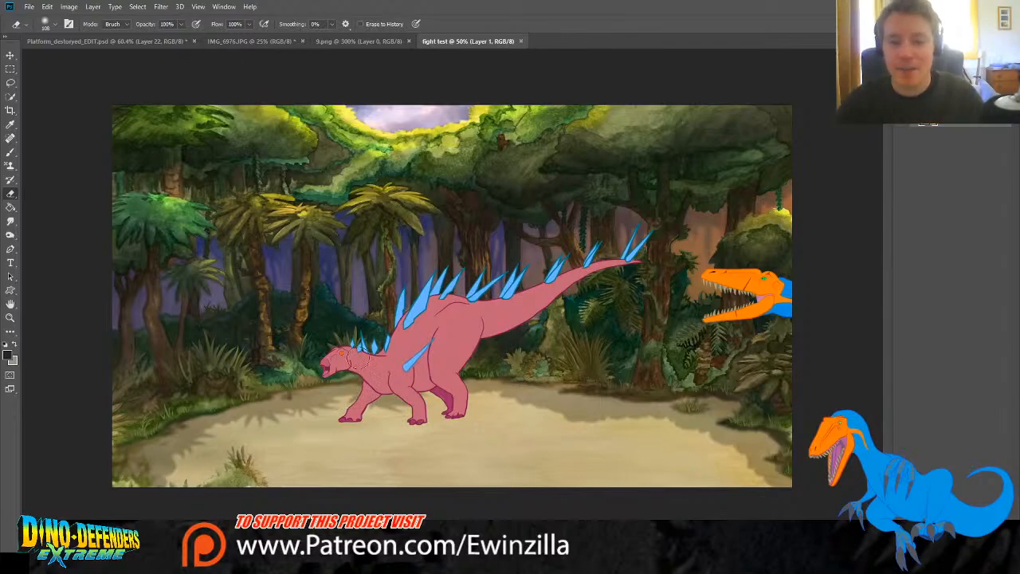
Step: Preview another part of the dinosaur animation in the fight test document
click(60, 506)
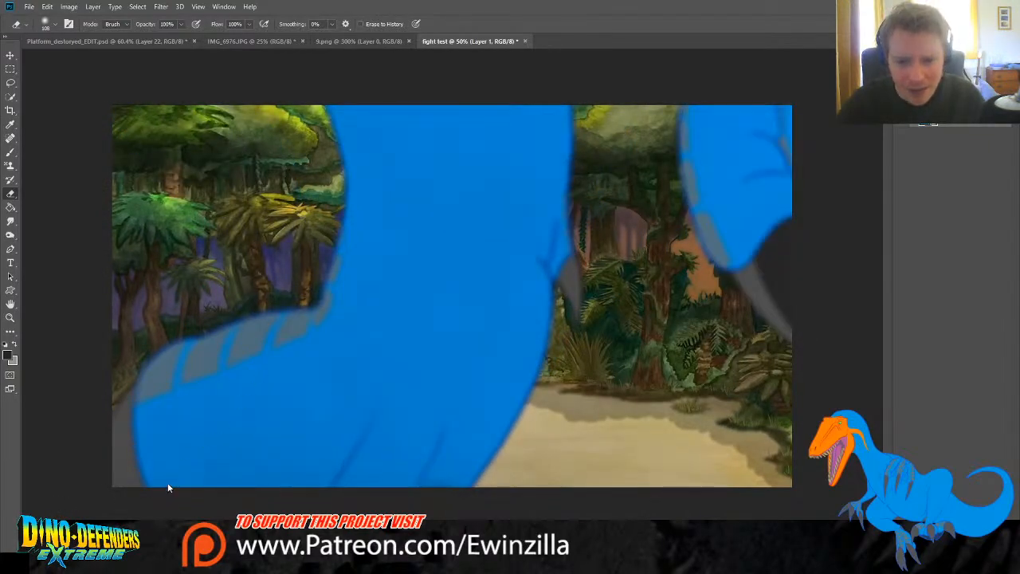
Step: Close the fight test document without saving, reopen it, undo the stray erasure by the dinosaur's legs and preview the animation
drag(166, 480, 170, 473)
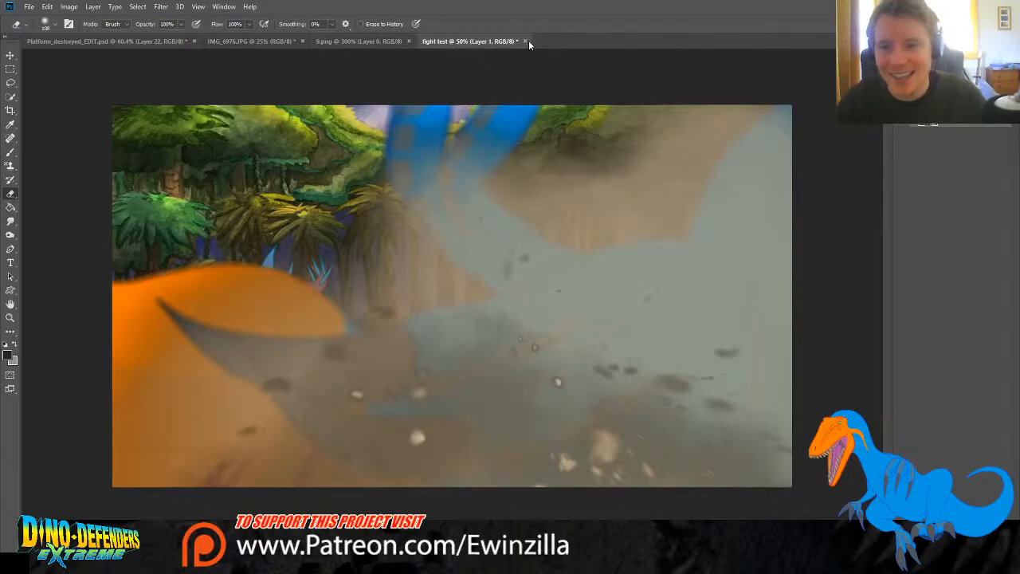
click(502, 211)
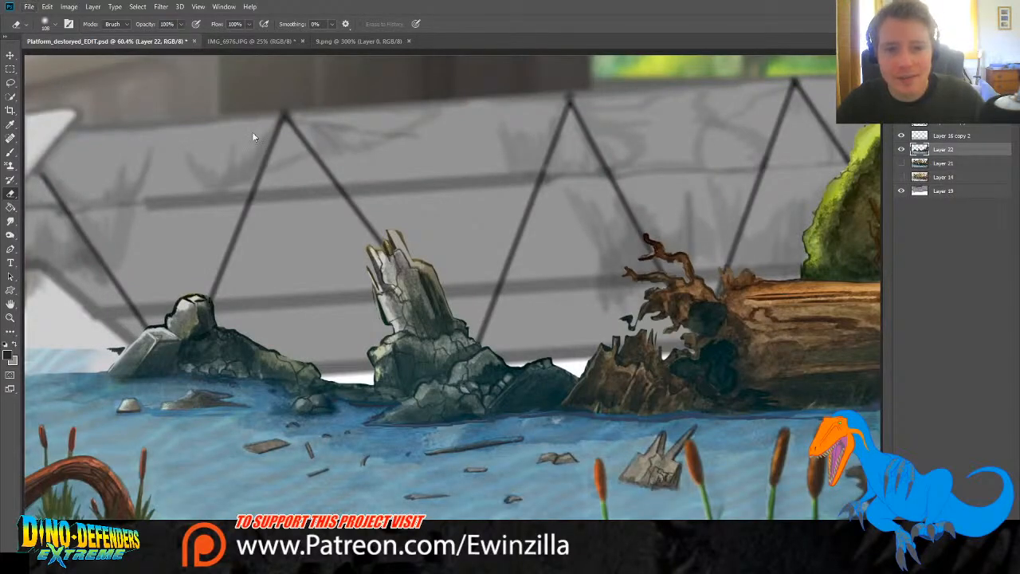
double_click(483, 159)
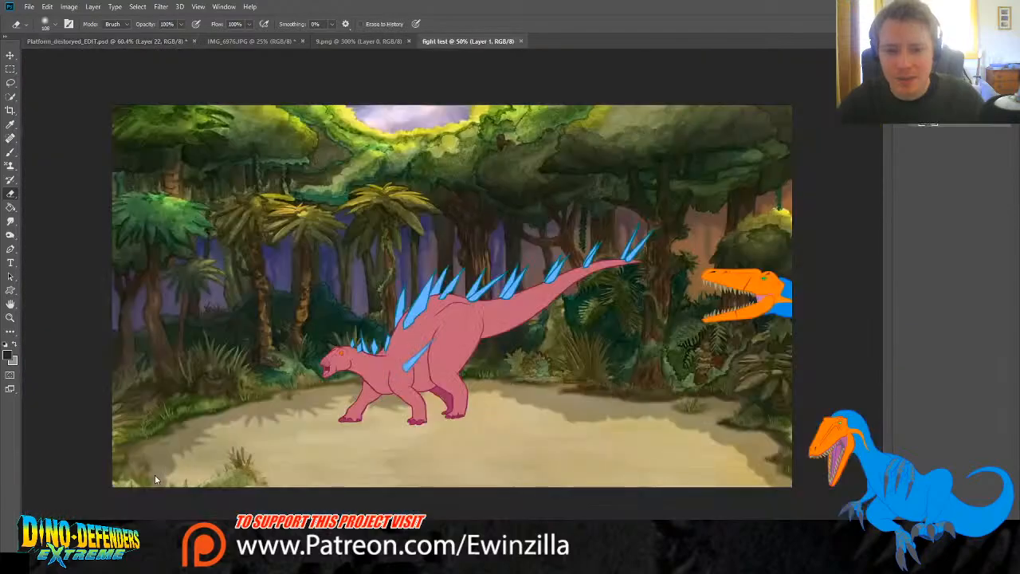
key(space)
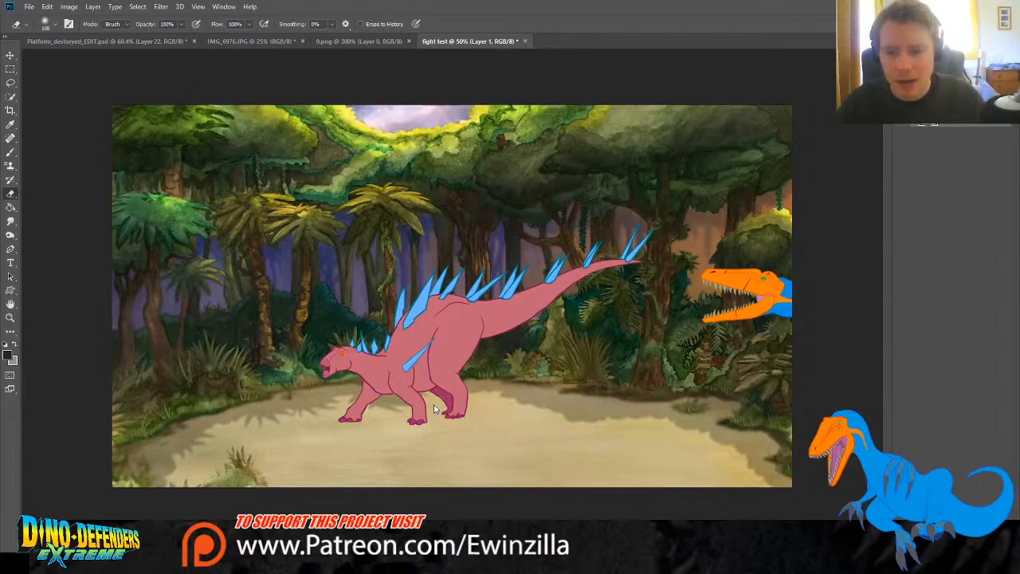
drag(435, 409, 427, 408)
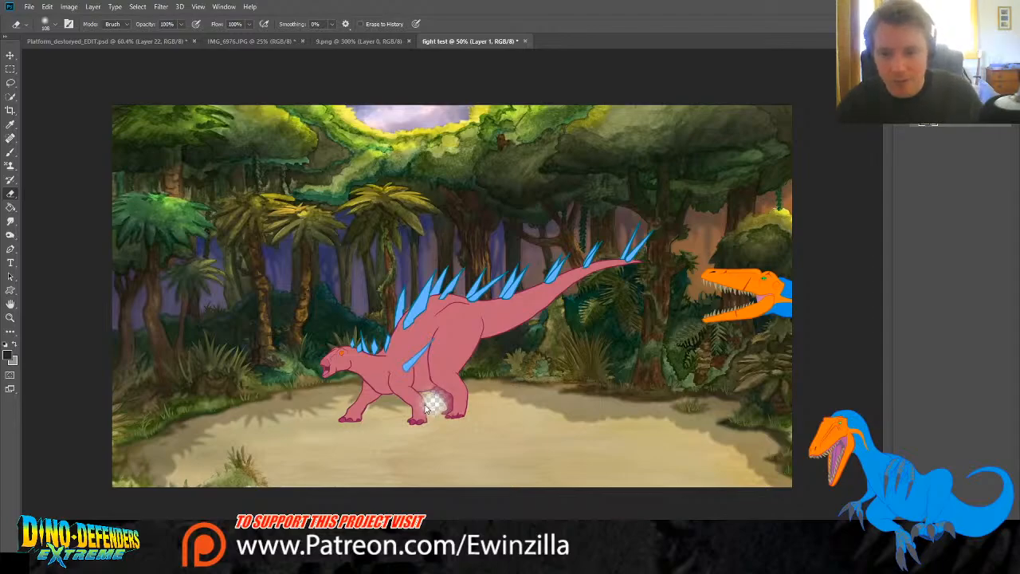
key(ctrl+z)
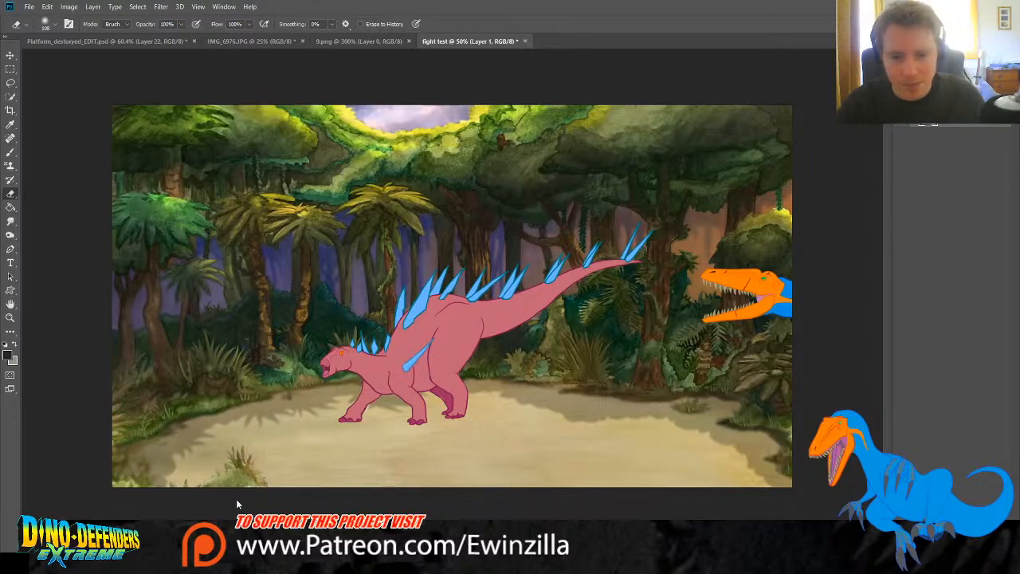
key(space)
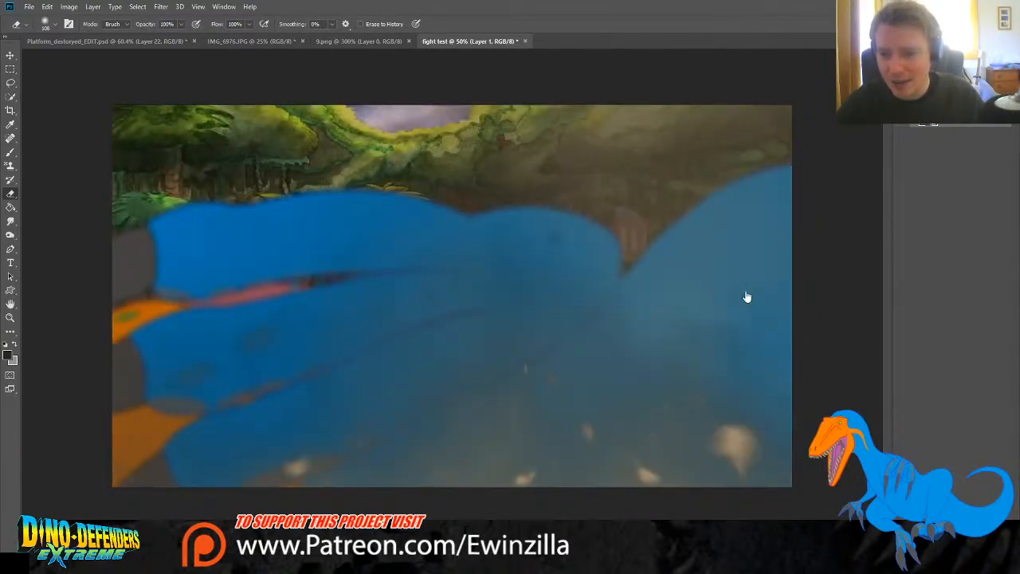
Step: Close the 9.png document and the fight test document, returning to Platform_destoryed_EDIT.psd
click(404, 42)
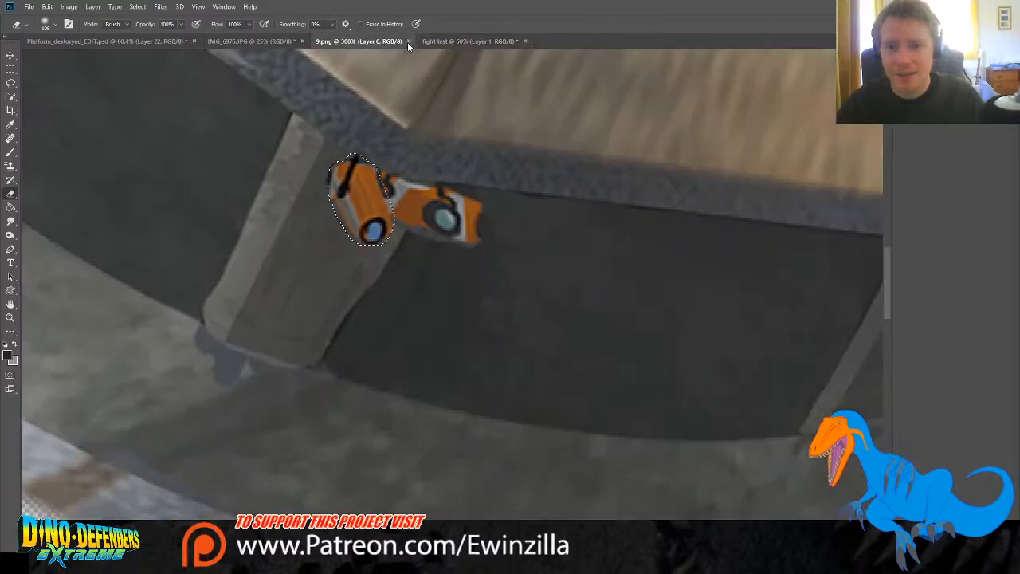
click(408, 41)
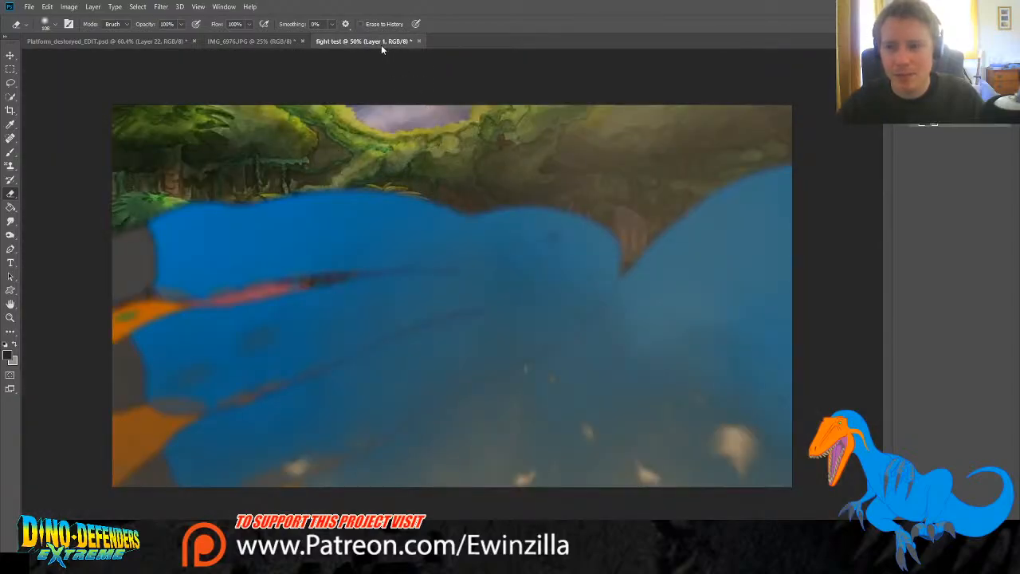
key(space)
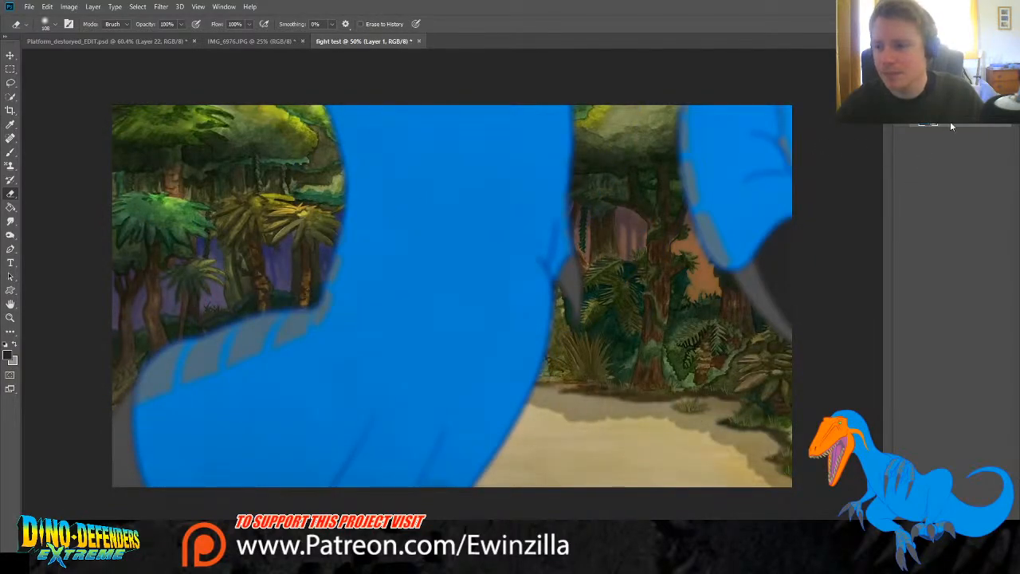
click(420, 41)
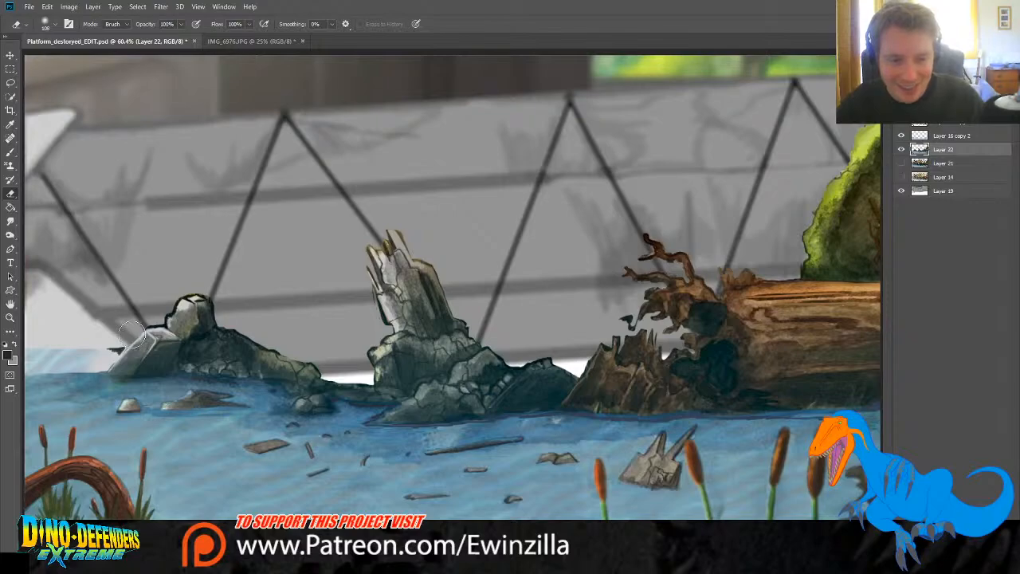
Step: Toggle the visibility of Layer 22 and Layer 16 copy 2, select Layer 15 copy and view the painting at 50%
click(10, 221)
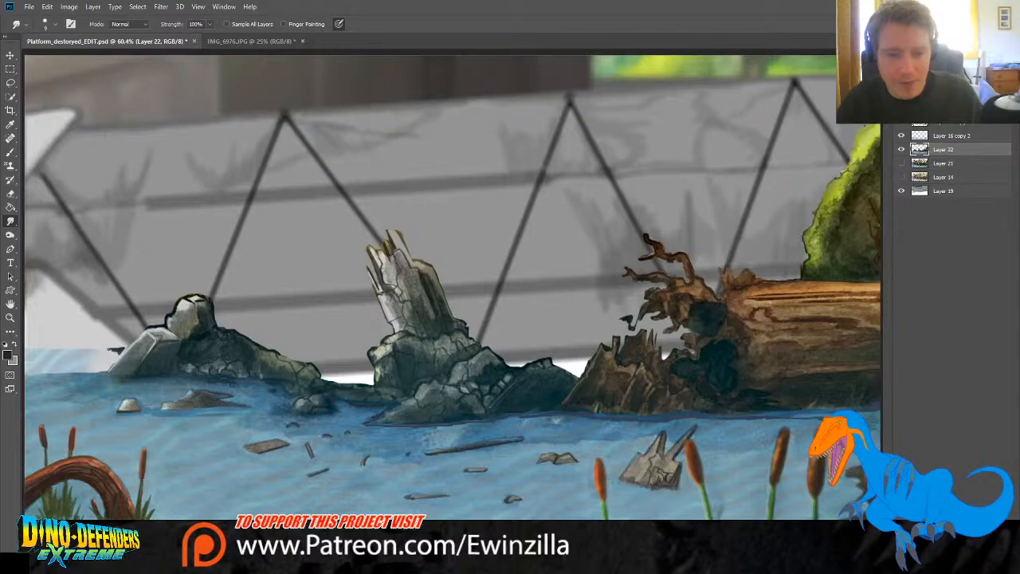
click(902, 150)
click(902, 149)
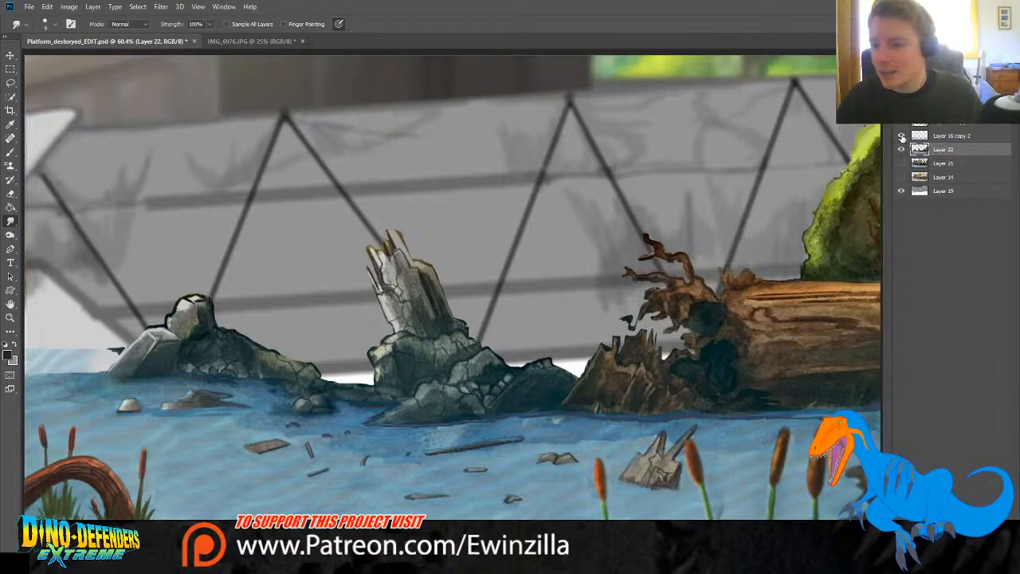
click(902, 136)
click(902, 136)
click(948, 126)
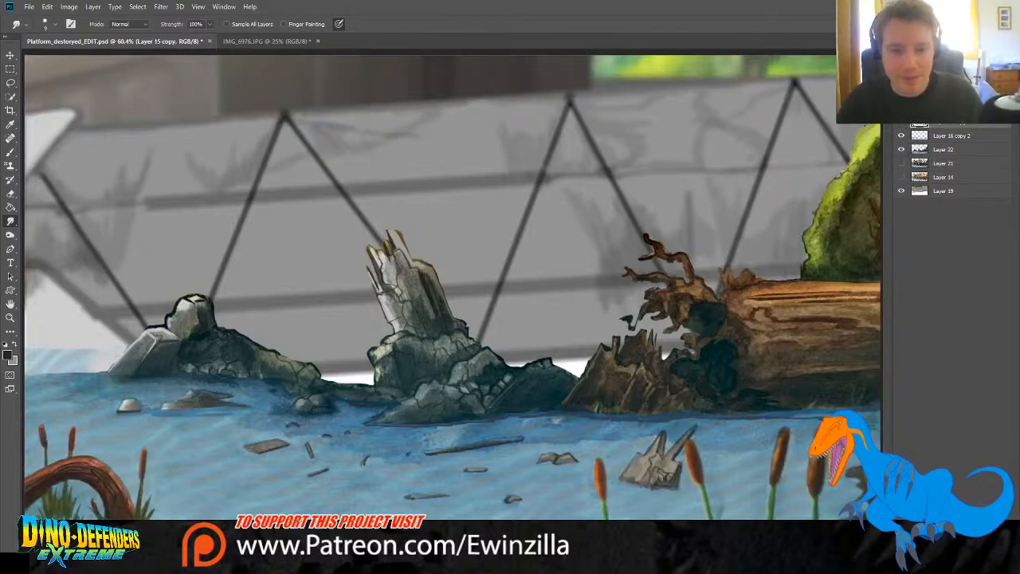
key(z)
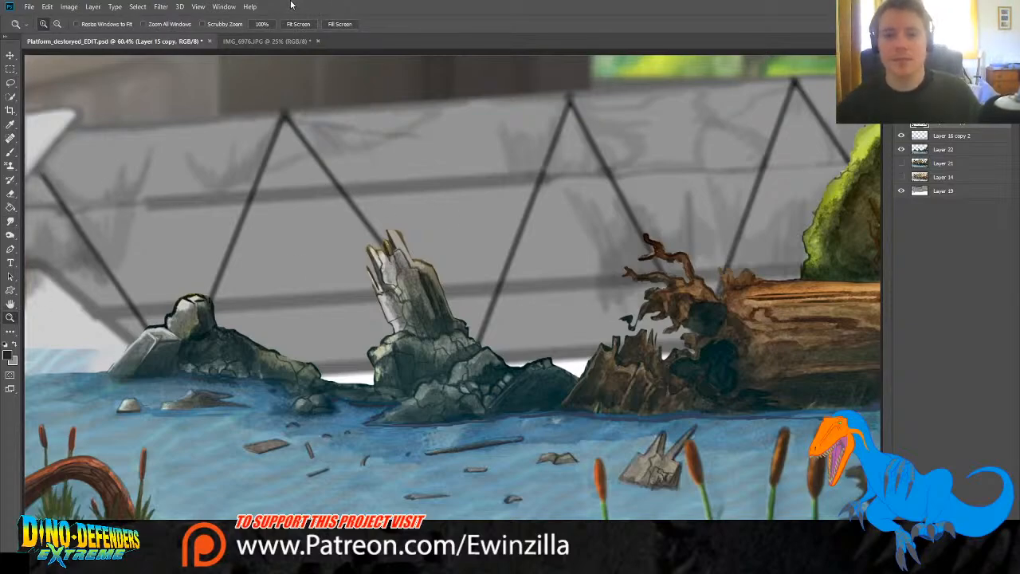
click(58, 25)
click(197, 118)
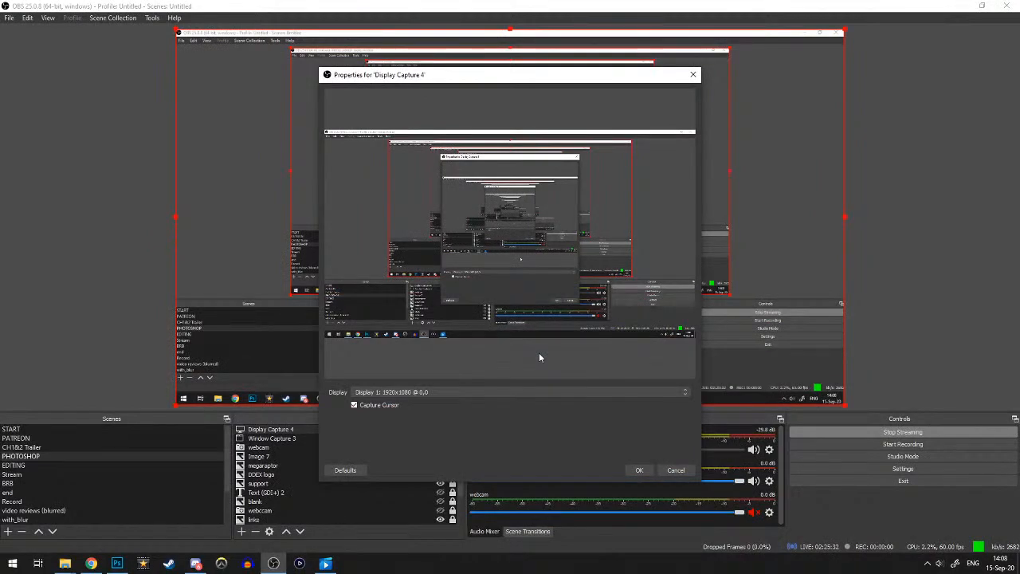
Step: Switch to OBS and accept Display 1: 1920x1080 @ 0,0 as the display for Display Capture 4
click(427, 393)
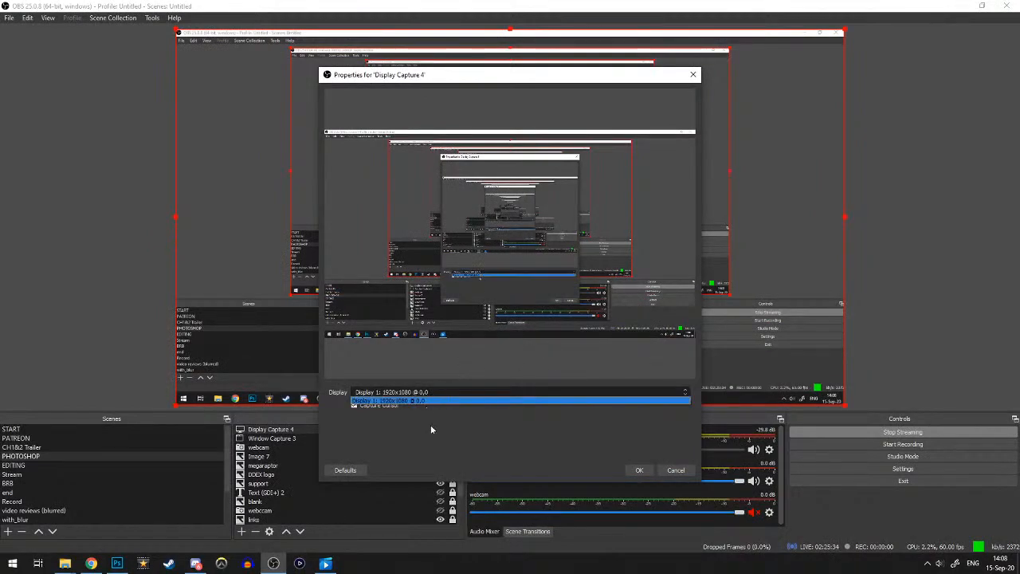
click(431, 429)
click(638, 469)
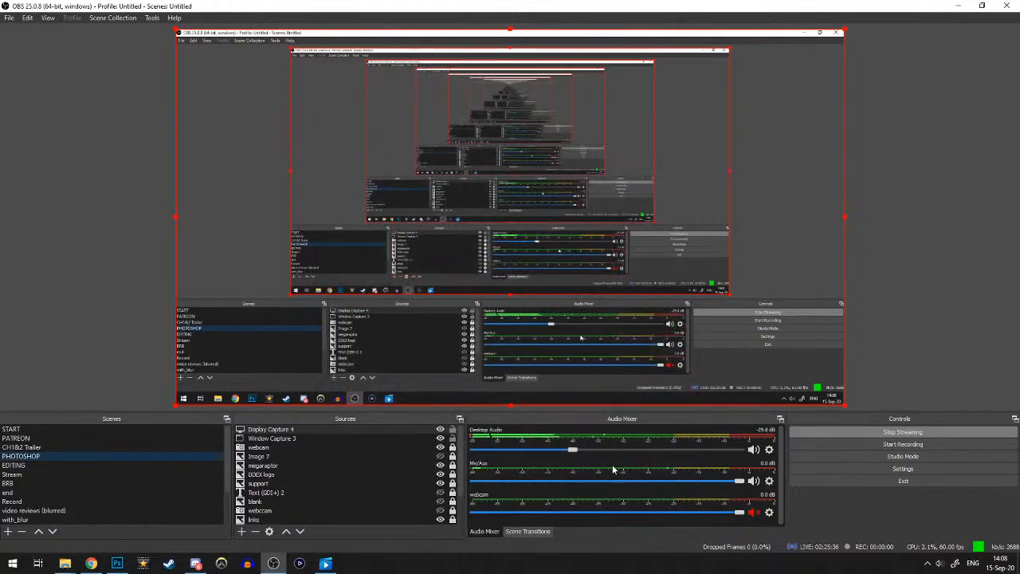
Step: Bring up the fight test video in the media player, rewind it to the start and enlarge the player window
click(325, 563)
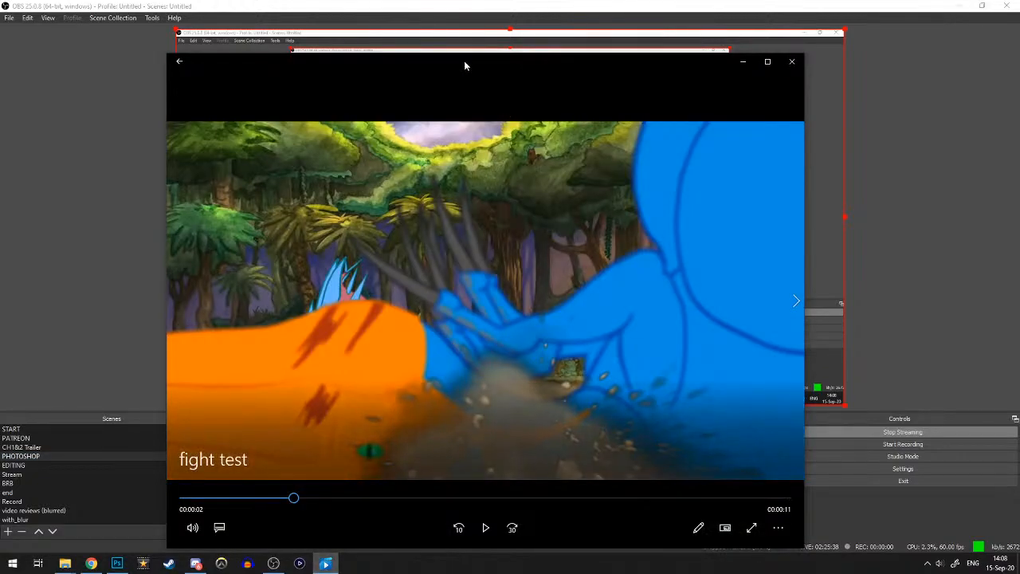
drag(465, 65, 445, 61)
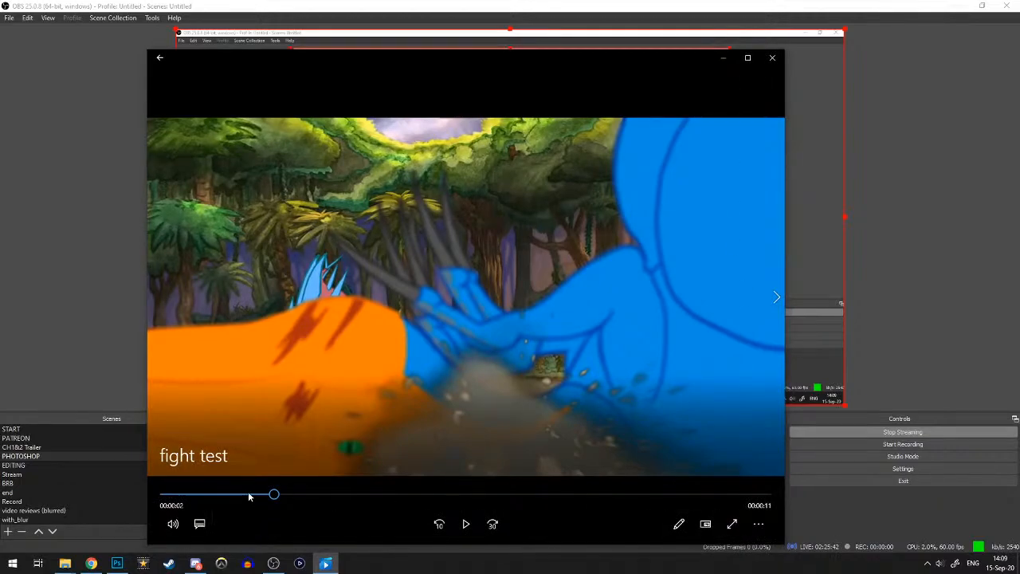
click(159, 495)
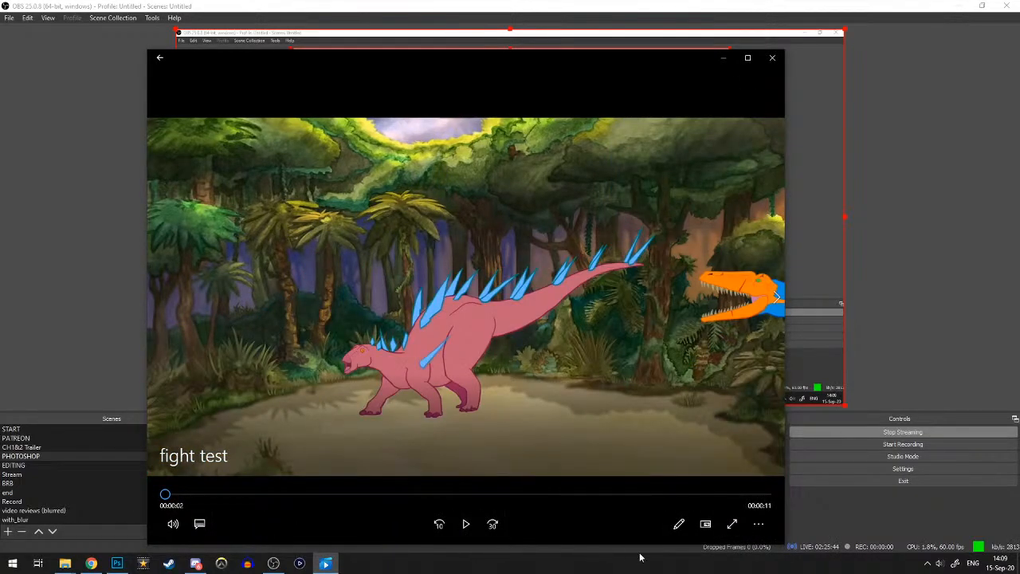
drag(583, 47, 503, 19)
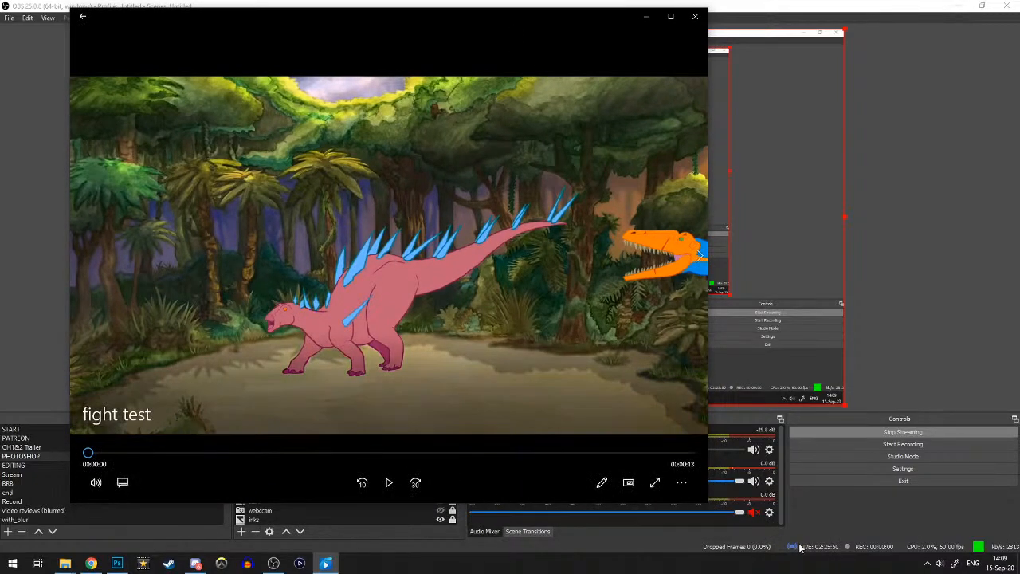
drag(705, 506, 901, 548)
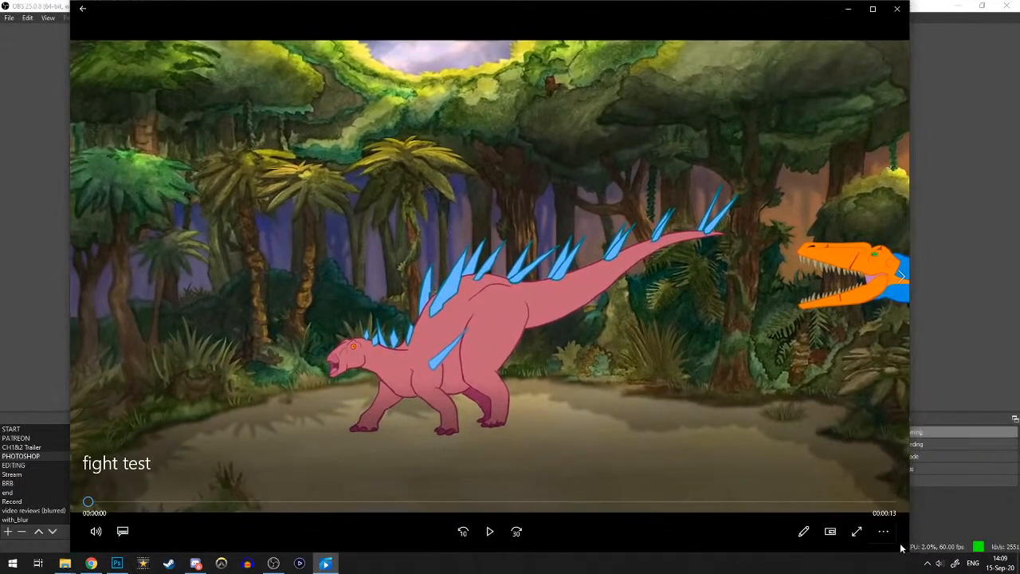
Step: Play the fight test video through, replay it and close the player
click(490, 531)
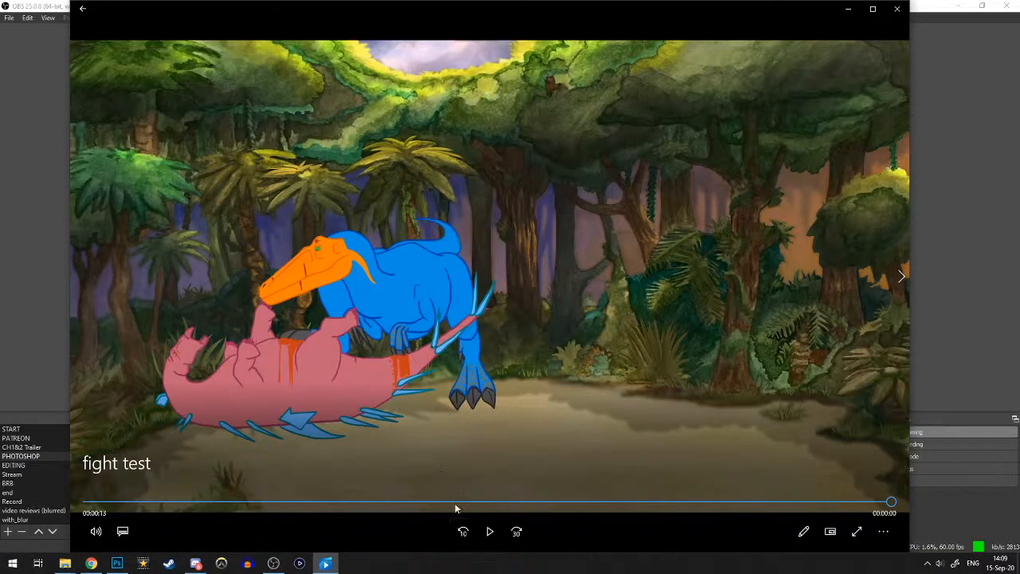
click(487, 530)
click(897, 8)
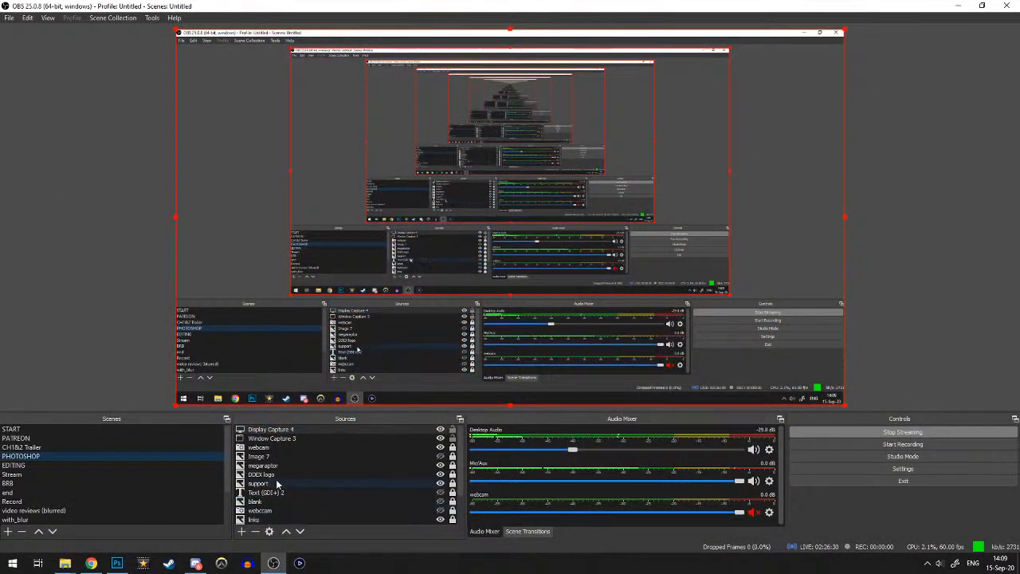
Step: Remove the Display Capture 4 source from the PHOTOSHOP scene in OBS
click(263, 429)
right_click(275, 429)
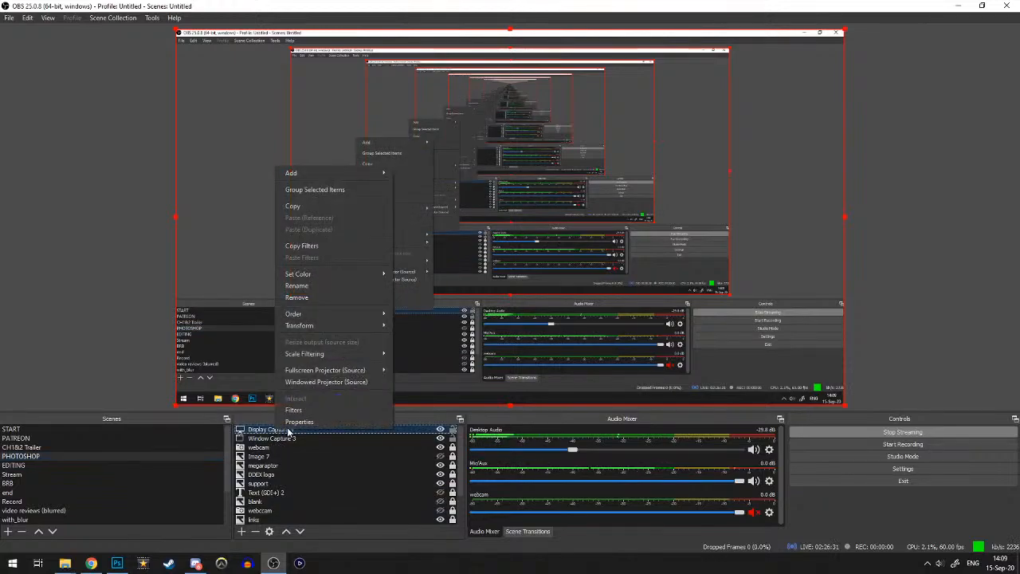
click(307, 297)
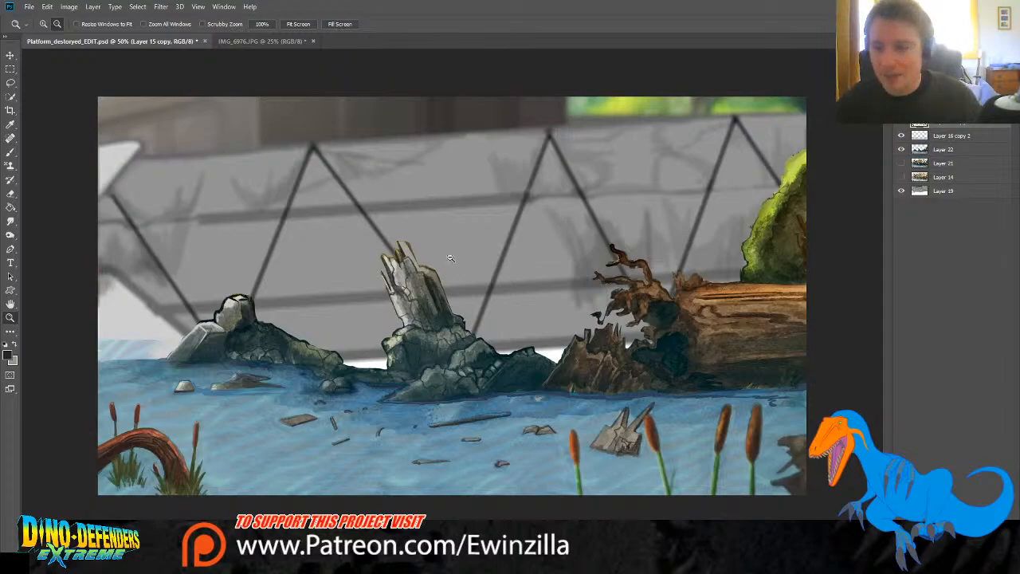
Step: In Photoshop, show Layer 21 again, leave Layer 14 hidden, and preview the scene with the black letterbox bars on and off
click(902, 81)
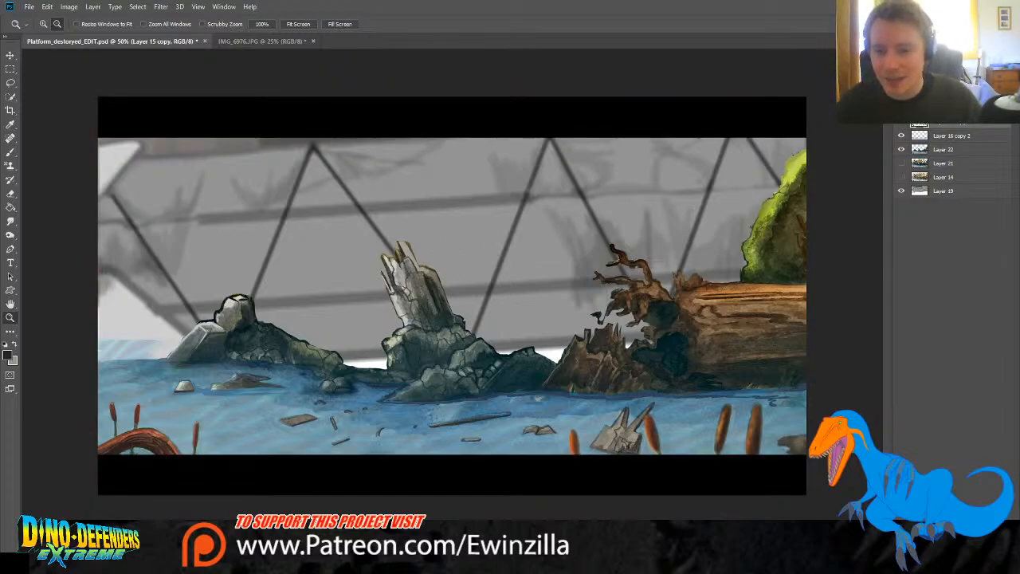
click(902, 136)
click(902, 136)
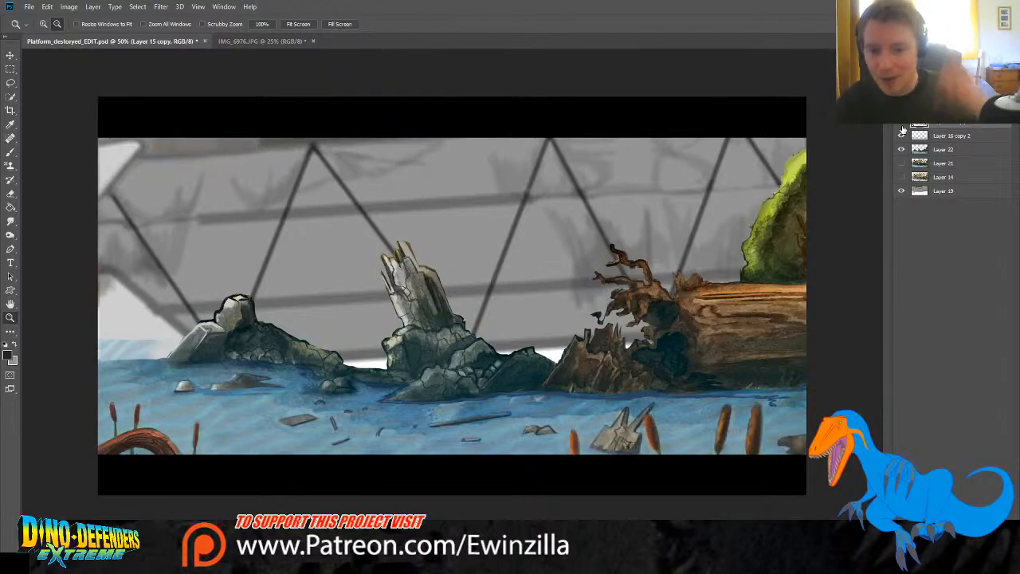
click(901, 162)
click(902, 177)
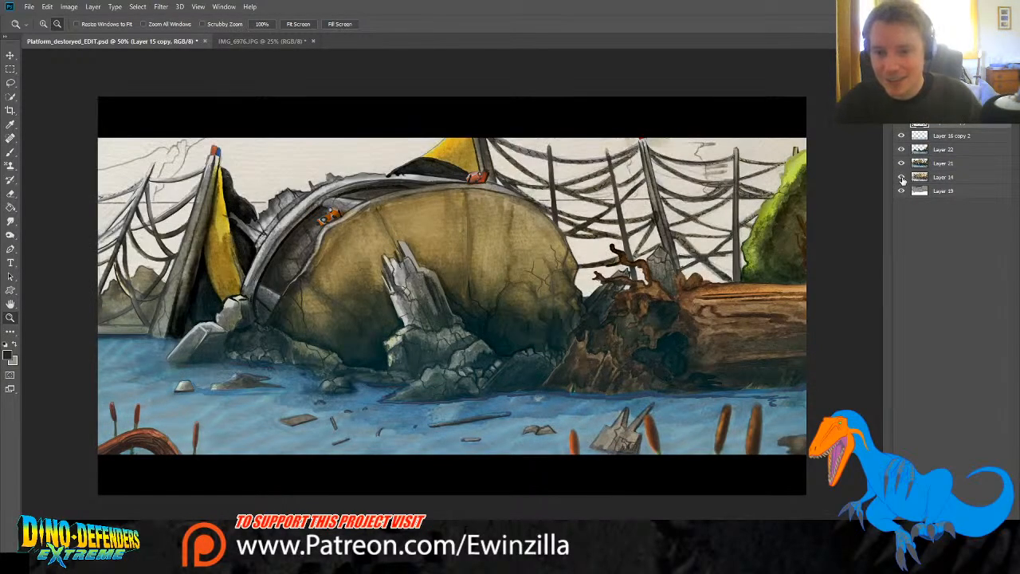
click(902, 177)
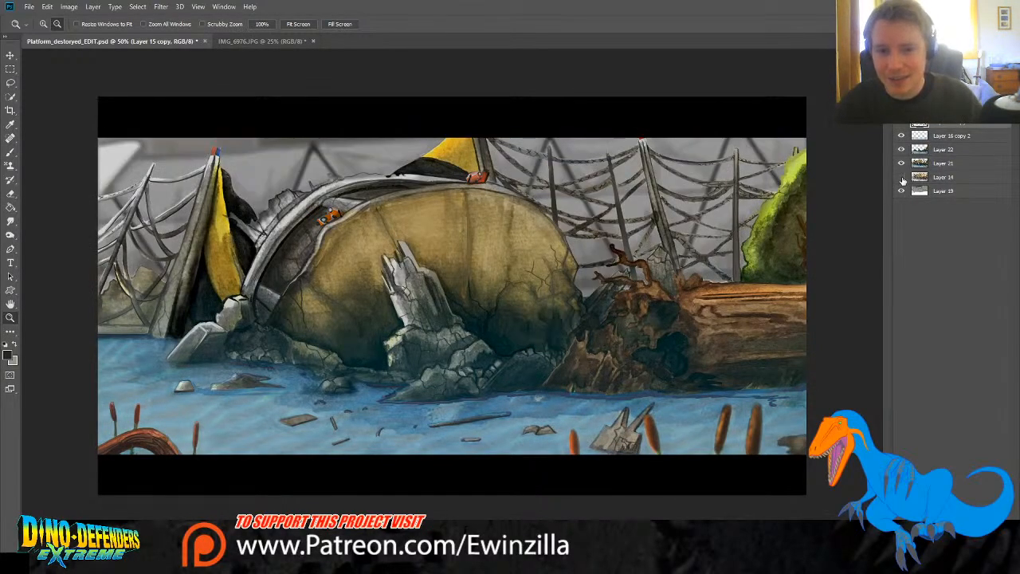
click(899, 125)
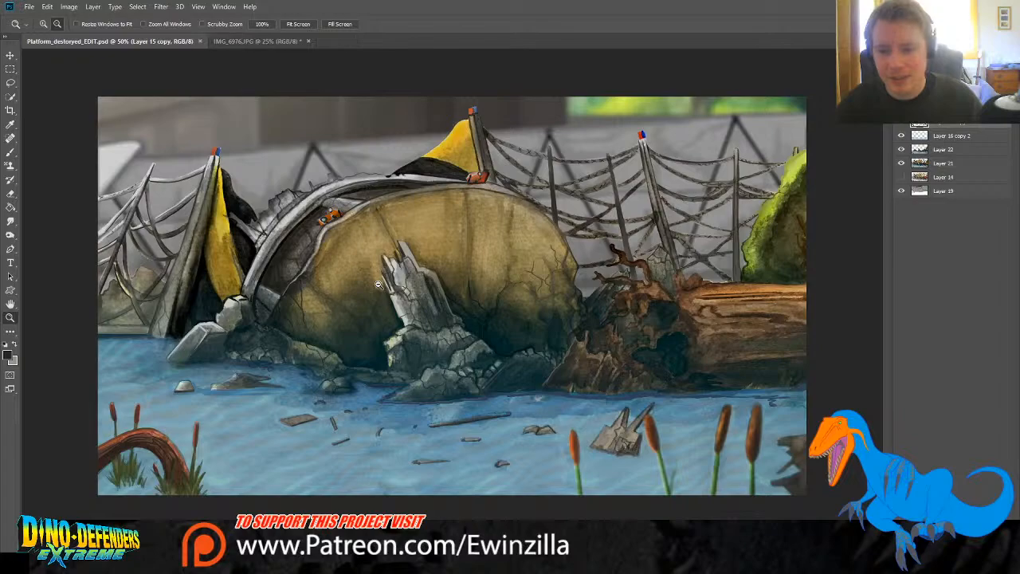
Step: Toggle Layer 22's visibility to compare the foreground cutout with the painting, and check the whole composition at reduced size
click(899, 151)
click(898, 151)
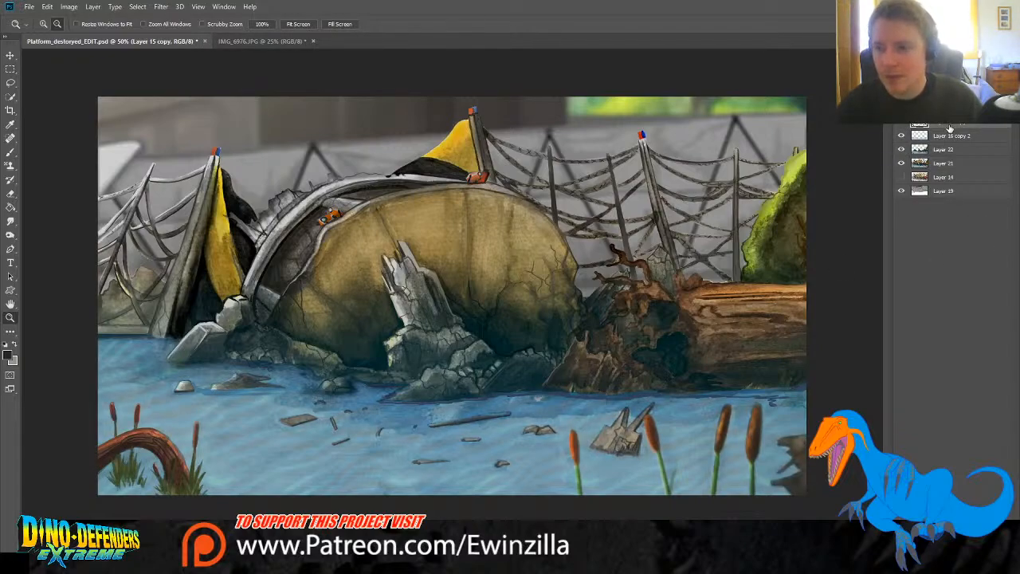
key(ctrl+minus)
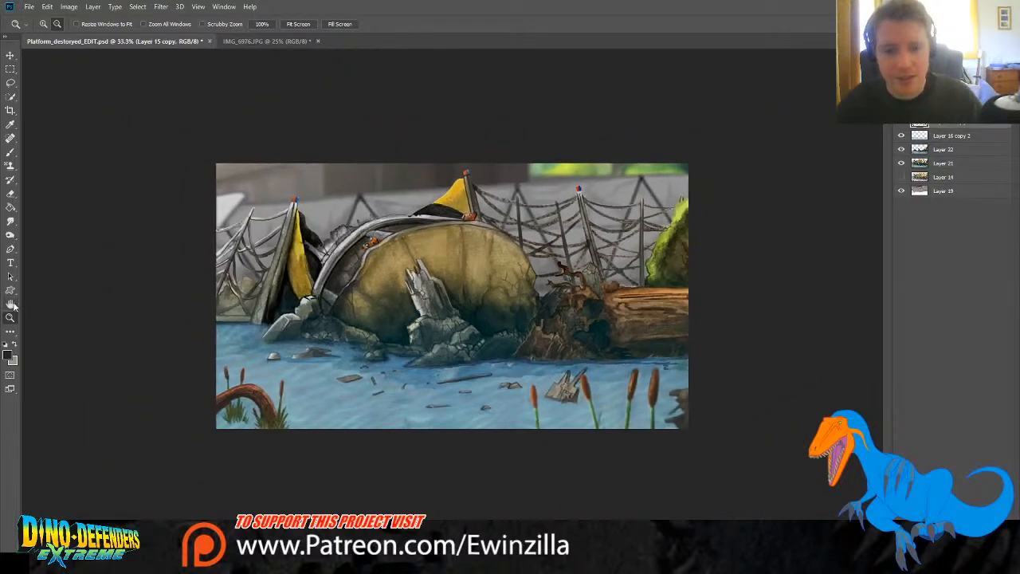
click(239, 380)
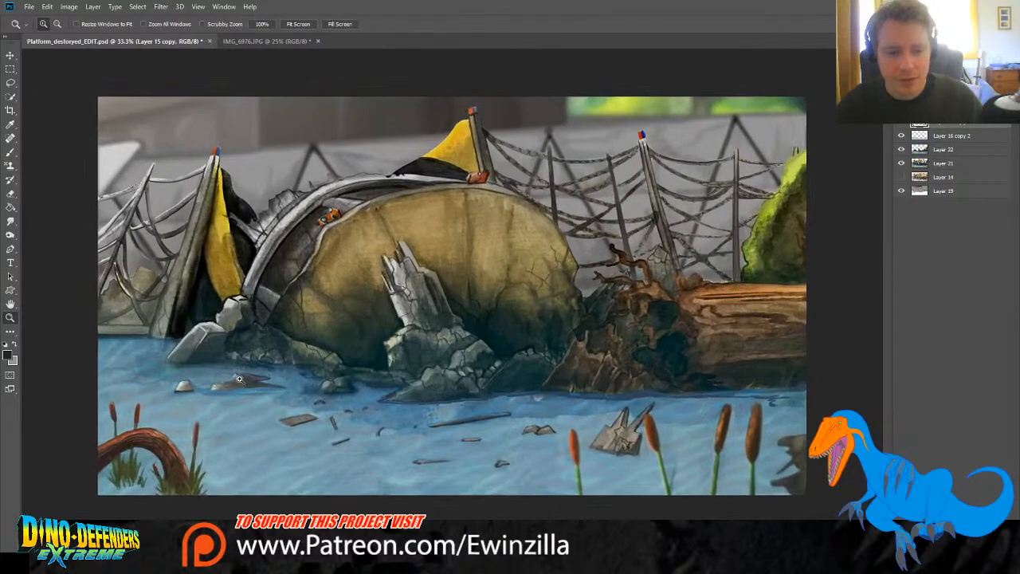
Step: Sample a green from the painting and brush small grass blades along the waterline below the cracked rubble beside the large disc
click(239, 379)
click(240, 380)
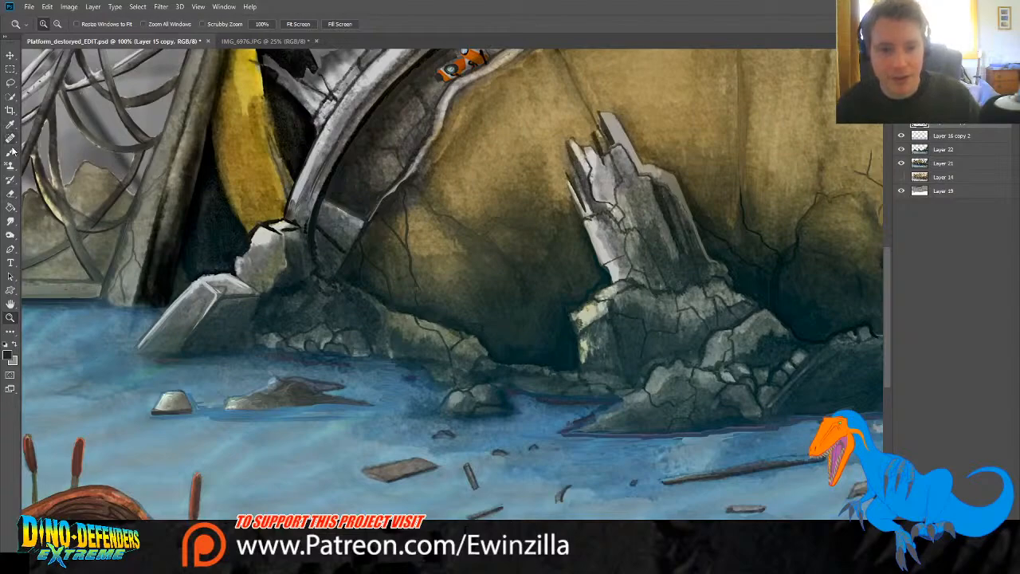
click(11, 151)
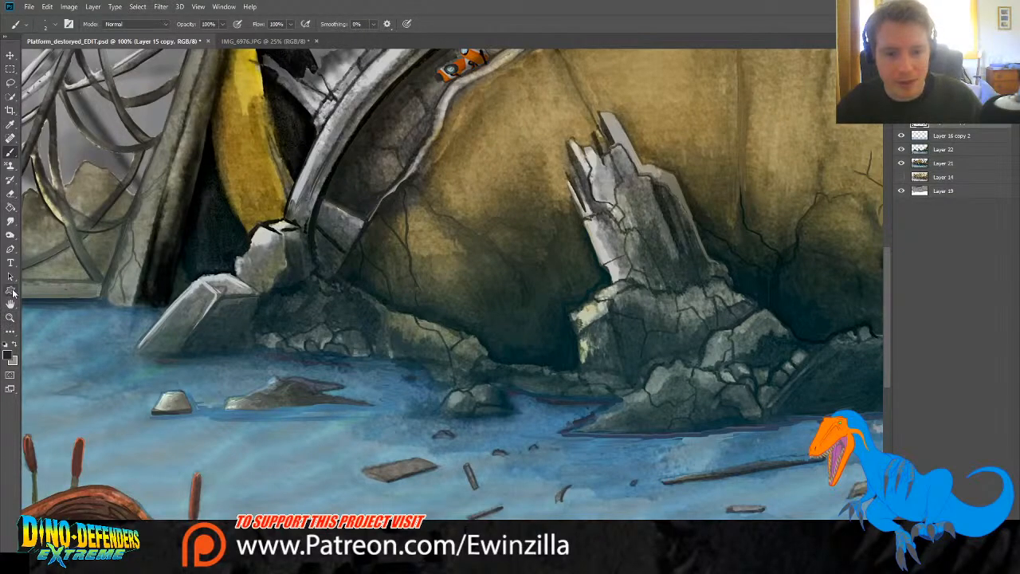
click(11, 125)
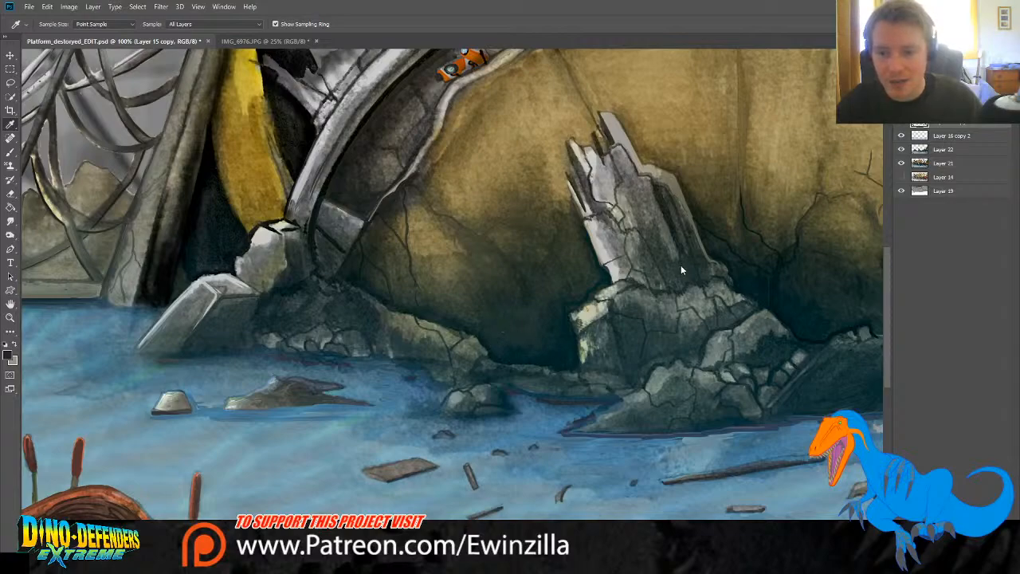
click(713, 343)
click(10, 152)
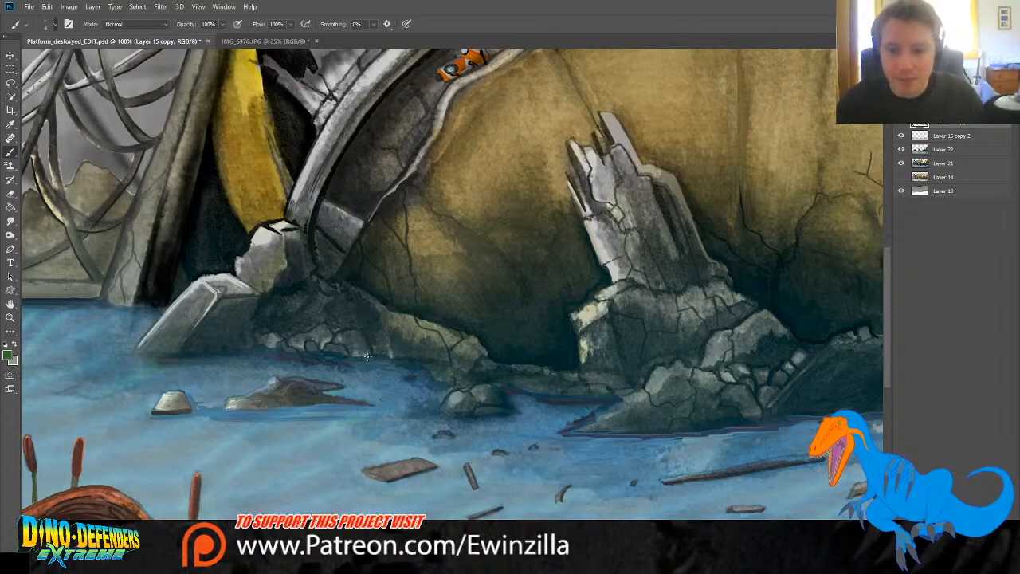
mouse_move(377, 356)
mouse_down()
mouse_move(389, 332)
mouse_move(404, 360)
mouse_up()
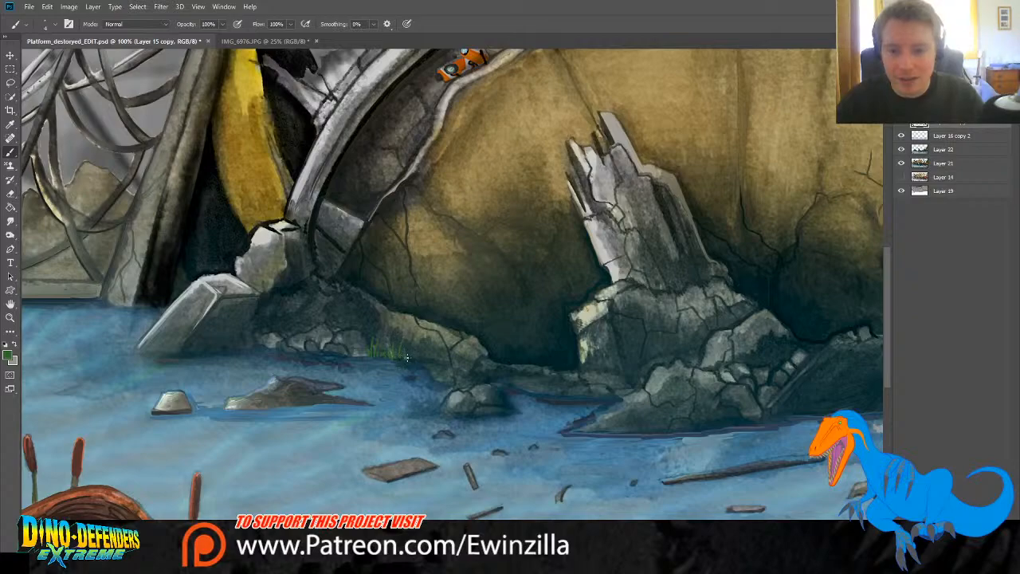
Step: Paint more grass tufts around the leaning slab, the broken post's base, the neighbouring rubble and the small round rock
drag(140, 351, 205, 344)
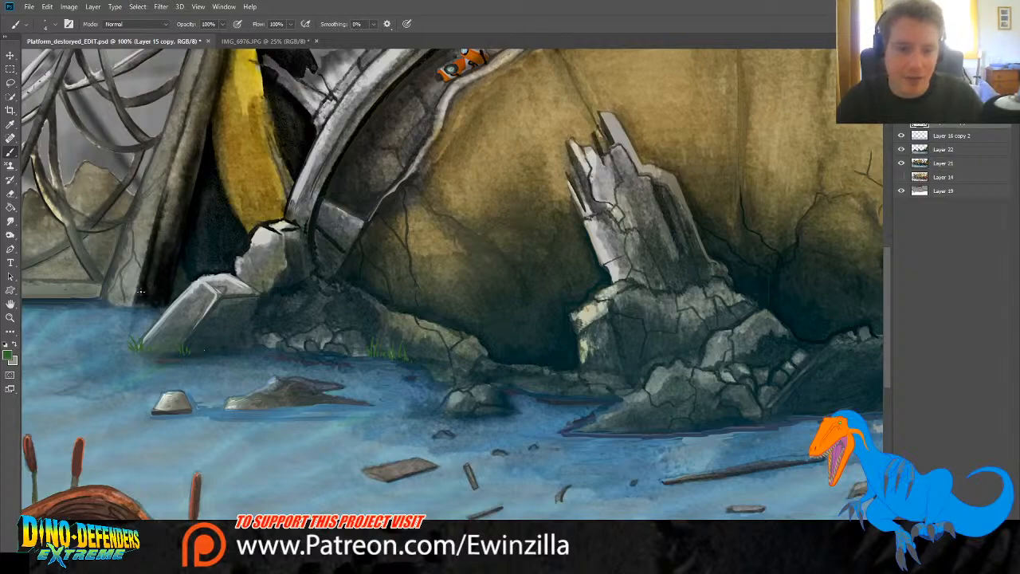
drag(114, 305, 148, 304)
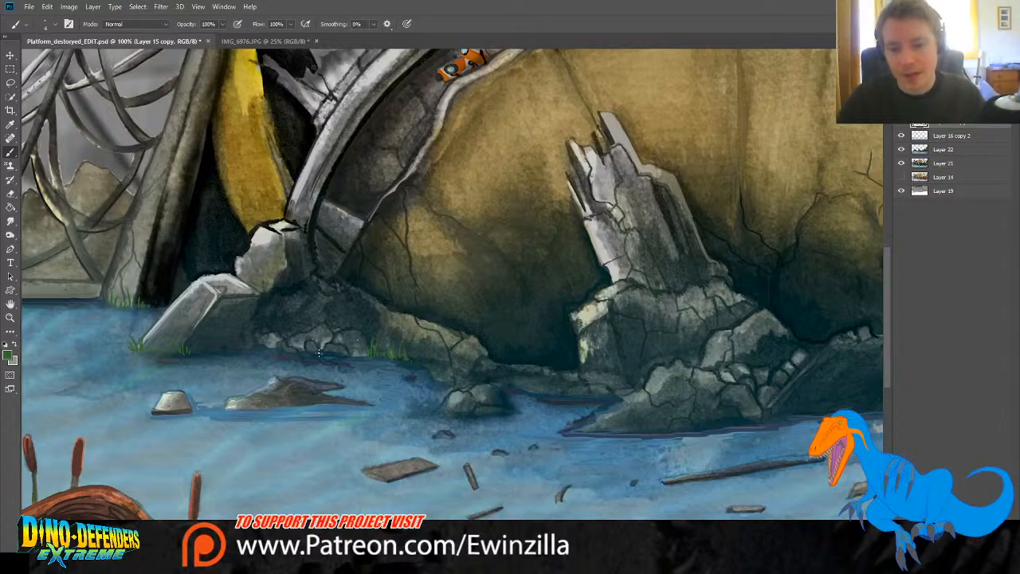
mouse_move(320, 353)
mouse_down()
mouse_move(328, 345)
mouse_move(305, 346)
mouse_up()
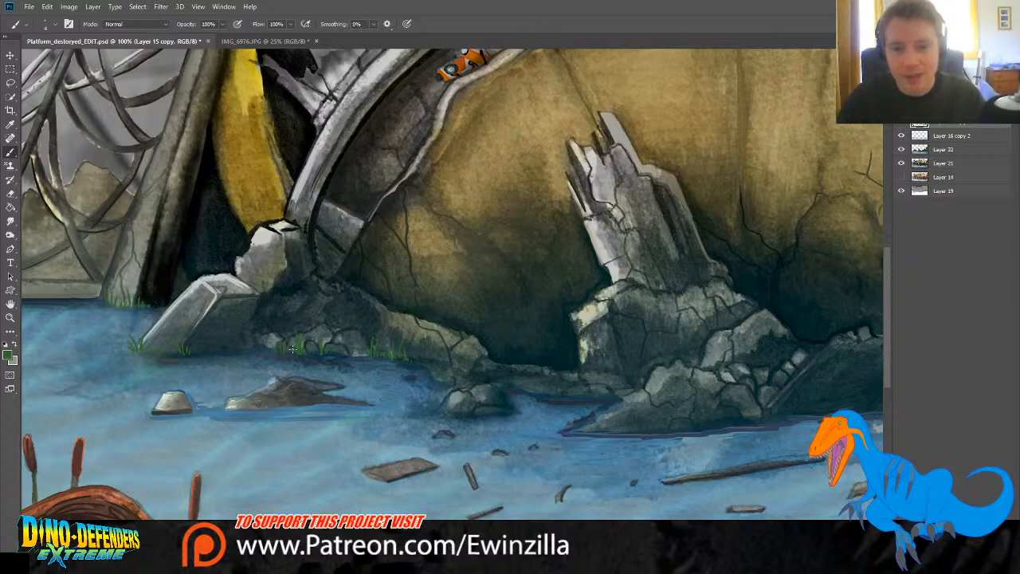
mouse_move(473, 384)
mouse_down()
mouse_move(471, 370)
mouse_move(489, 376)
mouse_up()
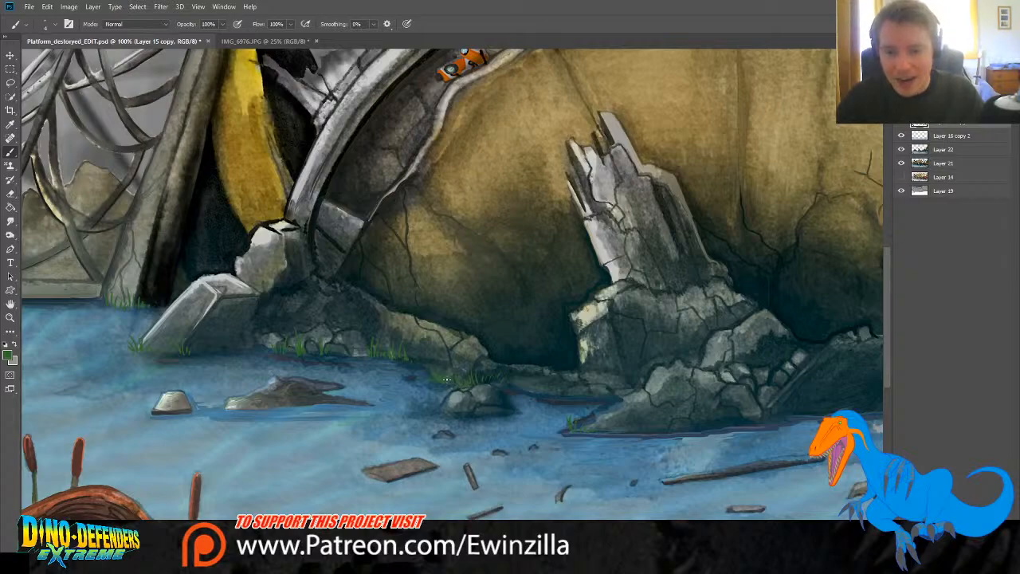
Step: Sample a darker green from the bush and paint grass along the waterline beneath the fallen log, plus a clump in the water
drag(454, 547, 678, 547)
mouse_move(635, 407)
mouse_down()
mouse_move(644, 379)
mouse_move(644, 392)
mouse_up()
key(i)
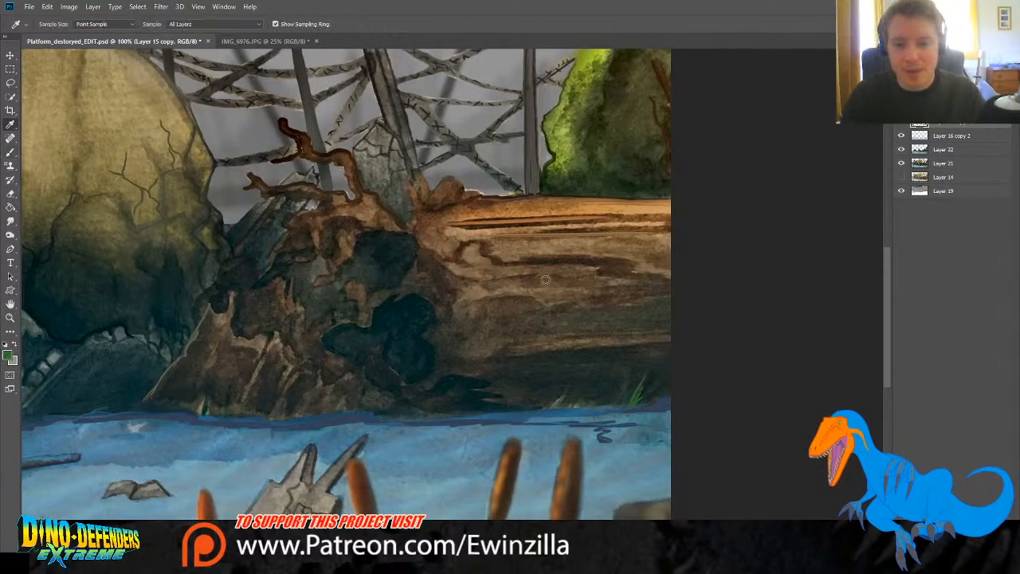
click(642, 188)
key(b)
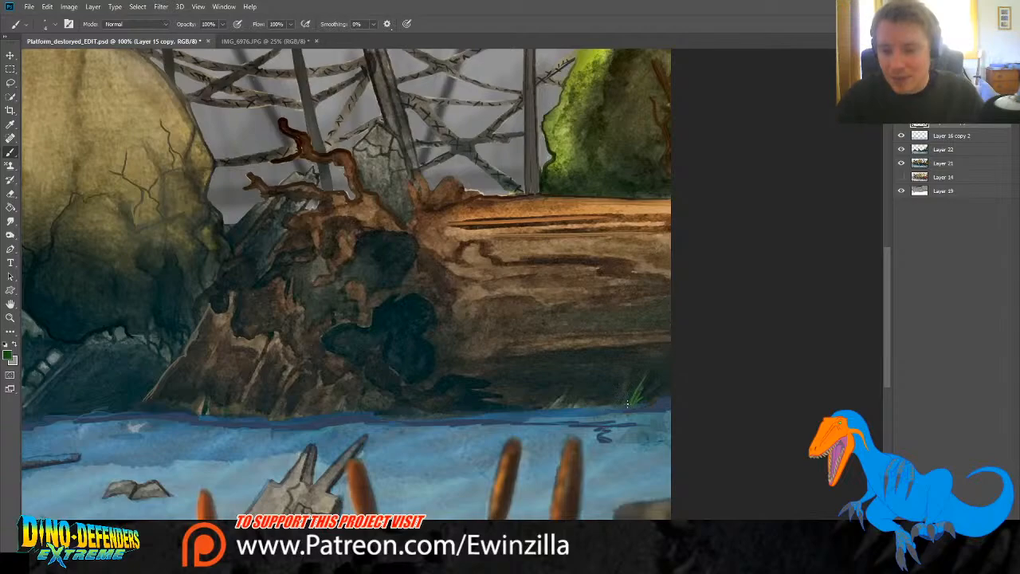
mouse_move(631, 406)
mouse_down()
mouse_move(657, 364)
mouse_move(634, 403)
mouse_move(662, 396)
mouse_up()
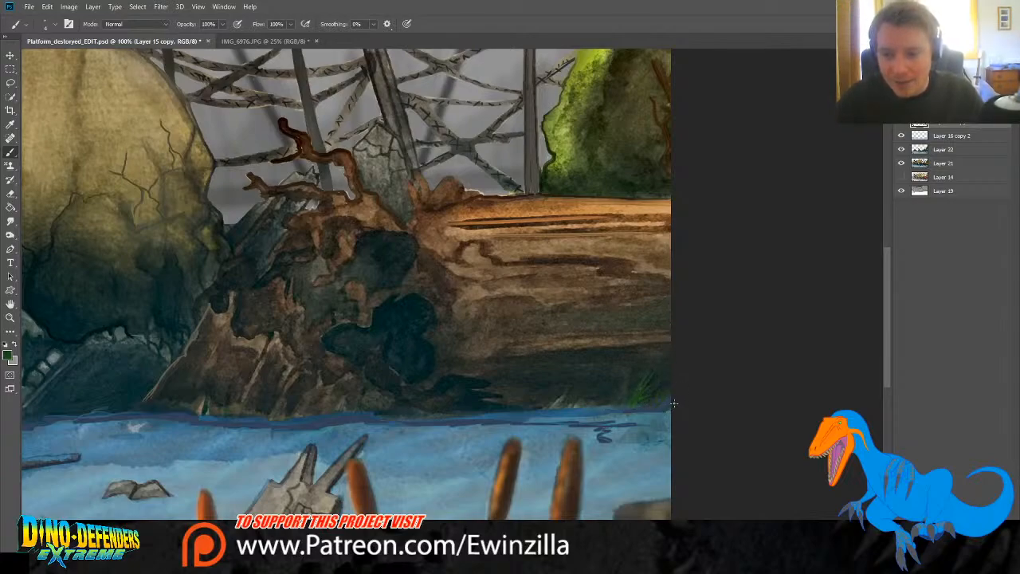
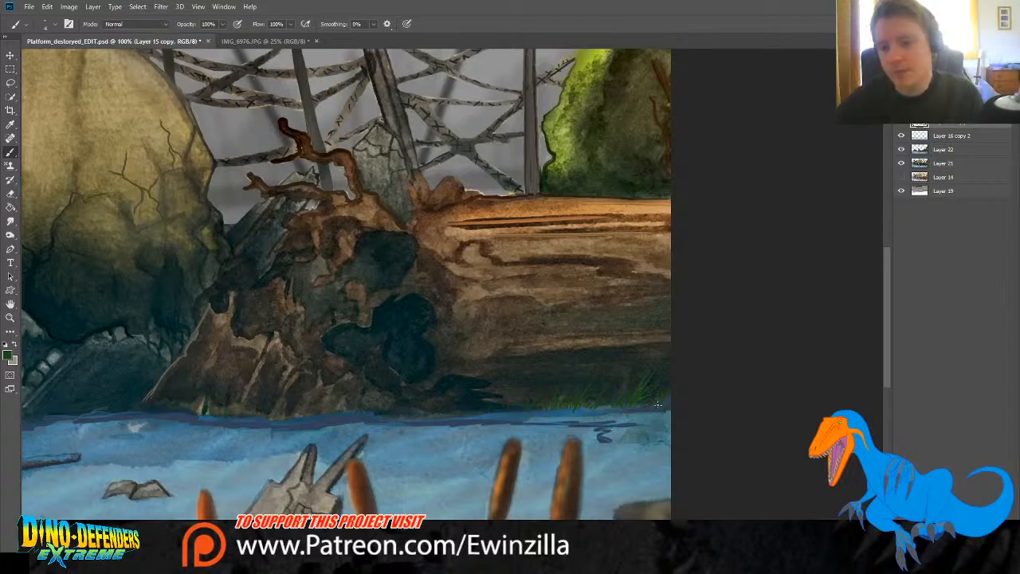
mouse_move(573, 422)
mouse_down()
mouse_move(571, 408)
mouse_move(605, 409)
mouse_move(597, 427)
mouse_move(611, 408)
mouse_move(625, 413)
mouse_up()
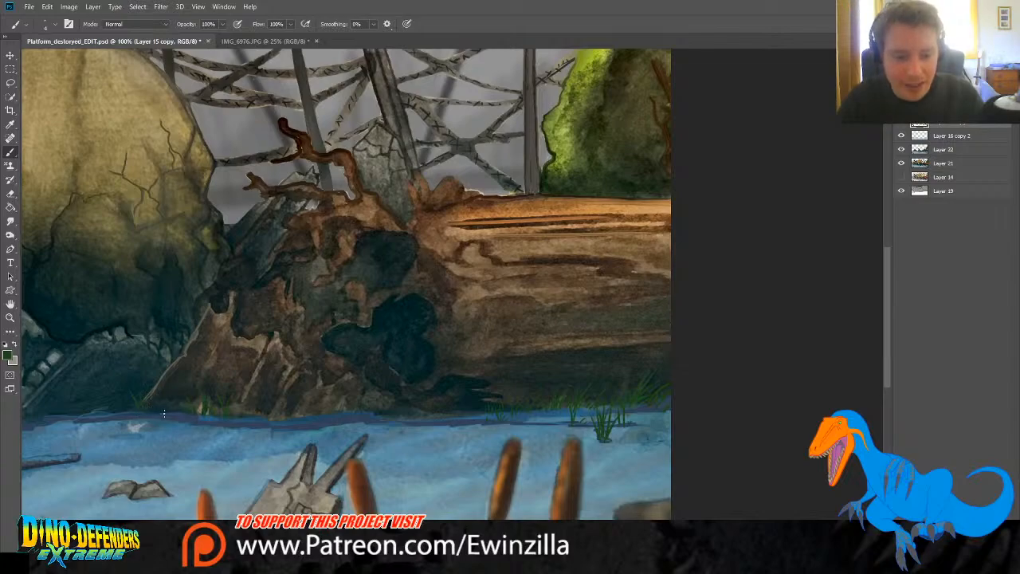
Step: Paint grass blades along the waterline at the foot of the tree roots and the adjoining dark rubble
scroll(164, 414, left, 8)
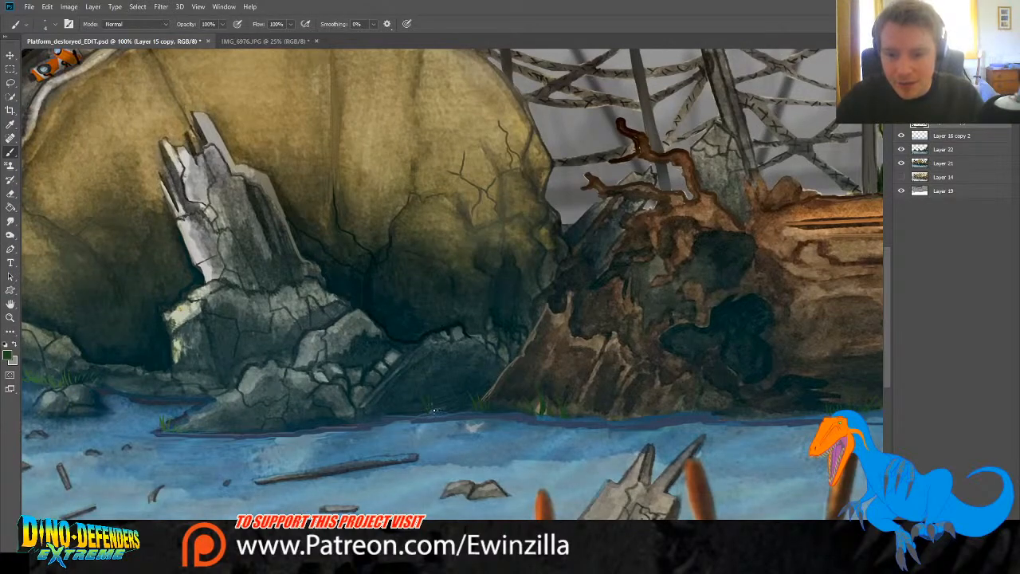
mouse_move(434, 411)
mouse_down()
mouse_move(472, 405)
mouse_move(465, 396)
mouse_up()
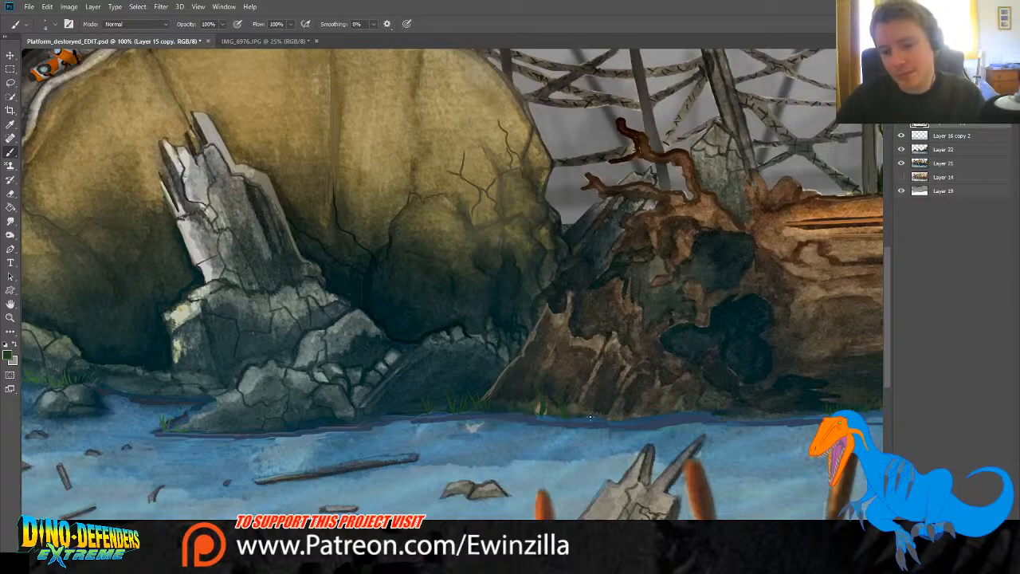
drag(576, 410, 581, 392)
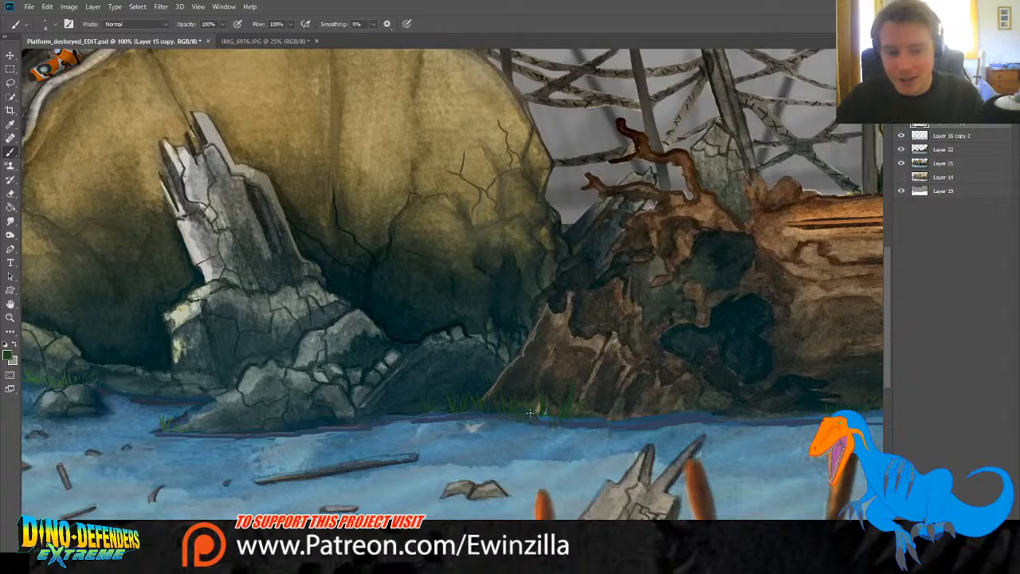
Step: Brush touches of green foliage onto the upturned tree roots and thicken the grass clump at the central rubble's water-side tip
key(r)
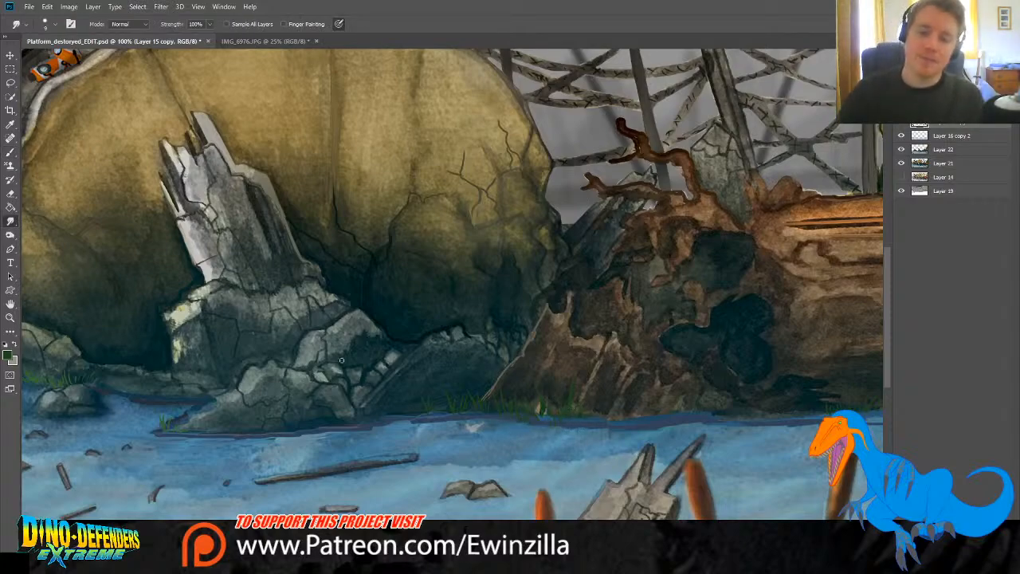
key(b)
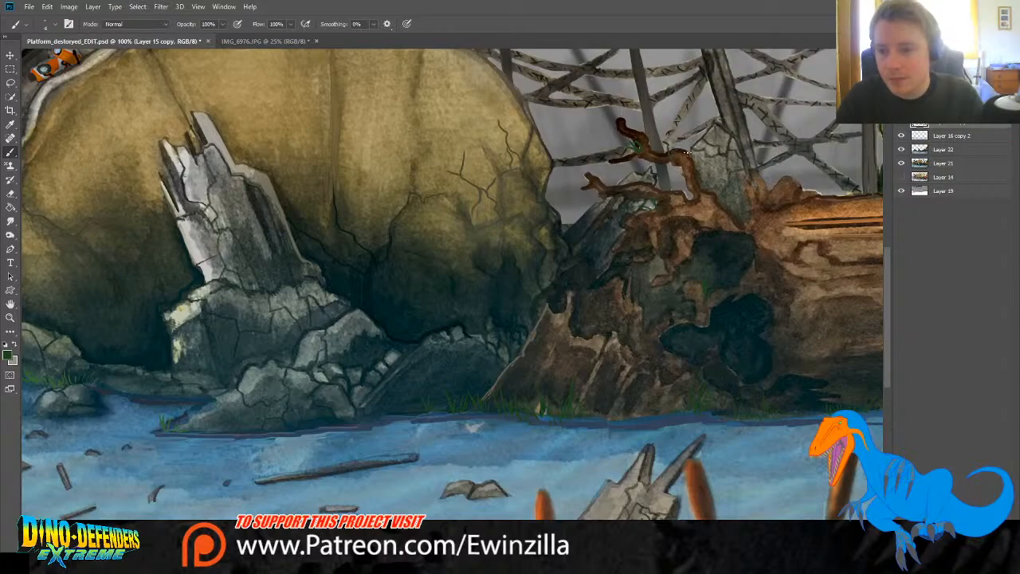
drag(694, 190, 695, 203)
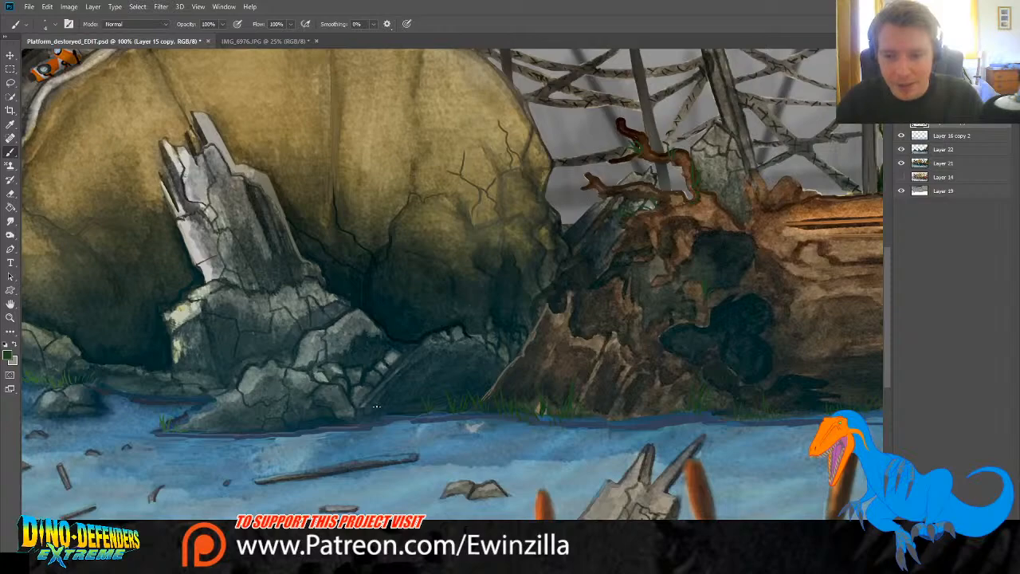
mouse_move(166, 430)
mouse_down()
mouse_move(166, 403)
mouse_move(159, 430)
mouse_move(181, 413)
mouse_move(192, 421)
mouse_move(193, 433)
mouse_move(169, 421)
mouse_up()
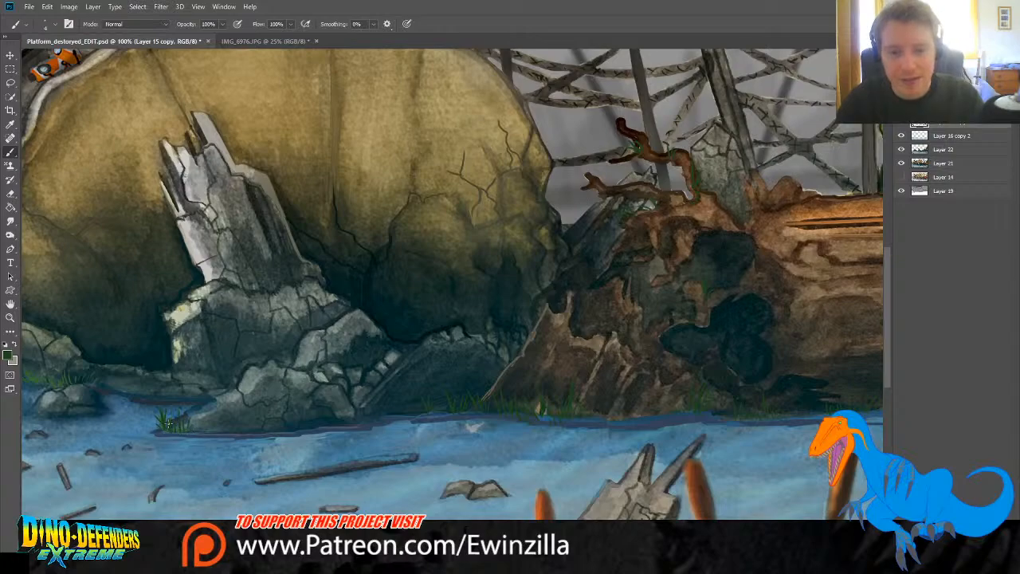
Step: Paint a grass tuft on the long floating plank and another beside the flat rock in the water
scroll(608, 439, left, 5)
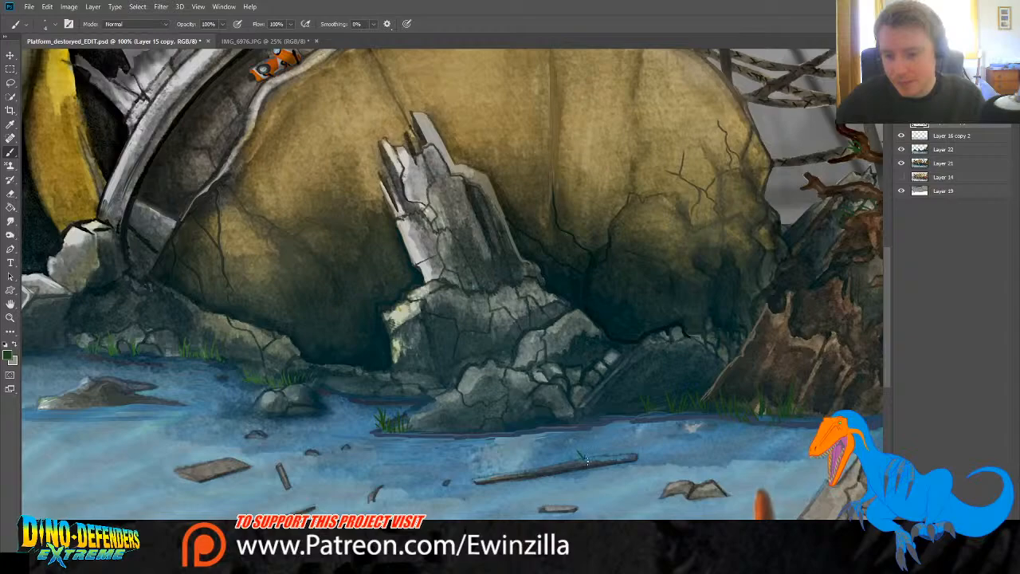
drag(588, 462, 598, 440)
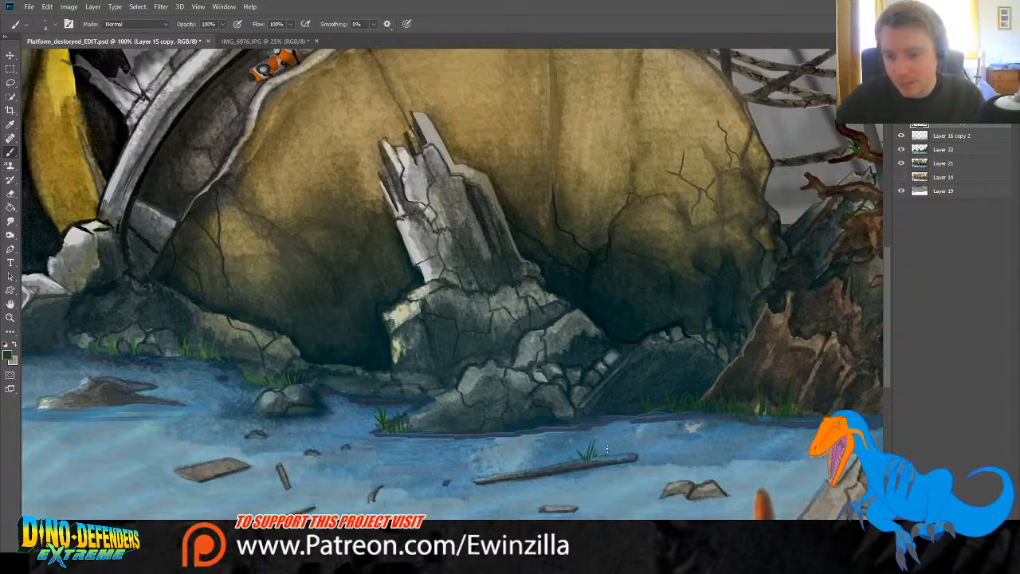
mouse_move(172, 403)
mouse_down()
mouse_move(168, 379)
mouse_move(181, 381)
mouse_up()
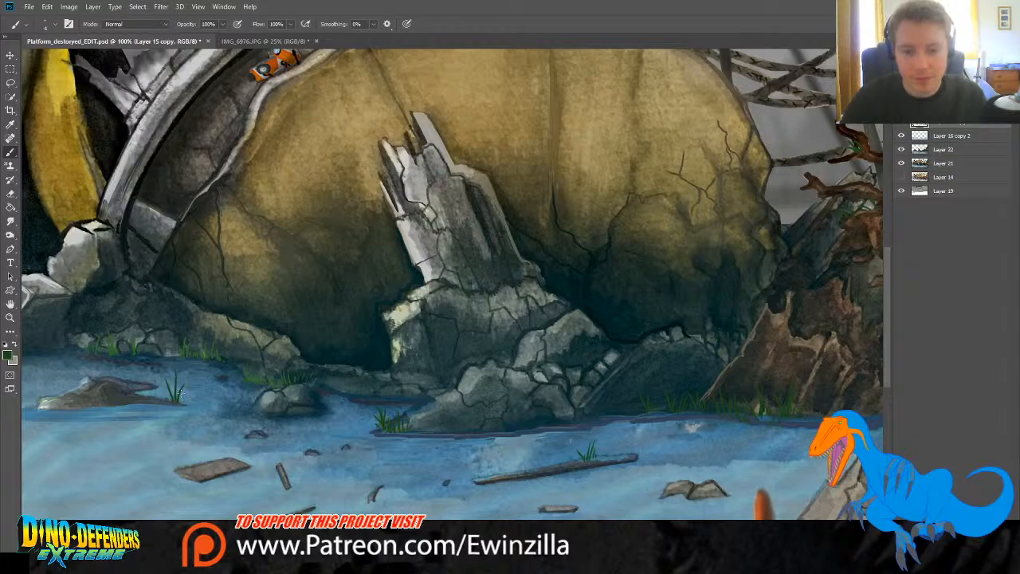
Step: Paint grass along the base of the low wall behind the fence and two tufts in the water in front of it
click(11, 317)
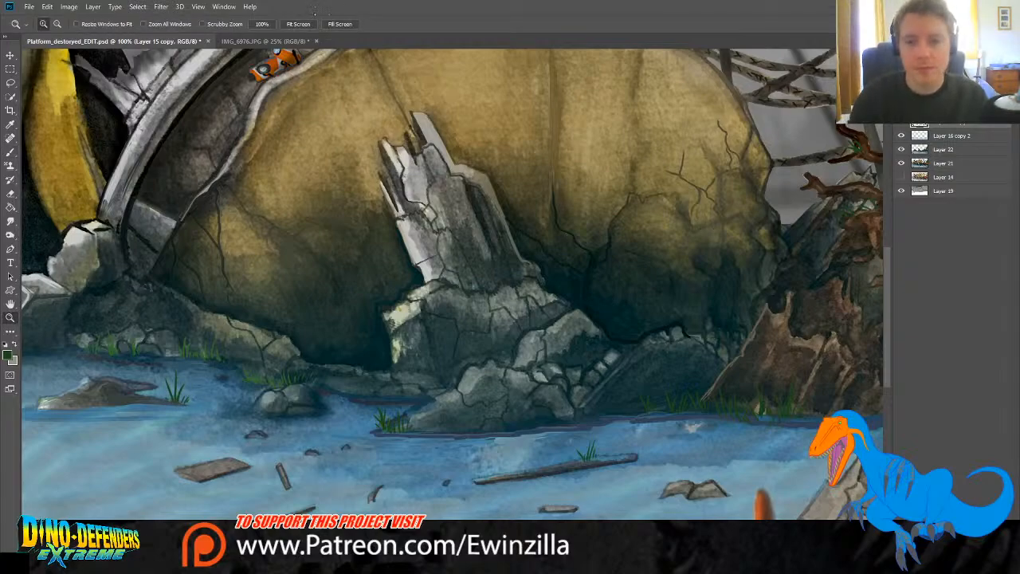
click(298, 24)
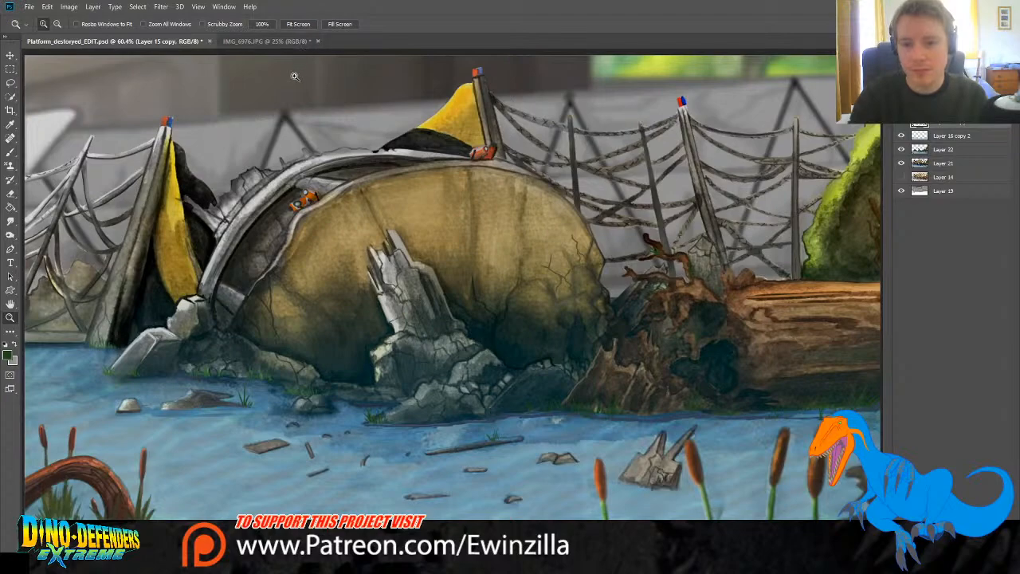
click(45, 335)
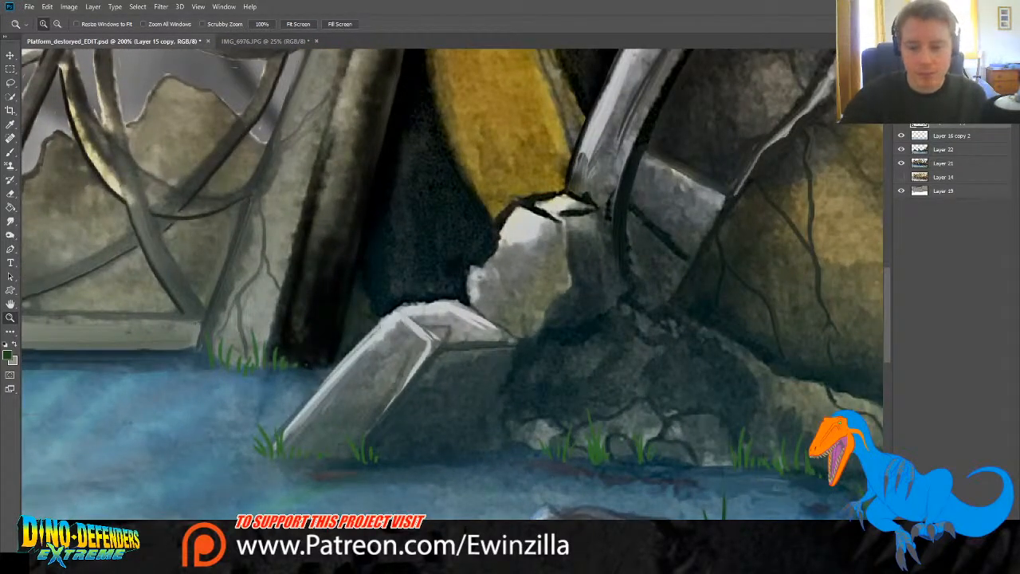
drag(410, 547, 366, 547)
click(11, 151)
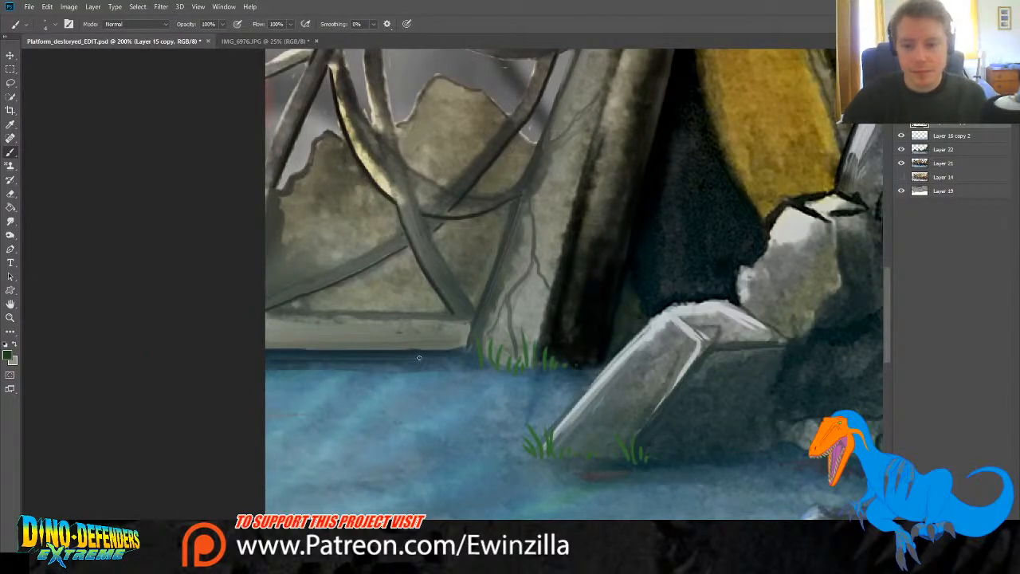
mouse_move(456, 351)
mouse_down()
mouse_move(467, 327)
mouse_move(446, 334)
mouse_up()
mouse_move(435, 352)
mouse_down()
mouse_move(407, 350)
mouse_move(464, 334)
mouse_up()
mouse_move(399, 415)
mouse_down()
mouse_move(385, 365)
mouse_move(408, 394)
mouse_up()
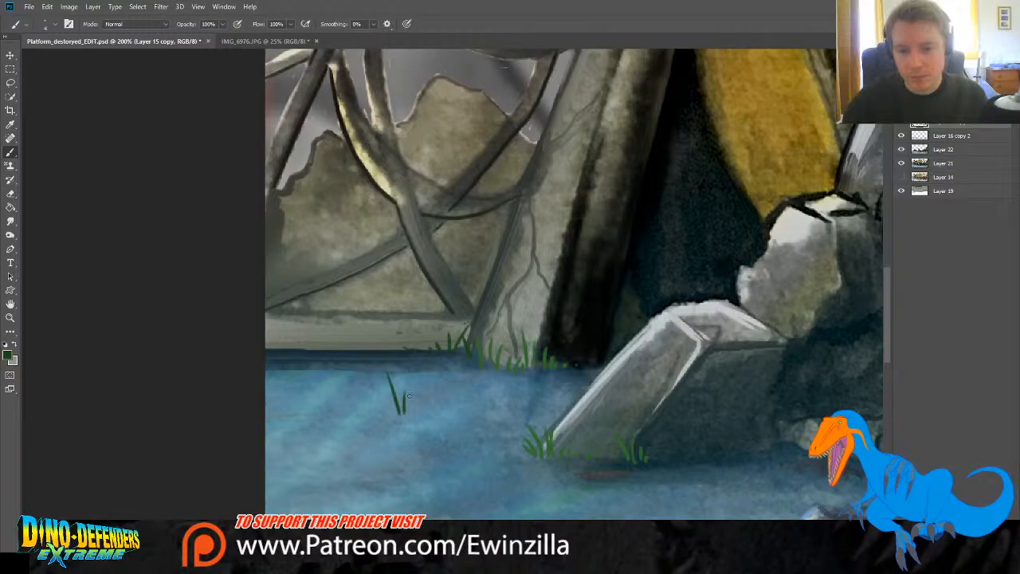
mouse_move(288, 416)
mouse_down()
mouse_move(279, 384)
mouse_move(296, 392)
mouse_move(293, 371)
mouse_move(298, 392)
mouse_up()
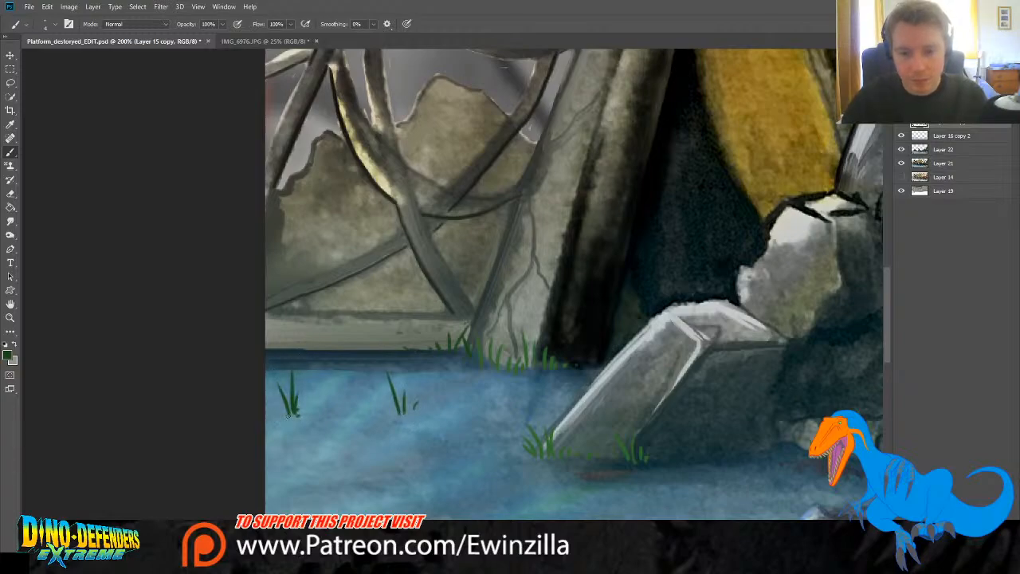
mouse_move(284, 349)
mouse_down()
mouse_move(279, 334)
mouse_move(267, 335)
mouse_up()
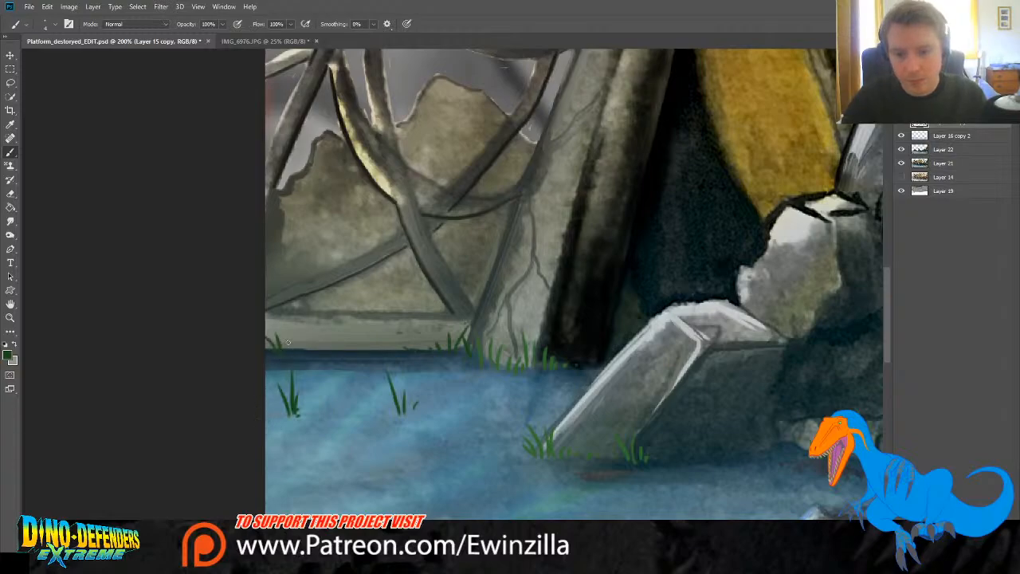
Step: Check the new grass across the whole scene, and examine the foreground reeds and the fence-side waterline up close
click(10, 318)
click(298, 24)
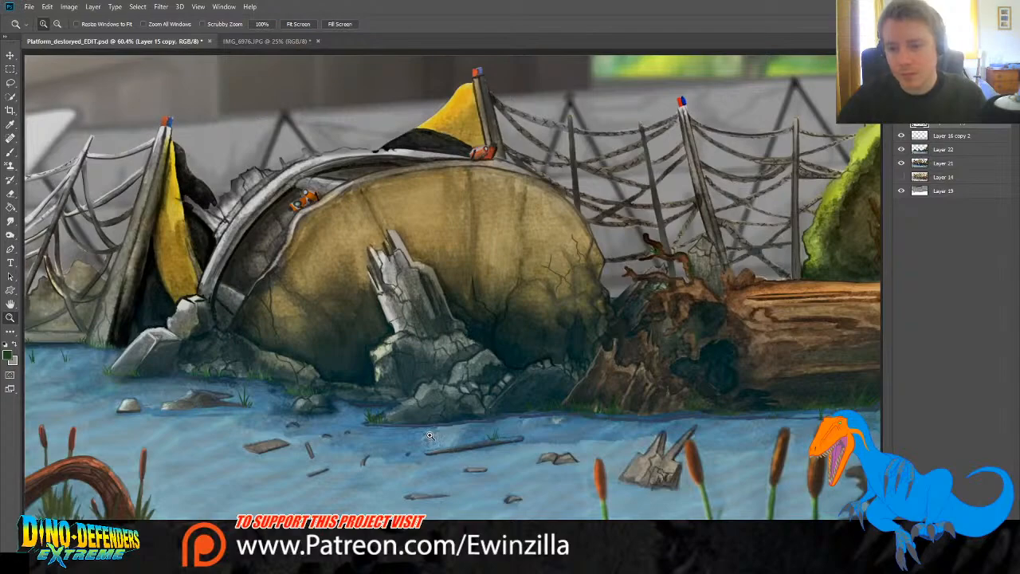
click(47, 527)
click(46, 528)
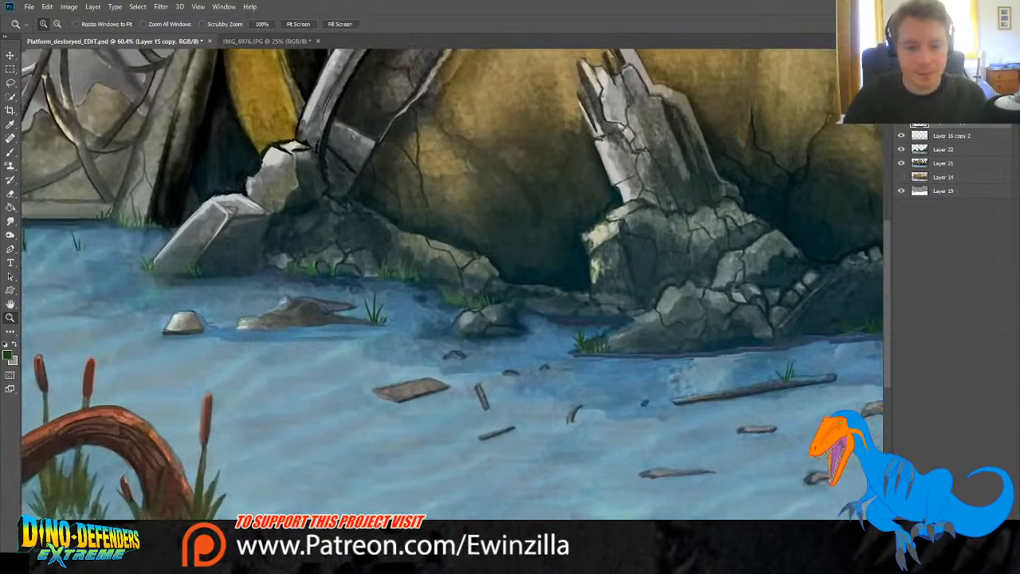
click(46, 528)
click(46, 547)
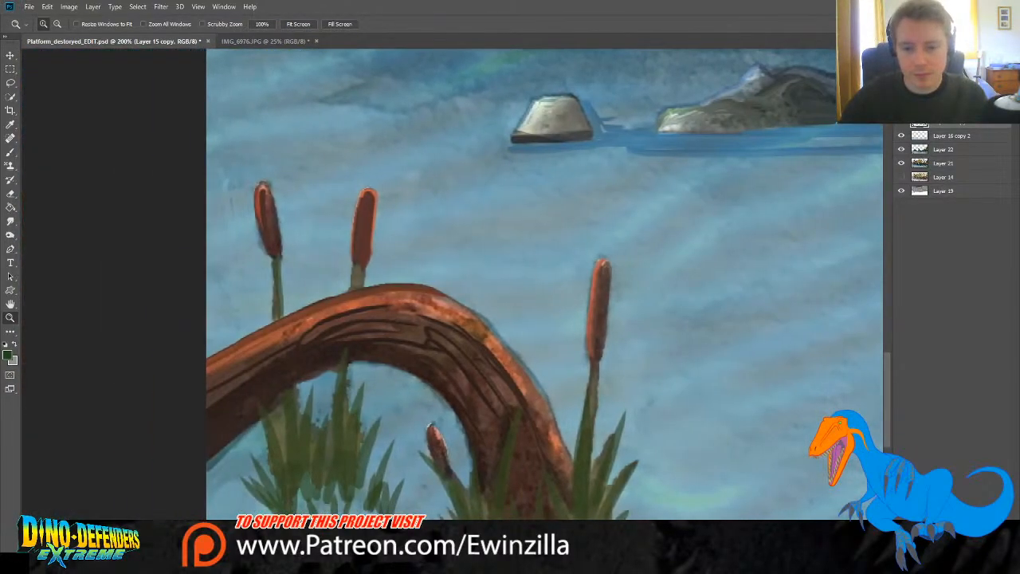
click(887, 352)
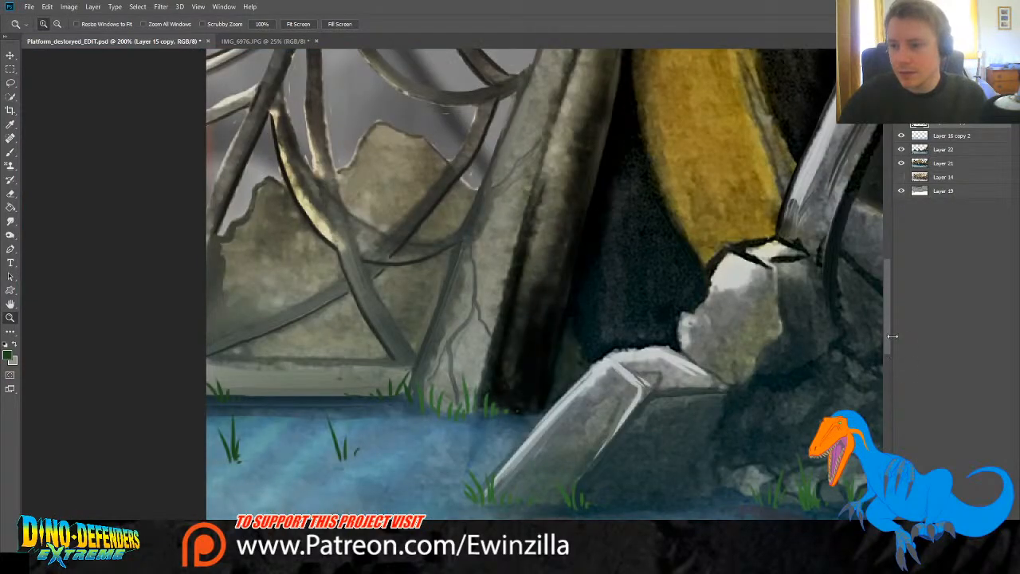
Step: Smudge the grass blades beneath the foreground's arched root into cleaner, more distinct upright strands
drag(893, 337, 887, 415)
drag(881, 330, 892, 440)
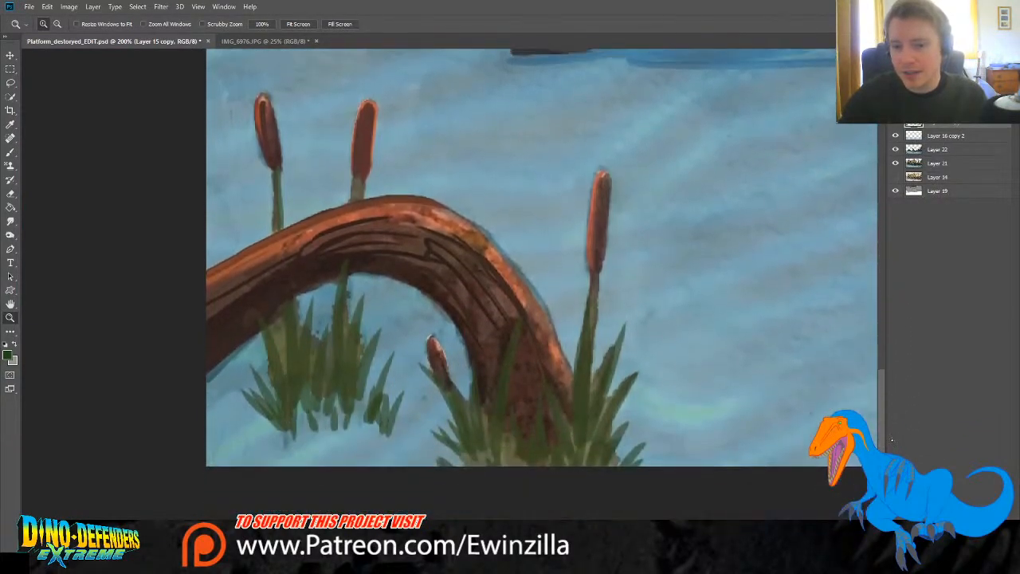
click(895, 123)
click(896, 123)
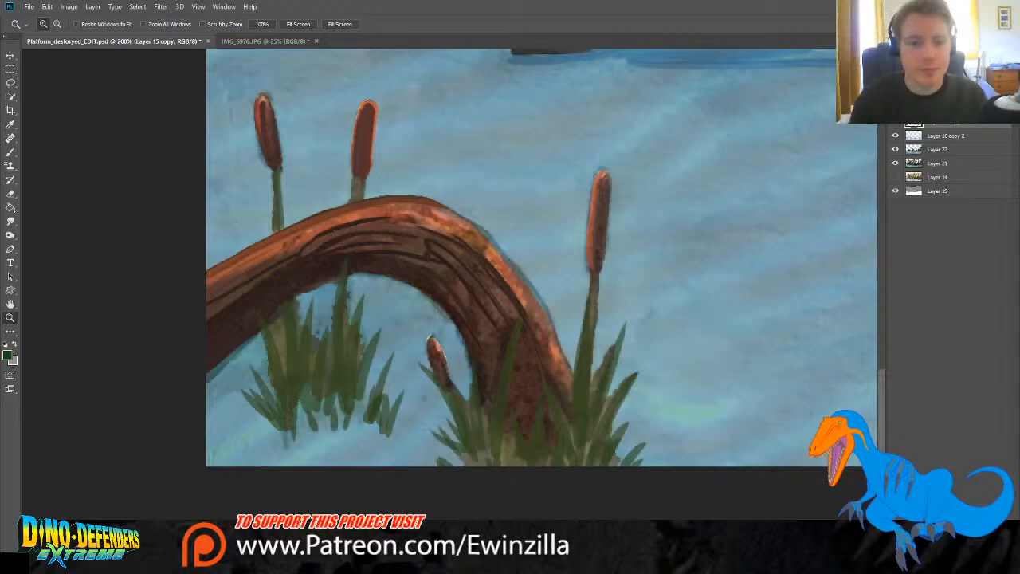
click(11, 222)
mouse_move(319, 323)
mouse_down()
mouse_move(307, 384)
mouse_move(317, 329)
mouse_move(311, 381)
mouse_move(307, 337)
mouse_move(306, 392)
mouse_move(299, 300)
mouse_move(298, 357)
mouse_up()
mouse_move(279, 322)
mouse_down()
mouse_move(283, 368)
mouse_move(263, 327)
mouse_move(281, 352)
mouse_up()
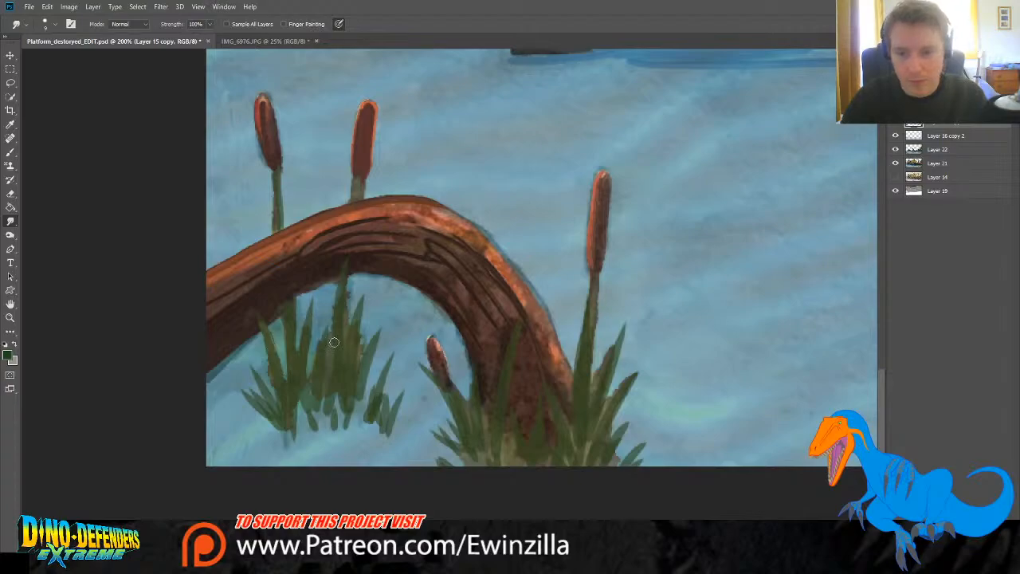
drag(328, 319, 326, 377)
drag(353, 284, 347, 369)
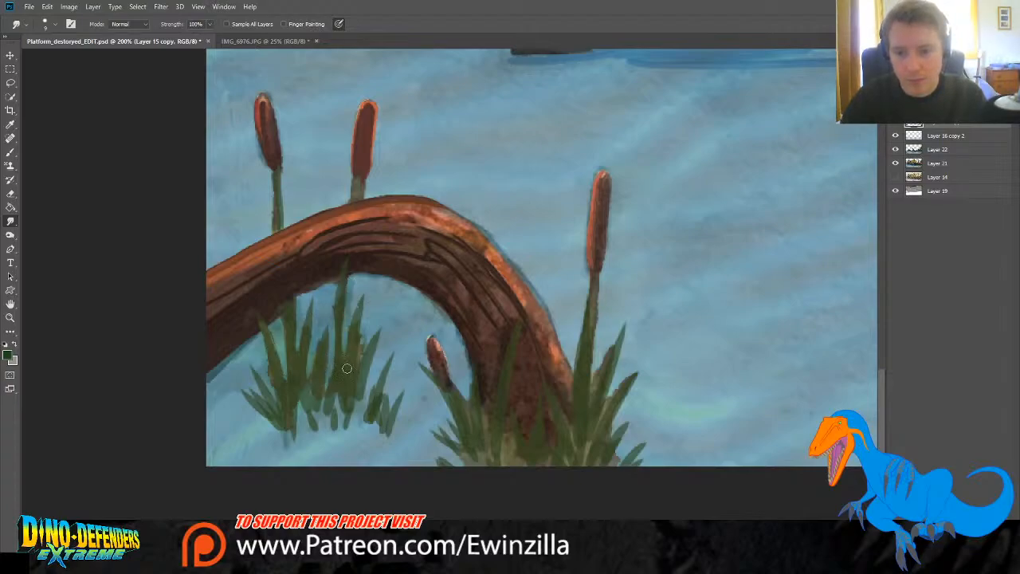
drag(338, 297, 331, 375)
drag(338, 325, 342, 372)
drag(361, 302, 360, 371)
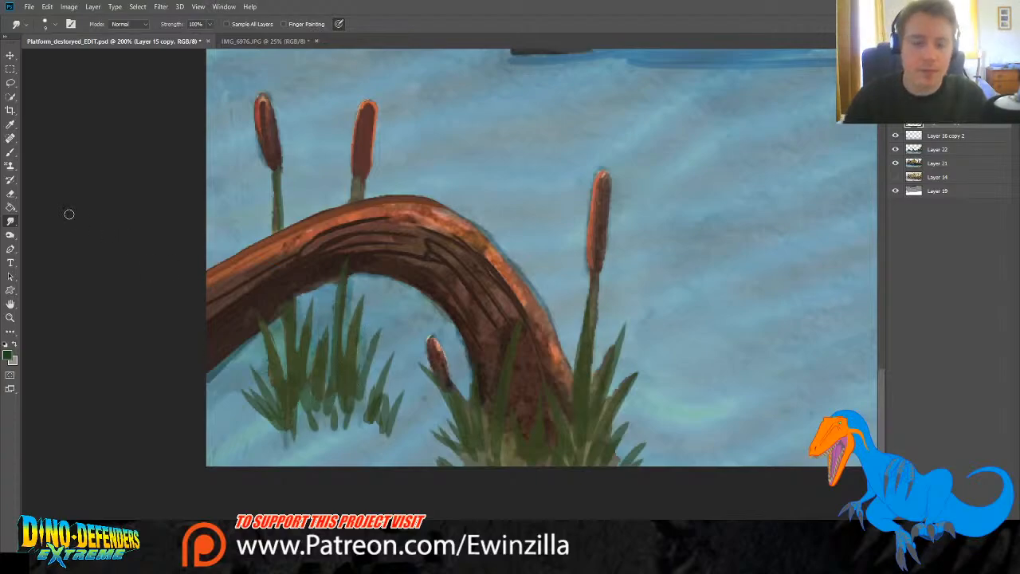
Step: Brush dark green blades over the grass clump beneath the arched root, covering its outer leaves, base and upright strands
click(10, 152)
drag(286, 418, 251, 363)
mouse_move(283, 414)
mouse_down()
mouse_move(264, 349)
mouse_move(277, 413)
mouse_move(250, 392)
mouse_move(253, 410)
mouse_up()
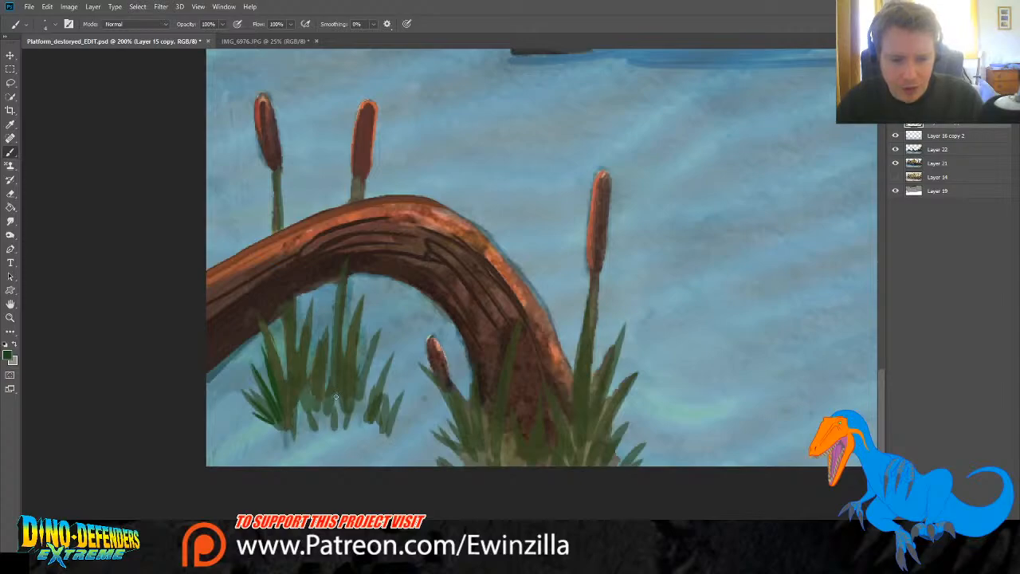
mouse_move(360, 394)
mouse_down()
mouse_move(385, 308)
mouse_move(362, 379)
mouse_move(375, 348)
mouse_up()
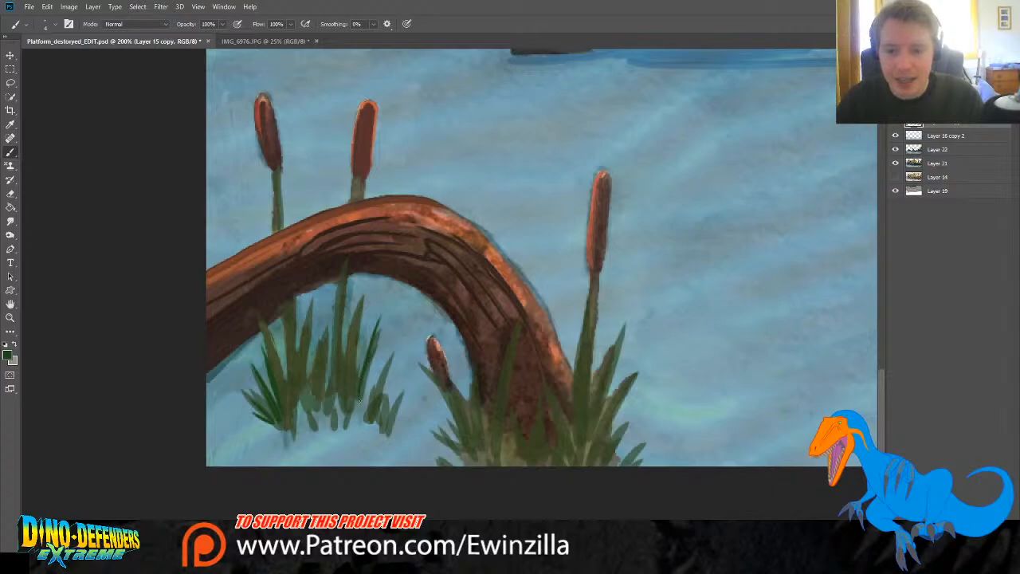
drag(373, 390, 372, 418)
mouse_move(383, 386)
mouse_down()
mouse_move(376, 419)
mouse_move(393, 435)
mouse_up()
mouse_move(325, 390)
mouse_down()
mouse_move(327, 427)
mouse_move(354, 423)
mouse_up()
drag(318, 387, 314, 419)
drag(312, 387, 306, 427)
drag(303, 409, 295, 424)
drag(356, 401, 362, 422)
drag(366, 397, 369, 426)
drag(318, 289, 306, 379)
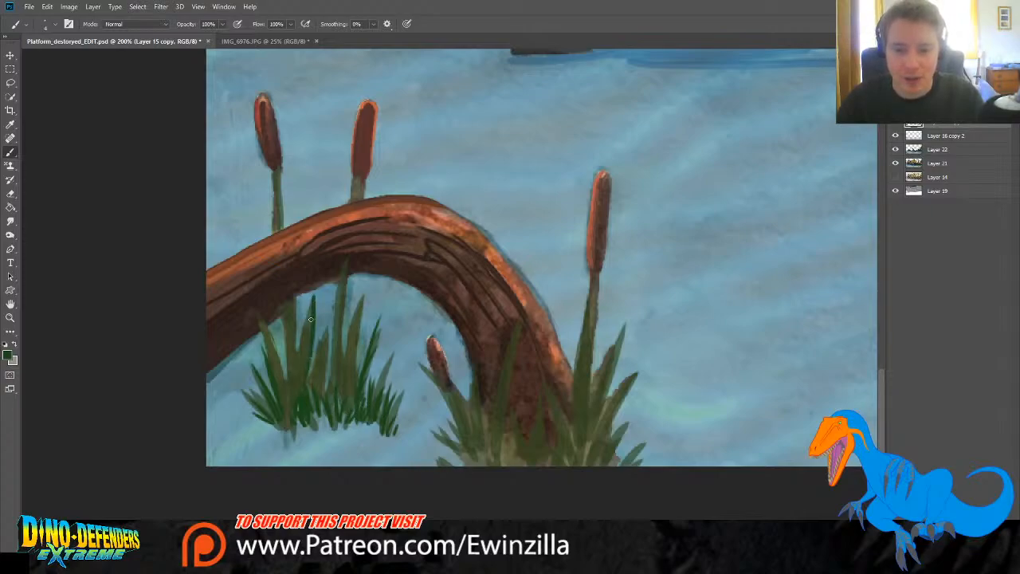
drag(299, 298, 293, 376)
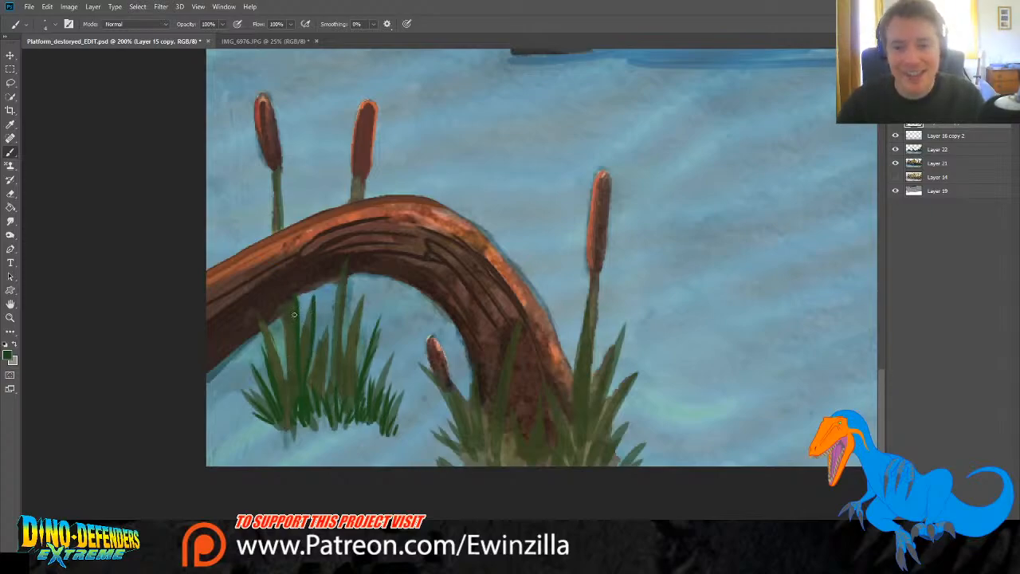
Step: Smudge the tall cattail's stem beside the arched root and smooth the root's upper outer edge
click(10, 221)
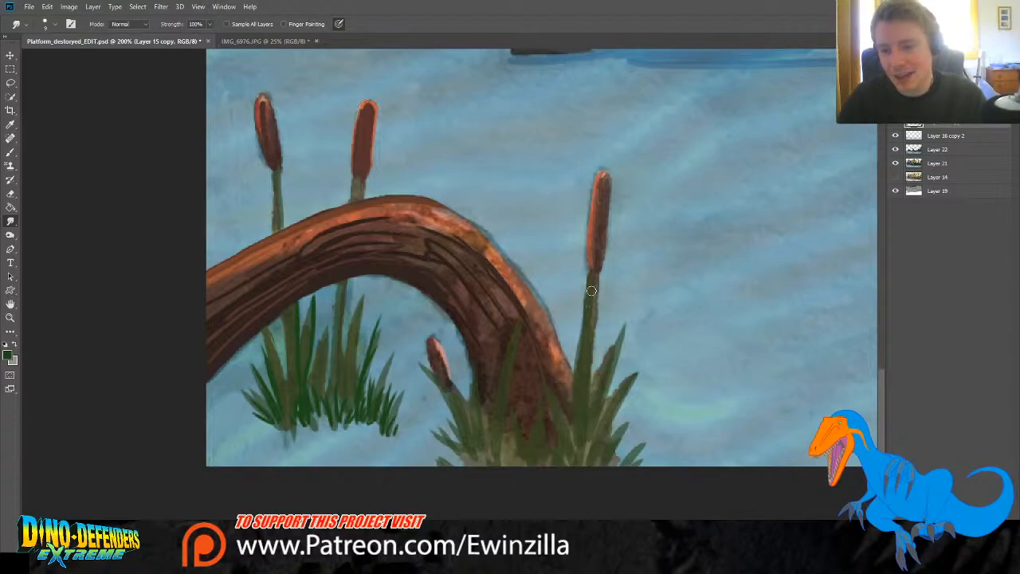
drag(574, 314, 575, 373)
drag(603, 289, 593, 364)
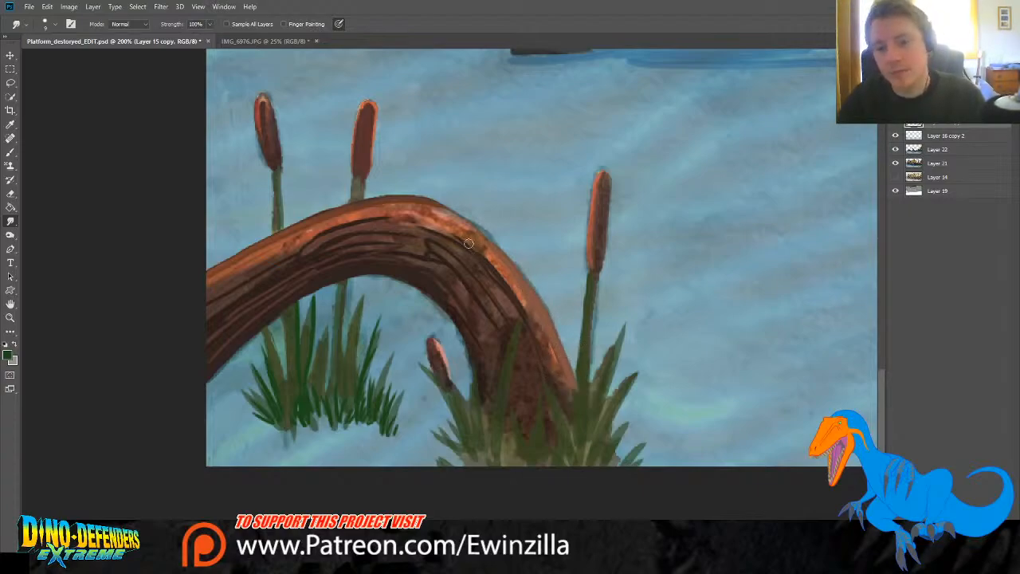
drag(432, 200, 485, 239)
drag(440, 204, 505, 259)
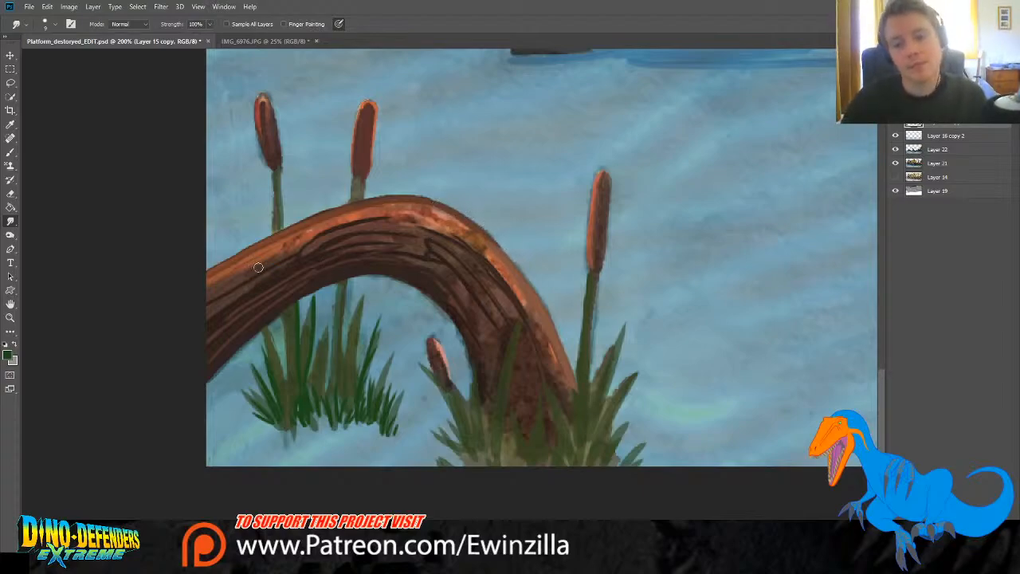
Step: Paint small dark green grass tufts along the canvas's lower edge around the arched root, and touch up the clump beneath it
click(11, 152)
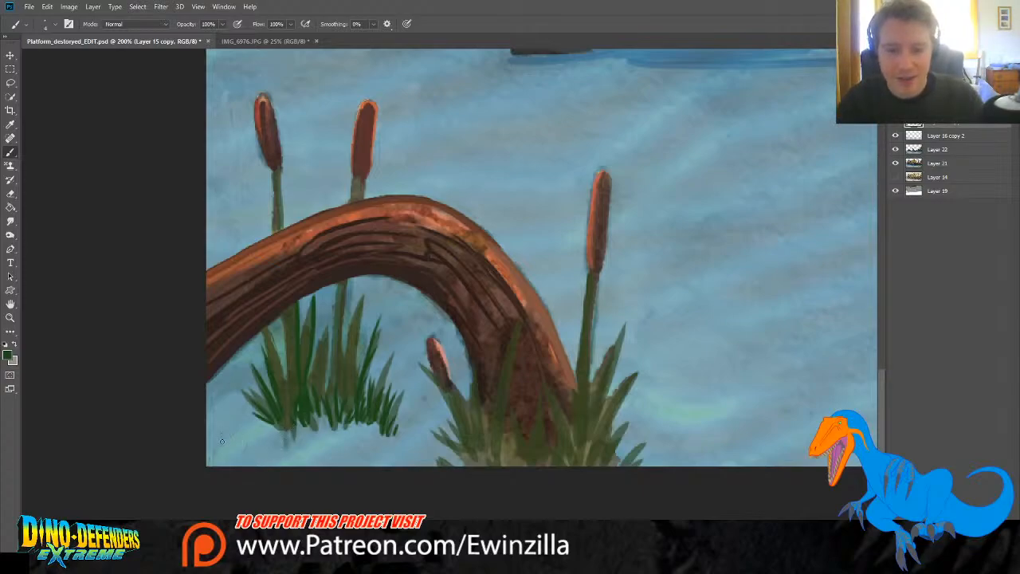
mouse_move(215, 425)
mouse_down()
mouse_move(212, 481)
mouse_move(224, 479)
mouse_up()
mouse_move(228, 401)
mouse_down()
mouse_move(238, 479)
mouse_move(230, 429)
mouse_up()
drag(236, 478, 243, 400)
drag(248, 440, 257, 472)
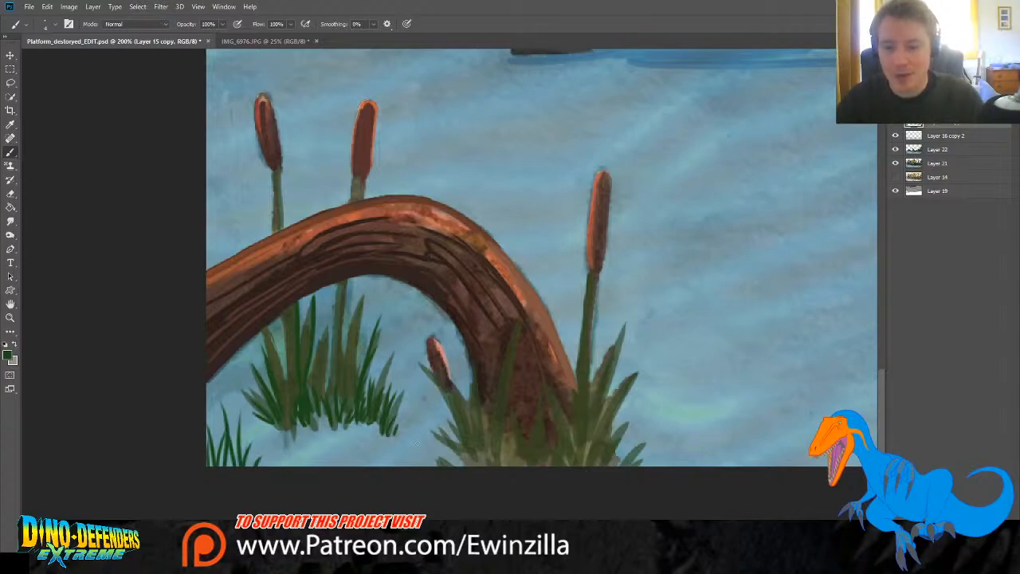
drag(416, 434, 427, 474)
mouse_move(424, 431)
mouse_down()
mouse_move(430, 475)
mouse_move(445, 469)
mouse_up()
drag(420, 389, 424, 416)
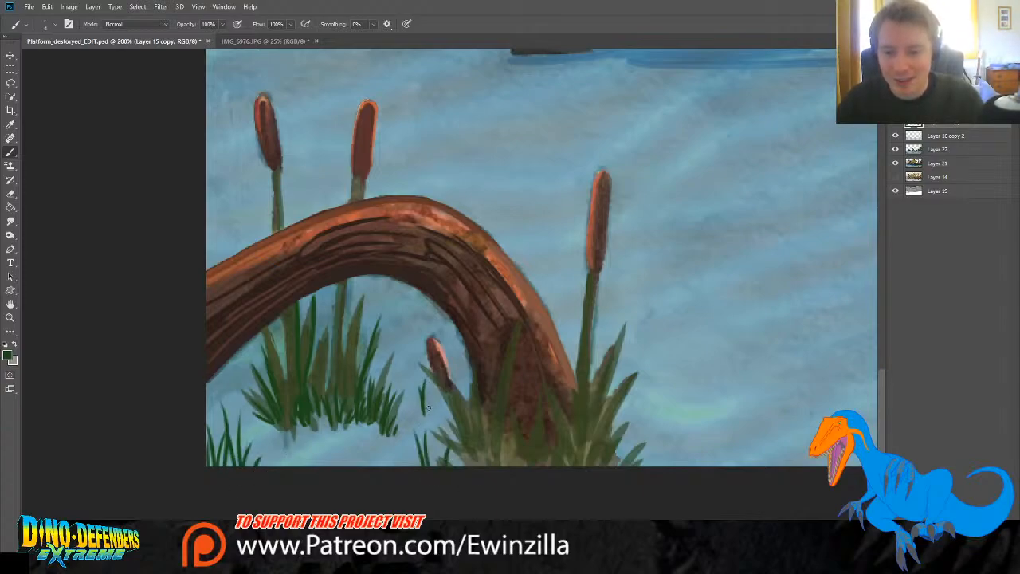
drag(653, 486, 649, 450)
mouse_move(670, 483)
mouse_down()
mouse_move(666, 449)
mouse_move(694, 434)
mouse_up()
mouse_move(699, 478)
mouse_down()
mouse_move(707, 443)
mouse_move(675, 435)
mouse_move(670, 446)
mouse_up()
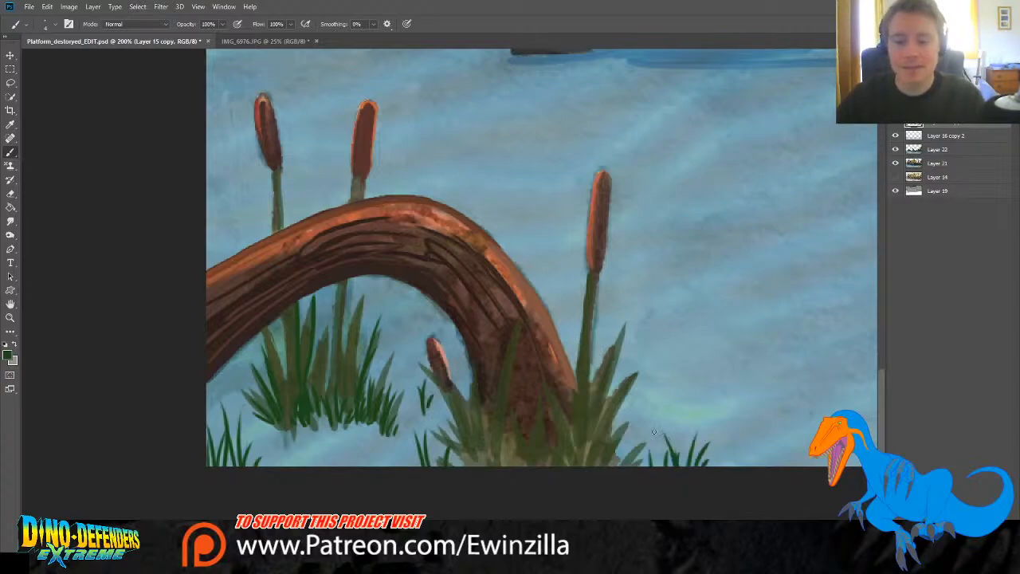
drag(352, 387, 365, 295)
drag(352, 407, 362, 363)
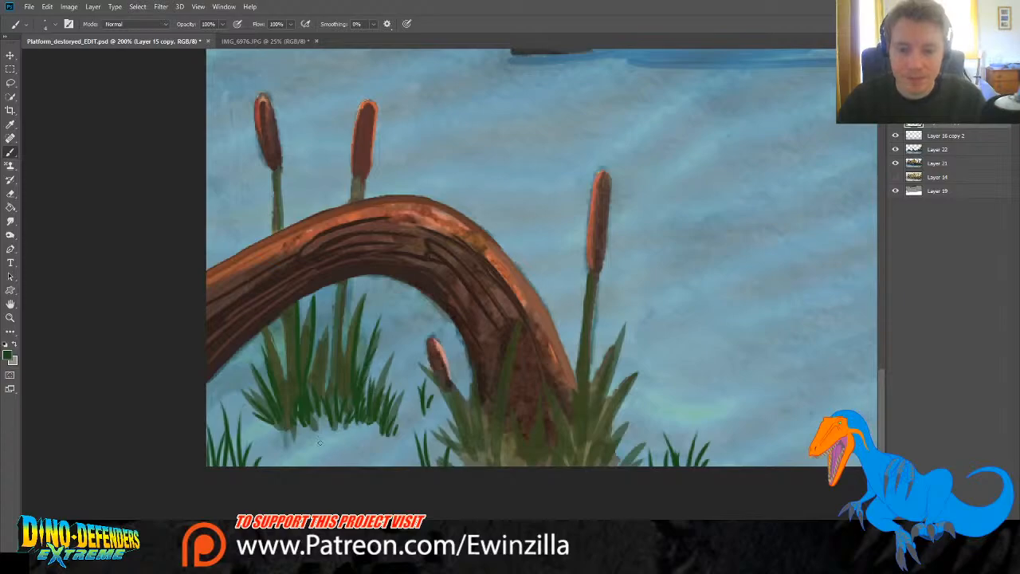
Step: Set up a larger soft brush in pale cyan for highlighting the water near the fence-side rubble
click(11, 318)
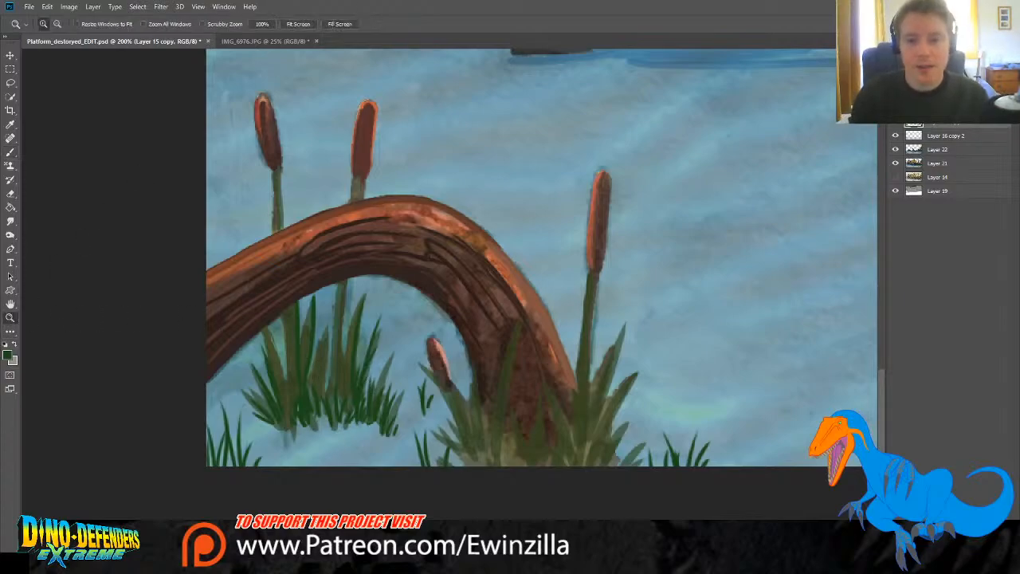
click(298, 24)
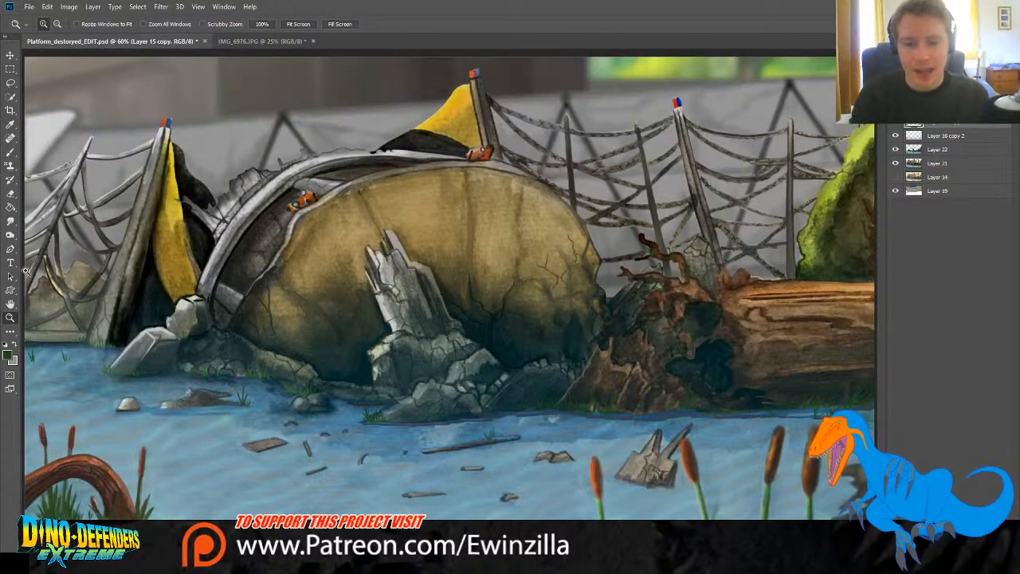
click(10, 124)
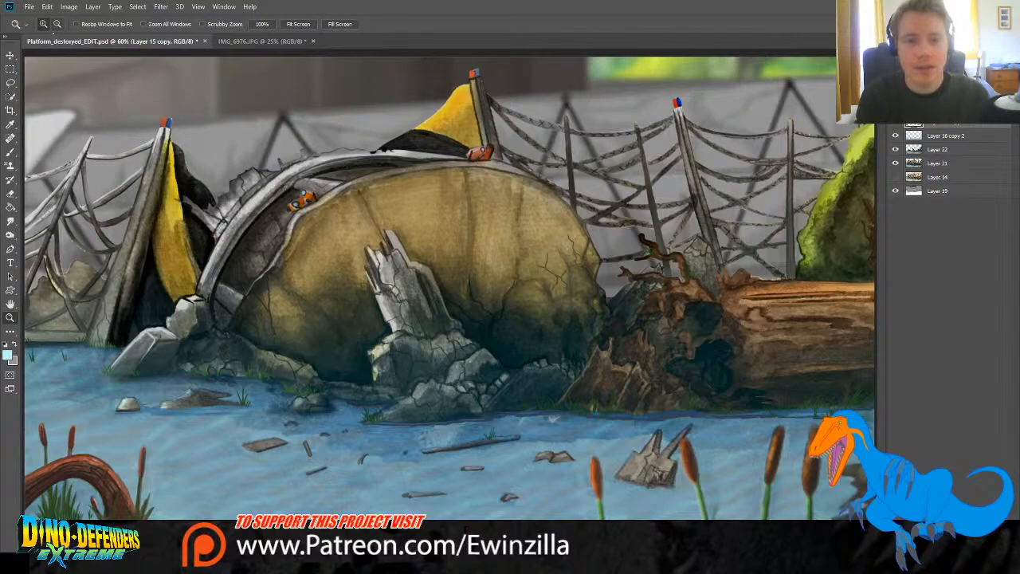
click(10, 151)
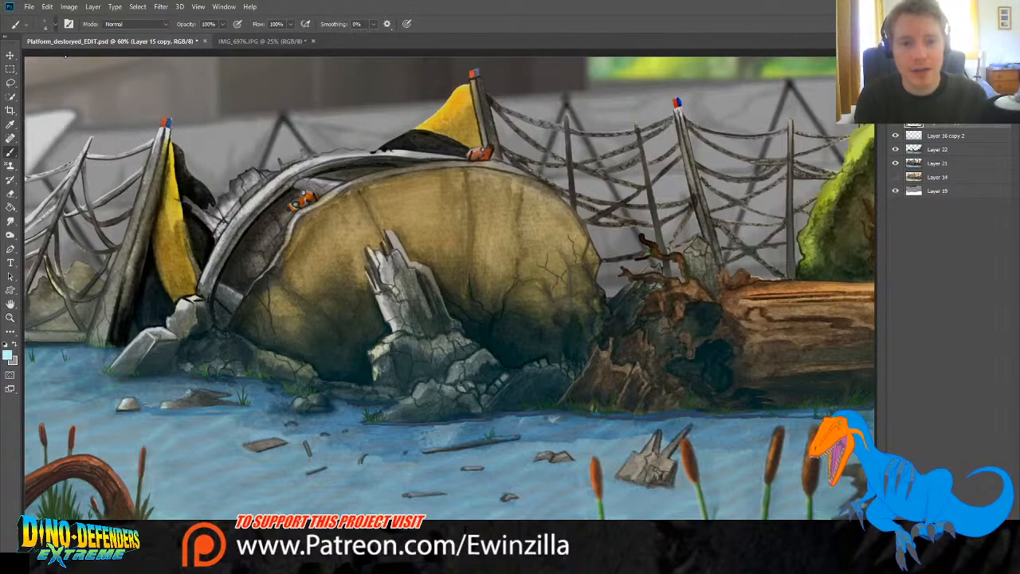
key(bracketright)
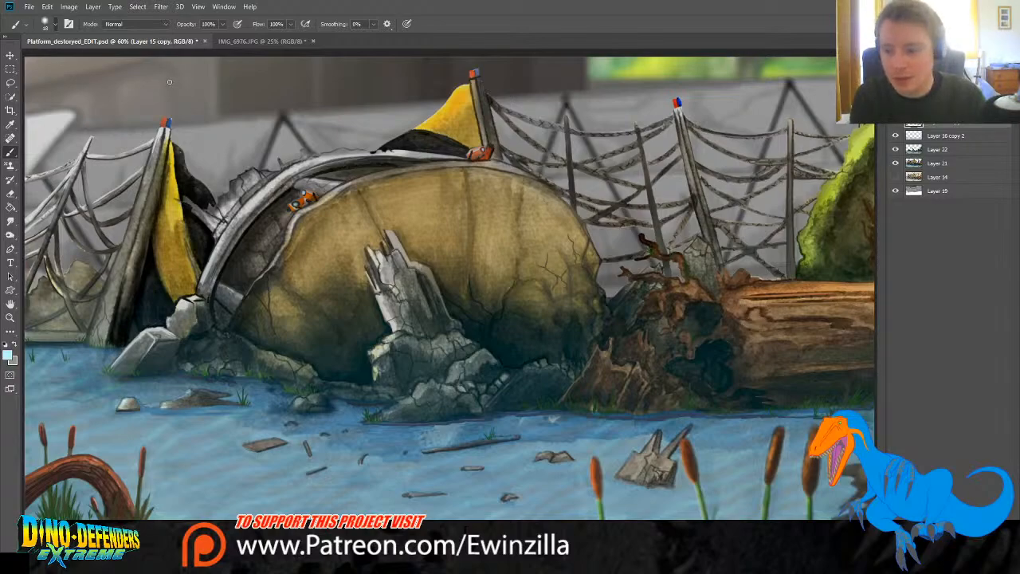
click(10, 317)
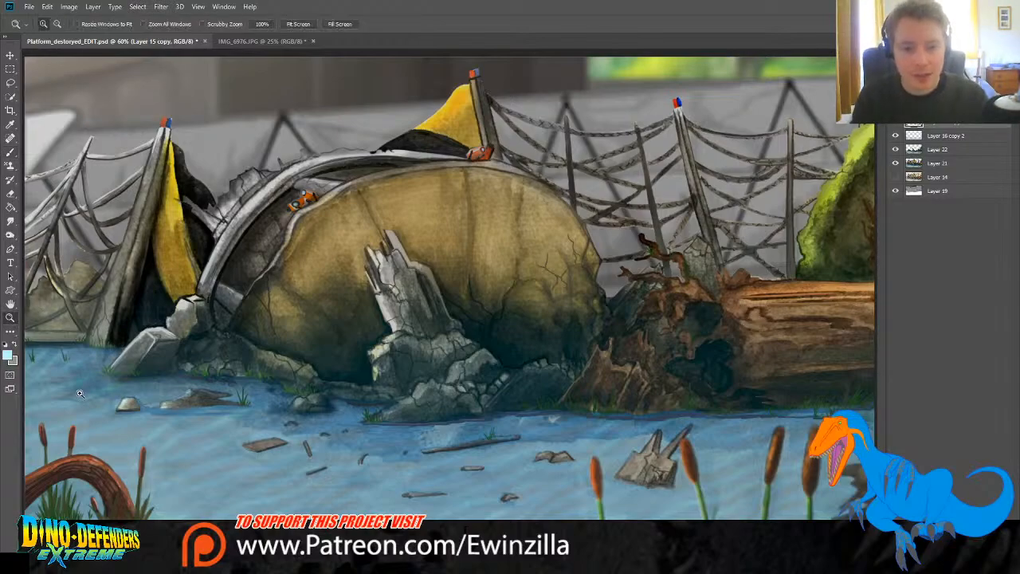
click(148, 420)
drag(318, 524, 259, 524)
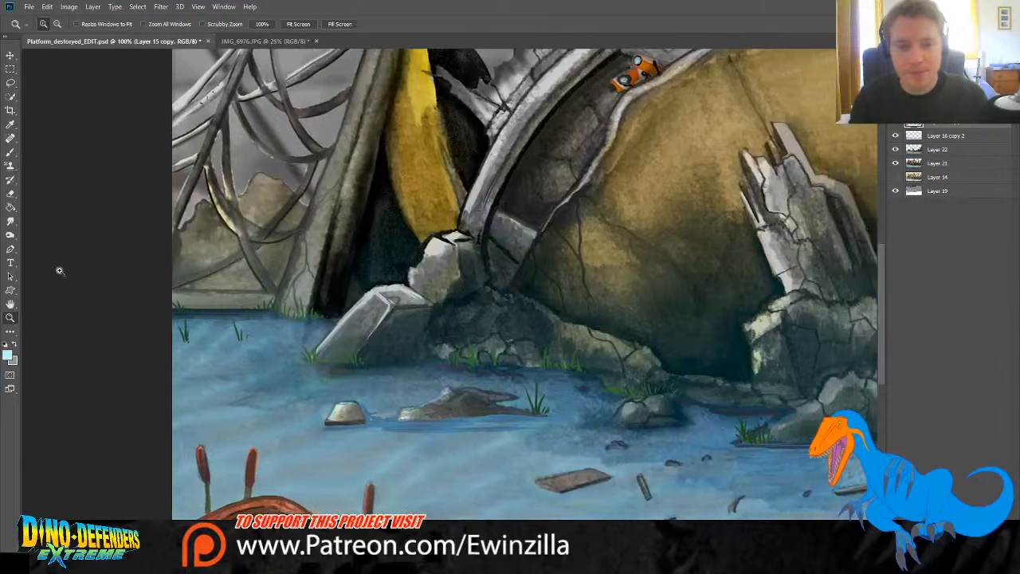
key(b)
drag(175, 311, 214, 308)
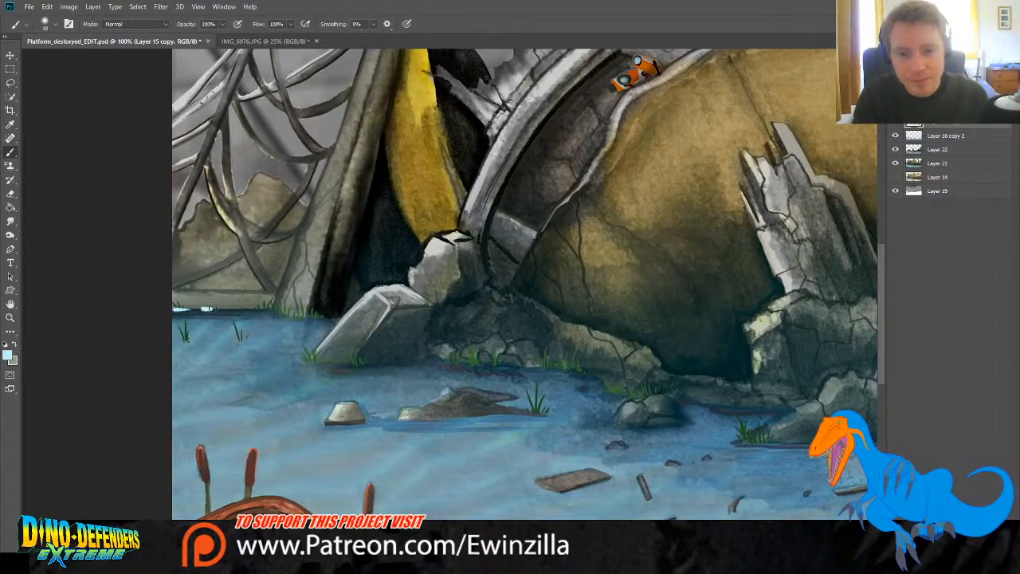
key(ctrl+alt+z)
key(ctrl+alt+z)
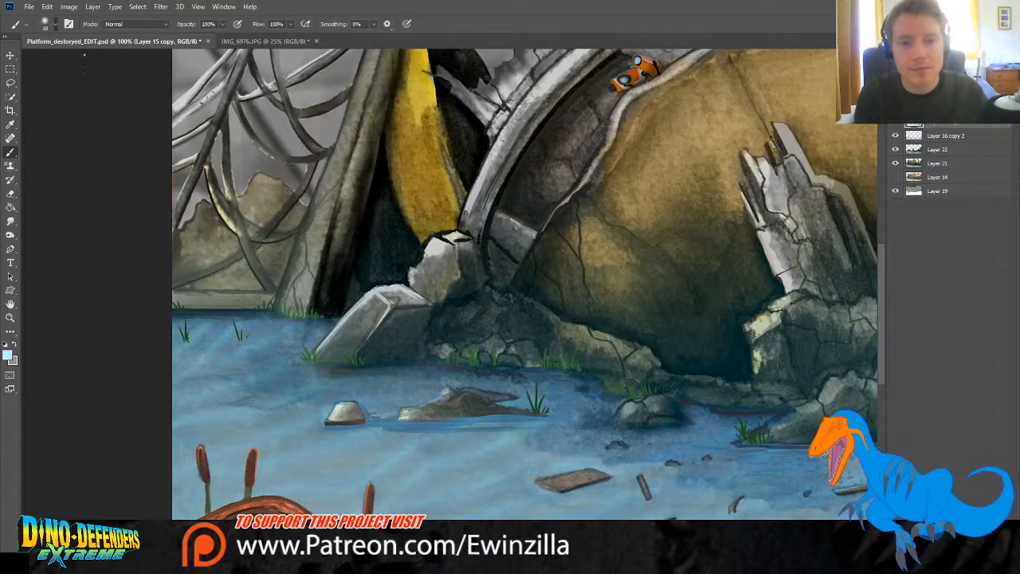
Step: Lower the brush opacity to 9% and paint a faint pale cyan highlight along the waterline below the fence's low wall
drag(180, 39, 176, 39)
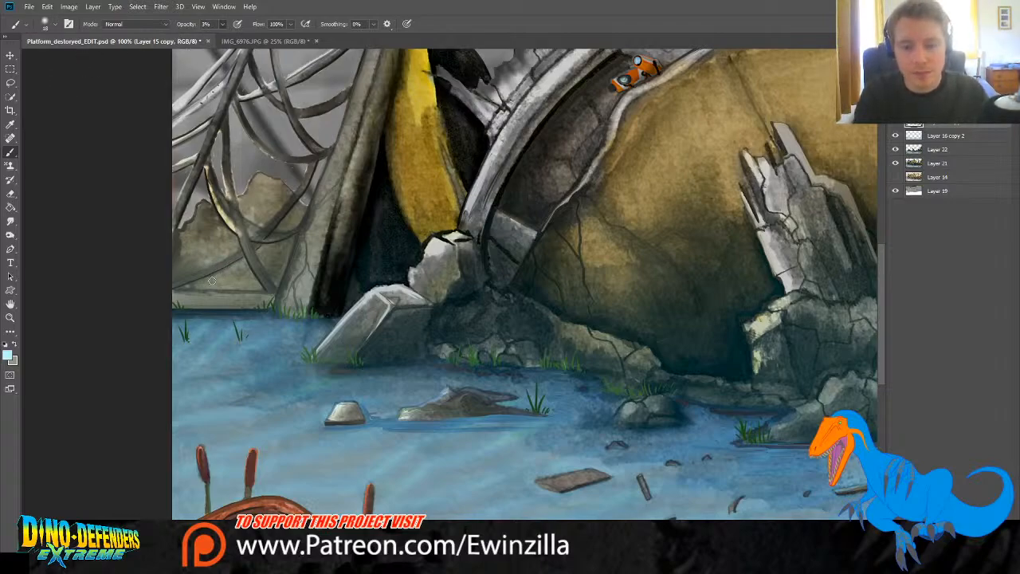
mouse_move(177, 308)
mouse_down()
mouse_move(279, 314)
mouse_move(163, 311)
mouse_move(286, 310)
mouse_move(239, 315)
mouse_move(350, 320)
mouse_up()
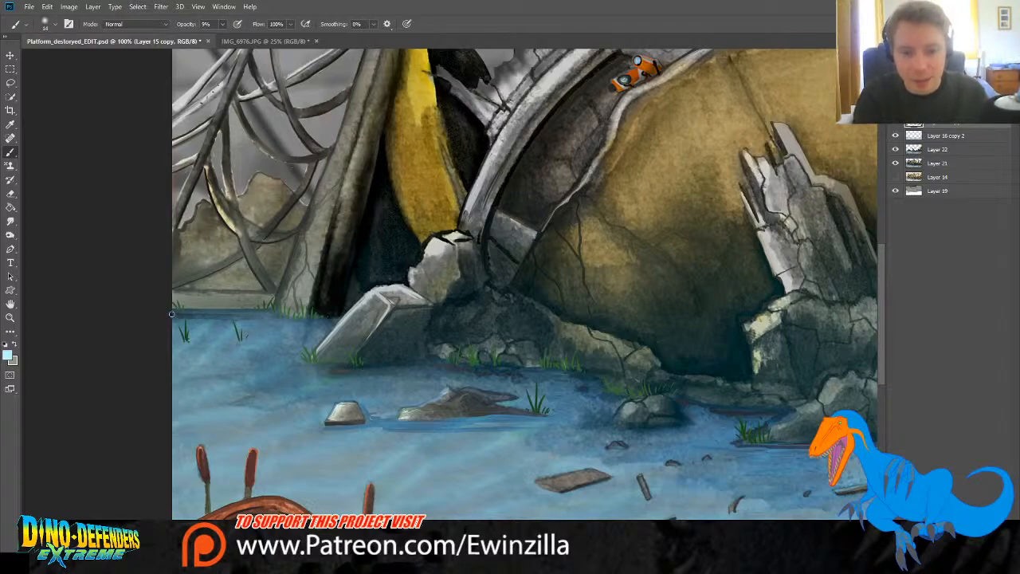
mouse_move(171, 314)
mouse_down()
mouse_move(335, 320)
mouse_move(173, 309)
mouse_up()
drag(260, 310, 171, 309)
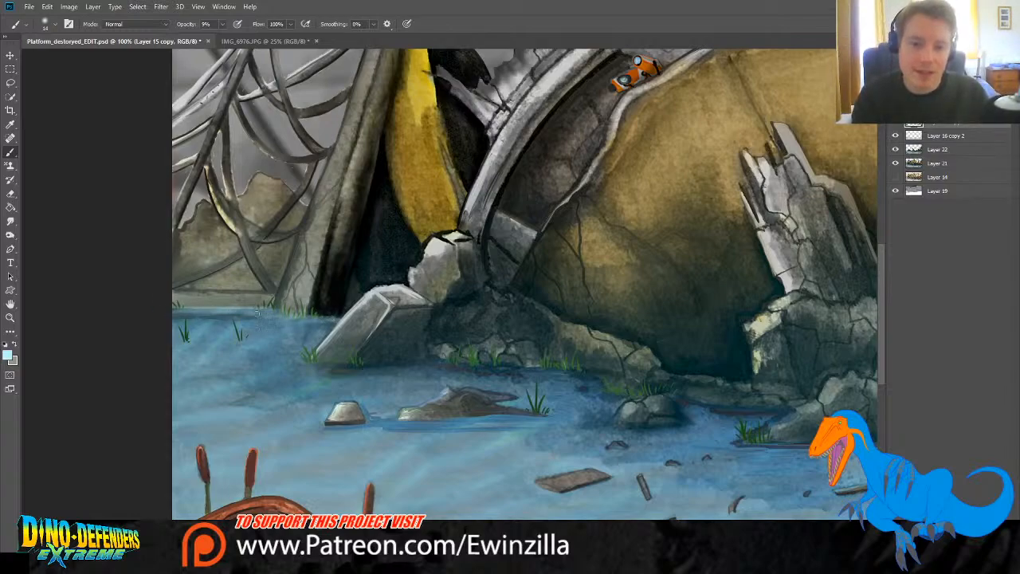
drag(258, 314, 343, 324)
Step: Paint faint pale cyan highlights at 9% opacity along the shoreline by the slanted slab and around the brown debris mound
mouse_move(308, 365)
mouse_down()
mouse_move(438, 360)
mouse_move(348, 368)
mouse_move(377, 371)
mouse_move(390, 369)
mouse_move(276, 362)
mouse_move(541, 364)
mouse_move(431, 369)
mouse_move(508, 366)
mouse_up()
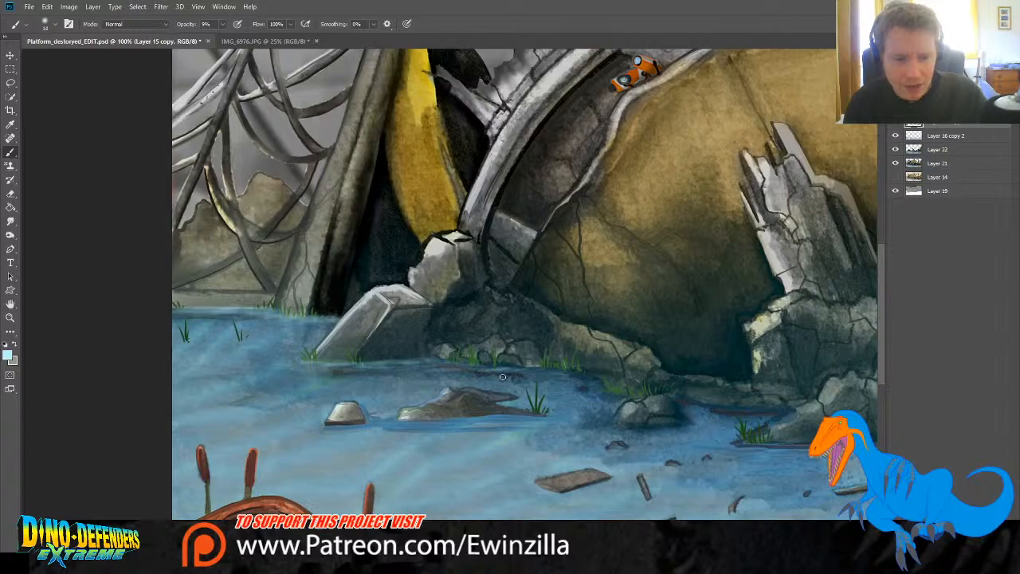
mouse_move(503, 378)
mouse_down()
mouse_move(437, 356)
mouse_move(402, 362)
mouse_move(427, 354)
mouse_move(366, 360)
mouse_move(614, 377)
mouse_move(490, 418)
mouse_move(419, 414)
mouse_move(348, 428)
mouse_move(467, 417)
mouse_move(393, 421)
mouse_up()
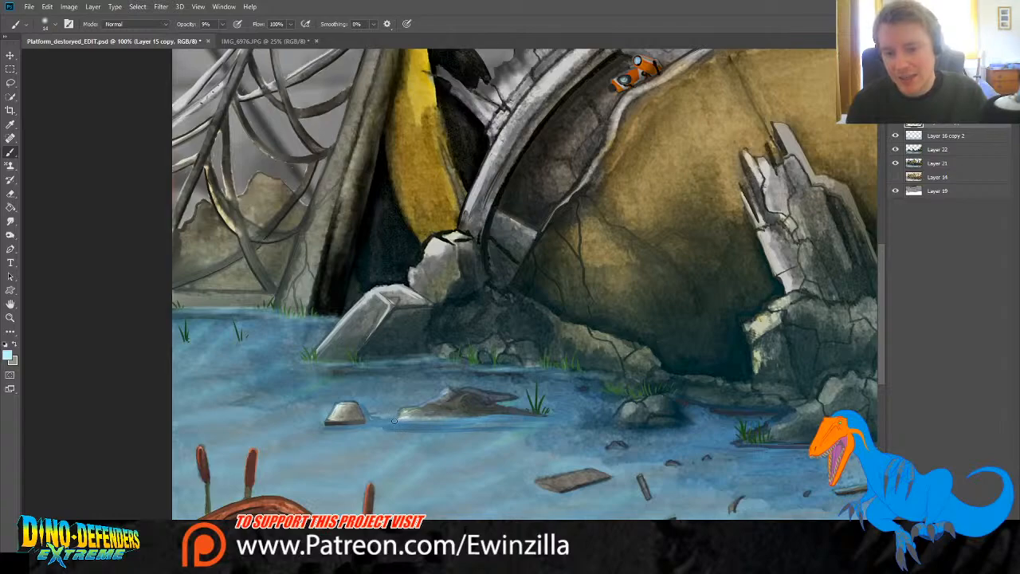
mouse_move(526, 414)
mouse_down()
mouse_move(491, 416)
mouse_move(567, 418)
mouse_move(455, 420)
mouse_up()
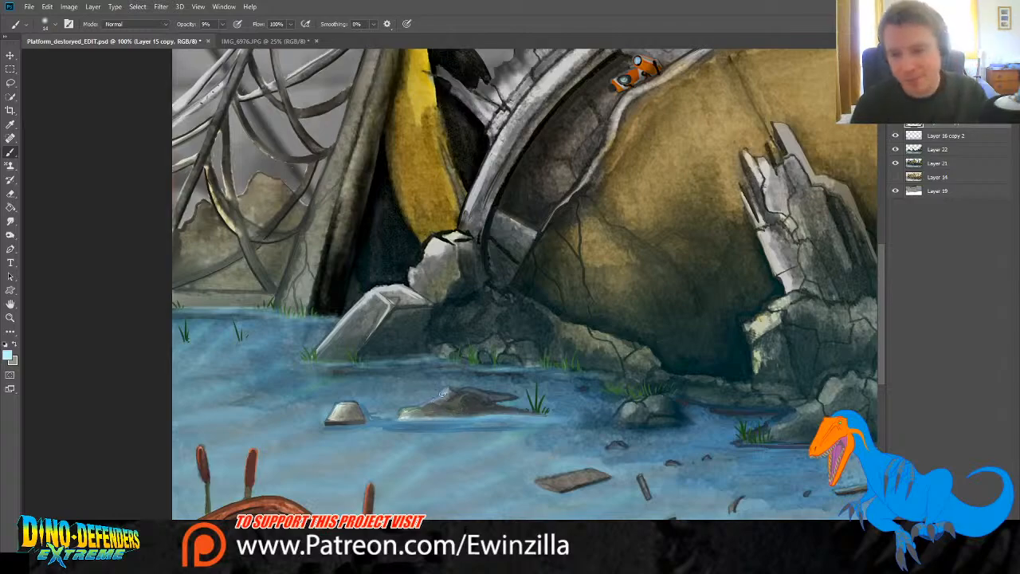
drag(501, 397, 526, 401)
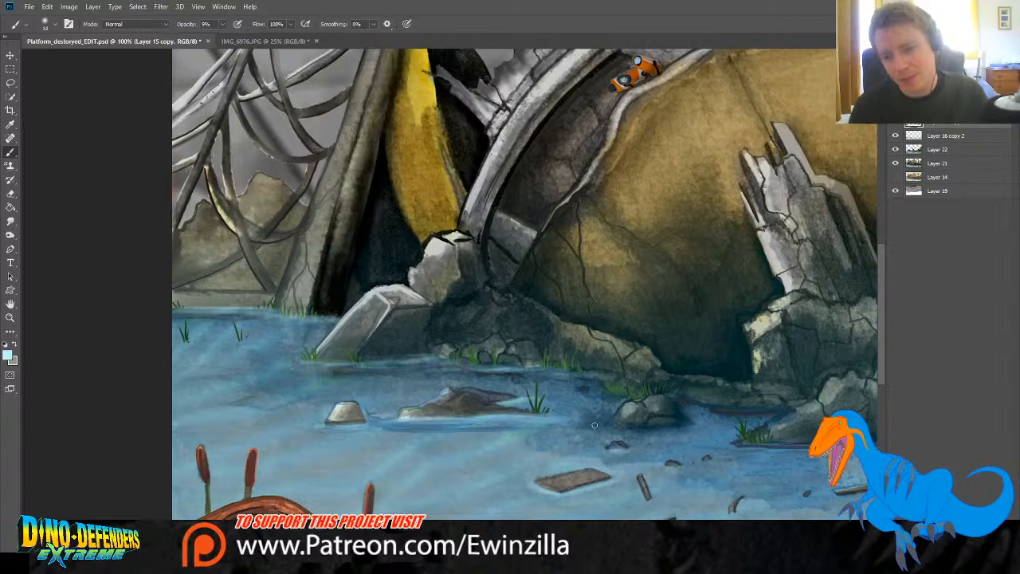
Step: Highlight the water beneath the small pair of rocks and along the shoreline toward the broken pillar's rubble in pale cyan
mouse_move(596, 425)
mouse_down()
mouse_move(690, 430)
mouse_move(604, 428)
mouse_up()
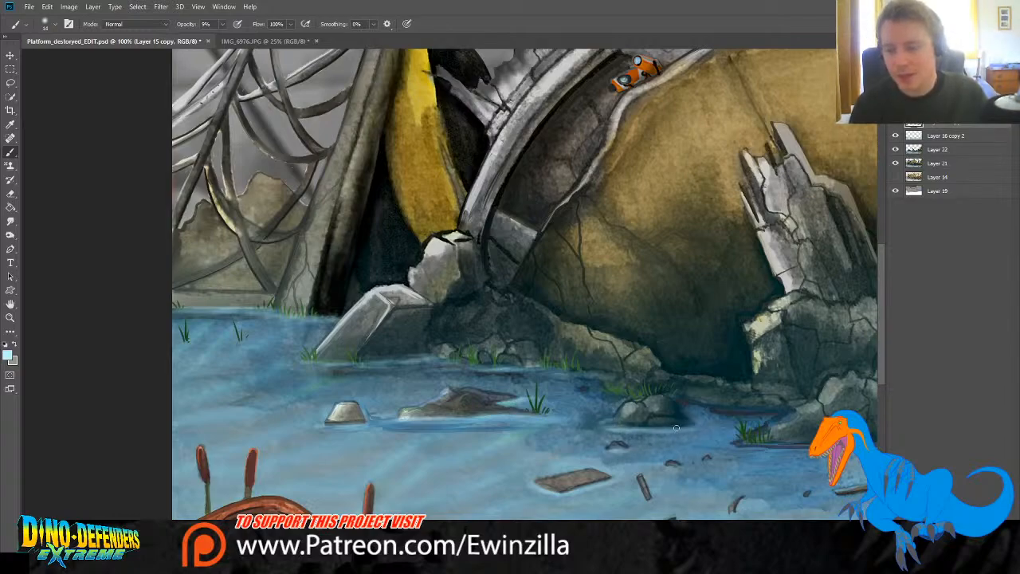
mouse_move(654, 431)
mouse_down()
mouse_move(701, 422)
mouse_move(683, 403)
mouse_move(781, 414)
mouse_up()
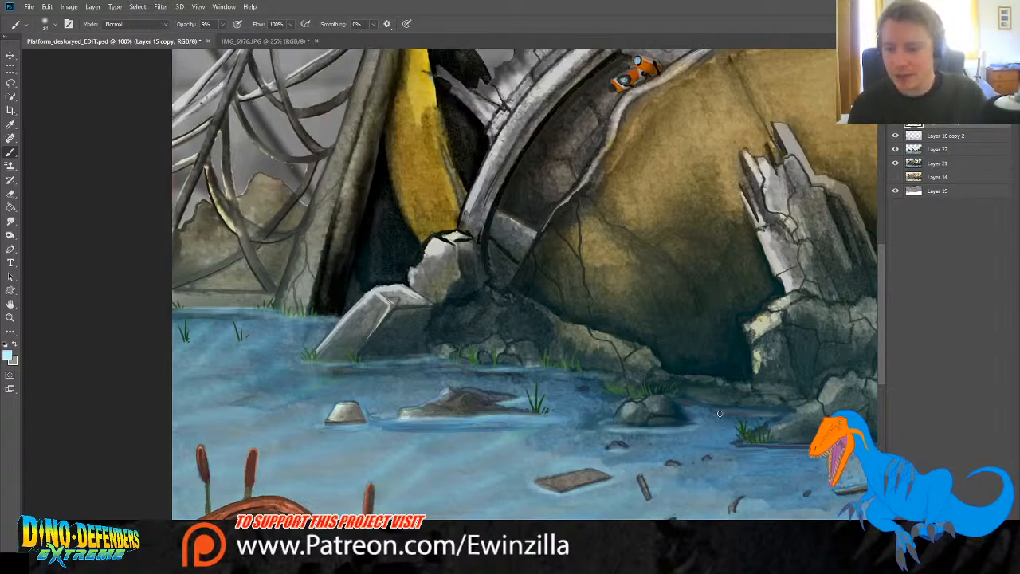
drag(685, 403, 772, 411)
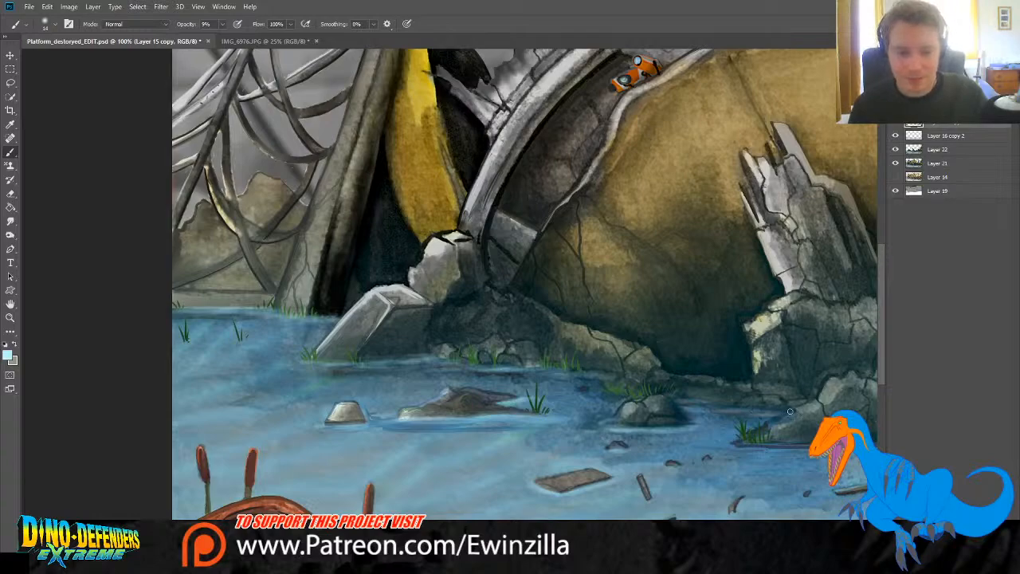
Step: Build up pale cyan streaks along the waterline beneath the broken pillar's rubble pile, covering the dark edge line in the water
mouse_move(319, 546)
mouse_down()
mouse_move(430, 547)
mouse_move(390, 547)
mouse_up()
drag(332, 370, 371, 375)
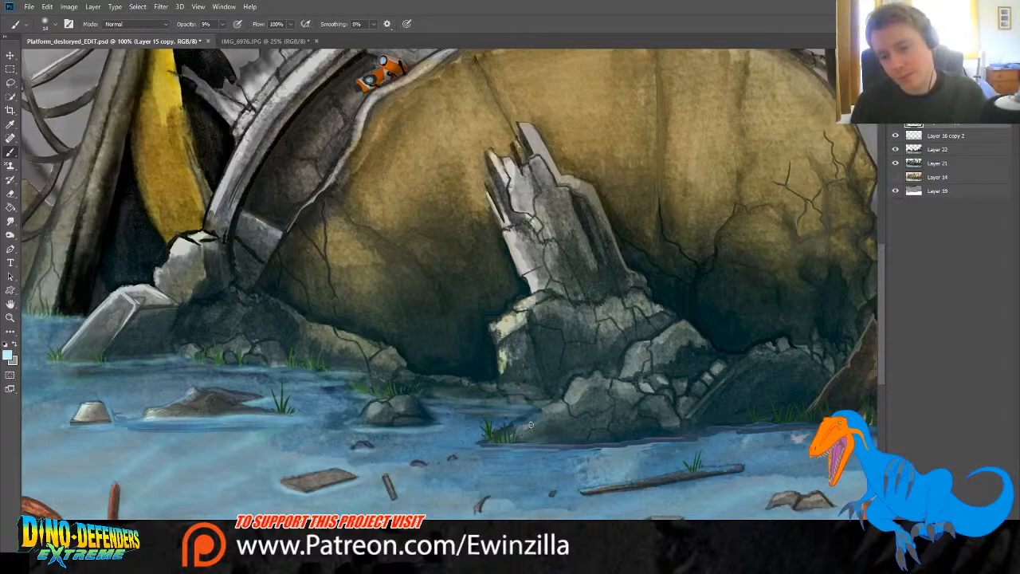
mouse_move(513, 446)
mouse_down()
mouse_move(707, 439)
mouse_move(677, 440)
mouse_up()
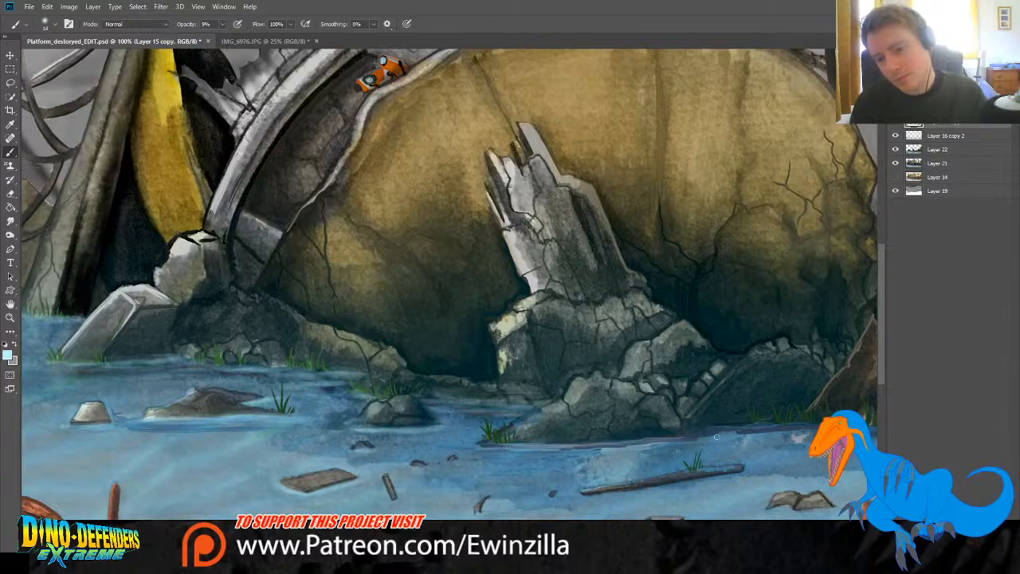
mouse_move(599, 440)
mouse_down()
mouse_move(717, 434)
mouse_move(488, 443)
mouse_up()
drag(643, 436, 506, 439)
drag(688, 430, 787, 425)
drag(586, 447, 757, 441)
drag(505, 450, 721, 445)
drag(528, 456, 625, 457)
mouse_move(458, 469)
mouse_down()
mouse_move(614, 462)
mouse_move(473, 454)
mouse_up()
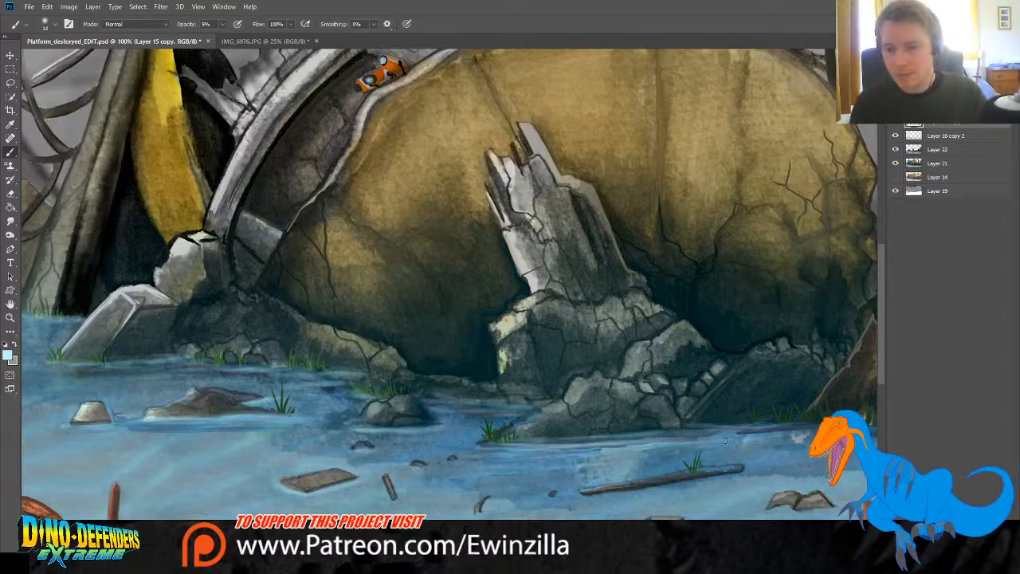
drag(587, 448, 776, 434)
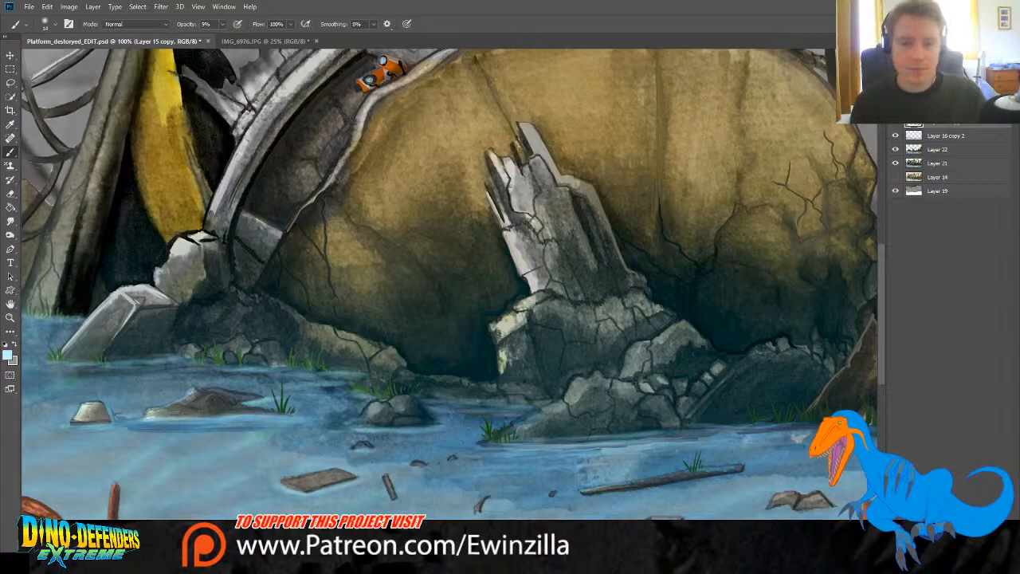
Step: Paint pale cyan highlights along the waterline below the grass at the foot of the tree stump and fallen log
scroll(450, 284, right, 10)
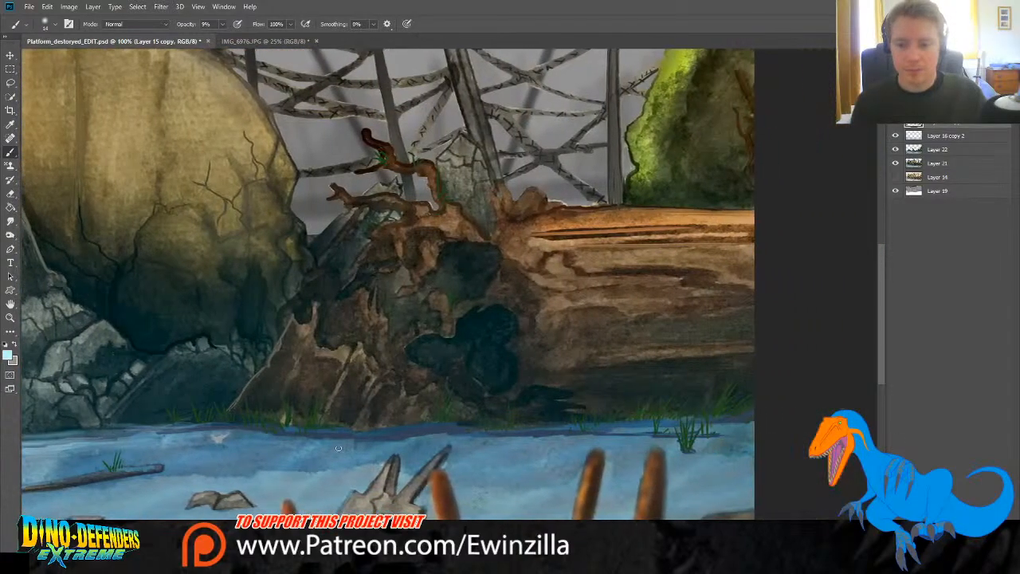
mouse_move(213, 423)
mouse_down()
mouse_move(129, 424)
mouse_move(195, 421)
mouse_move(134, 433)
mouse_move(340, 408)
mouse_move(213, 426)
mouse_move(335, 421)
mouse_up()
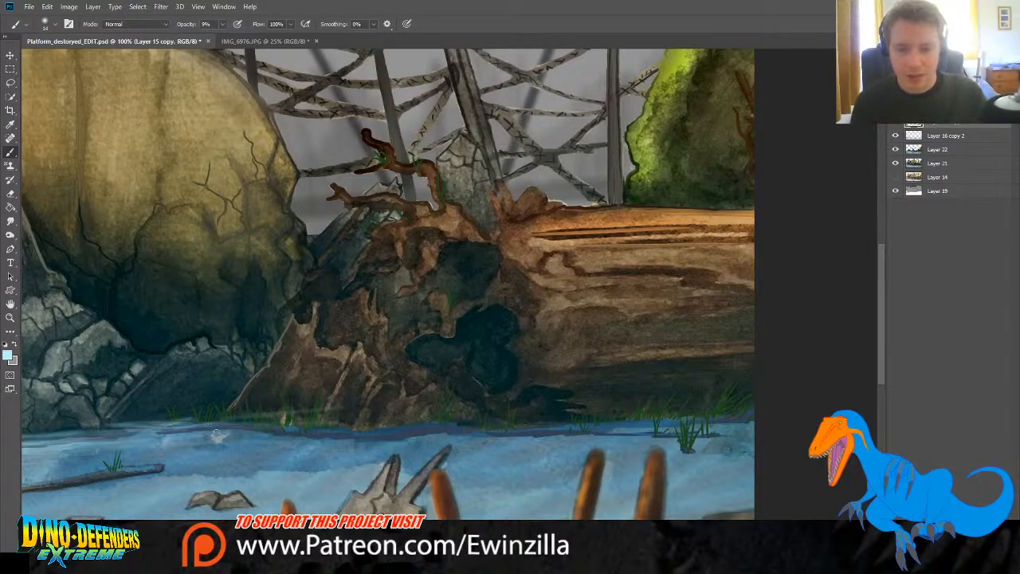
mouse_move(259, 431)
mouse_down()
mouse_move(325, 424)
mouse_move(313, 415)
mouse_move(211, 429)
mouse_move(351, 429)
mouse_move(334, 442)
mouse_up()
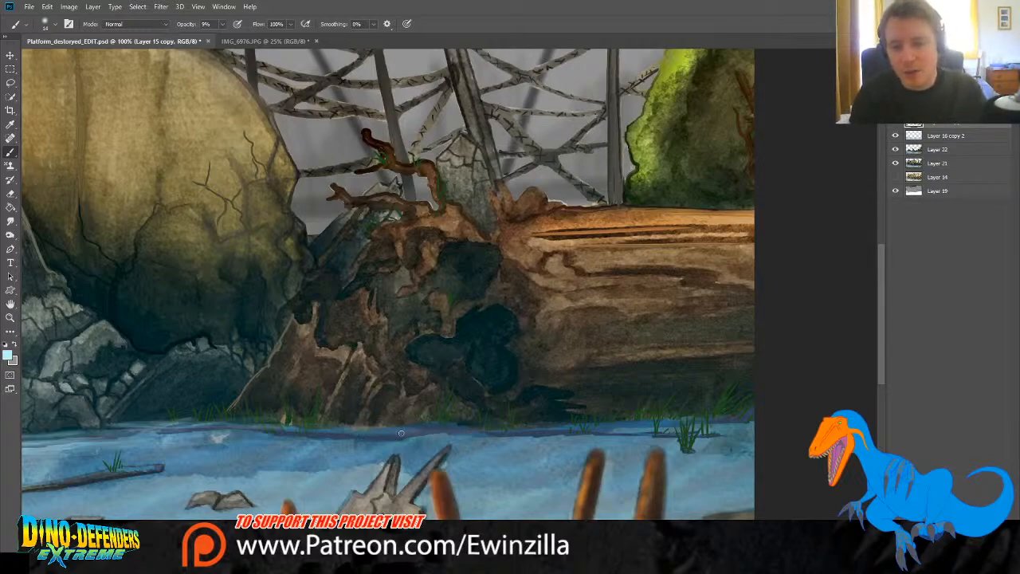
drag(473, 433, 718, 425)
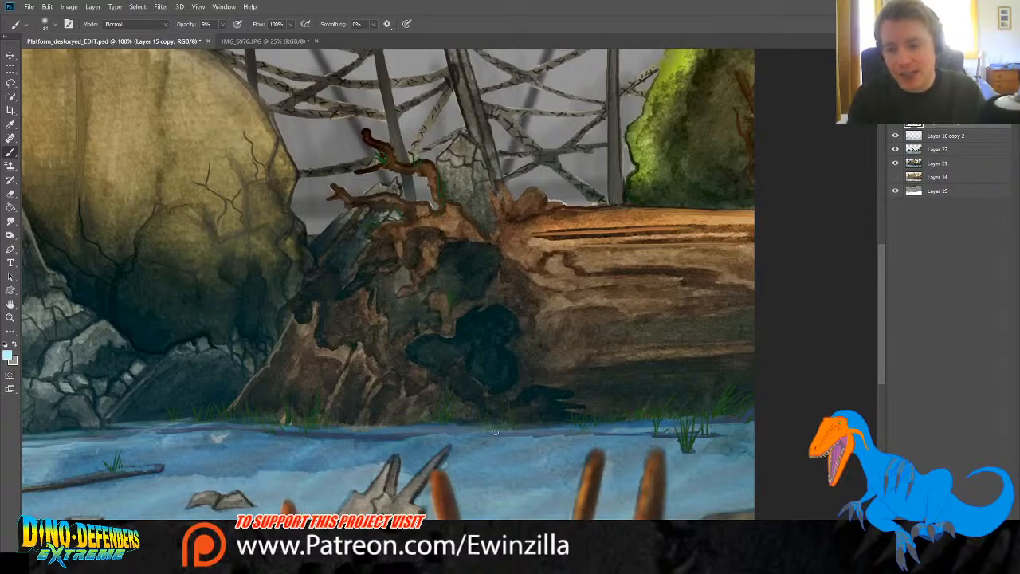
mouse_move(521, 436)
mouse_down()
mouse_move(757, 414)
mouse_move(467, 431)
mouse_move(666, 430)
mouse_move(405, 435)
mouse_move(589, 425)
mouse_move(448, 429)
mouse_move(609, 427)
mouse_move(371, 441)
mouse_move(492, 430)
mouse_move(229, 430)
mouse_move(421, 434)
mouse_move(254, 444)
mouse_move(410, 436)
mouse_move(324, 452)
mouse_move(341, 450)
mouse_move(314, 434)
mouse_move(118, 438)
mouse_move(234, 430)
mouse_move(89, 427)
mouse_move(137, 430)
mouse_move(84, 436)
mouse_move(180, 431)
mouse_move(112, 425)
mouse_move(200, 419)
mouse_move(138, 422)
mouse_move(191, 429)
mouse_move(111, 430)
mouse_move(181, 416)
mouse_move(133, 435)
mouse_up()
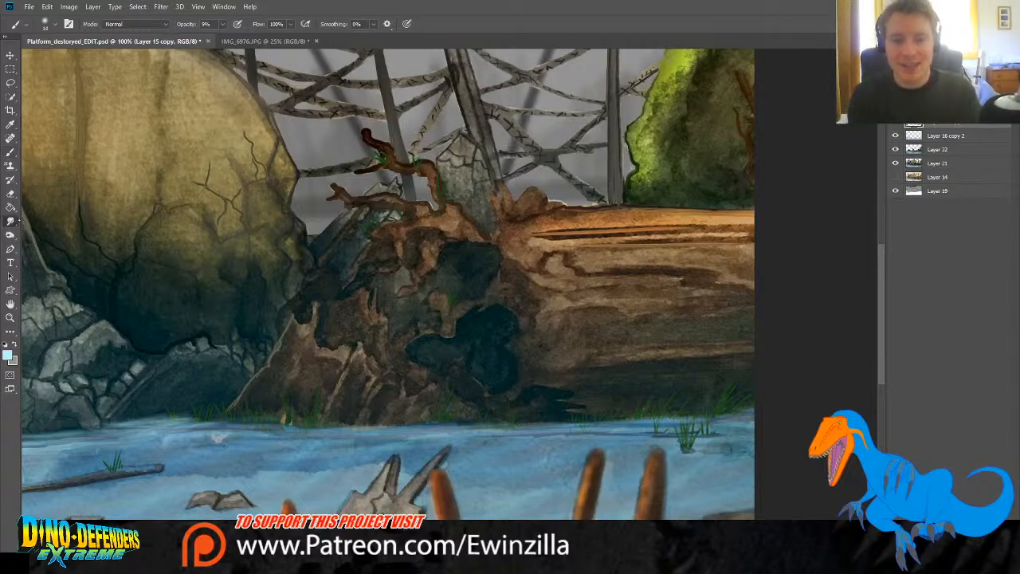
Step: Smudge the upper edge of the dark hollow in the tree stump, trying Layers 22 and 21, and reselect Layer 15 copy
click(10, 221)
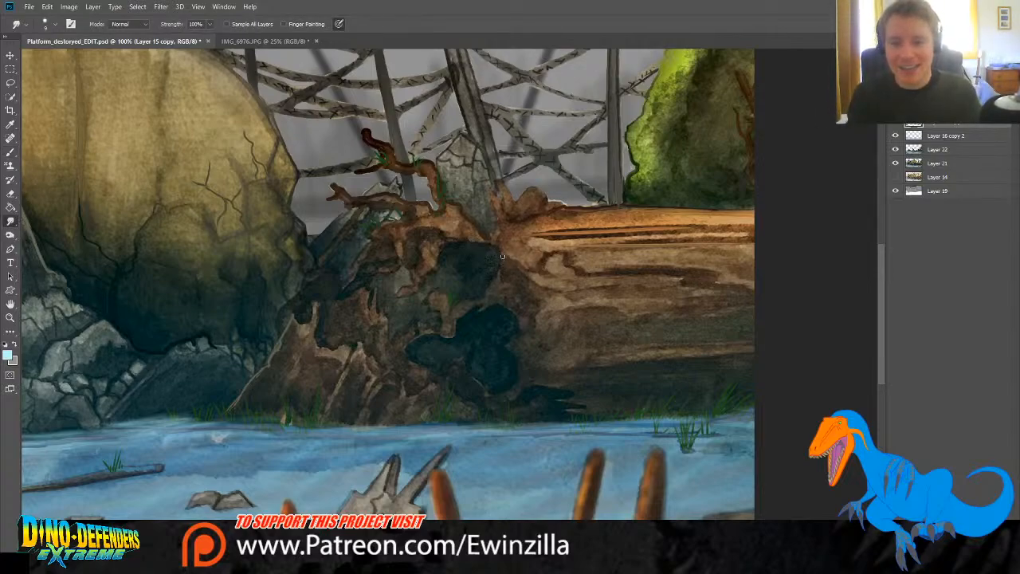
click(937, 150)
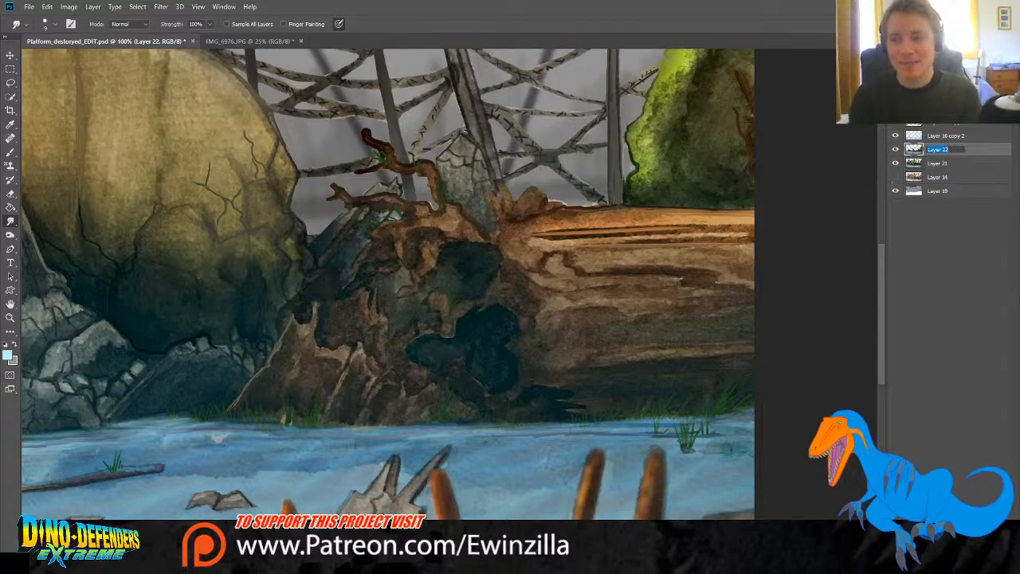
click(936, 163)
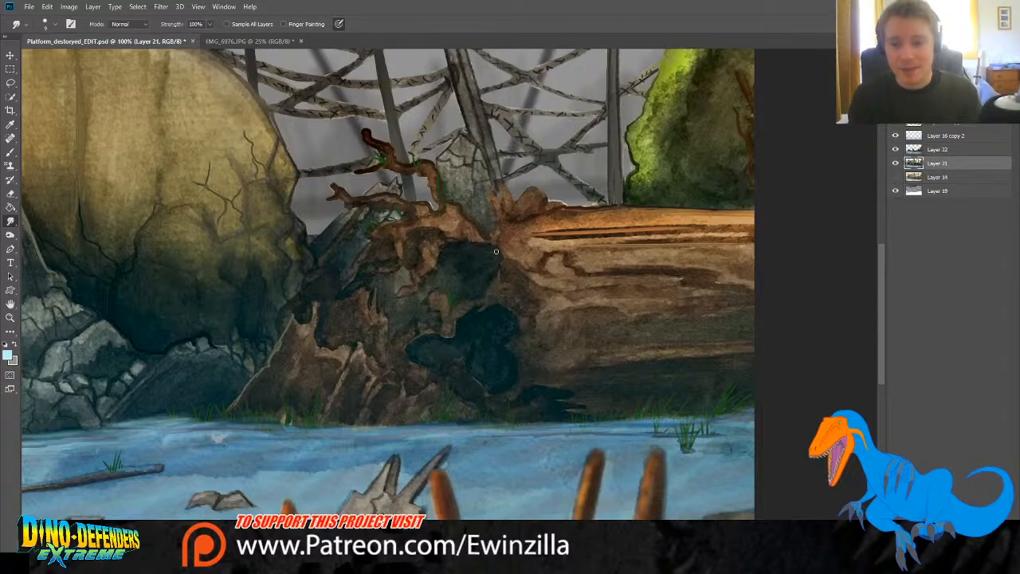
click(937, 150)
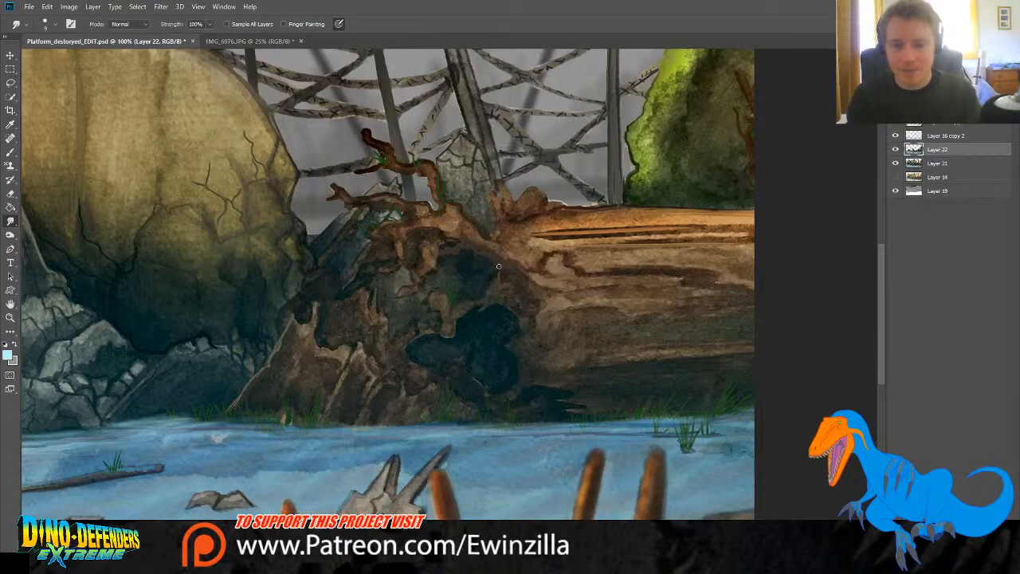
click(925, 126)
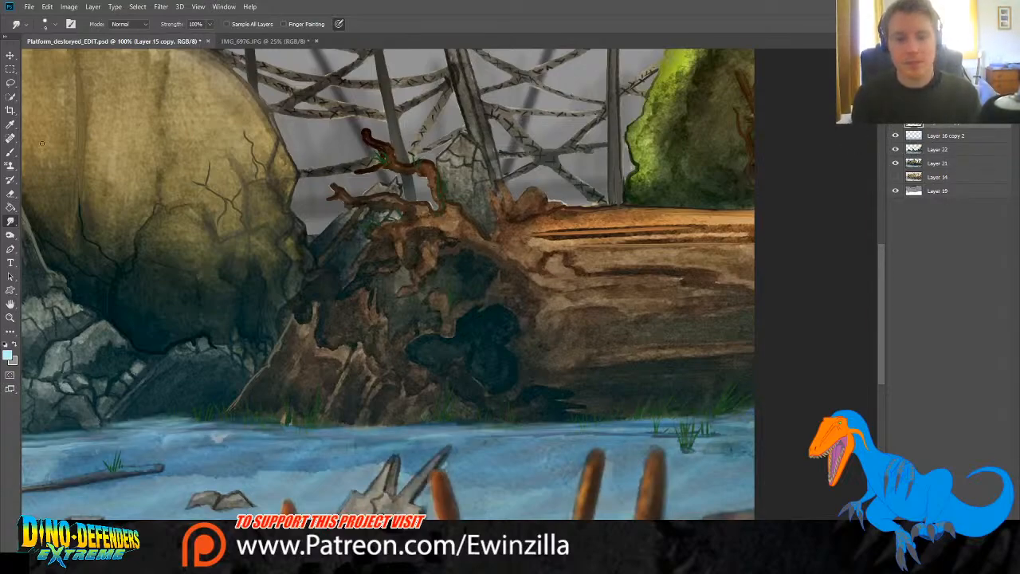
Step: Resume brushing at 9% opacity and add more pale cyan highlights along the base of the broken pillar's rubble
key(b)
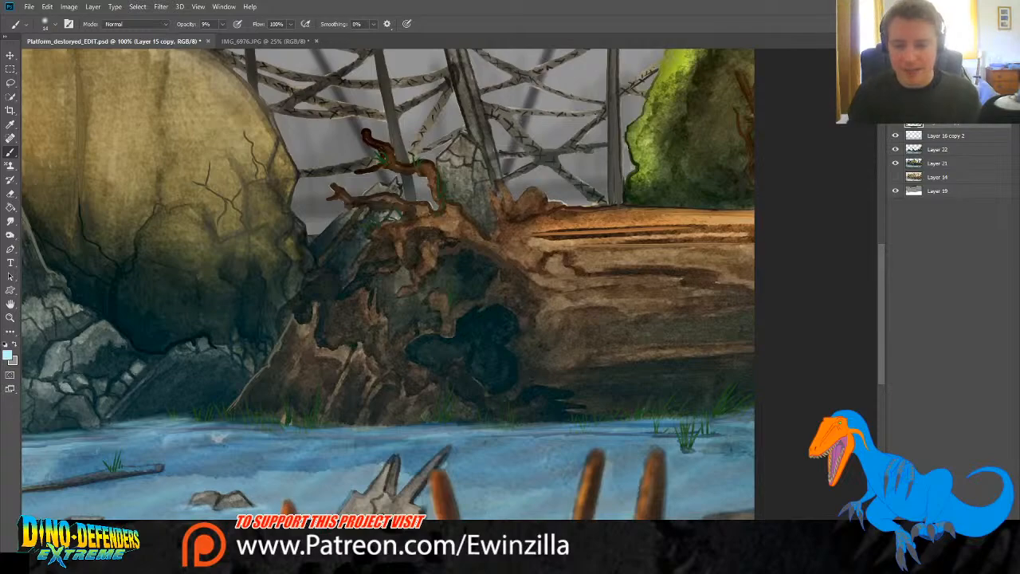
drag(218, 436, 484, 437)
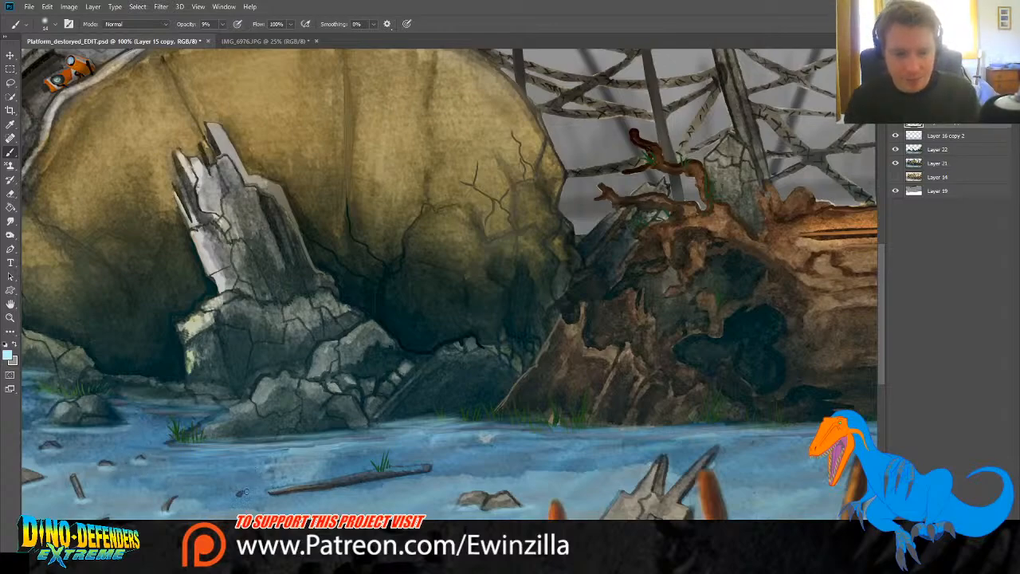
drag(214, 436, 326, 435)
mouse_move(224, 442)
mouse_down()
mouse_move(294, 444)
mouse_move(257, 441)
mouse_move(418, 426)
mouse_move(371, 428)
mouse_move(408, 425)
mouse_up()
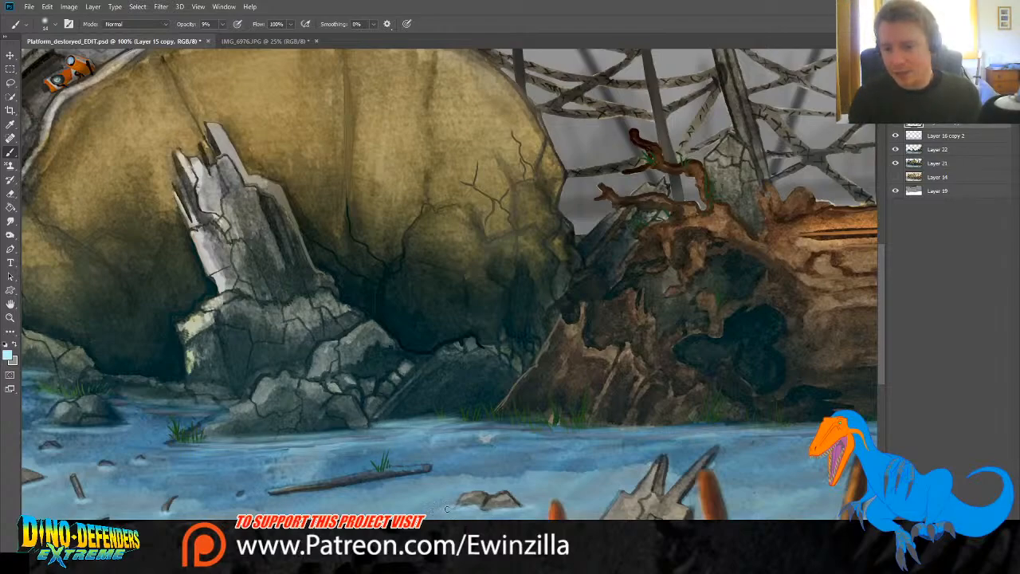
Step: Paint pale cyan highlights in the water around the grass tuft below the log and along the jagged debris chunk's base
scroll(759, 428, right, 9)
scroll(797, 411, down, 6)
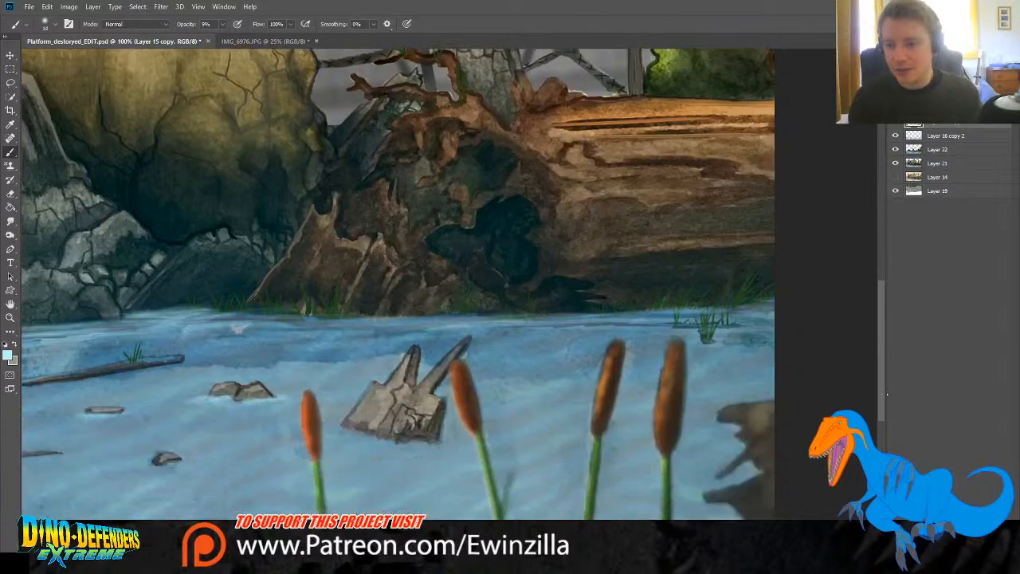
mouse_move(741, 259)
mouse_down()
mouse_move(780, 253)
mouse_move(730, 267)
mouse_move(786, 281)
mouse_move(706, 297)
mouse_up()
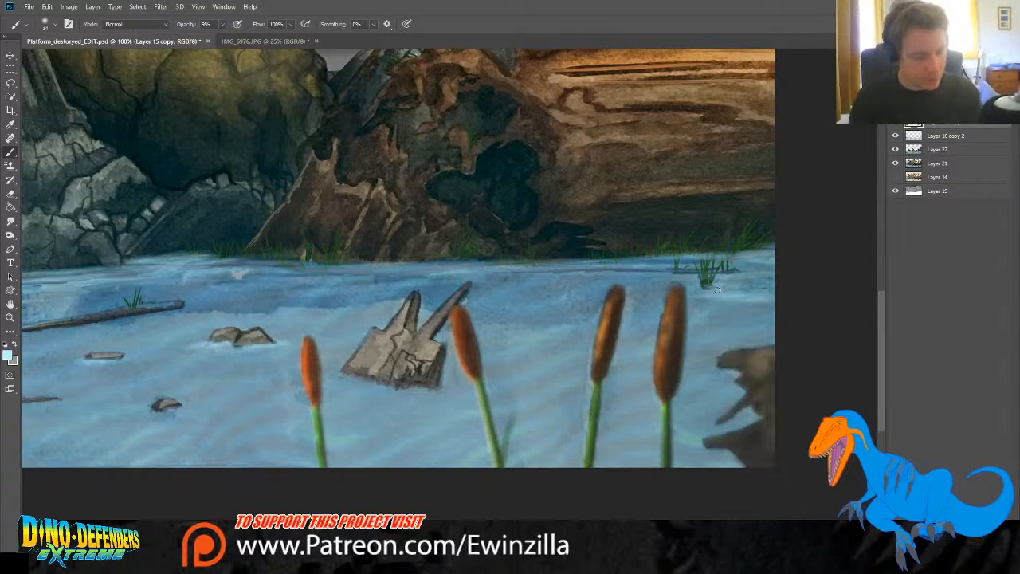
mouse_move(664, 273)
mouse_down()
mouse_move(570, 268)
mouse_move(660, 269)
mouse_move(627, 275)
mouse_up()
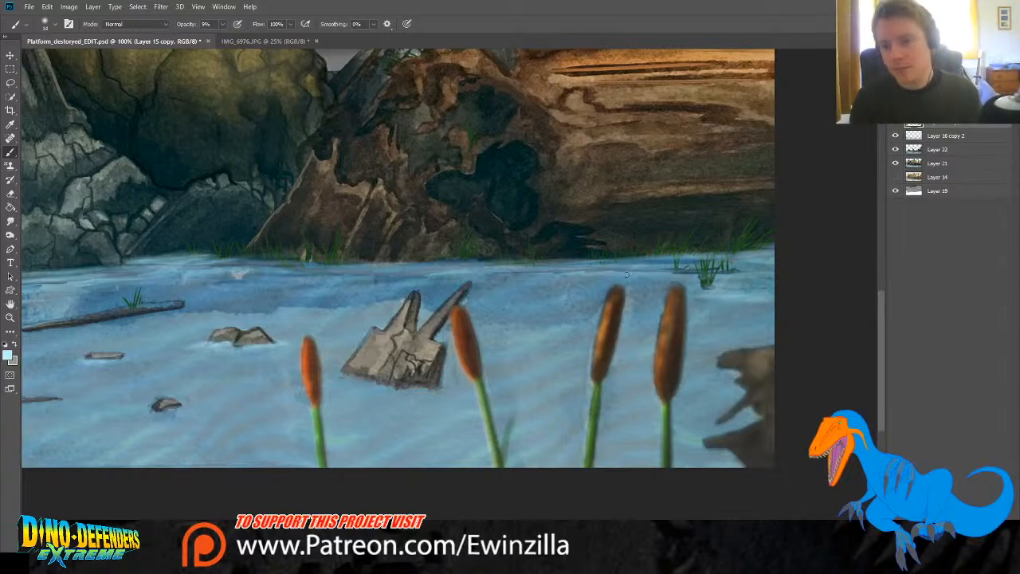
drag(538, 296, 506, 301)
mouse_move(416, 395)
mouse_down()
mouse_move(391, 385)
mouse_move(416, 386)
mouse_move(331, 375)
mouse_move(345, 366)
mouse_move(311, 377)
mouse_up()
drag(311, 377, 438, 387)
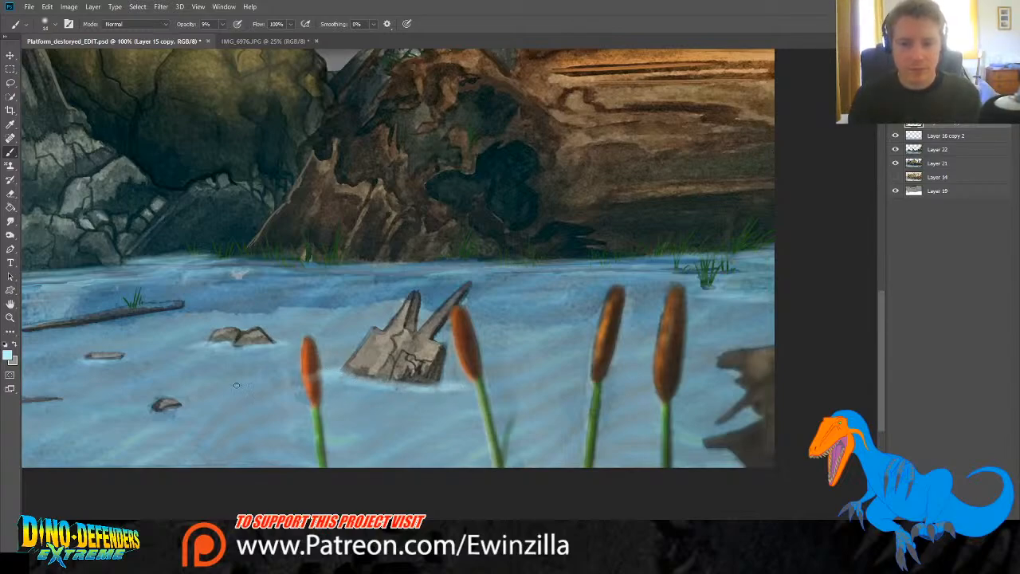
Step: Soften the pale highlight beside the jagged debris chunk with the Blur tool at 100% strength, and fit the whole picture on screen
click(10, 221)
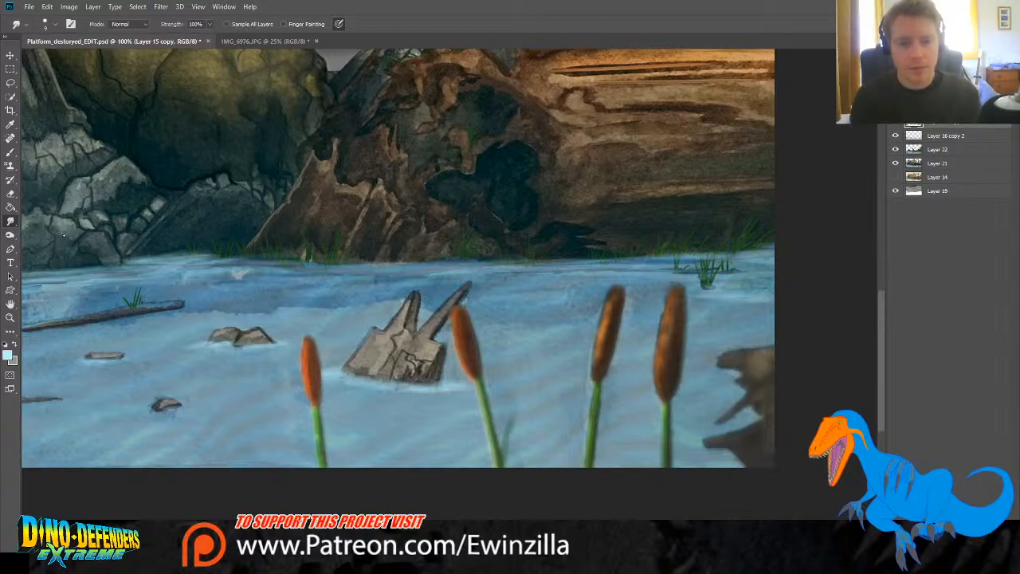
click(64, 229)
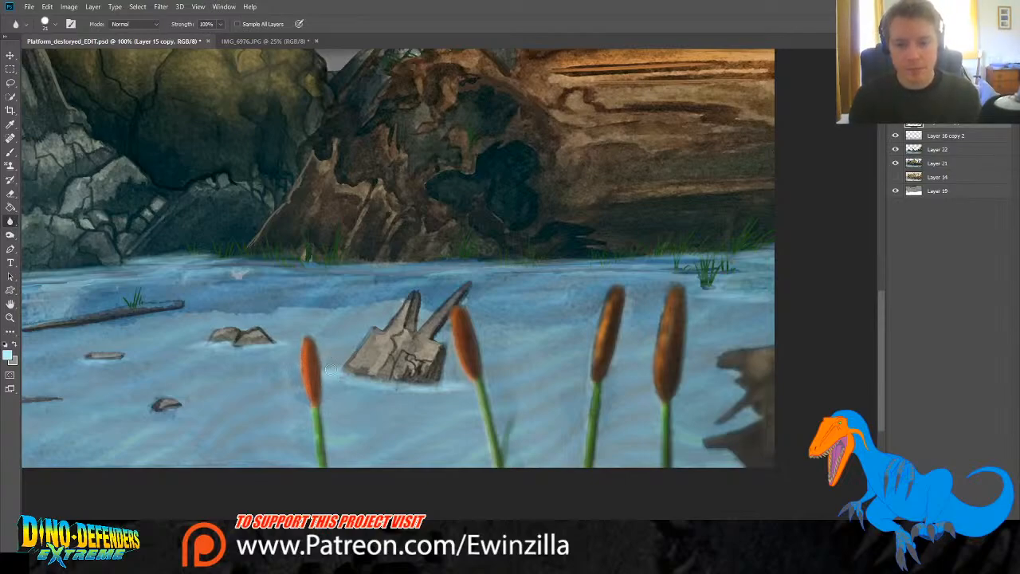
click(10, 318)
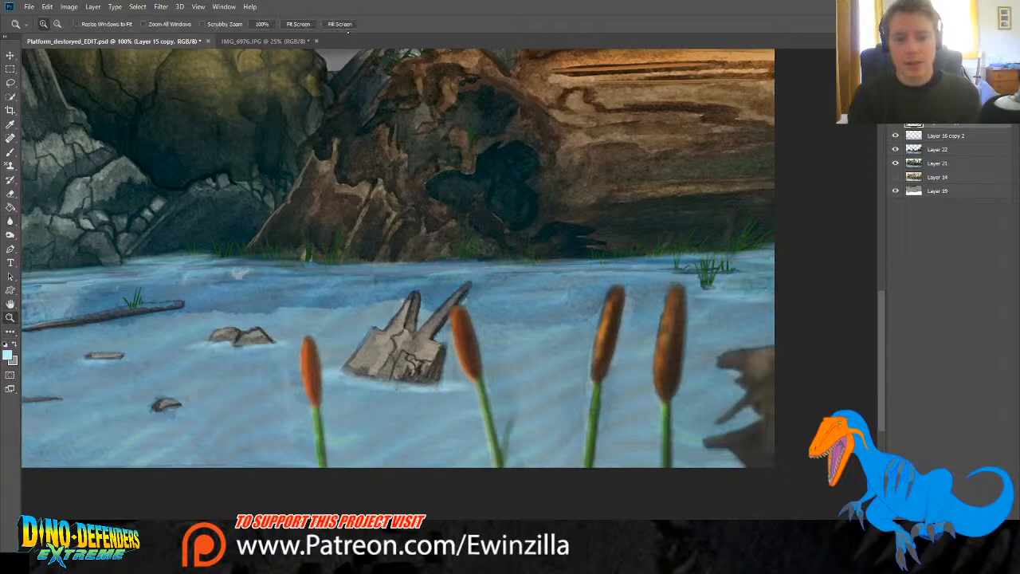
click(310, 25)
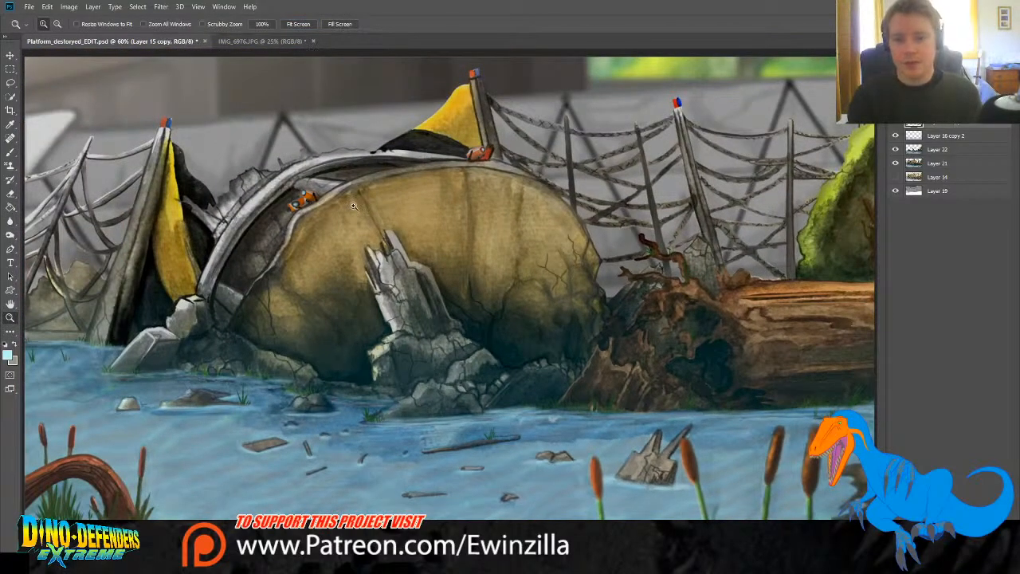
Step: Apply a Gradient Overlay to Layer 16 copy 2, reposition the gradient across the water, and compare the layer hidden and shown
click(962, 137)
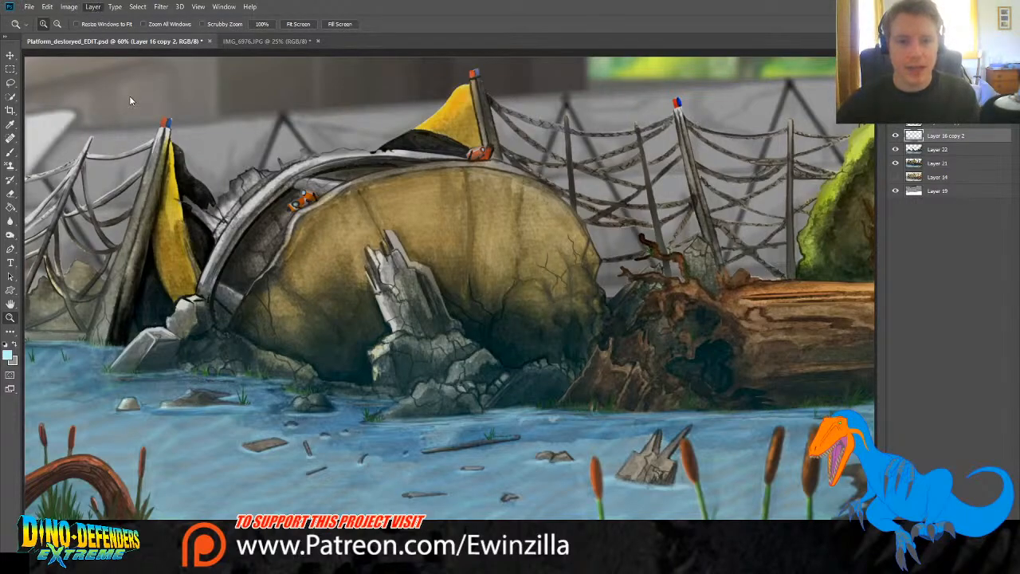
click(253, 182)
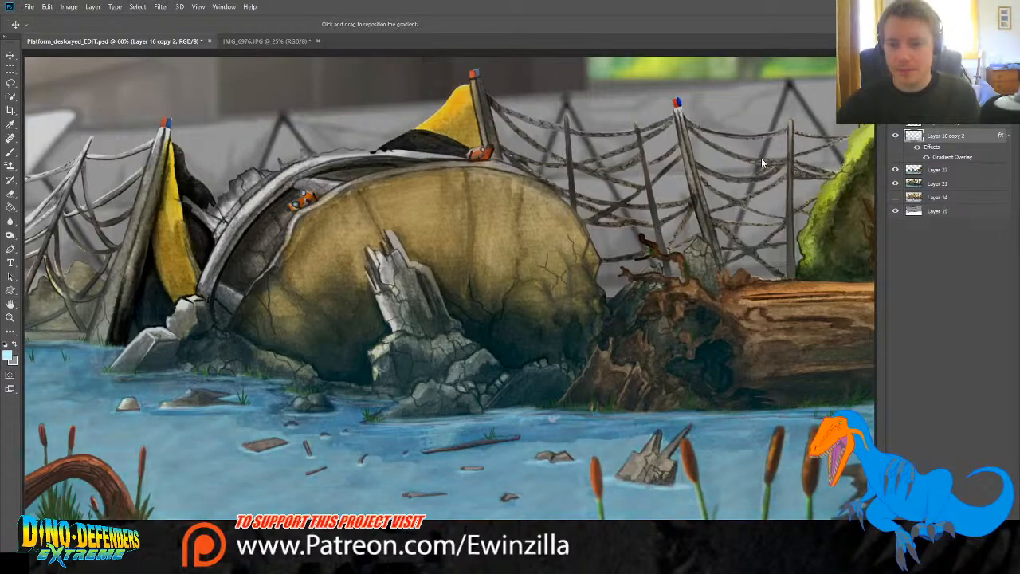
key(i)
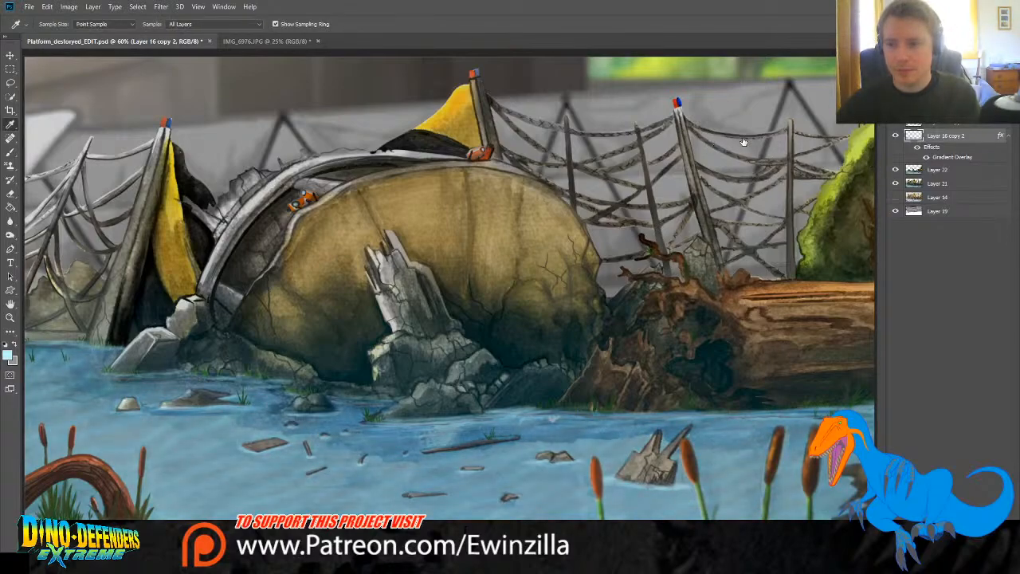
key(v)
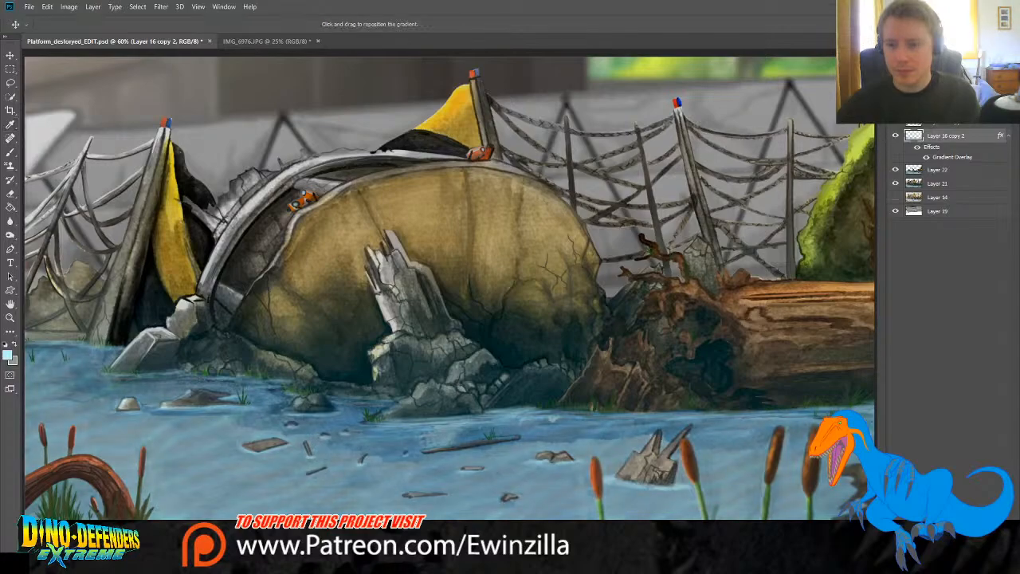
mouse_move(770, 154)
mouse_down()
mouse_move(818, 156)
mouse_move(764, 153)
mouse_up()
key(z)
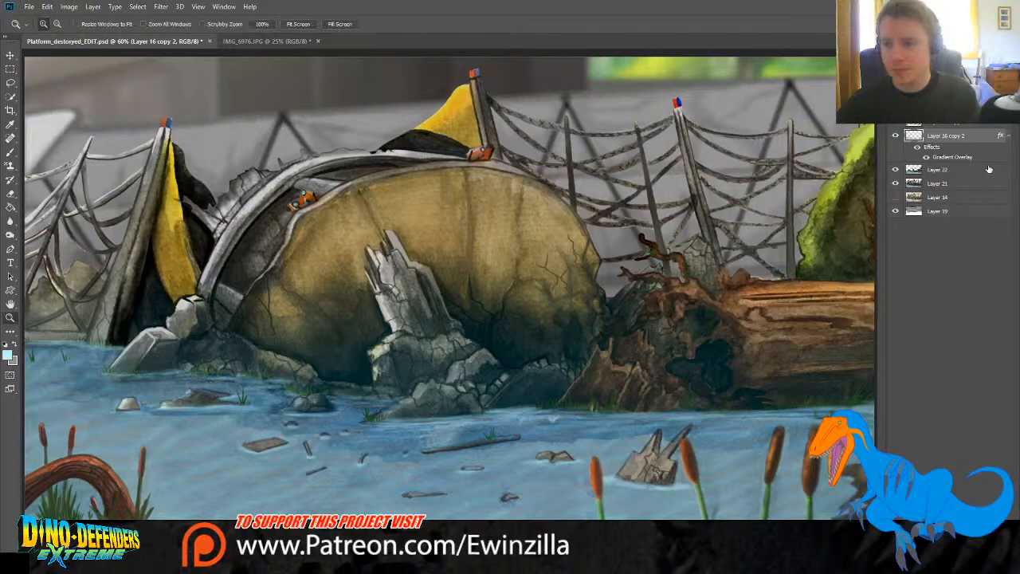
click(896, 137)
click(896, 136)
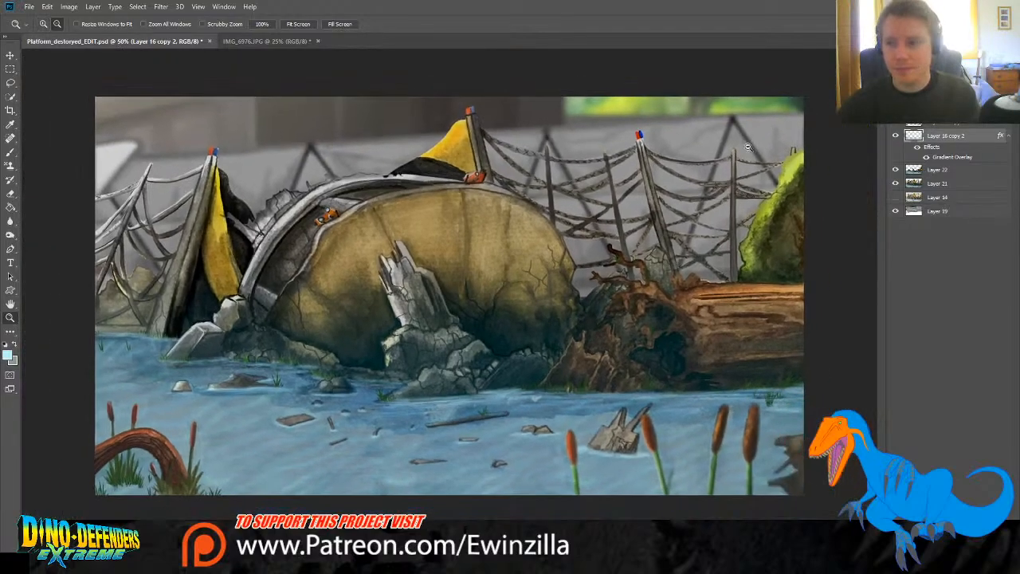
click(57, 24)
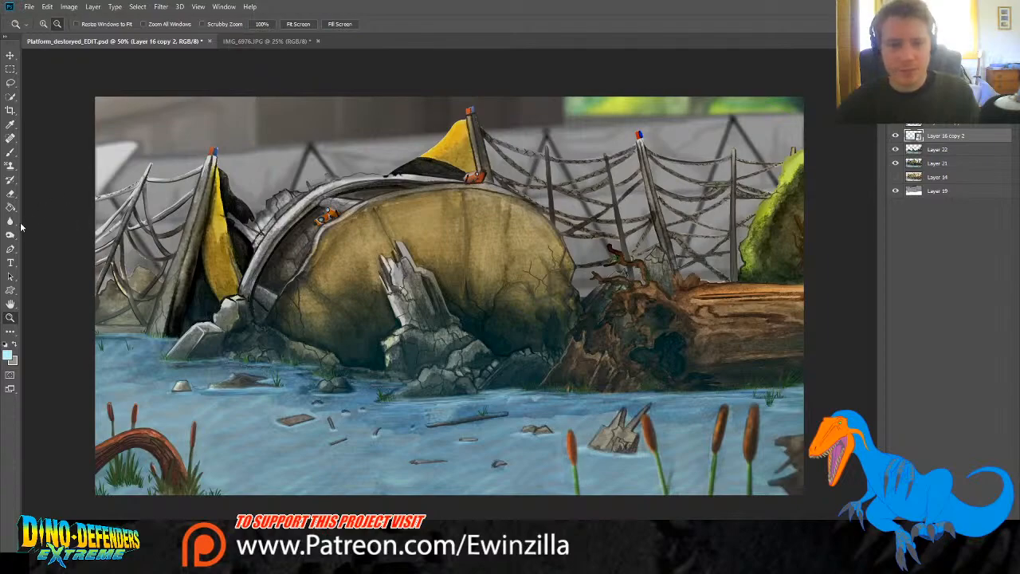
Step: Rename Layer 16 copy 2 as "water" and Layer 15 copy as "debris"
click(11, 194)
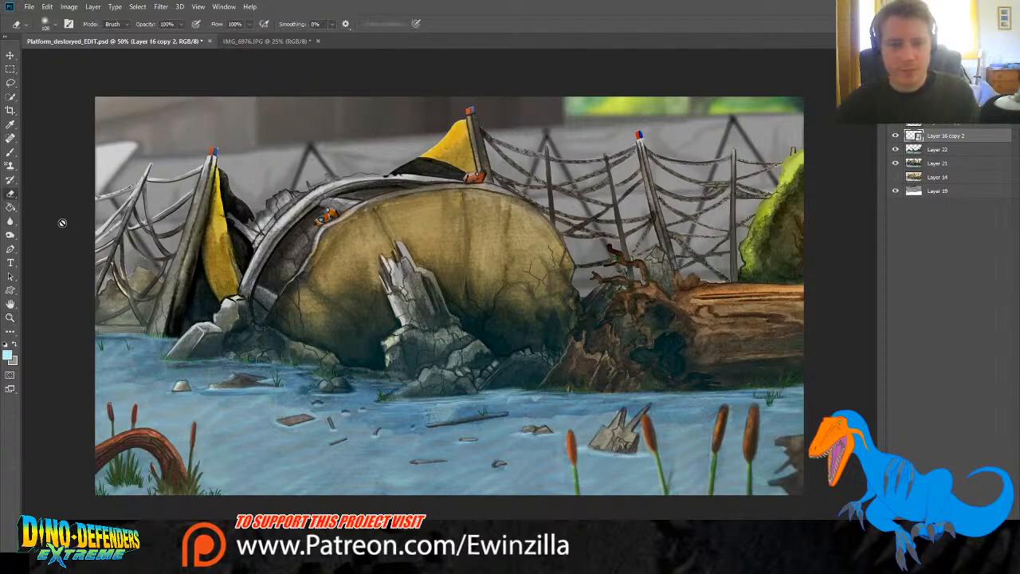
double_click(960, 137)
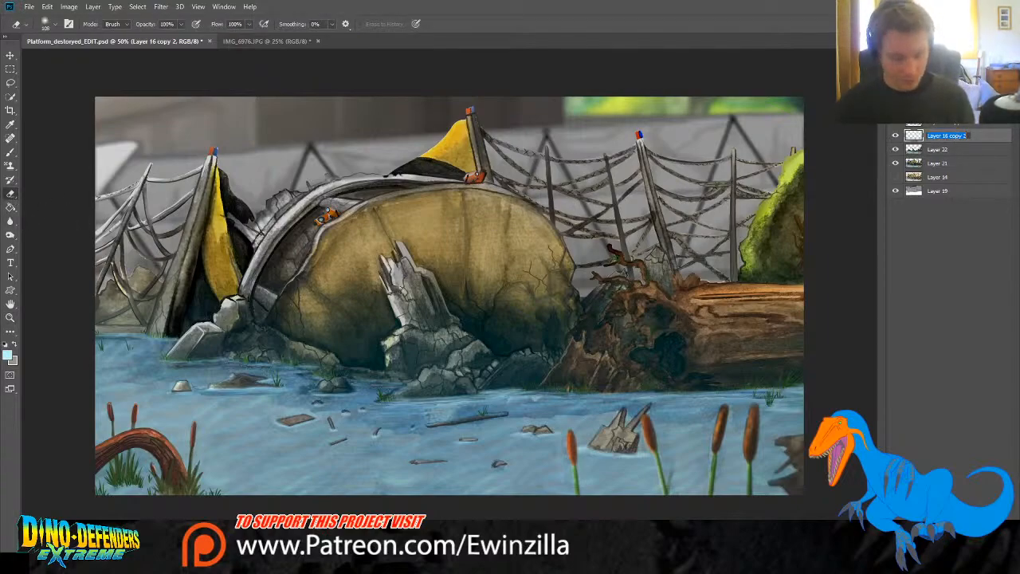
text(water)
key(Return)
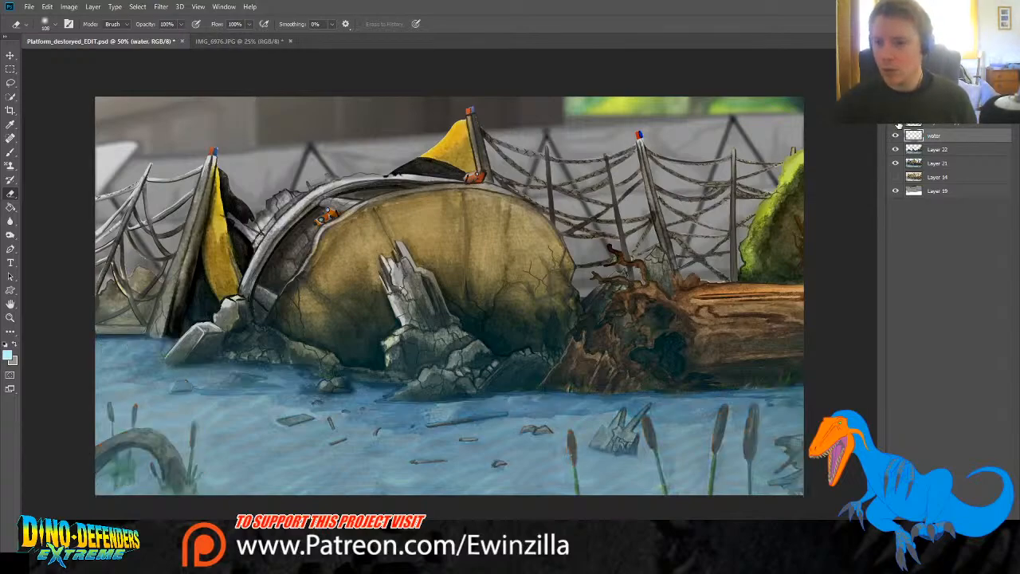
click(940, 125)
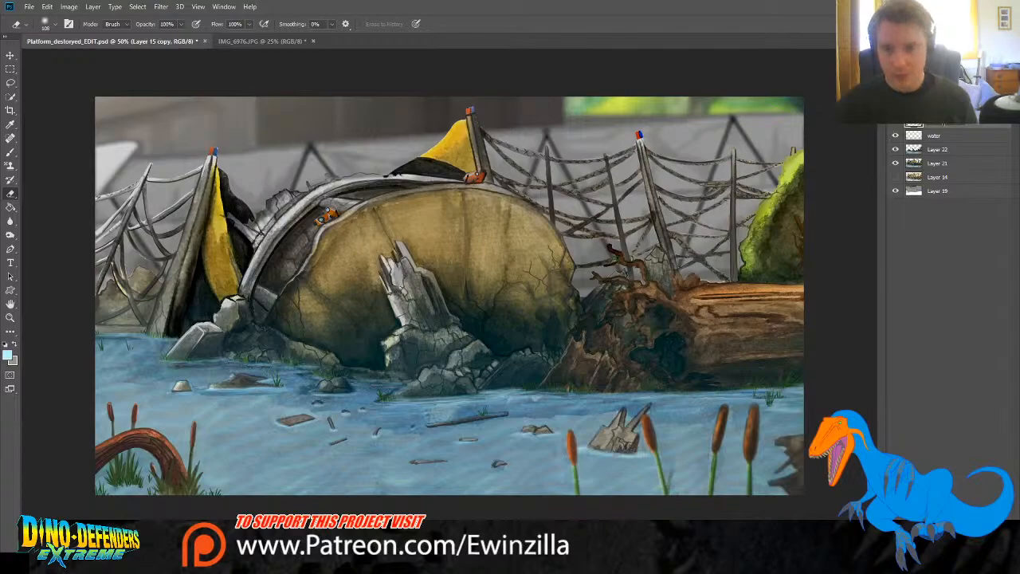
click(980, 126)
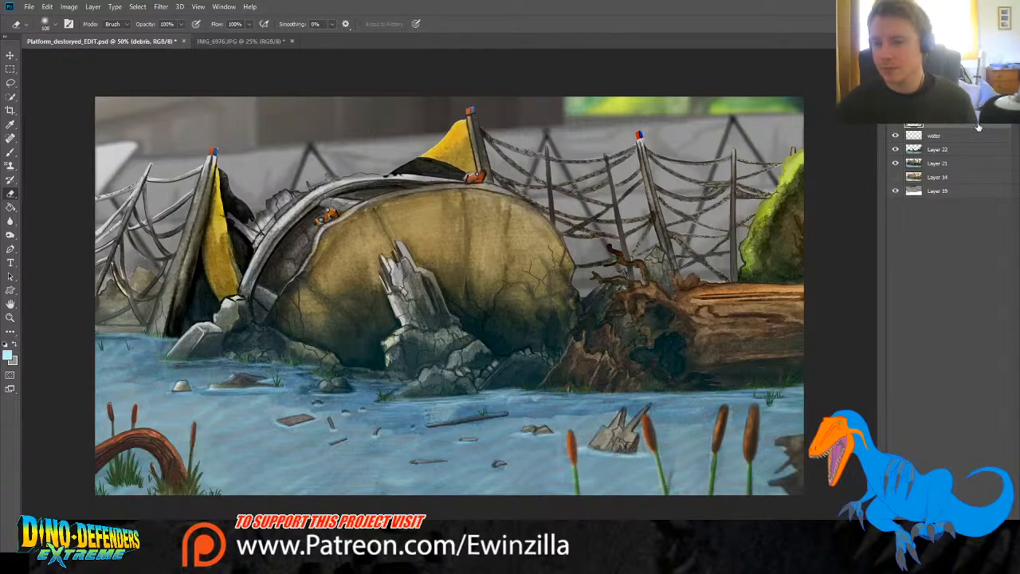
Step: Lasso the two tall reeds nearest the picture's right edge, copy them to a new layer, and place the copy lower beside the jagged debris chunk
click(10, 82)
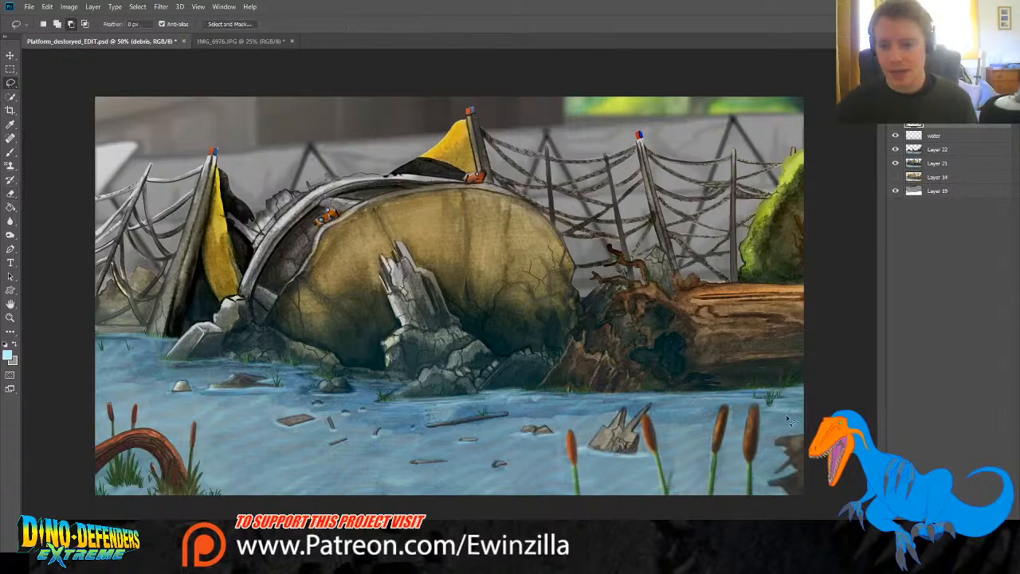
mouse_move(729, 403)
mouse_down()
mouse_move(703, 510)
mouse_move(749, 516)
mouse_move(764, 501)
mouse_move(763, 398)
mouse_up()
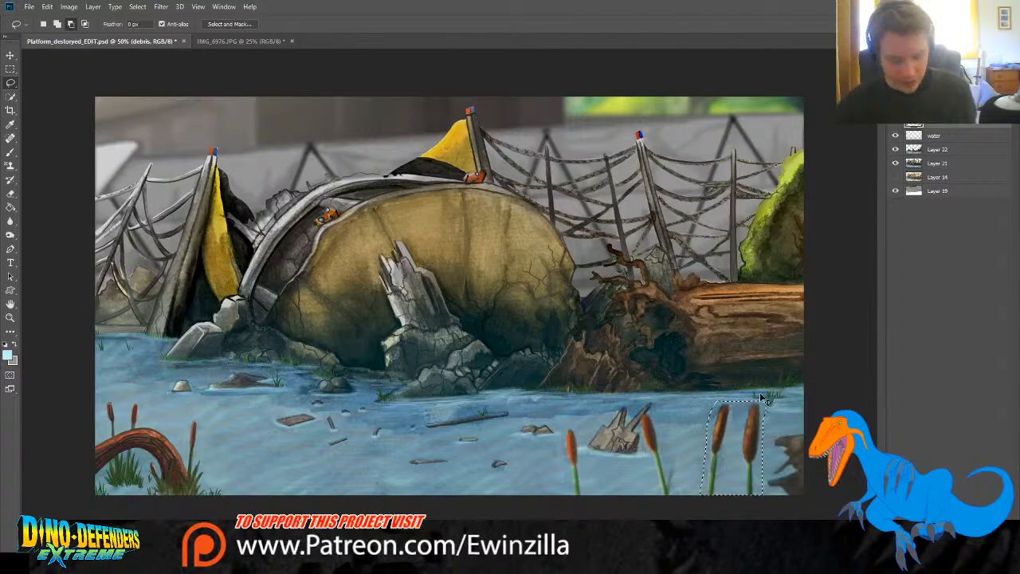
key(ctrl+j)
key(v)
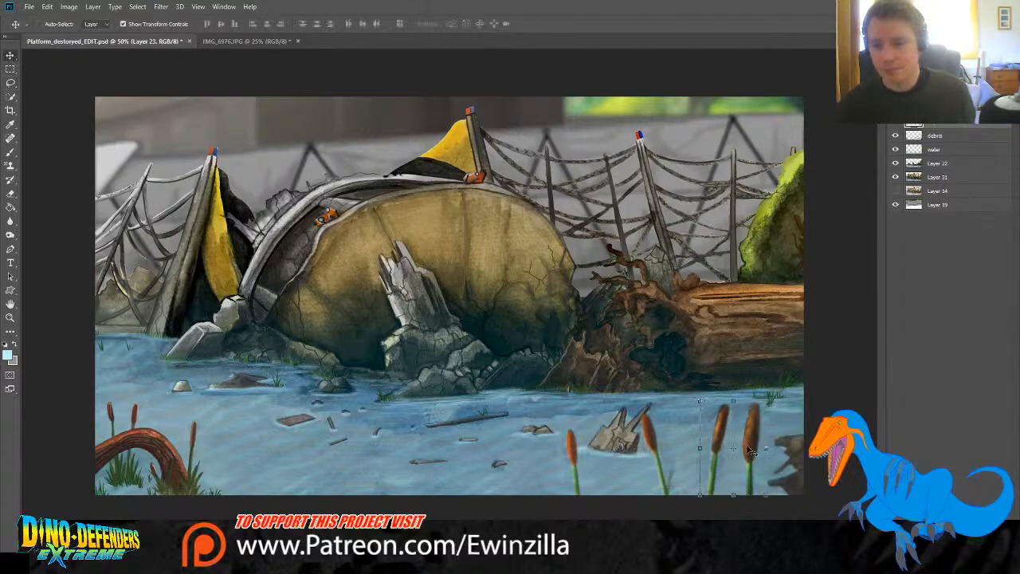
drag(752, 451, 694, 471)
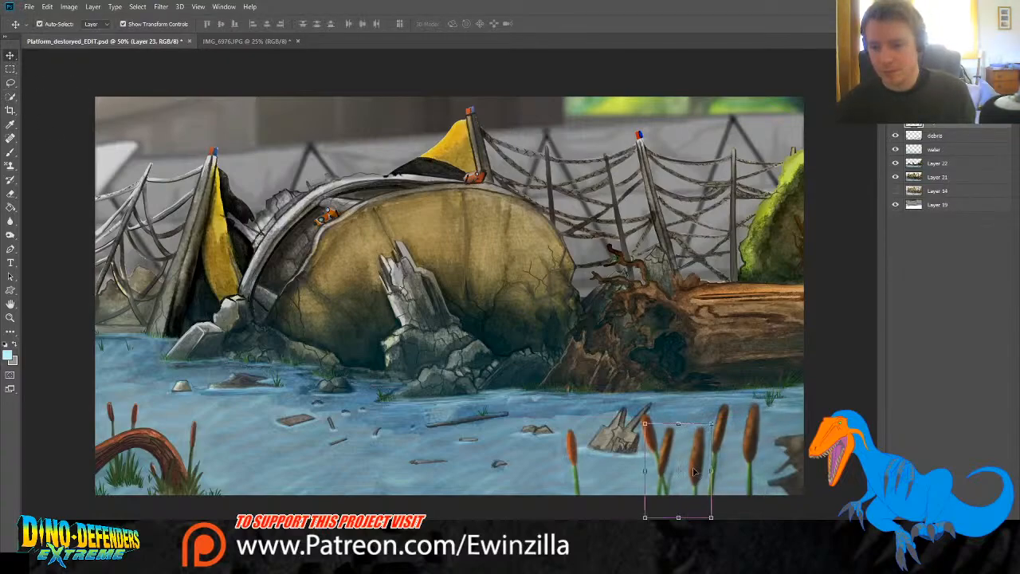
Step: Paste another copy of the reed pair, scale it to about 107% width and 125% height, and rotate it about -10.8 degrees
key(ctrl+v)
drag(453, 290, 710, 369)
key(ctrl+t)
drag(698, 417, 676, 426)
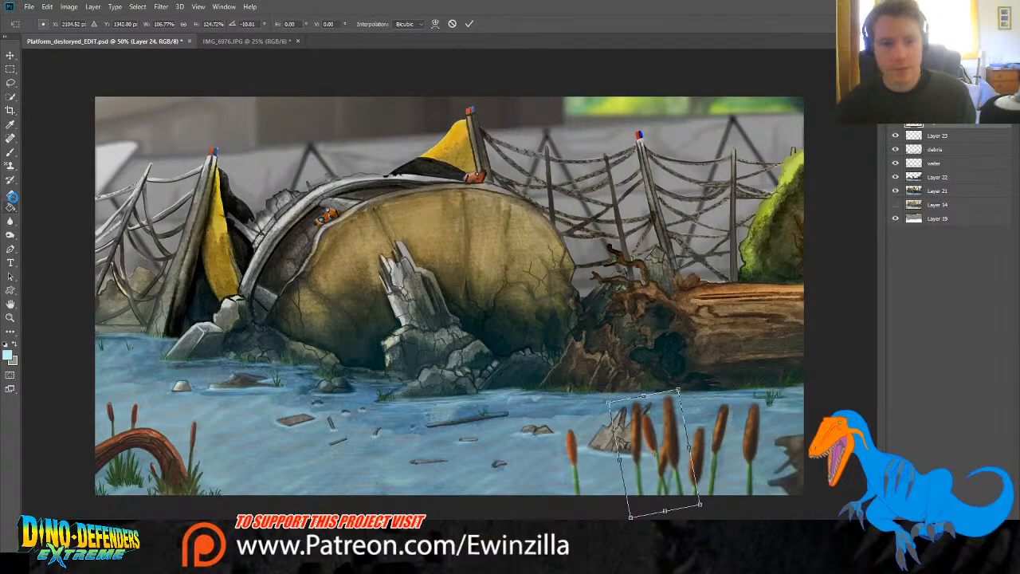
key(Return)
Step: Erase one reed from the enlarged copy and move the remaining reed between the short reed and the jagged debris chunk
key(e)
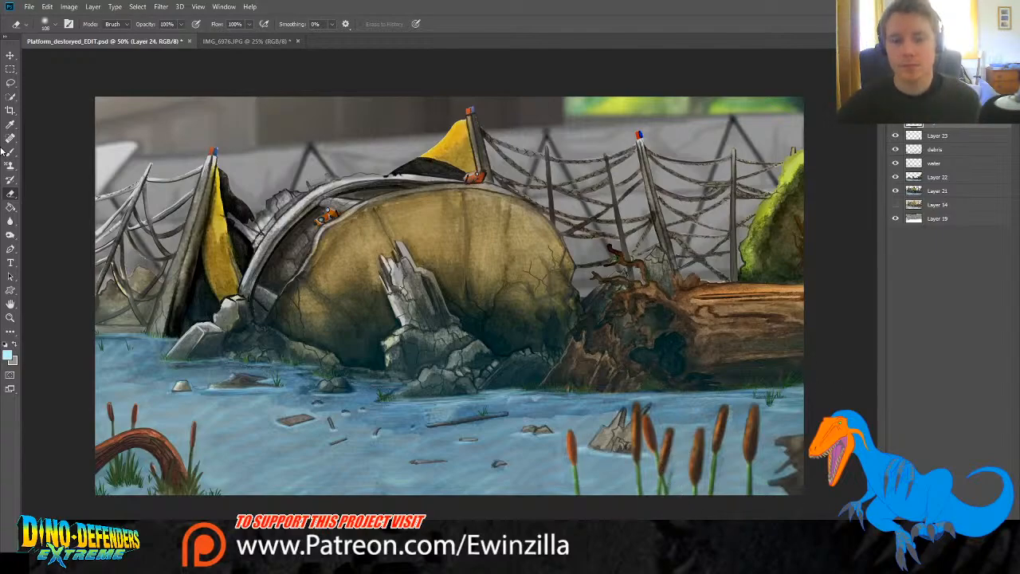
key(v)
drag(666, 455, 623, 448)
click(11, 194)
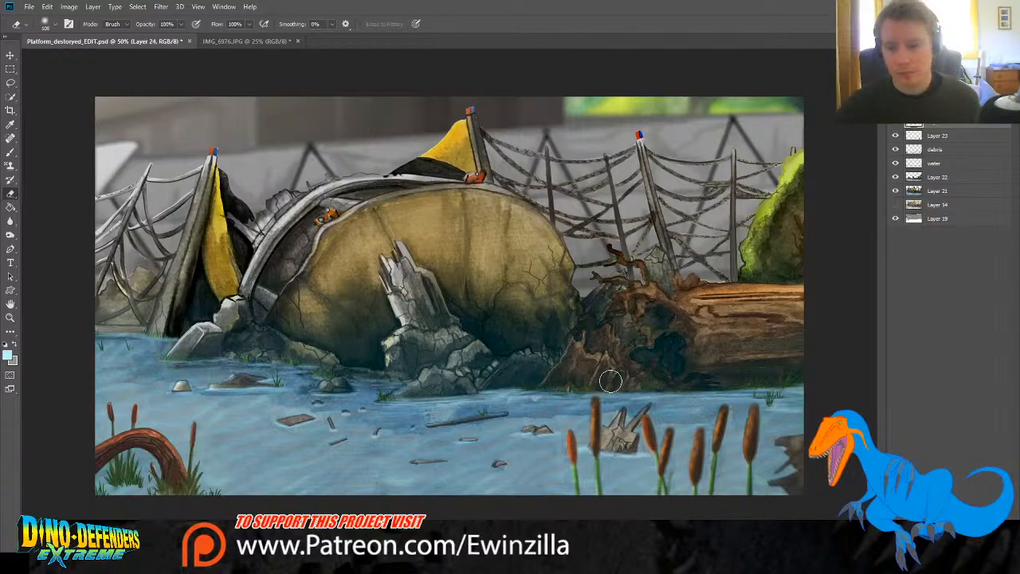
Step: Merge Layer 24, Layer 23 and the debris layer into one layer and rename it "Debris"
shift+click(942, 135)
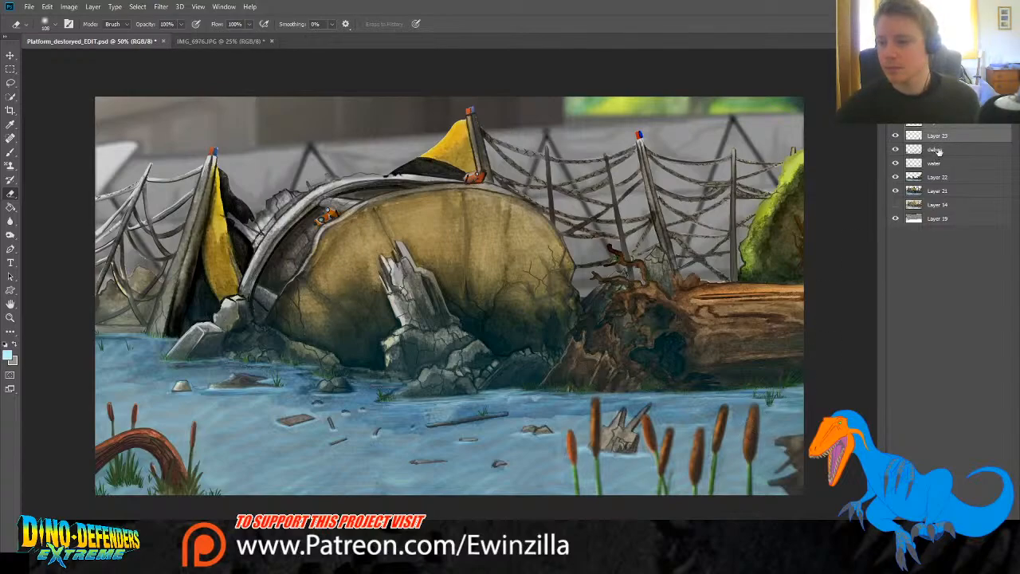
click(945, 151)
mouse_move(940, 151)
mouse_down()
mouse_move(940, 115)
mouse_move(939, 156)
mouse_up()
shift+click(943, 133)
shift+click(944, 127)
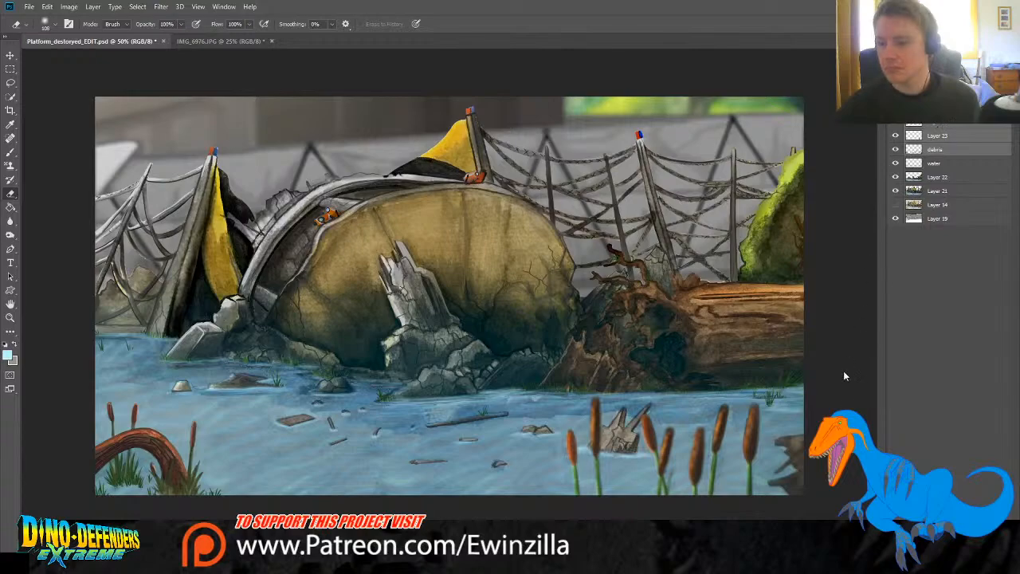
key(ctrl+e)
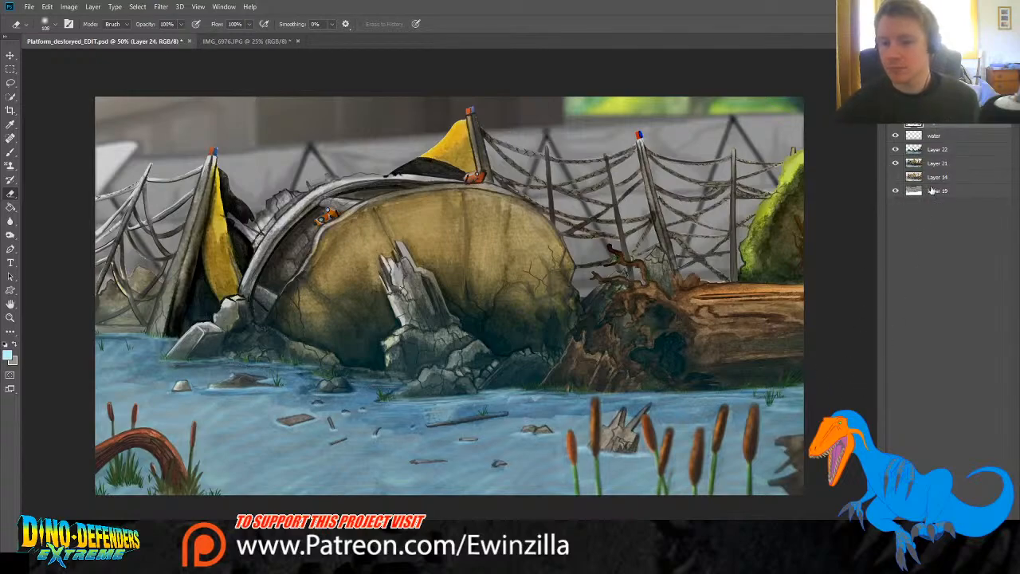
click(10, 221)
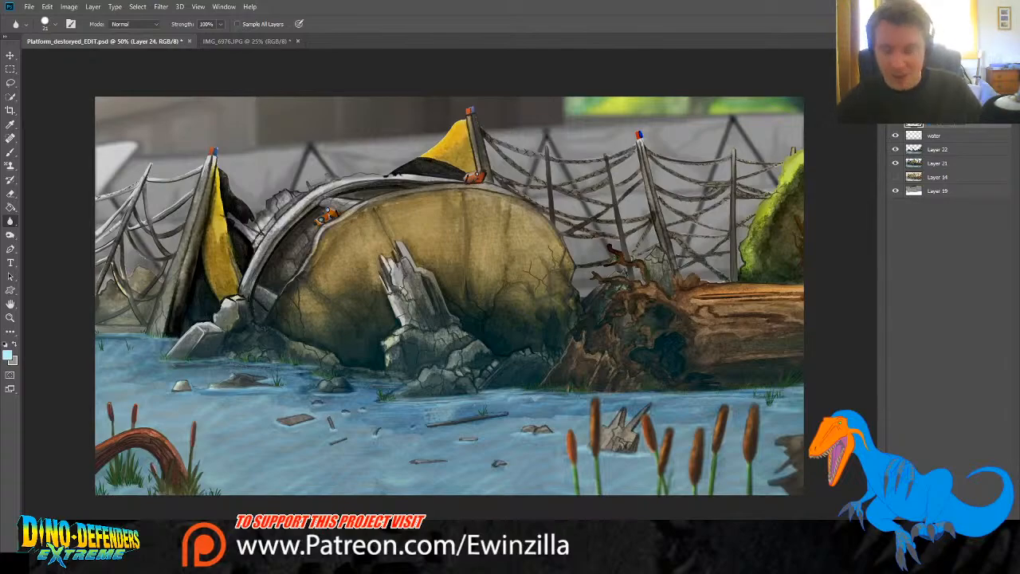
click(967, 124)
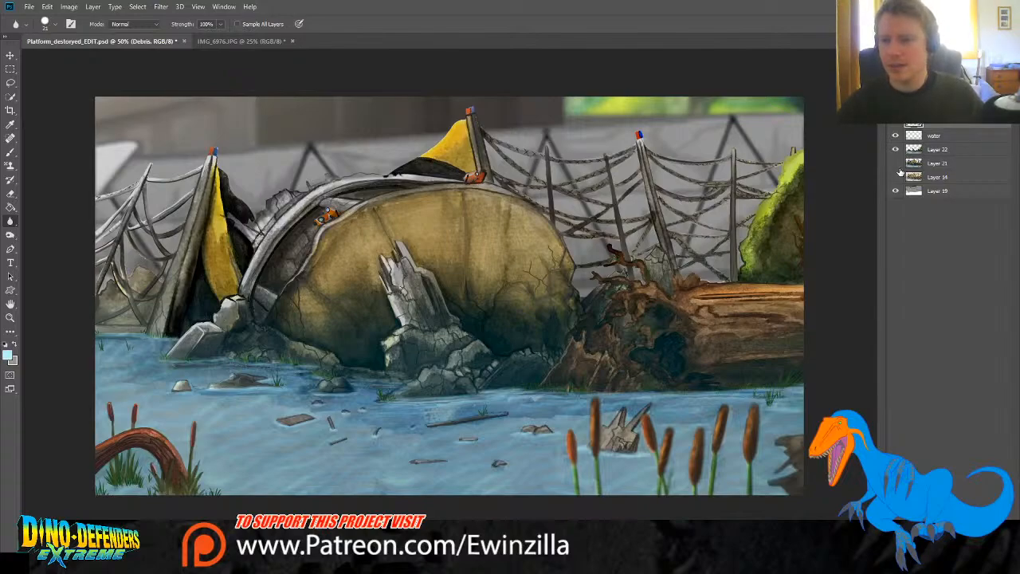
Step: Check what each layer contains by toggling the visibility of Layer 21, water, Debris and Layer 22, and show Layer 14
click(895, 162)
click(895, 136)
click(896, 125)
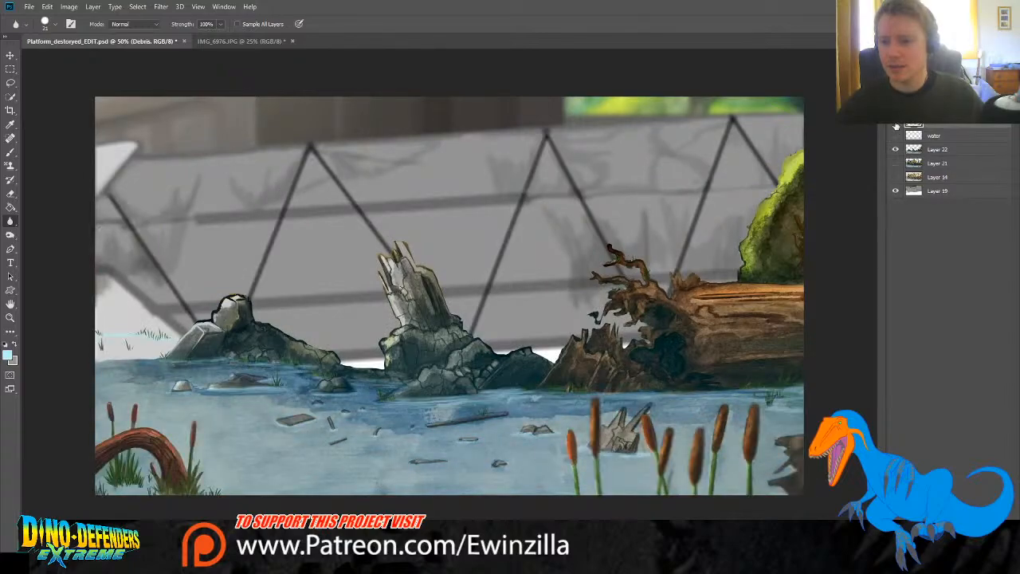
click(895, 136)
click(895, 149)
click(896, 163)
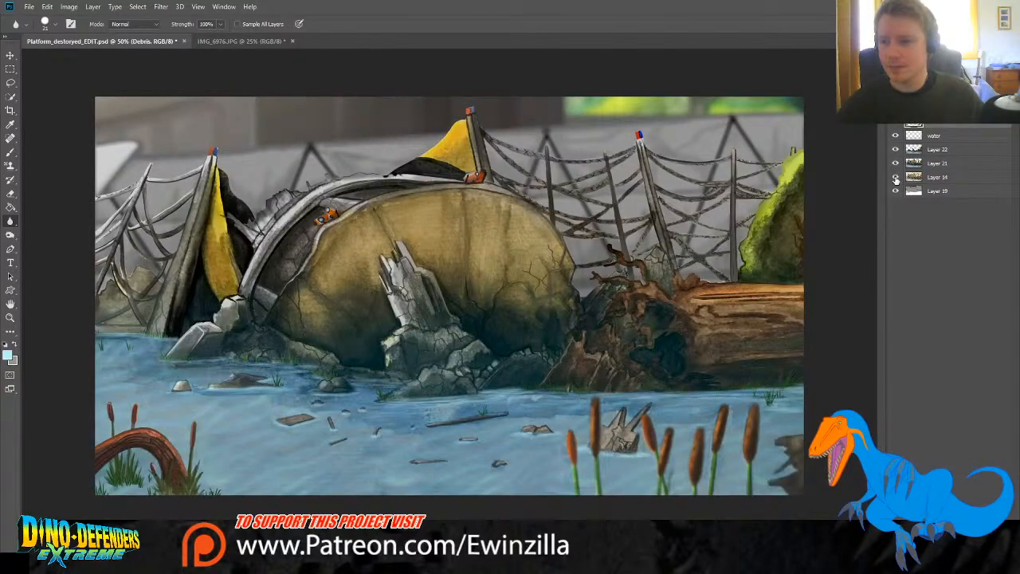
click(895, 177)
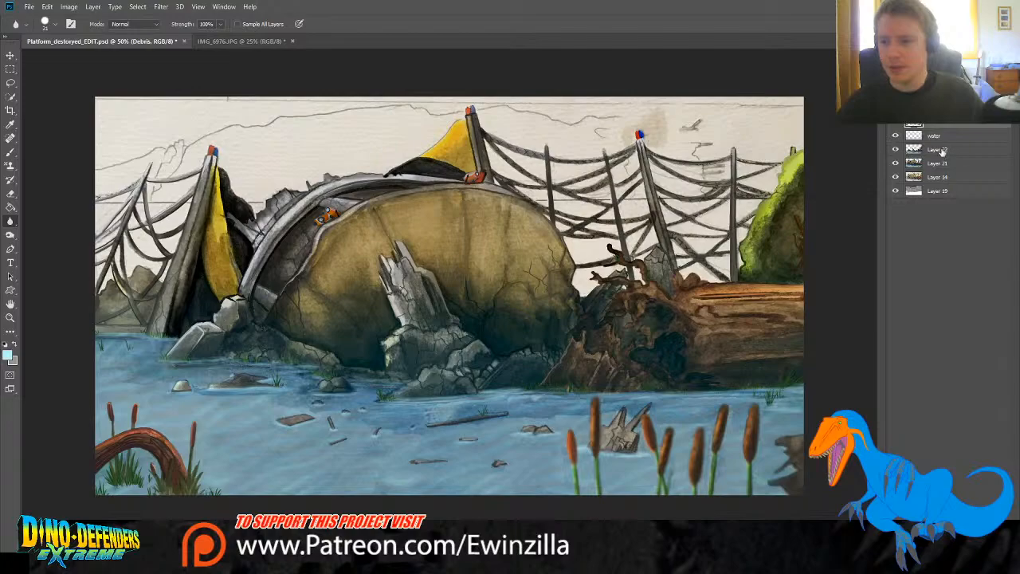
Step: Rename Layer 22 as "layer 1" and Layer 21 as "layer 2"
click(938, 149)
double_click(933, 149)
text(Layer 1)
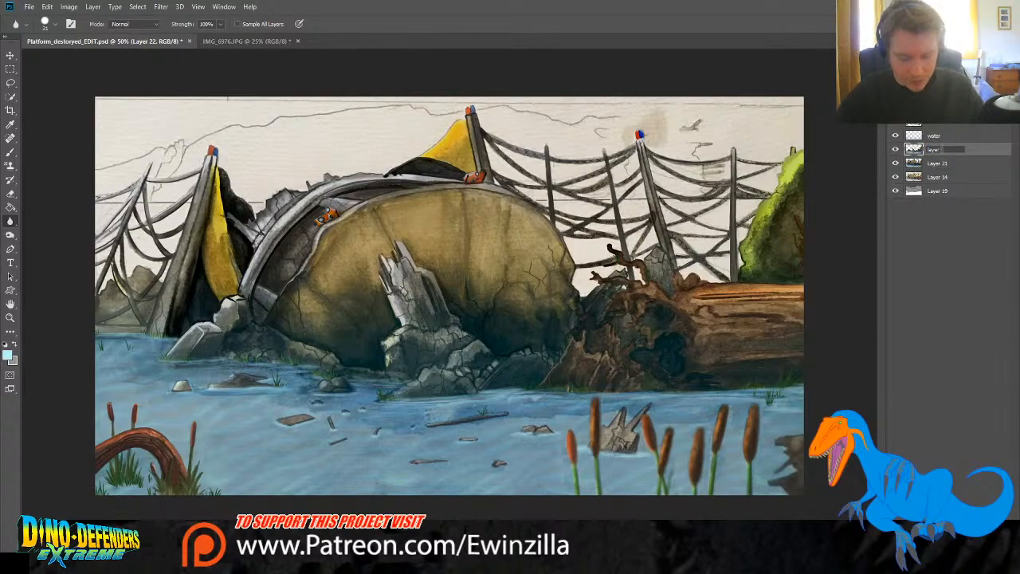
click(961, 197)
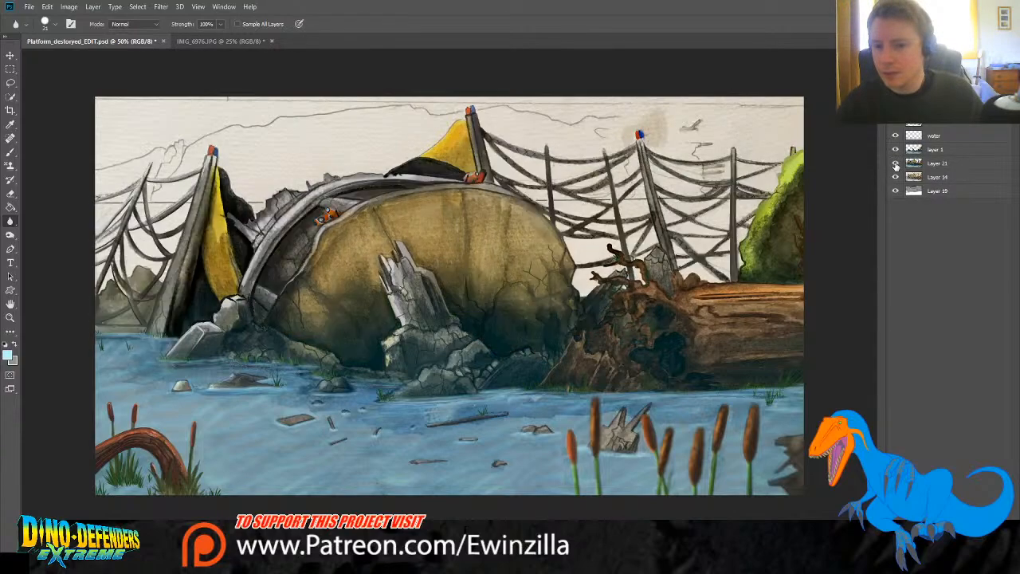
double_click(946, 164)
key(BackSpace)
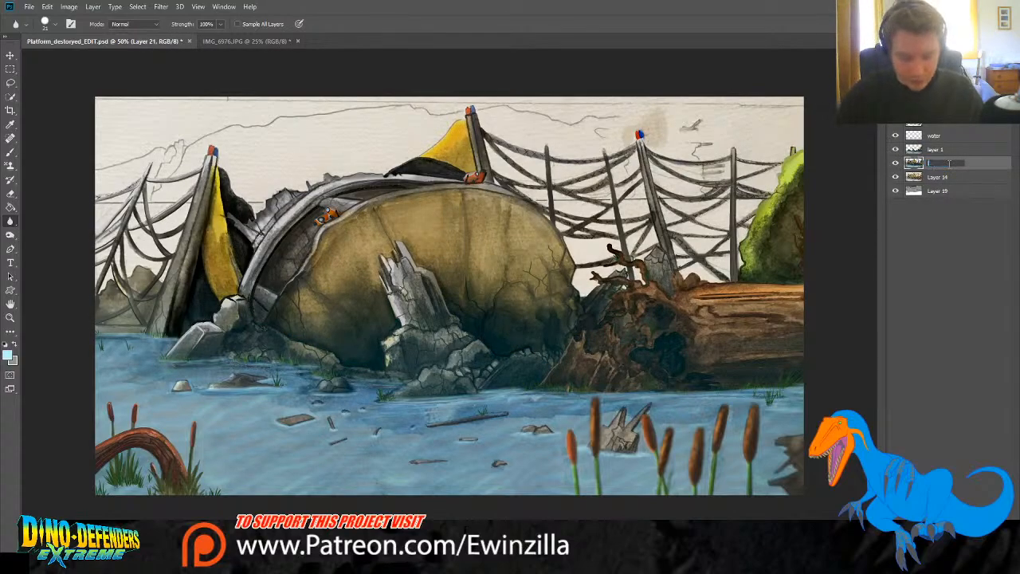
text(layer 2)
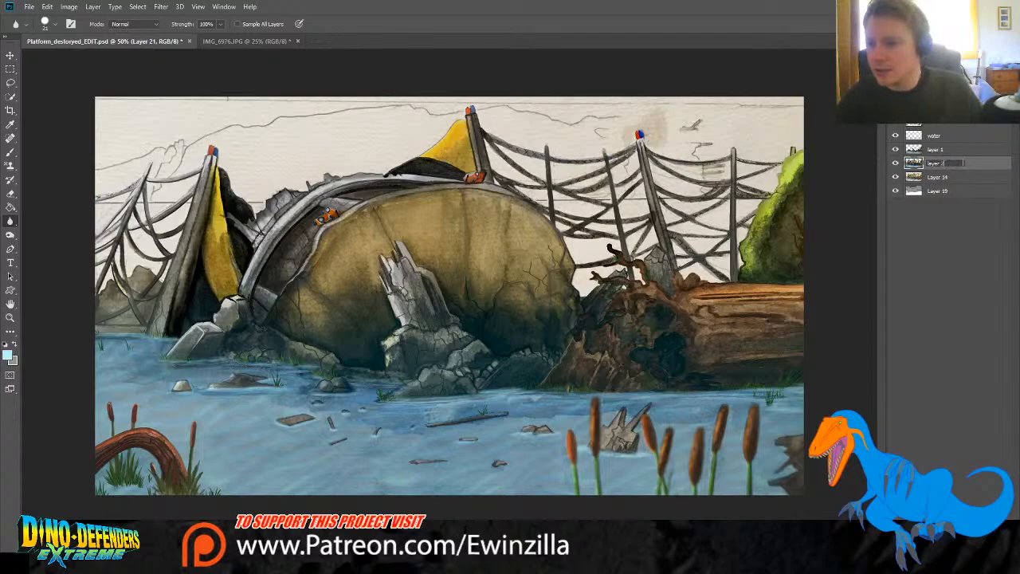
key(Return)
Step: Delete Layer 14 and rename Layer 19 as "BG", and check layer 2 by hiding and showing it
click(943, 180)
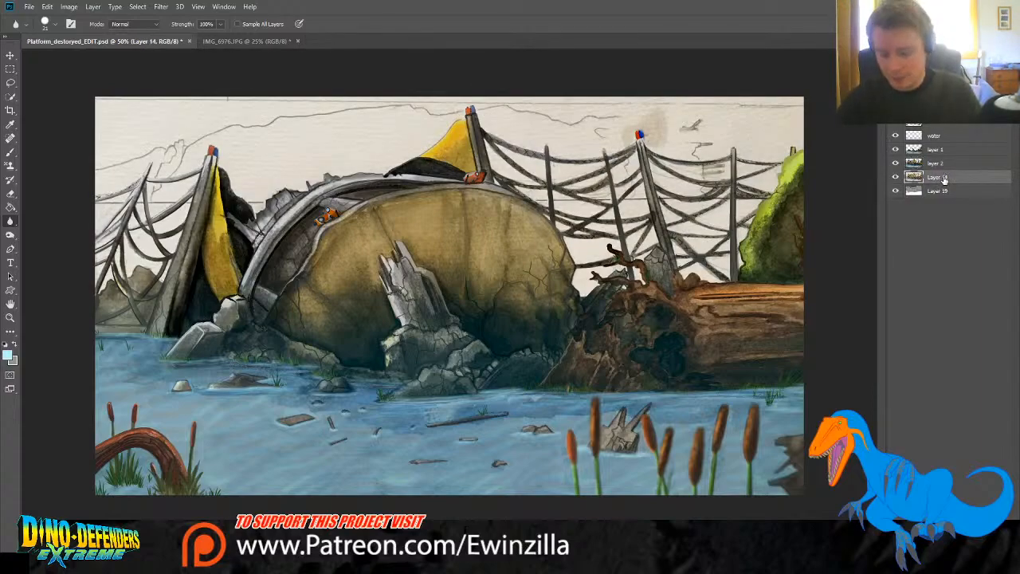
key(Delete)
double_click(940, 177)
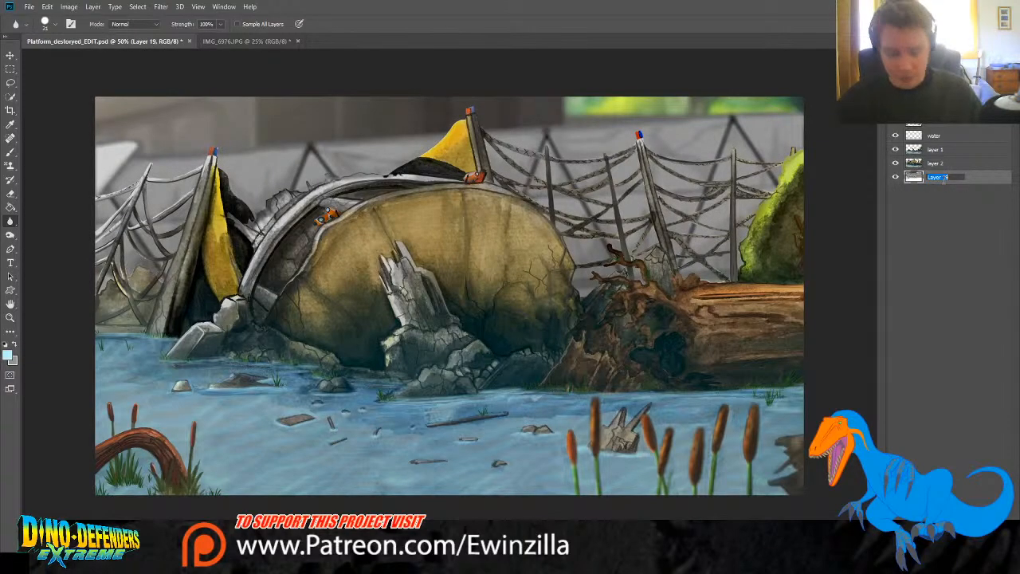
text(BG)
key(Return)
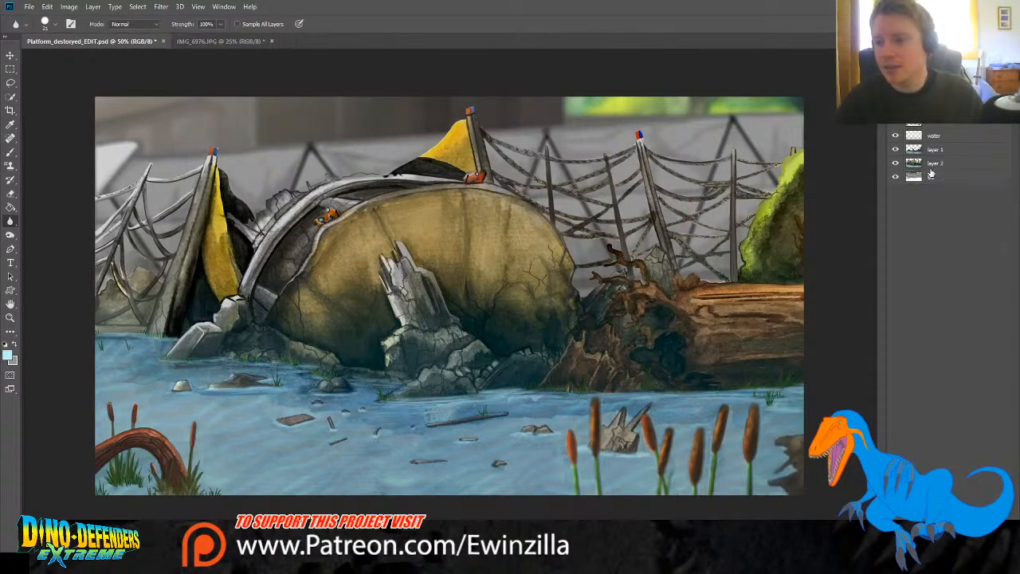
click(895, 164)
click(895, 164)
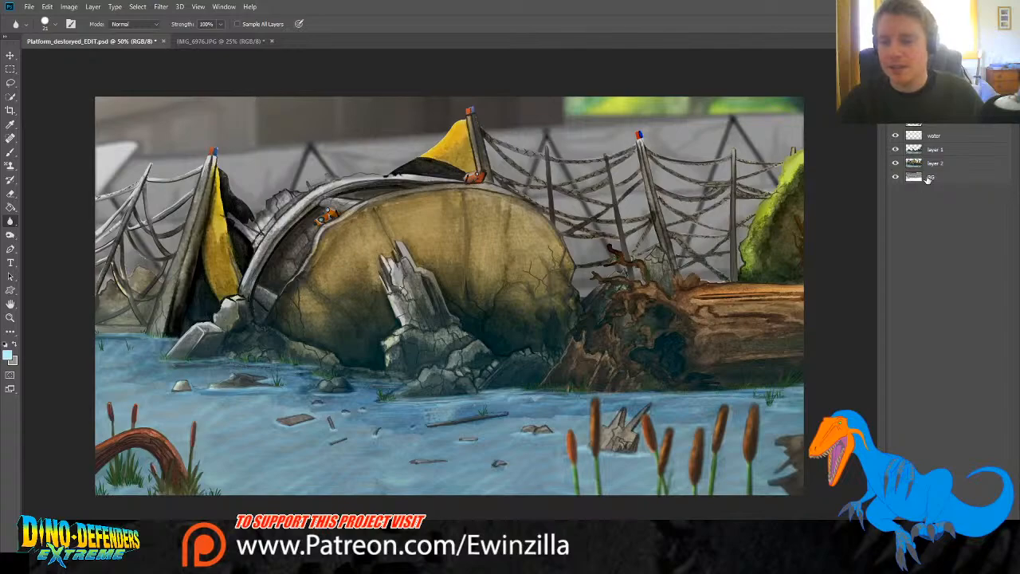
Step: Preview the black letterbox bars, hide them again, and add a new layer directly above Debris
click(895, 96)
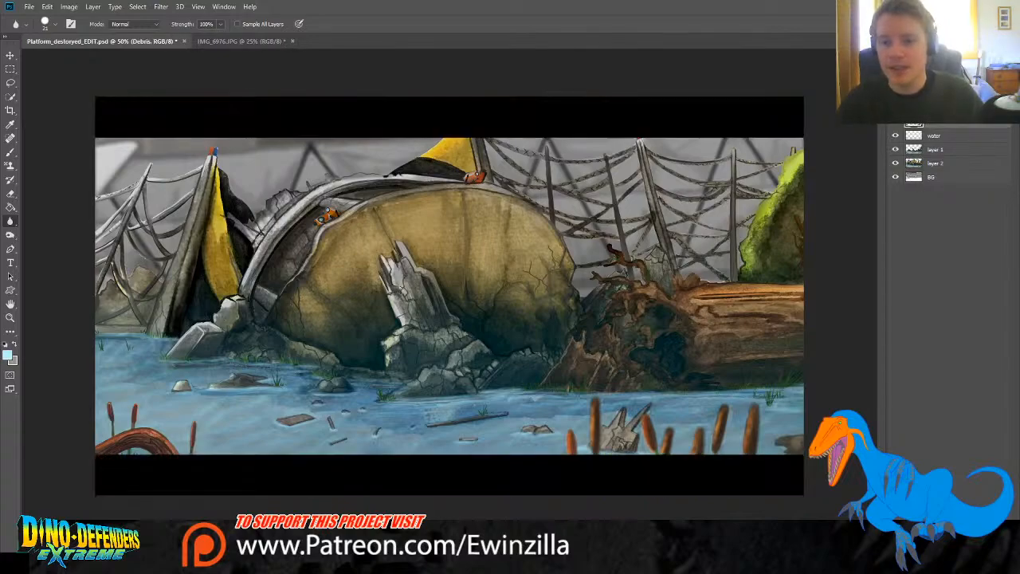
click(895, 96)
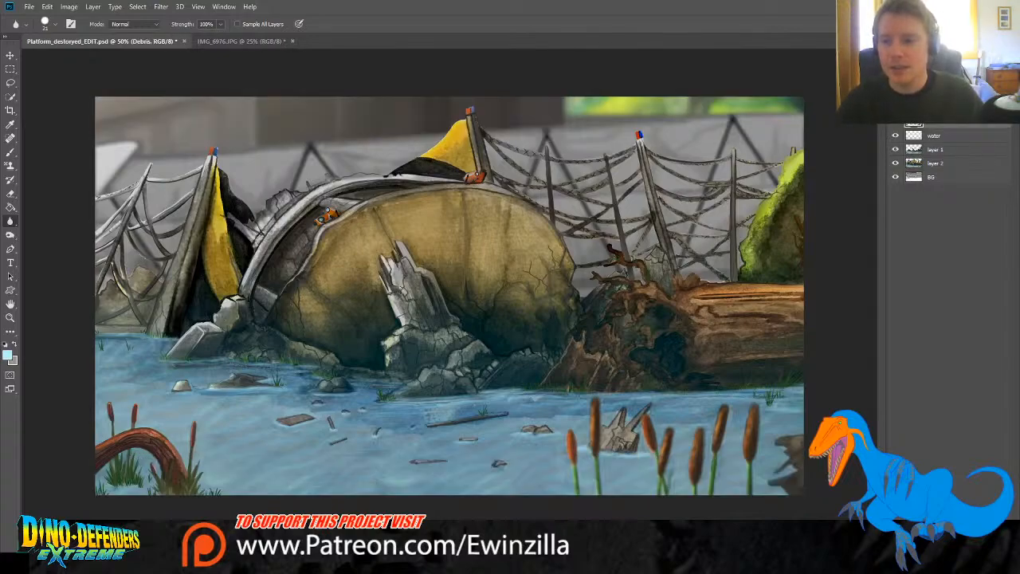
click(936, 96)
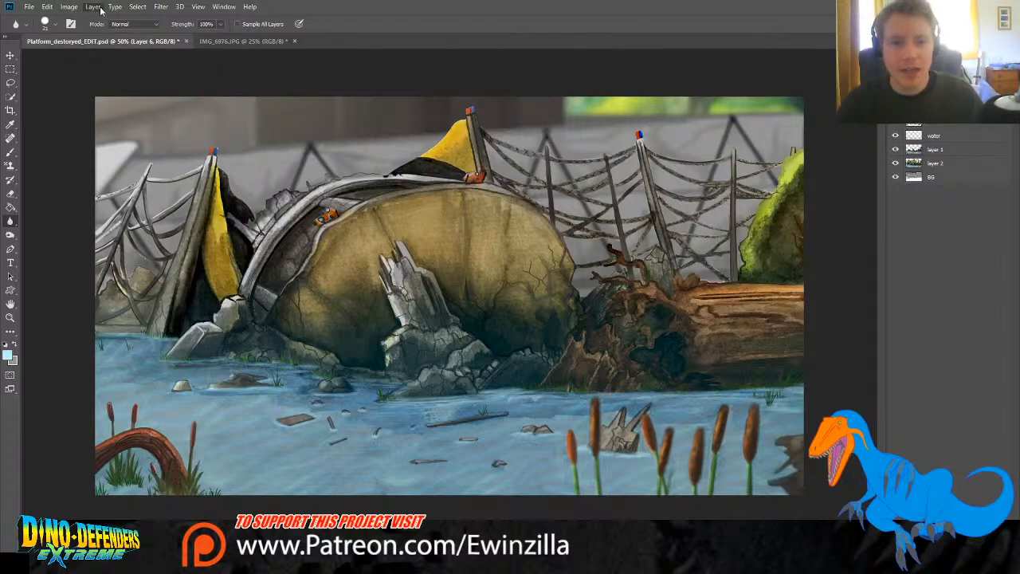
click(715, 261)
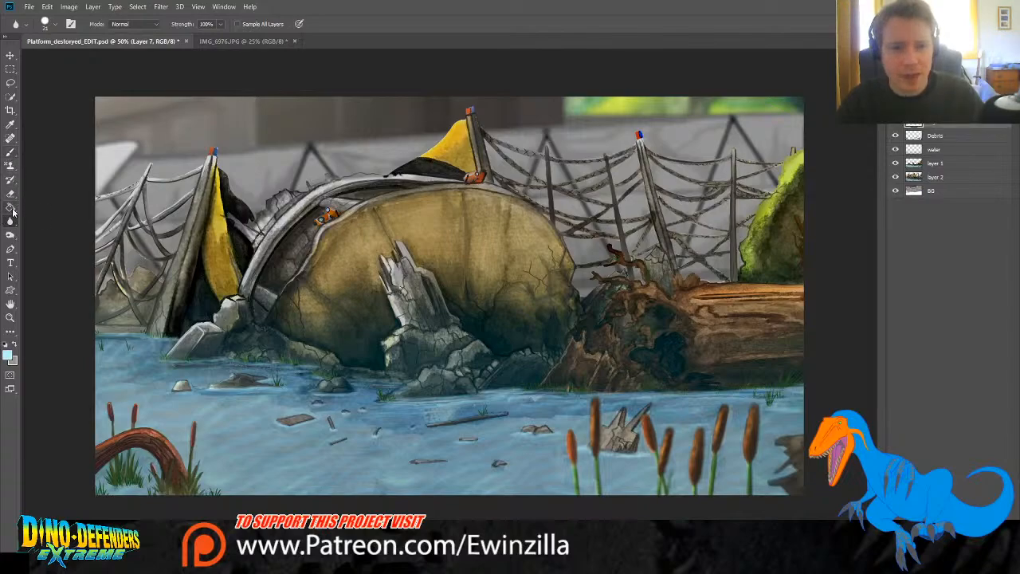
Step: Fill the new layer with bright green in Normal mode and lower its opacity to a translucent tint
click(10, 124)
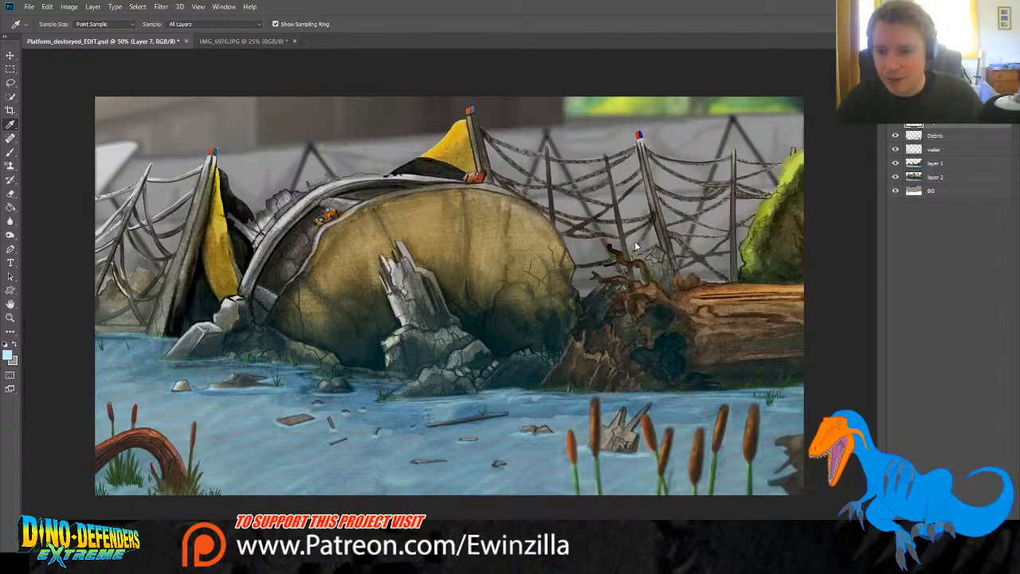
key(g)
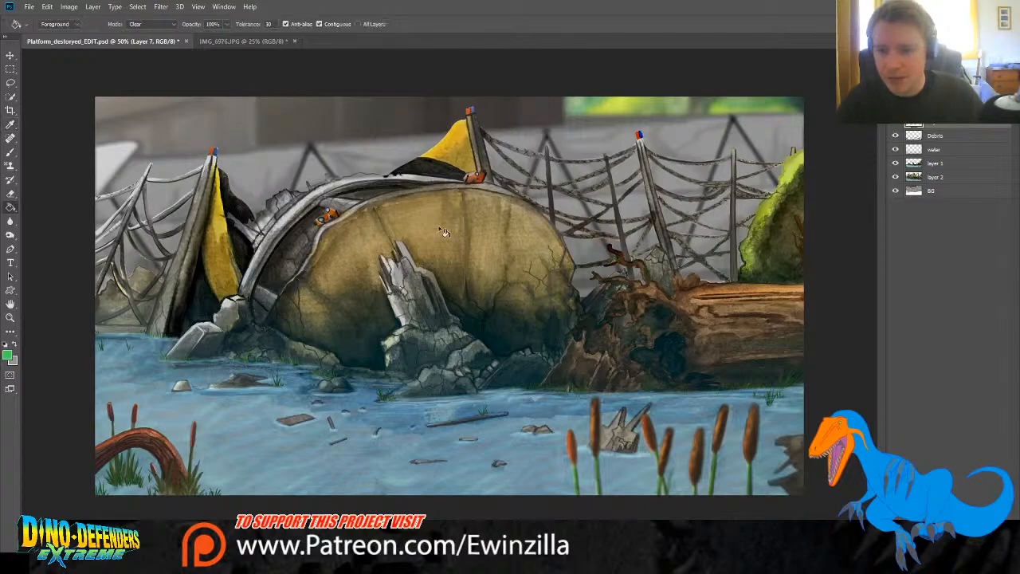
click(165, 26)
click(159, 35)
click(364, 190)
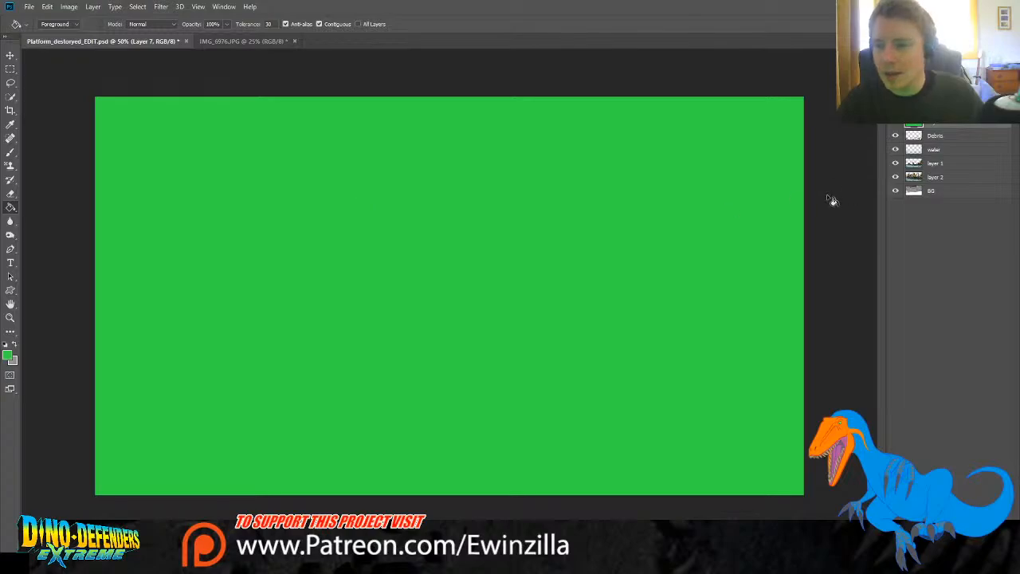
click(896, 122)
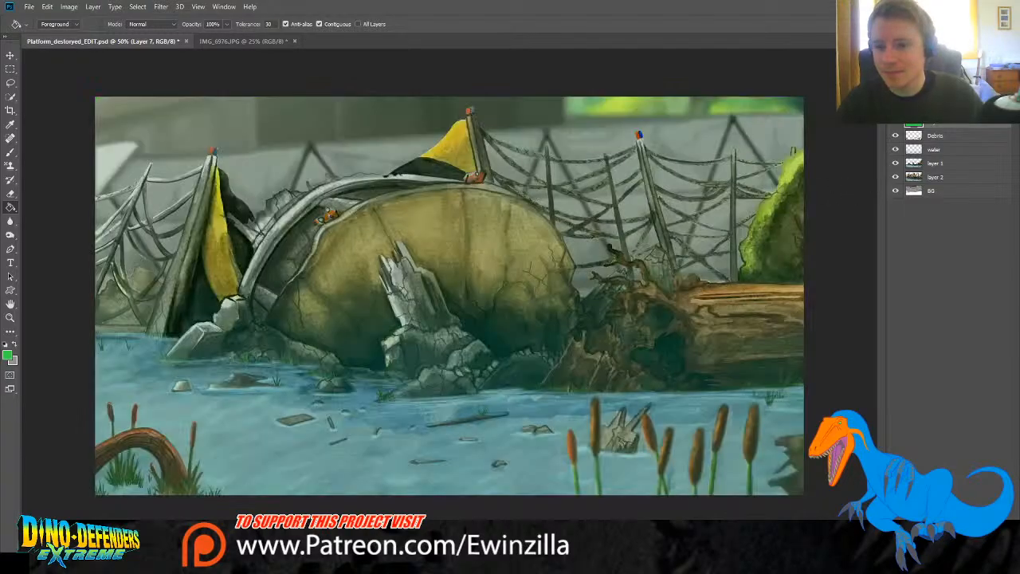
drag(954, 109, 962, 108)
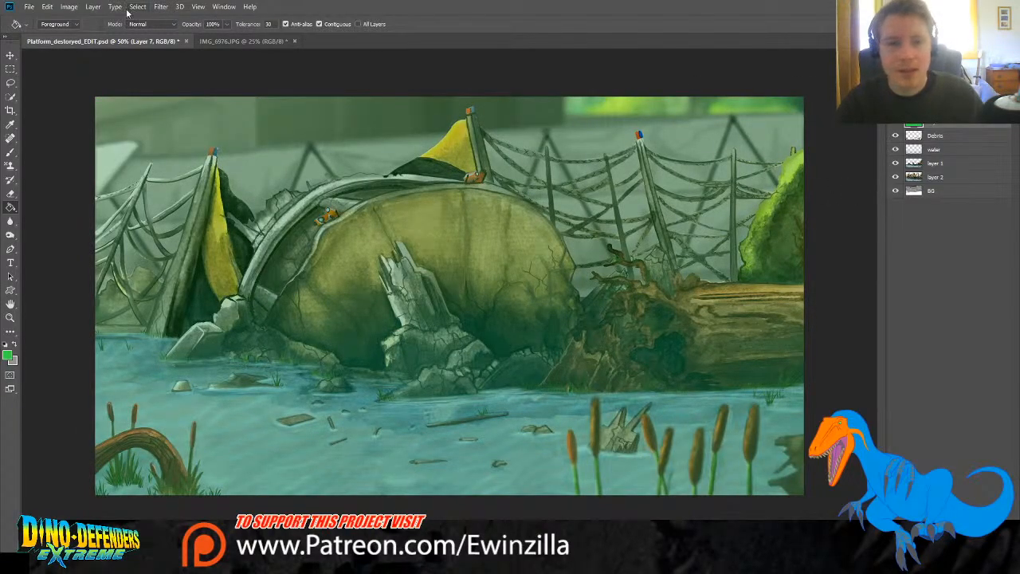
Step: Add a Gradient Overlay effect to the green layer with dark green as one of its colours
click(272, 188)
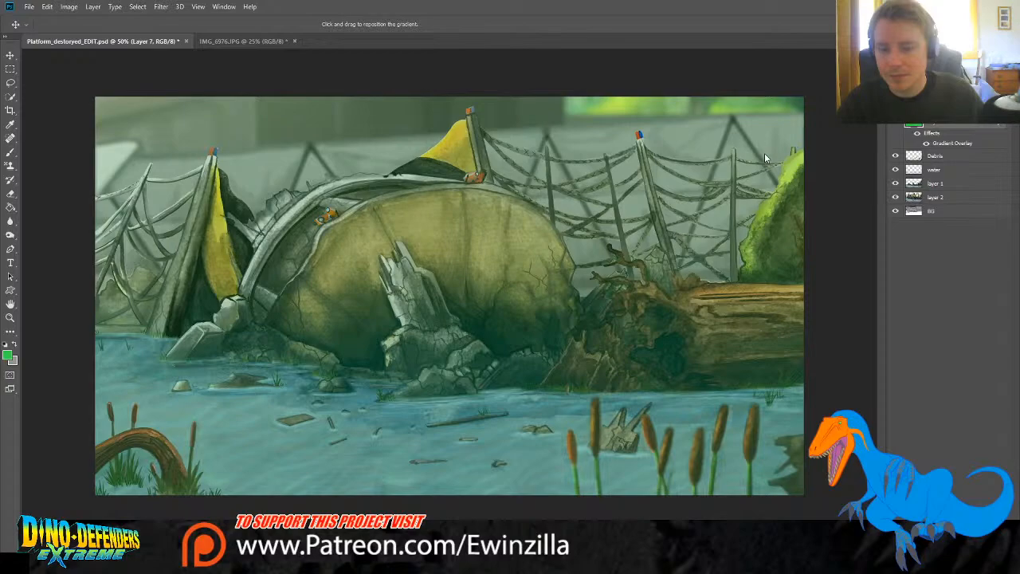
key(i)
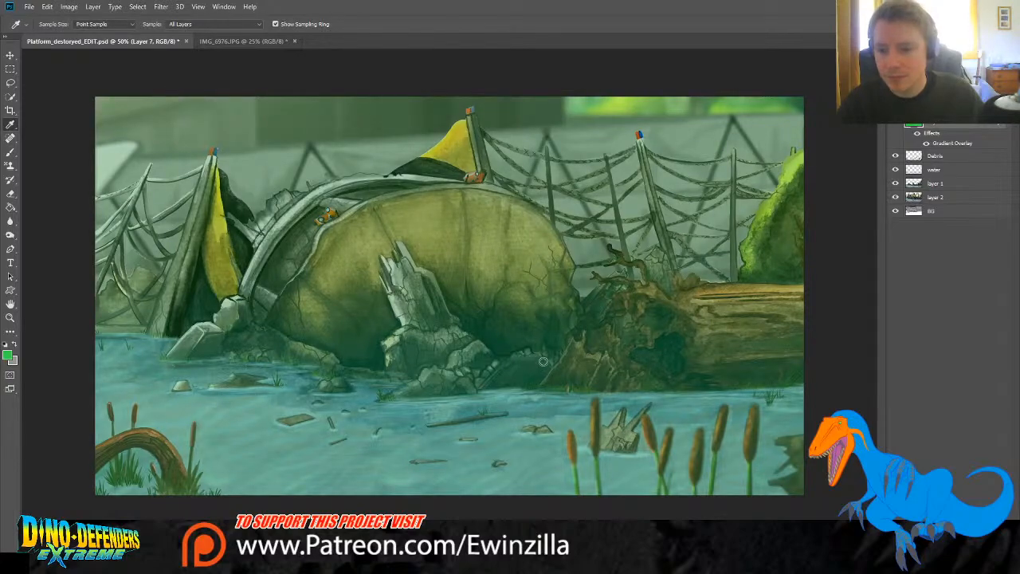
click(896, 130)
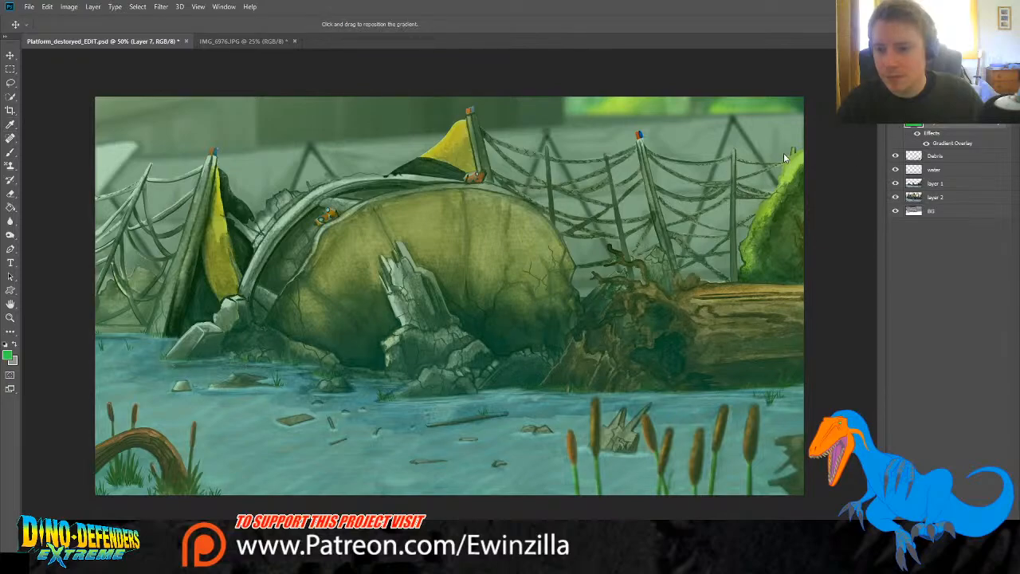
key(g)
Step: Adjust the Gradient Overlay to run diagonally, from green at the image's lower left to dark green at its upper right
double_click(943, 143)
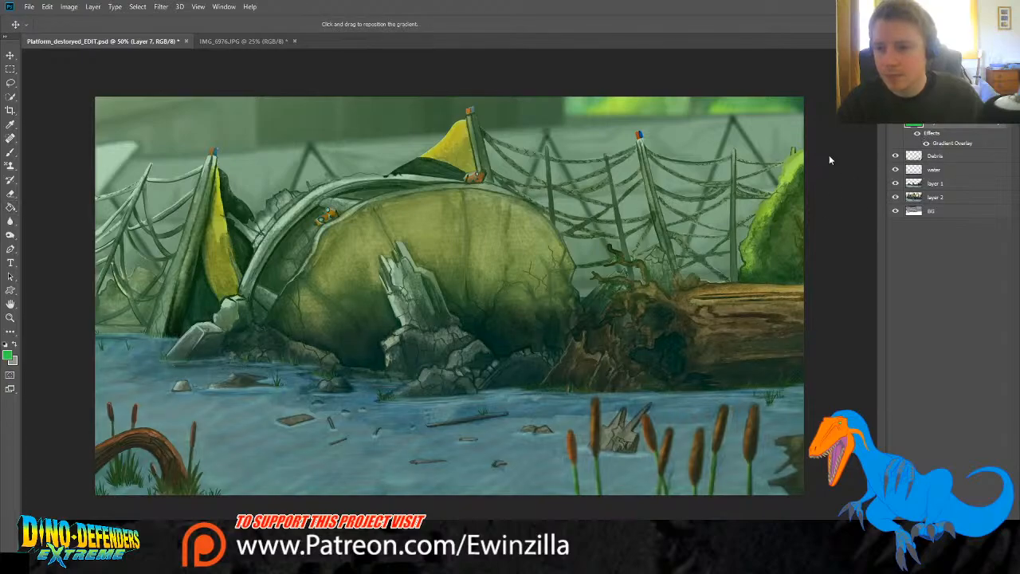
drag(765, 212, 753, 209)
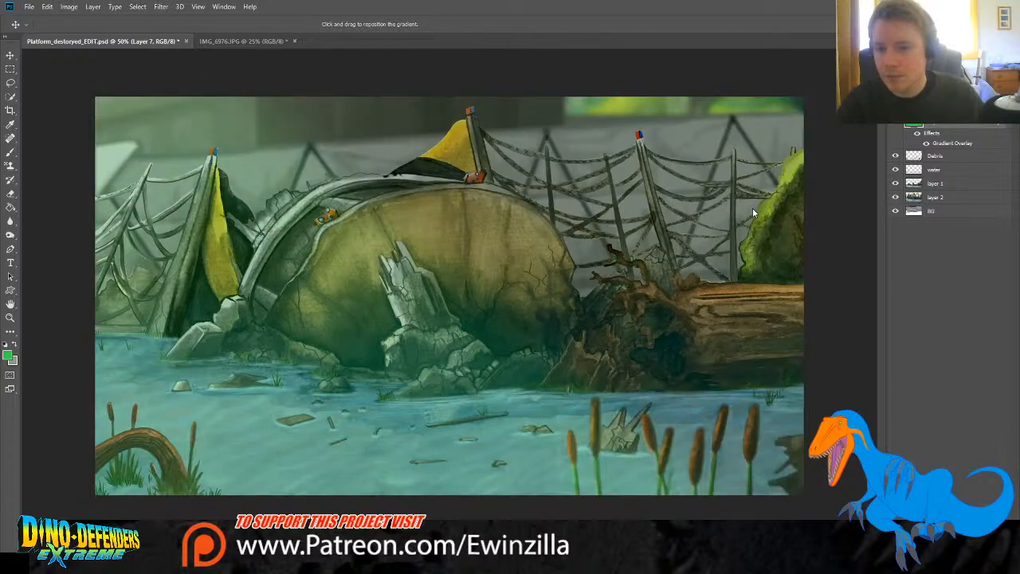
click(932, 131)
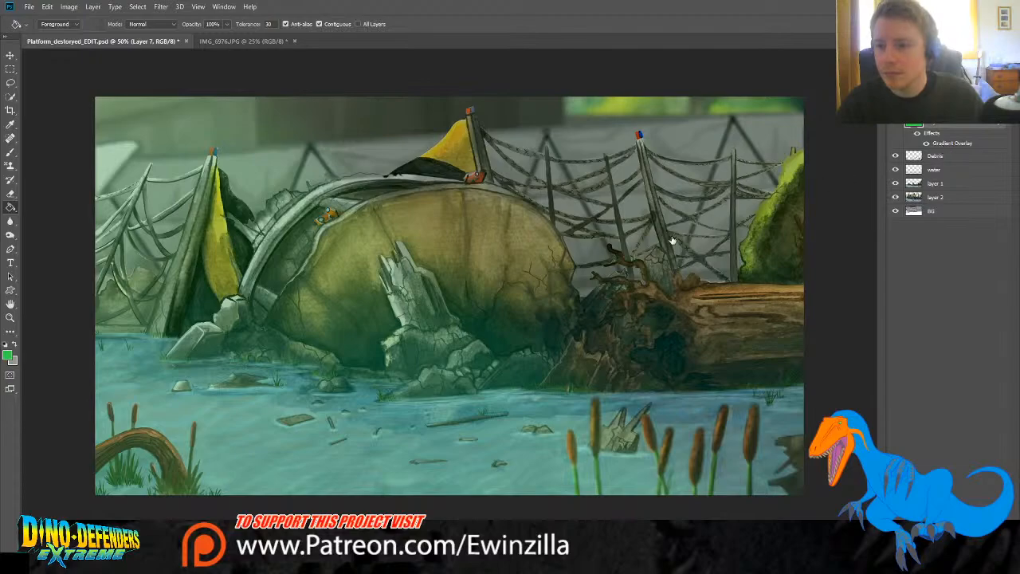
click(737, 255)
click(755, 209)
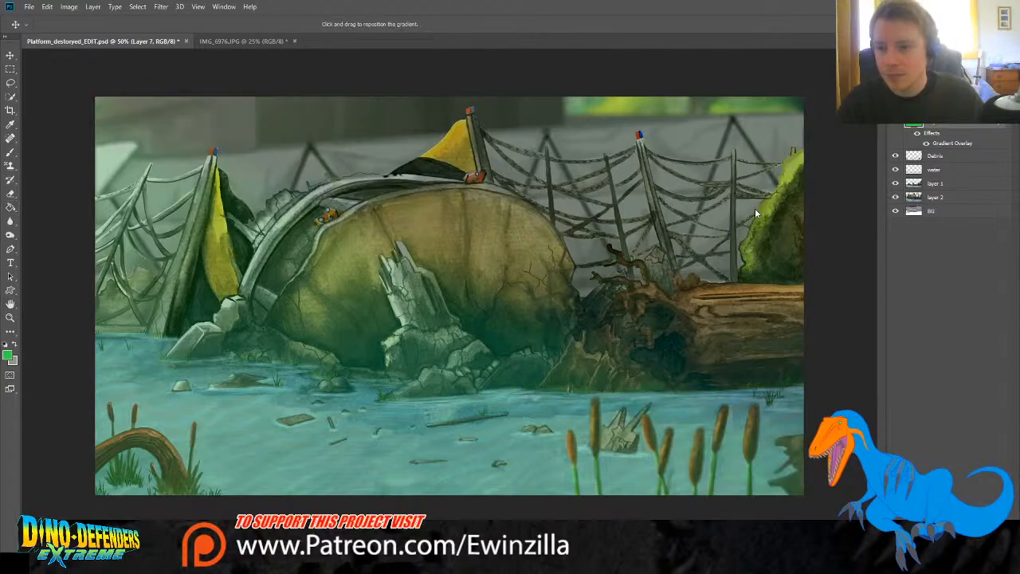
click(932, 131)
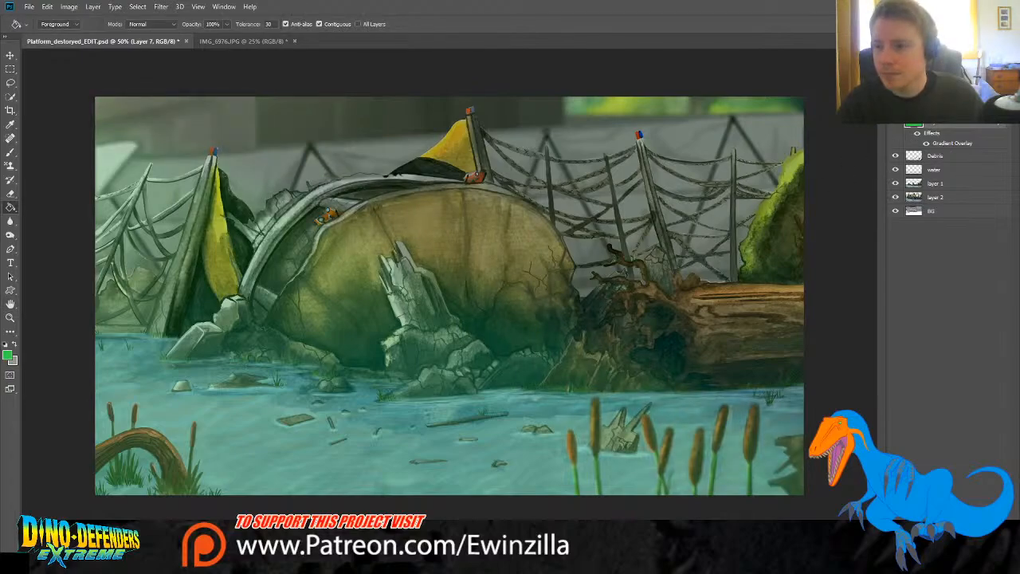
Step: Preview the gradient layer at full opacity and reduce its opacity back to a translucent tint over the artwork
click(917, 98)
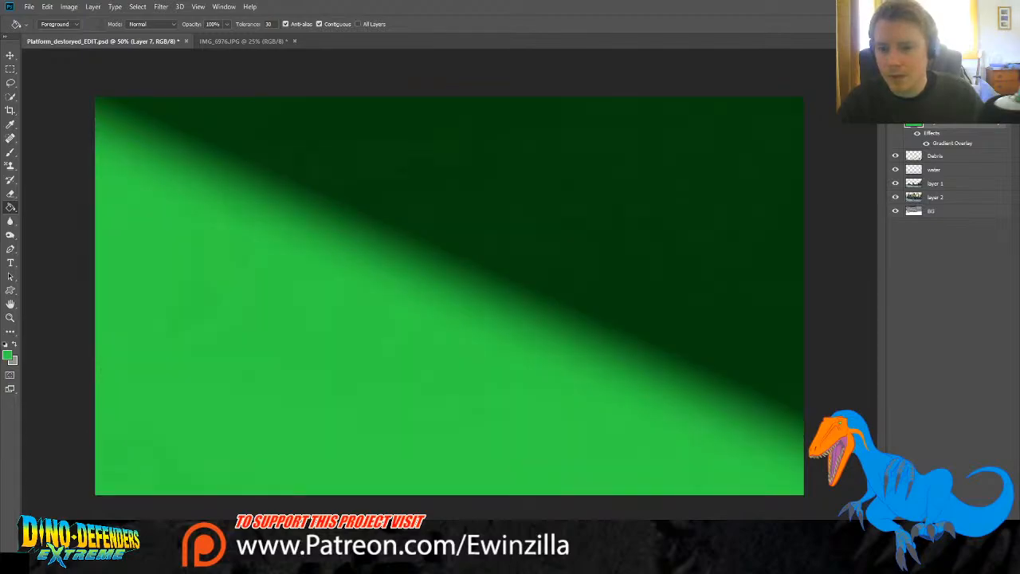
drag(1001, 109, 940, 109)
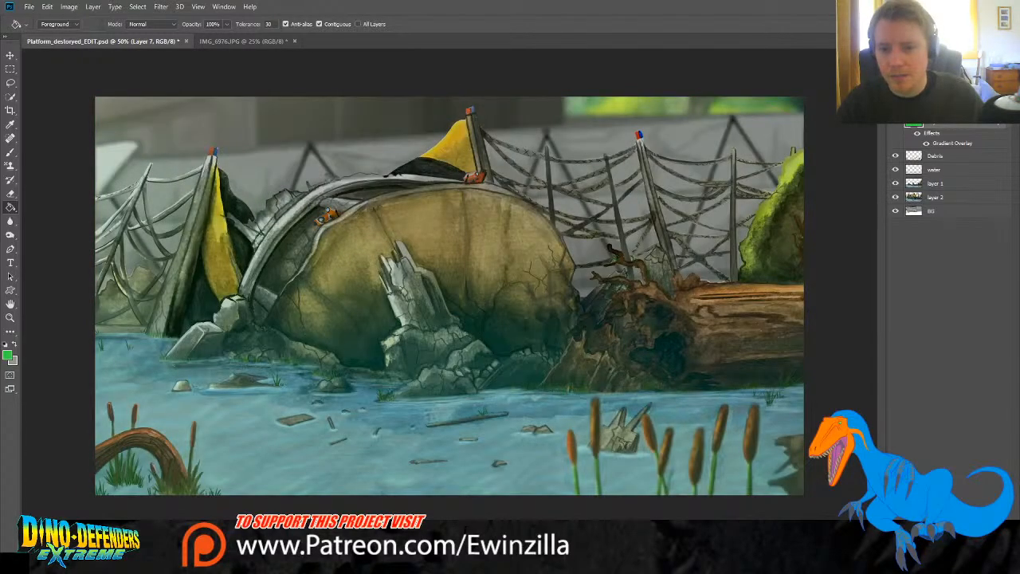
click(917, 99)
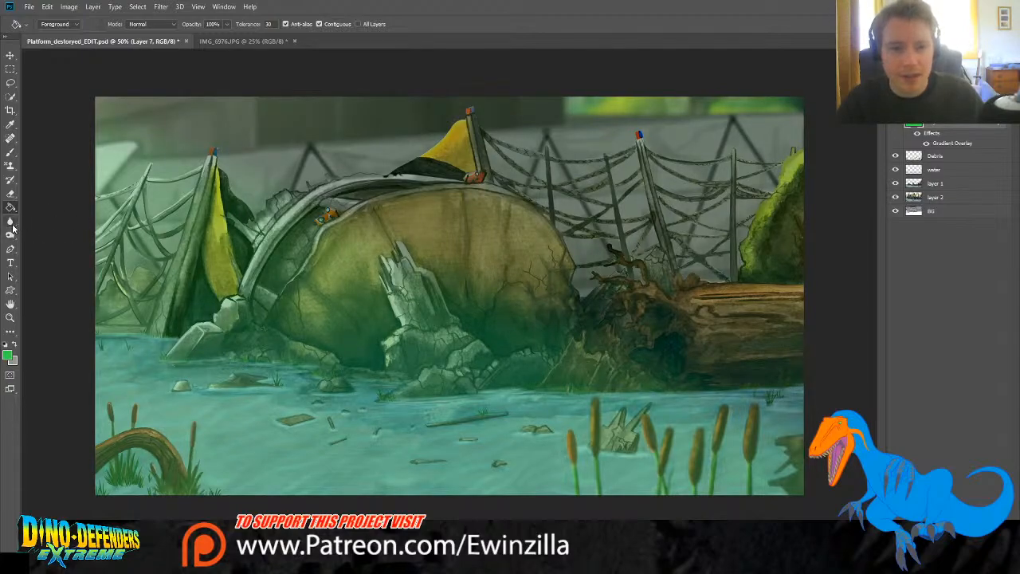
click(16, 196)
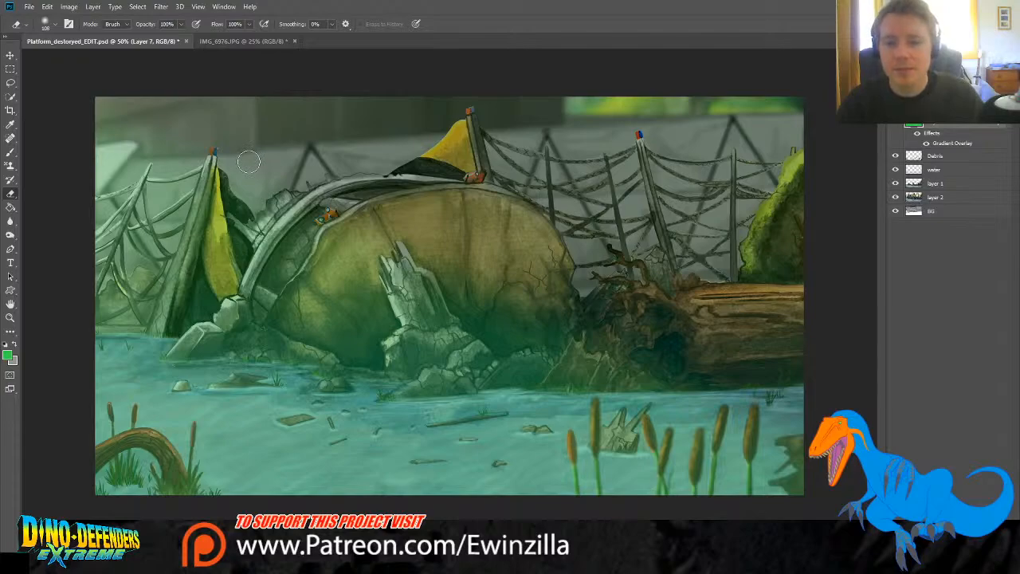
mouse_move(126, 75)
mouse_down()
mouse_move(336, 207)
mouse_move(688, 377)
mouse_up()
key(ctrl+z)
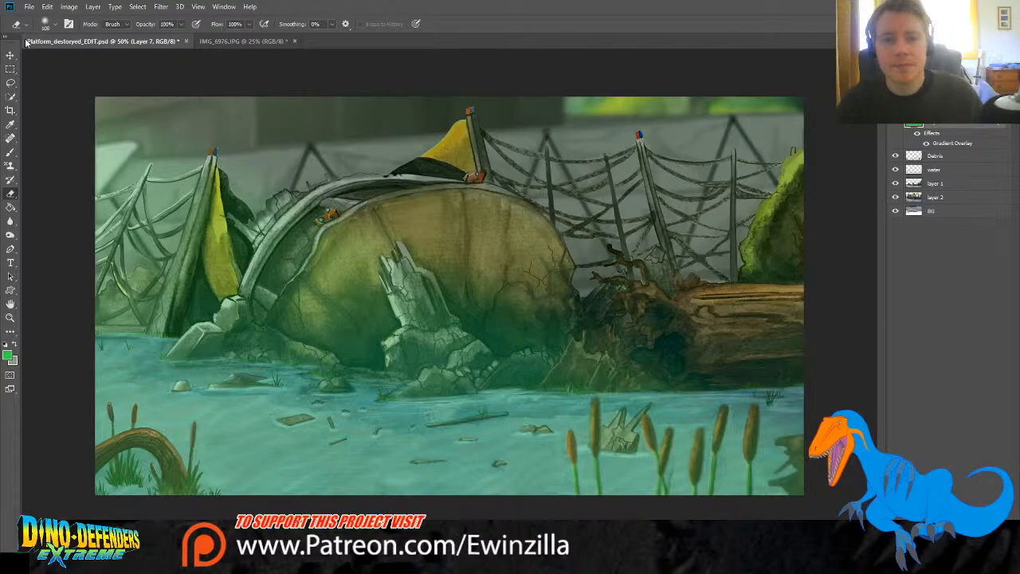
Step: Change the dark green colour of the Gradient Overlay to a warm orange-brown after trying blue
click(71, 57)
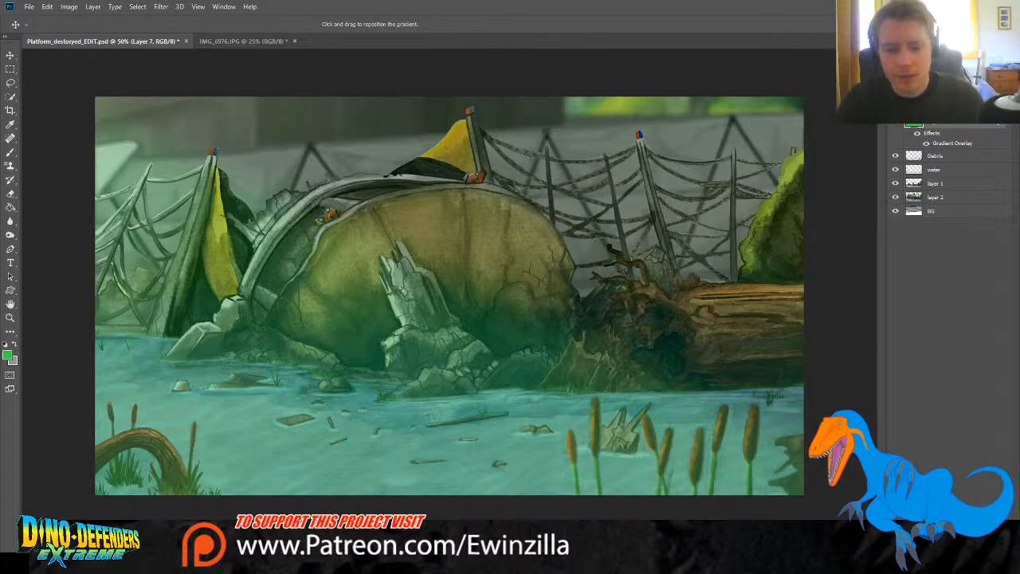
key(i)
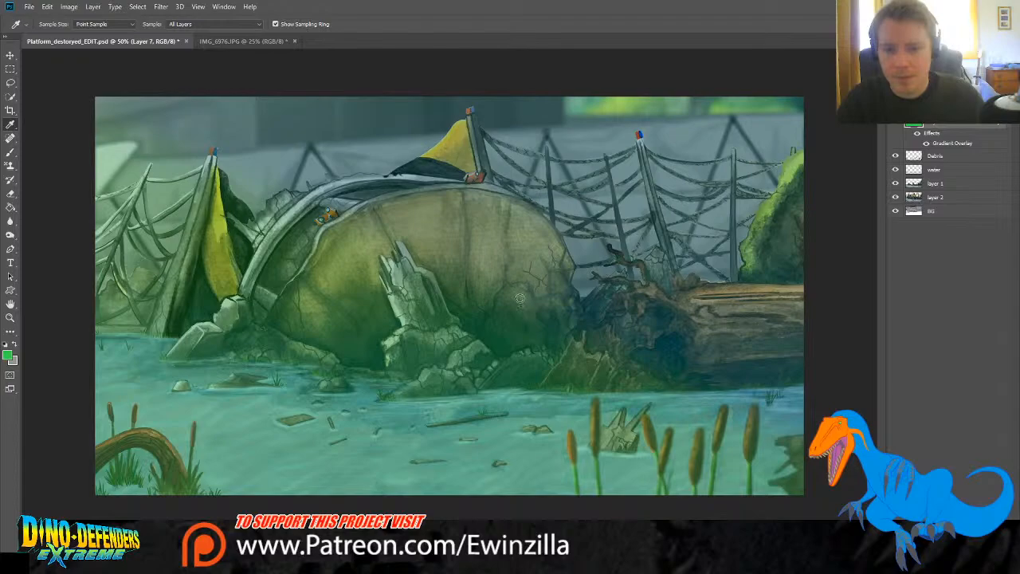
click(566, 373)
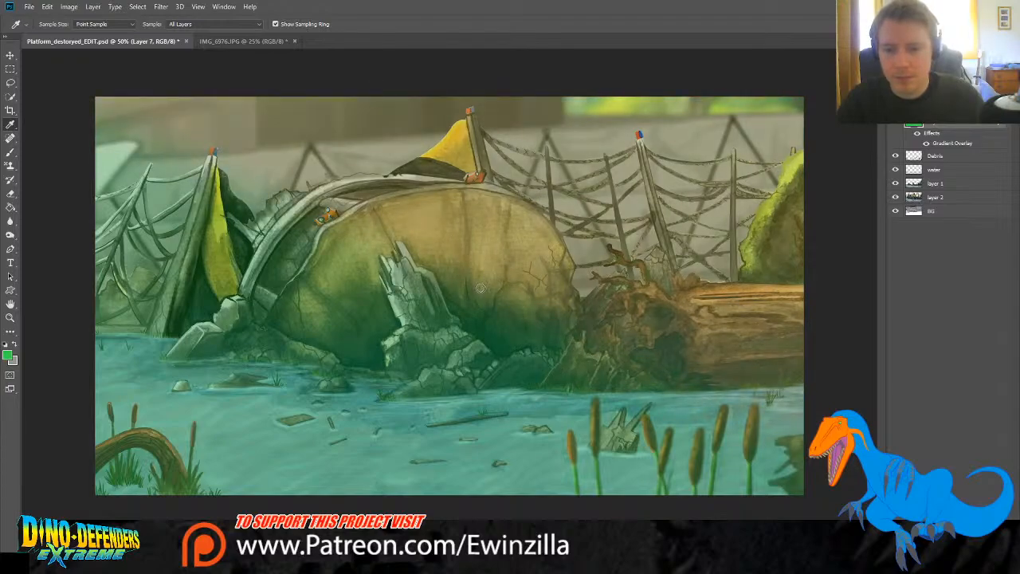
click(859, 144)
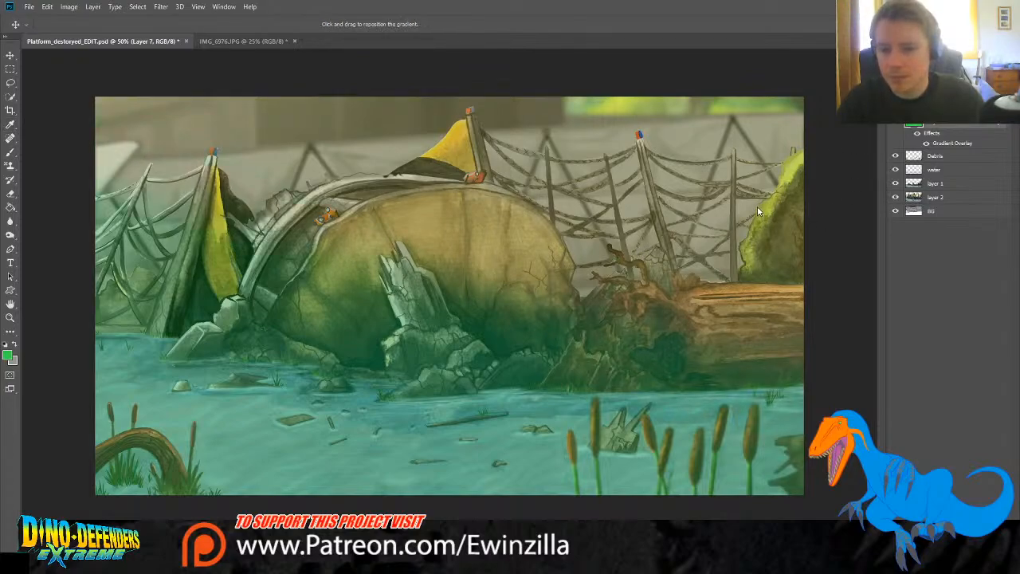
Step: Fine-tune the Gradient Overlay's colours and transition over the platform and log, and apply the effect
key(Return)
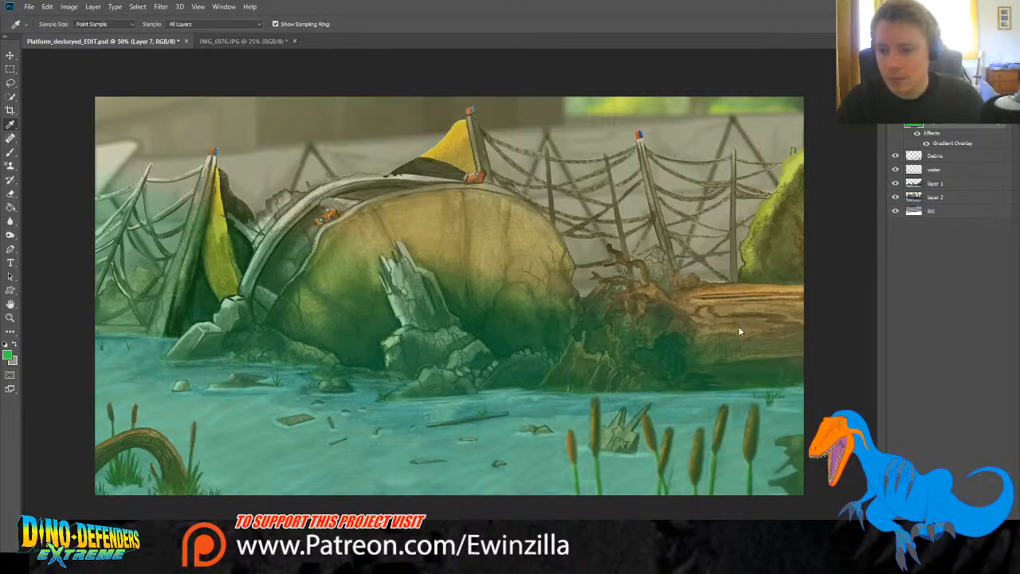
click(568, 328)
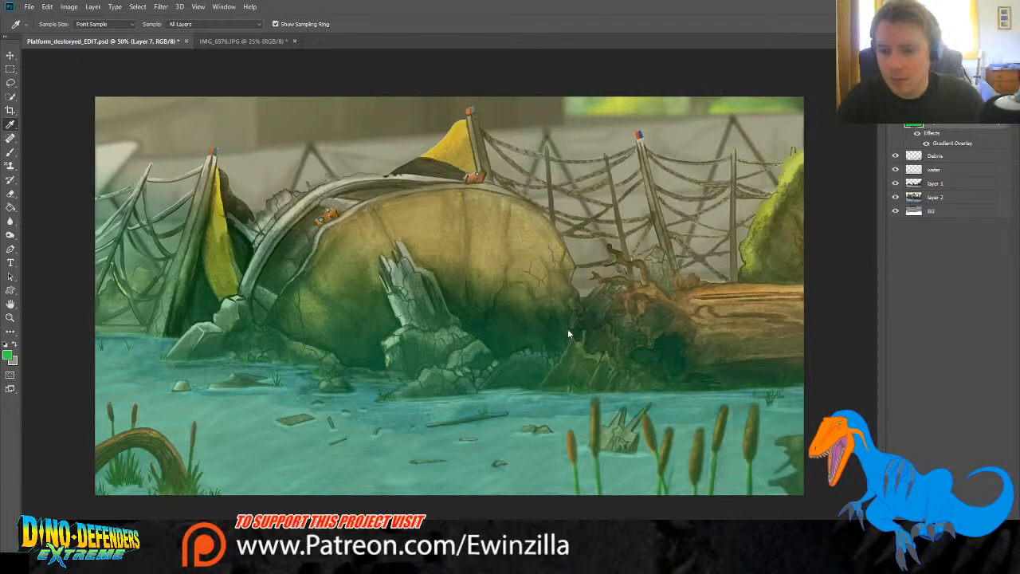
click(895, 128)
mouse_move(808, 158)
mouse_down()
mouse_move(760, 156)
mouse_move(796, 157)
mouse_up()
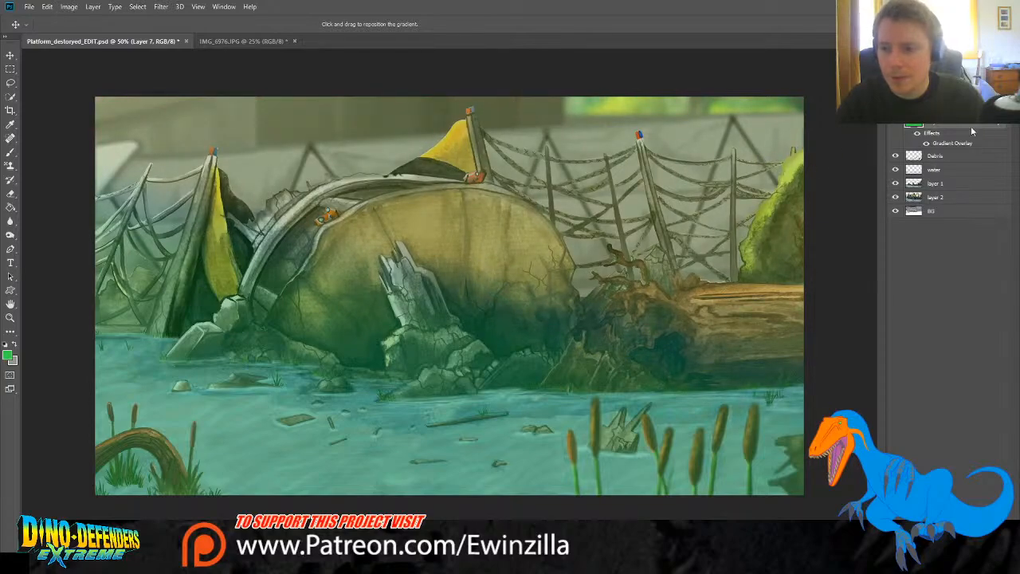
key(e)
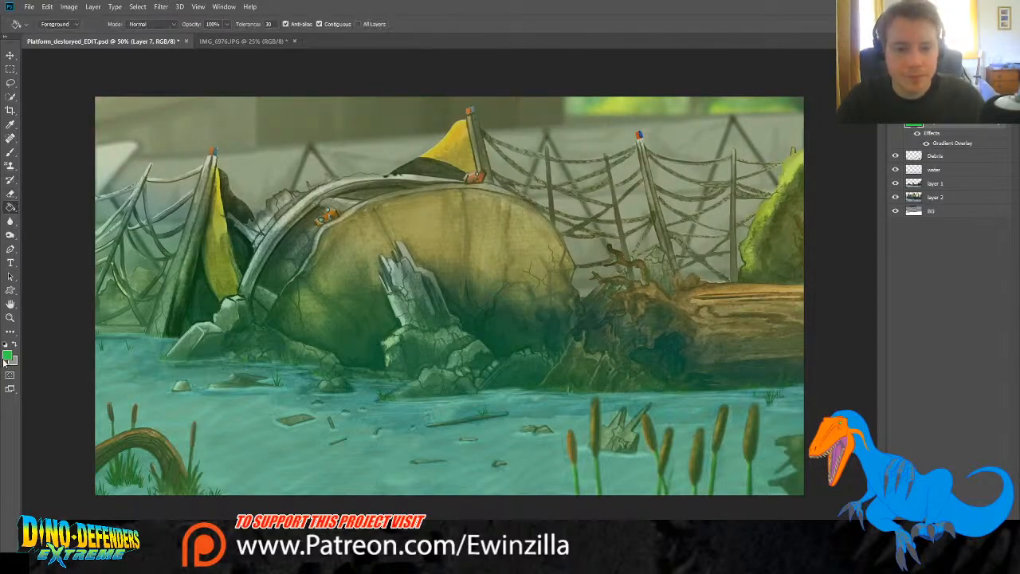
Step: Sample a dark teal from the shadows beside the tree roots and refill the gradient layer with it
click(10, 124)
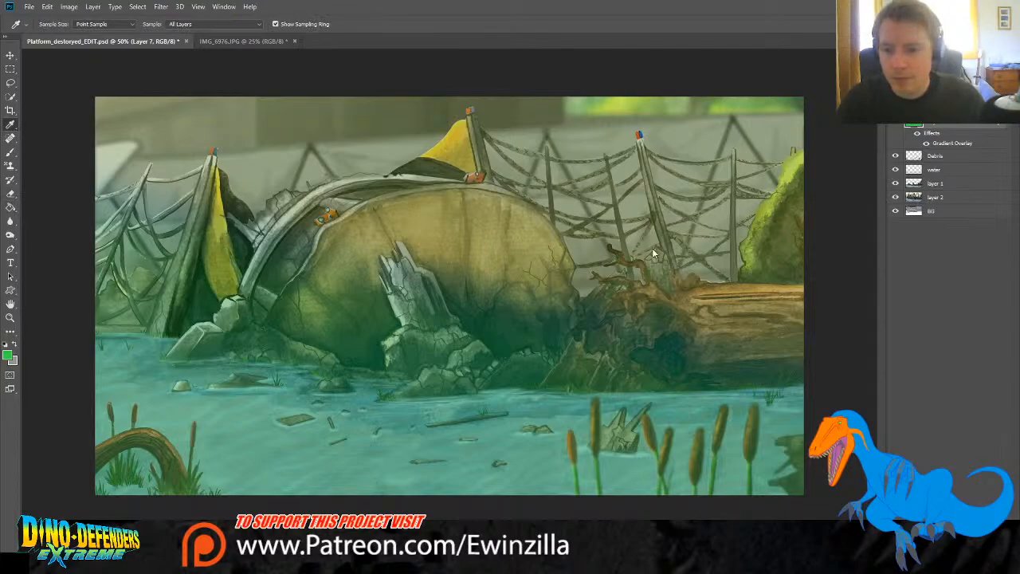
click(590, 313)
key(g)
click(560, 274)
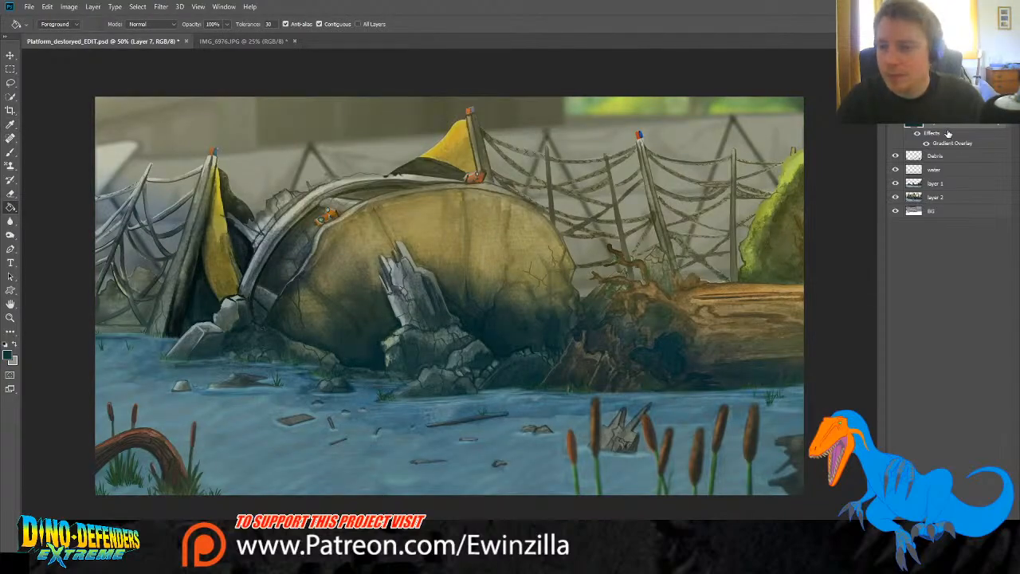
Step: Compare the artwork with and without the gradient tint by toggling the layer's visibility
click(894, 122)
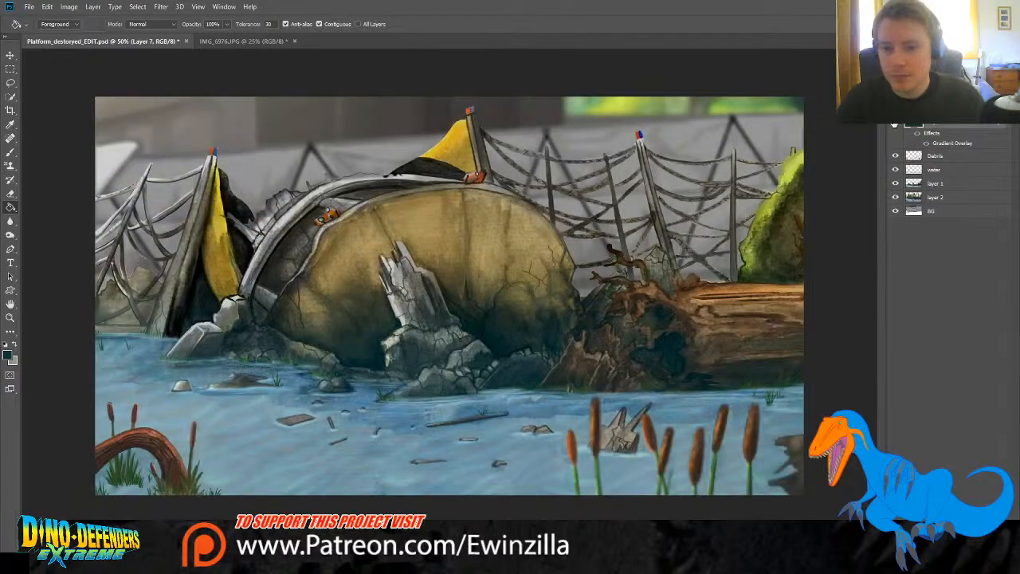
click(895, 122)
click(894, 122)
click(894, 121)
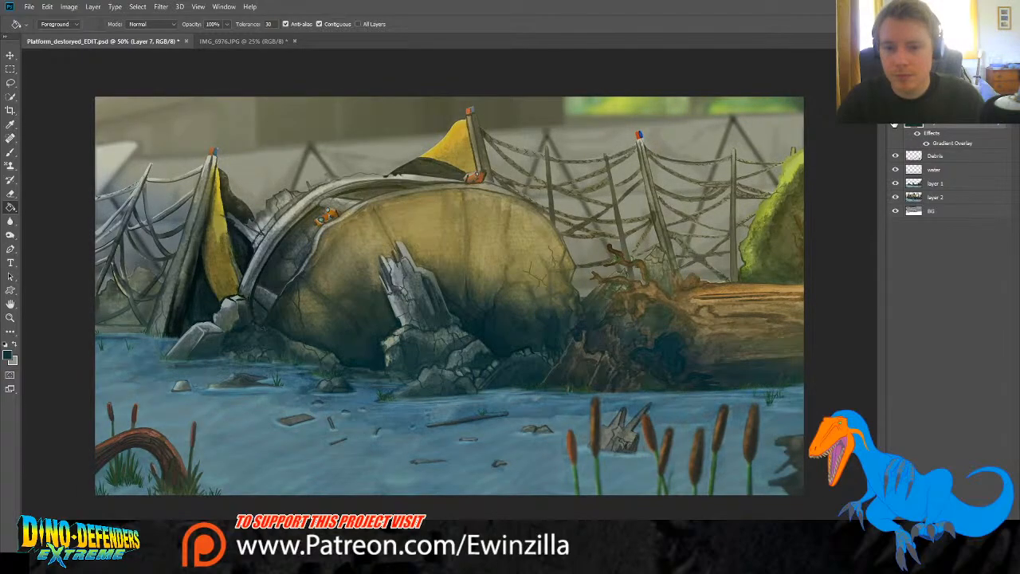
click(894, 121)
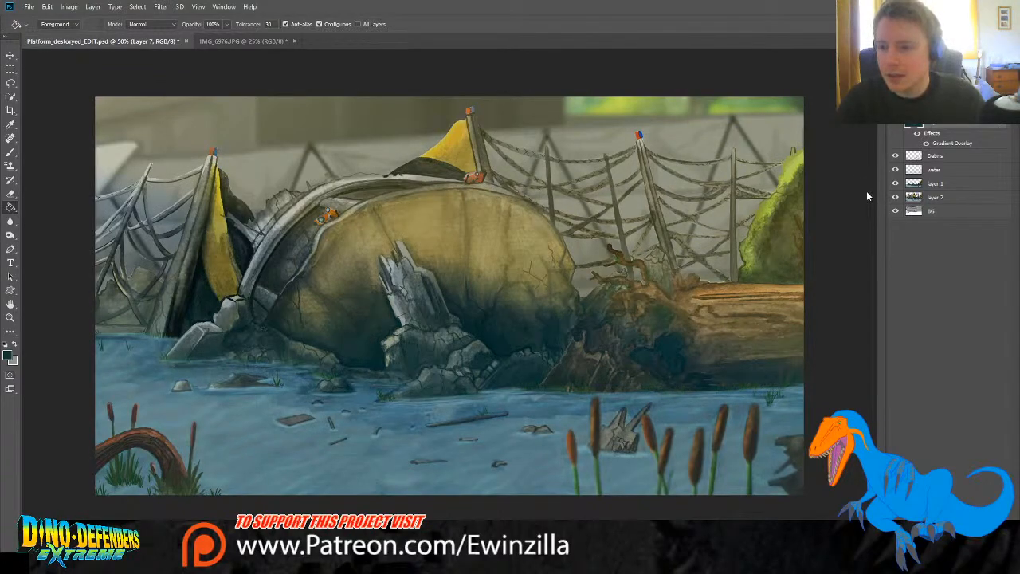
Step: Set up the Eraser with a larger 275-pixel brush at 30% opacity for the gradient tint layer
key(ctrl+z)
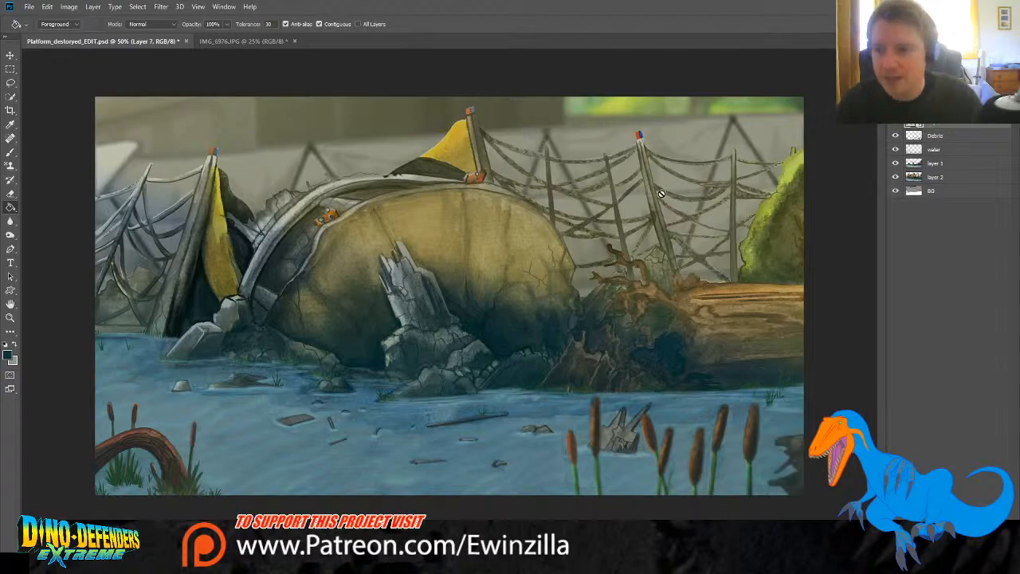
click(10, 194)
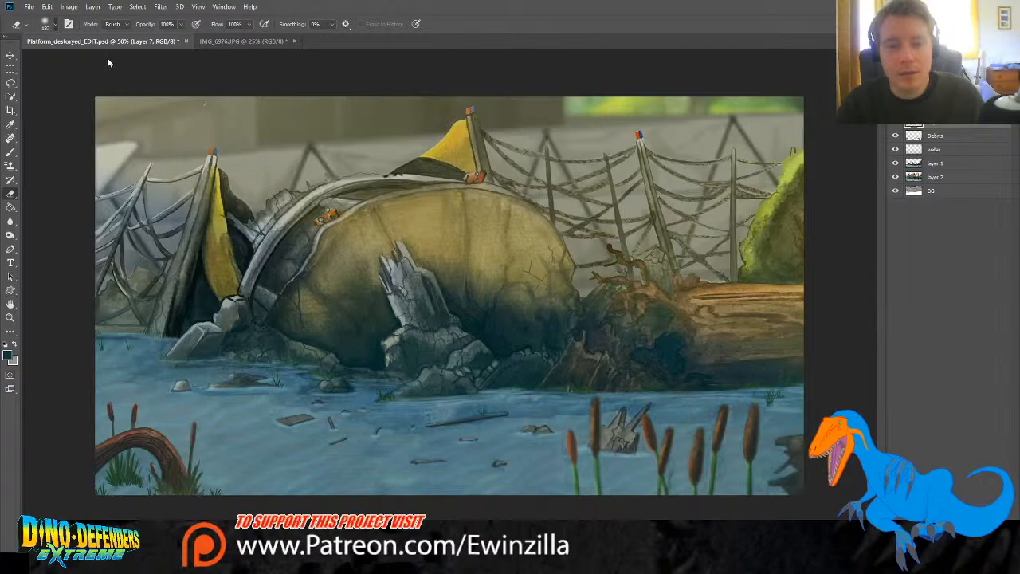
key(bracketright)
key(bracketright)
key(bracketright)
key(3)
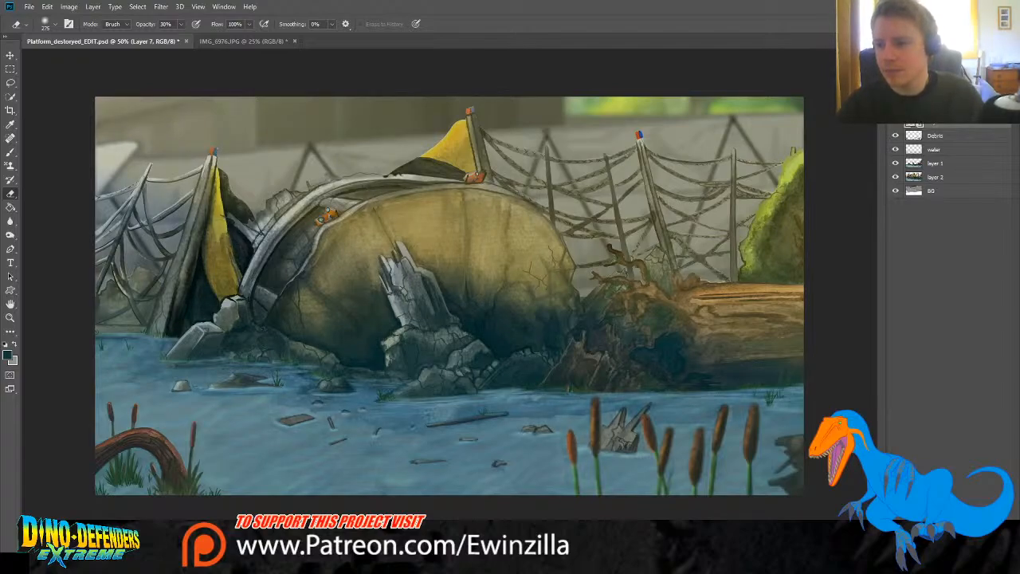
key(ctrl+z)
Step: Rasterize the gradient tint layer's style into its pixels and lower the layer's opacity so the artwork shows through
click(939, 128)
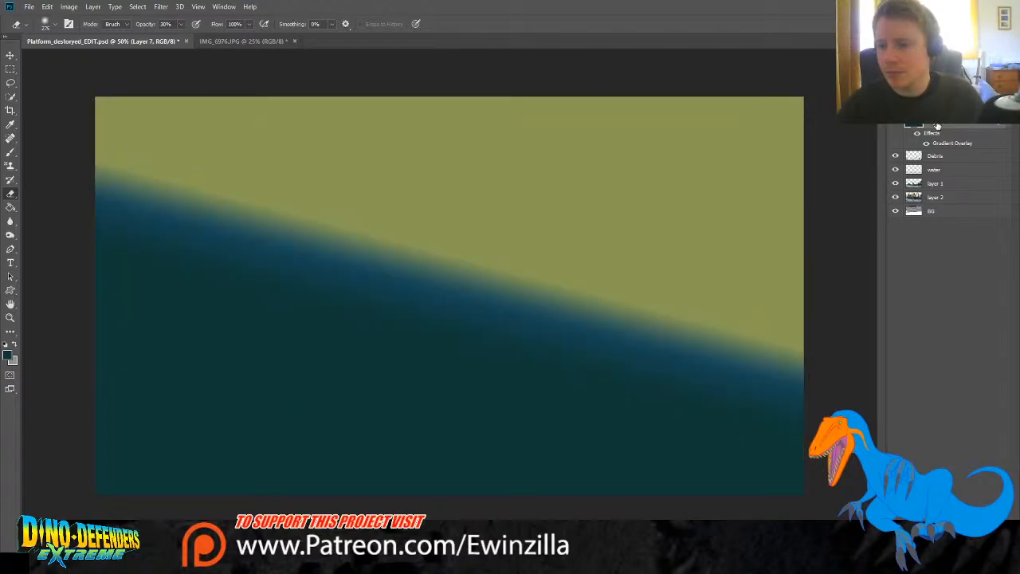
click(856, 197)
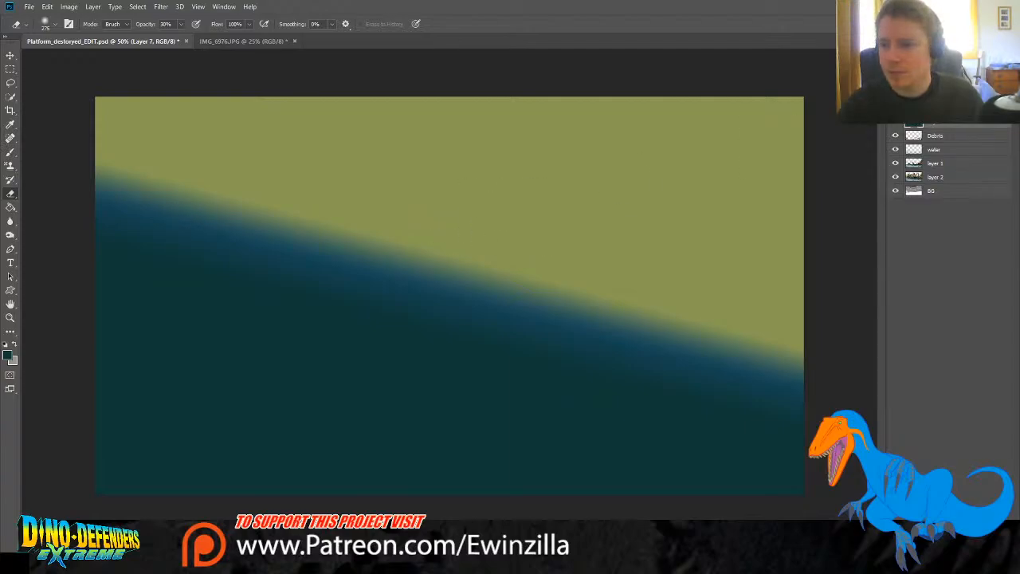
click(239, 89)
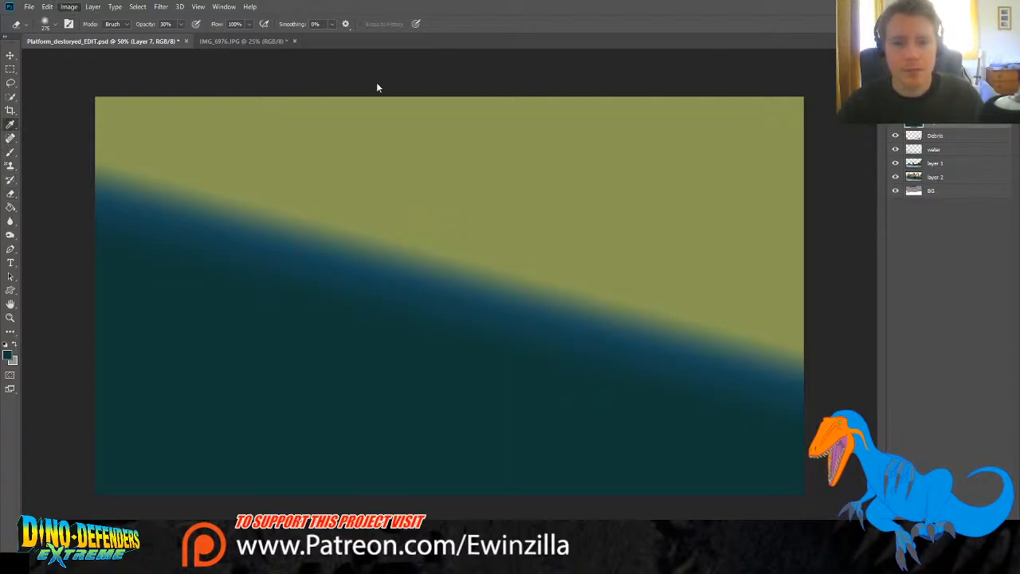
drag(412, 55, 384, 57)
key(b)
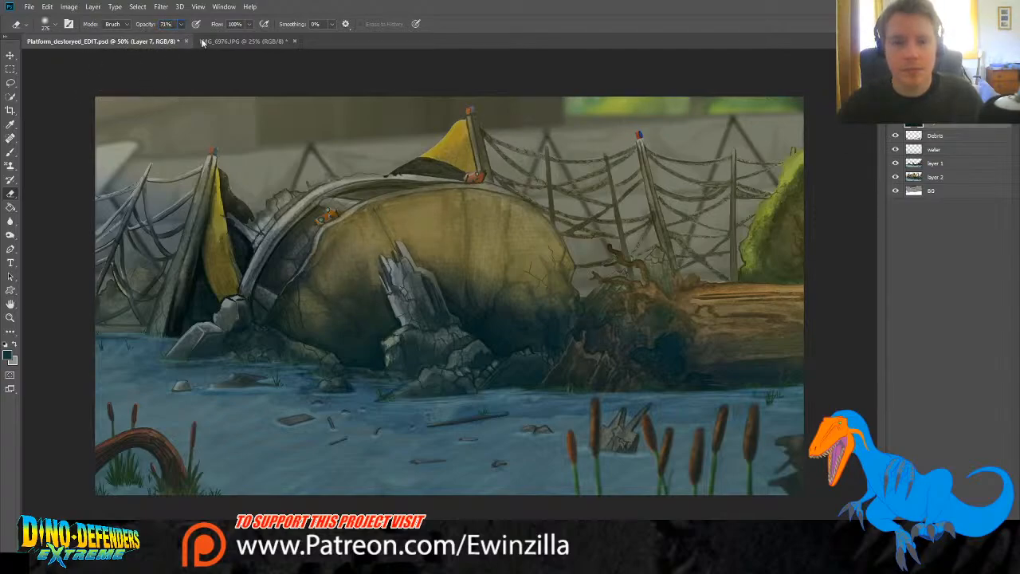
Step: Erase the tint at 100% opacity from the background, the fences and the far-left edge of the water
key(0)
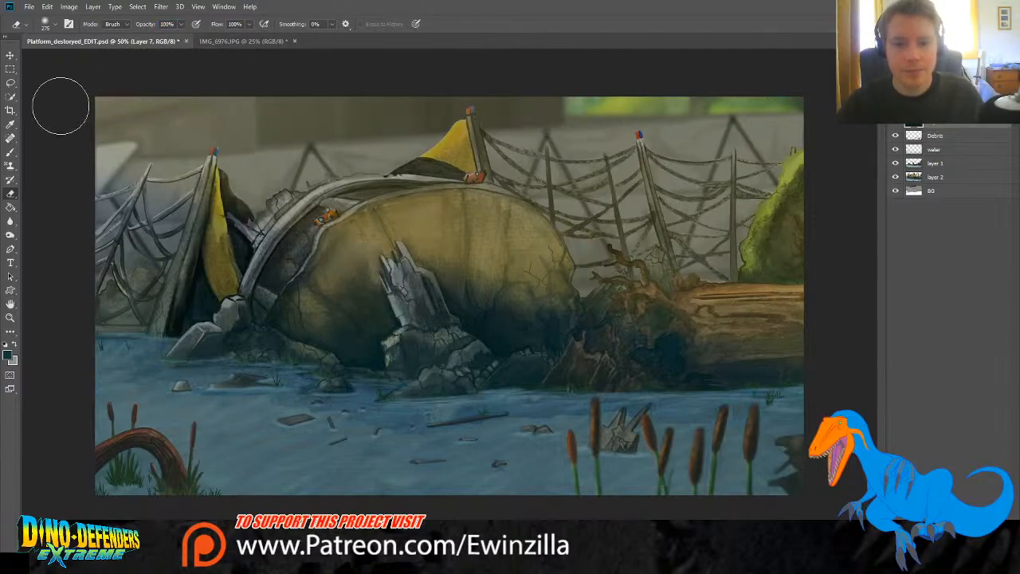
mouse_move(60, 110)
mouse_down()
mouse_move(252, 170)
mouse_move(176, 168)
mouse_move(122, 201)
mouse_move(76, 189)
mouse_move(120, 166)
mouse_move(207, 175)
mouse_move(269, 182)
mouse_move(289, 213)
mouse_move(339, 168)
mouse_move(404, 159)
mouse_move(475, 103)
mouse_move(436, 133)
mouse_move(479, 134)
mouse_move(482, 149)
mouse_move(570, 176)
mouse_move(795, 141)
mouse_move(784, 141)
mouse_move(745, 195)
mouse_move(768, 220)
mouse_move(694, 271)
mouse_move(645, 269)
mouse_move(606, 285)
mouse_move(381, 170)
mouse_move(373, 153)
mouse_move(514, 210)
mouse_move(479, 170)
mouse_move(243, 238)
mouse_move(247, 225)
mouse_move(92, 252)
mouse_move(85, 266)
mouse_move(57, 196)
mouse_move(158, 166)
mouse_move(209, 278)
mouse_move(181, 287)
mouse_move(282, 341)
mouse_up()
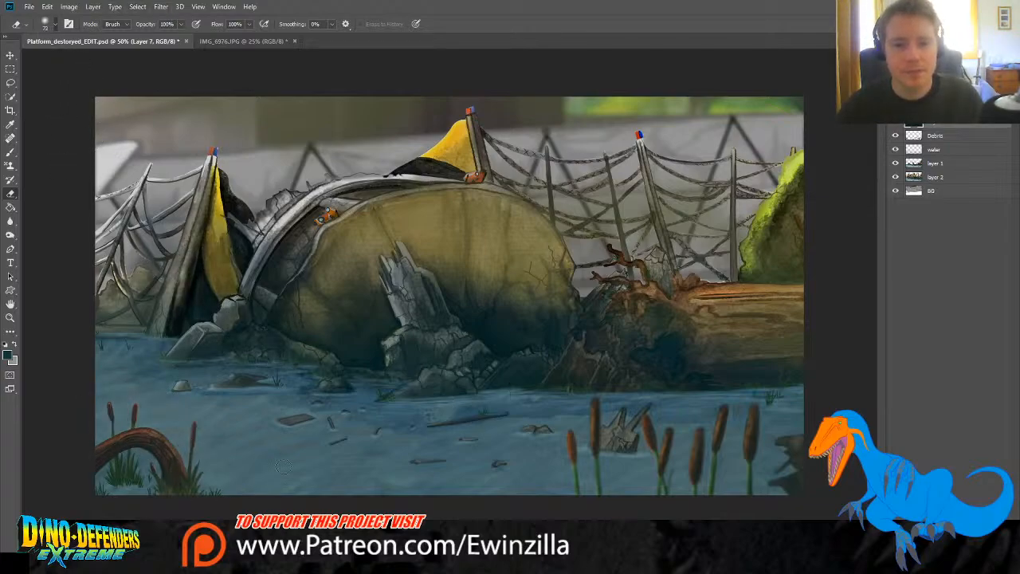
mouse_move(83, 377)
mouse_down()
mouse_move(64, 359)
mouse_move(162, 351)
mouse_move(199, 358)
mouse_move(218, 376)
mouse_up()
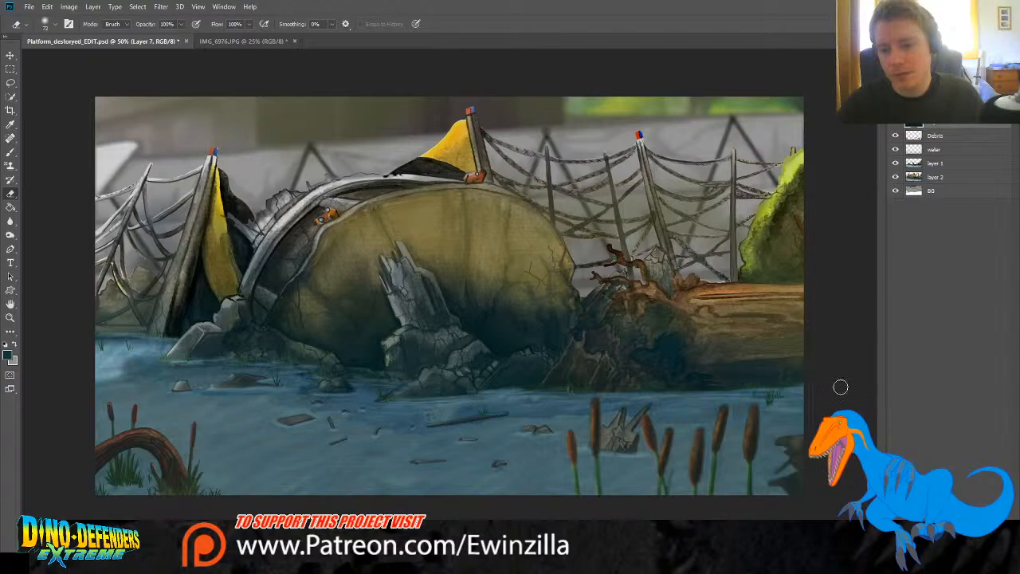
Step: Erase the tint over the fallen log, central rubble and water, redoing the patchy water strokes with a larger soft eraser
mouse_move(843, 385)
mouse_down()
mouse_move(544, 399)
mouse_move(529, 379)
mouse_move(561, 373)
mouse_move(519, 341)
mouse_move(632, 328)
mouse_move(680, 295)
mouse_move(792, 302)
mouse_move(892, 289)
mouse_move(851, 315)
mouse_move(570, 377)
mouse_move(472, 373)
mouse_move(575, 349)
mouse_move(581, 336)
mouse_move(522, 294)
mouse_move(563, 287)
mouse_move(543, 271)
mouse_move(499, 279)
mouse_move(491, 297)
mouse_move(430, 274)
mouse_move(434, 312)
mouse_move(418, 343)
mouse_move(426, 362)
mouse_move(395, 387)
mouse_move(441, 359)
mouse_move(415, 313)
mouse_move(426, 339)
mouse_move(408, 384)
mouse_move(346, 413)
mouse_move(203, 330)
mouse_move(230, 301)
mouse_move(190, 323)
mouse_move(169, 386)
mouse_up()
mouse_move(373, 409)
mouse_down()
mouse_move(505, 413)
mouse_move(318, 445)
mouse_move(346, 460)
mouse_move(496, 471)
mouse_move(446, 494)
mouse_move(269, 508)
mouse_move(246, 480)
mouse_move(313, 416)
mouse_move(140, 409)
mouse_move(138, 430)
mouse_move(210, 448)
mouse_move(178, 462)
mouse_move(205, 483)
mouse_move(238, 435)
mouse_move(199, 421)
mouse_move(350, 463)
mouse_move(479, 483)
mouse_move(463, 470)
mouse_move(504, 463)
mouse_move(503, 449)
mouse_move(627, 423)
mouse_move(623, 407)
mouse_move(700, 393)
mouse_move(794, 391)
mouse_move(763, 403)
mouse_move(882, 430)
mouse_up()
mouse_move(397, 441)
mouse_down()
mouse_move(523, 440)
mouse_move(317, 427)
mouse_move(321, 414)
mouse_move(252, 397)
mouse_move(105, 410)
mouse_move(46, 427)
mouse_up()
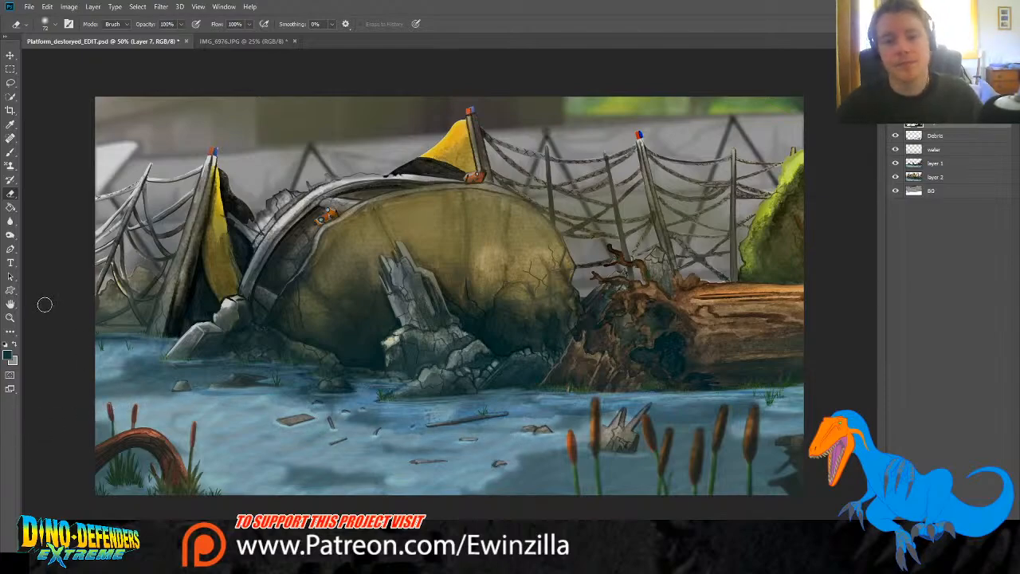
key(ctrl+z)
key(ctrl+z)
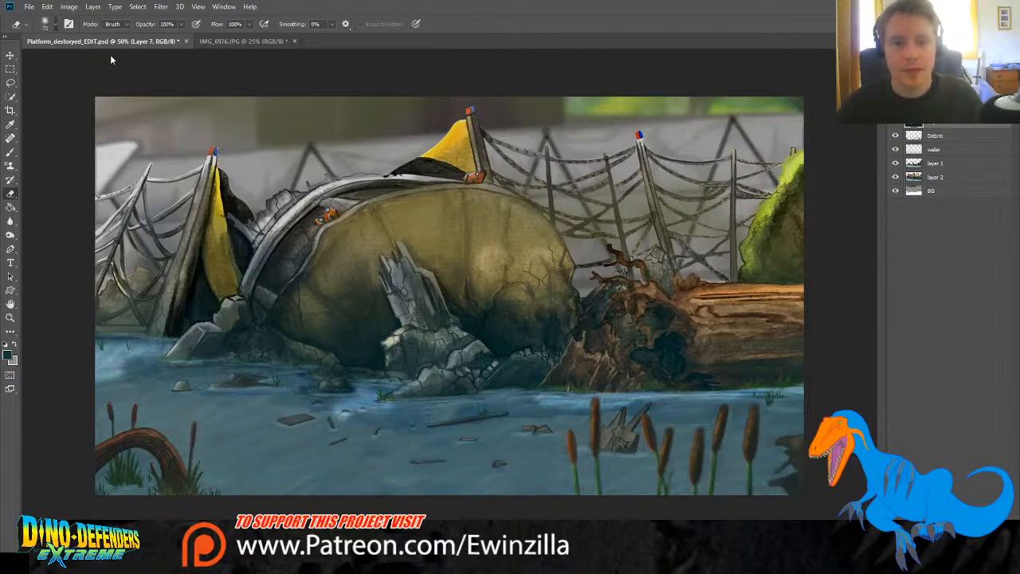
drag(115, 56, 124, 57)
mouse_move(312, 346)
mouse_down()
mouse_move(254, 391)
mouse_move(112, 427)
mouse_move(157, 367)
mouse_move(205, 453)
mouse_move(479, 433)
mouse_move(259, 480)
mouse_up()
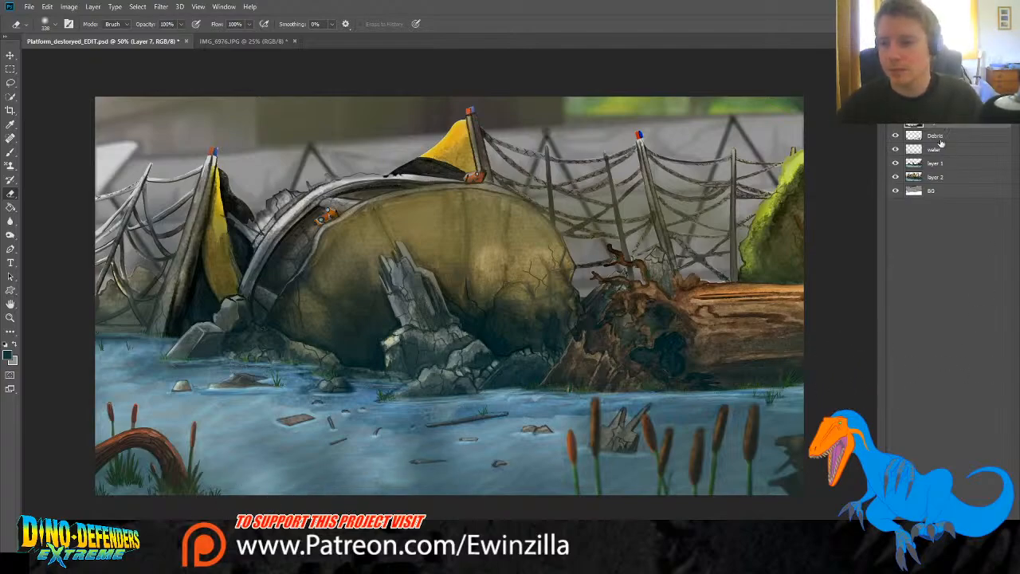
Step: Compare the artwork with and without the partly erased tint by toggling the tint layer's visibility
click(895, 135)
click(895, 136)
click(895, 135)
click(896, 135)
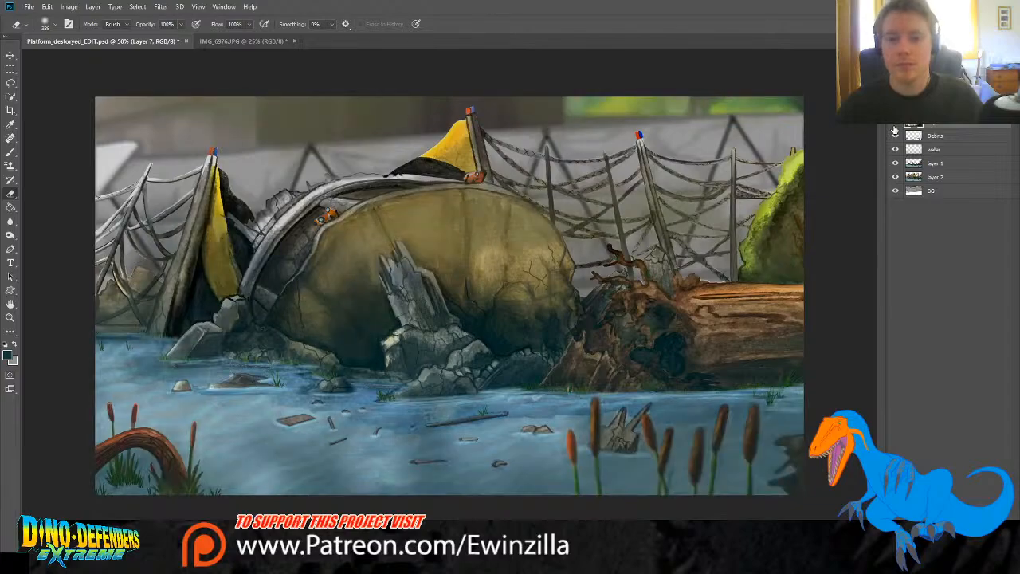
click(895, 135)
click(895, 135)
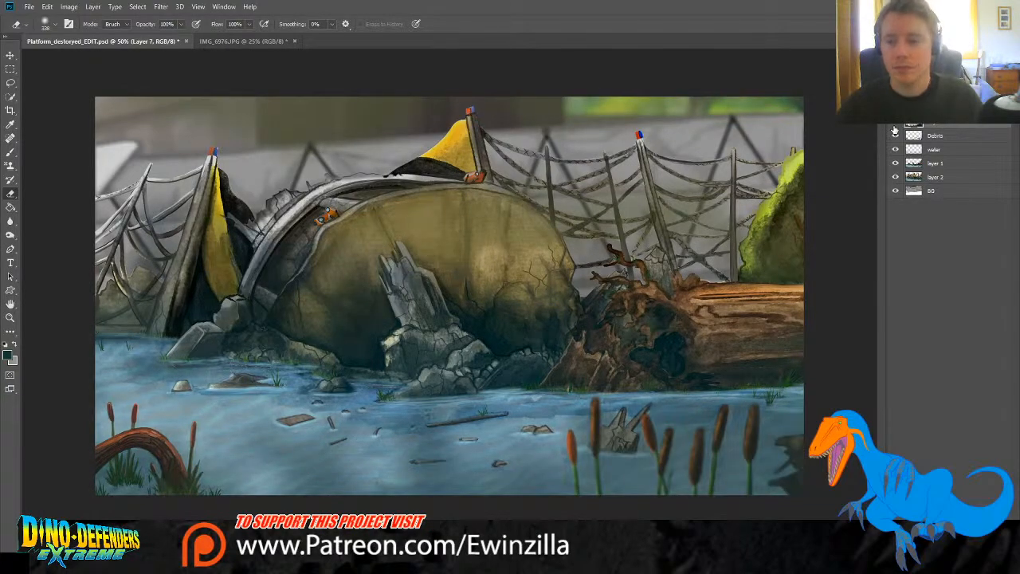
Step: Select layer 2 and toggle its visibility to check which parts of the platform artwork it holds
click(930, 183)
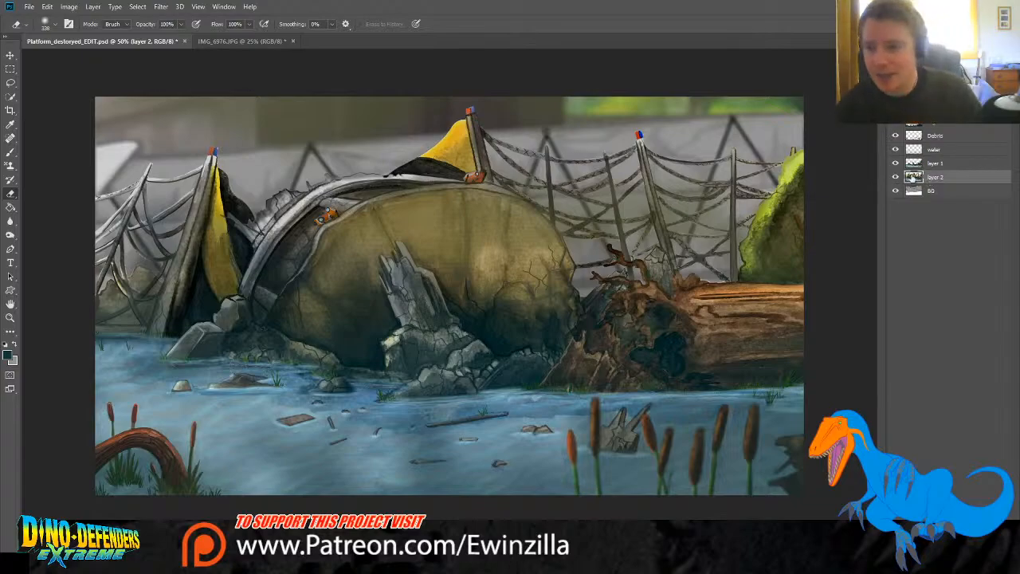
click(894, 178)
click(894, 178)
click(894, 178)
click(895, 178)
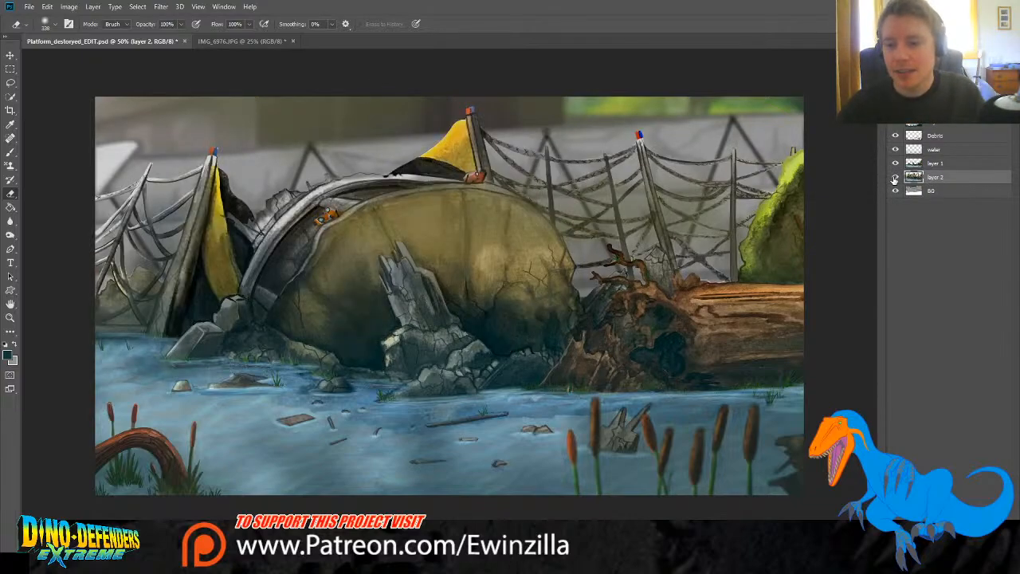
click(895, 178)
click(895, 178)
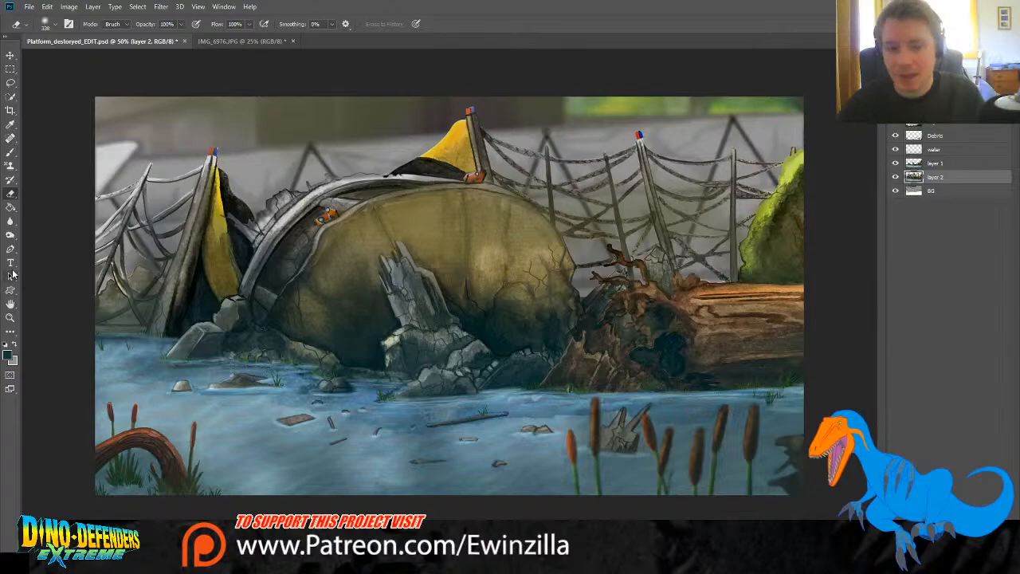
Step: Switch to the Smudge tool and save the destroyed-platform document
click(11, 221)
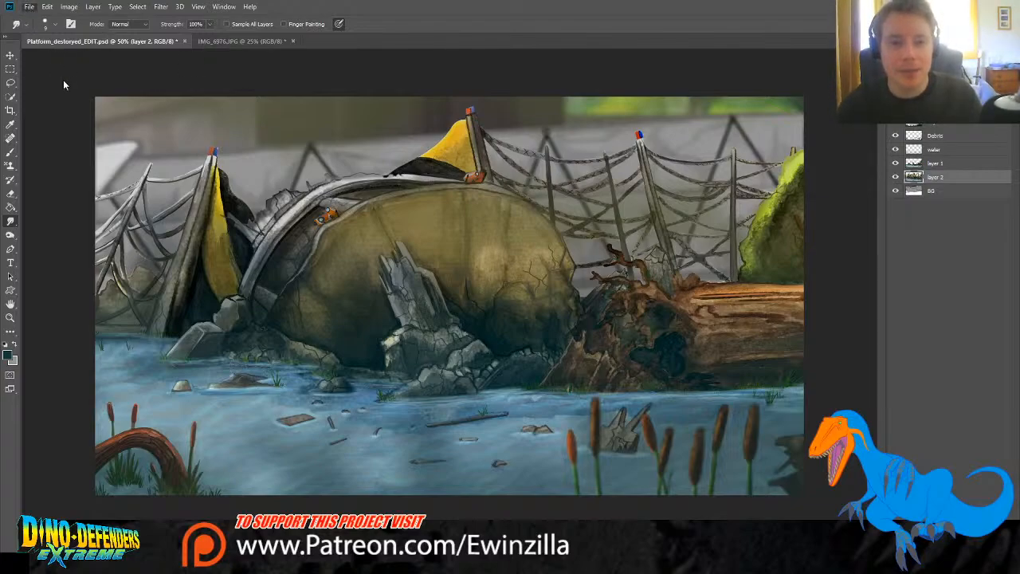
key(ctrl+s)
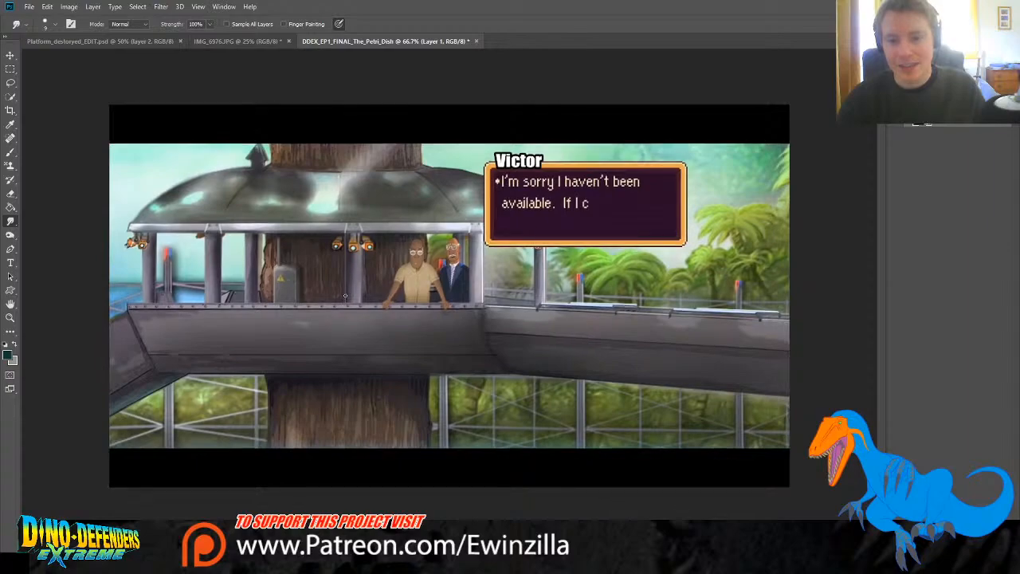
Step: Compare the destroyed platform with the intact one in the DDEX_EP1_FINAL_The_Petri_Dish document, and close that reference
click(131, 41)
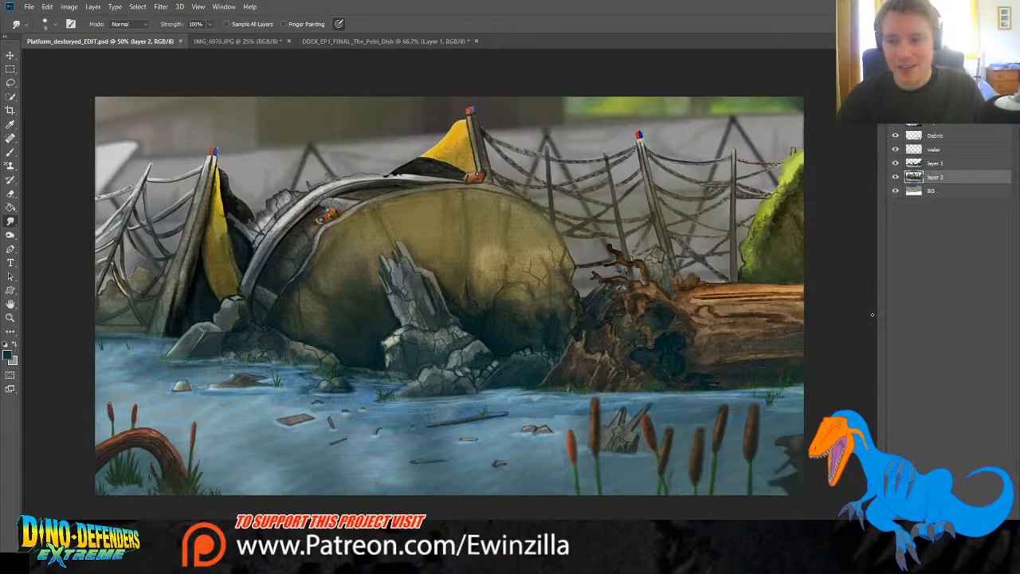
click(368, 40)
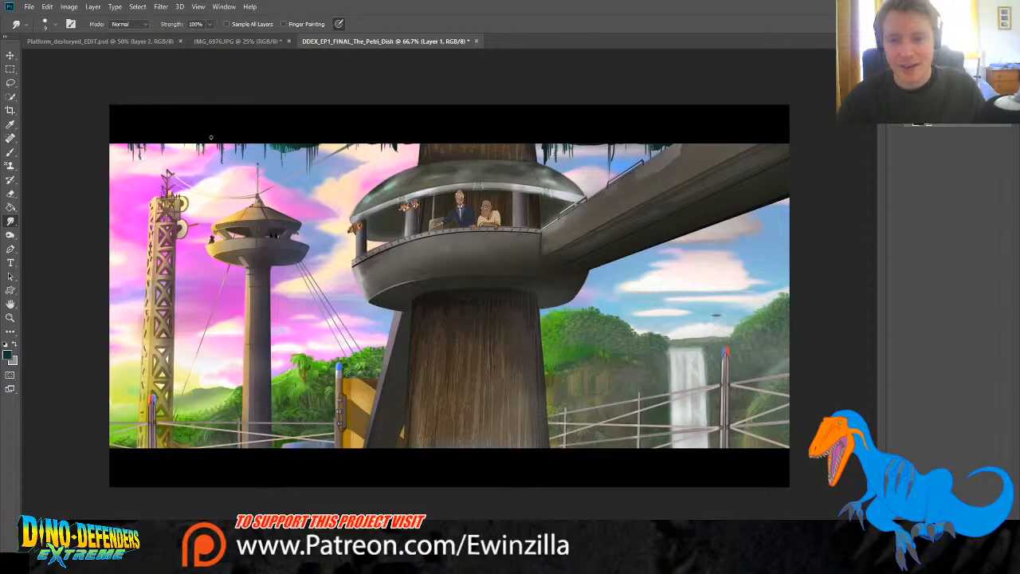
click(100, 40)
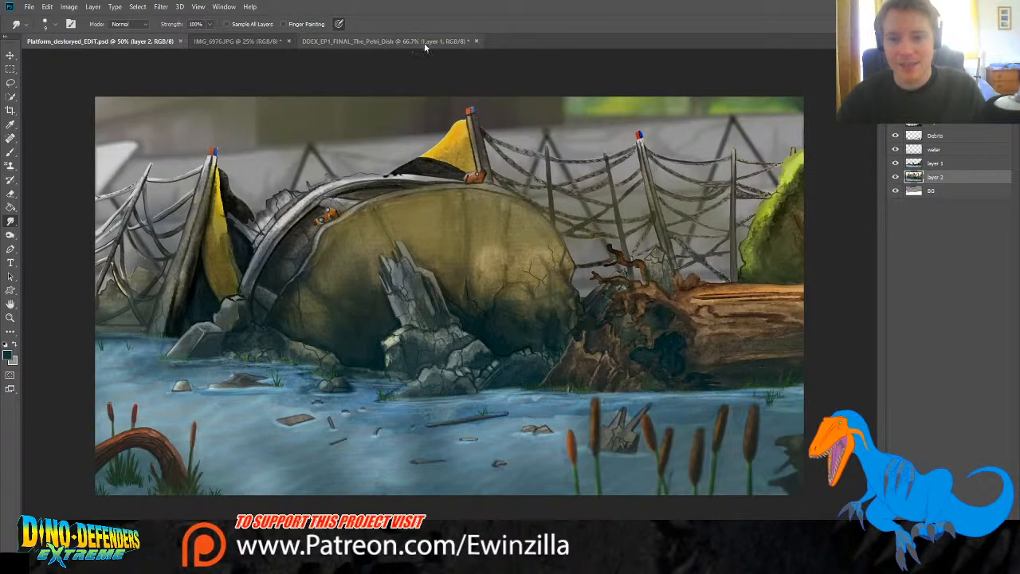
click(462, 42)
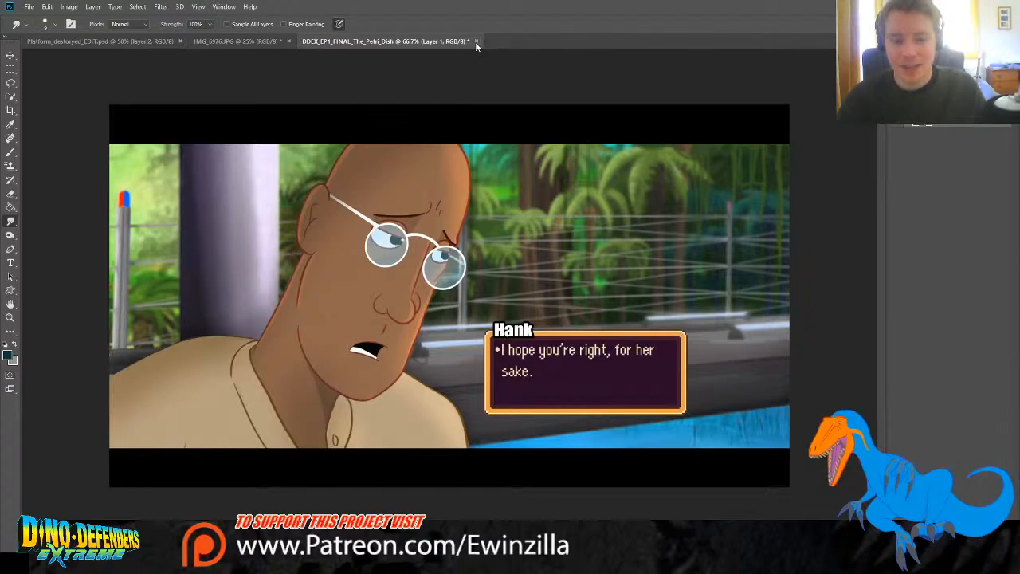
key(ctrl+w)
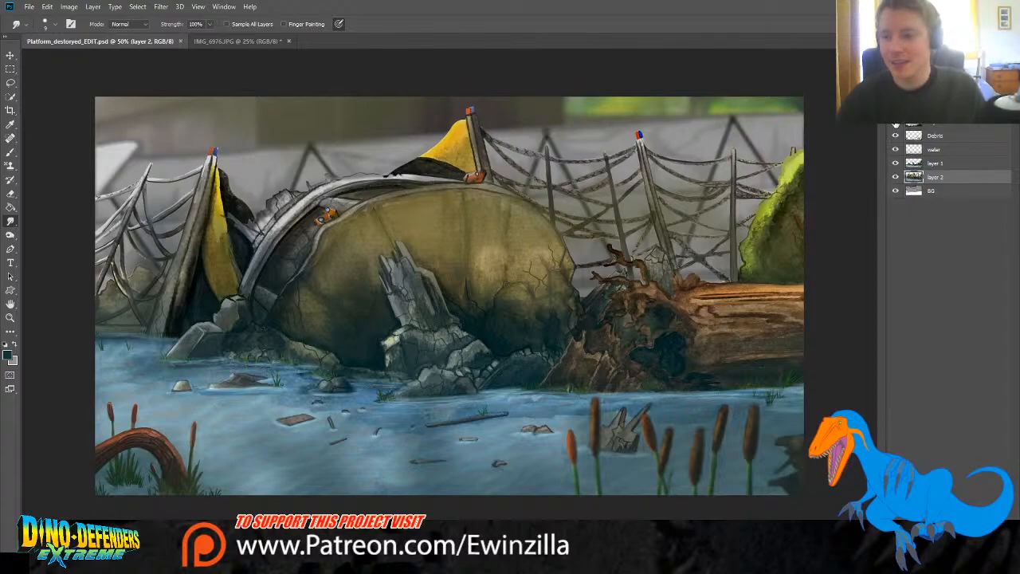
Step: Check the tint's effect on the finished scene again by hiding and showing the top tint layer
click(895, 125)
click(895, 125)
click(895, 125)
click(895, 126)
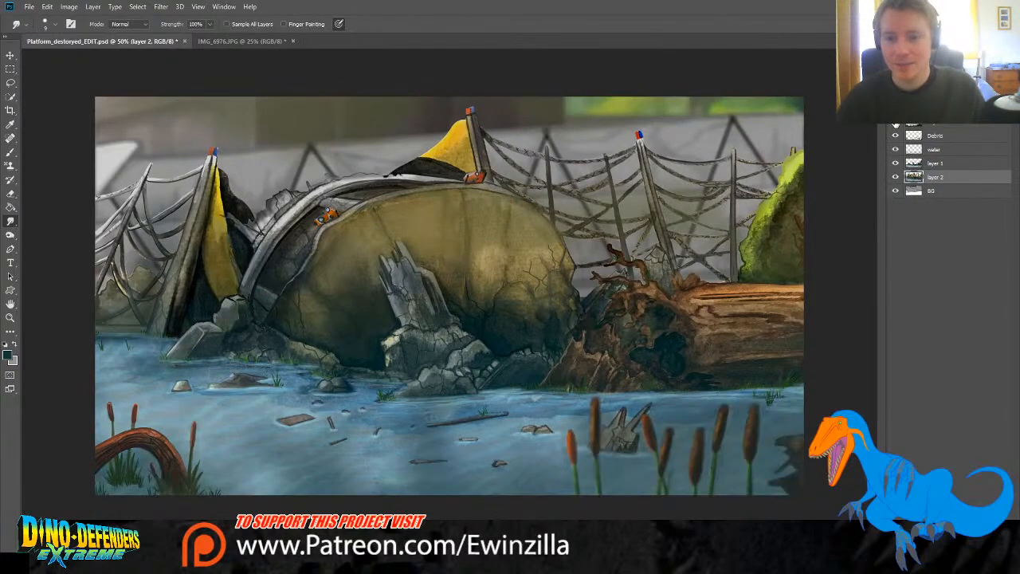
Step: Brighten the yellow panels, post tips and far-left fence wires on layer 2 with the Dodge tool set to Highlights at 100% exposure
click(10, 194)
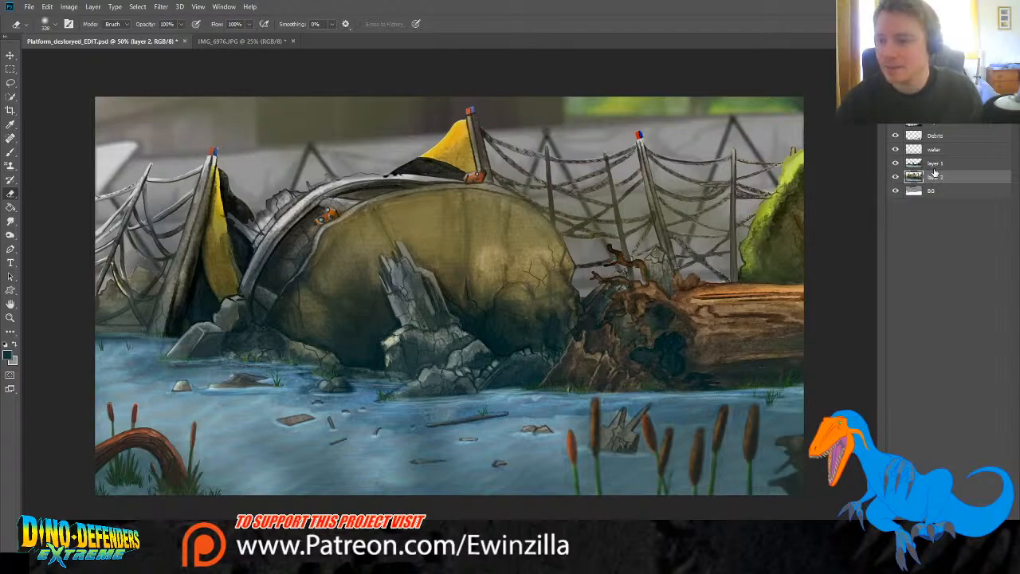
click(11, 235)
key(shift+o)
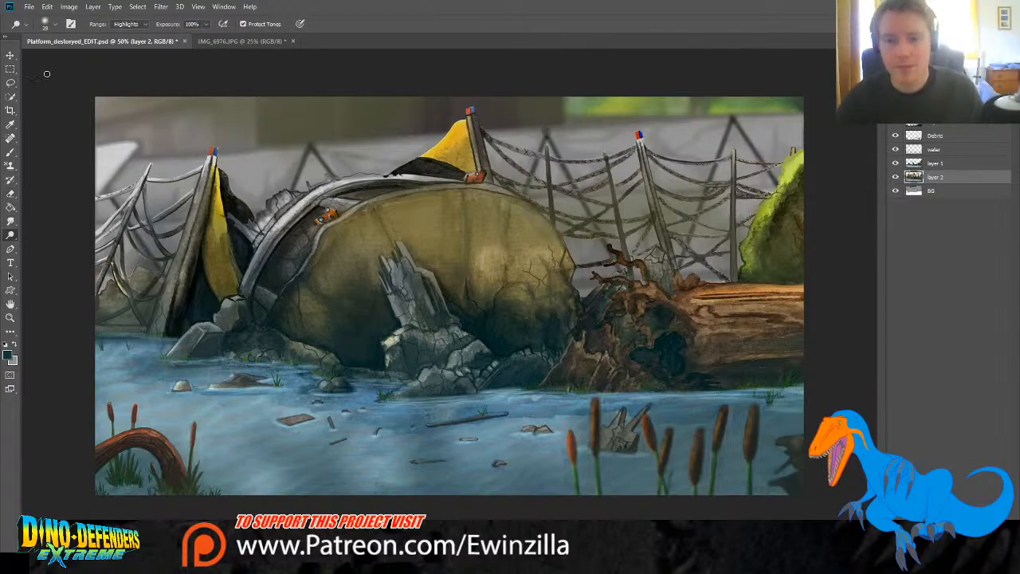
click(87, 56)
drag(472, 117, 408, 168)
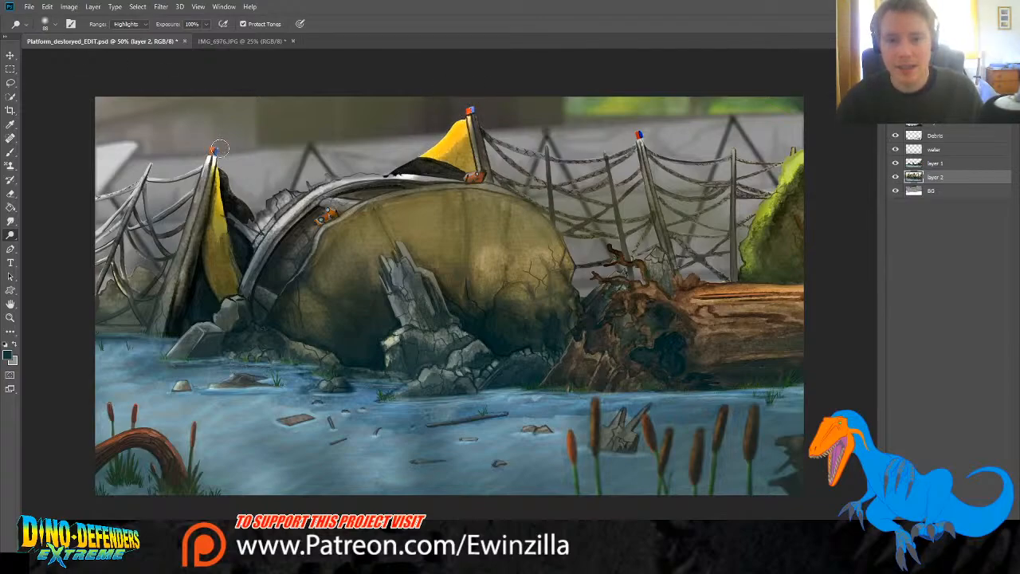
mouse_move(132, 174)
mouse_down()
mouse_move(146, 162)
mouse_move(55, 209)
mouse_up()
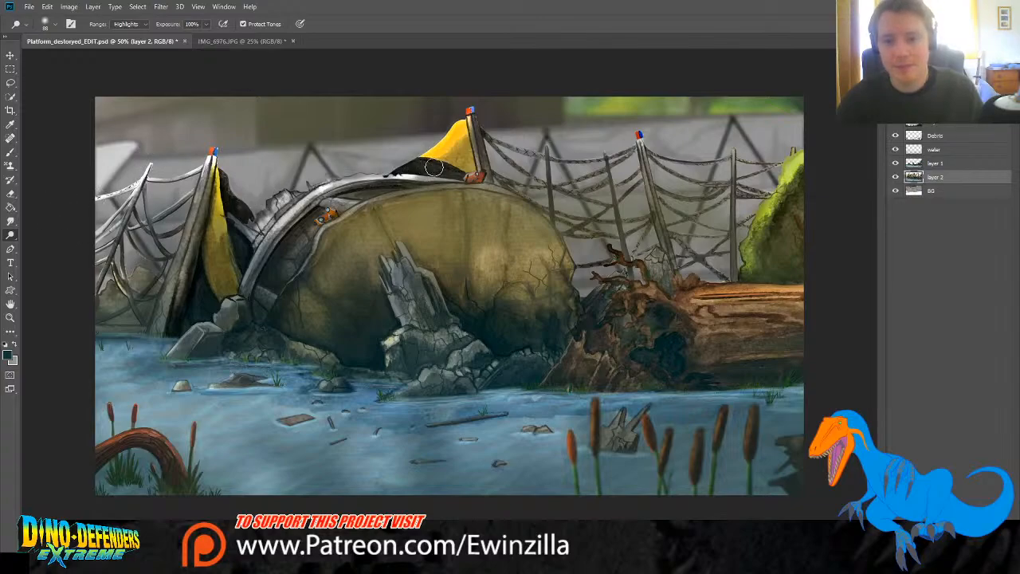
Step: Dodge thin highlights along the fallen platform's curved upper rim and left edge, undoing the strokes that miss
mouse_move(512, 192)
mouse_down()
mouse_move(419, 188)
mouse_move(354, 210)
mouse_up()
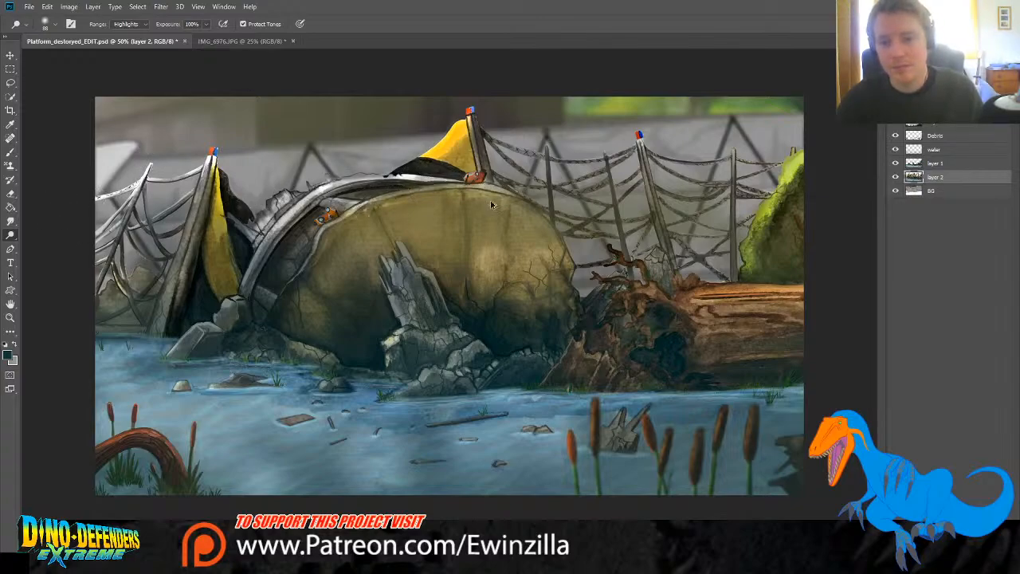
key(ctrl+z)
mouse_move(572, 252)
mouse_down()
mouse_move(532, 206)
mouse_move(570, 258)
mouse_up()
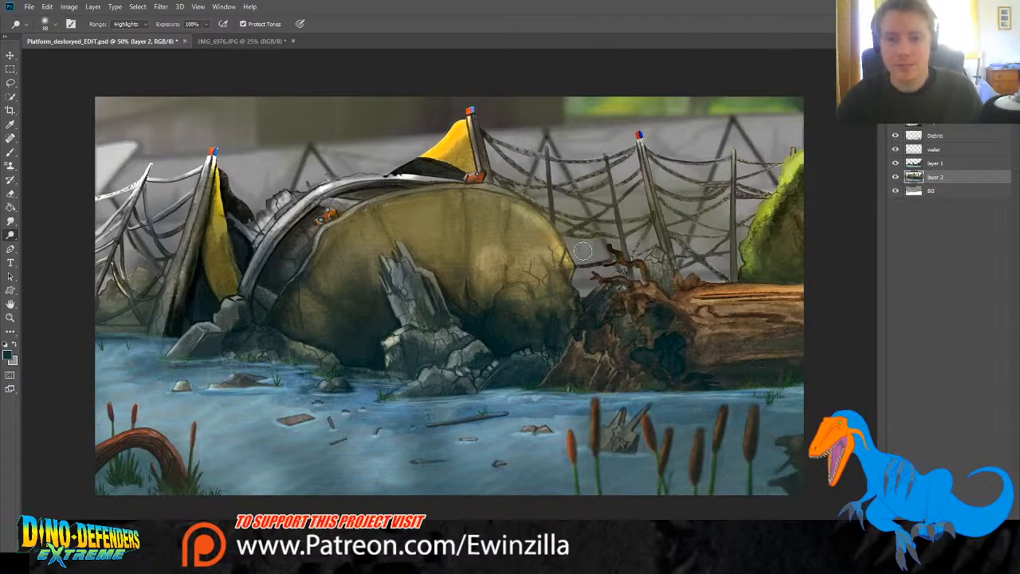
key(ctrl+z)
drag(520, 199, 567, 235)
drag(343, 208, 307, 266)
key(ctrl+z)
drag(452, 186, 374, 197)
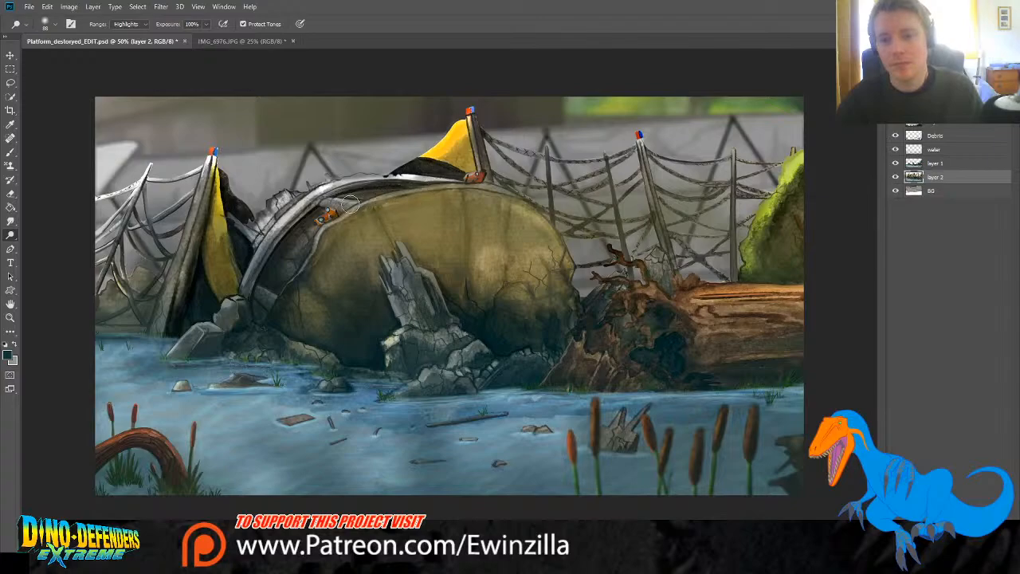
drag(303, 261, 309, 244)
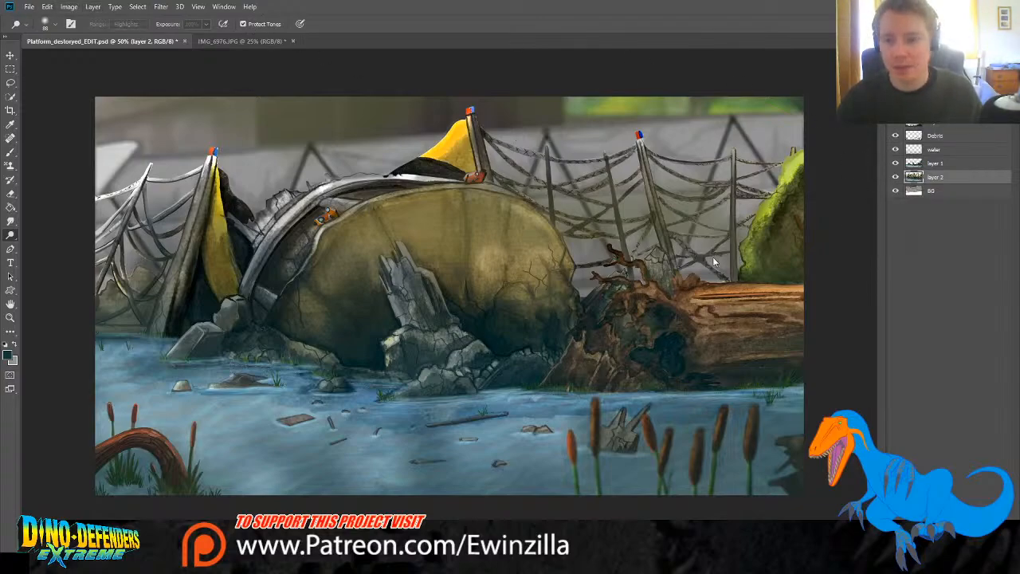
Step: Add a new blank layer directly above layer 2
key(ctrl+shift+alt+n)
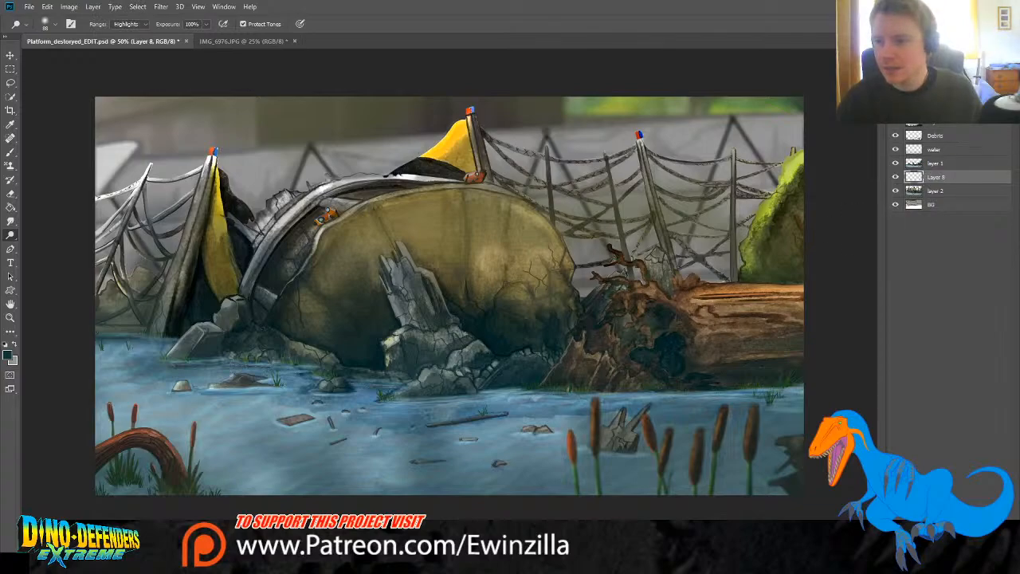
Step: Move the new blank layer to the top of the layer stack and set the foreground colour to pale yellow
drag(936, 177, 937, 117)
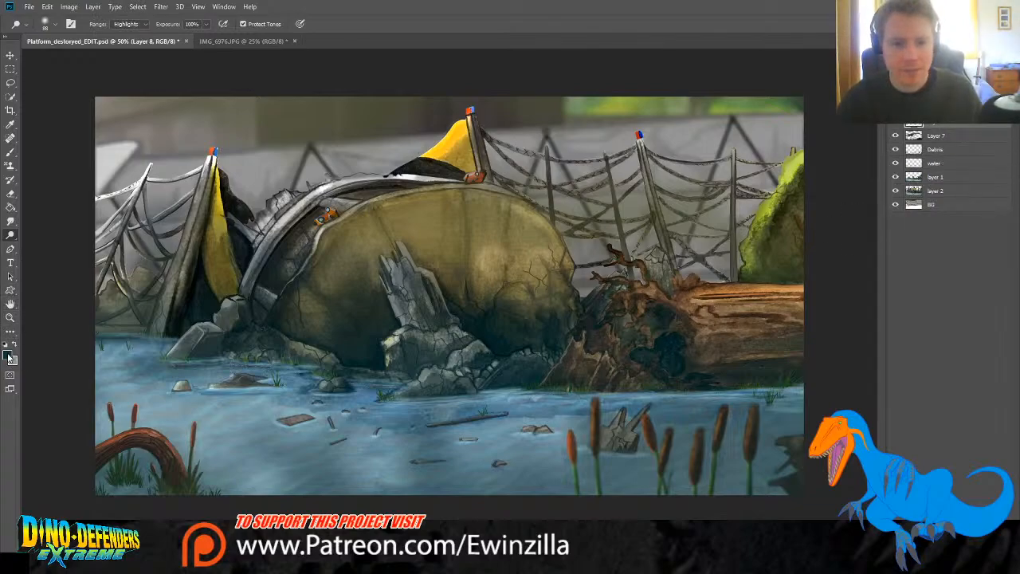
key(i)
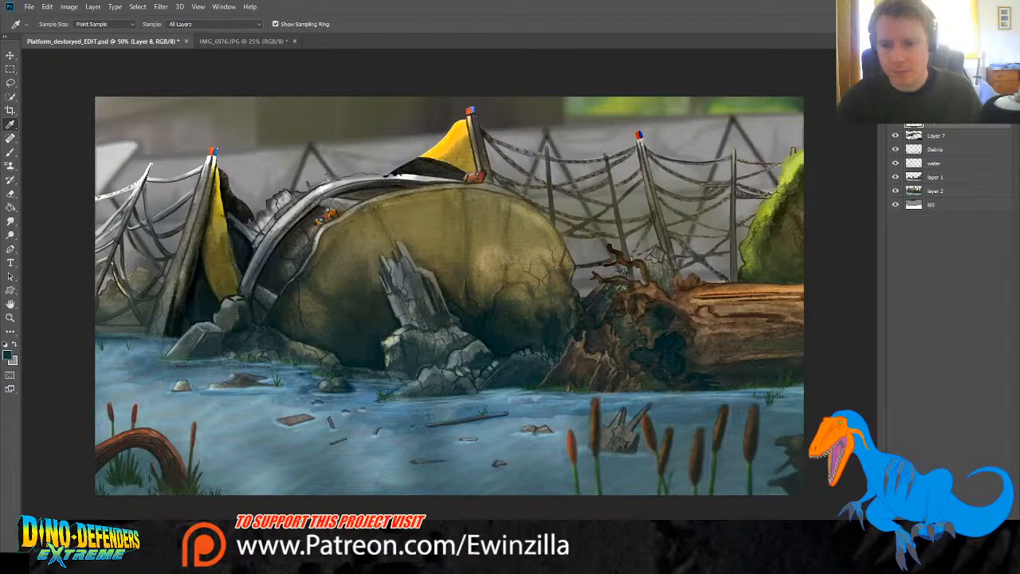
key(o)
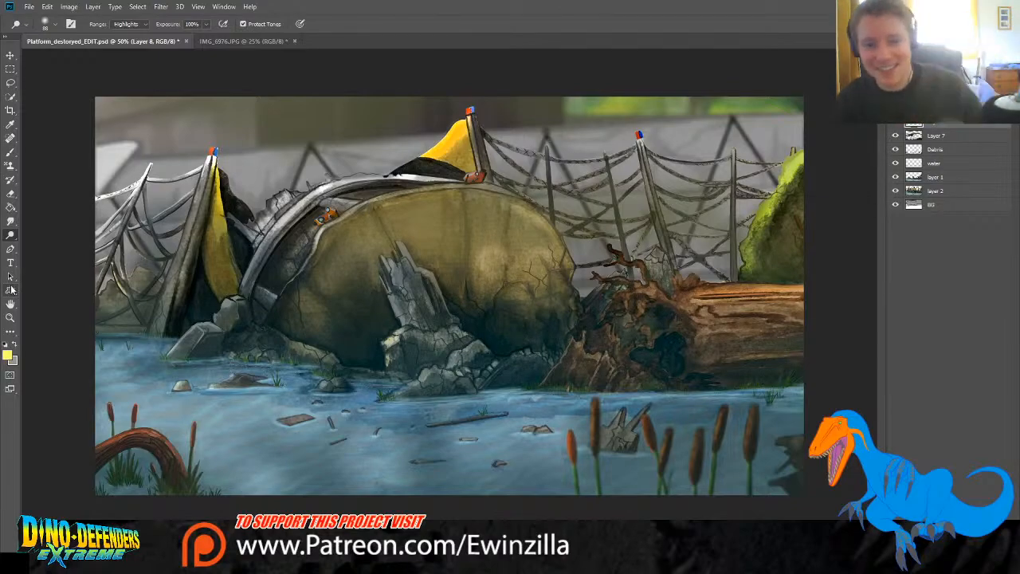
Step: Draw a wide solid yellow rectangle across the middle of the scene on Layer 8 and blur its edges
click(11, 290)
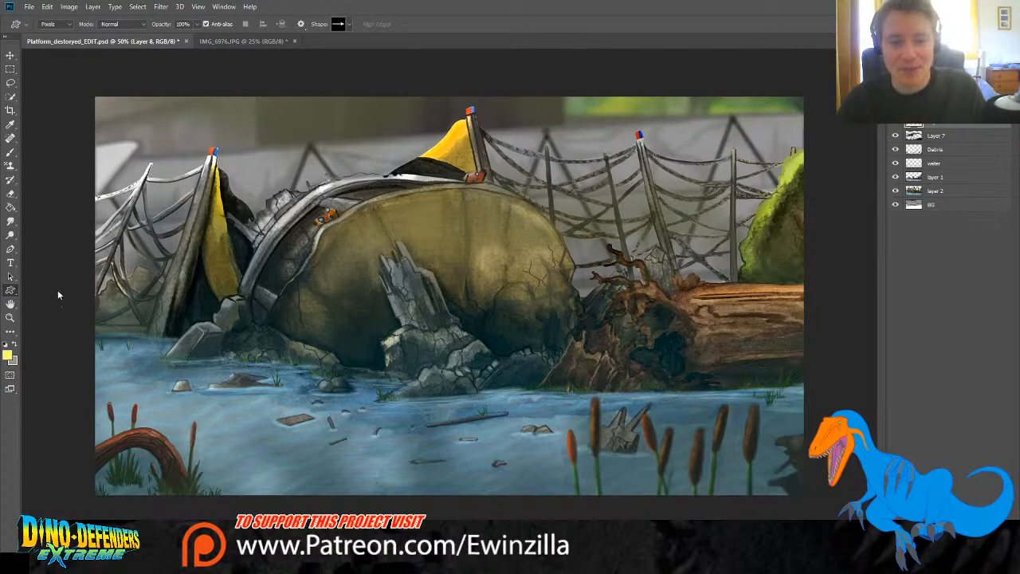
key(shift+u)
drag(179, 231, 683, 307)
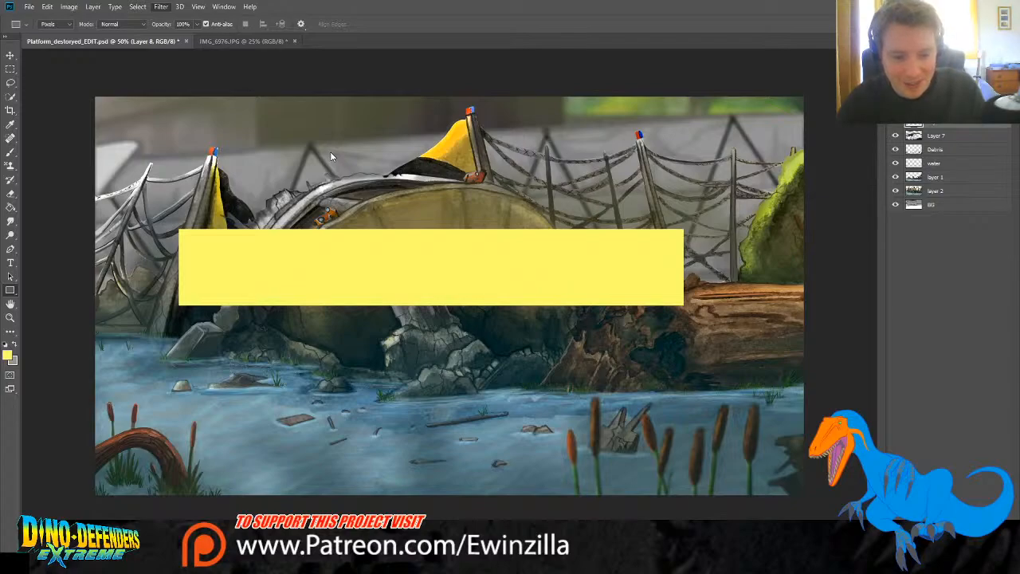
key(h)
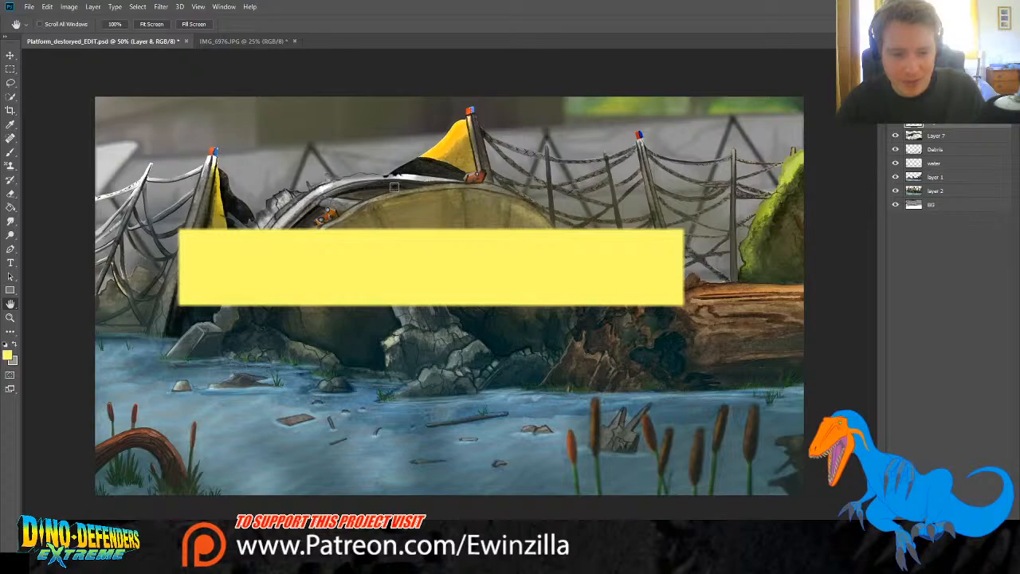
drag(741, 248, 749, 246)
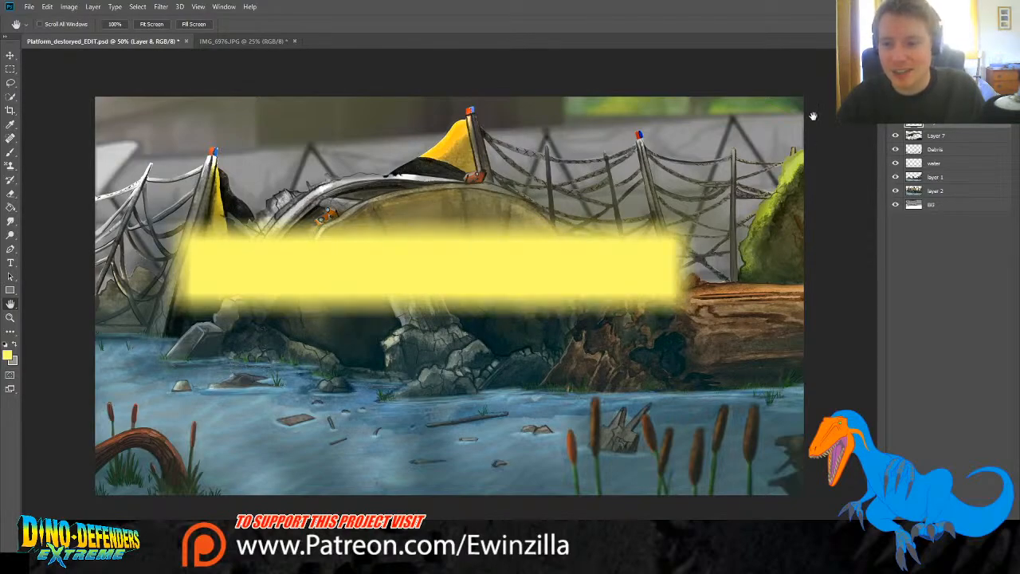
Step: Stretch, narrow and rotate the blurred yellow bar into a diagonal beam running from the canvas's top centre to its bottom-left corner
key(v)
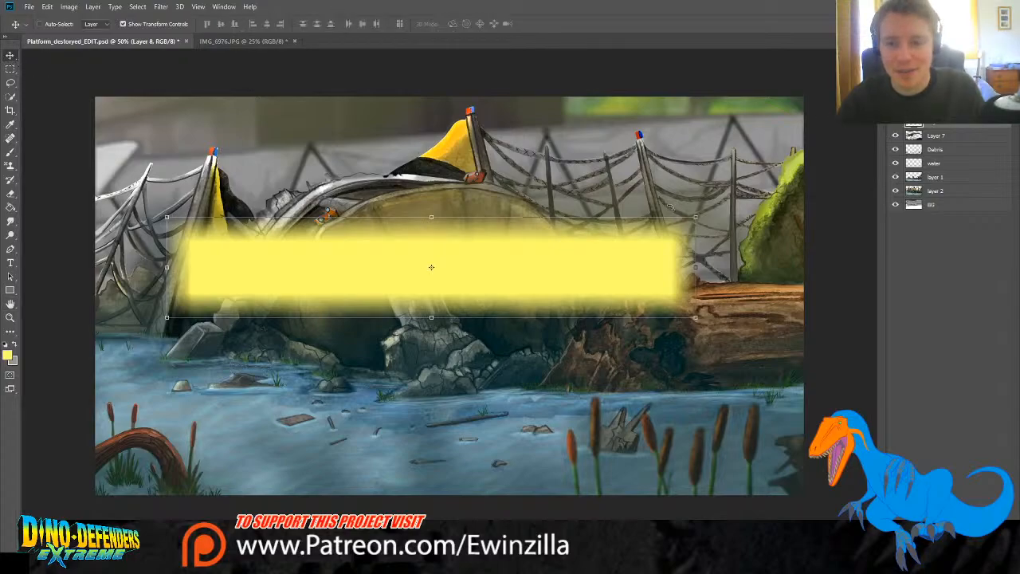
drag(700, 205, 532, 135)
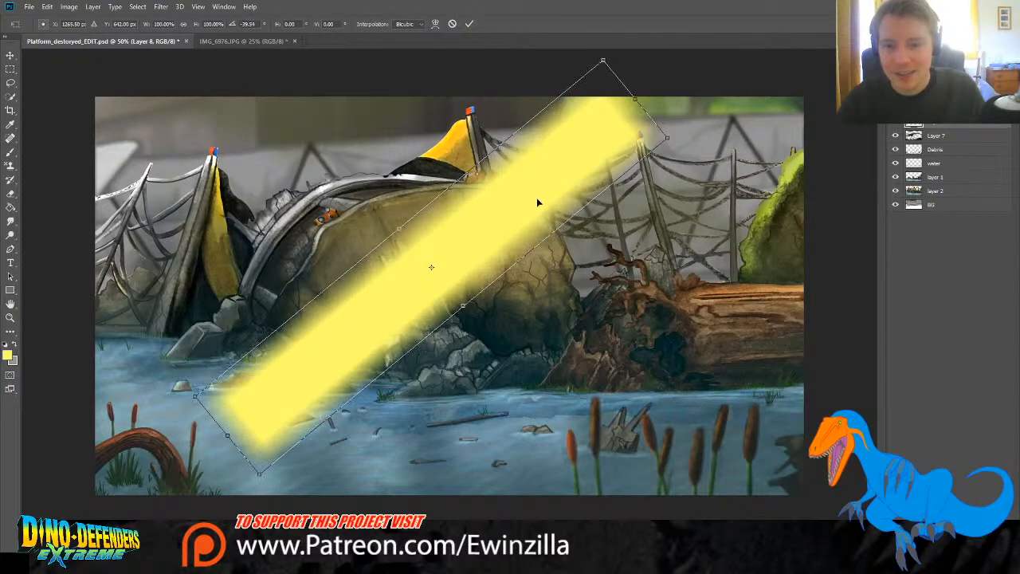
drag(513, 200, 271, 403)
drag(395, 310, 763, 78)
drag(387, 381, 430, 400)
mouse_move(425, 360)
mouse_down()
mouse_move(449, 240)
mouse_move(486, 201)
mouse_move(479, 205)
mouse_move(620, 229)
mouse_move(396, 235)
mouse_up()
drag(378, 183, 376, 188)
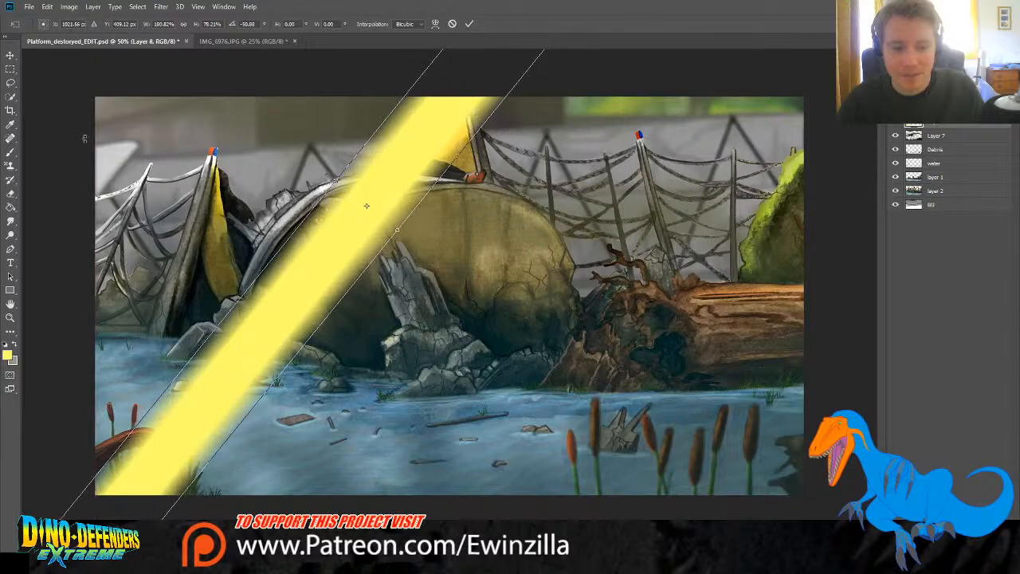
key(Return)
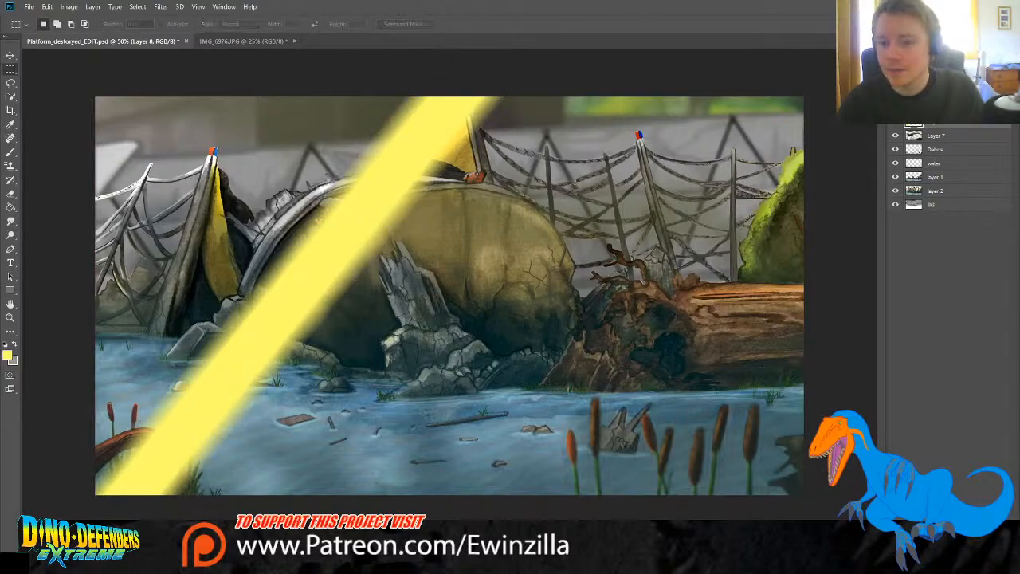
Step: Duplicate the beam layer and transform the copy into a wider parallel beam from the canvas's top right to its bottom centre
key(ctrl+j)
key(v)
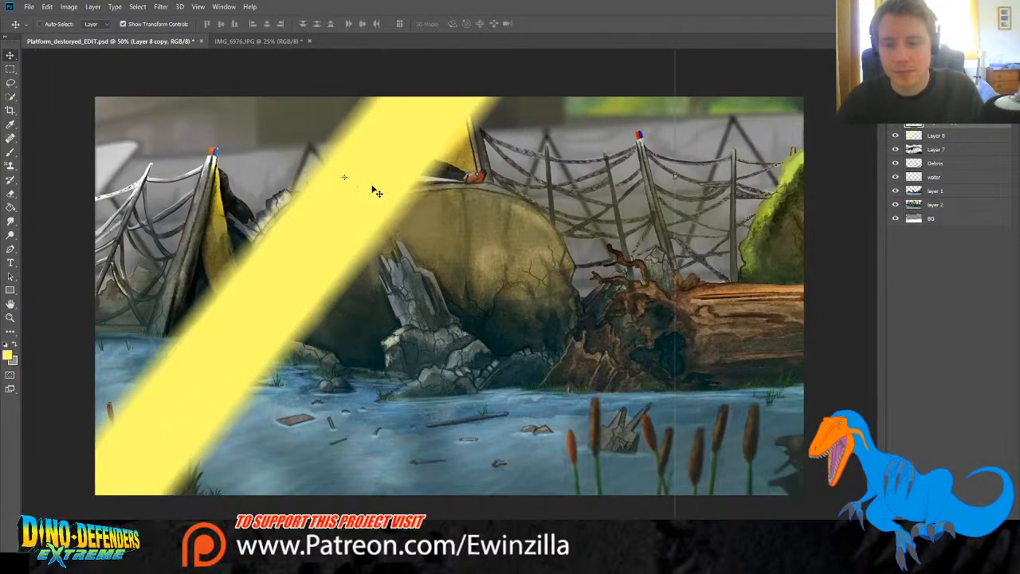
drag(353, 176, 514, 177)
drag(453, 235, 718, 570)
drag(283, 274, 552, 279)
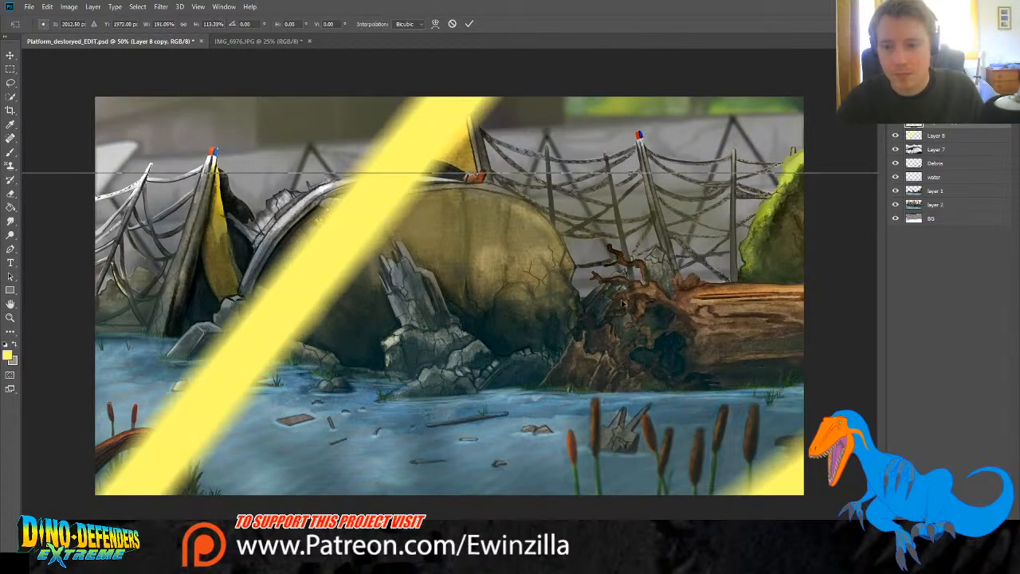
drag(458, 222, 937, 229)
drag(479, 180, 4, 90)
drag(529, 265, 433, 220)
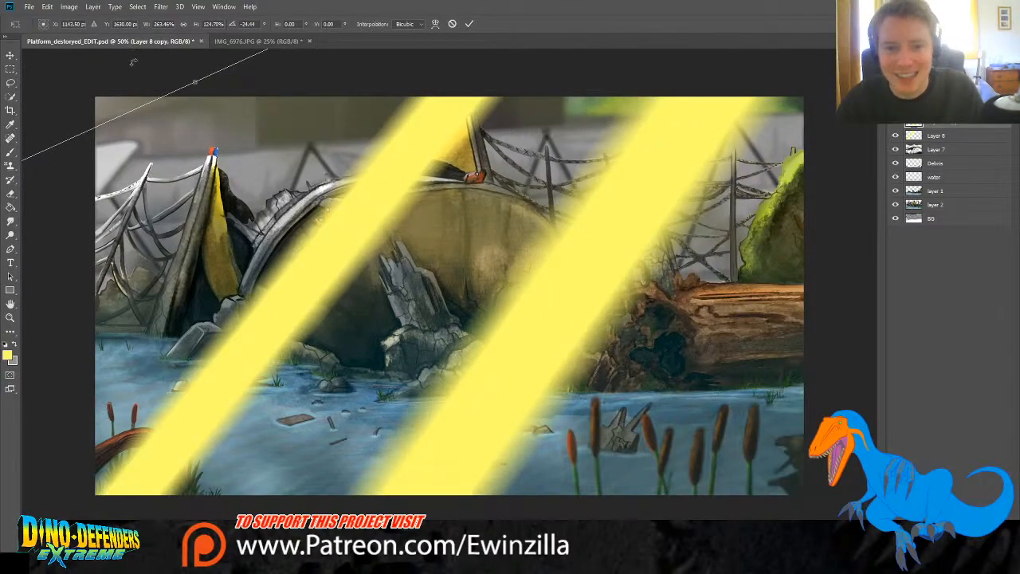
drag(134, 62, 142, 35)
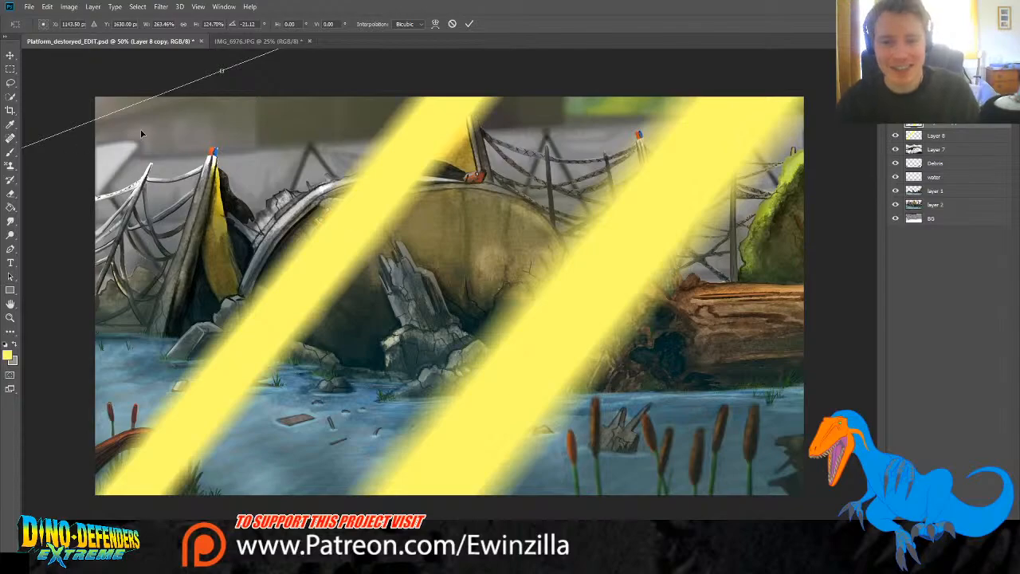
key(Return)
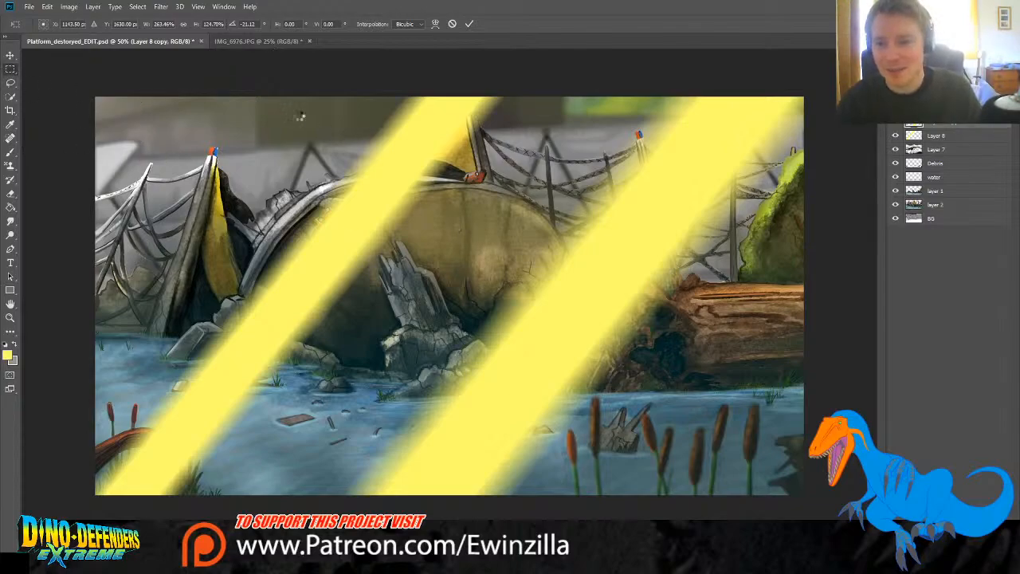
Step: Replace the second beam's layer with a canvas-cropped version of the beam pasted onto a new layer
drag(240, 66, 831, 510)
key(ctrl+c)
key(ctrl+v)
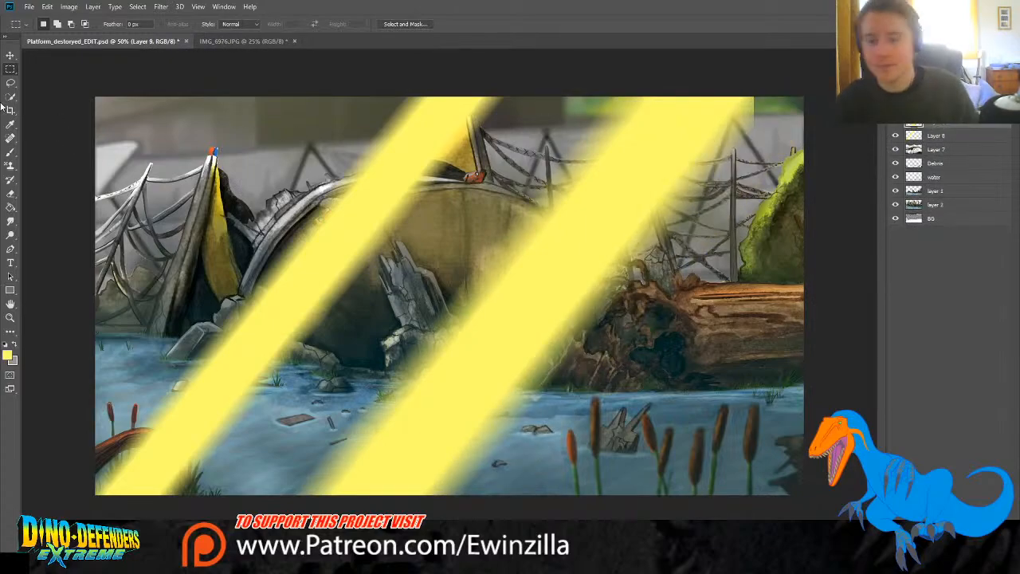
Step: Enlarge the pasted beam and rotate it about -10° so a broad diagonal band covers the right part of the scene
click(9, 56)
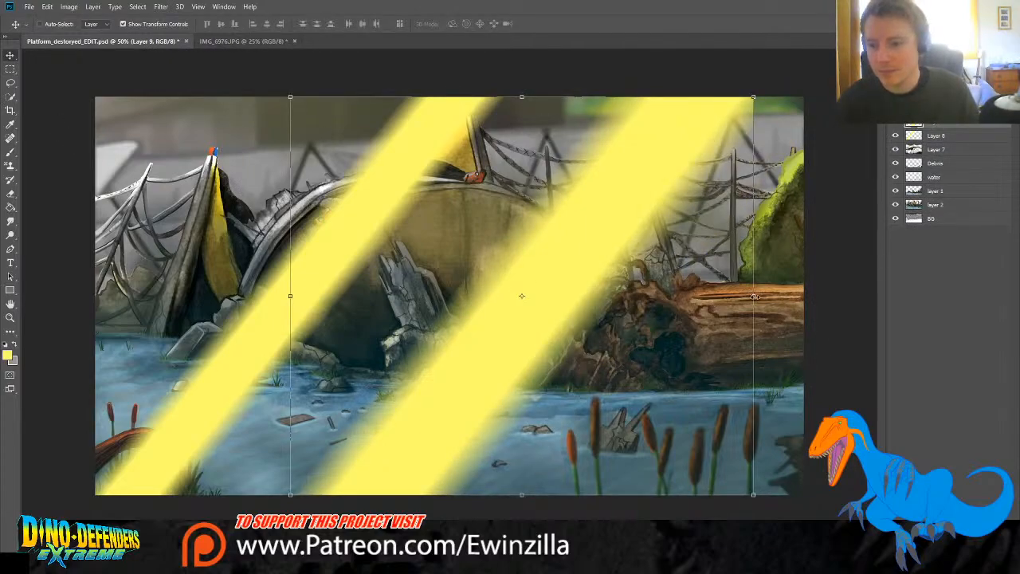
drag(753, 297, 791, 244)
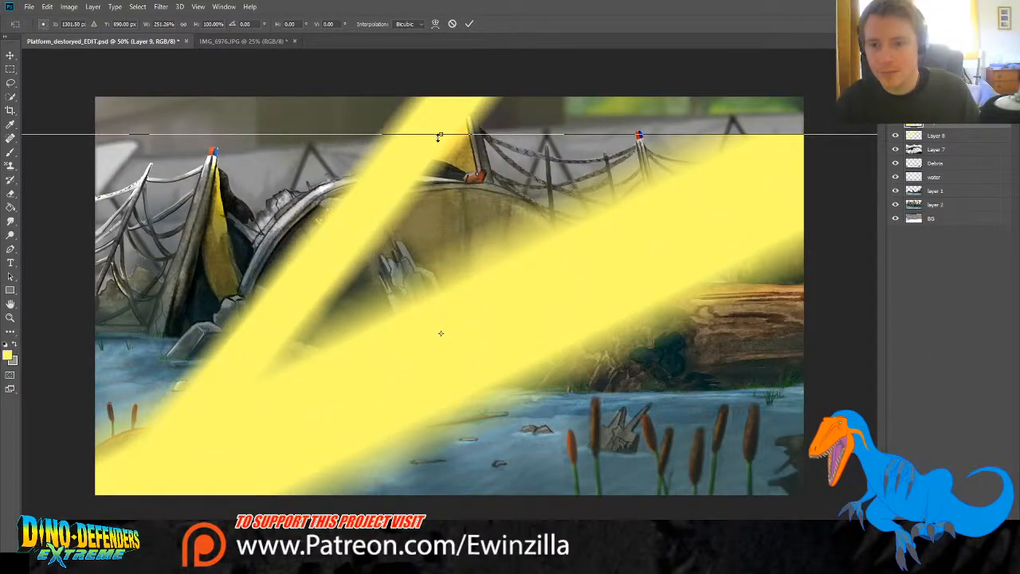
drag(438, 138, 318, 69)
mouse_move(657, 239)
mouse_down()
mouse_move(618, 231)
mouse_move(641, 235)
mouse_up()
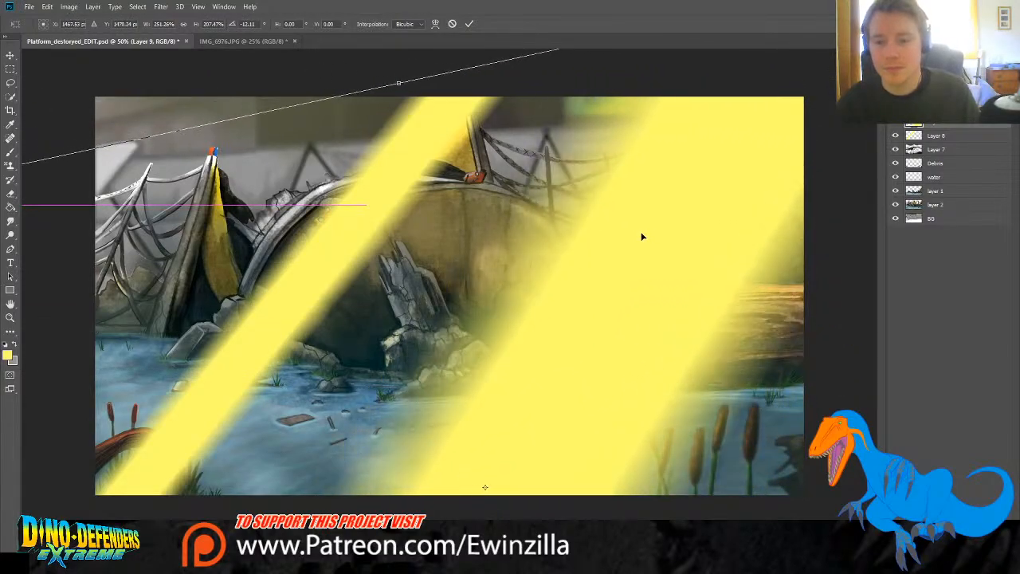
drag(343, 84, 348, 59)
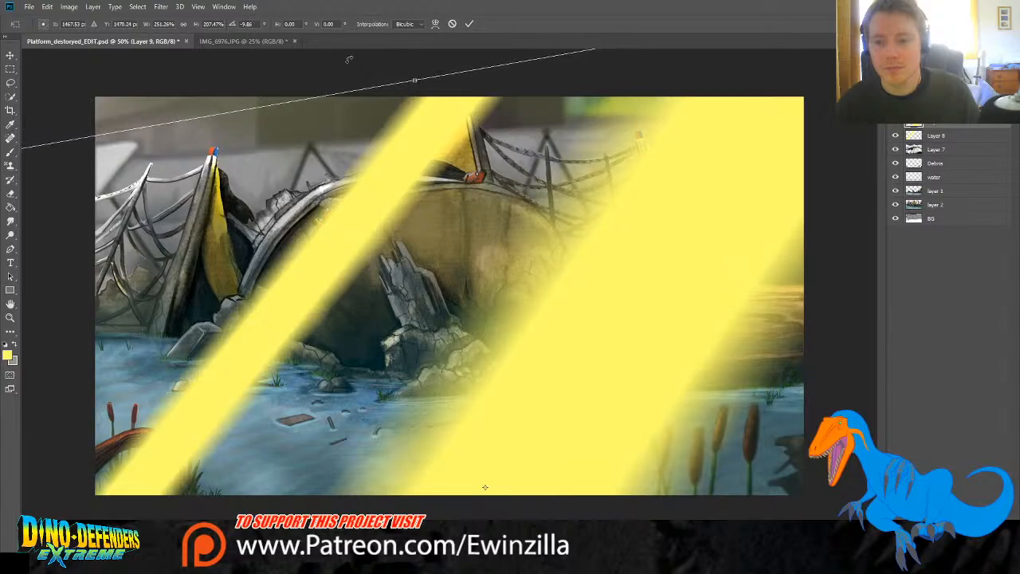
key(Return)
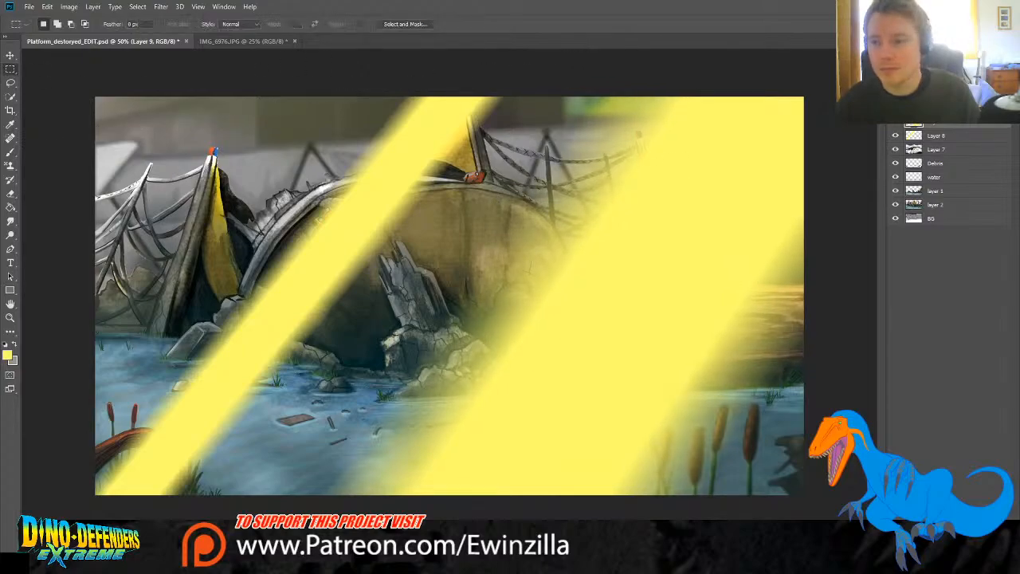
Step: Merge the two yellow beams into one layer, make it faintly translucent and rename it Light
key(ctrl+e)
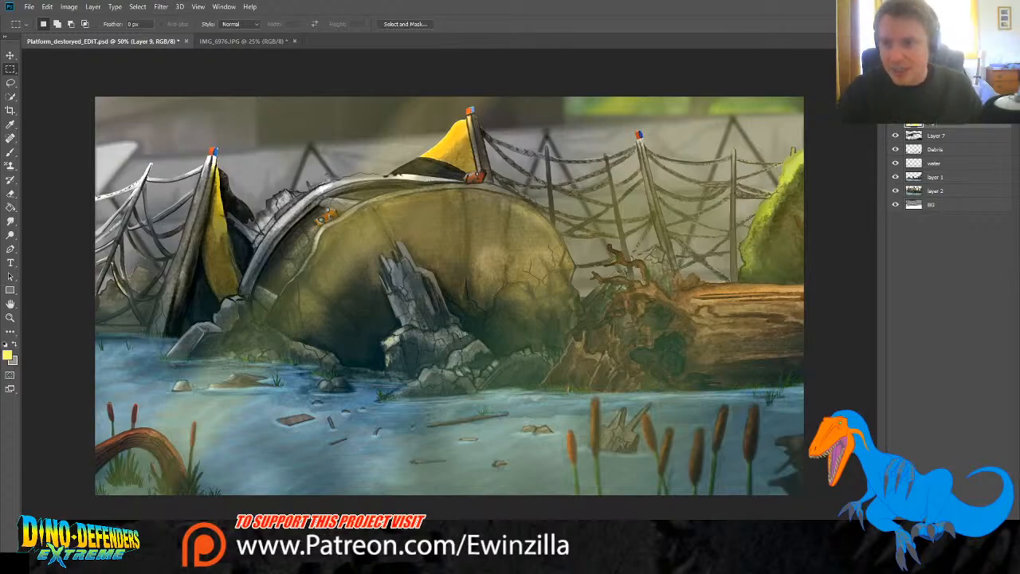
click(987, 127)
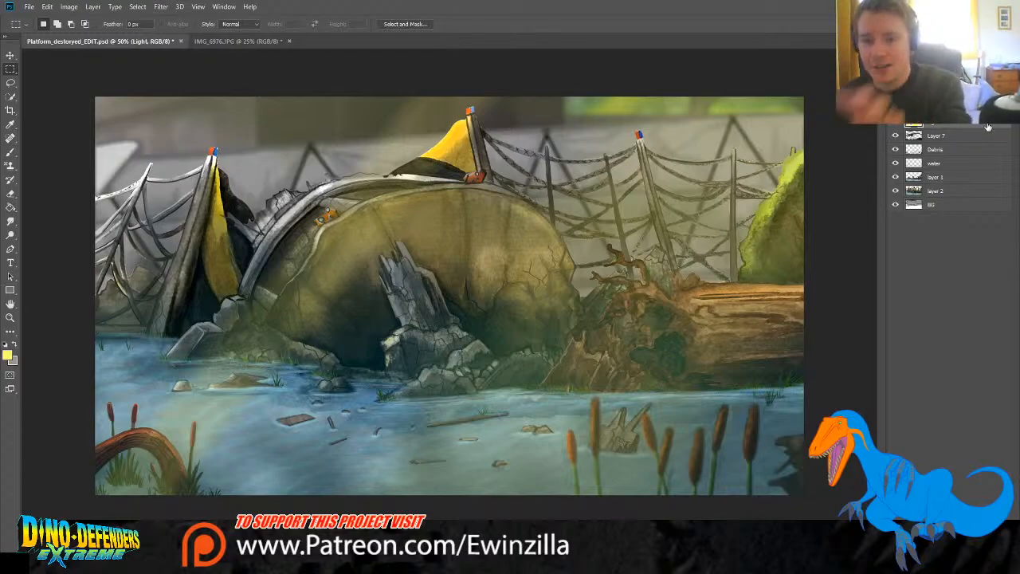
Step: Shift the Light layer's beams slightly to the right across the scene
click(10, 54)
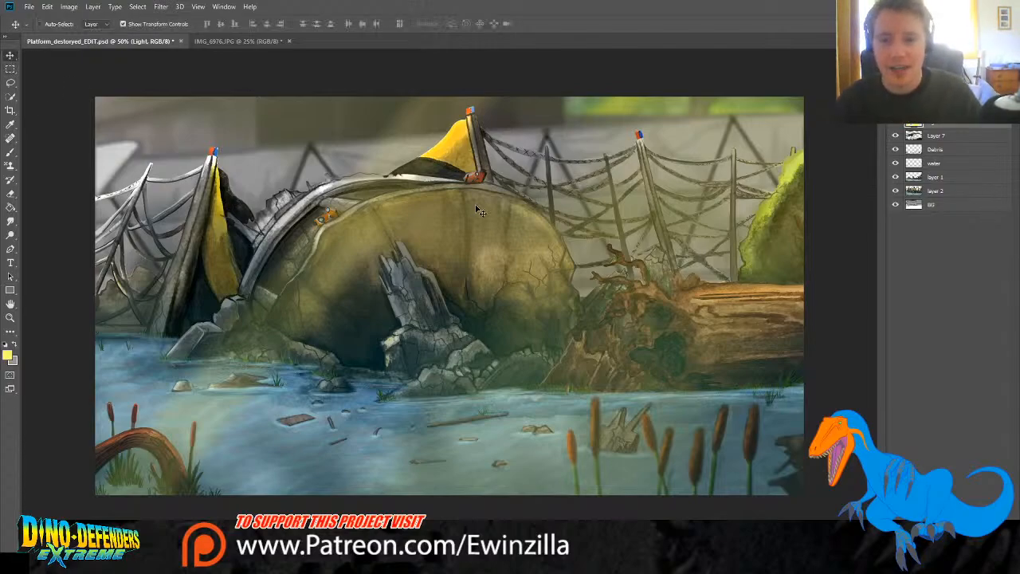
drag(489, 196, 508, 176)
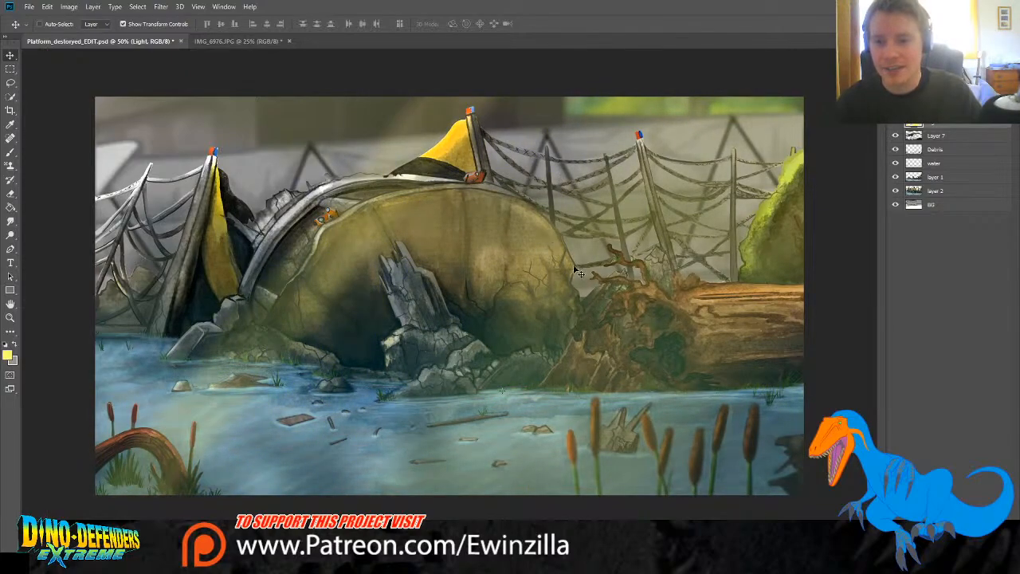
drag(591, 258, 634, 257)
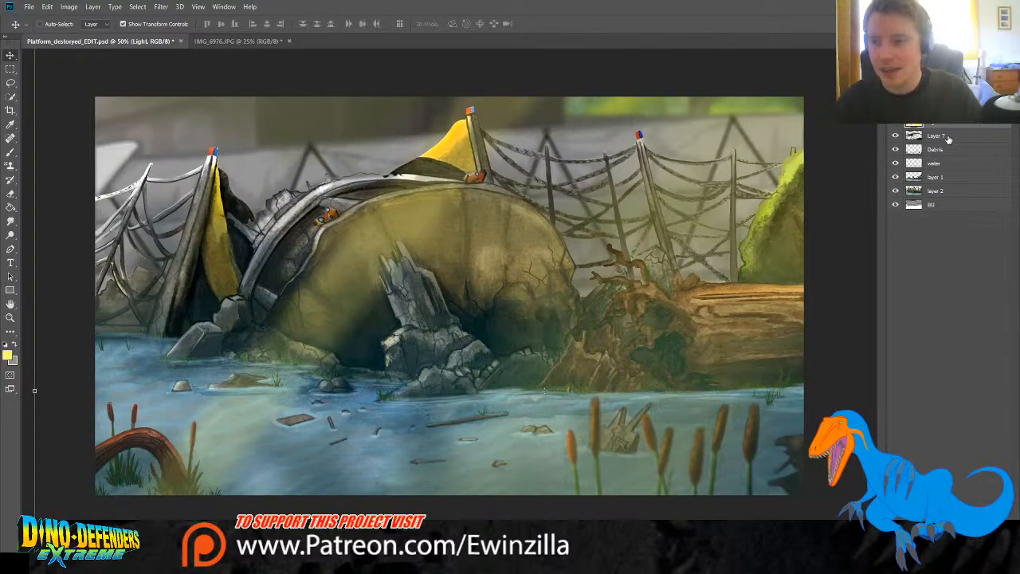
Step: Check what the Debris, water and Light layers contribute to the scene by hiding and showing each one
click(923, 151)
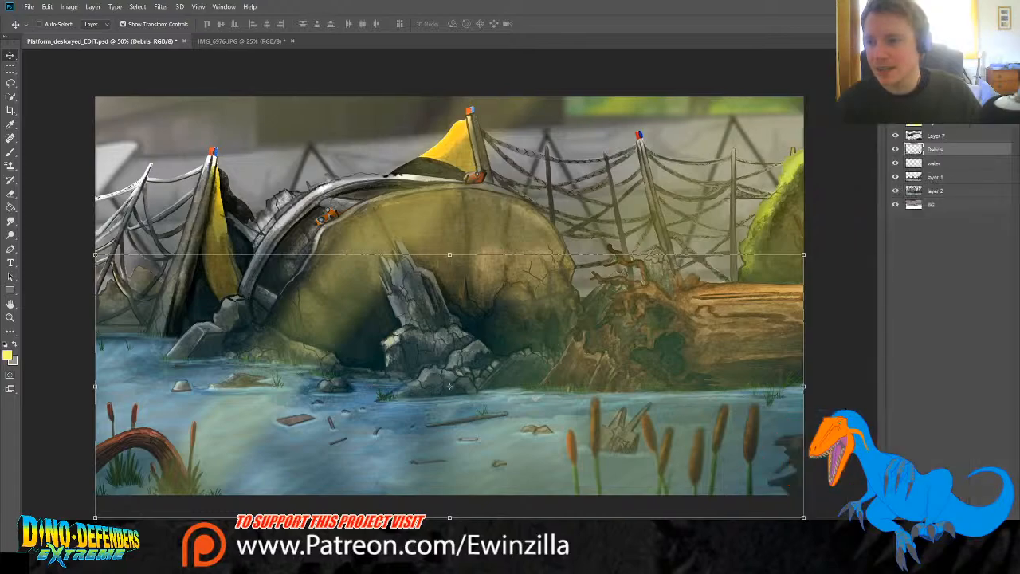
click(896, 150)
click(896, 150)
click(895, 162)
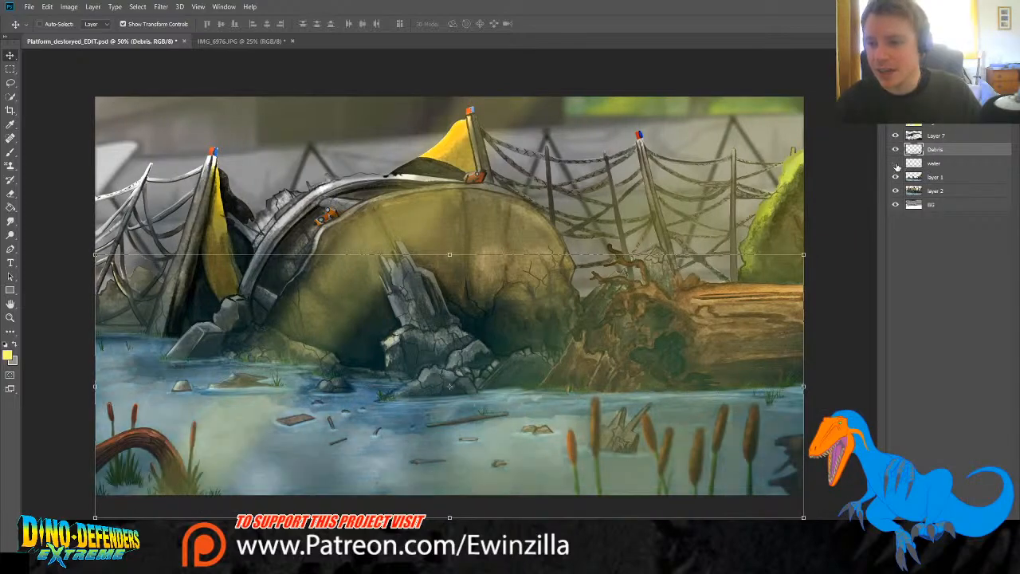
click(895, 162)
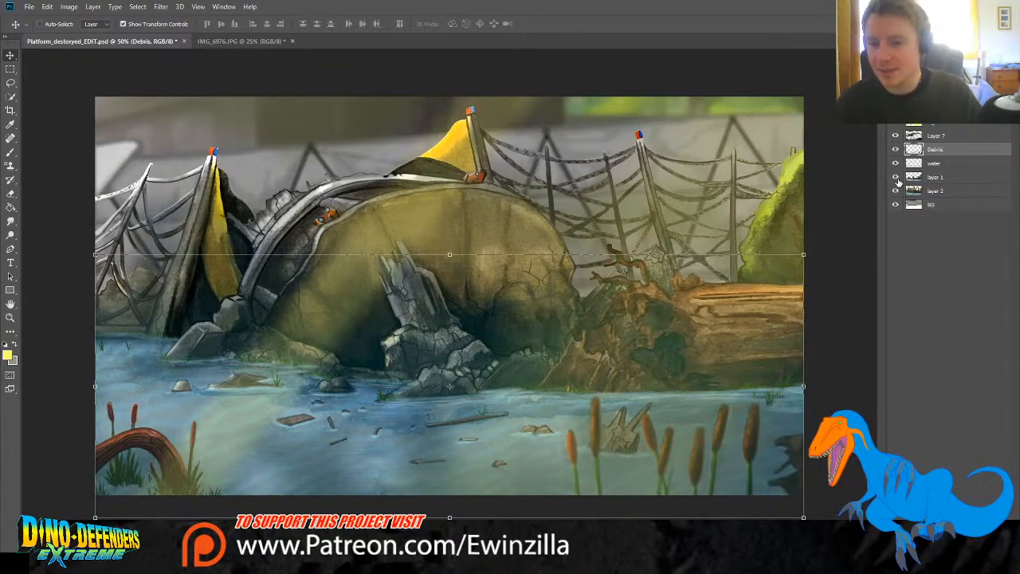
double_click(935, 192)
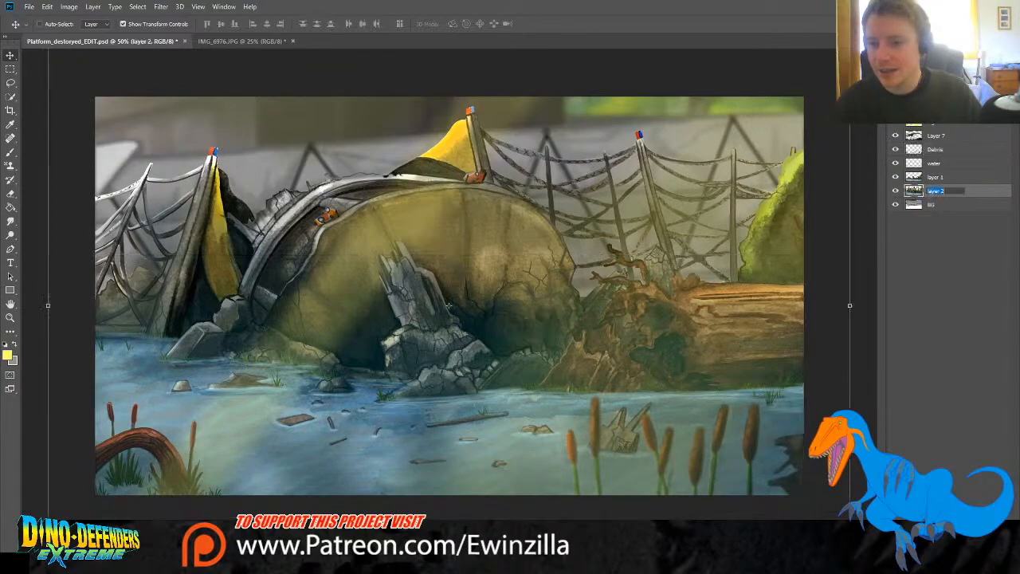
click(953, 180)
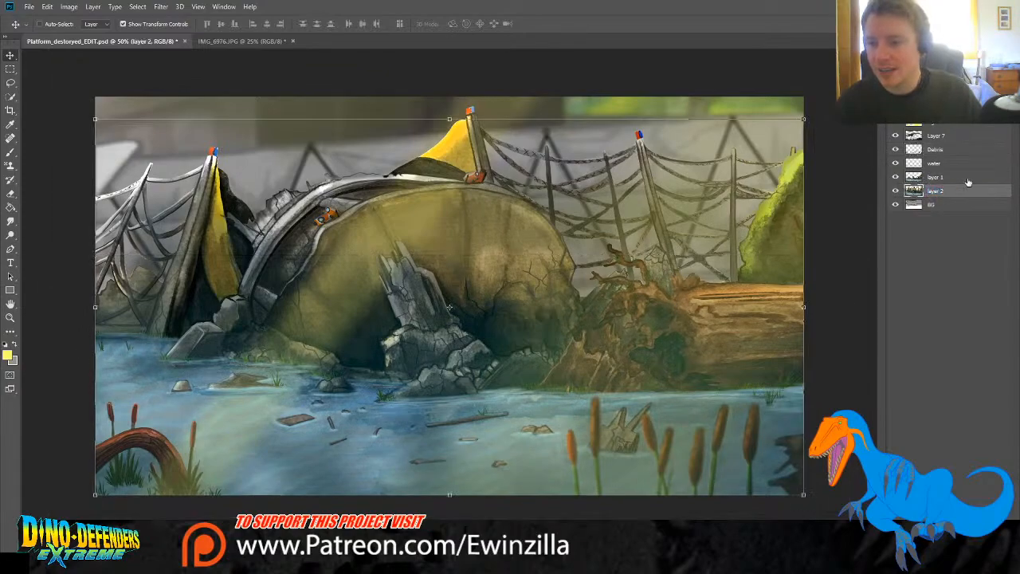
click(931, 125)
click(896, 126)
click(895, 126)
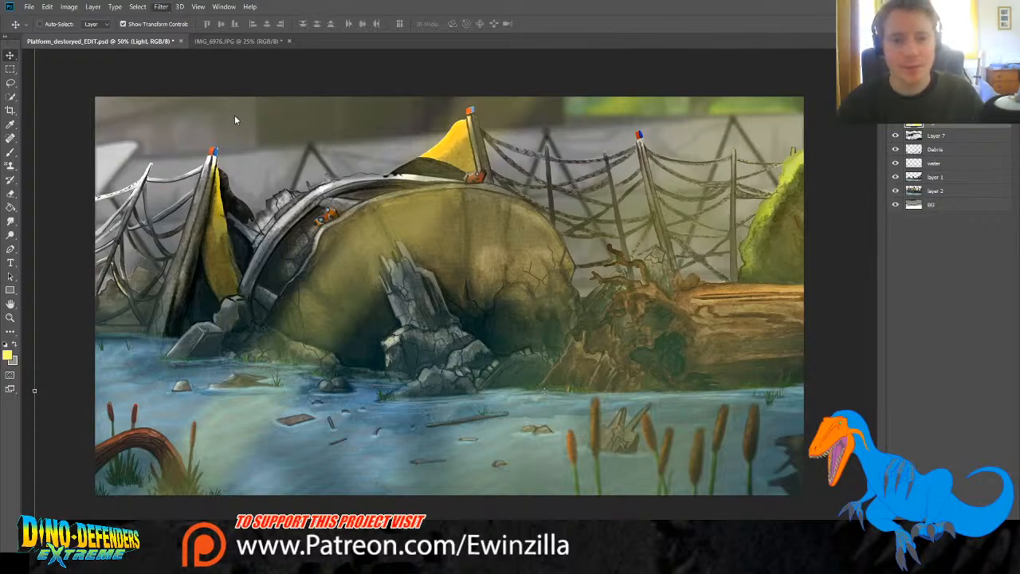
key(h)
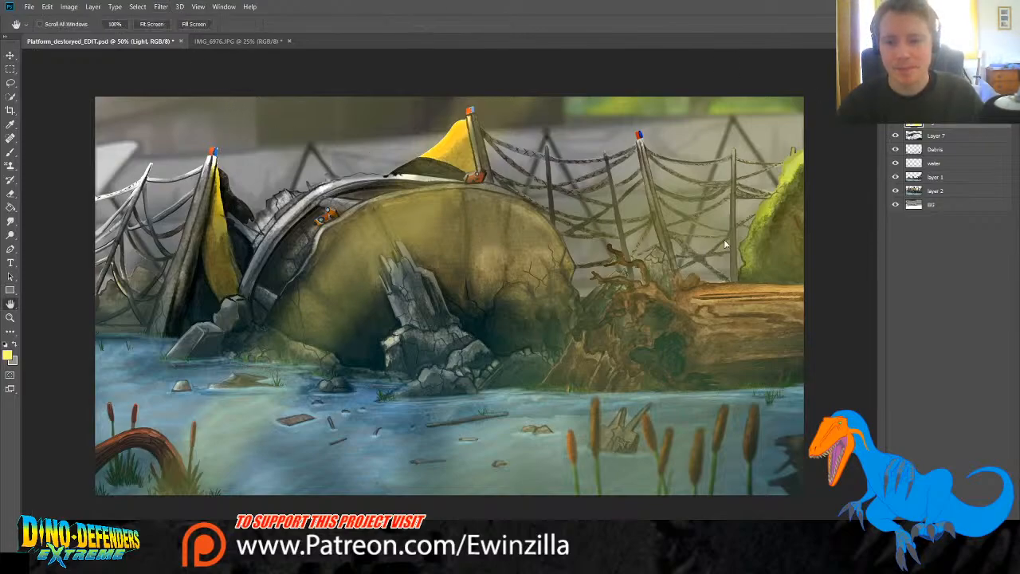
key(v)
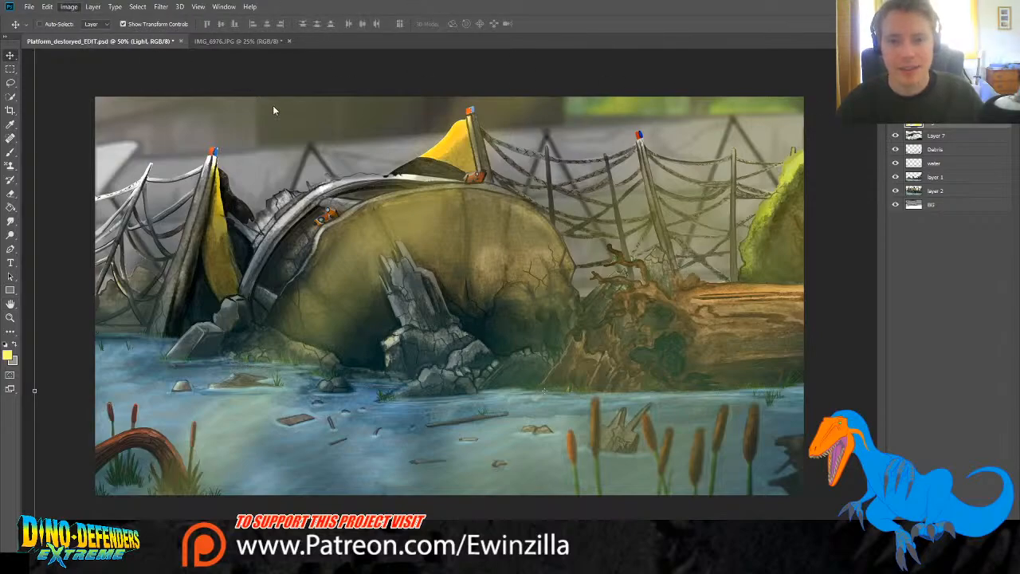
Step: Shift the hue of the Light layer's beams to a cool bluish green that tints the scene teal
key(i)
key(v)
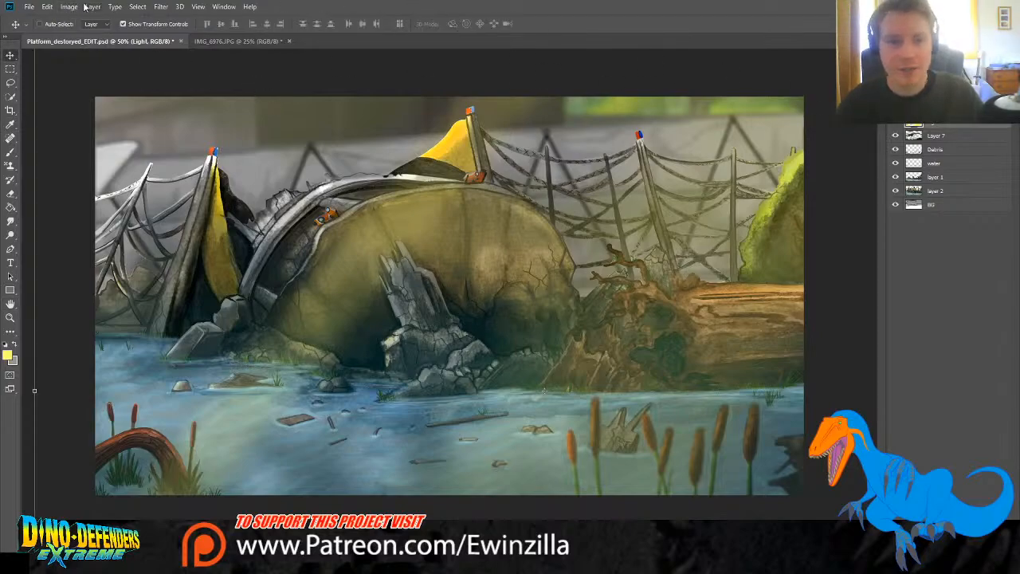
key(i)
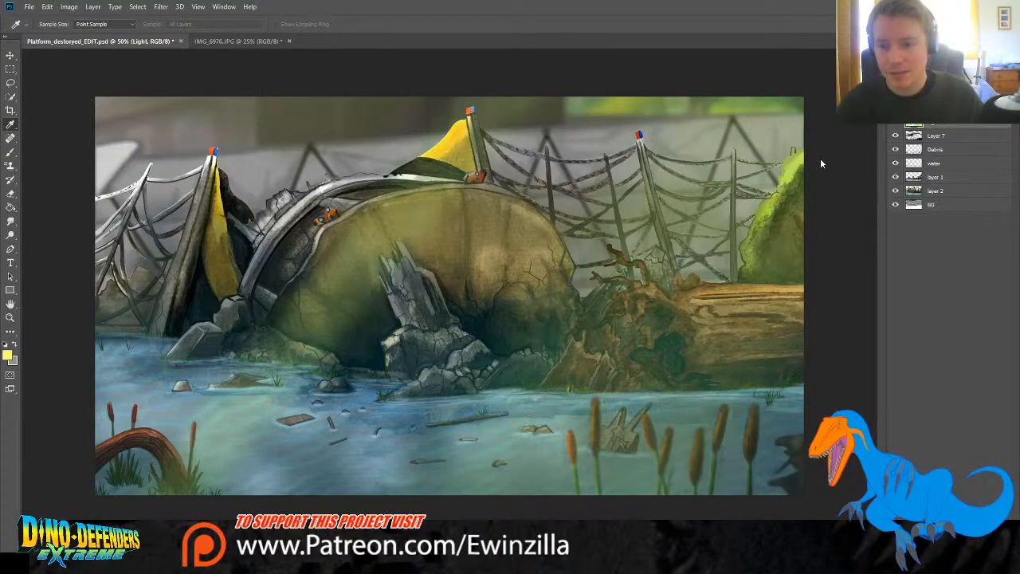
mouse_move(821, 160)
mouse_down()
mouse_move(860, 157)
mouse_move(827, 156)
mouse_up()
mouse_move(801, 159)
mouse_down()
mouse_move(756, 152)
mouse_move(845, 142)
mouse_move(782, 134)
mouse_move(832, 137)
mouse_move(817, 138)
mouse_up()
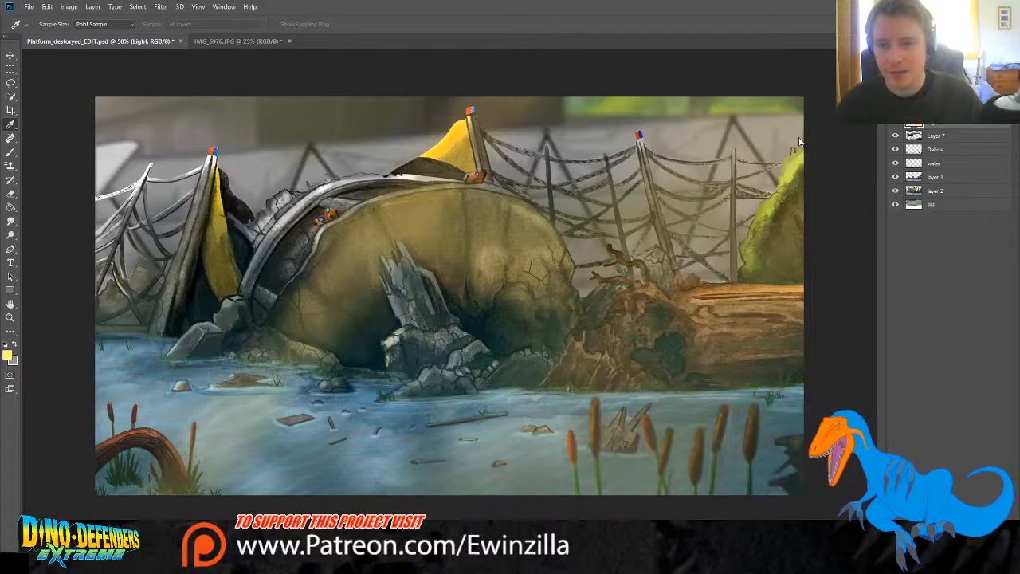
mouse_move(830, 140)
mouse_down()
mouse_move(807, 143)
mouse_move(848, 143)
mouse_up()
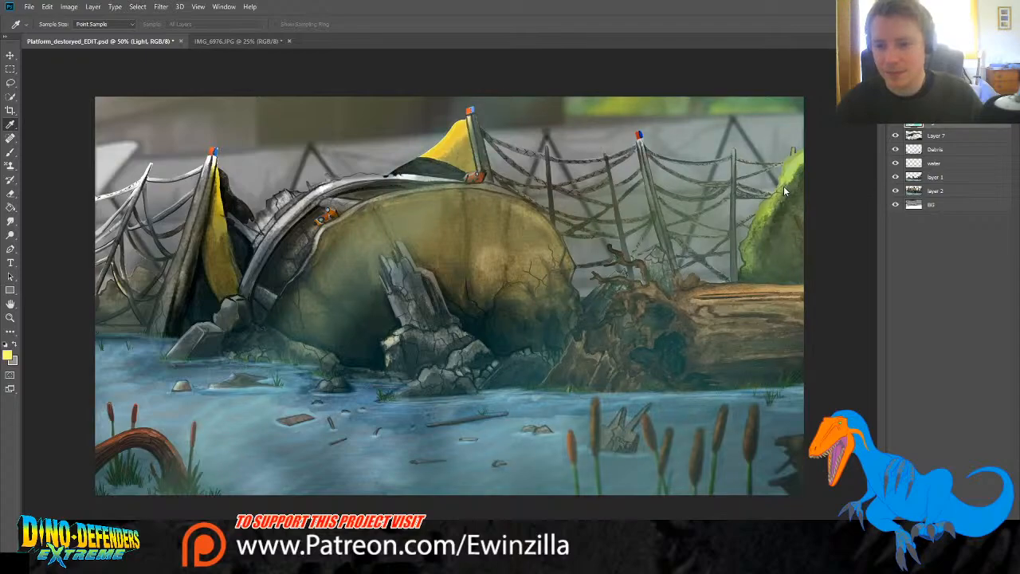
Step: Nudge the recoloured light beams slightly further right across the scene and save Platform_destoryed_EDIT.psd
click(10, 53)
drag(368, 184, 389, 182)
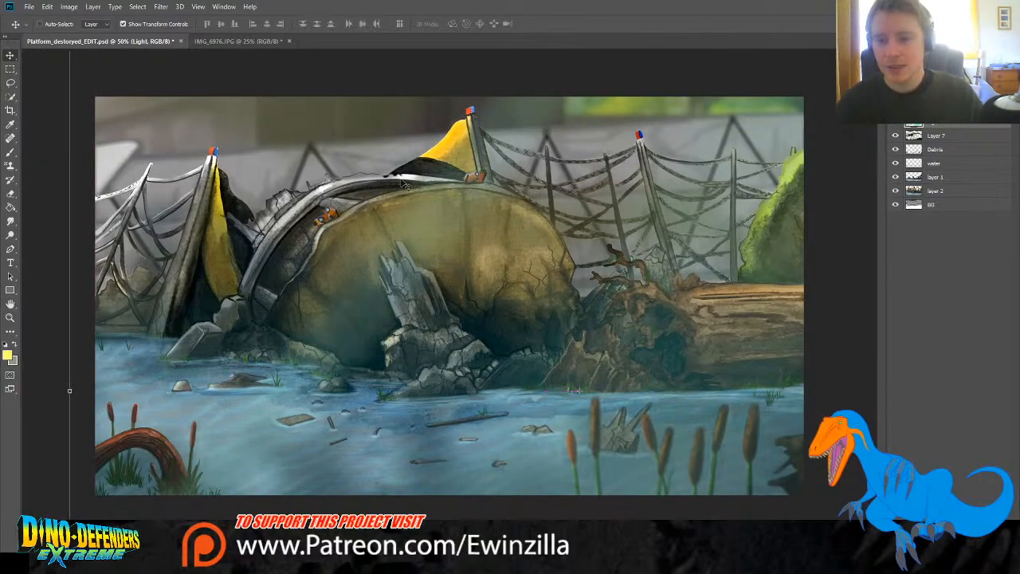
click(11, 69)
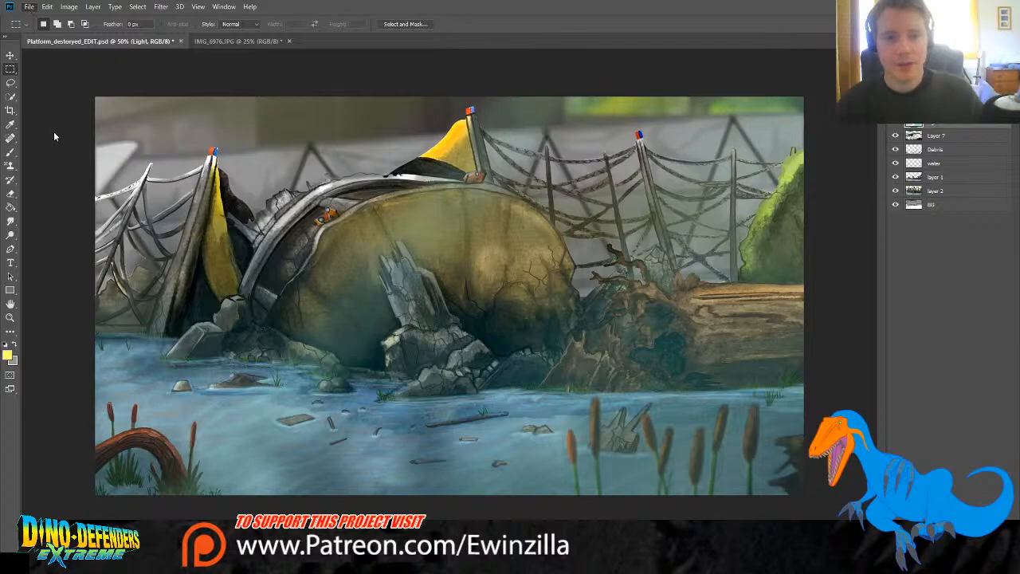
key(ctrl+s)
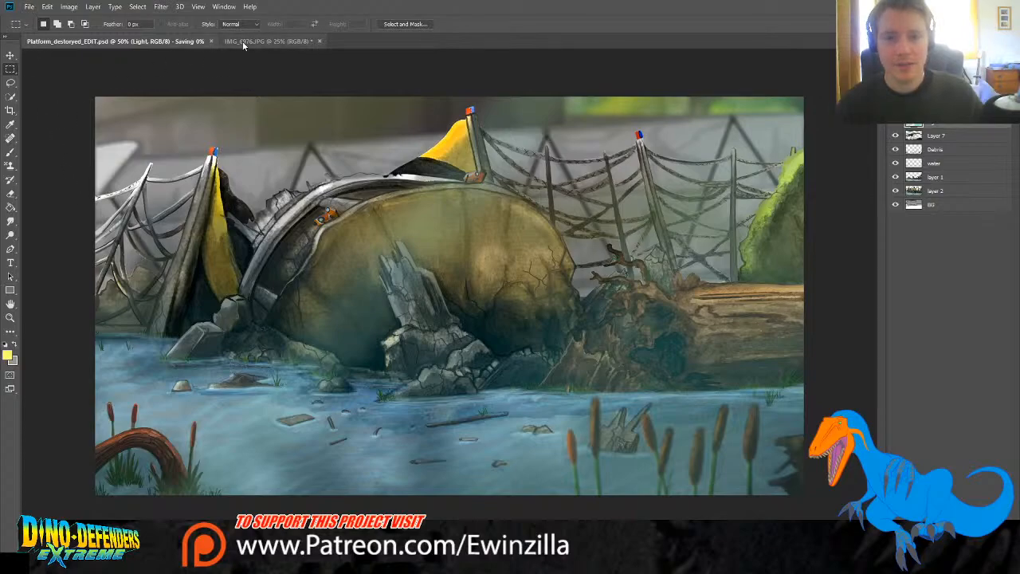
Step: Compare the original hand-painted sketch IMG_6976.JPG, fitted to the screen, with the finished digital background by switching between both documents
click(242, 41)
key(z)
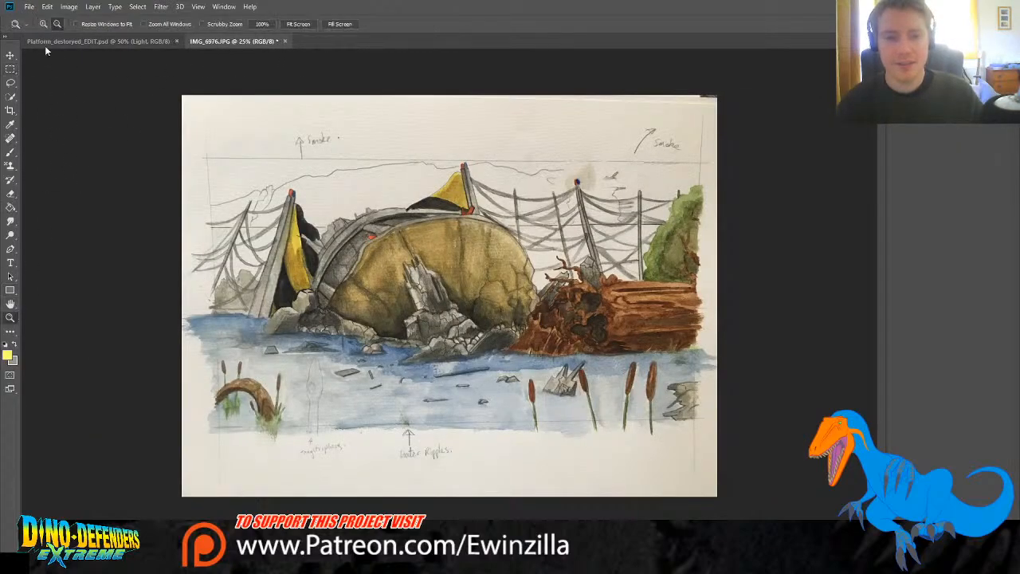
key(ctrl+plus)
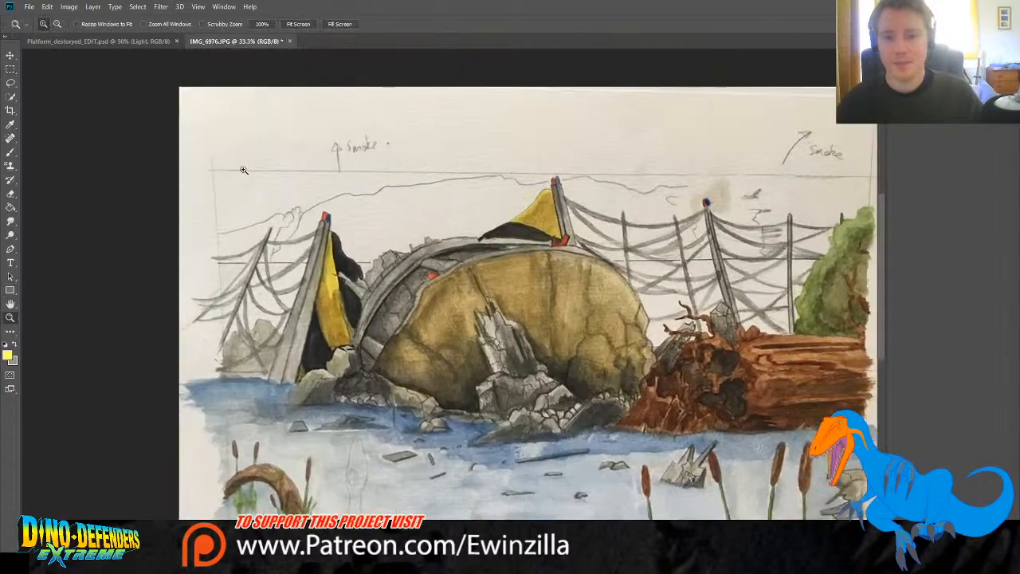
click(296, 24)
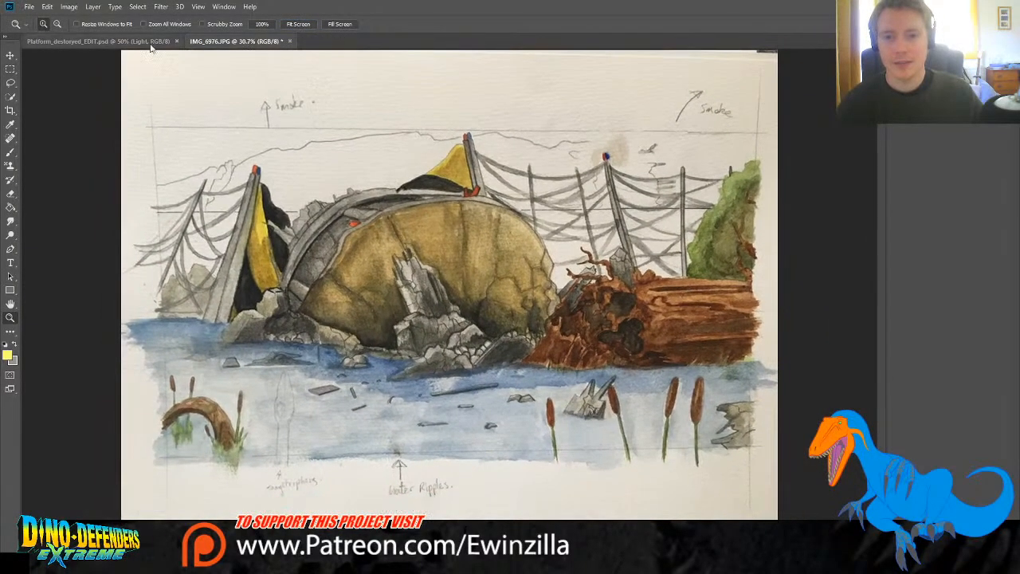
click(119, 41)
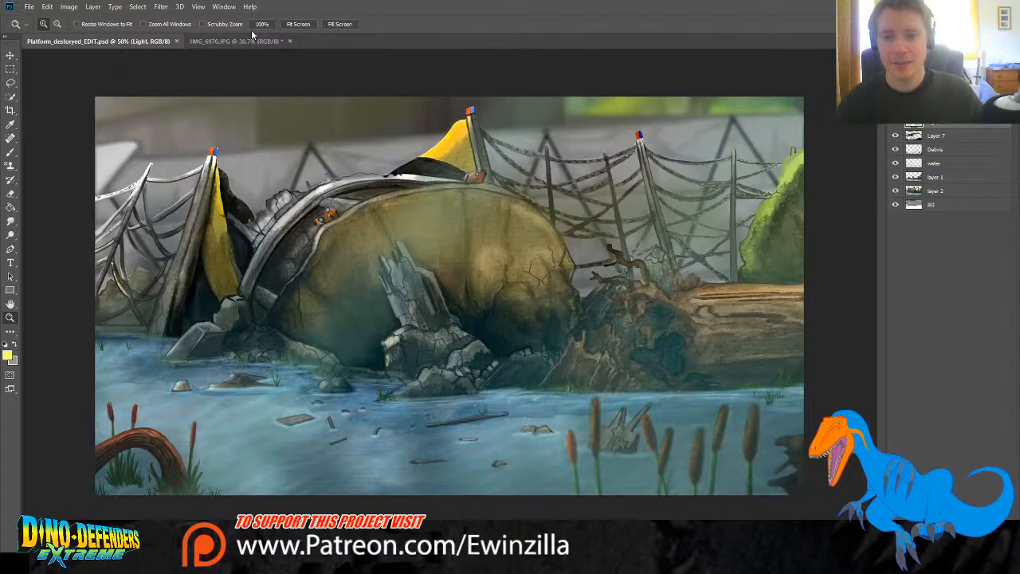
click(268, 42)
click(103, 41)
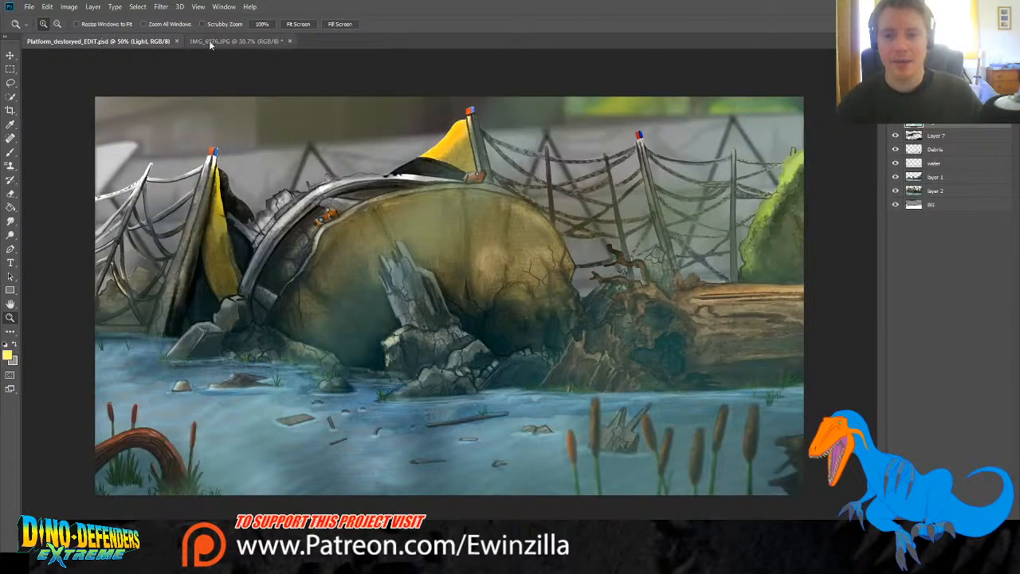
click(208, 41)
click(80, 42)
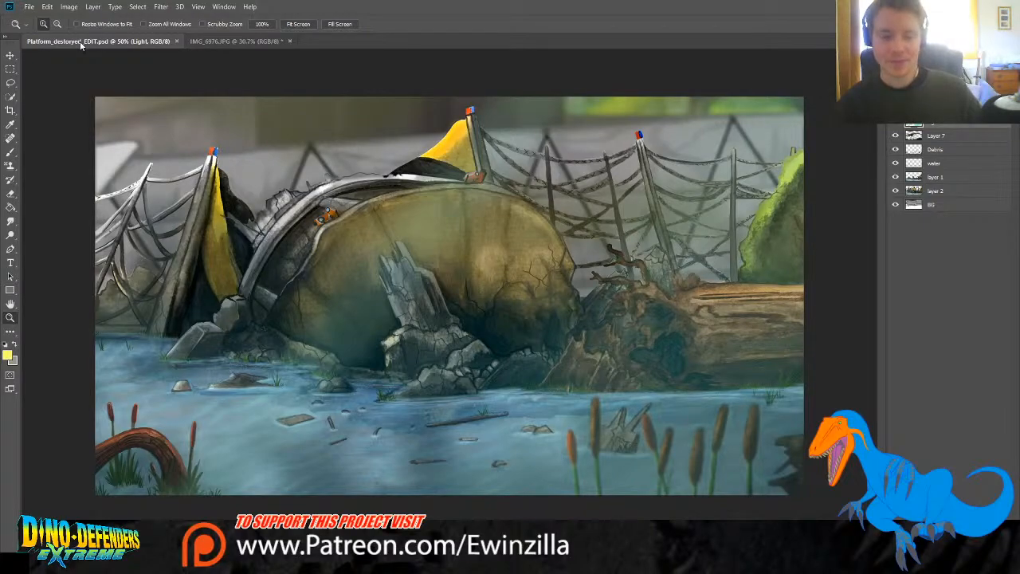
click(252, 42)
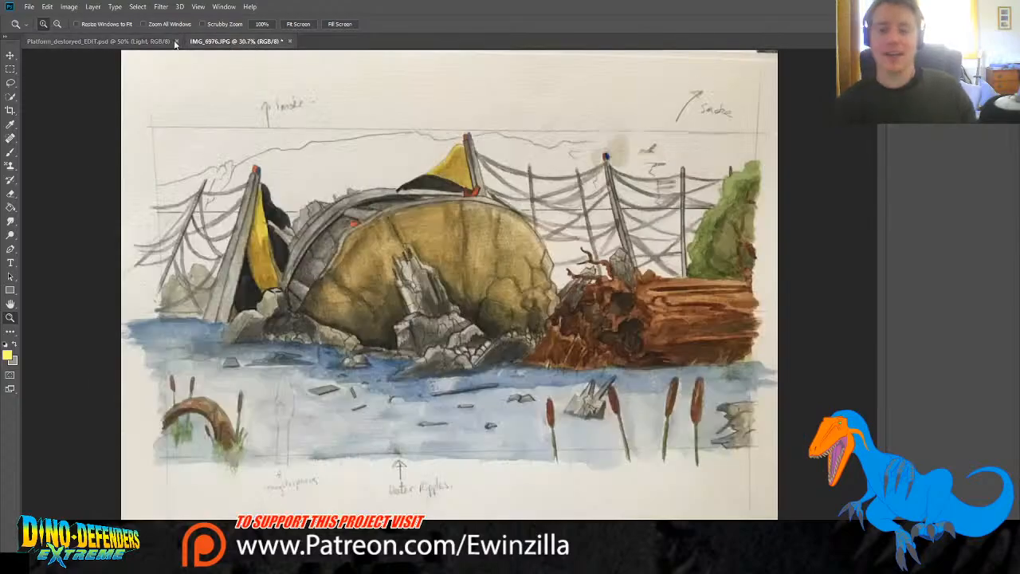
click(92, 41)
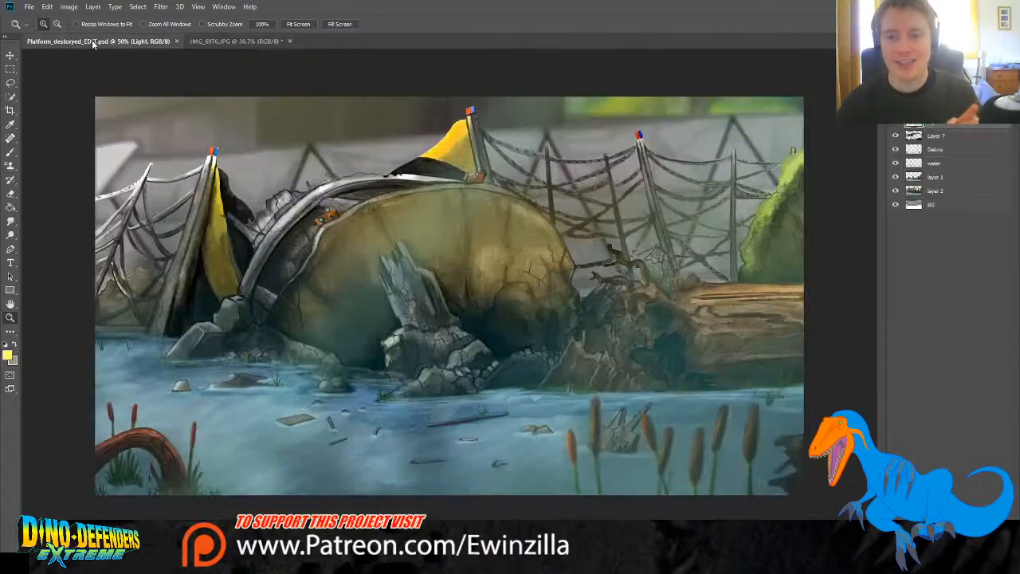